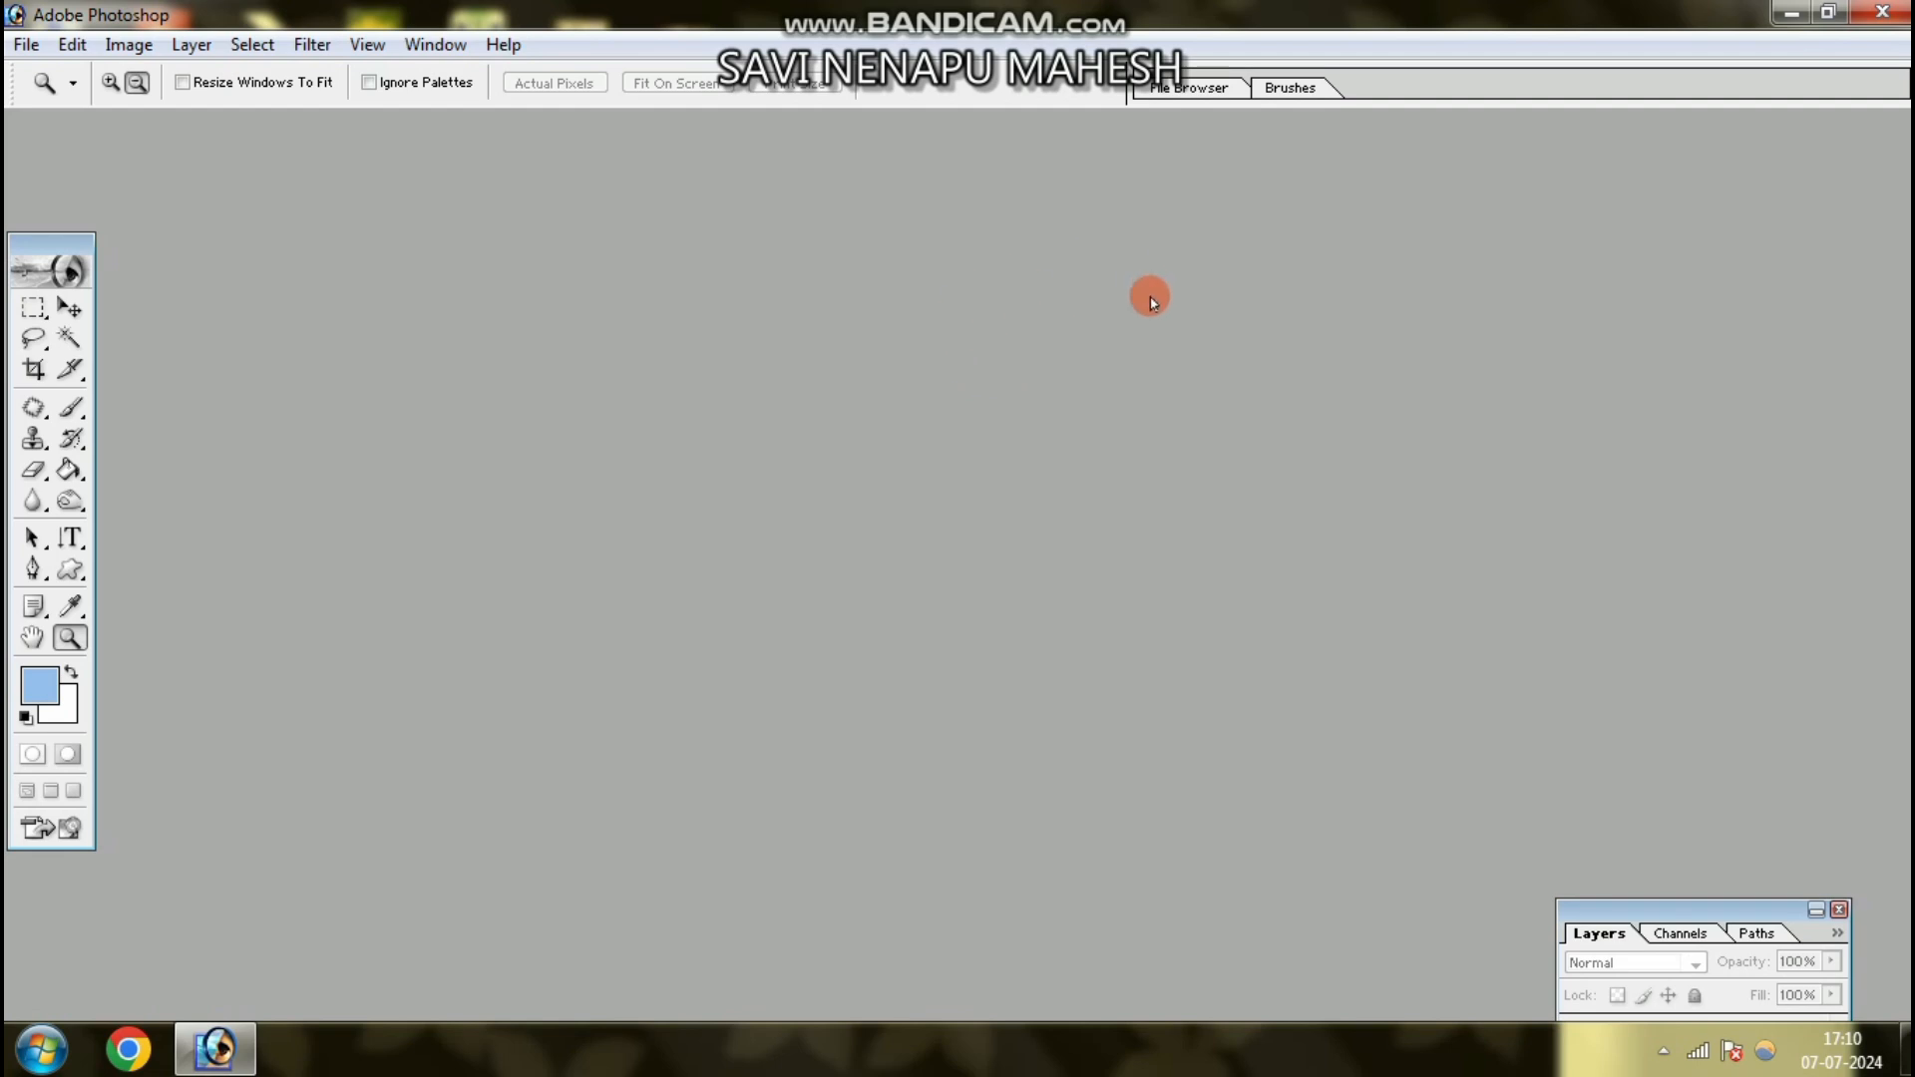
left_click(26, 43)
left_click(57, 78)
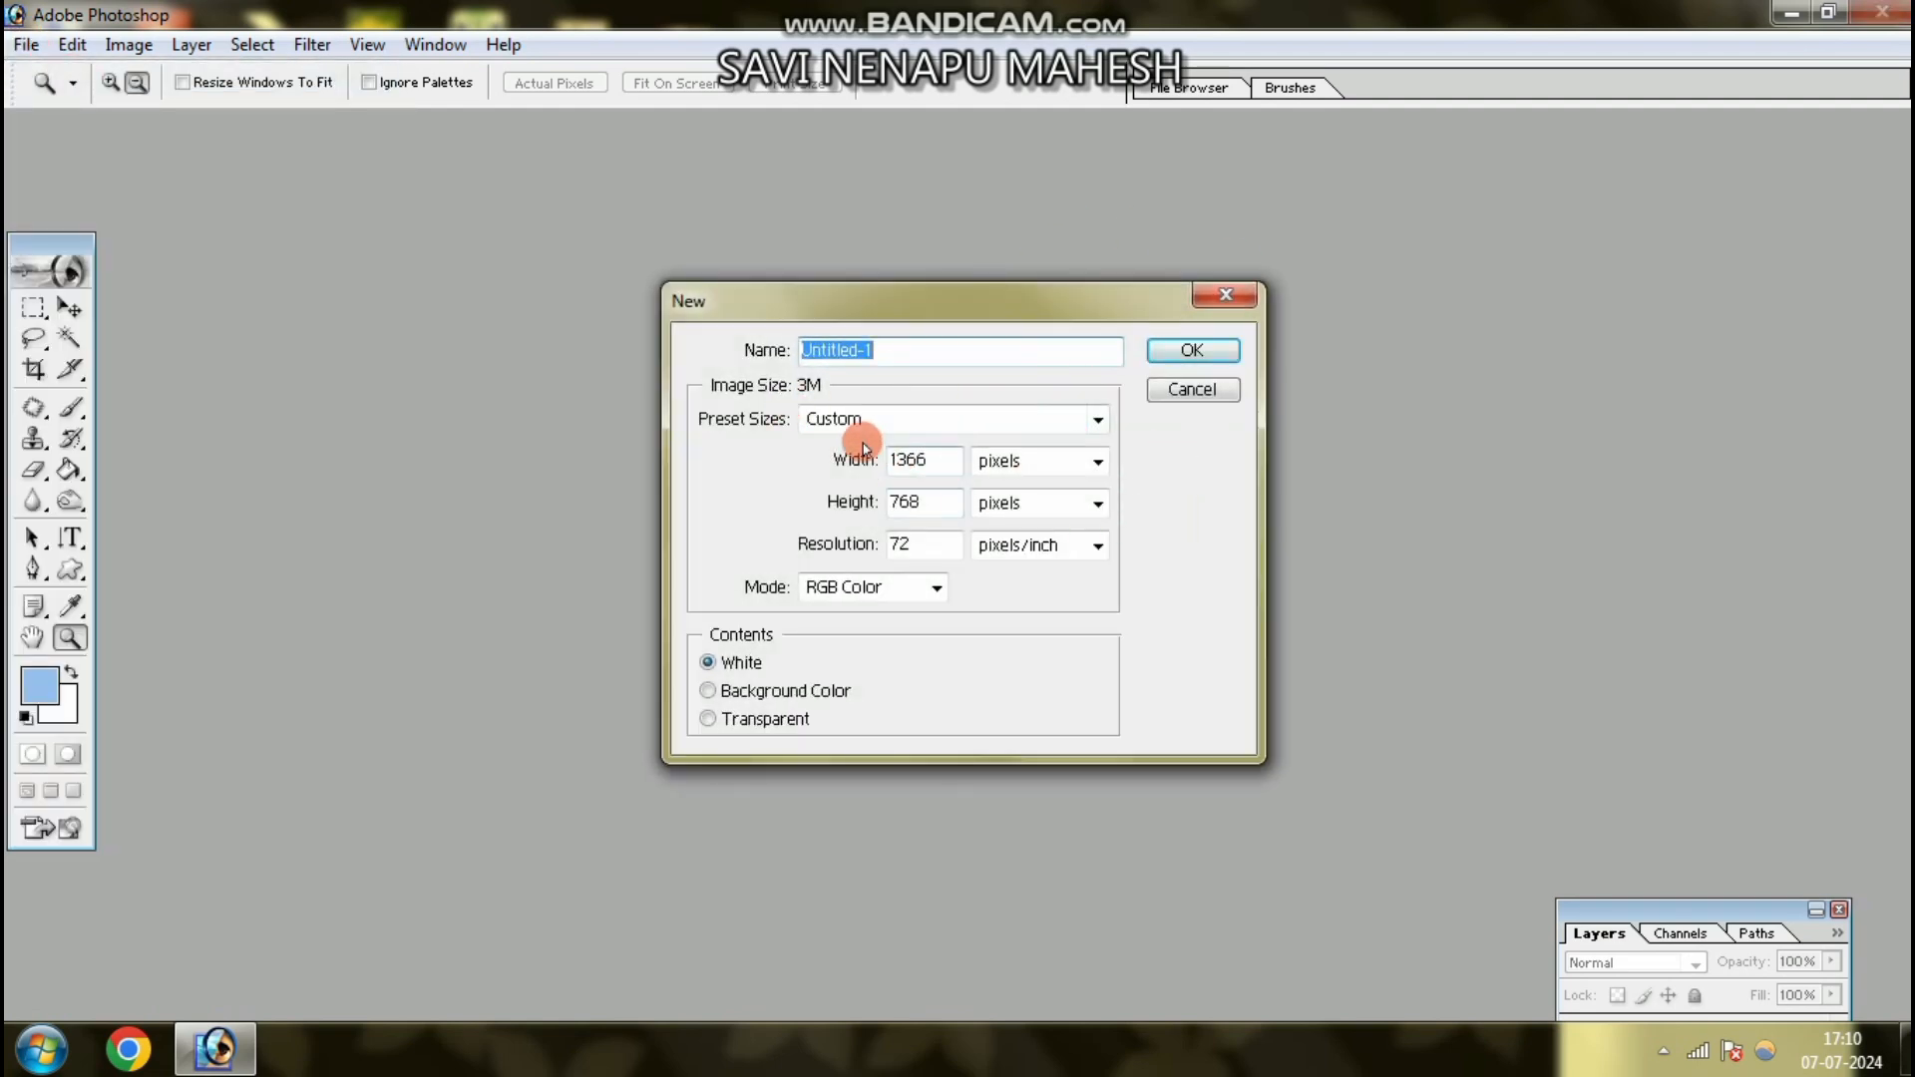
left_click(1029, 461)
left_click(1014, 506)
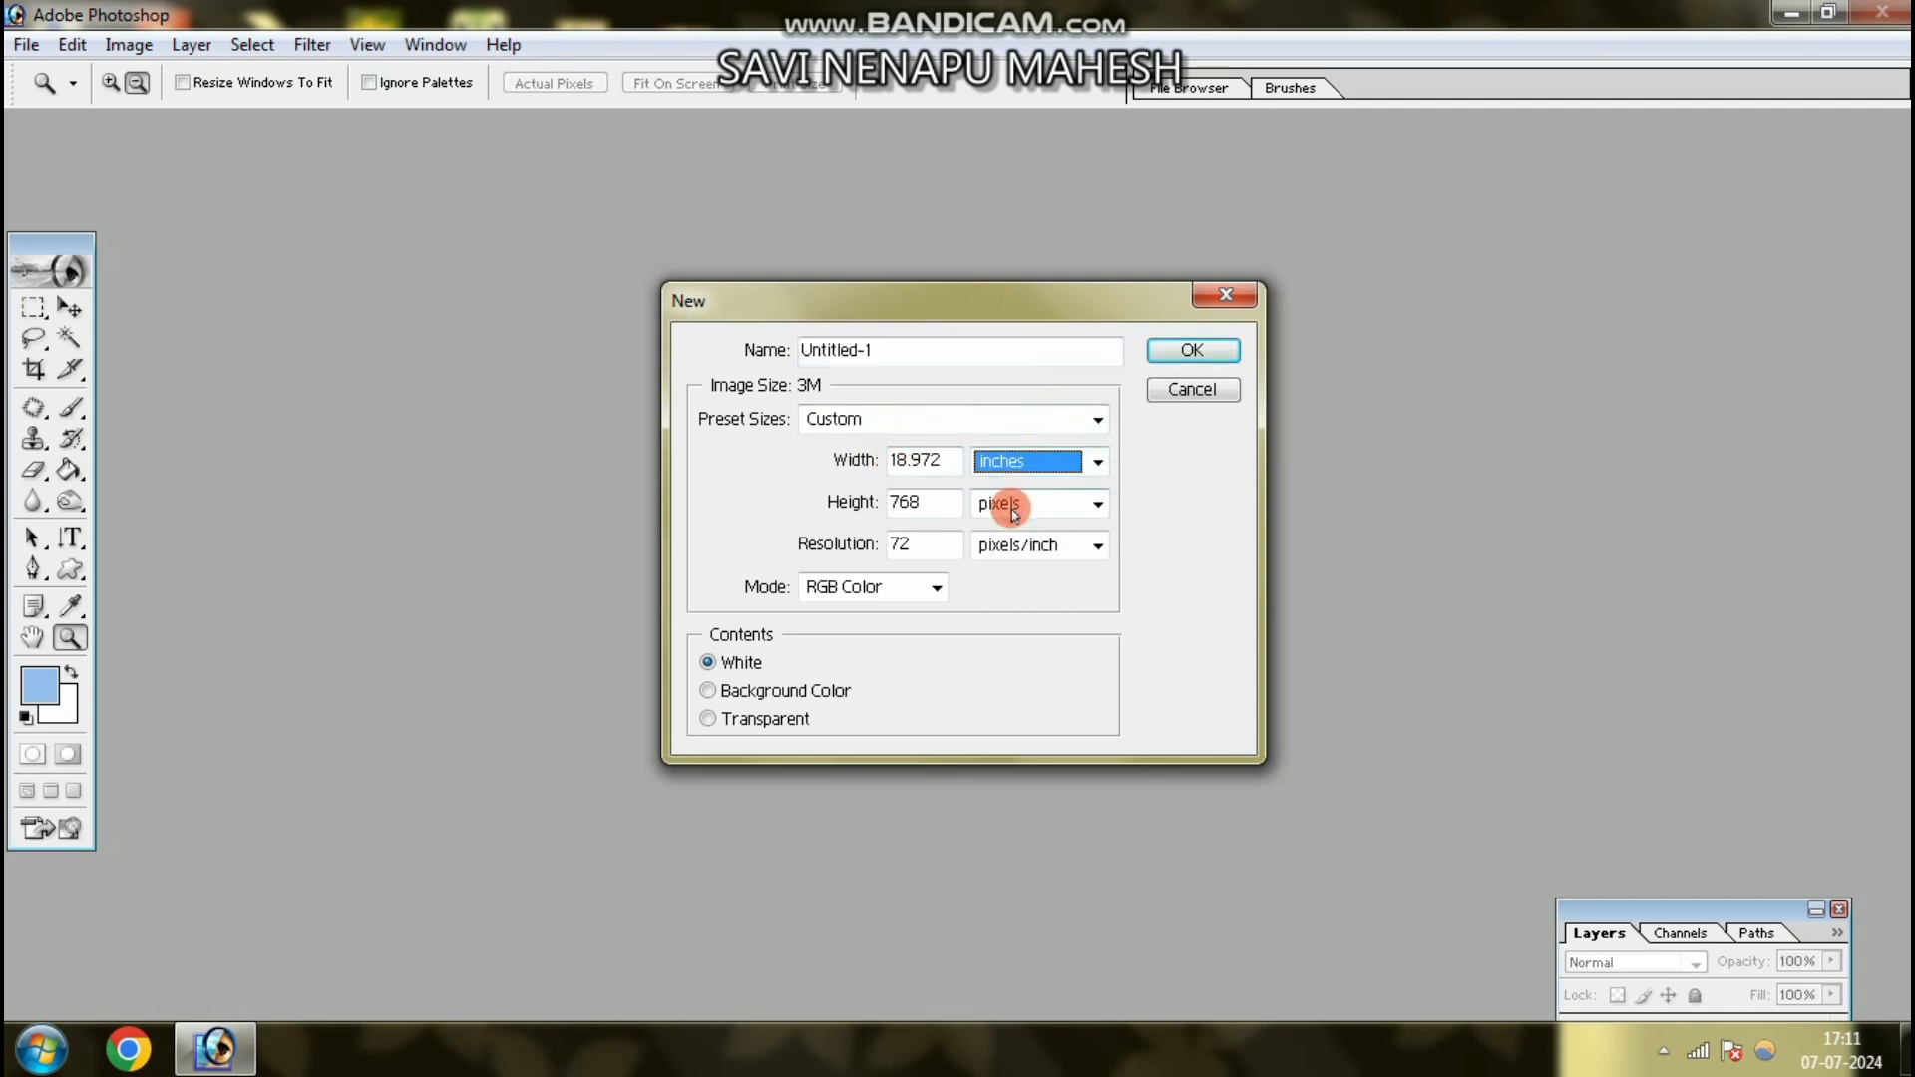
key("super+plus")
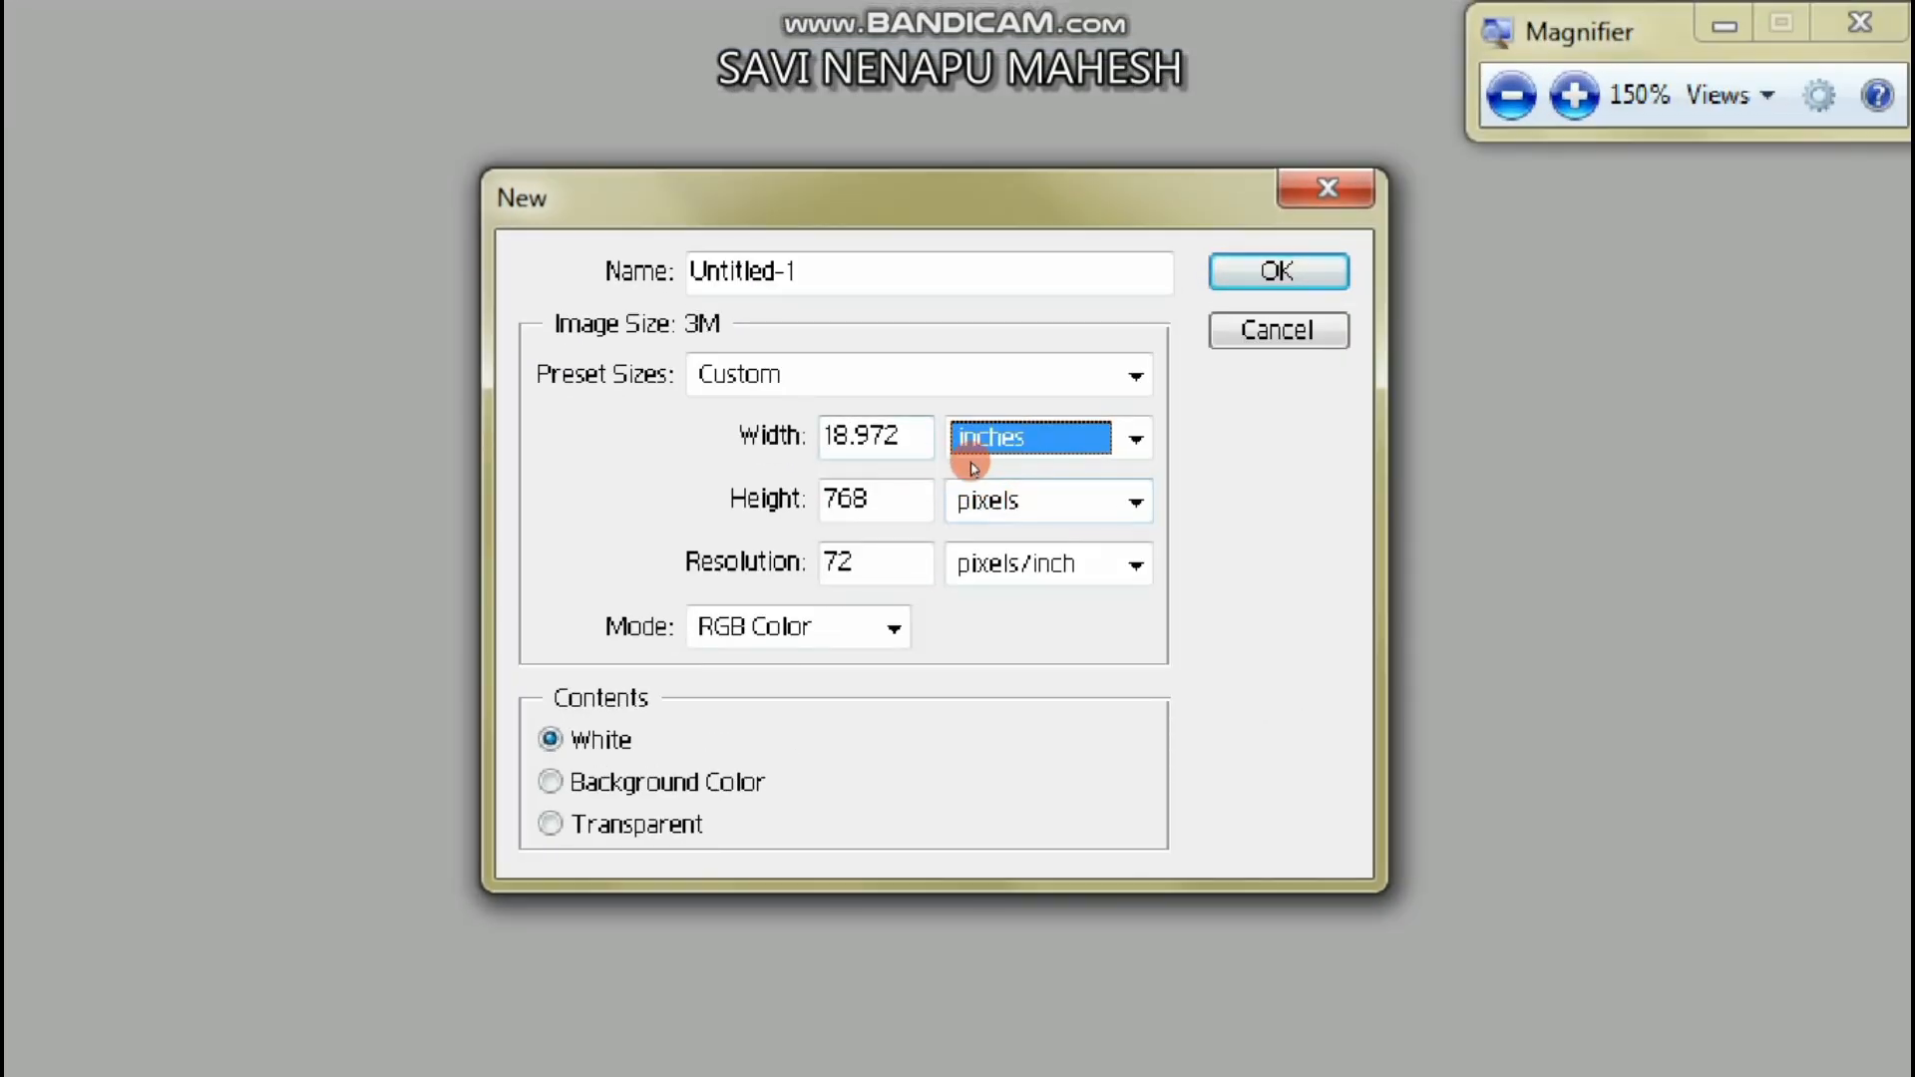
left_click_drag(902, 439, 819, 469)
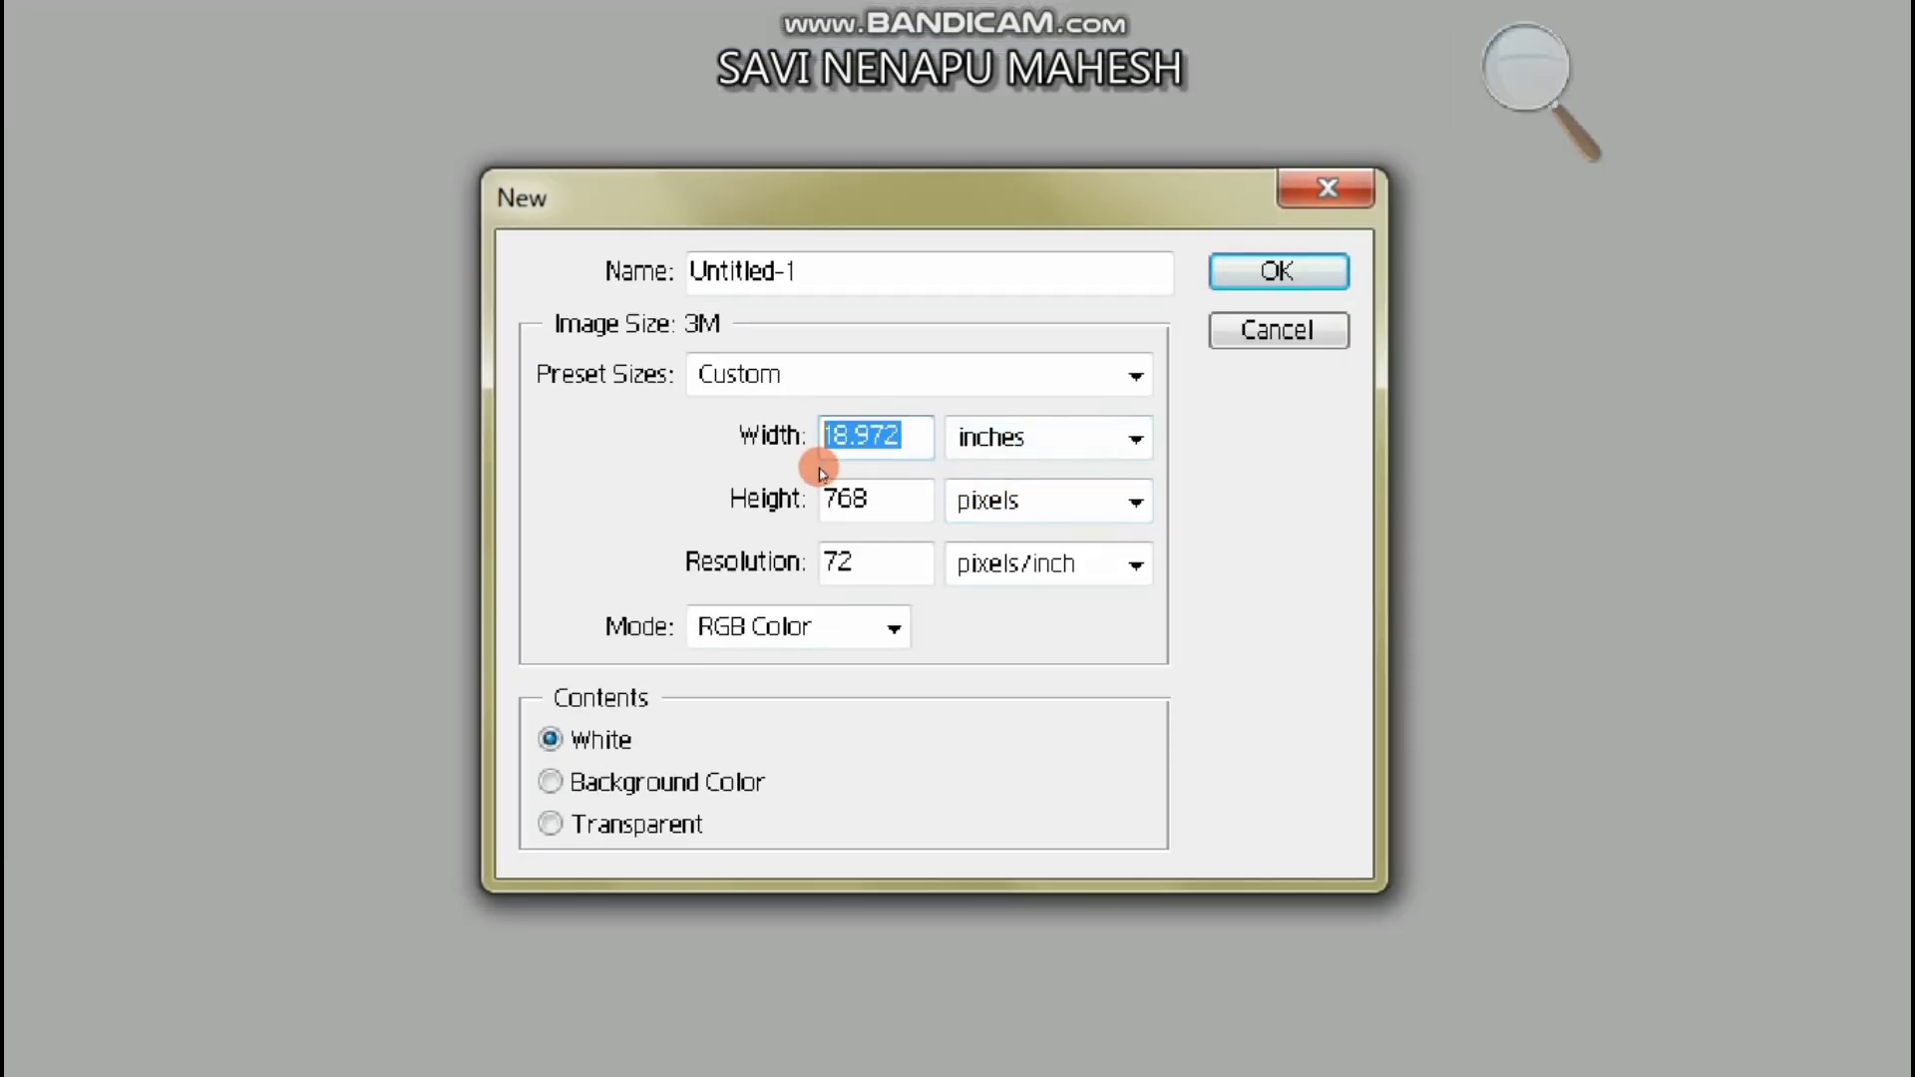
type("36")
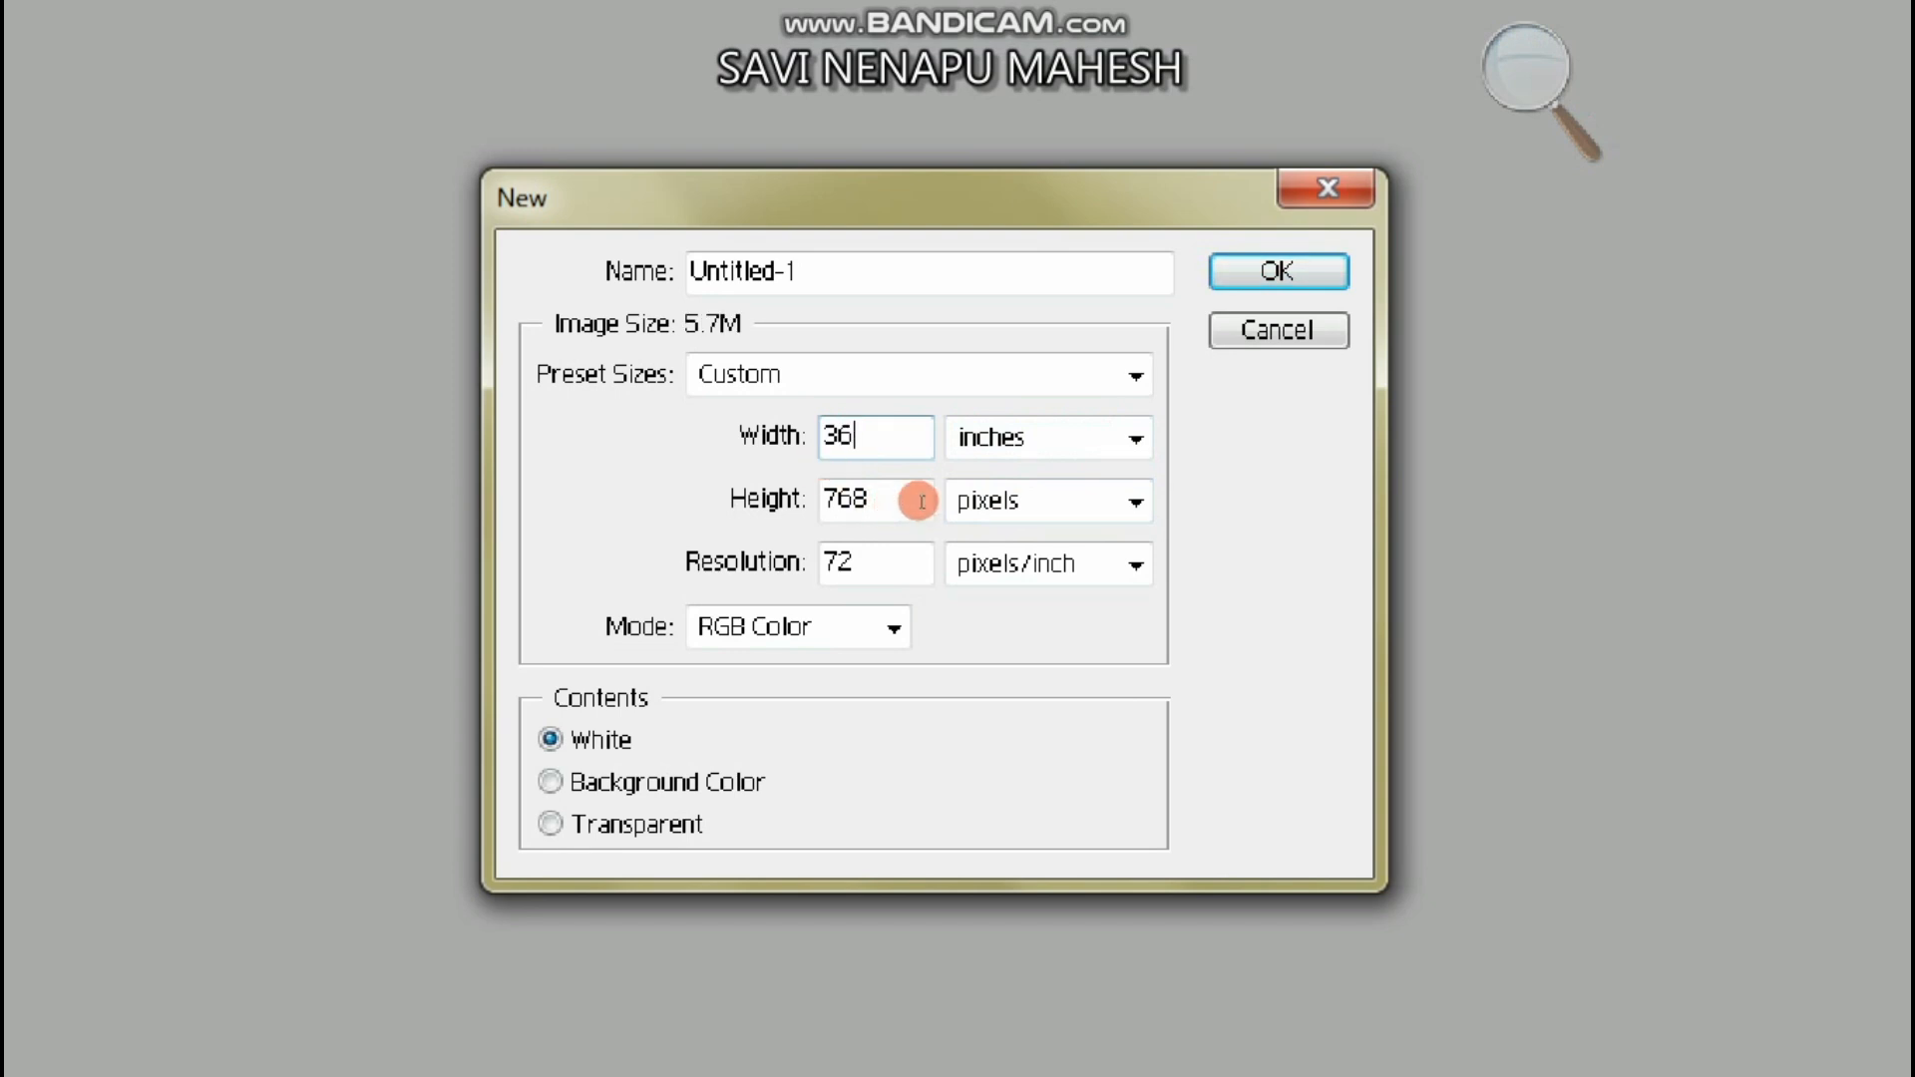
double_click(864, 511)
type("12")
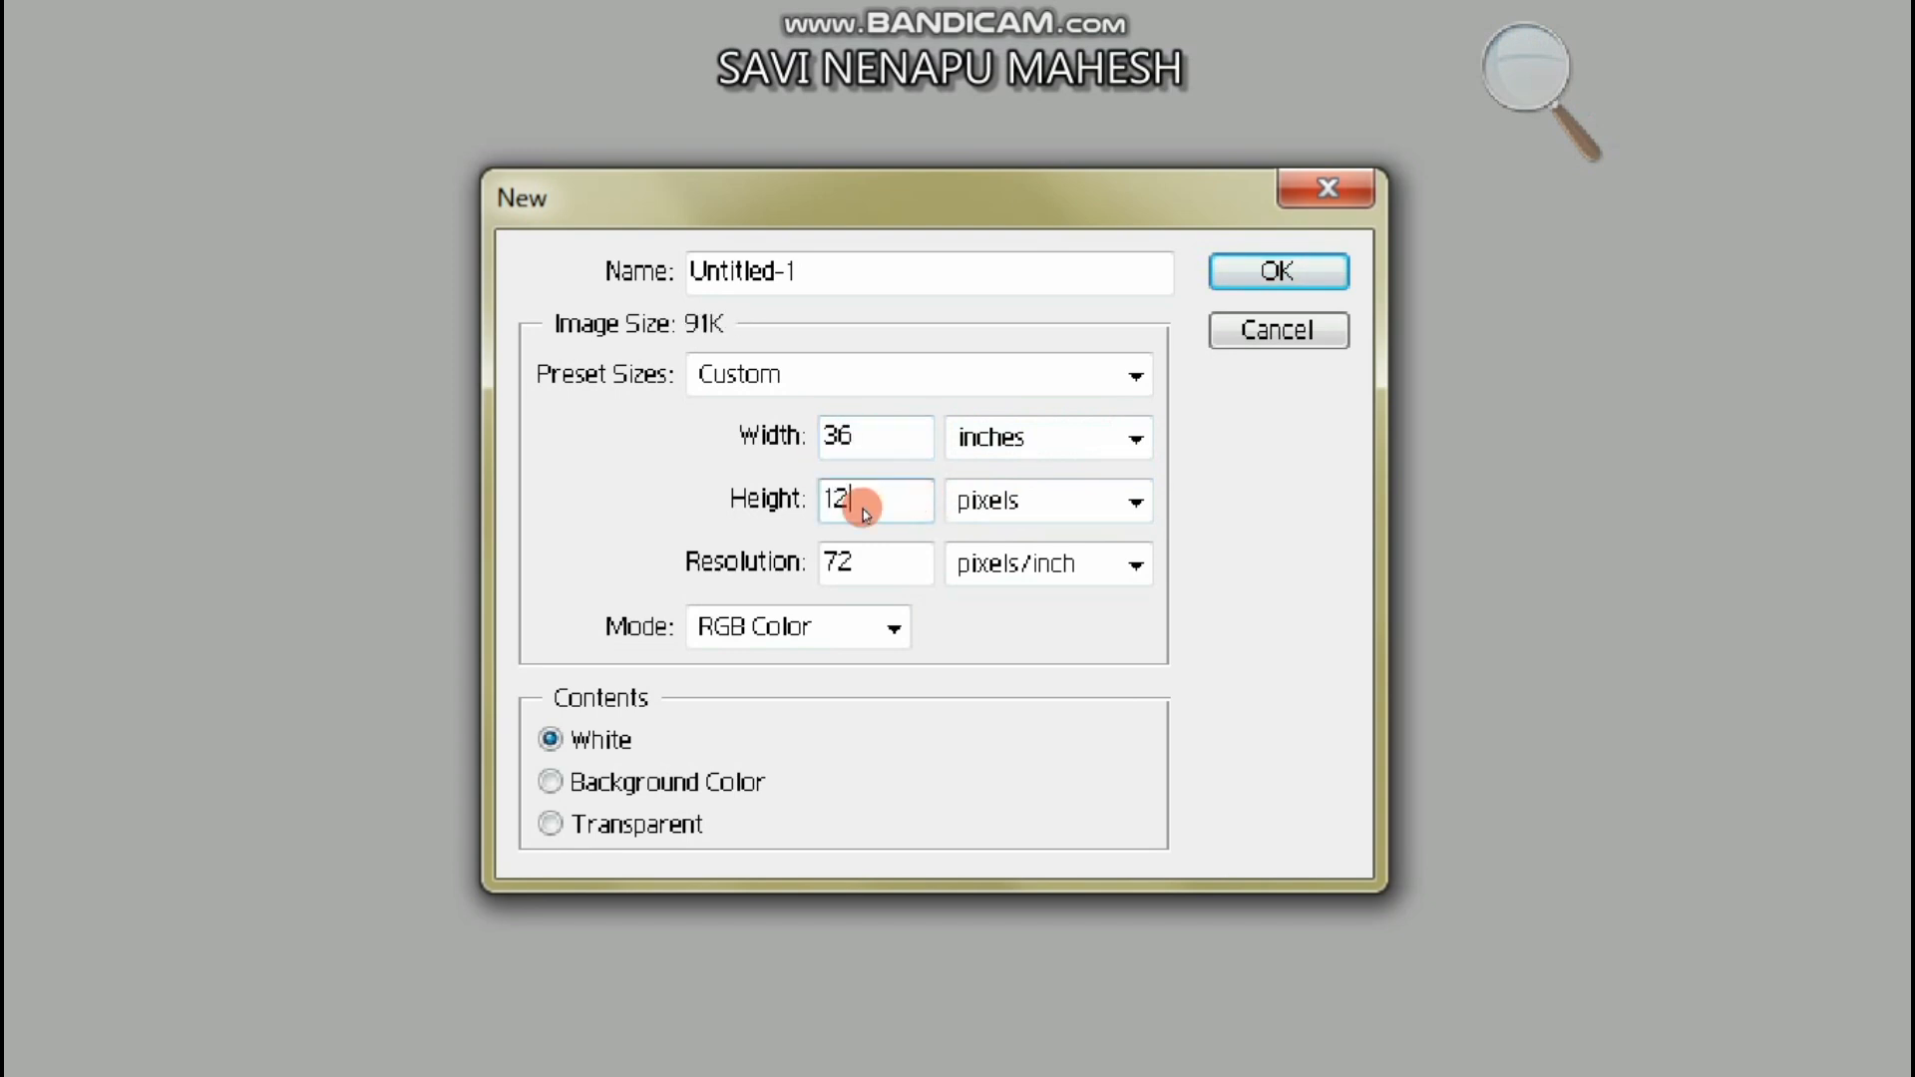
double_click(846, 554)
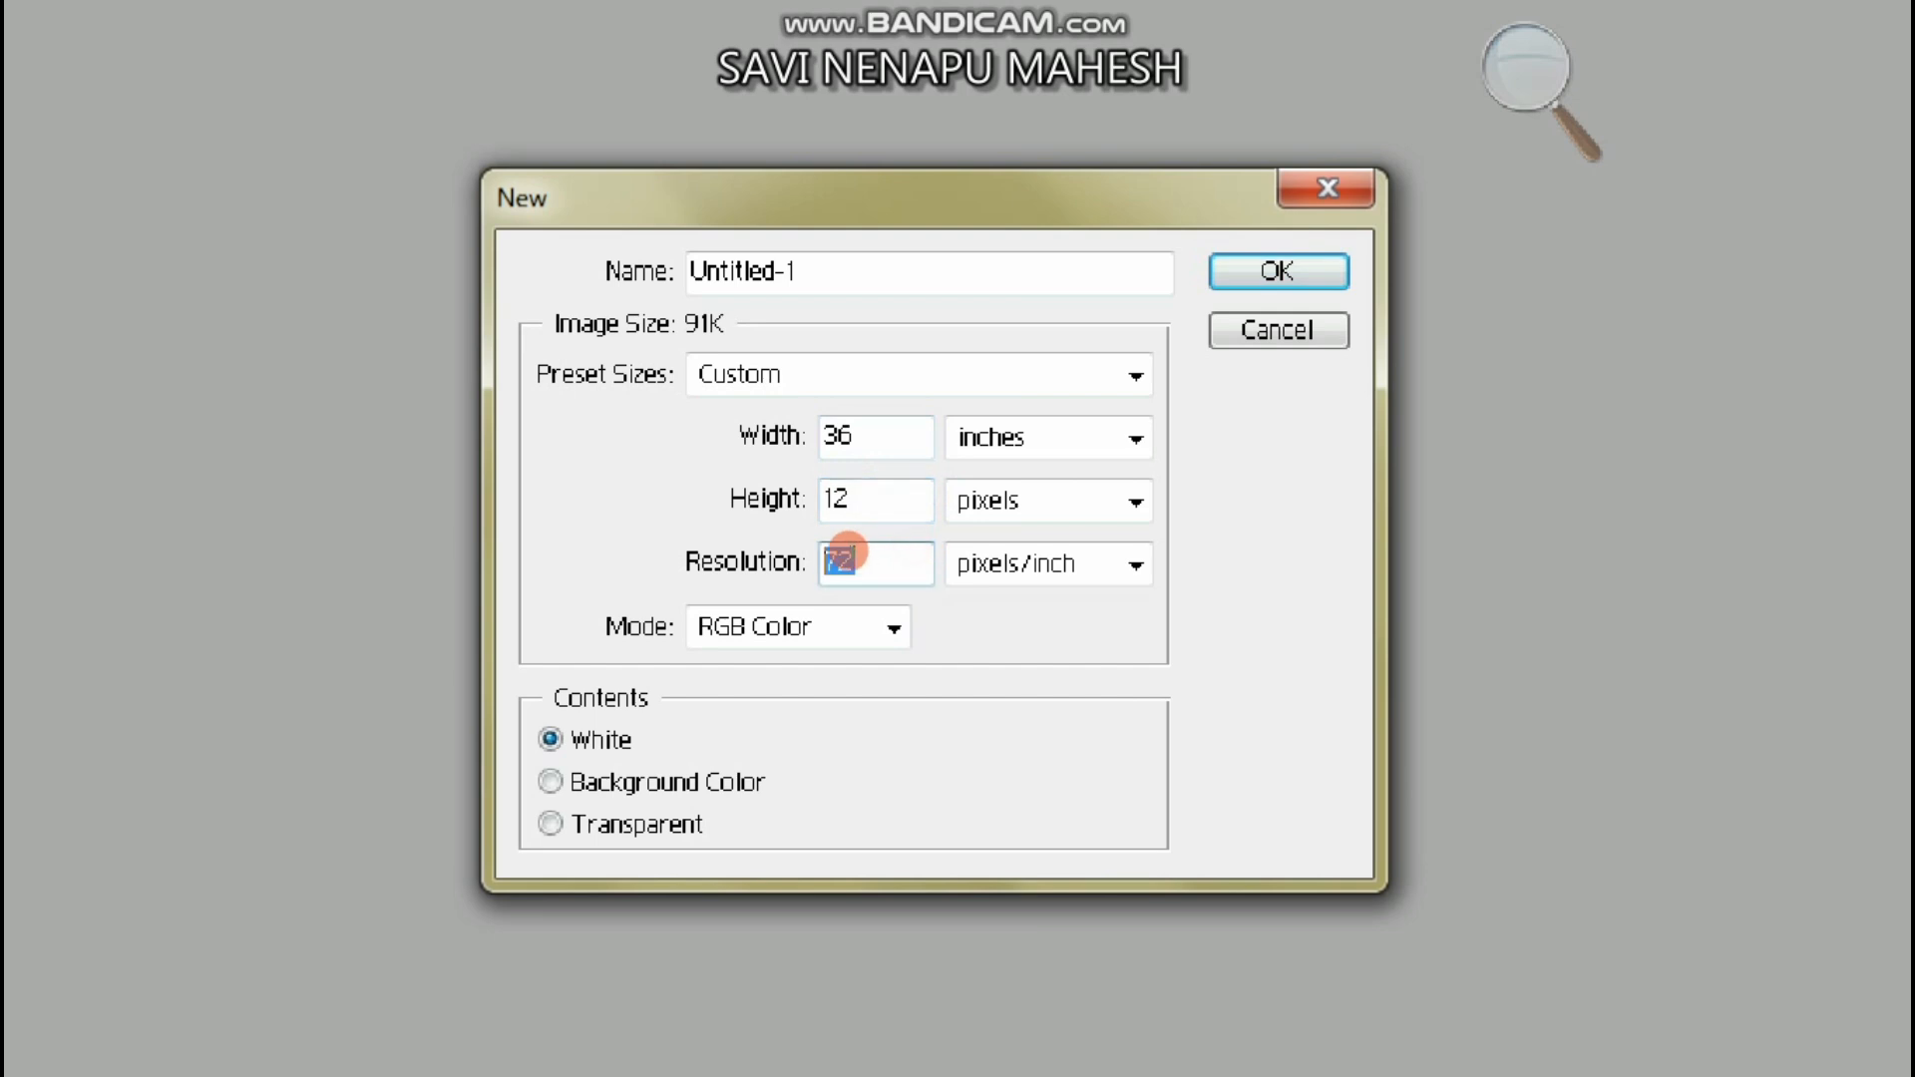
left_click(911, 546)
double_click(847, 555)
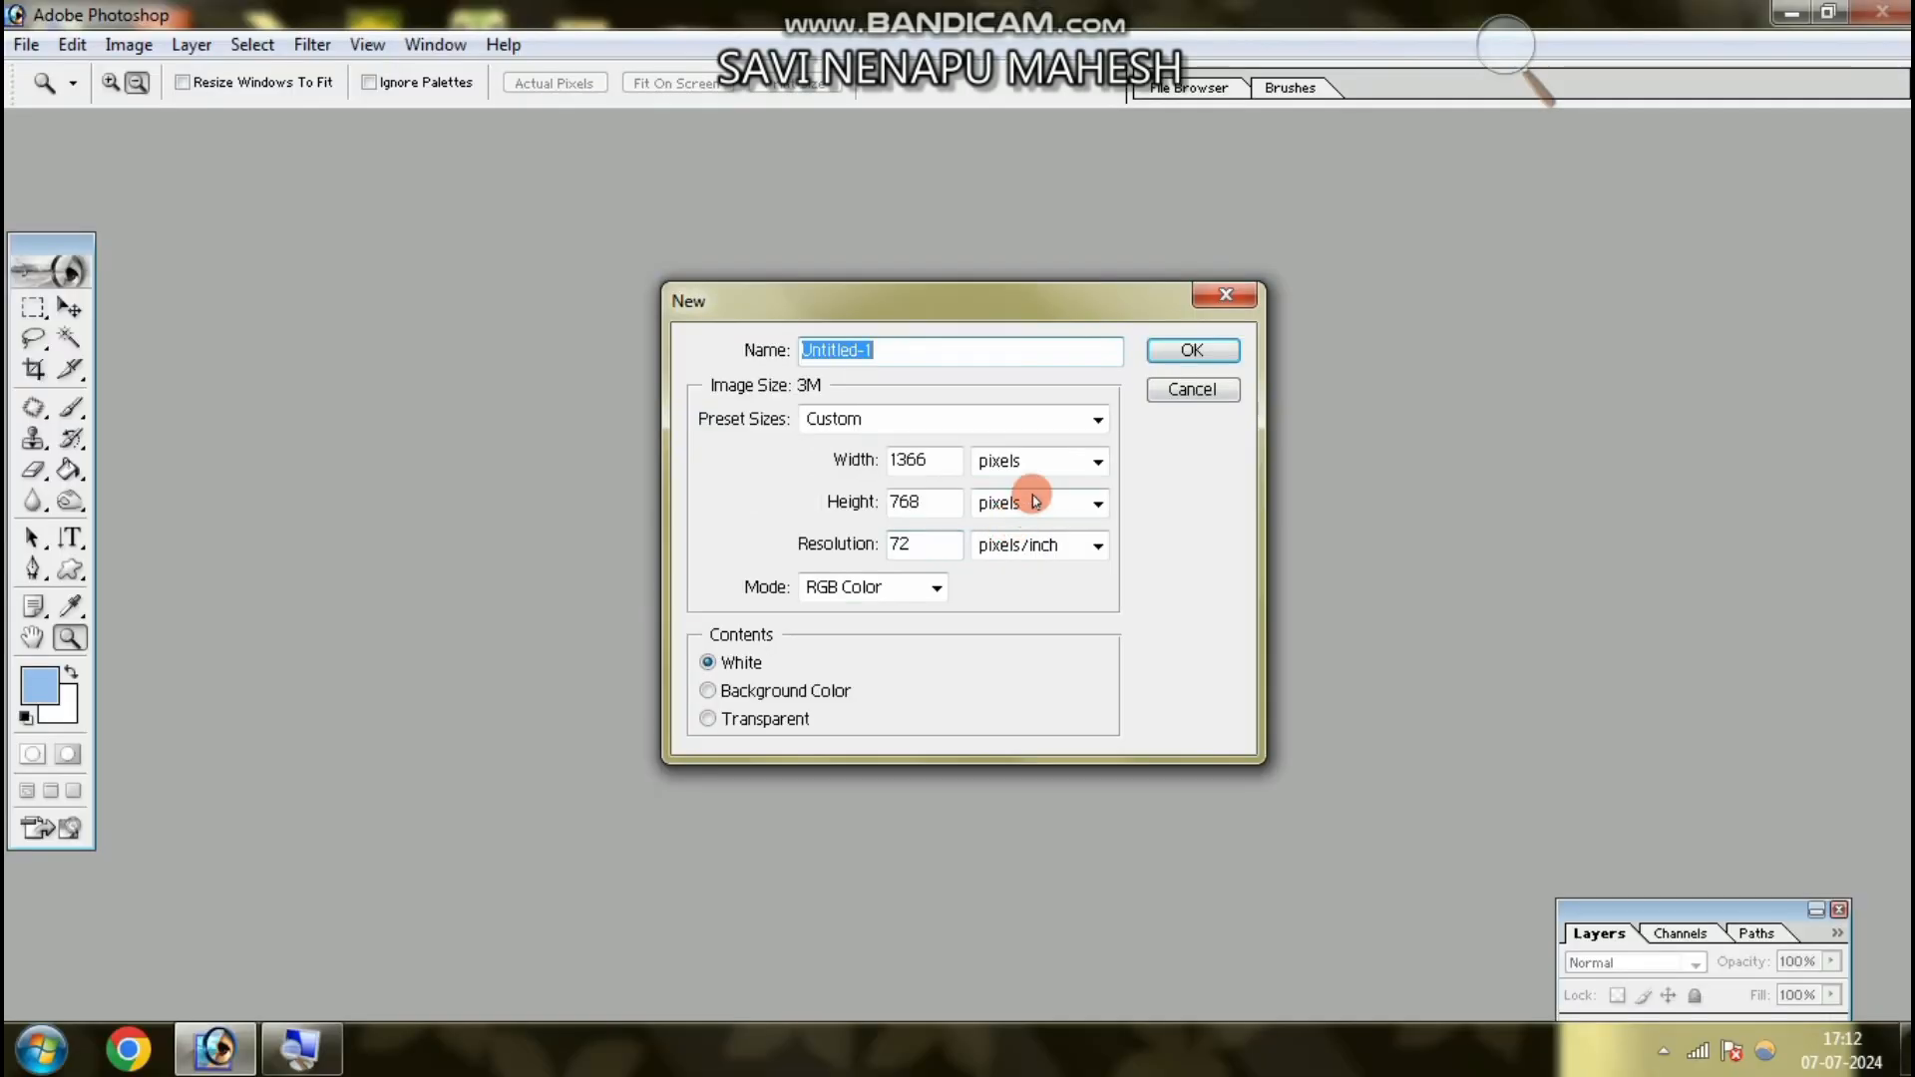
- Create a new blank image 36 inches wide and 12 inches high, using inches for both dimensions
left_click(1017, 461)
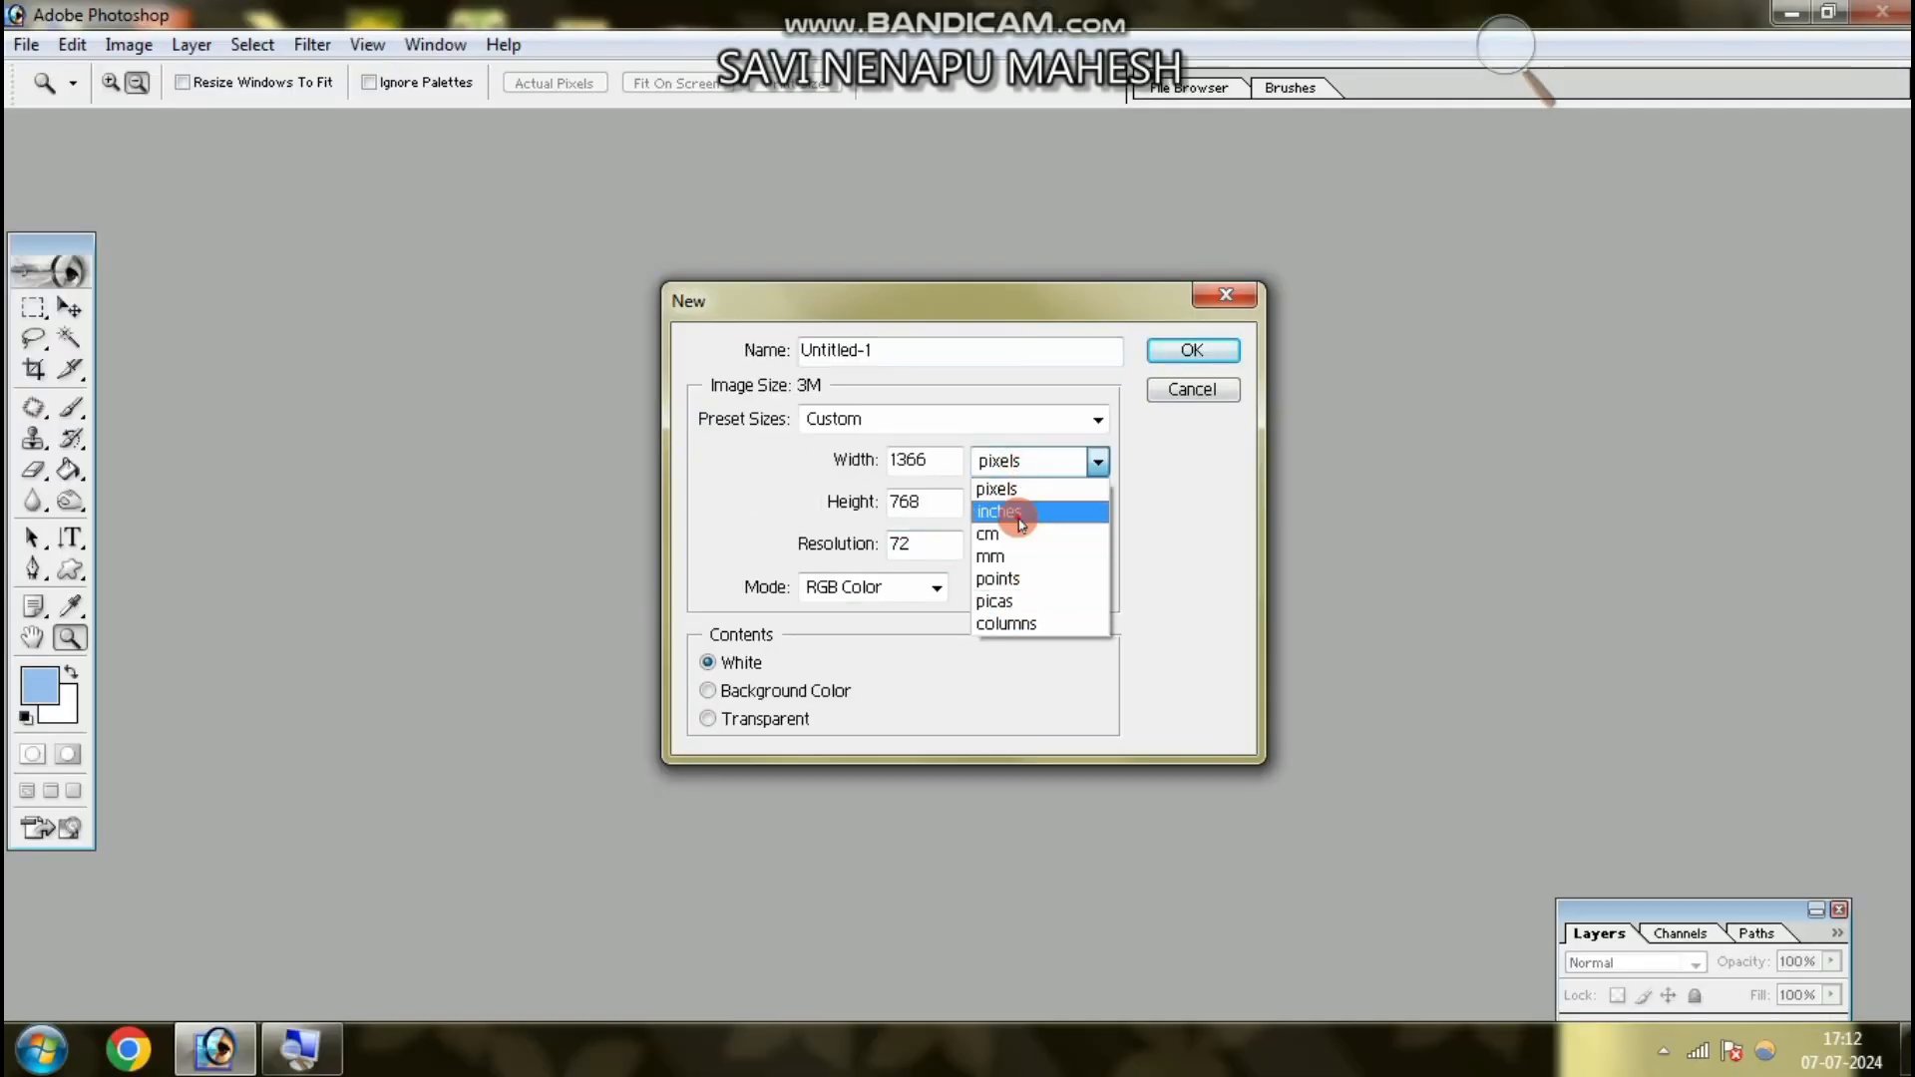
left_click(1017, 512)
left_click(1037, 505)
left_click(995, 544)
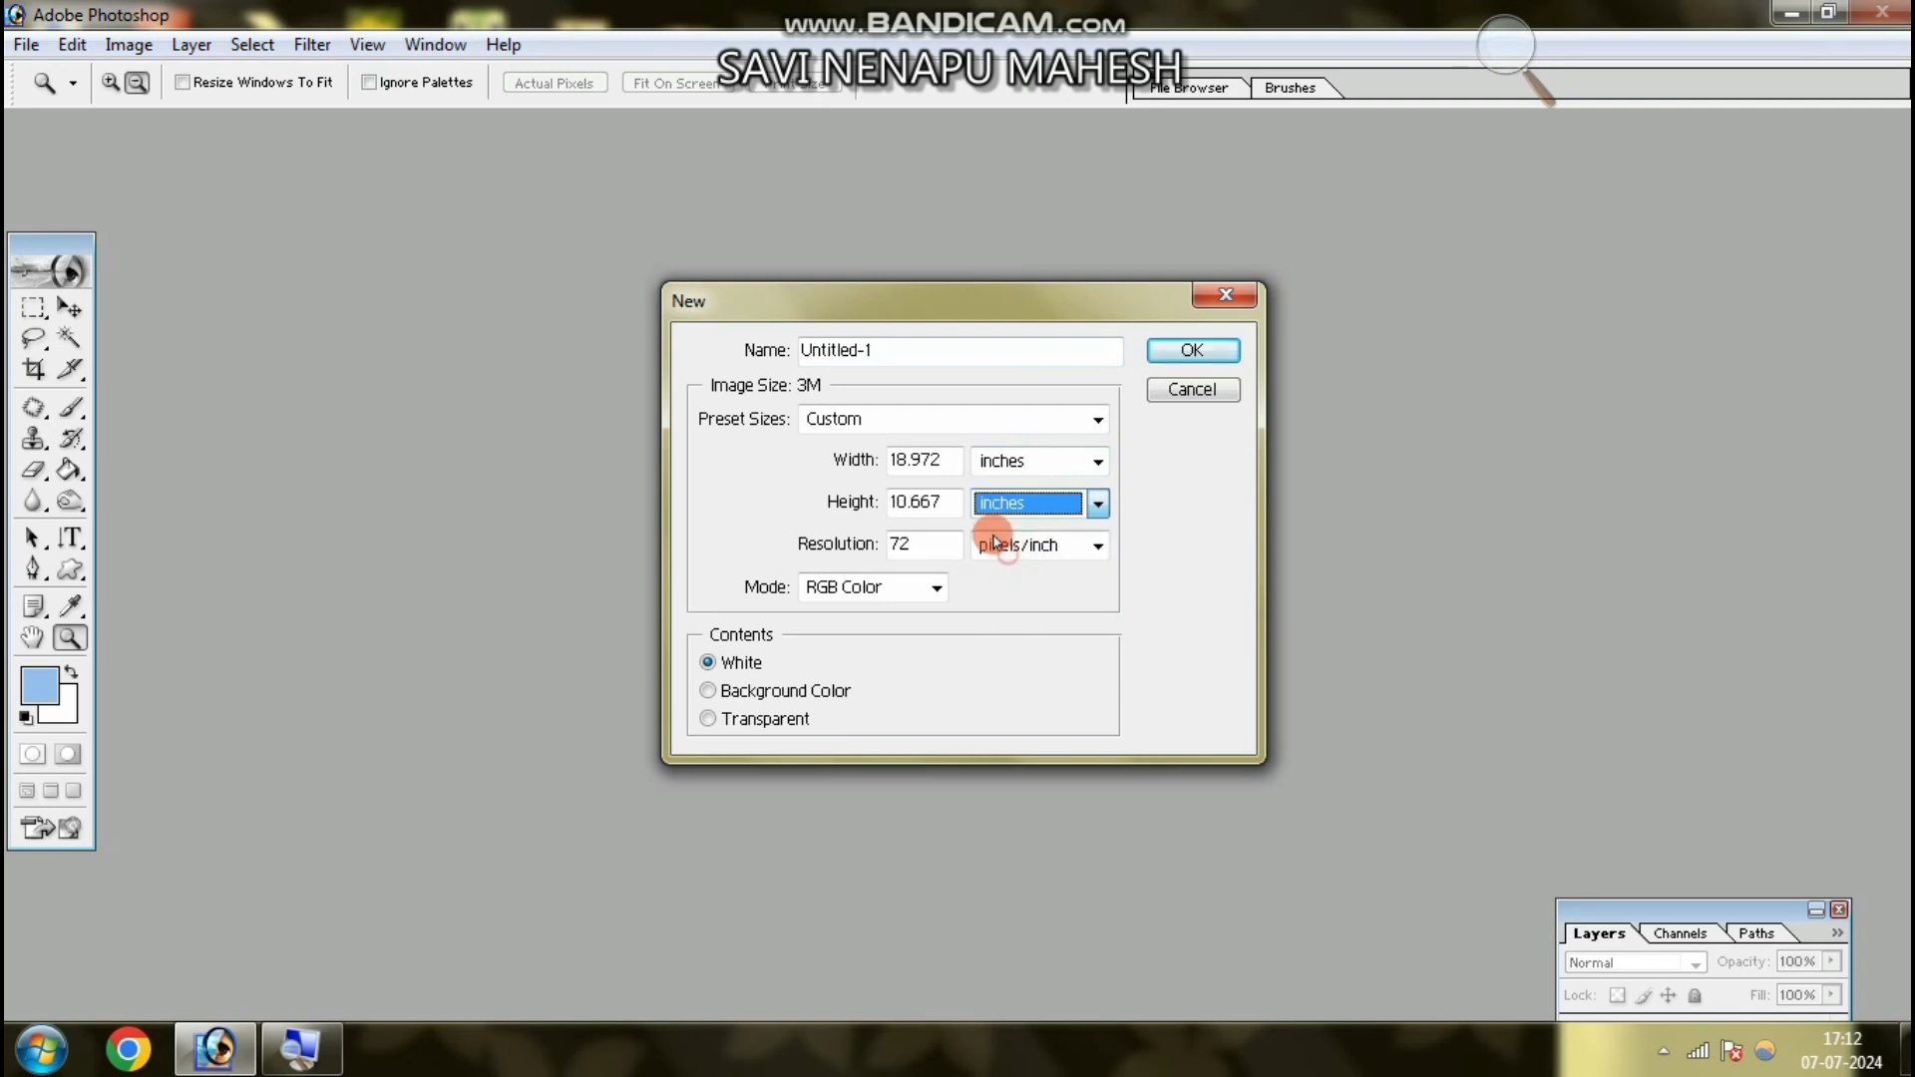
double_click(927, 460)
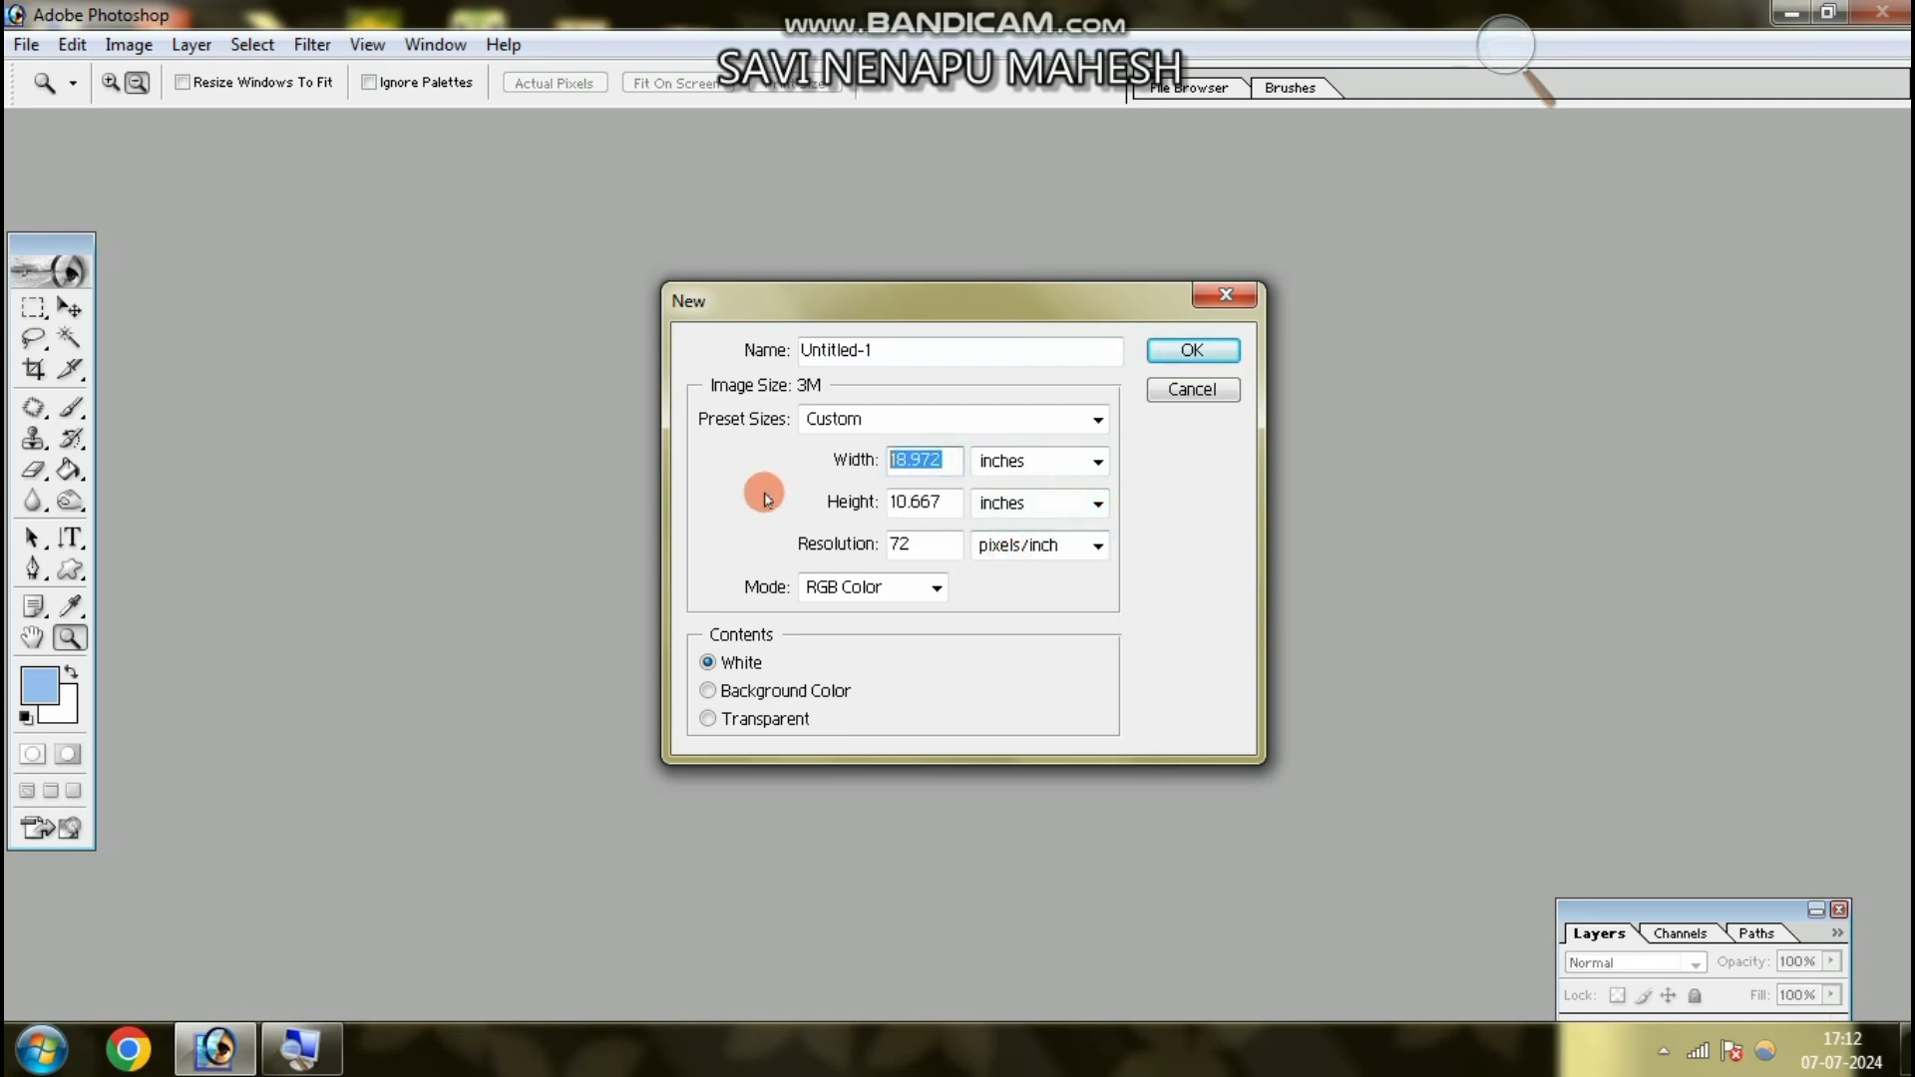
type("36")
double_click(911, 501)
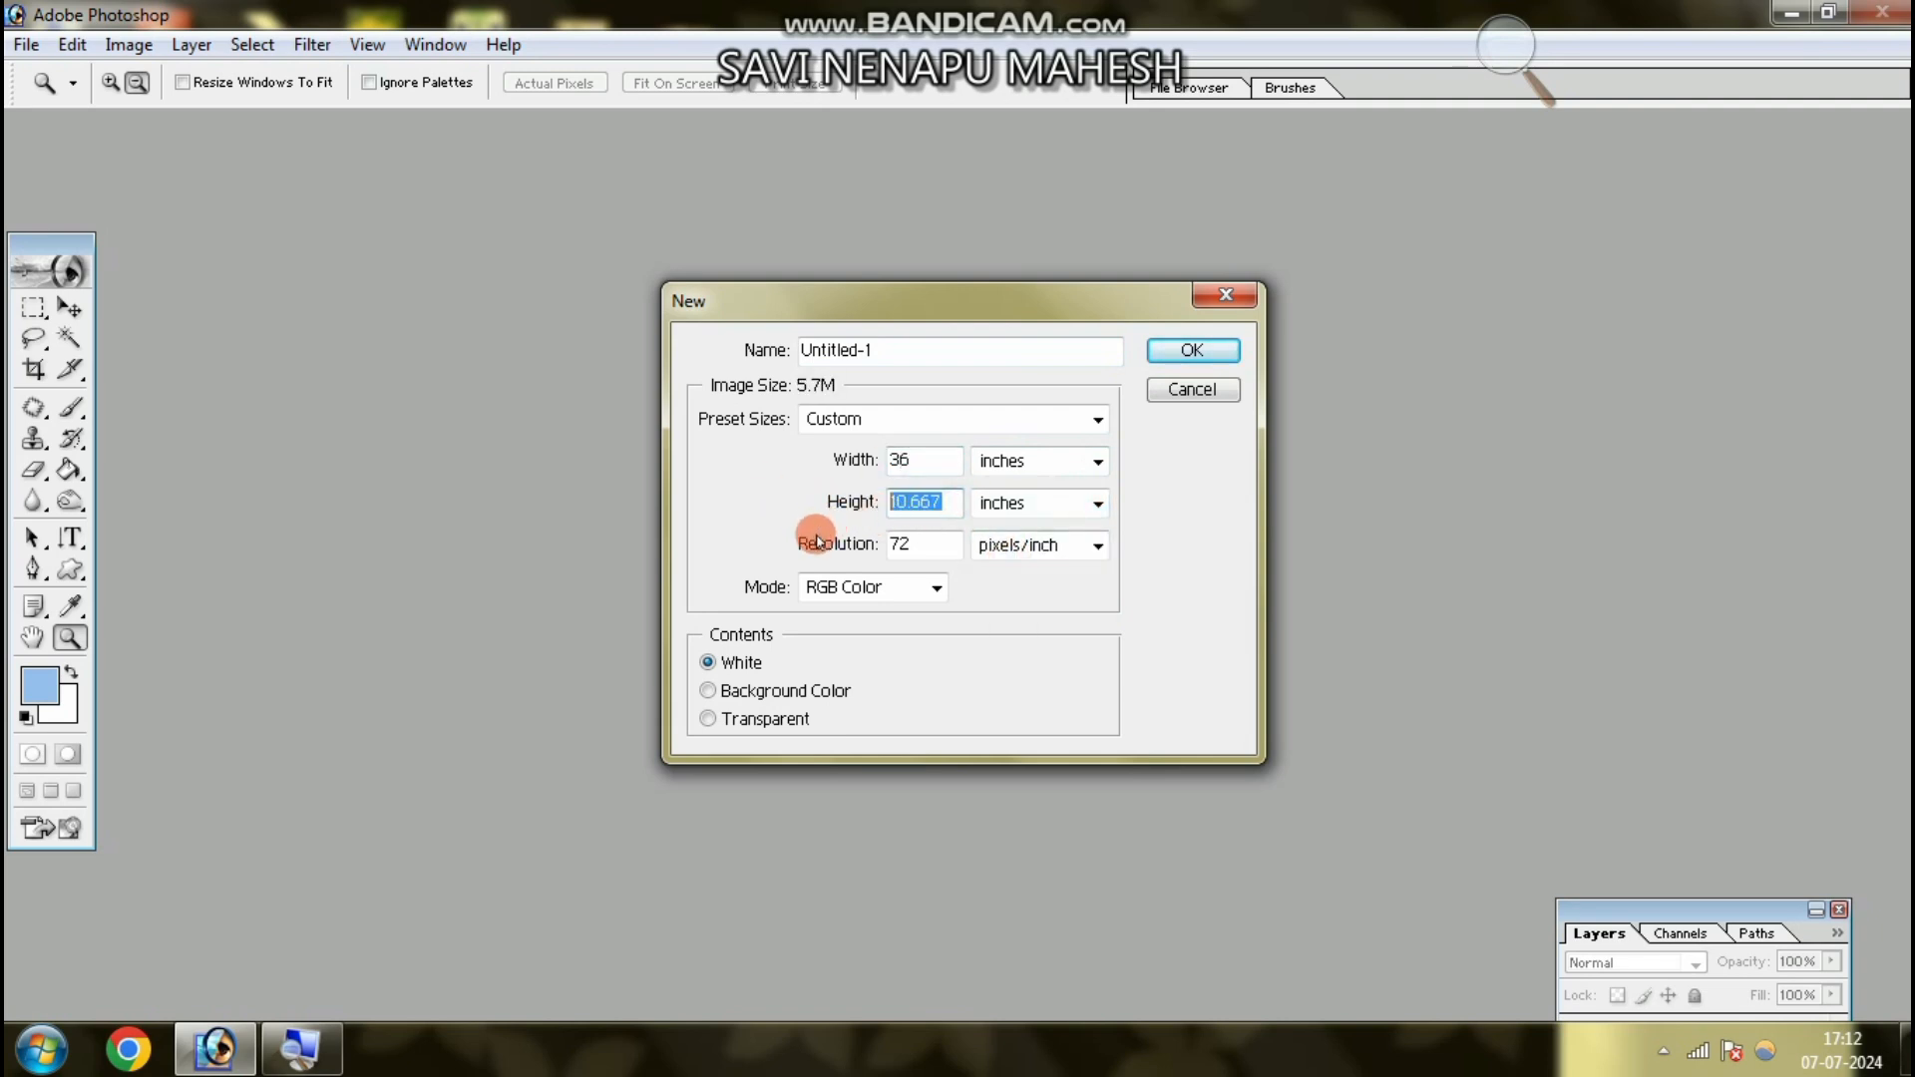
type("12")
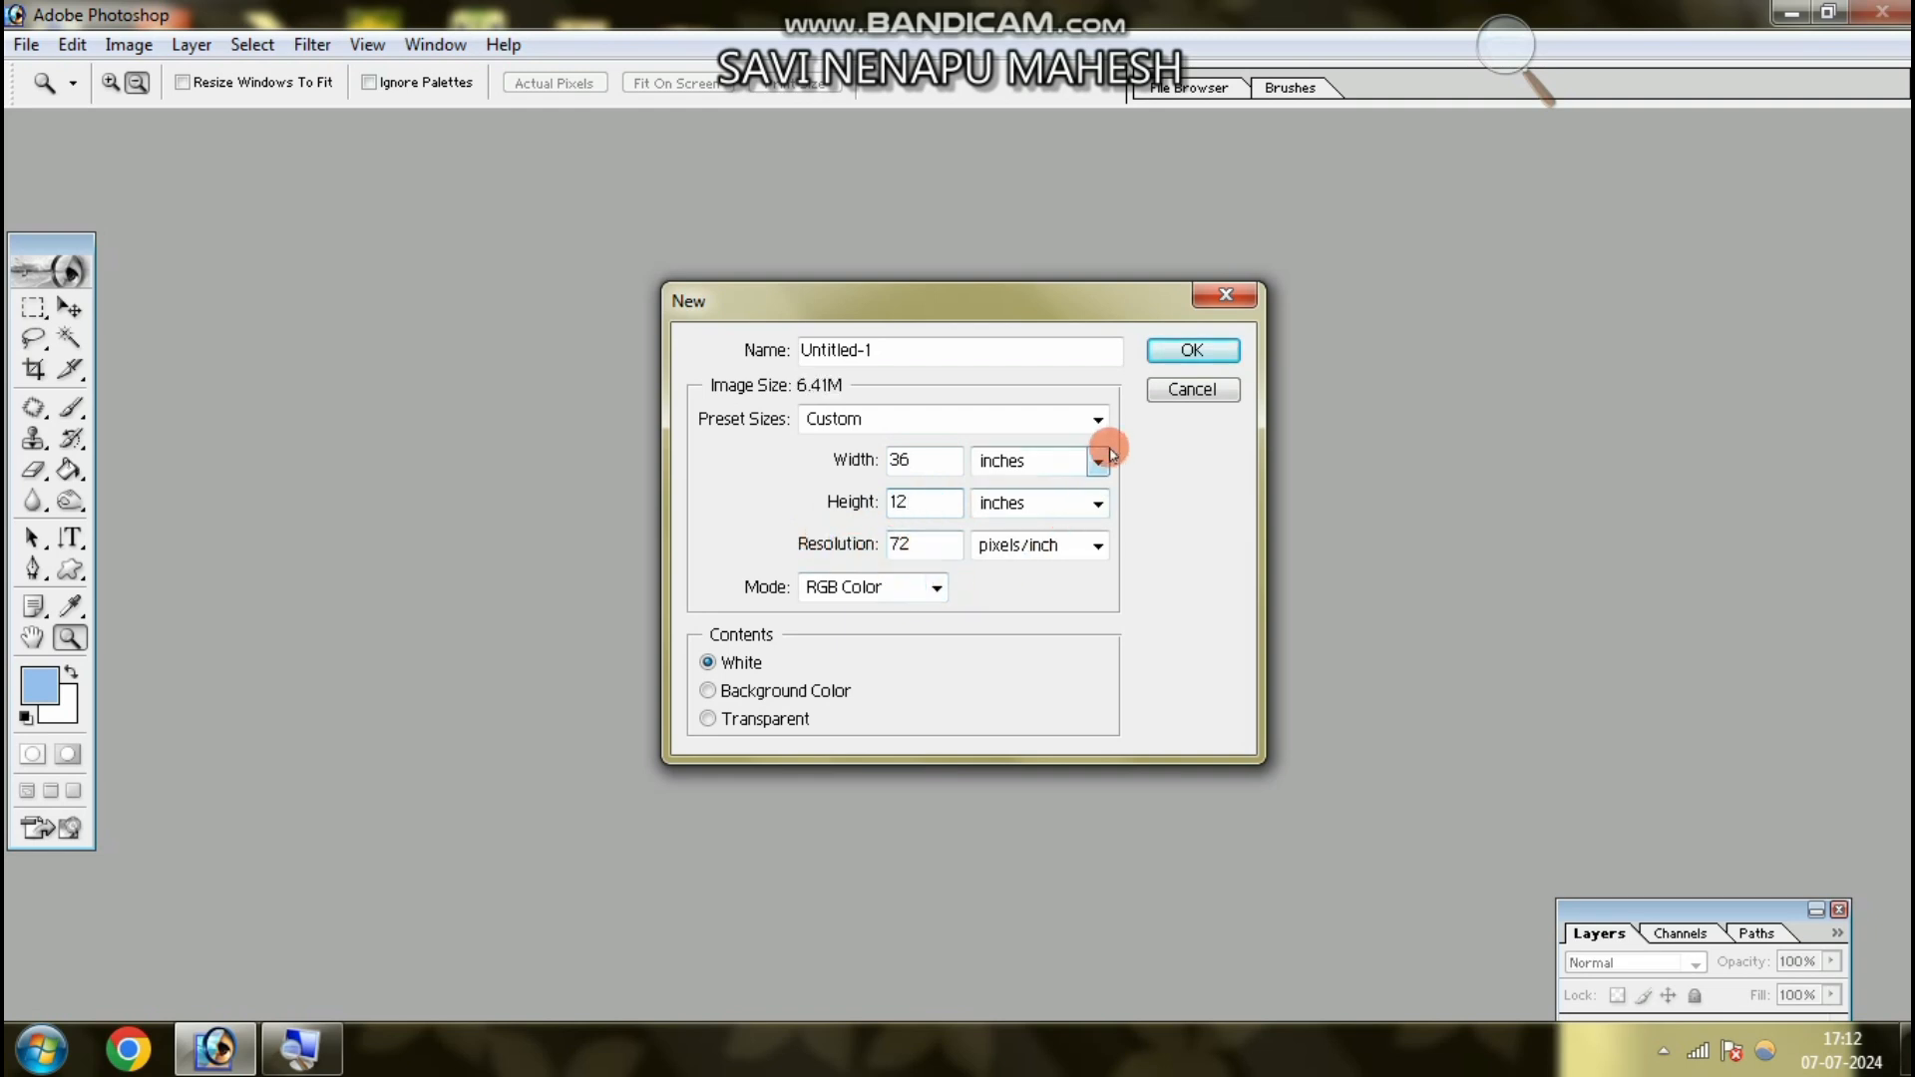
left_click(1188, 351)
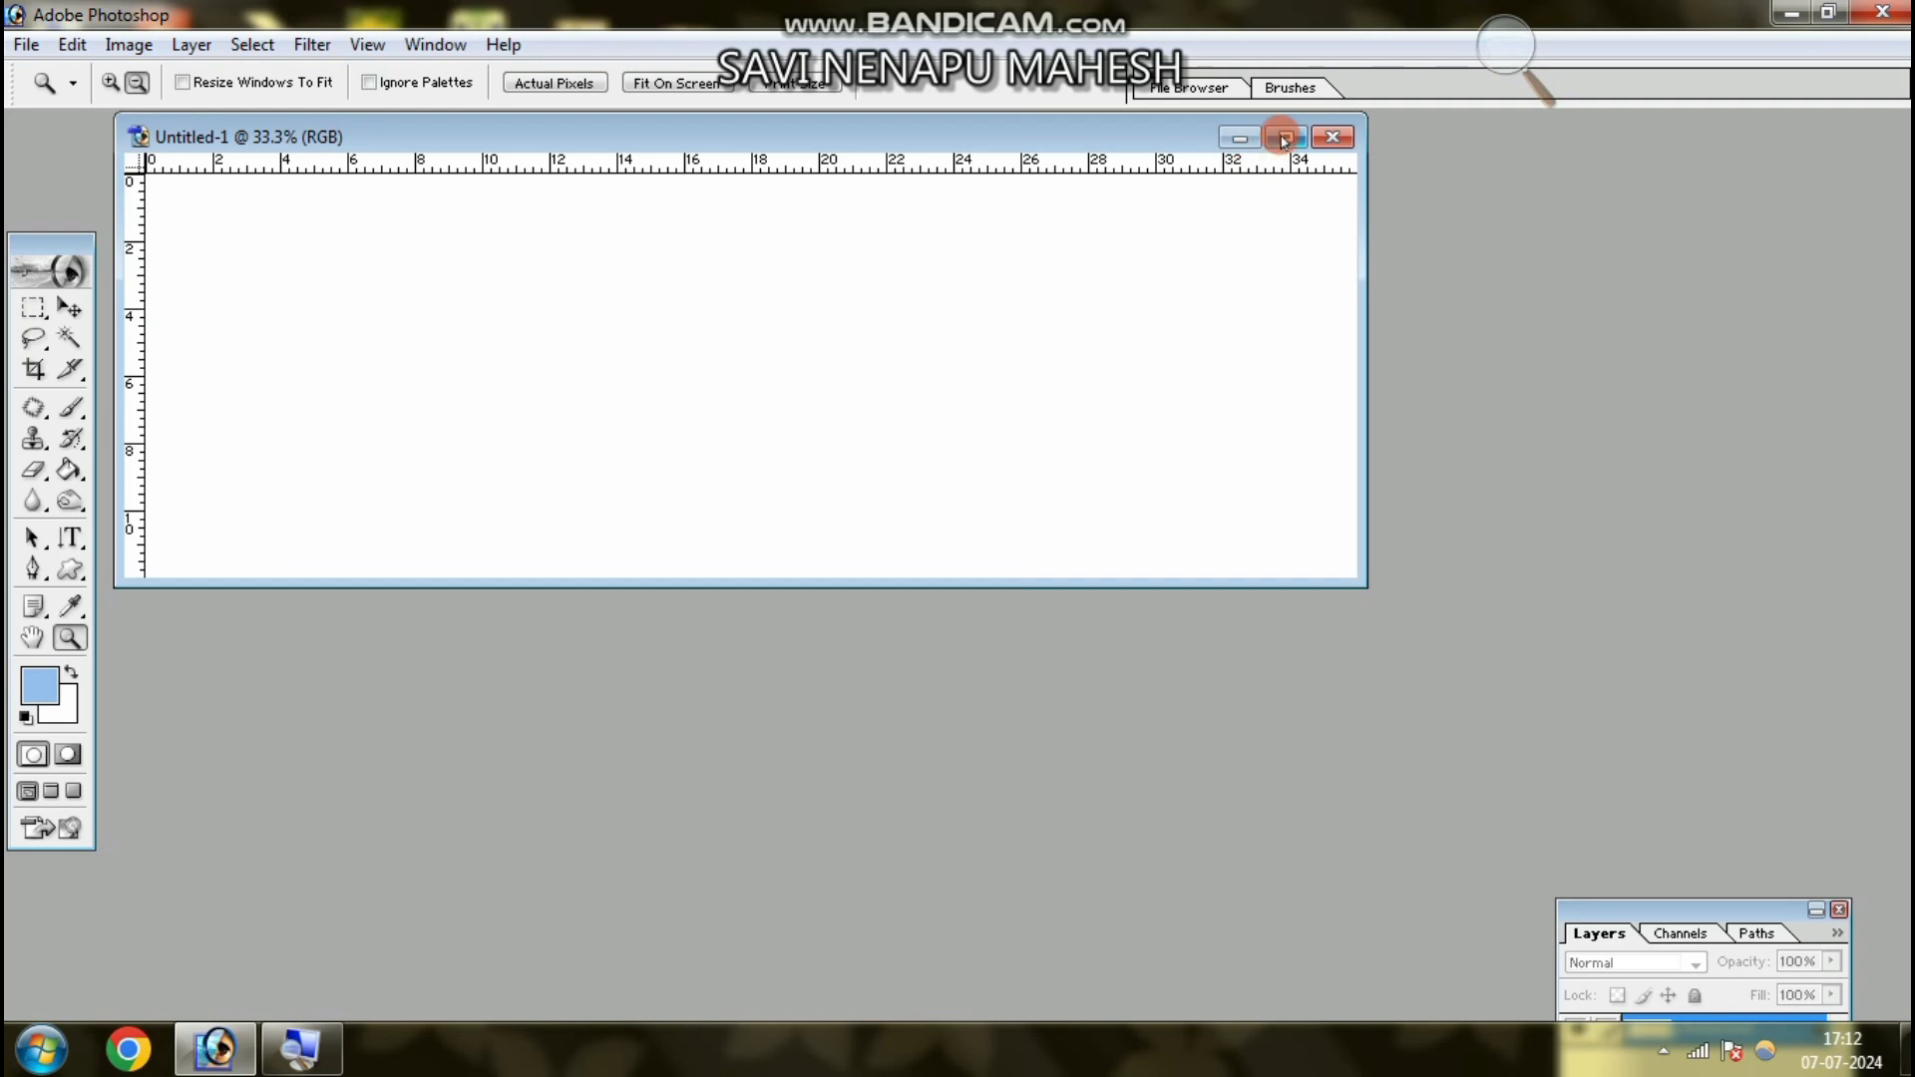
- Maximize the document, move the Layers palette up beside the canvas, and enlarge the view to 50%
left_click(1285, 136)
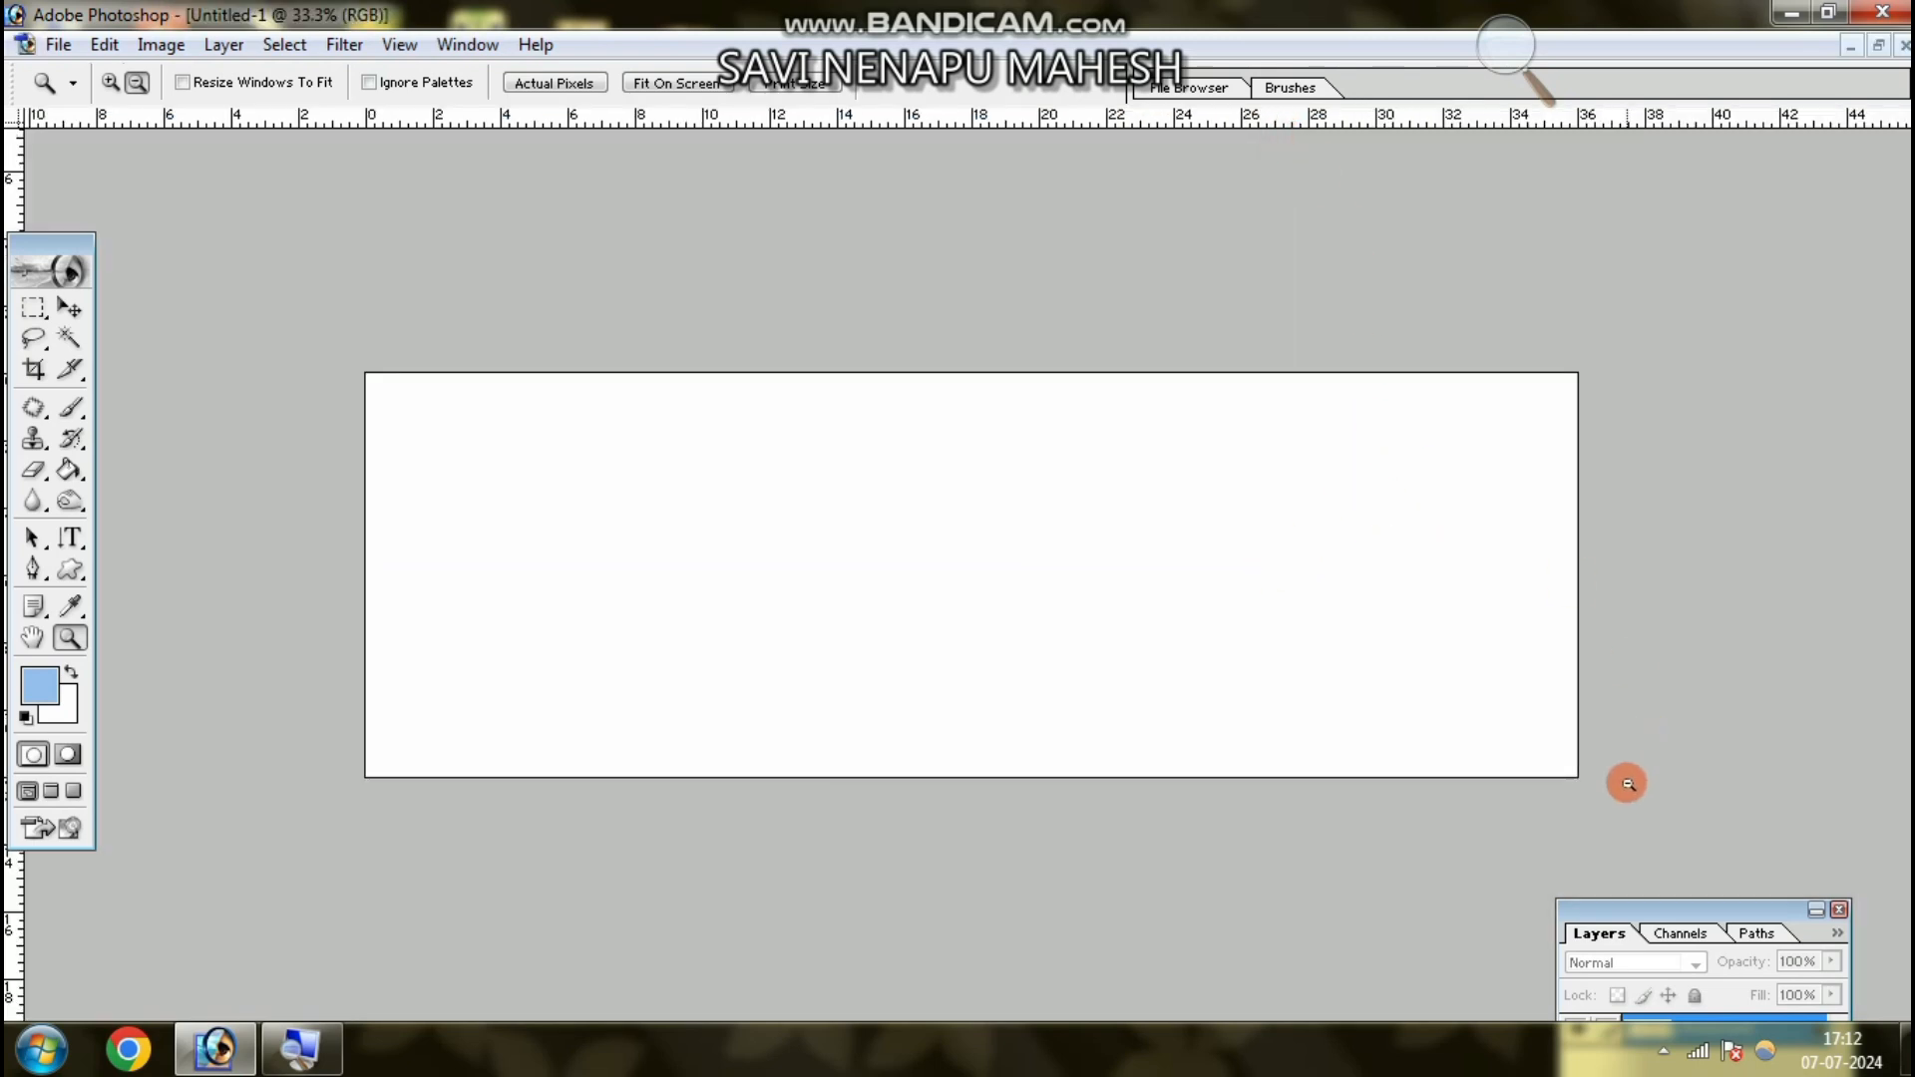
left_click_drag(1671, 918, 1705, 486)
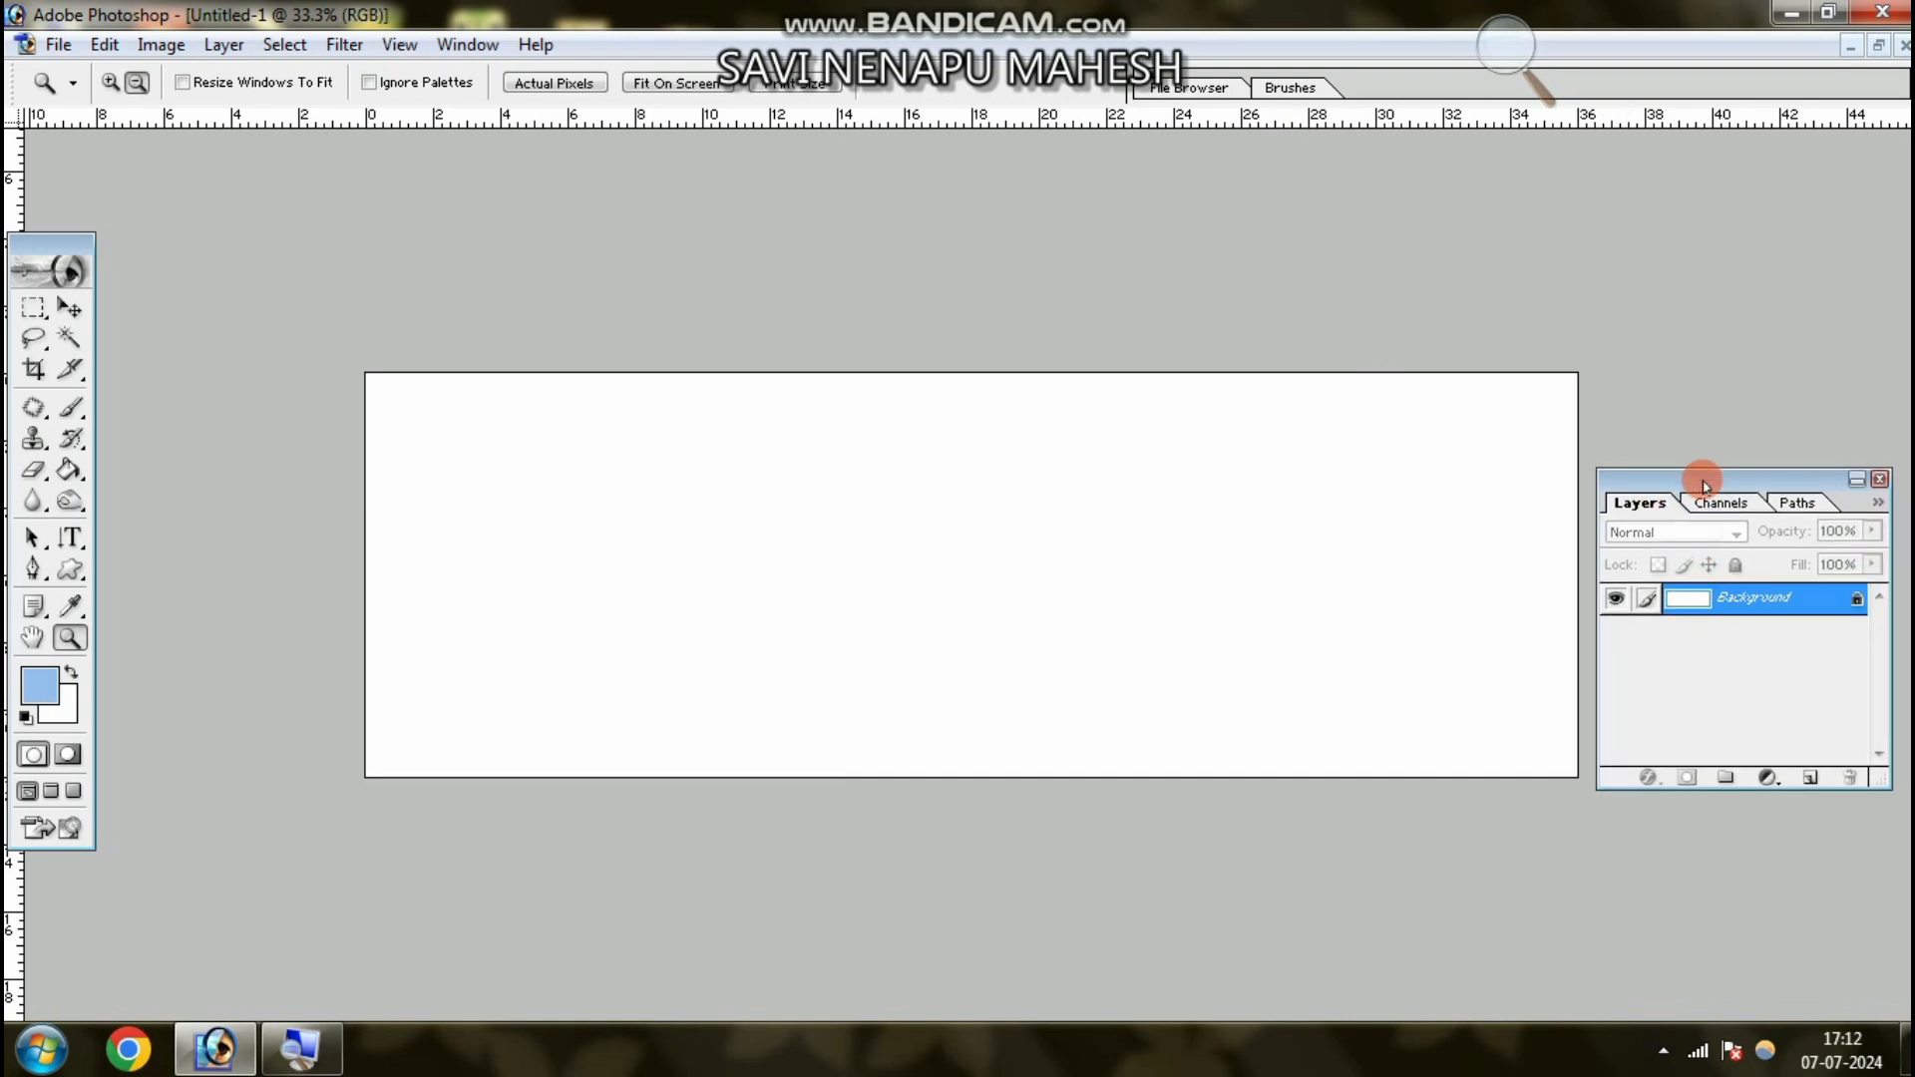
left_click(1220, 677)
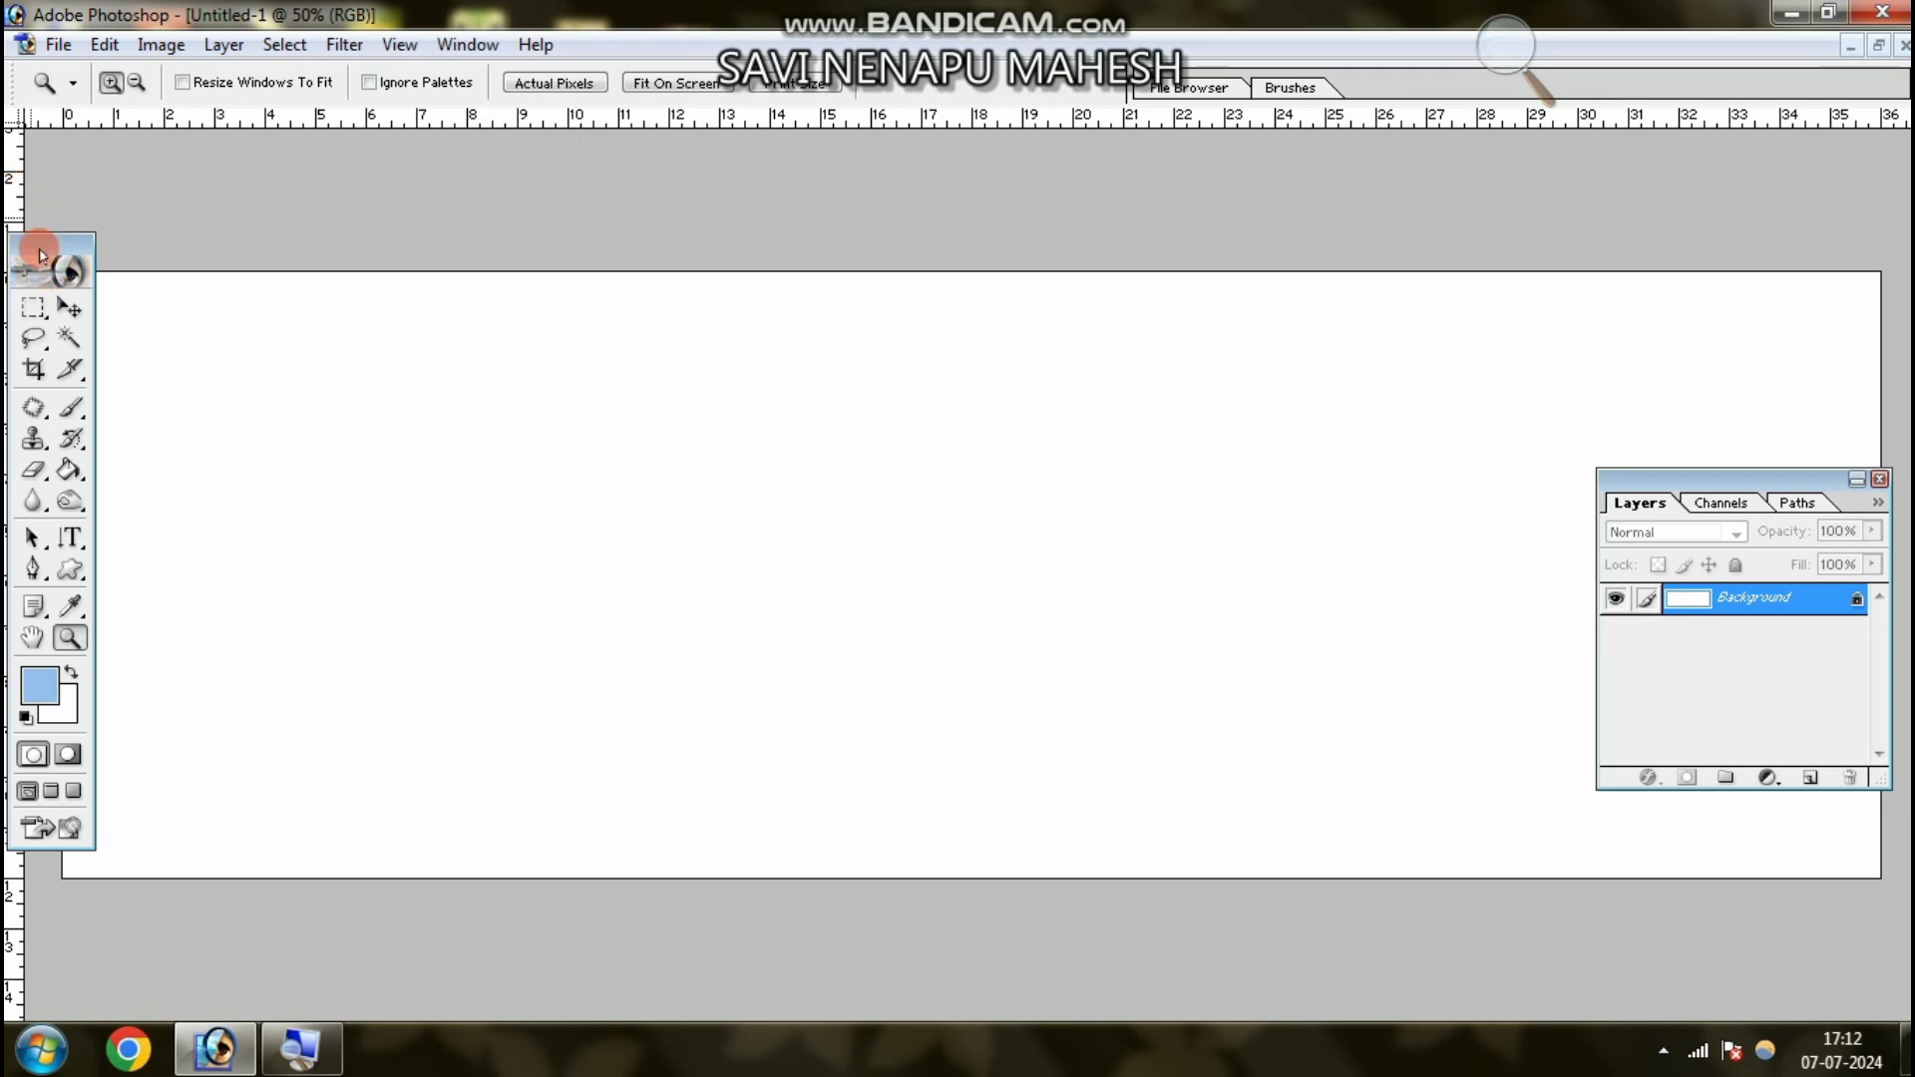
- Place ruler guides by hand near all four canvas edges, shifting the left vertical guide to about 1.25 inches
left_click(68, 307)
left_click_drag(22, 200, 182, 231)
left_click_drag(748, 117, 748, 319)
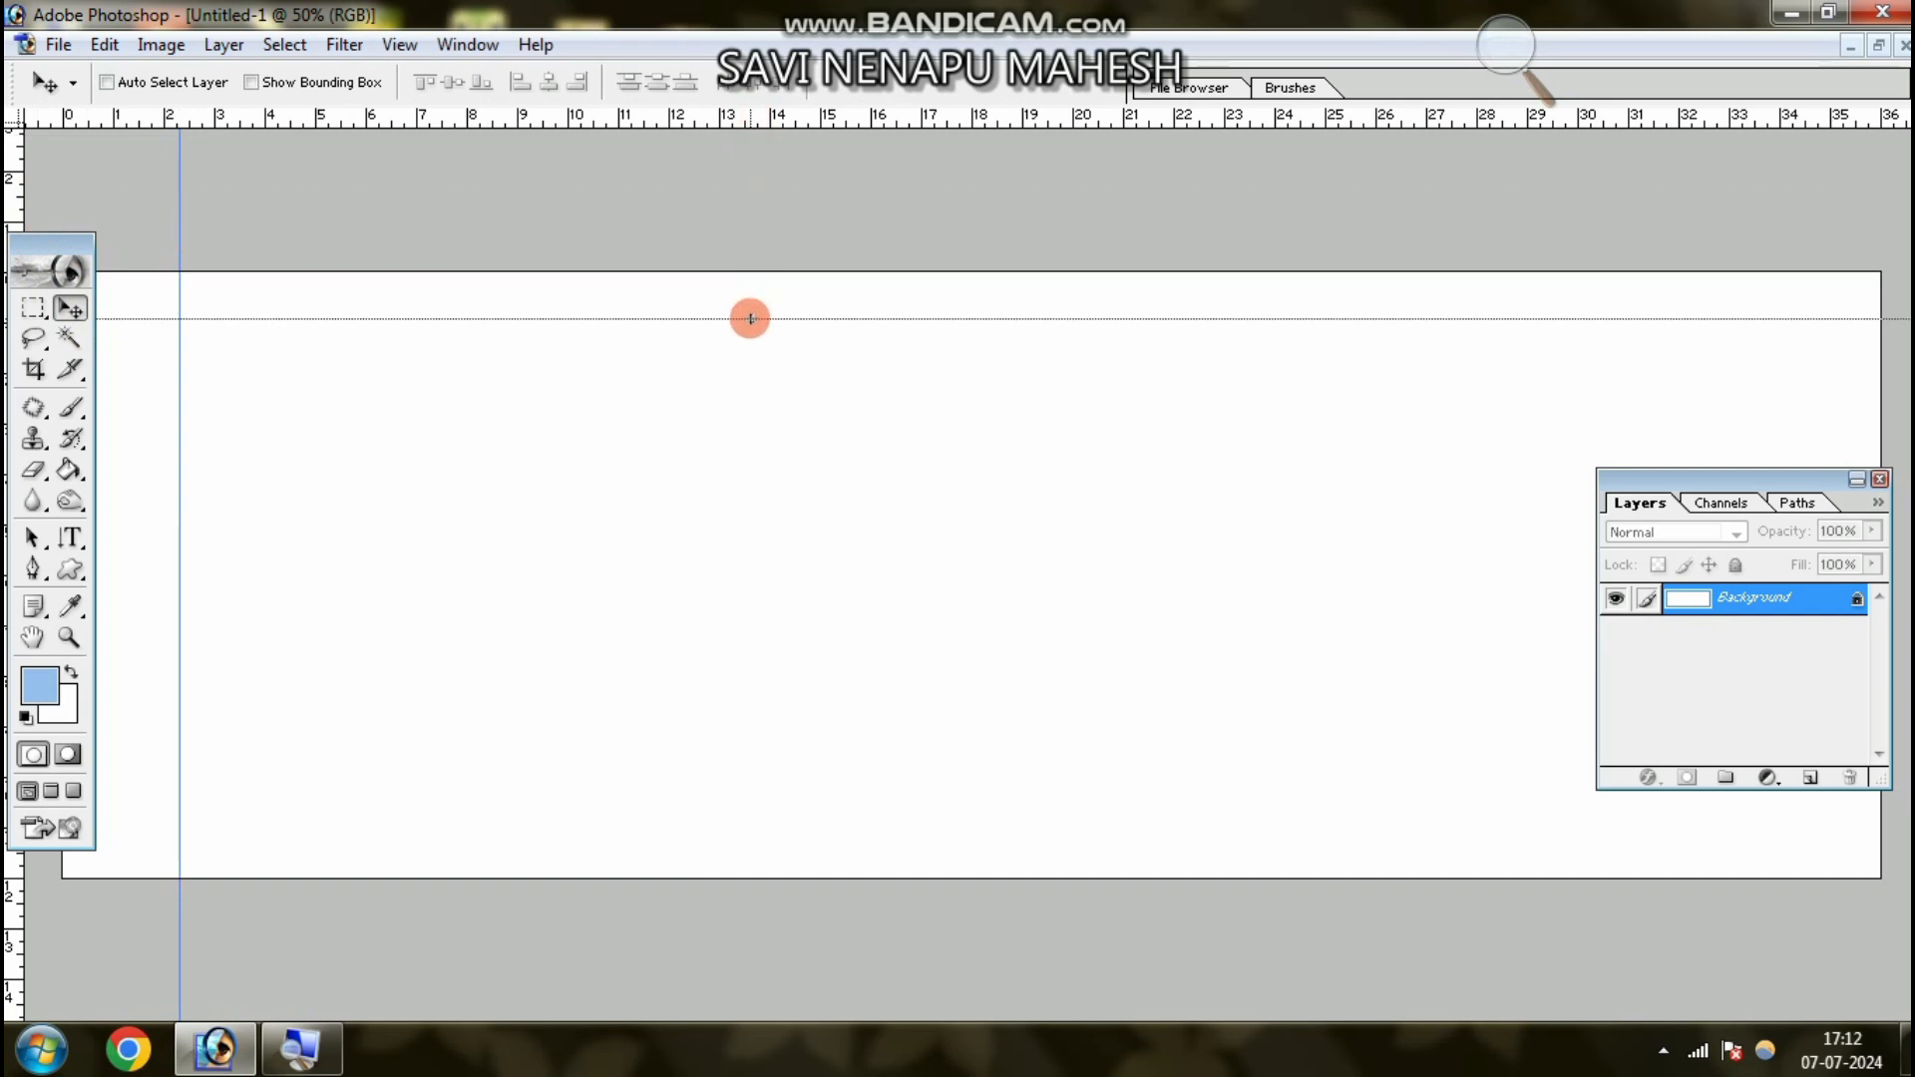
left_click_drag(1162, 119, 1125, 876)
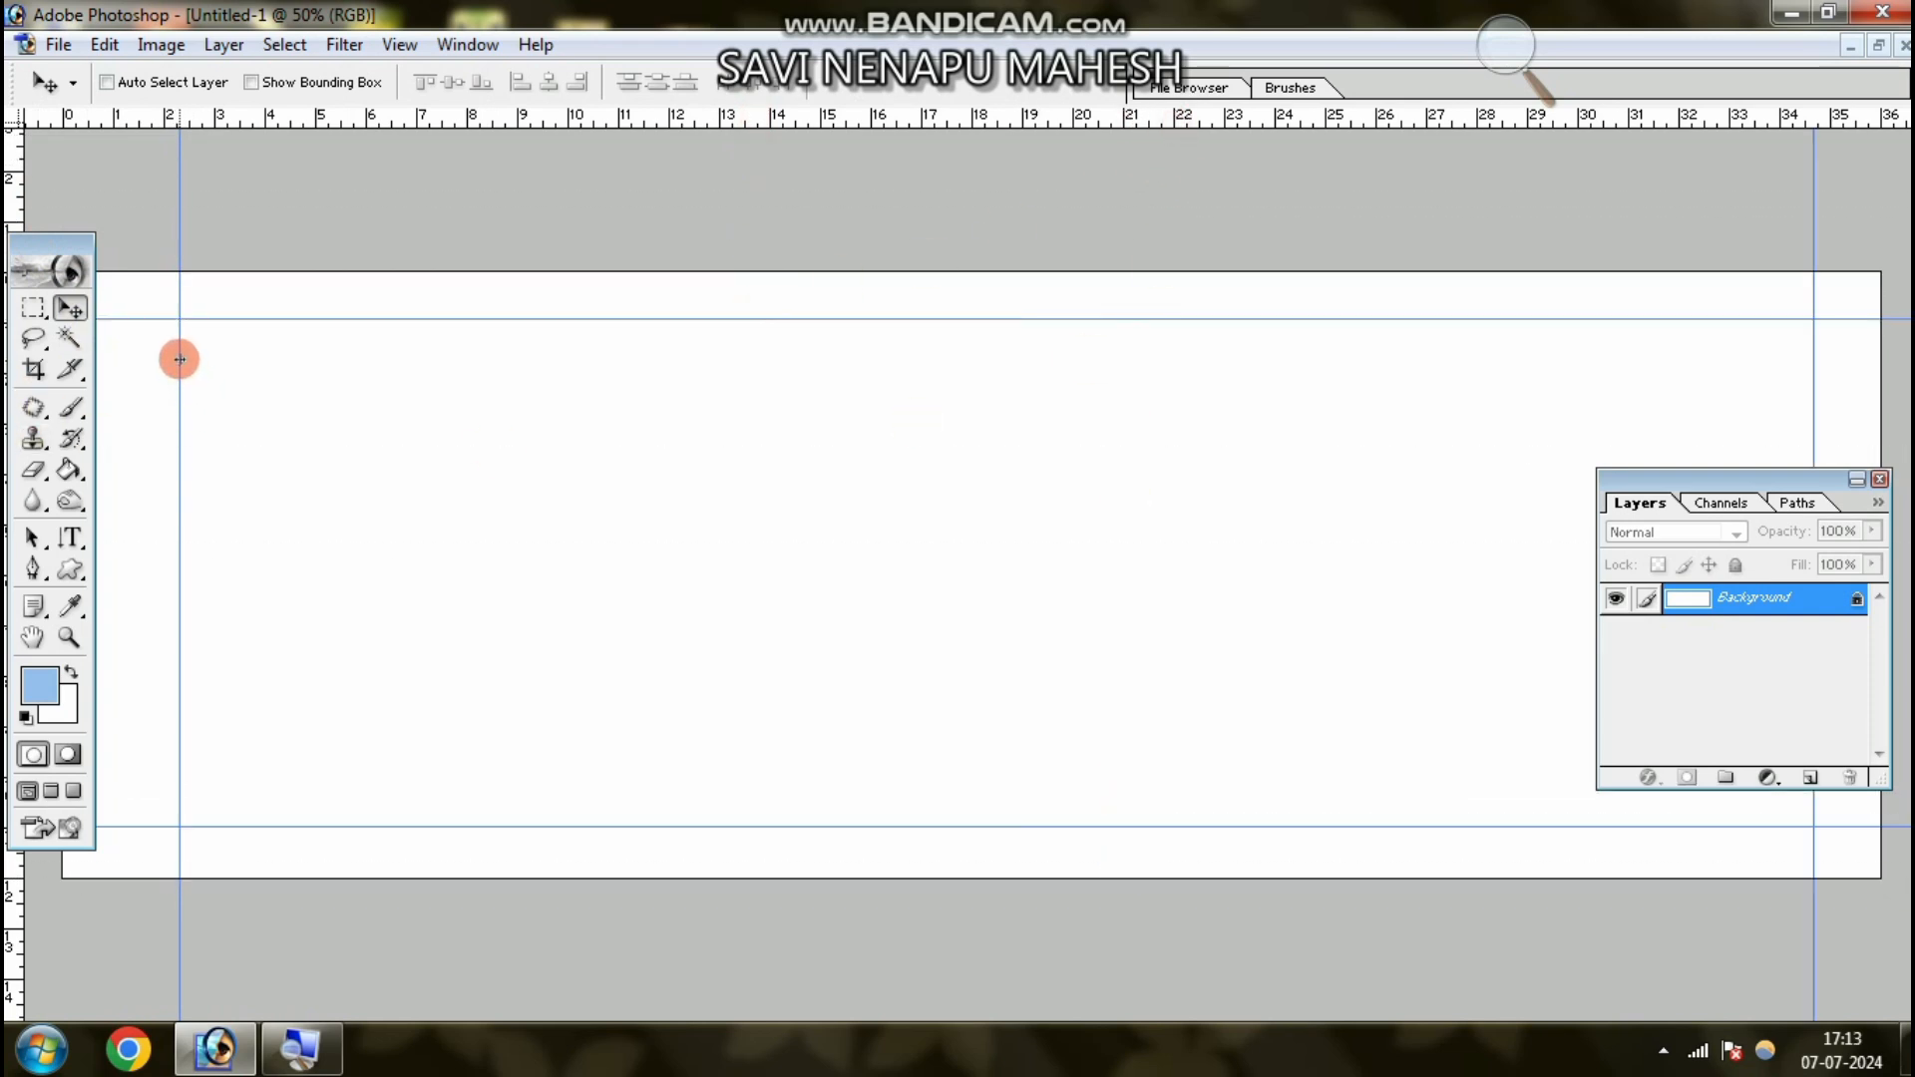
left_click_drag(179, 359, 128, 411)
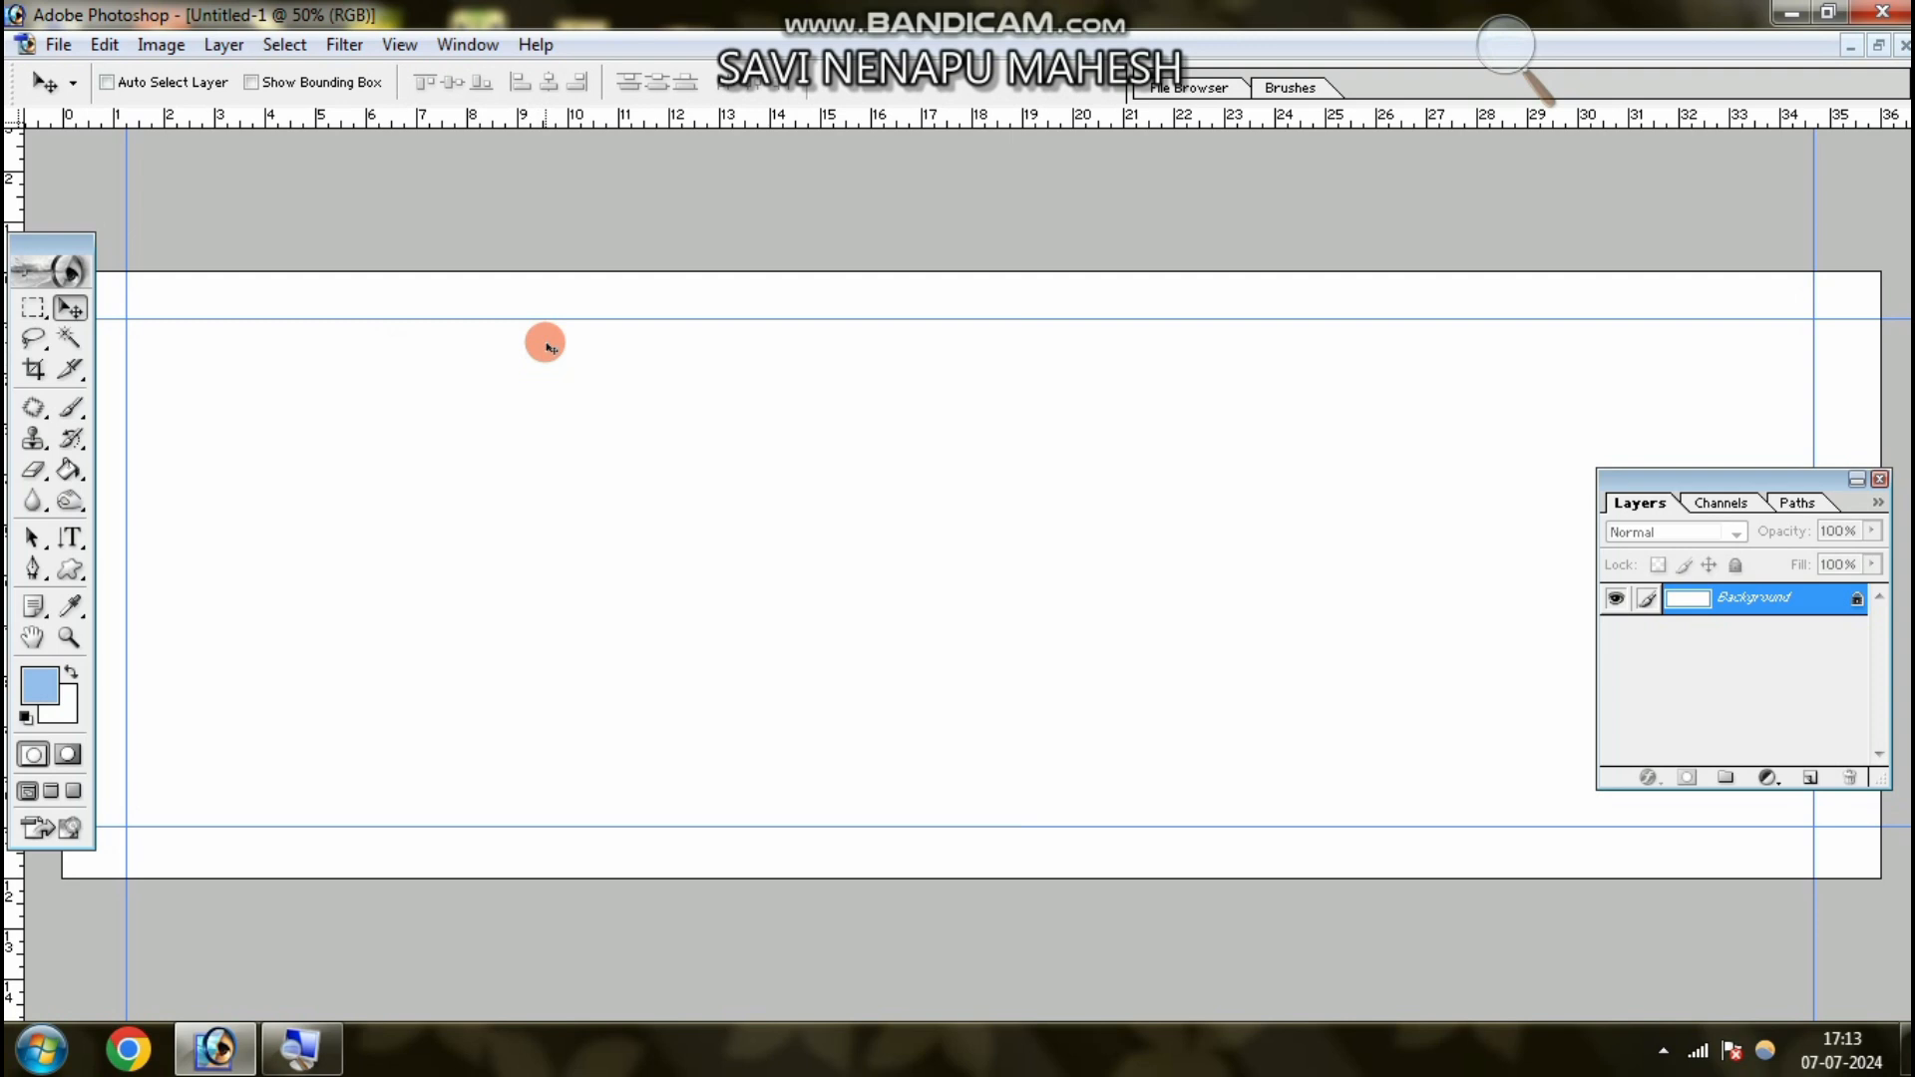
- Undo all the hand-placed guides on the canvas
key("ctrl+alt+z")
key("ctrl+alt+z")
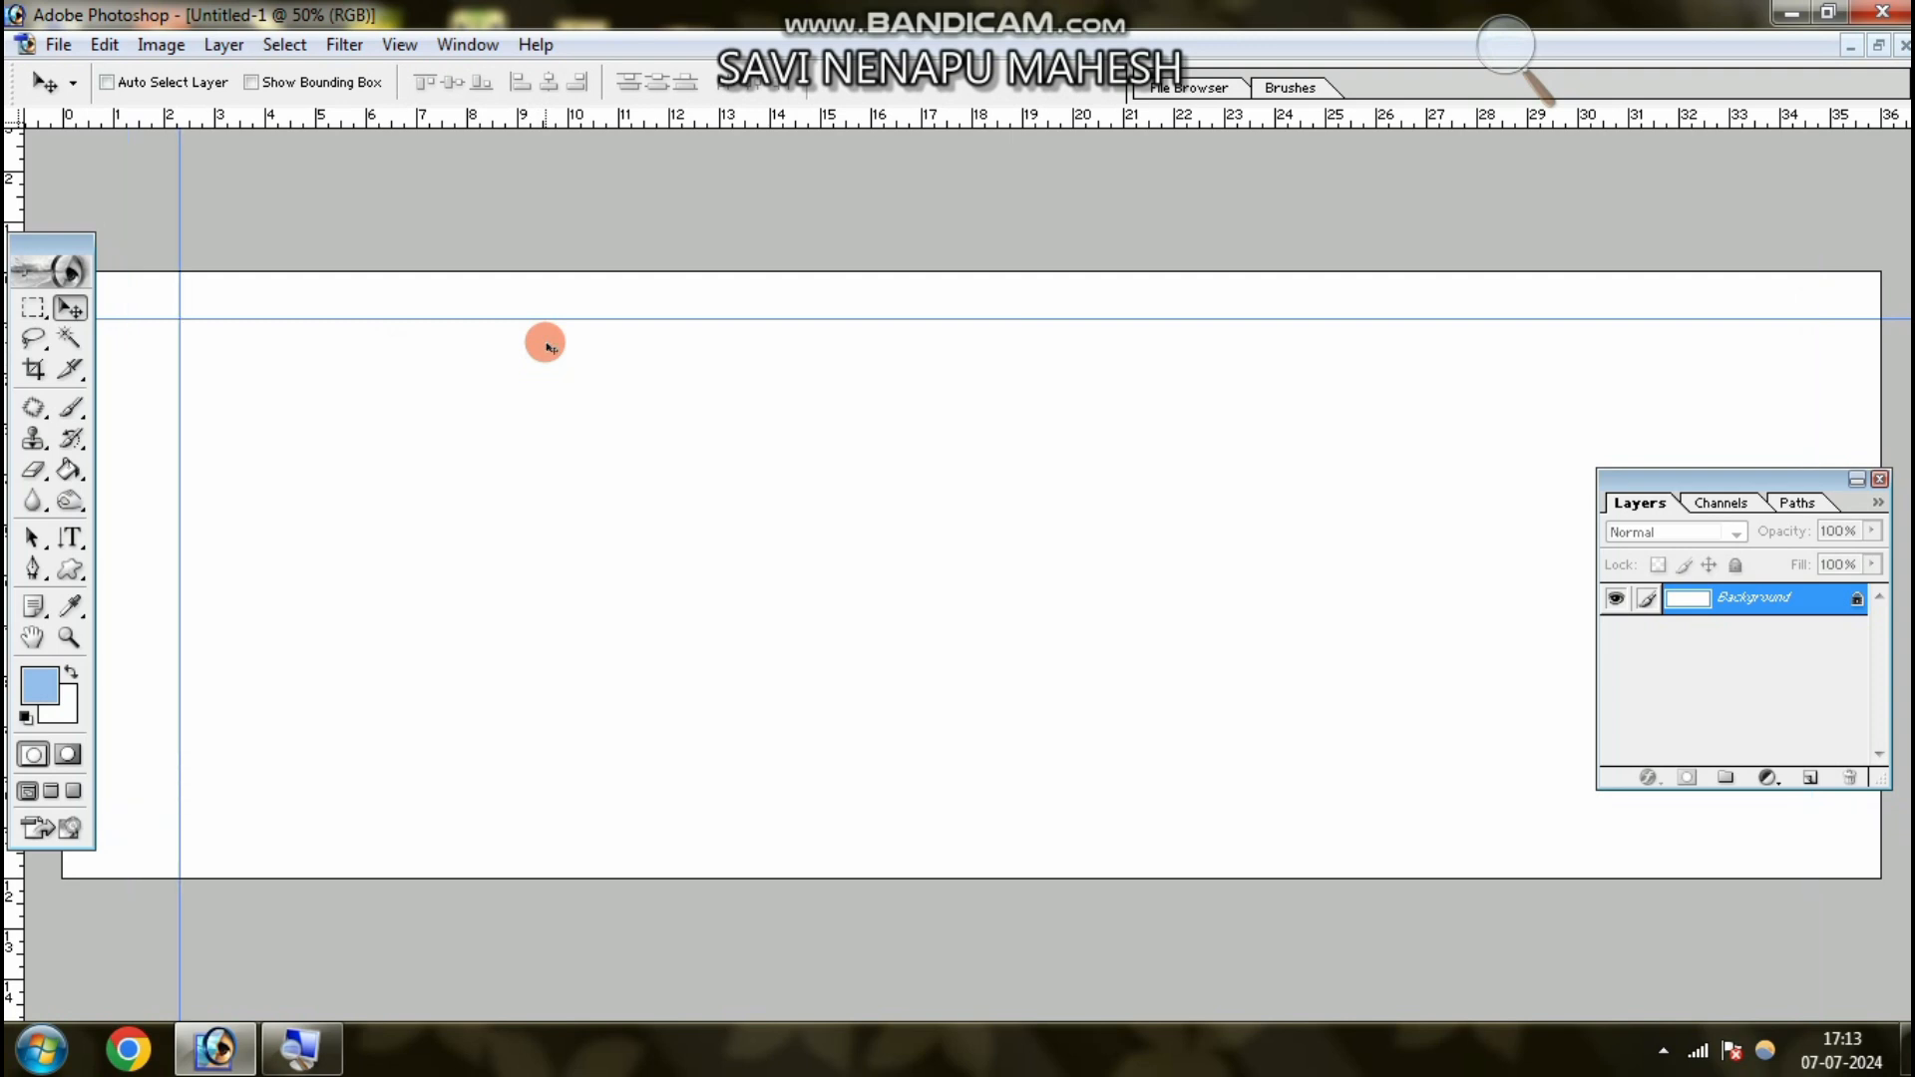
key("ctrl+alt+z")
key("ctrl+alt+z")
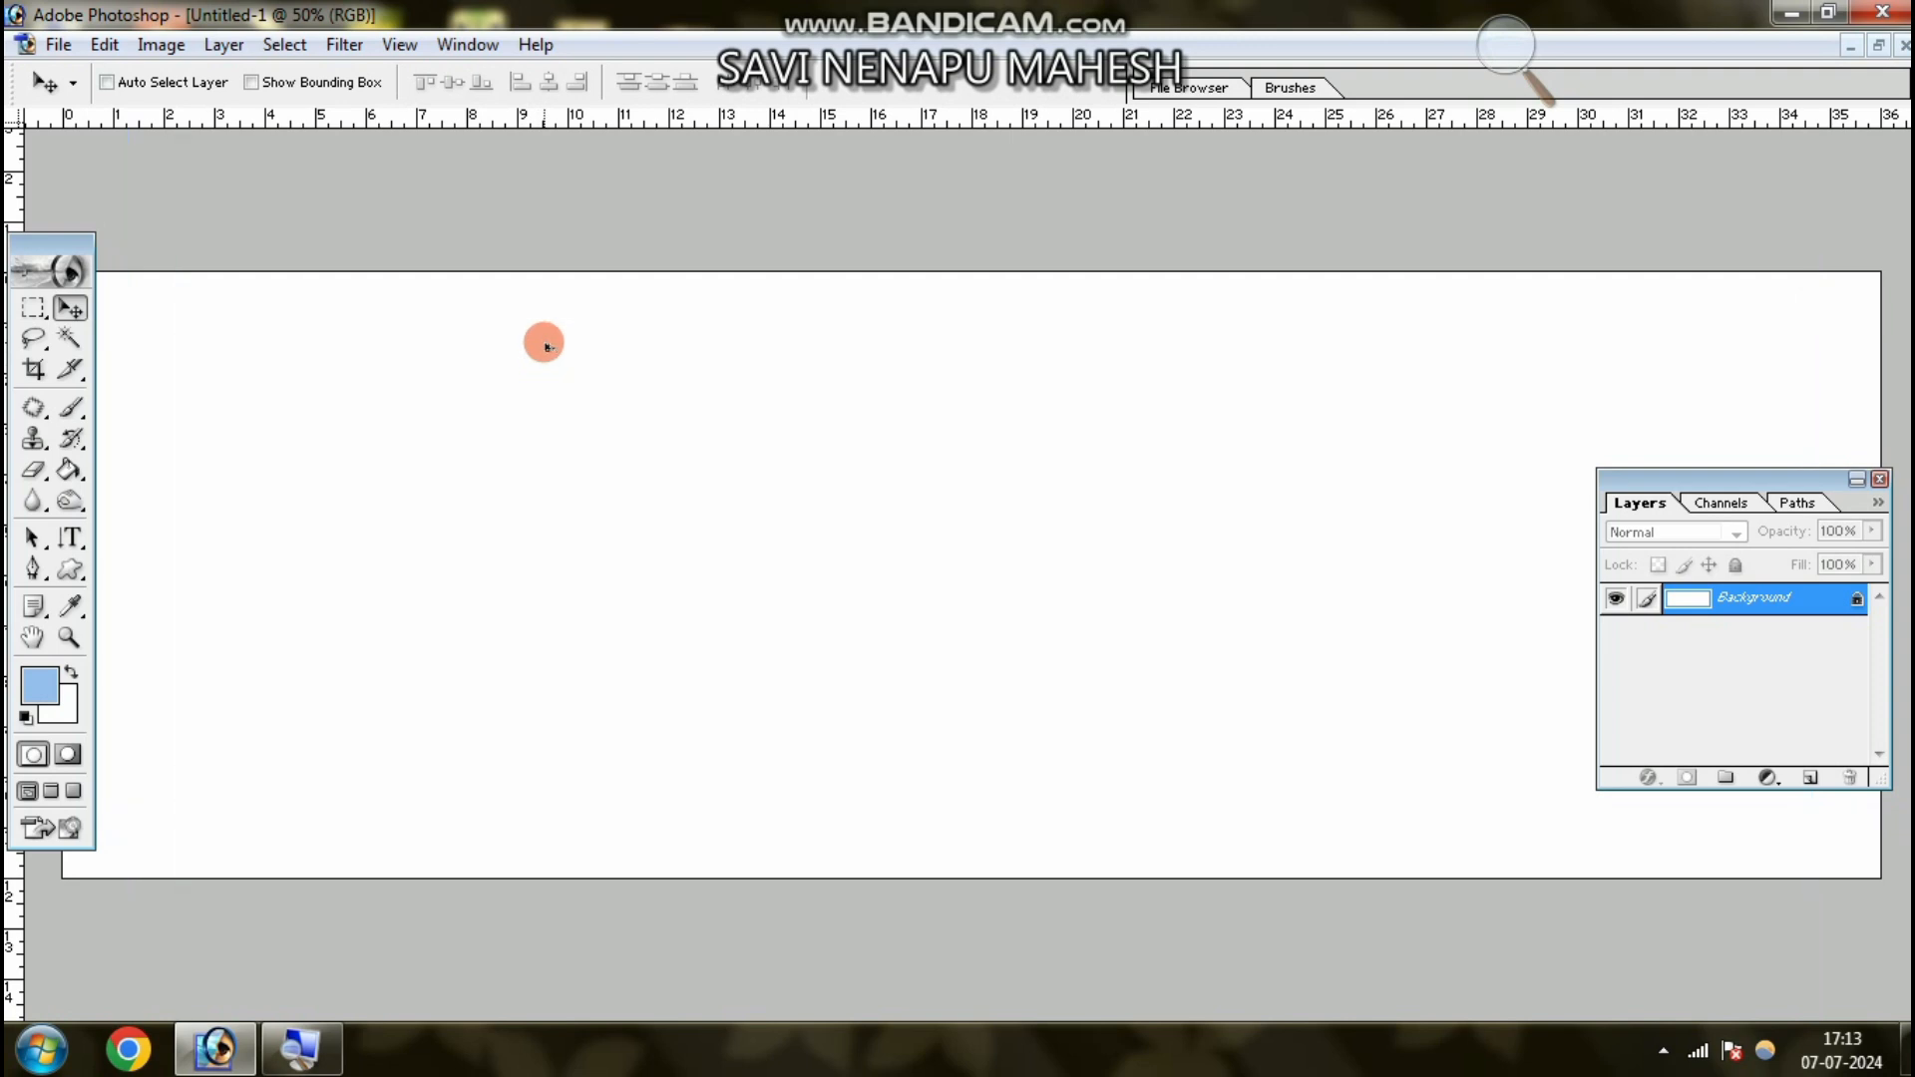
- Add a new horizontal guide at position 0.5 in
left_click(399, 46)
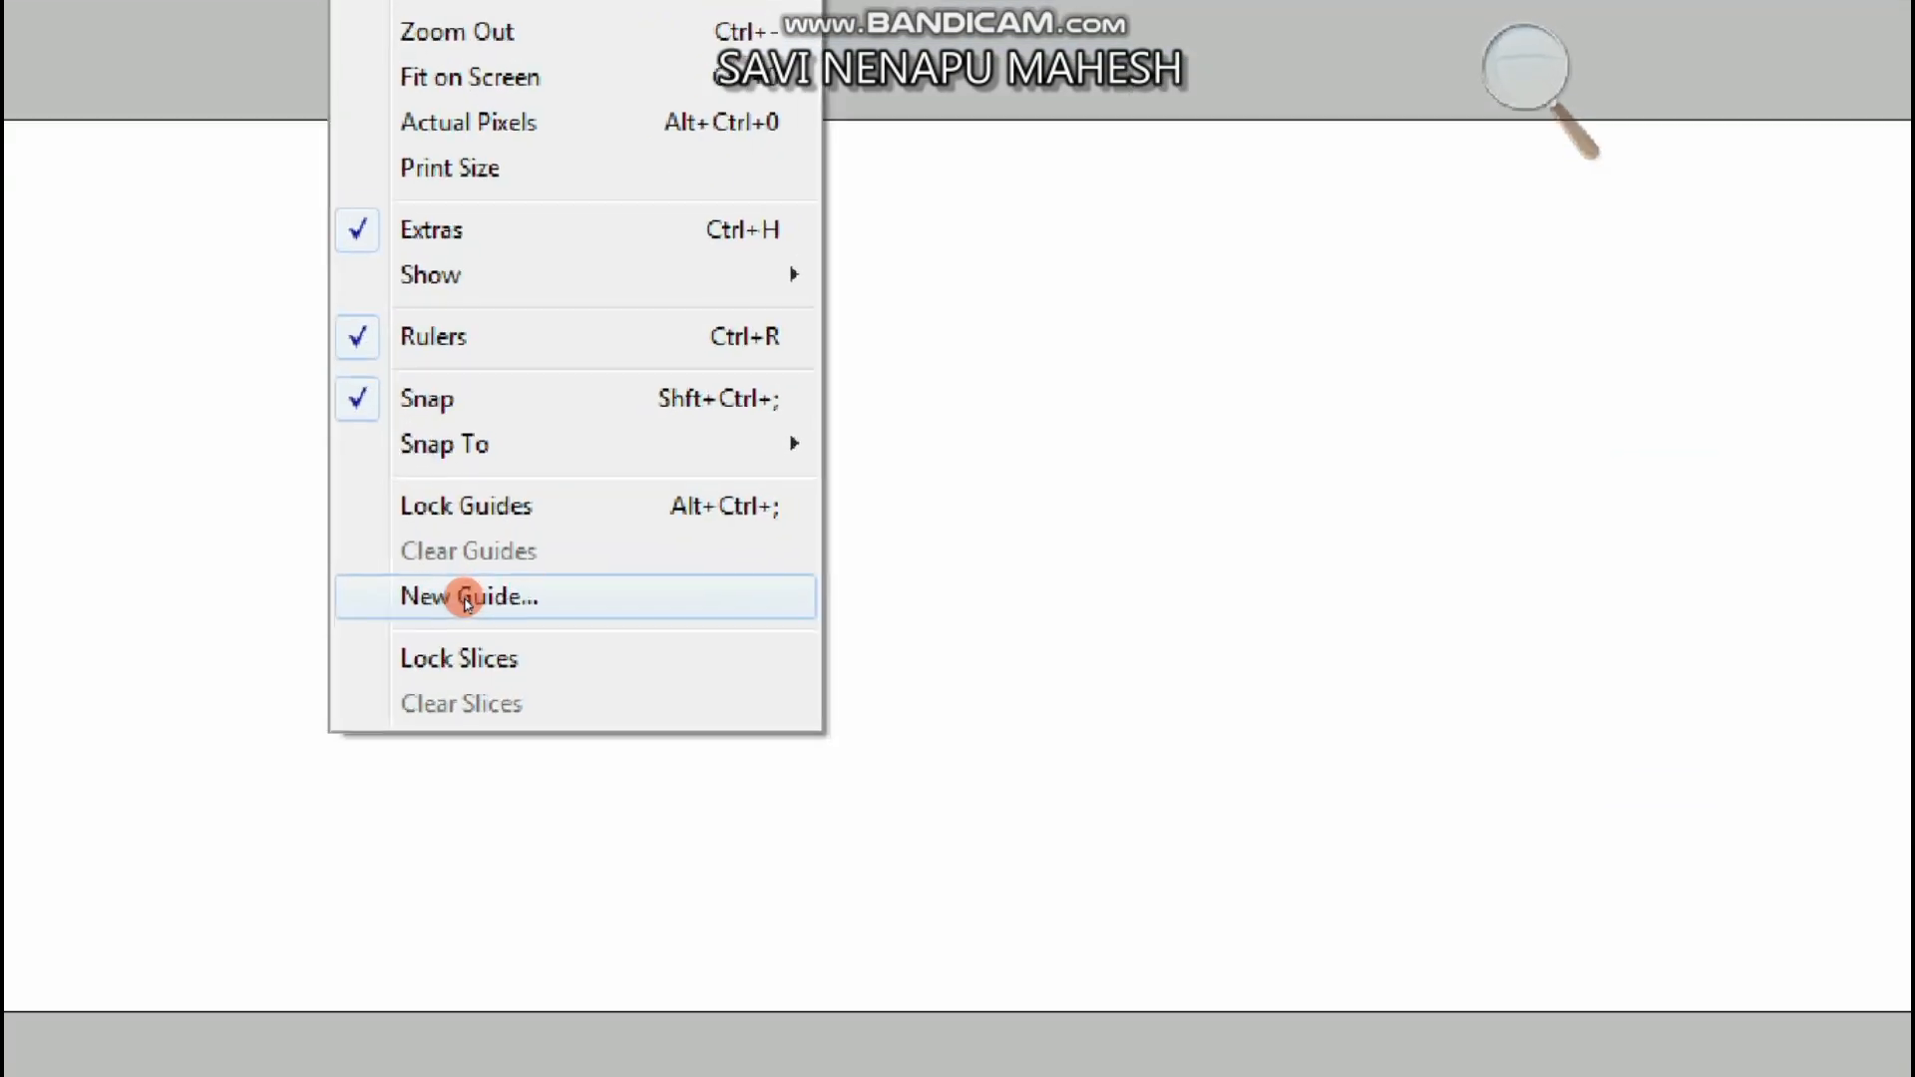
left_click(465, 598)
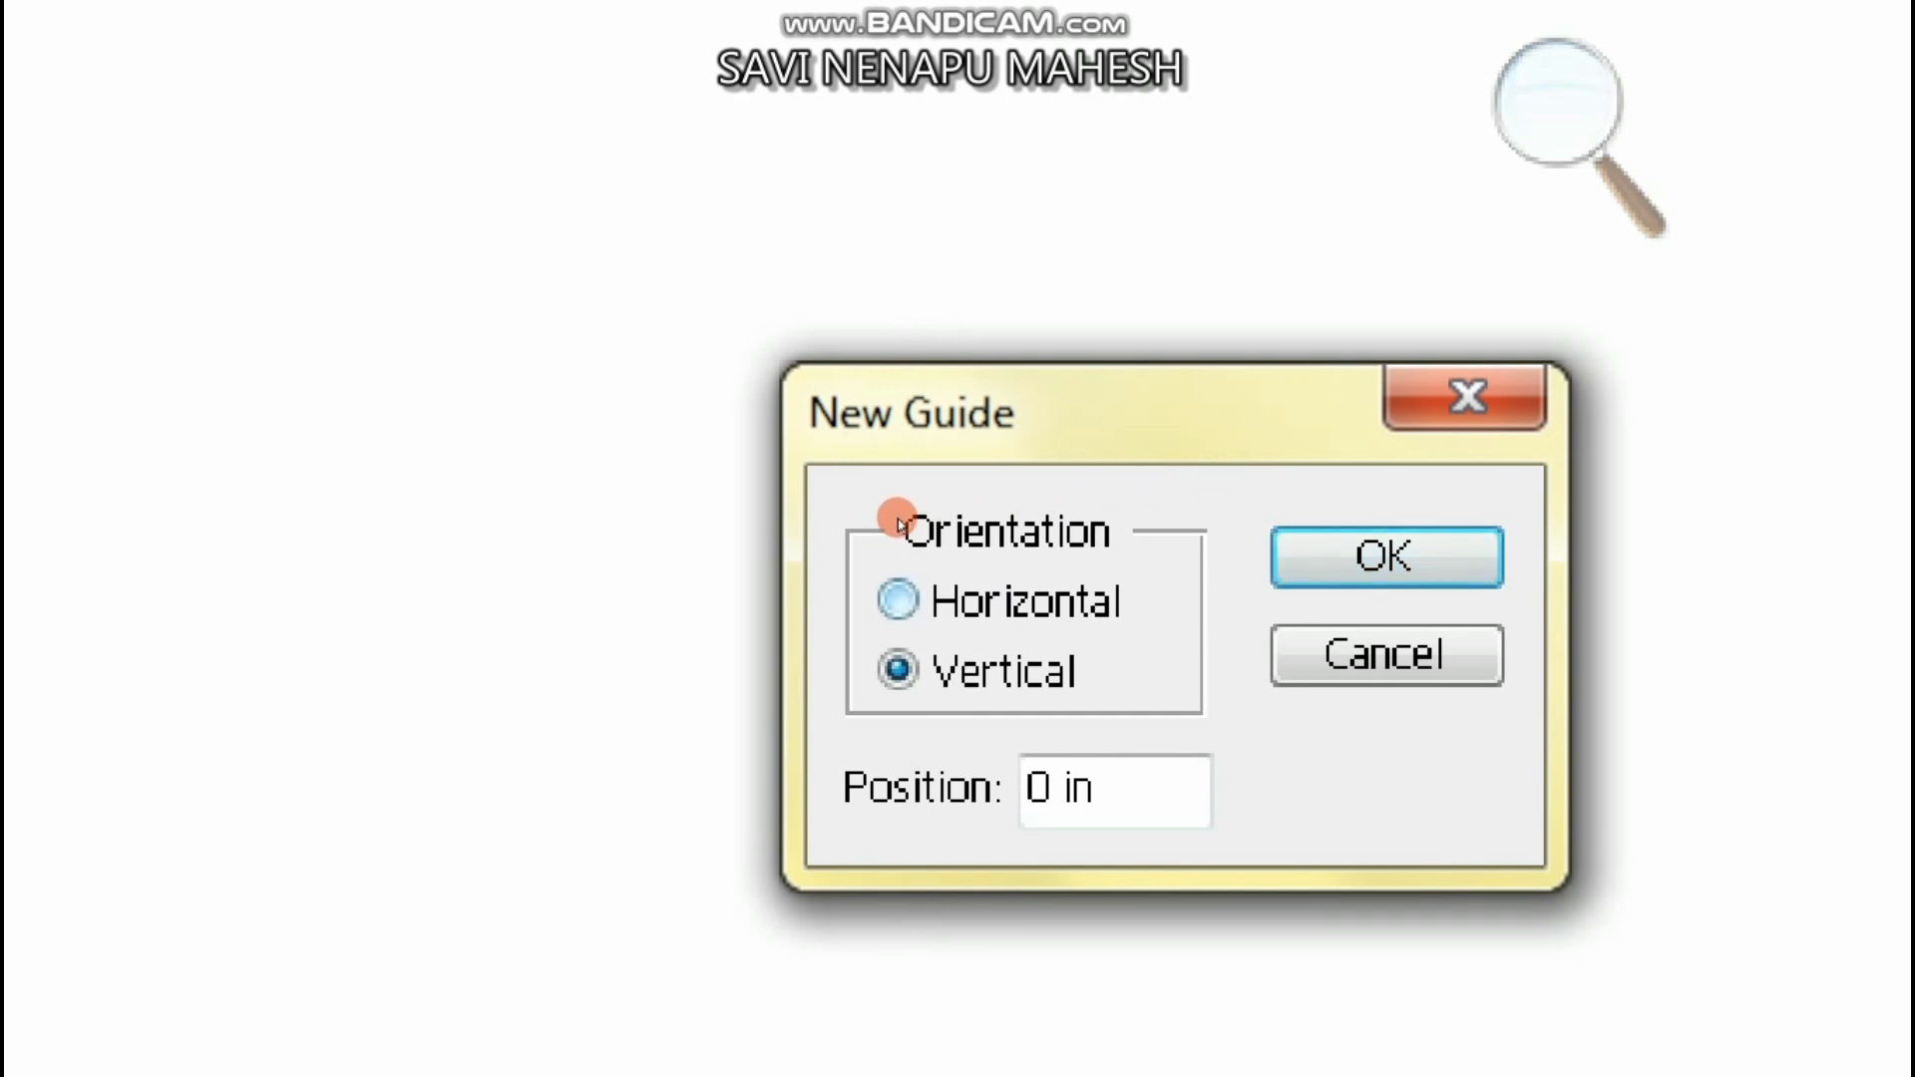
key("super+minus")
left_click(871, 675)
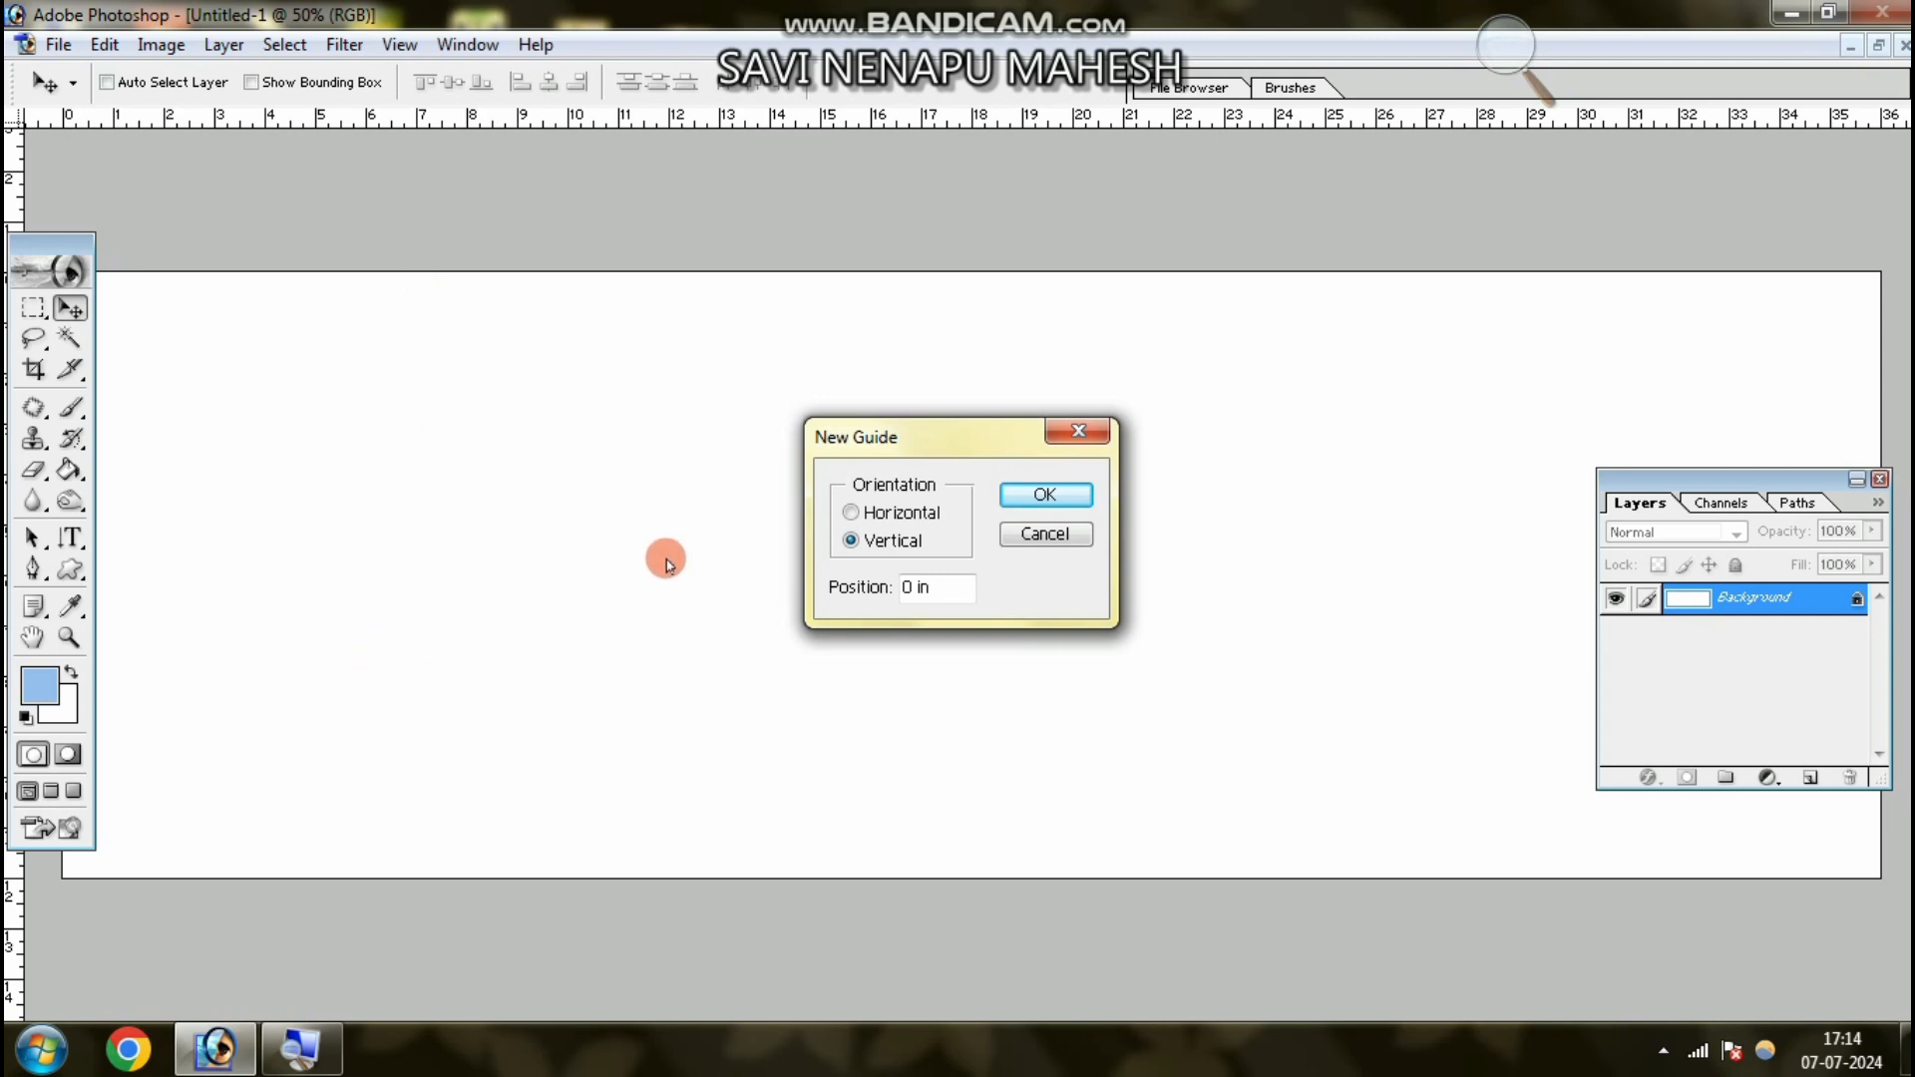
left_click(873, 519)
left_click(909, 589)
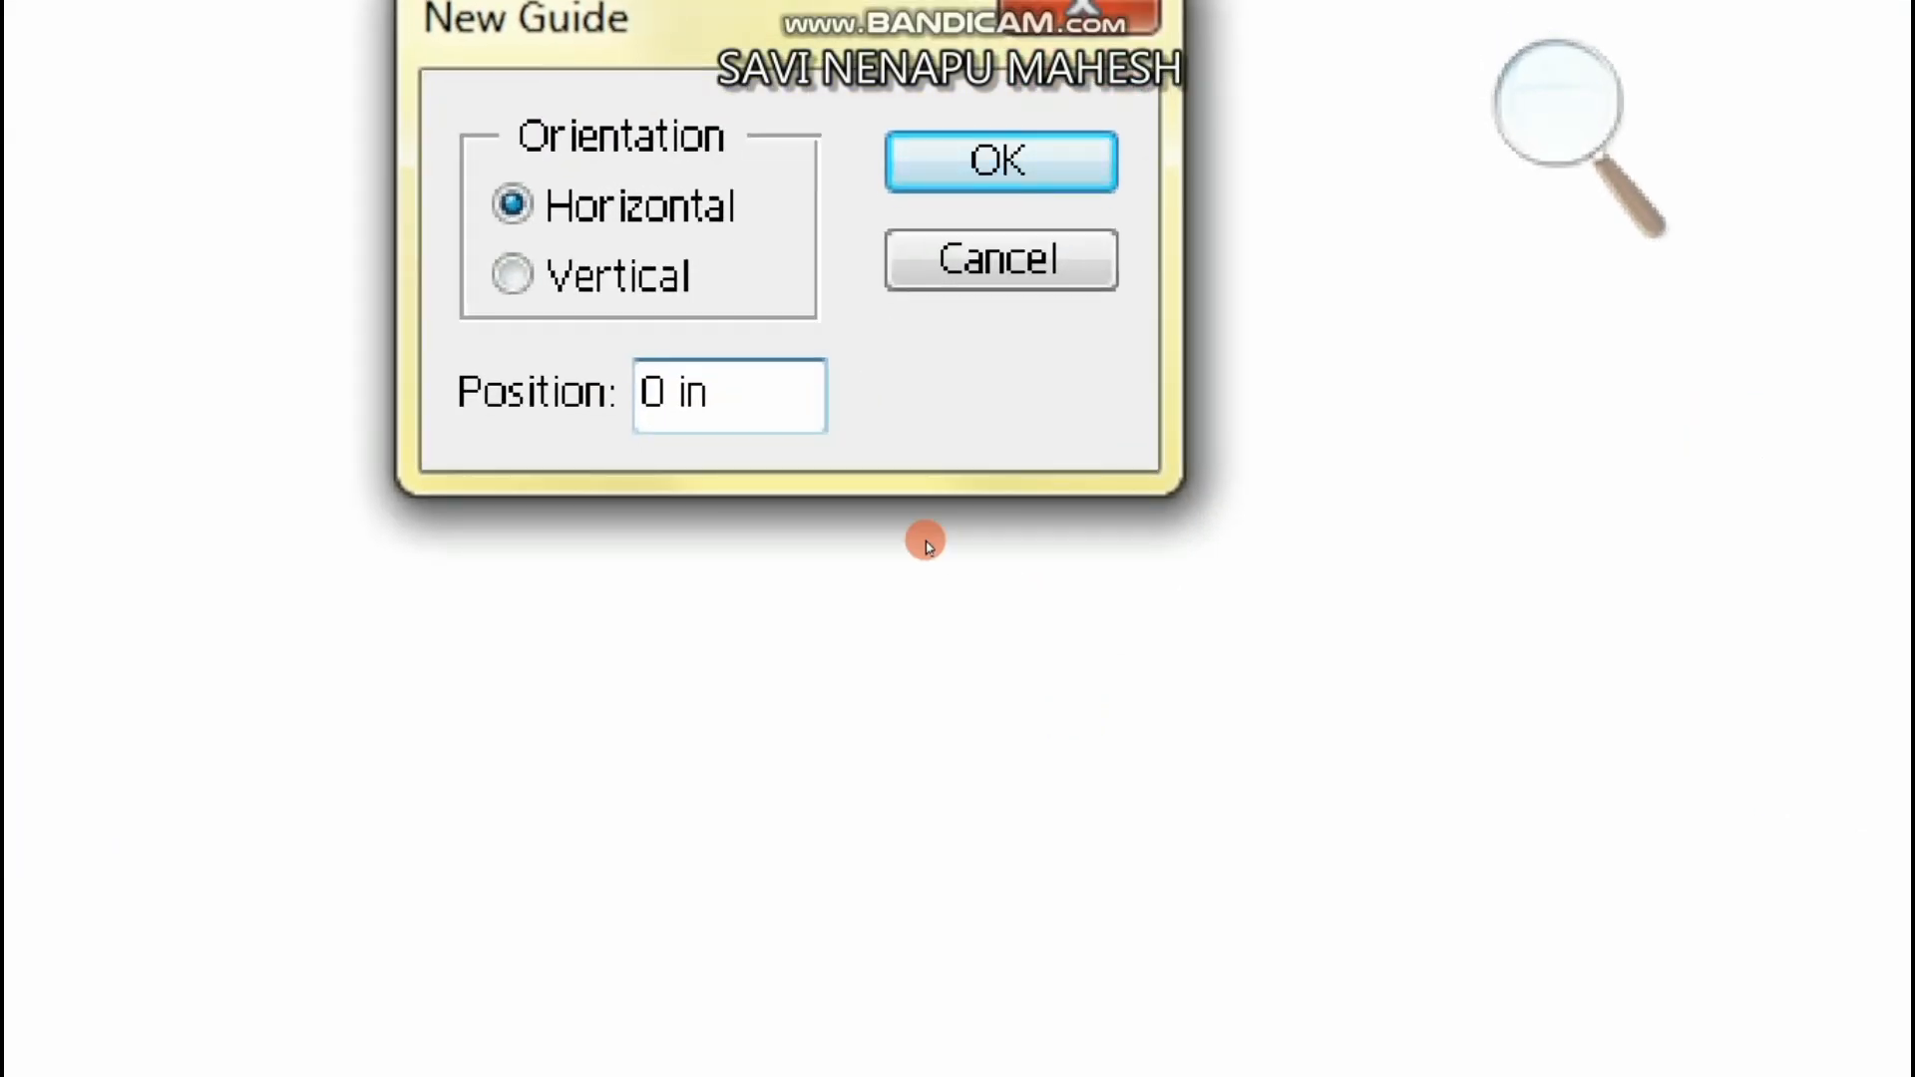
type(".5")
key("Return")
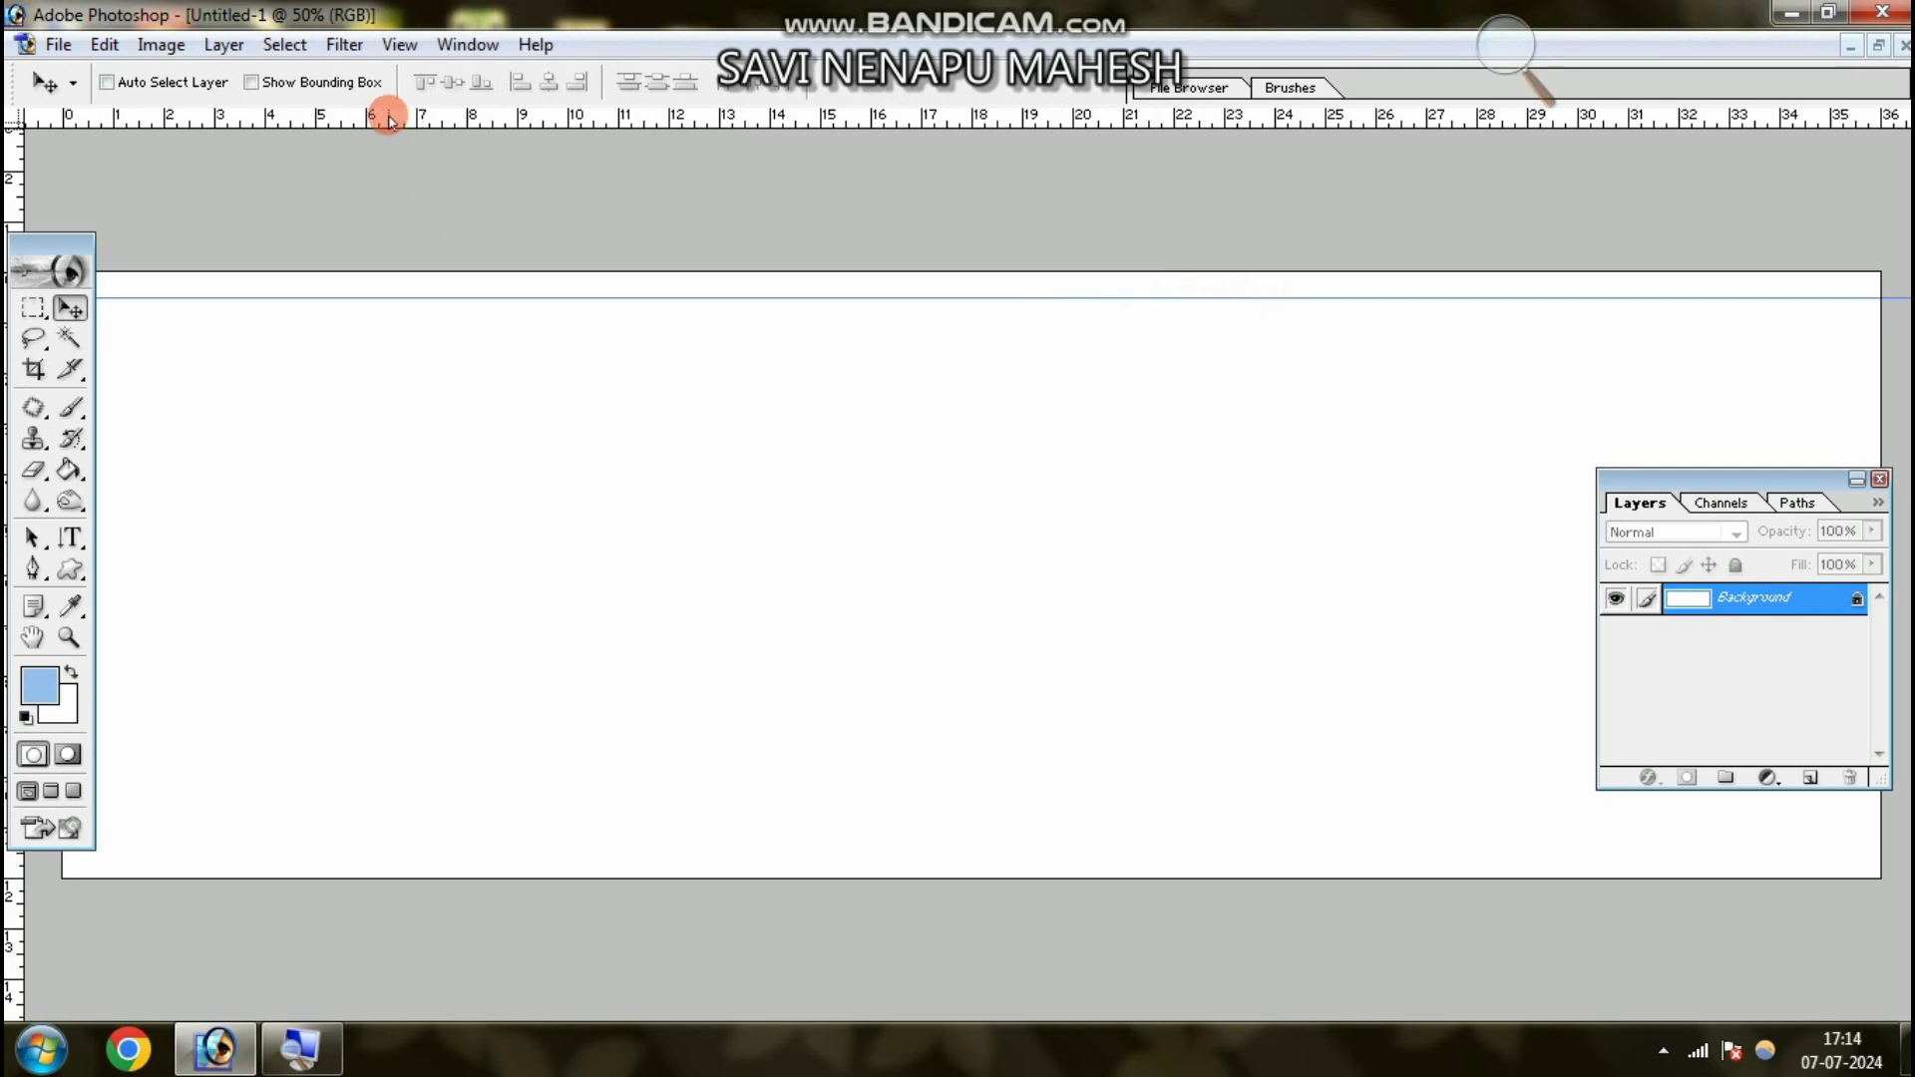
- Add a new vertical guide at position 0.5 in and temporarily move the toolbox aside to check it
left_click(402, 47)
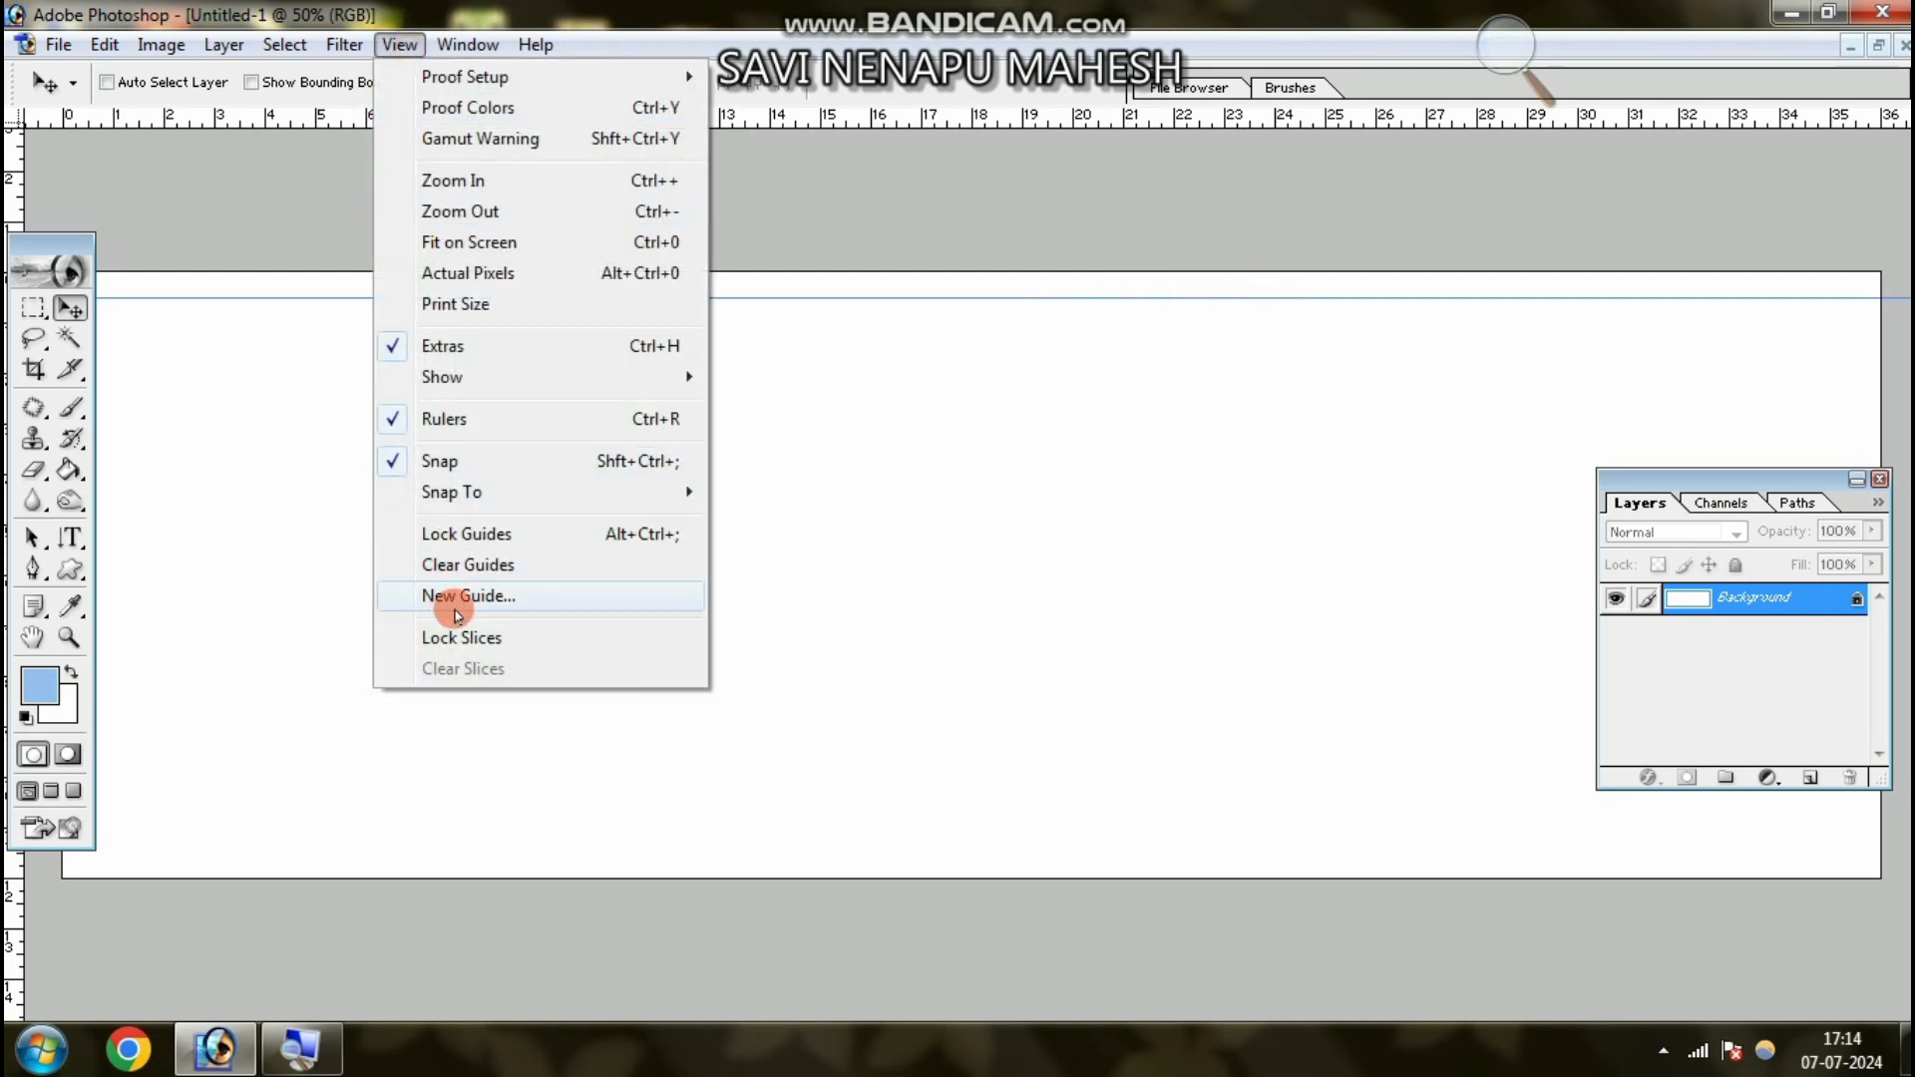
left_click(457, 595)
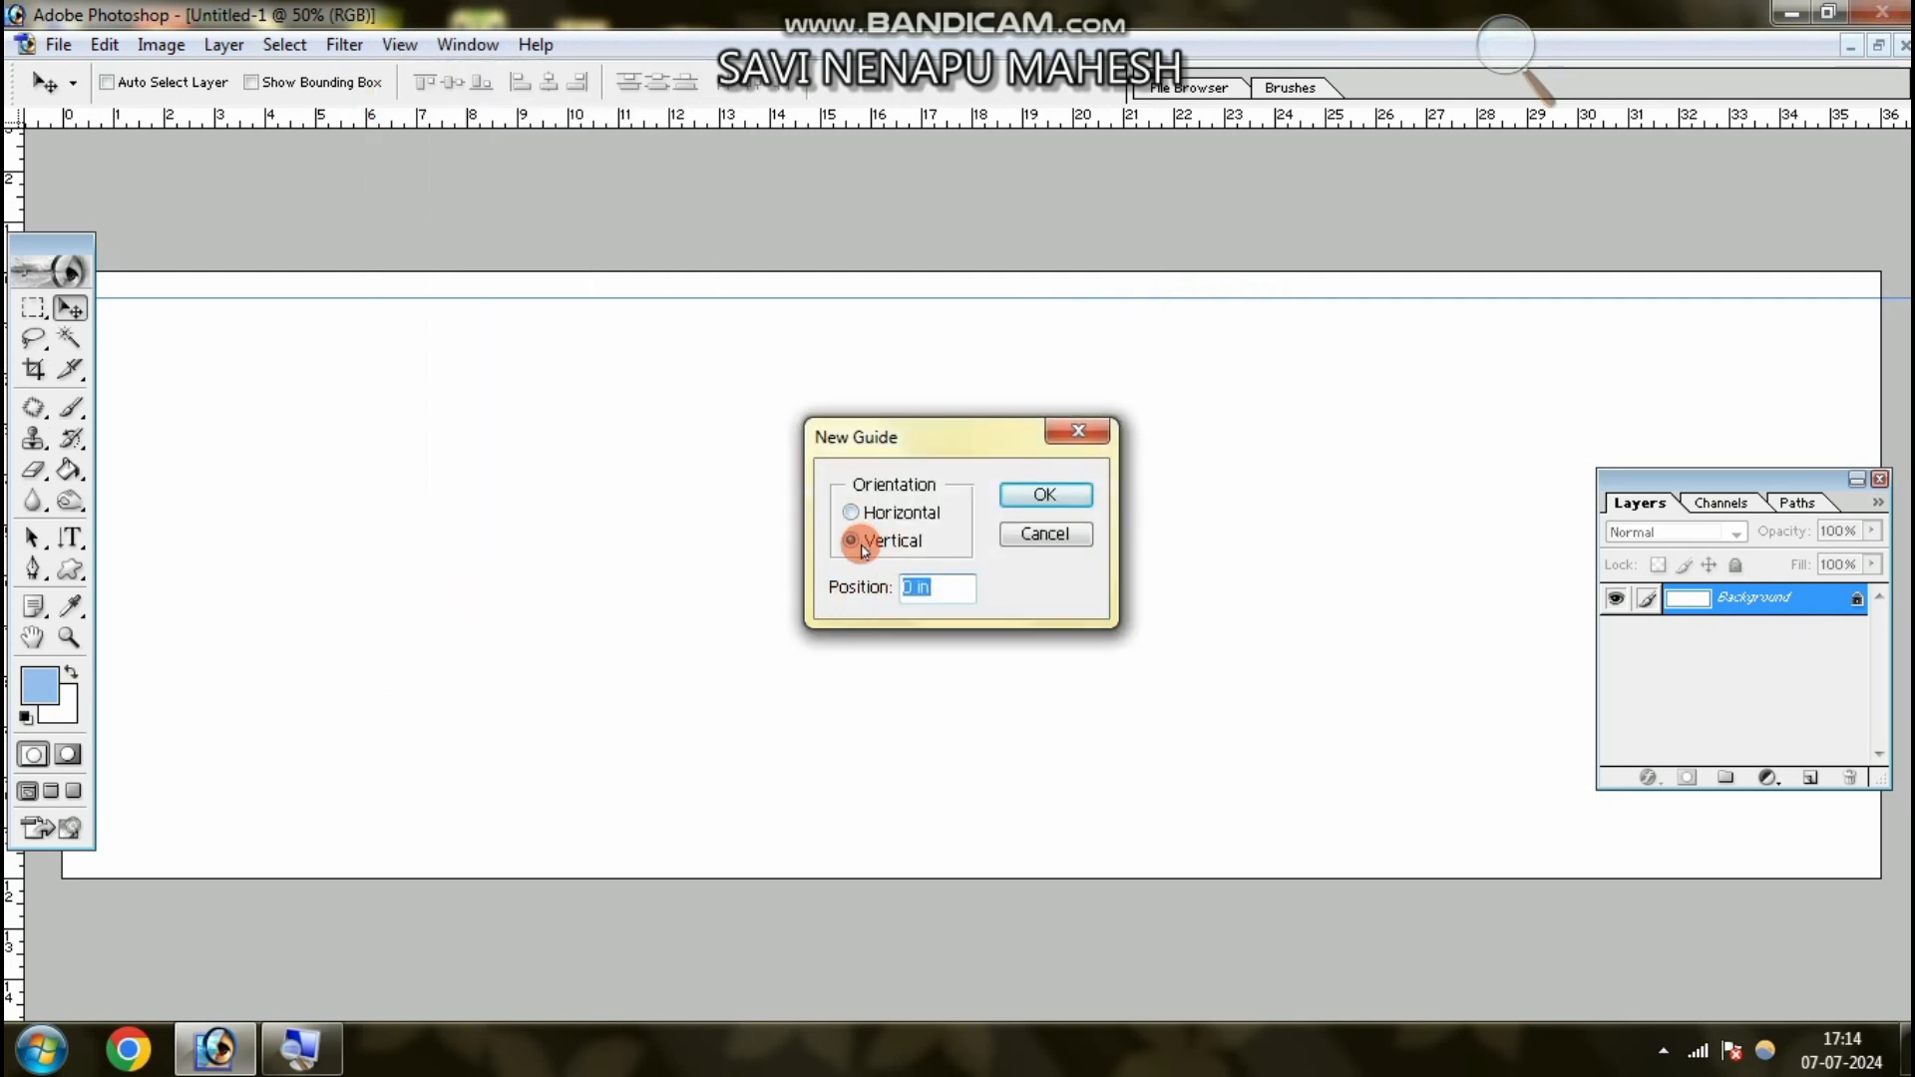
left_click(912, 588)
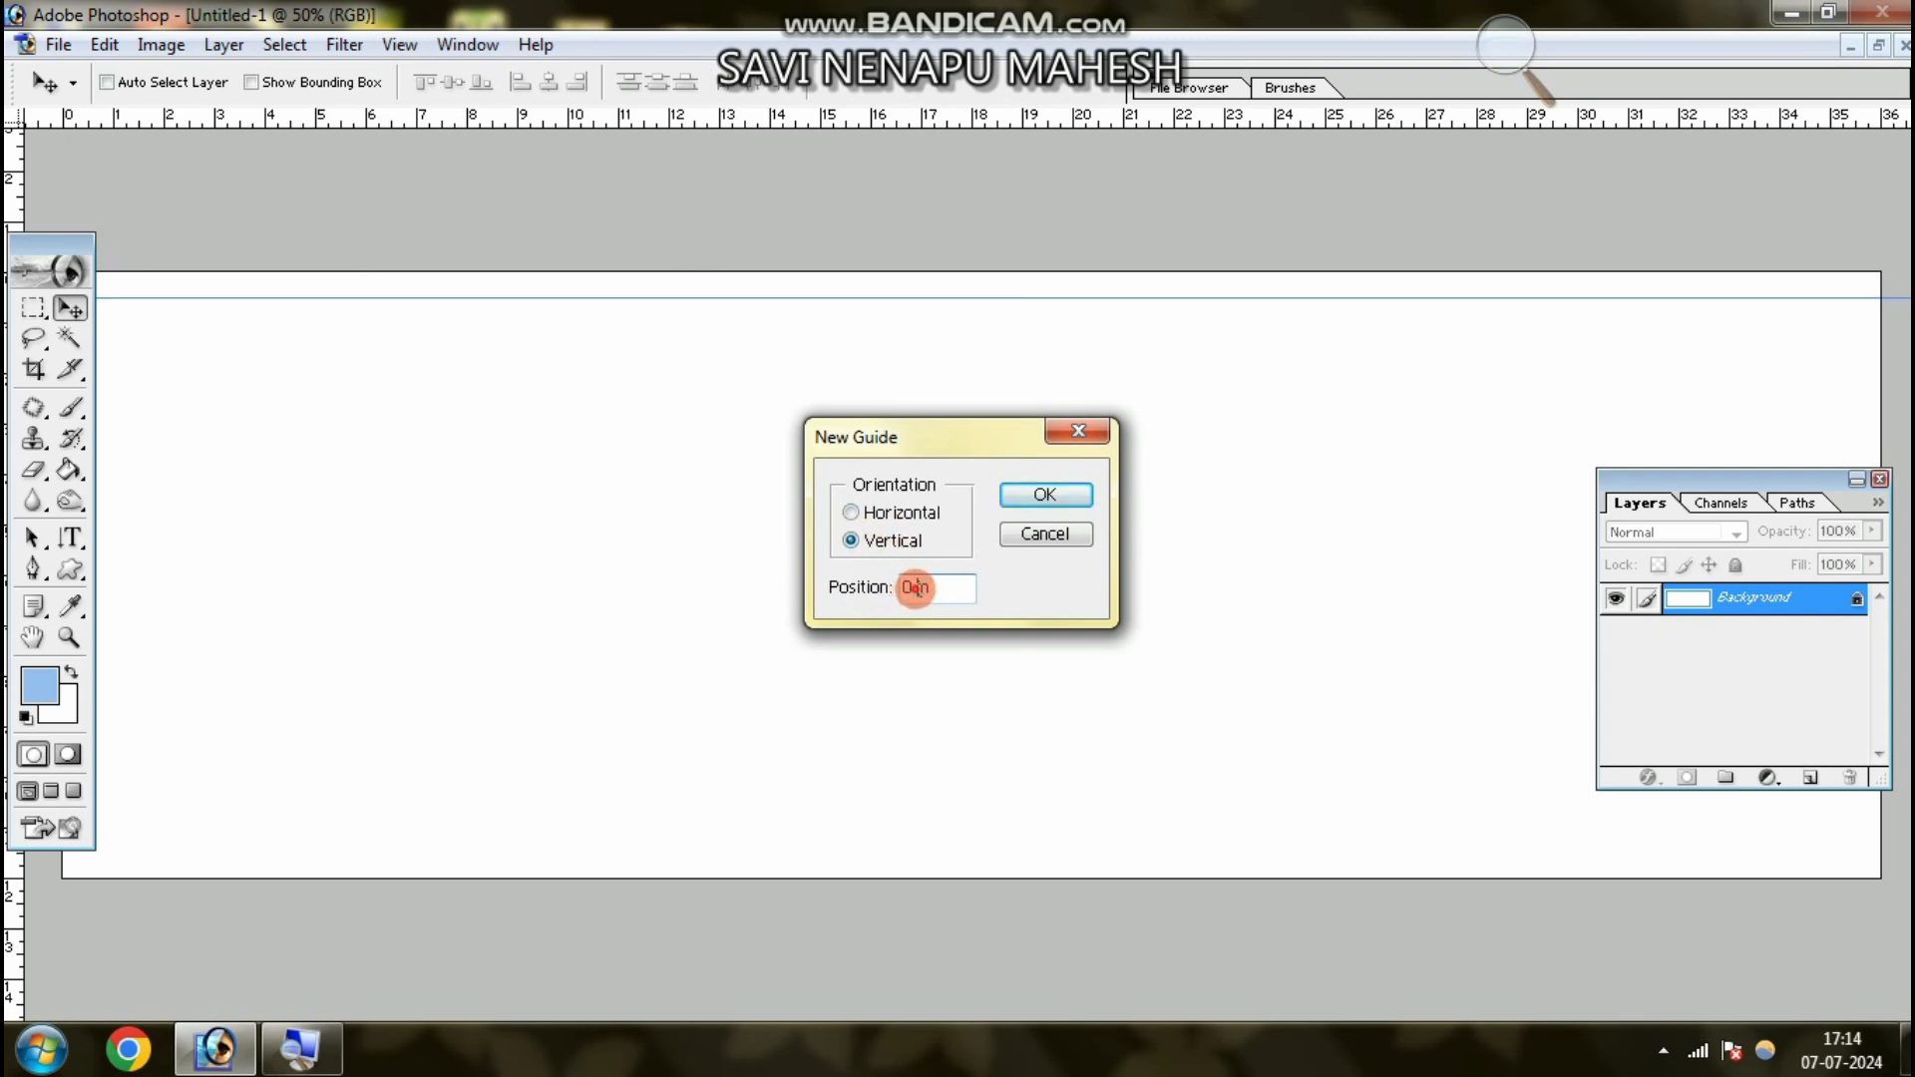
type(".5")
left_click(1045, 495)
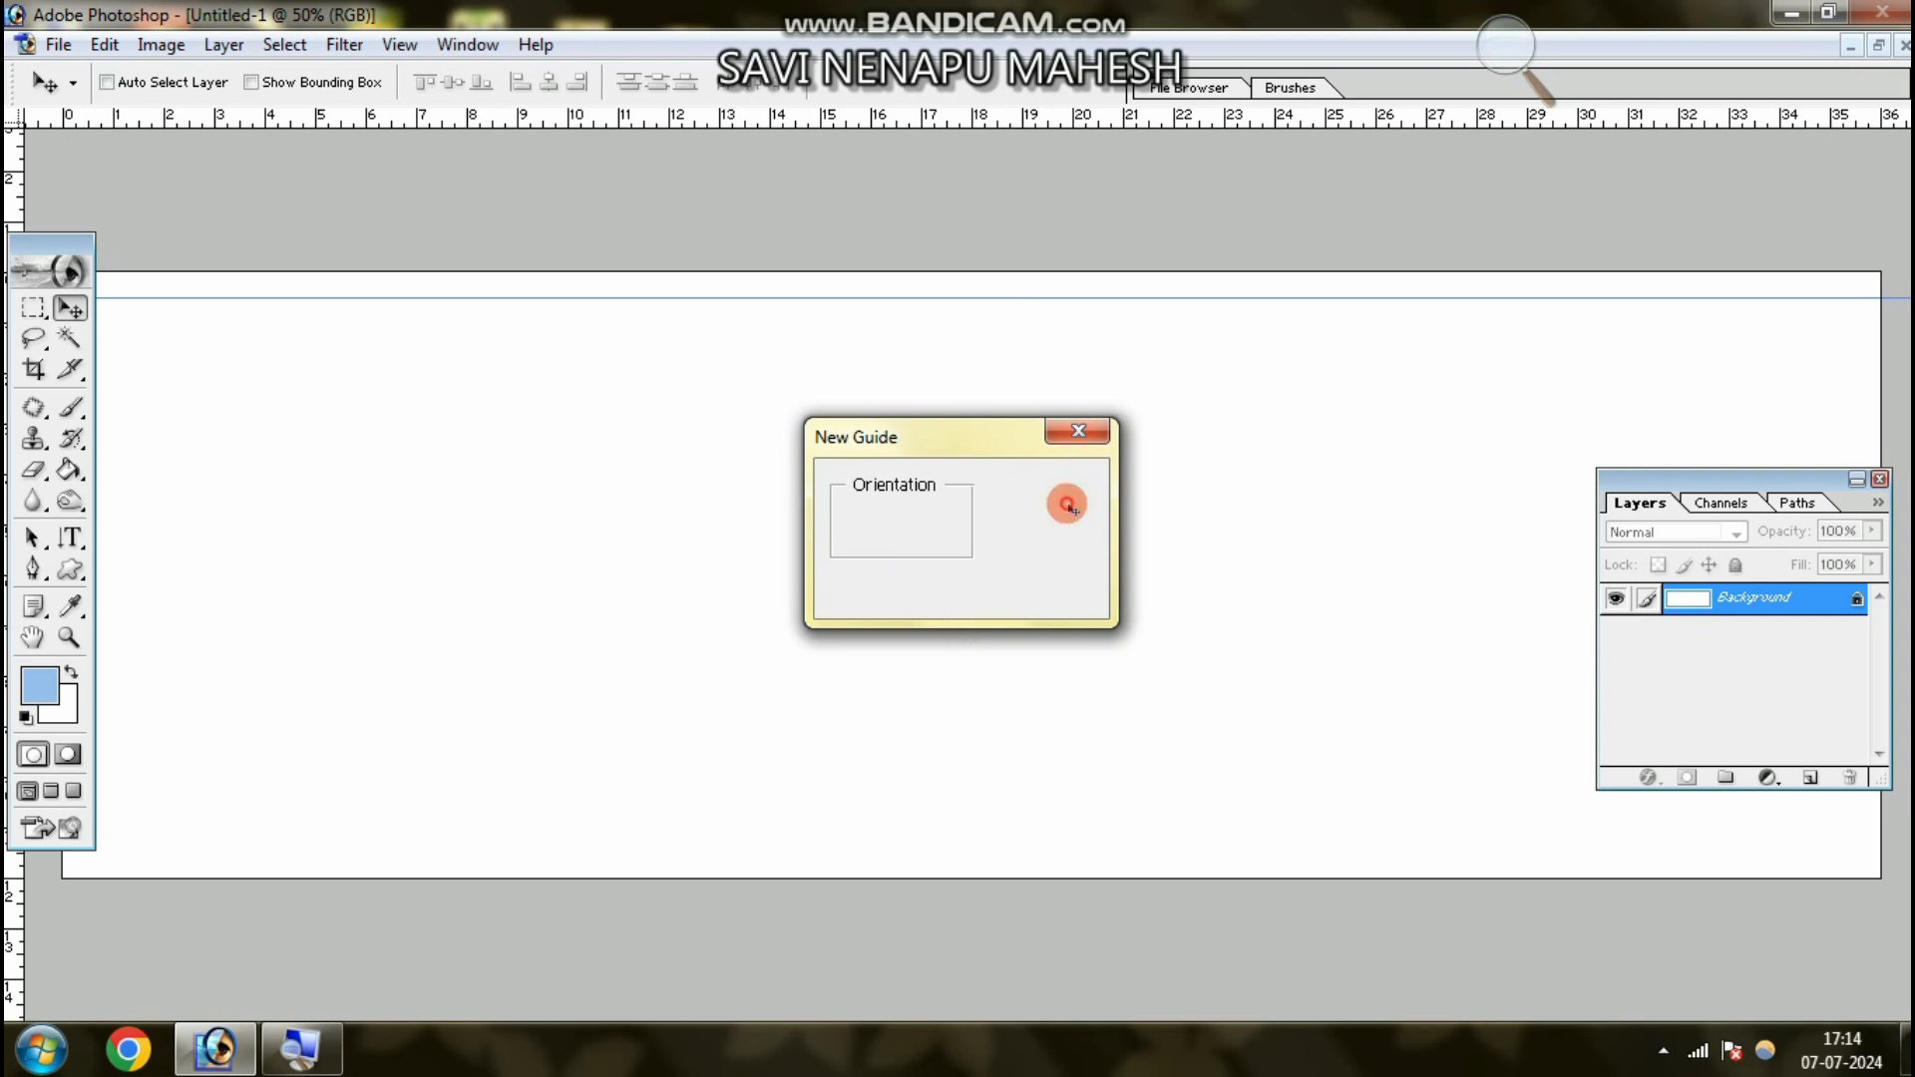
left_click_drag(75, 249, 306, 362)
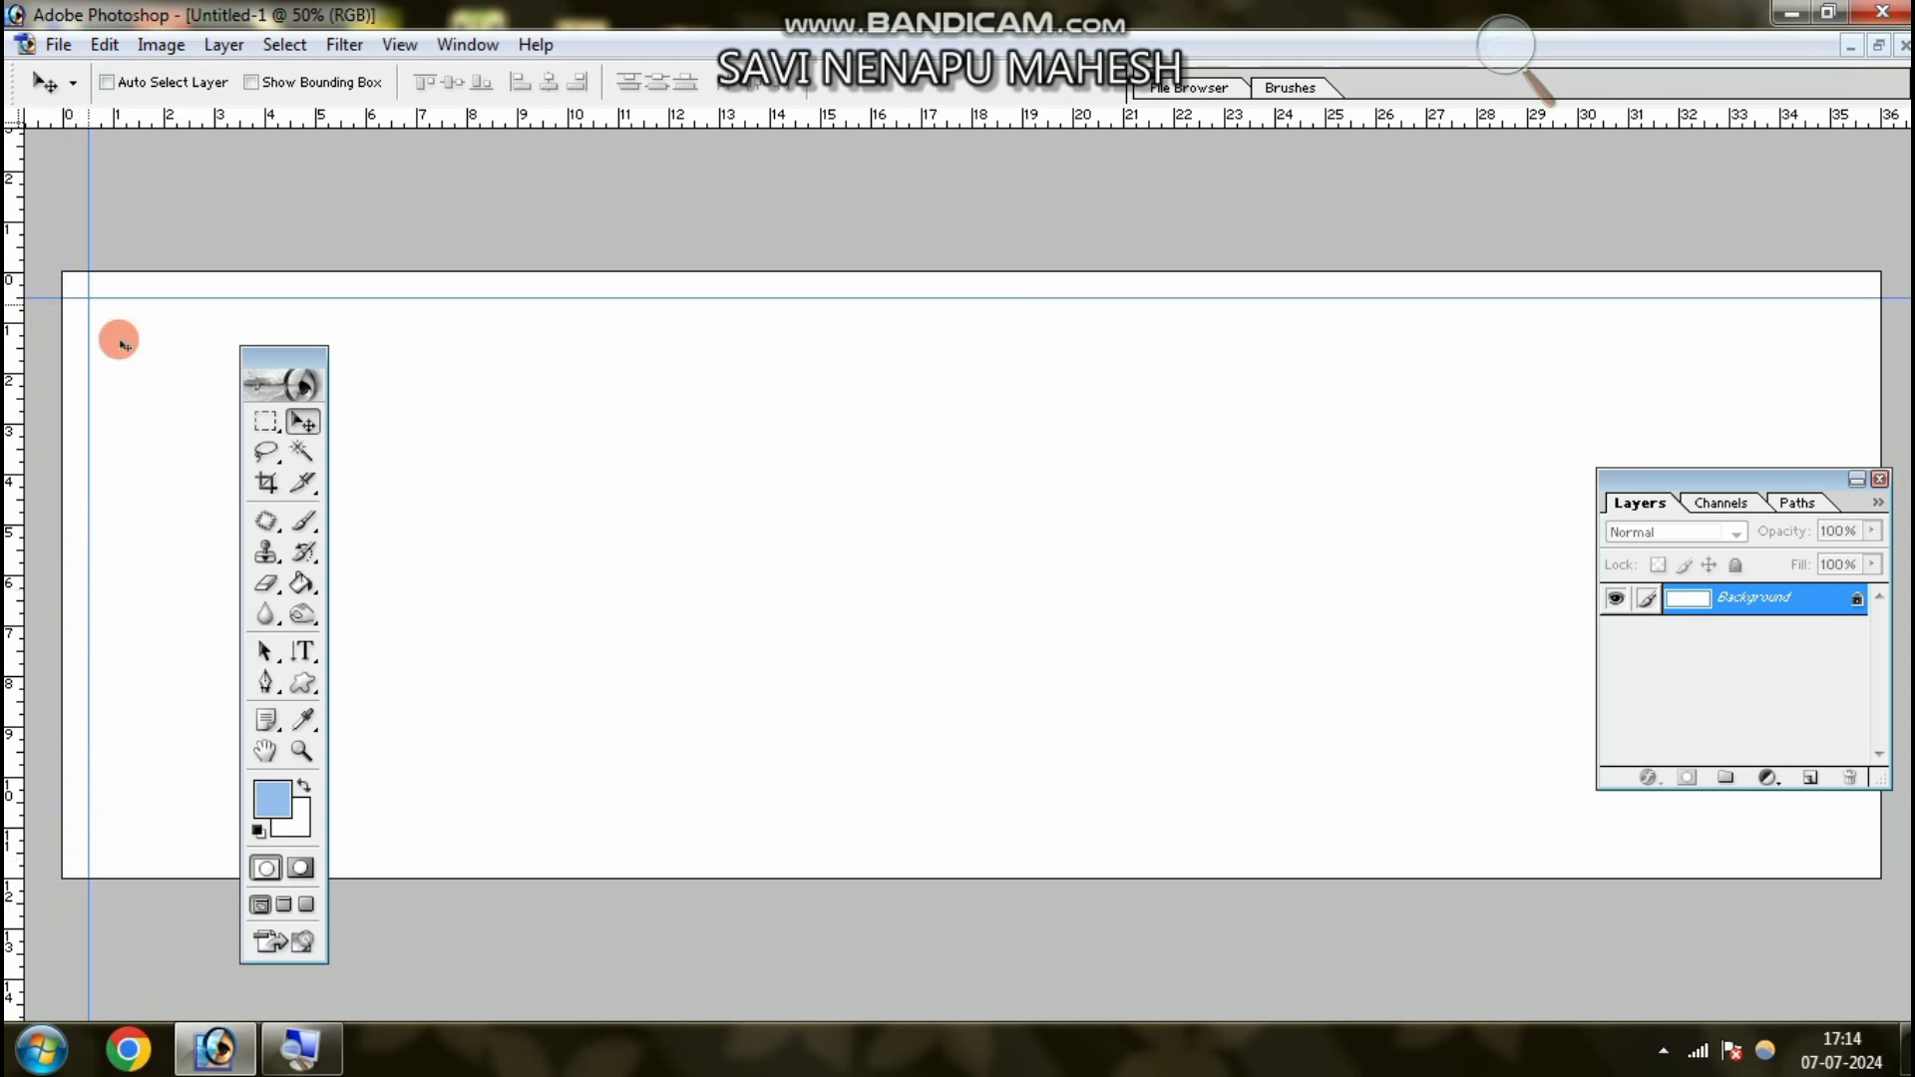
left_click_drag(267, 365, 34, 287)
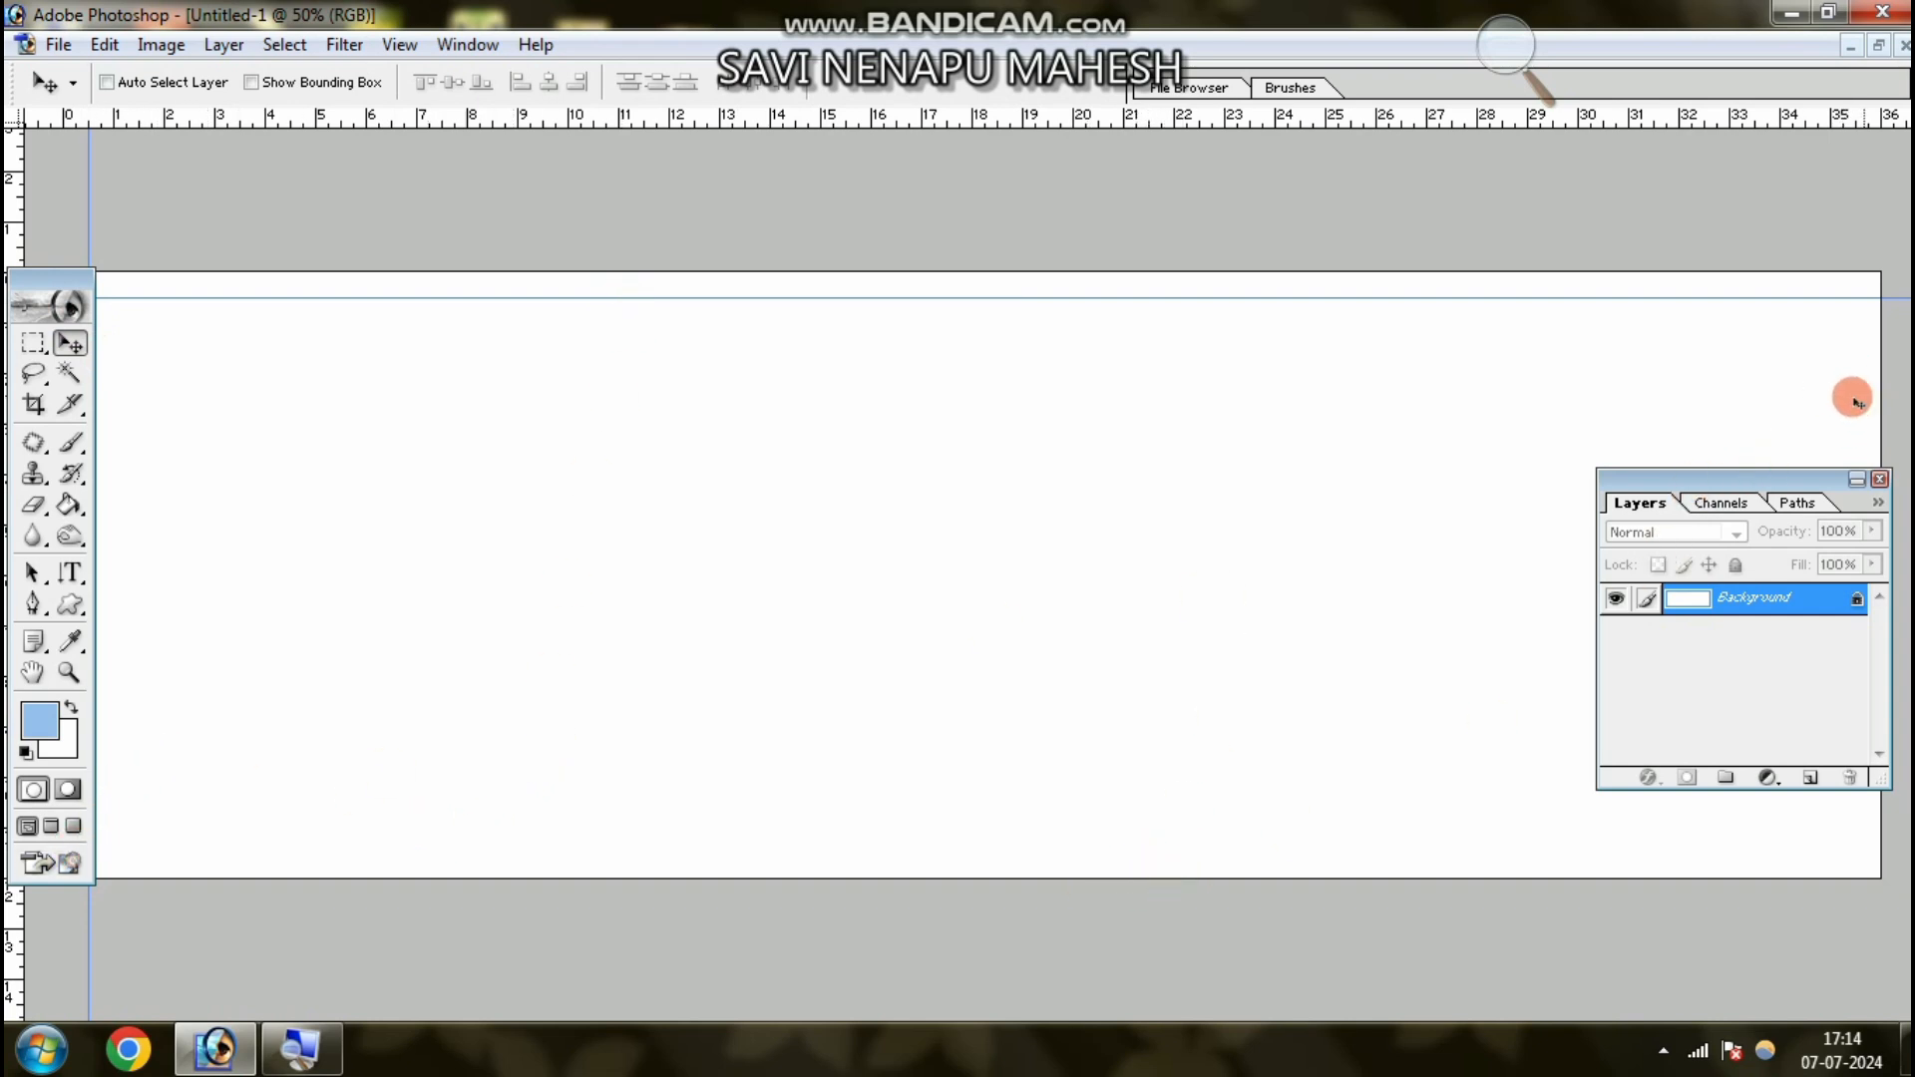
- Rotate the canvas 90° counter-clockwise twice so the two existing margin guides move to the opposite edges
left_click(160, 44)
mouse_move(299, 326)
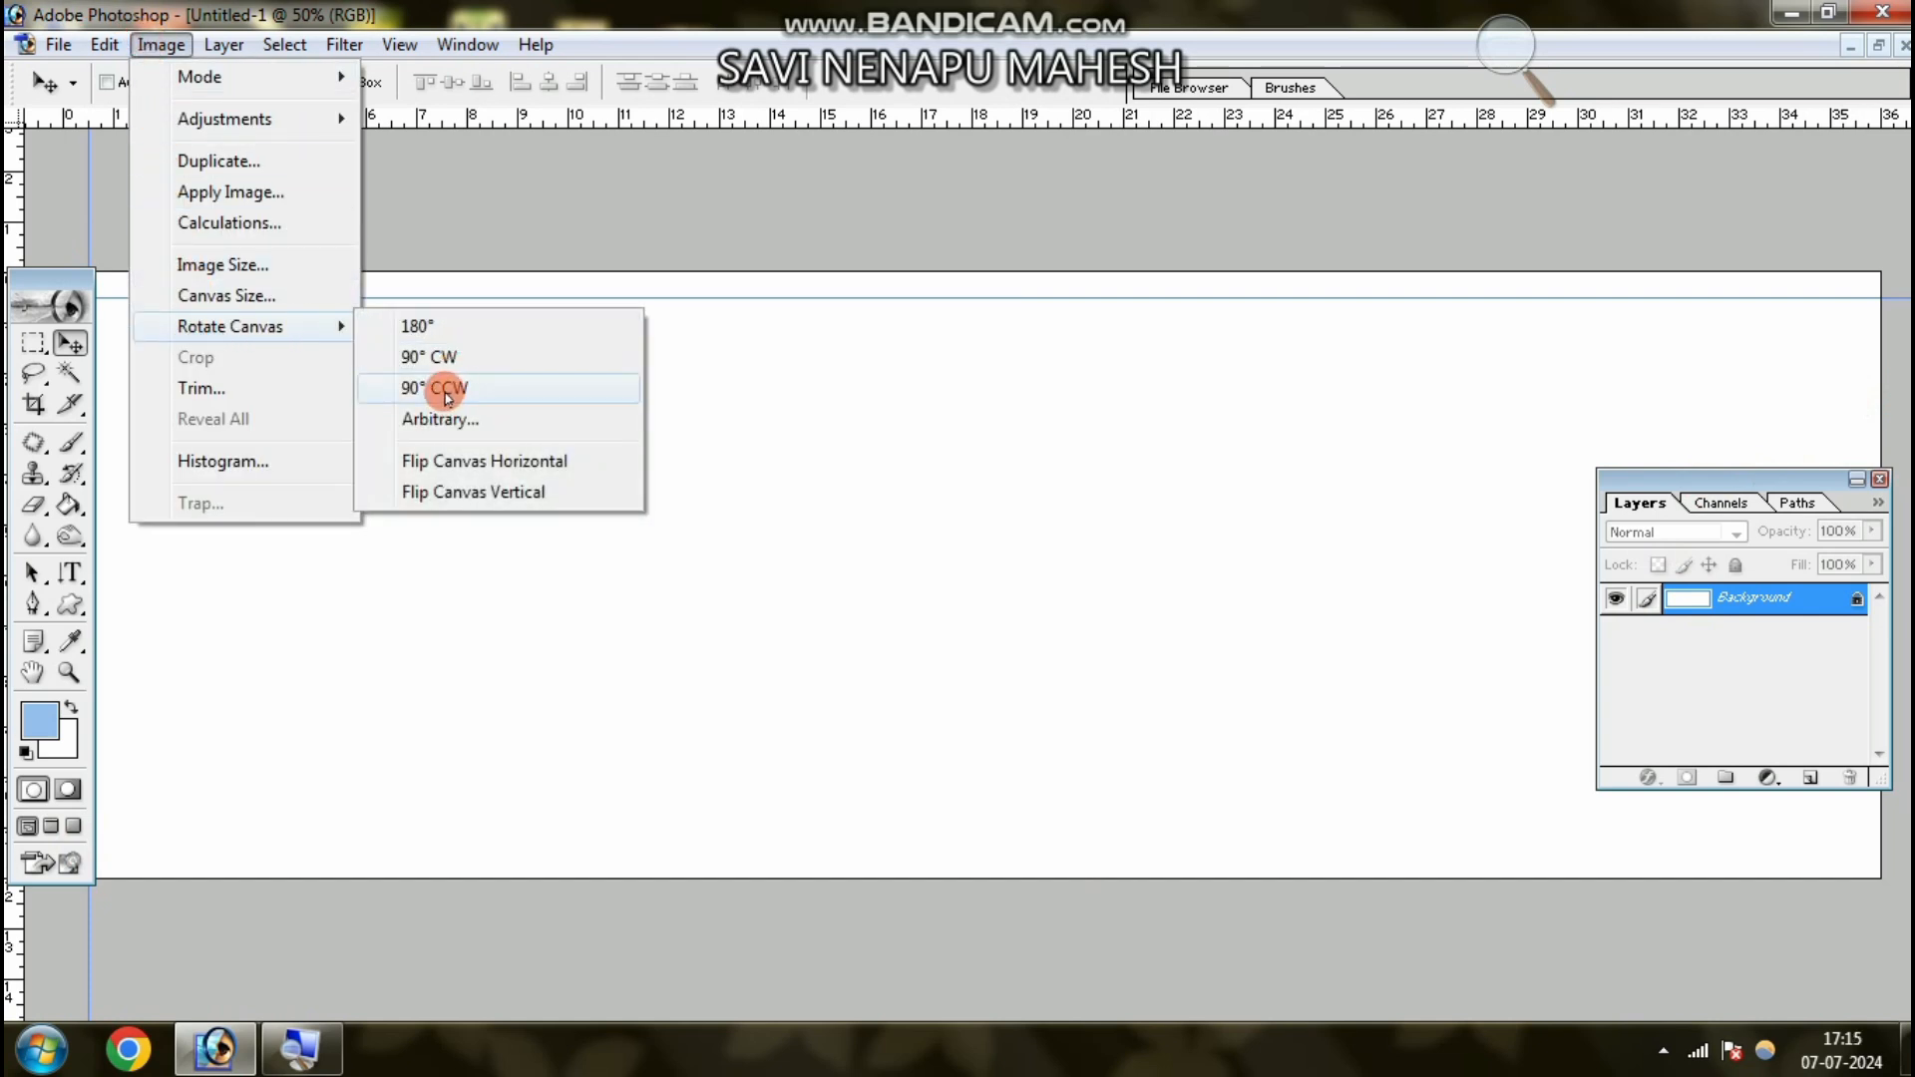
left_click(446, 396)
left_click(162, 45)
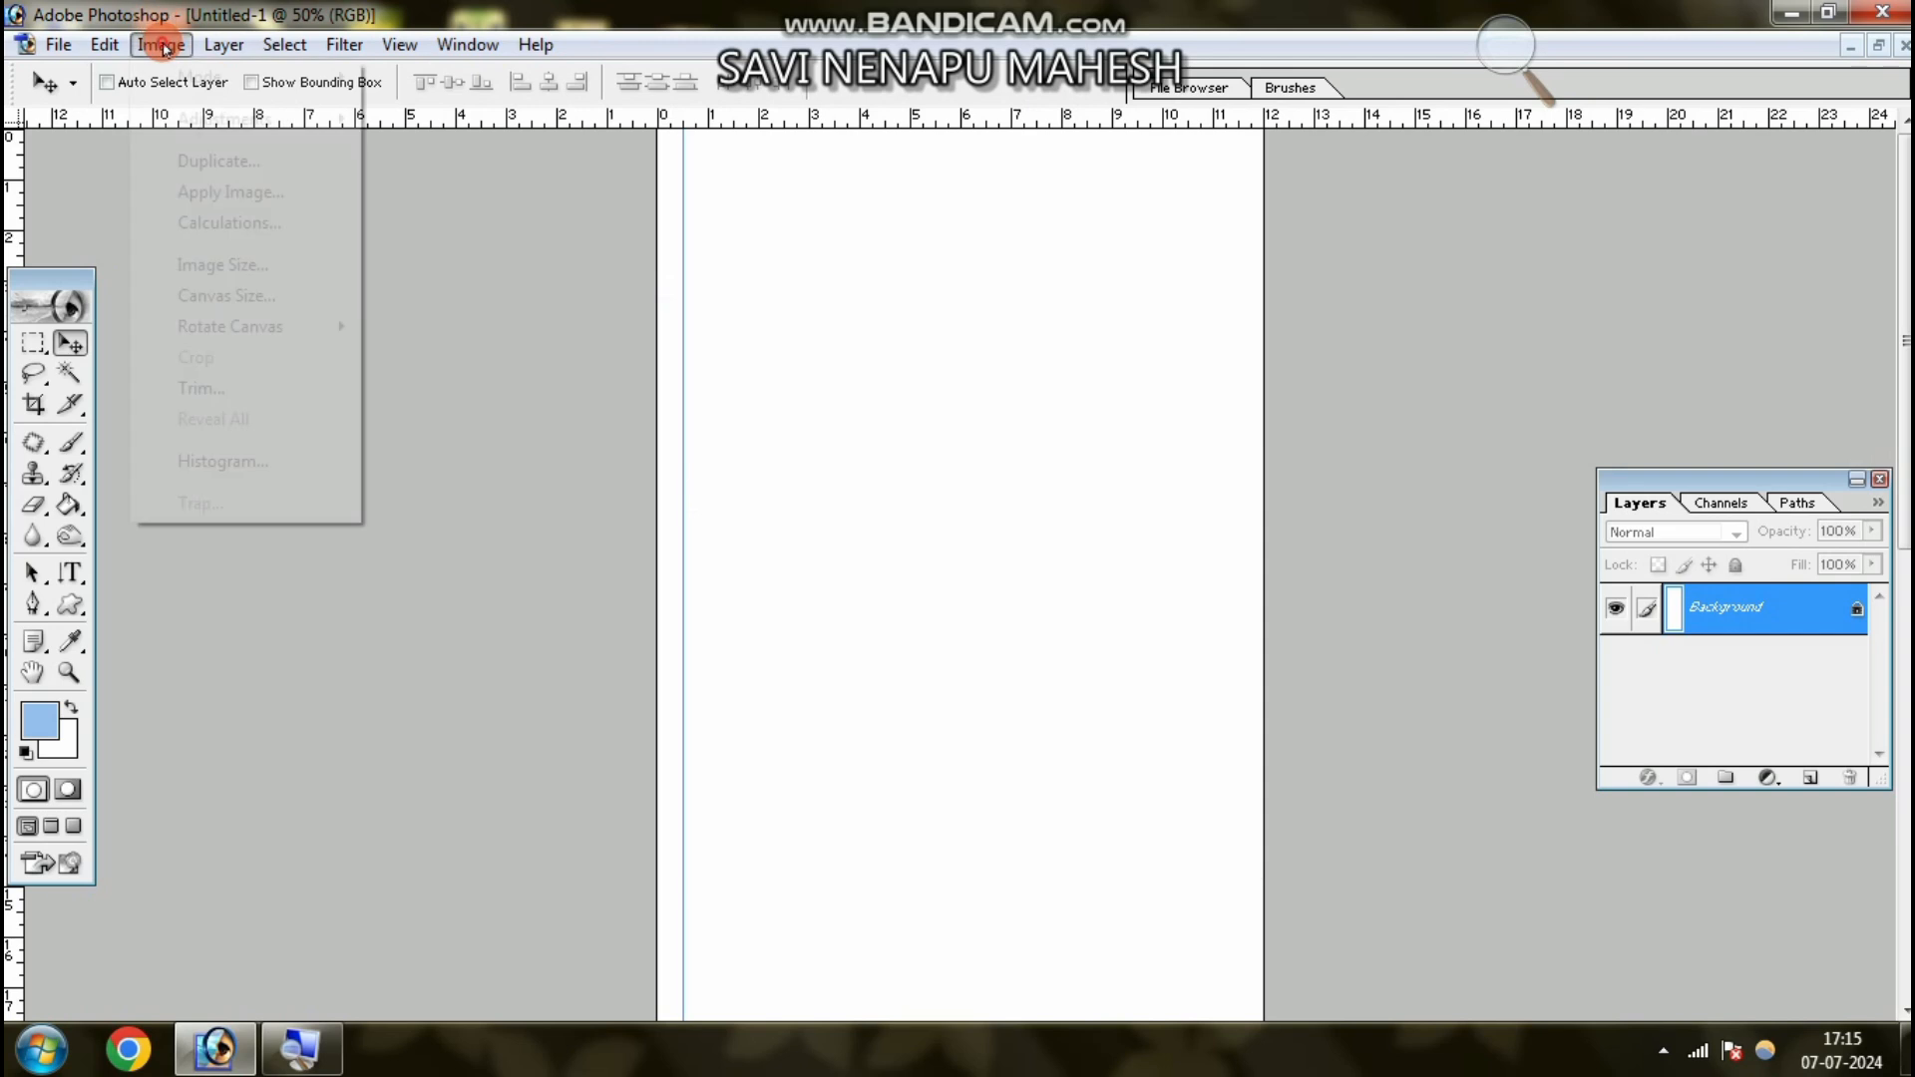
mouse_move(289, 326)
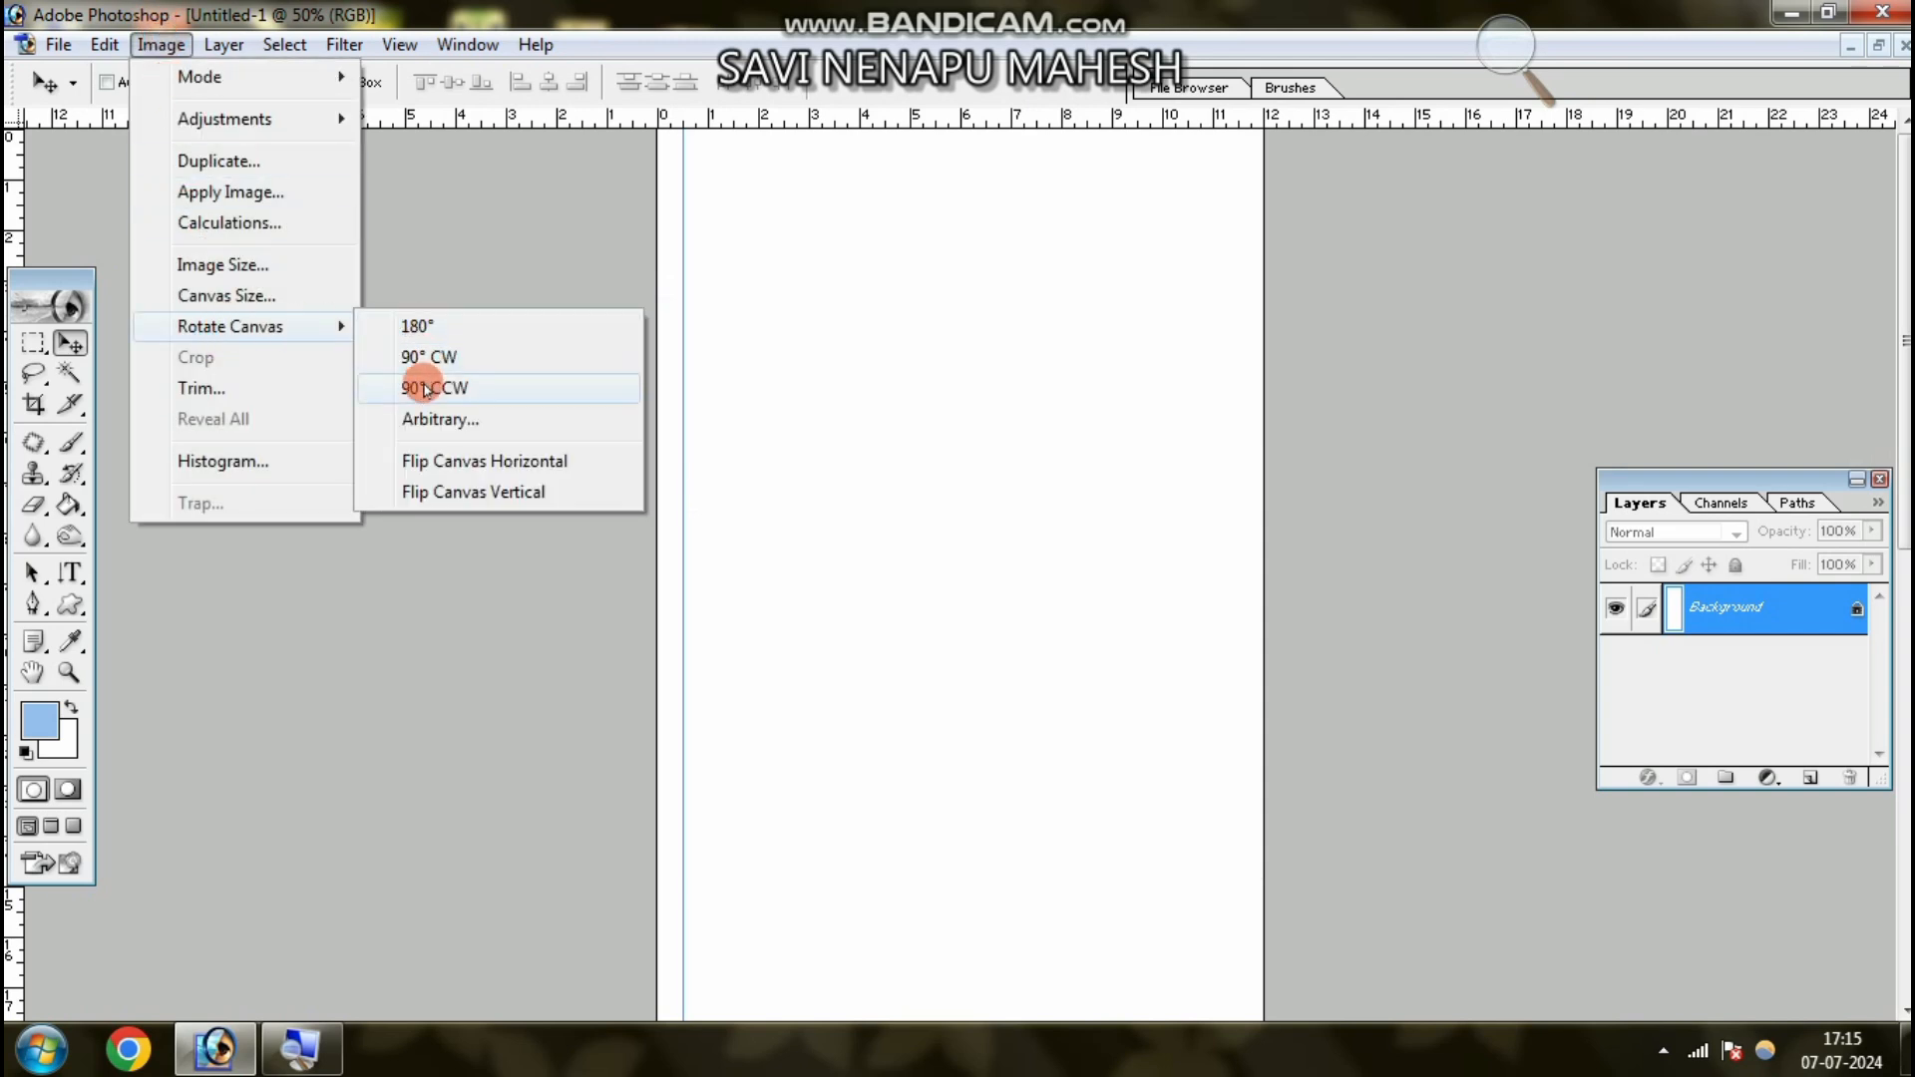
left_click(424, 388)
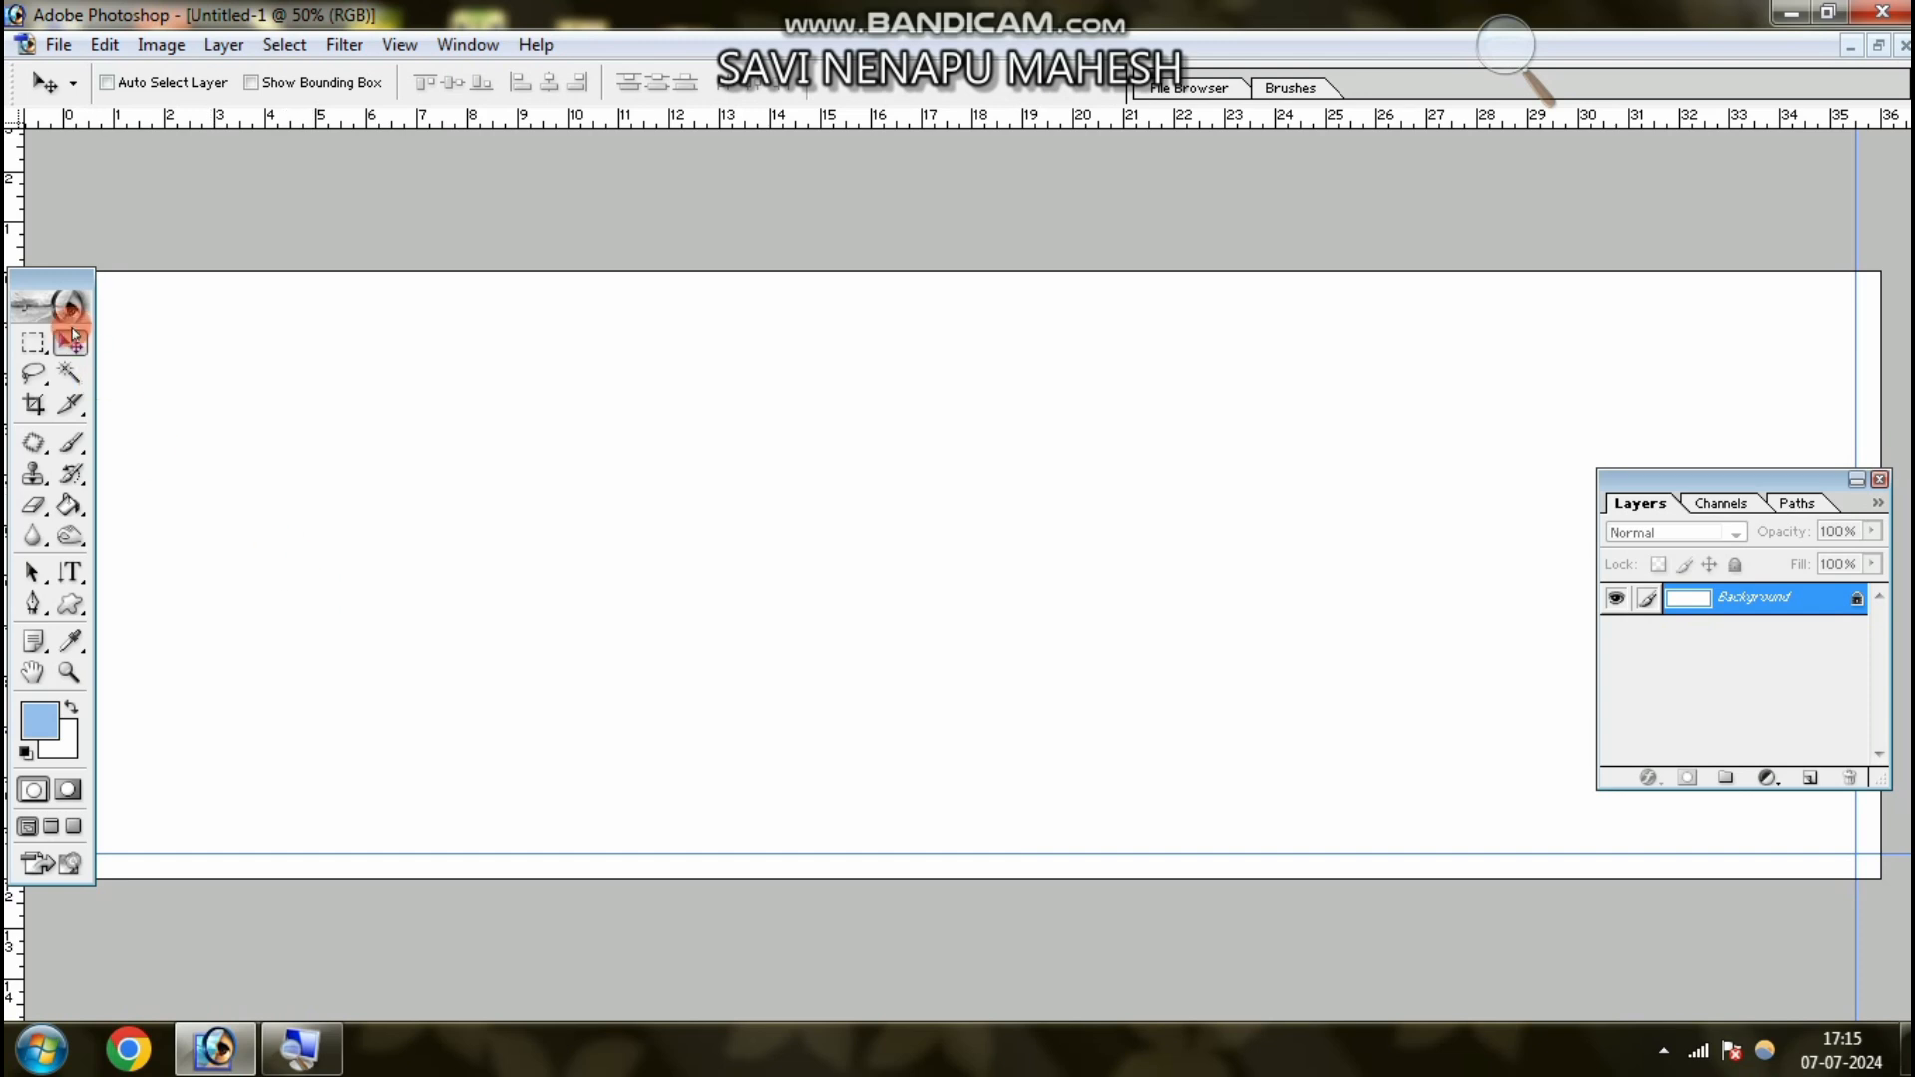
left_click(70, 372)
left_click(72, 347)
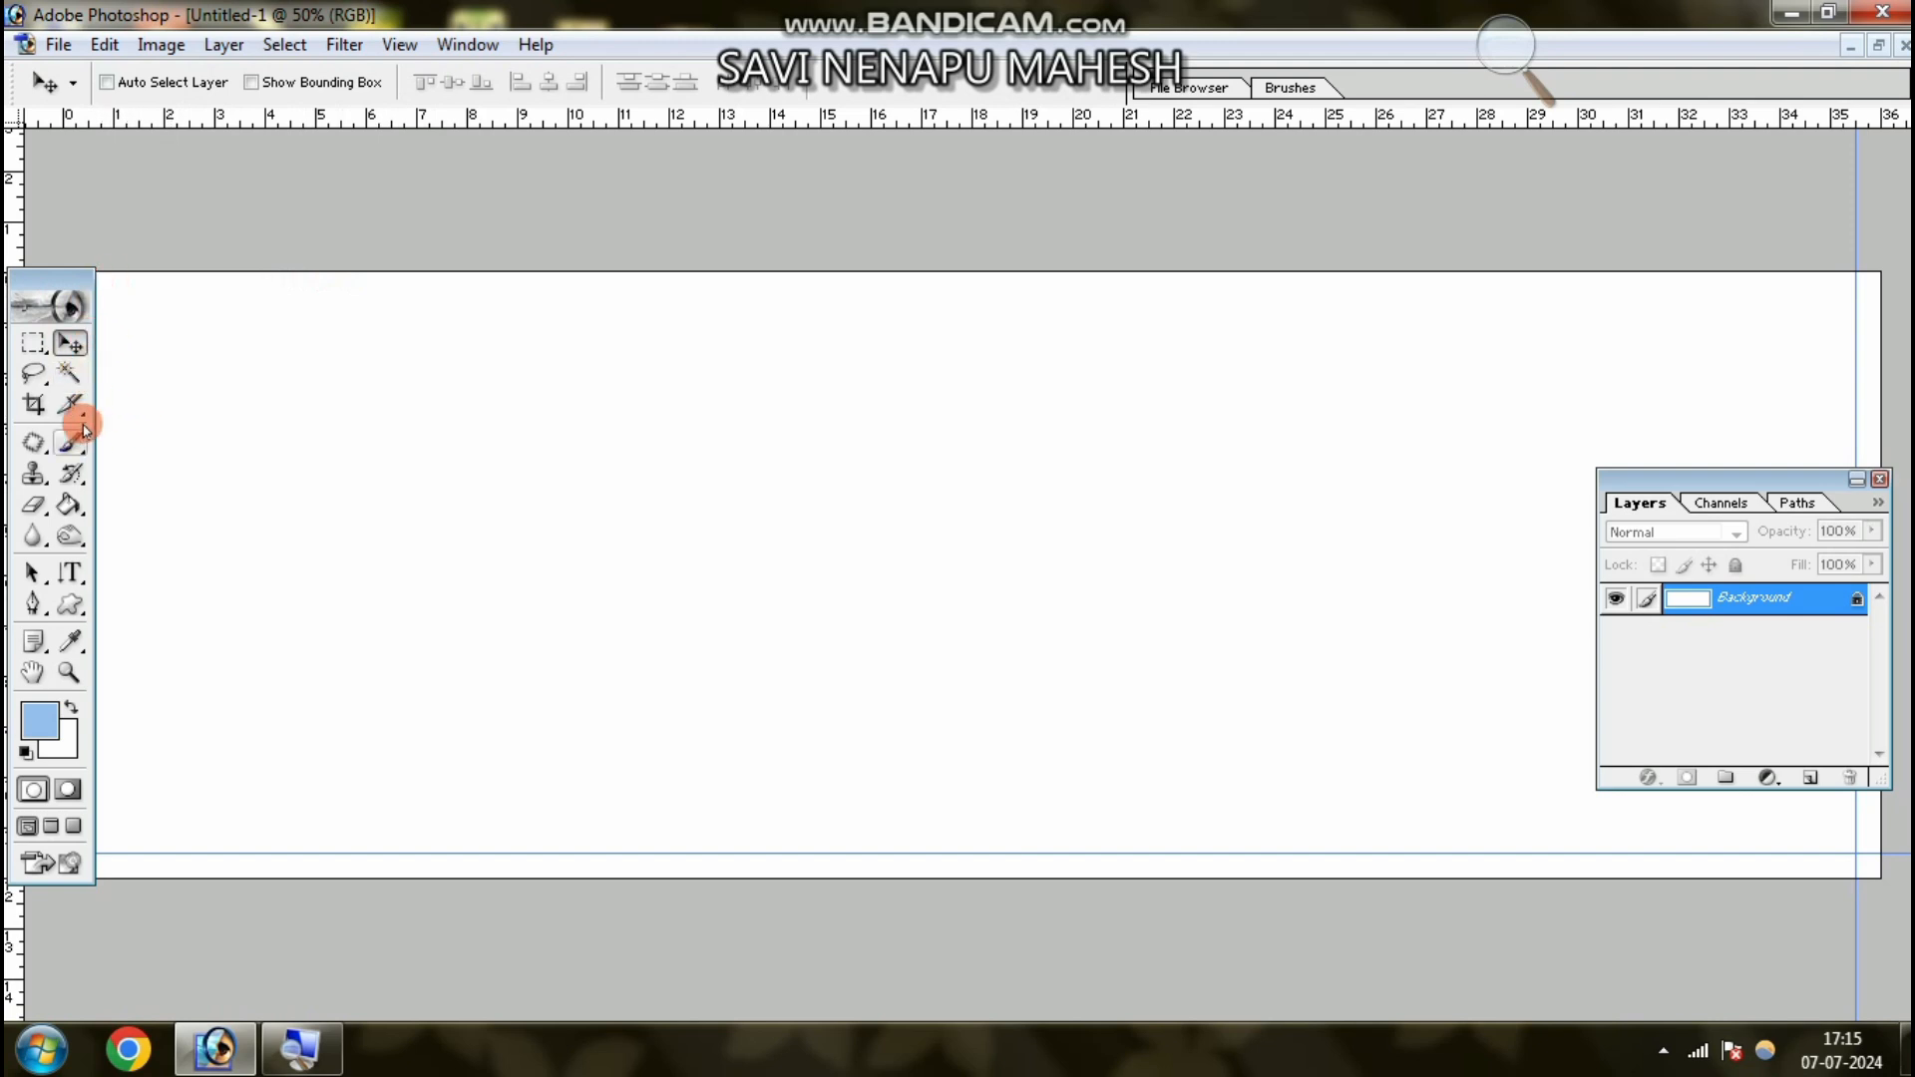
- Add a new horizontal guide at position 0.5 in along the canvas's upper edge
left_click(399, 45)
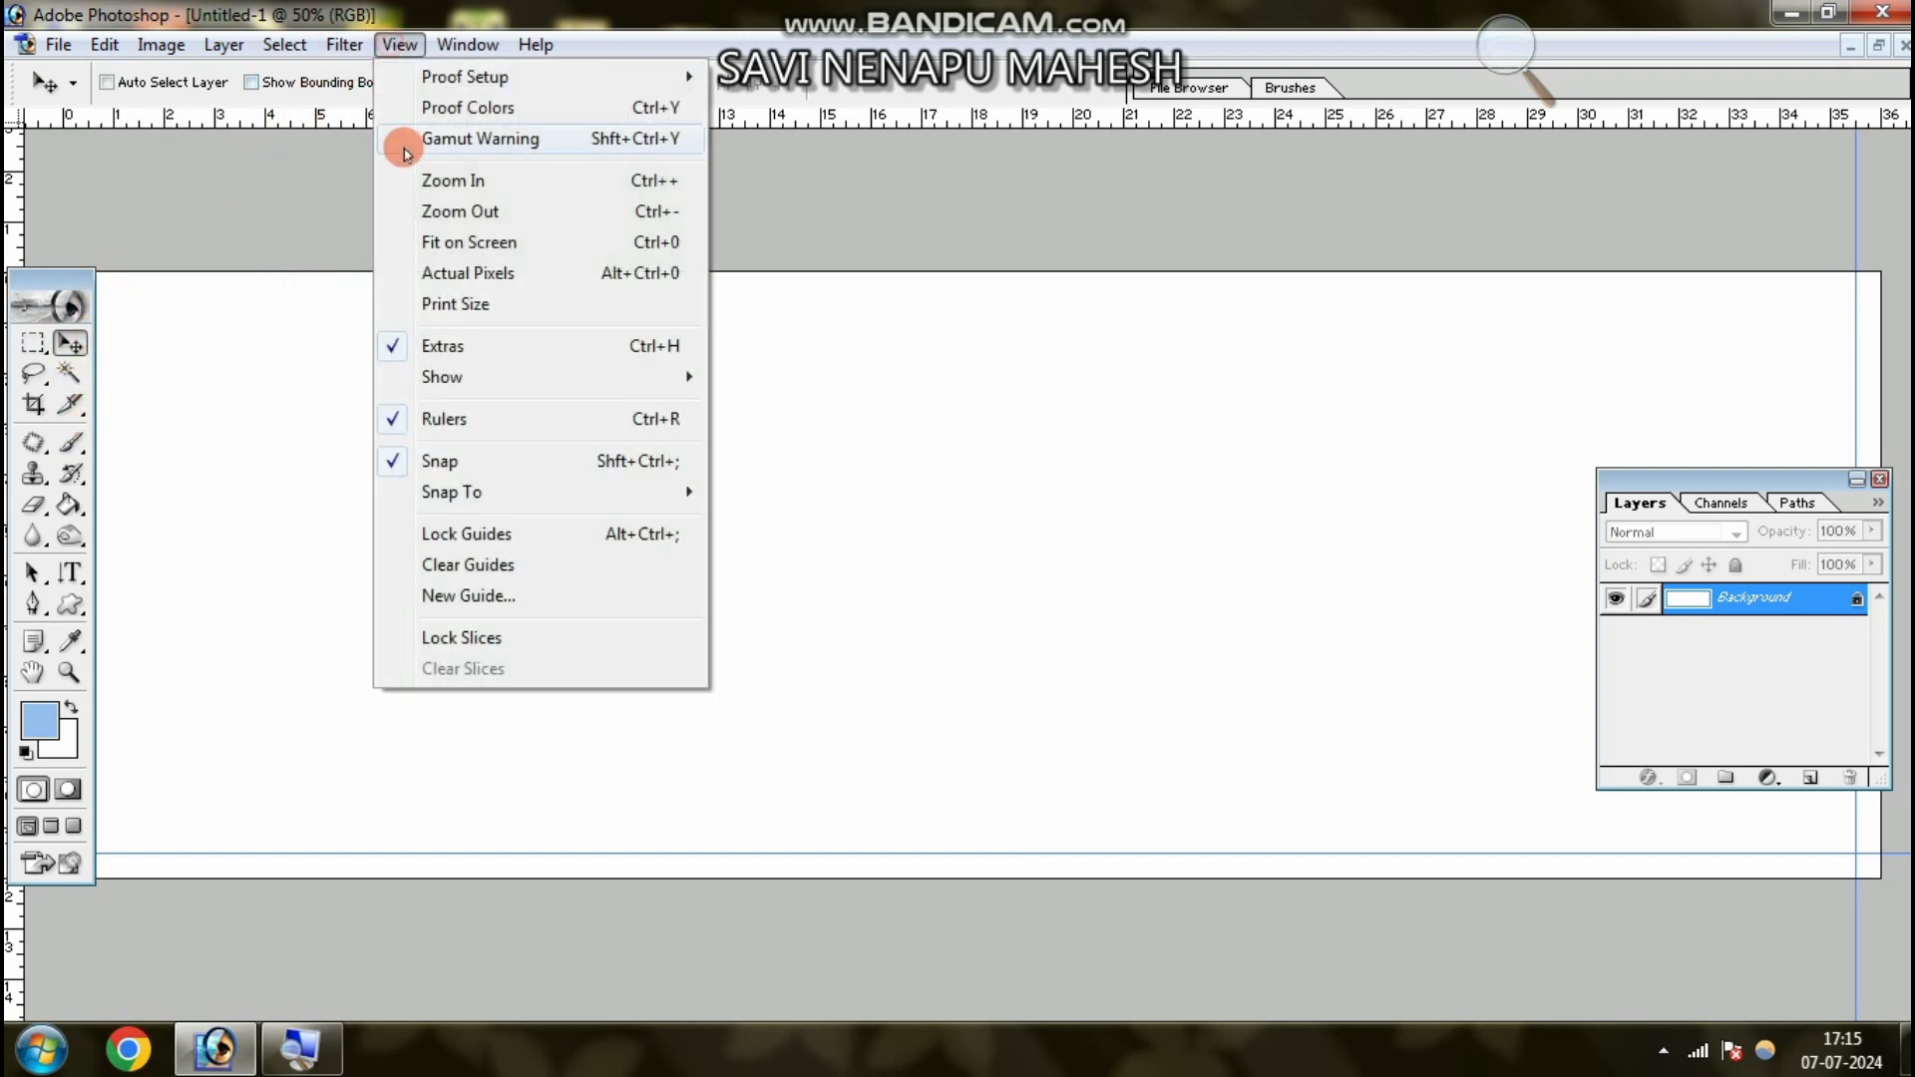
left_click(428, 596)
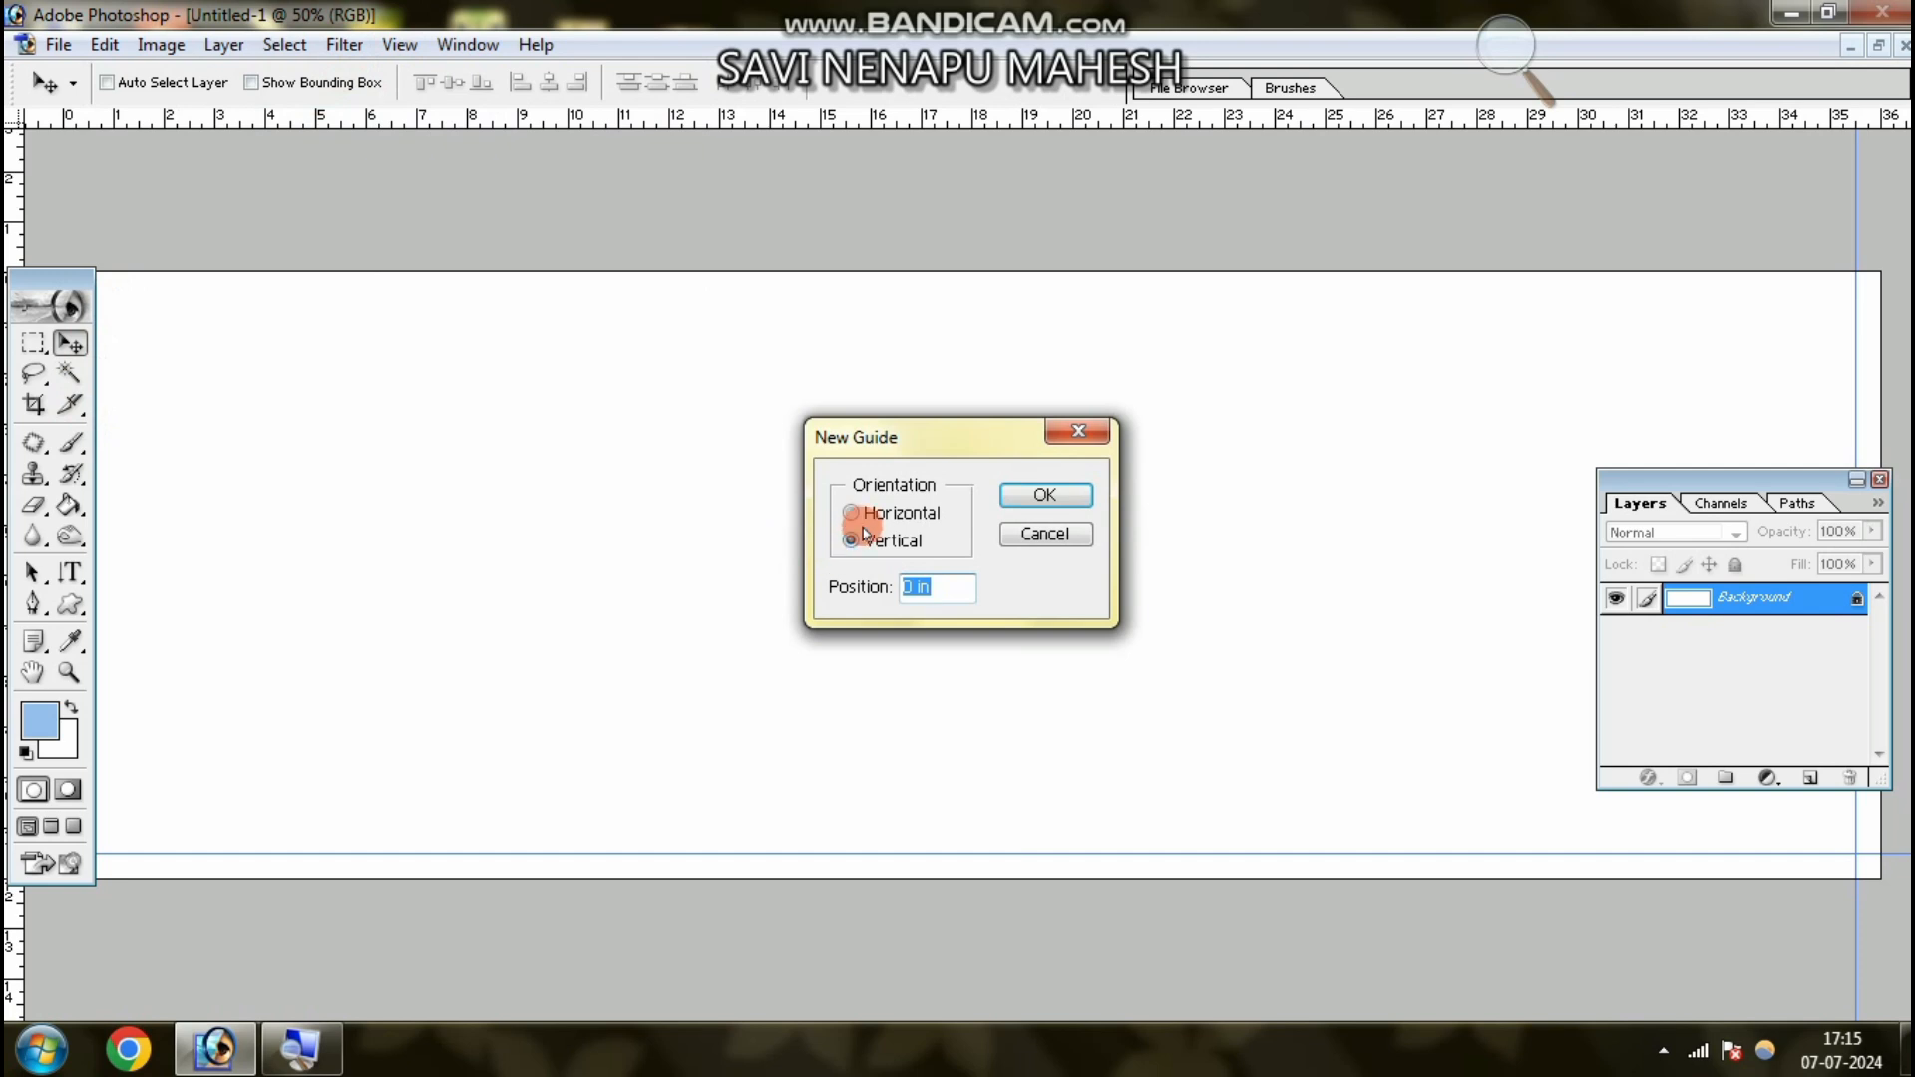
left_click(915, 589)
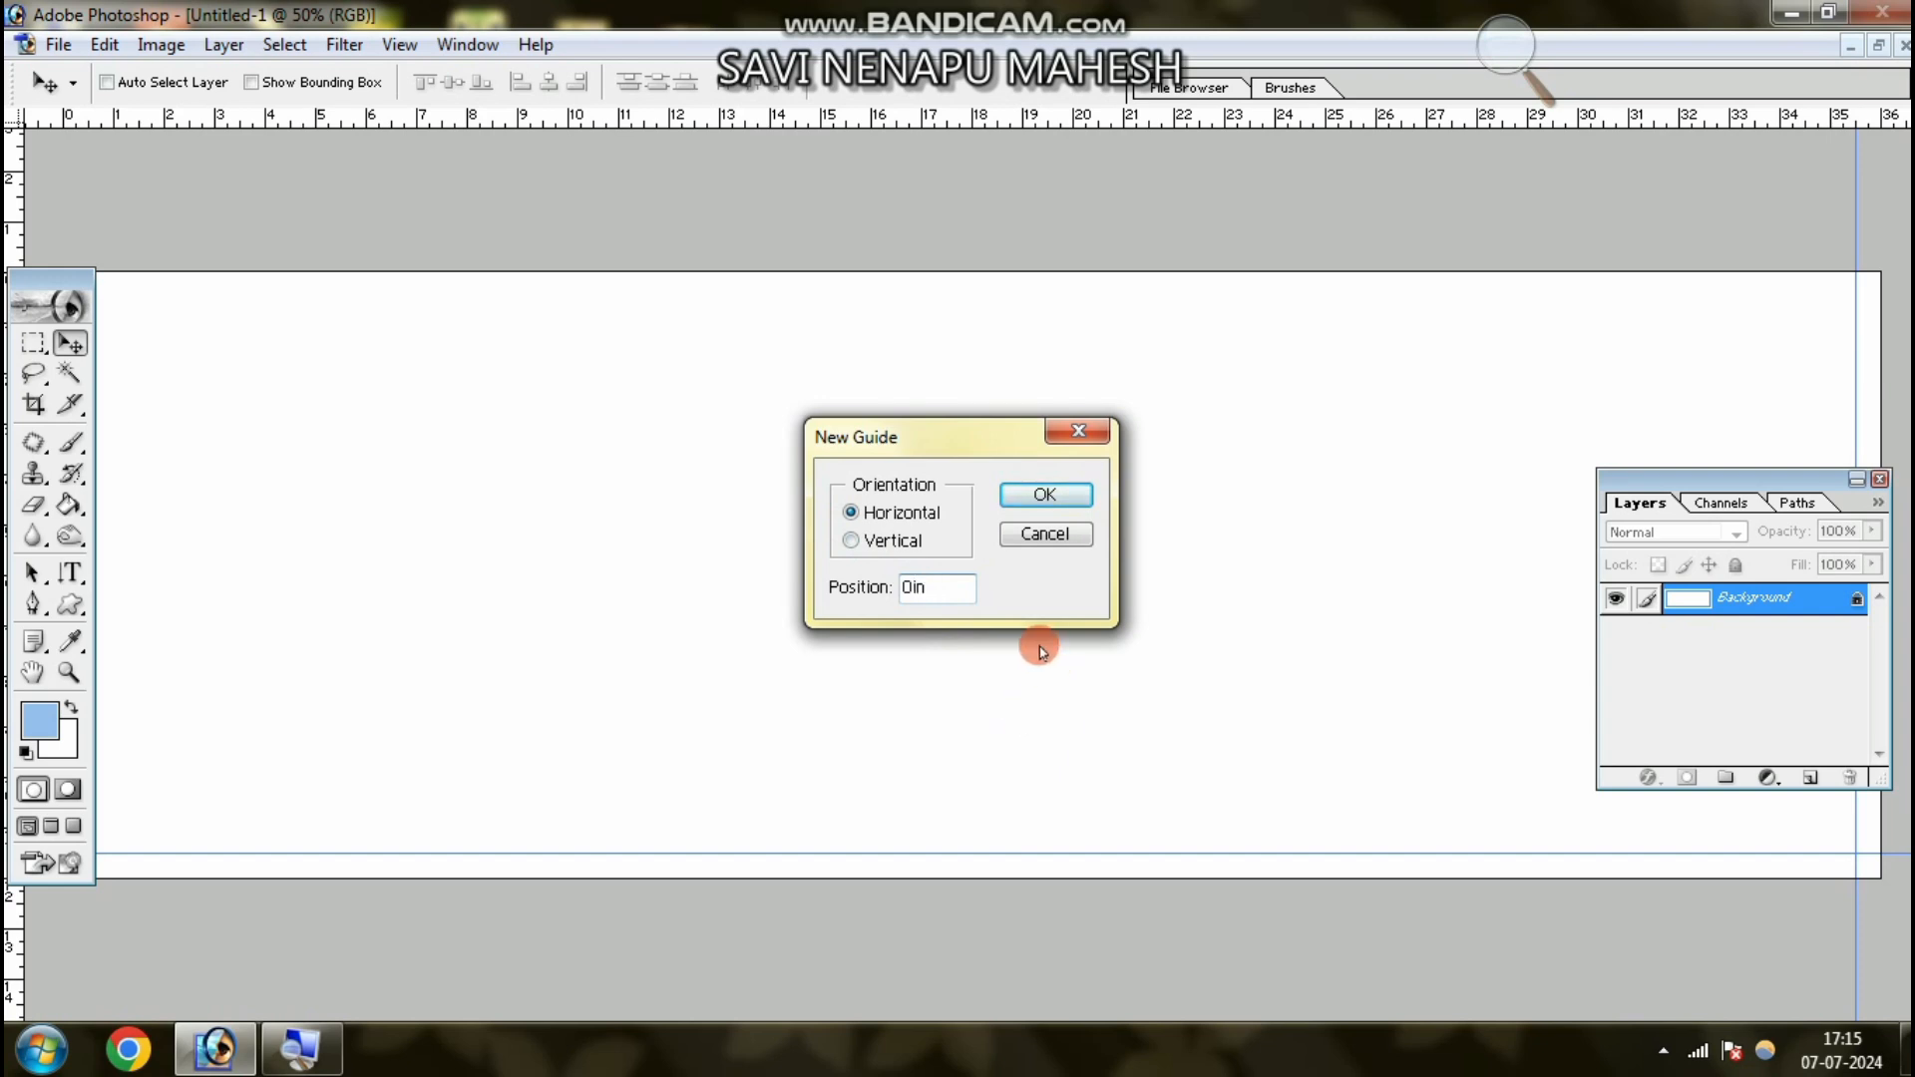
left_click(1044, 494)
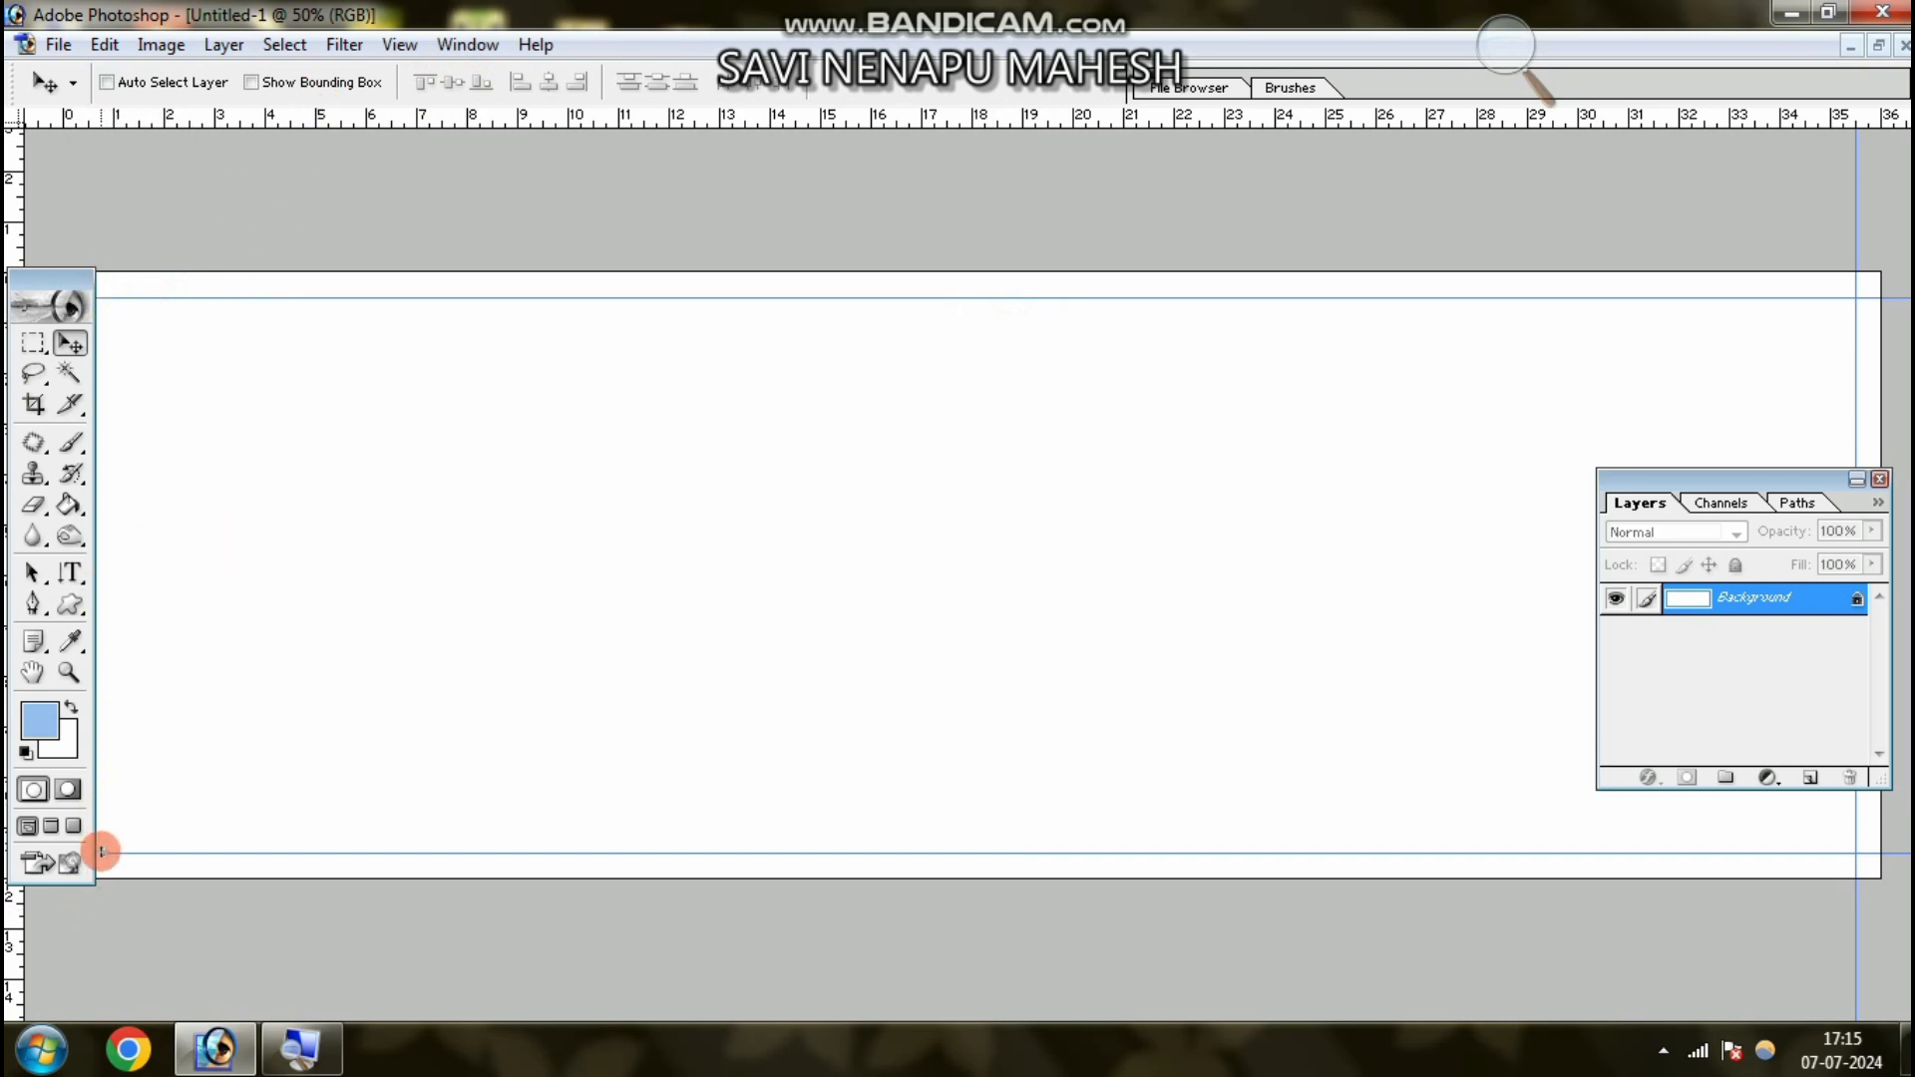
- Add a new vertical guide at position 0.5 in and temporarily move the toolbox aside to check the margins
left_click(399, 44)
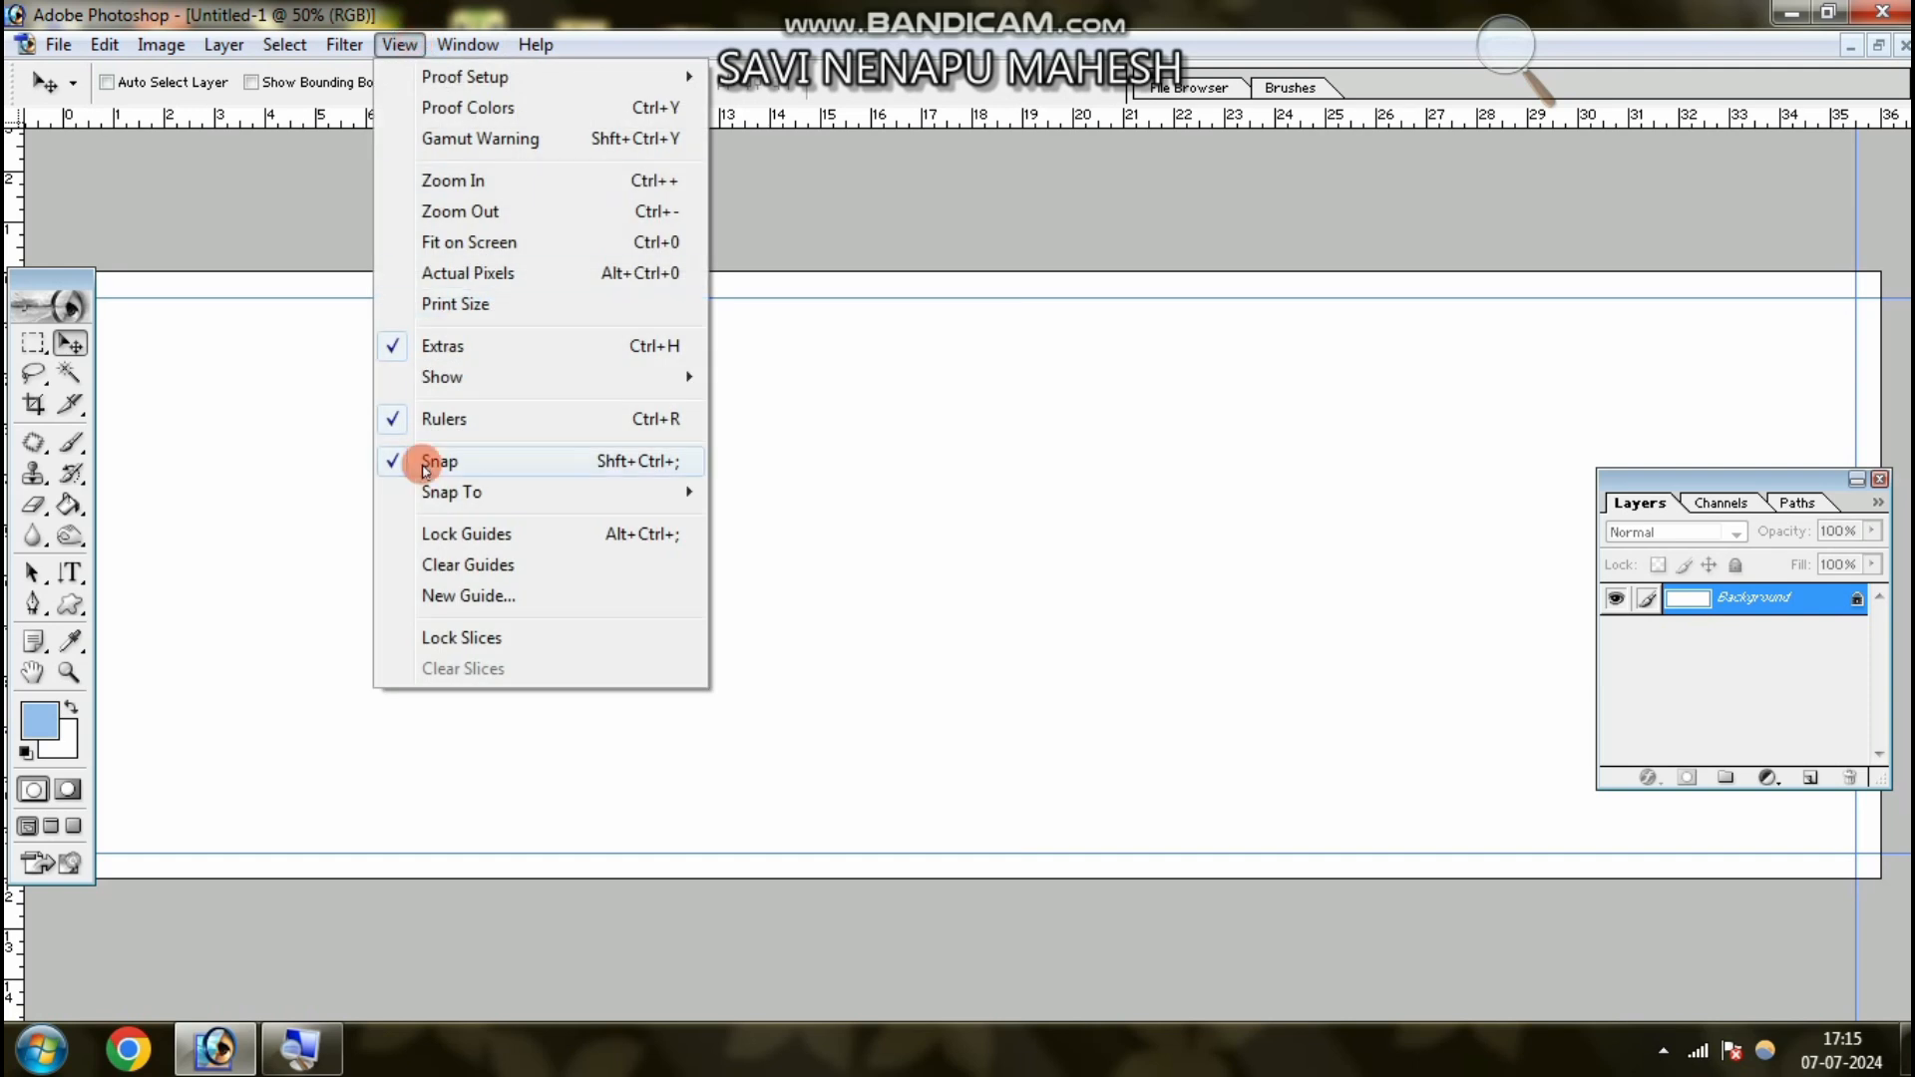
left_click(446, 593)
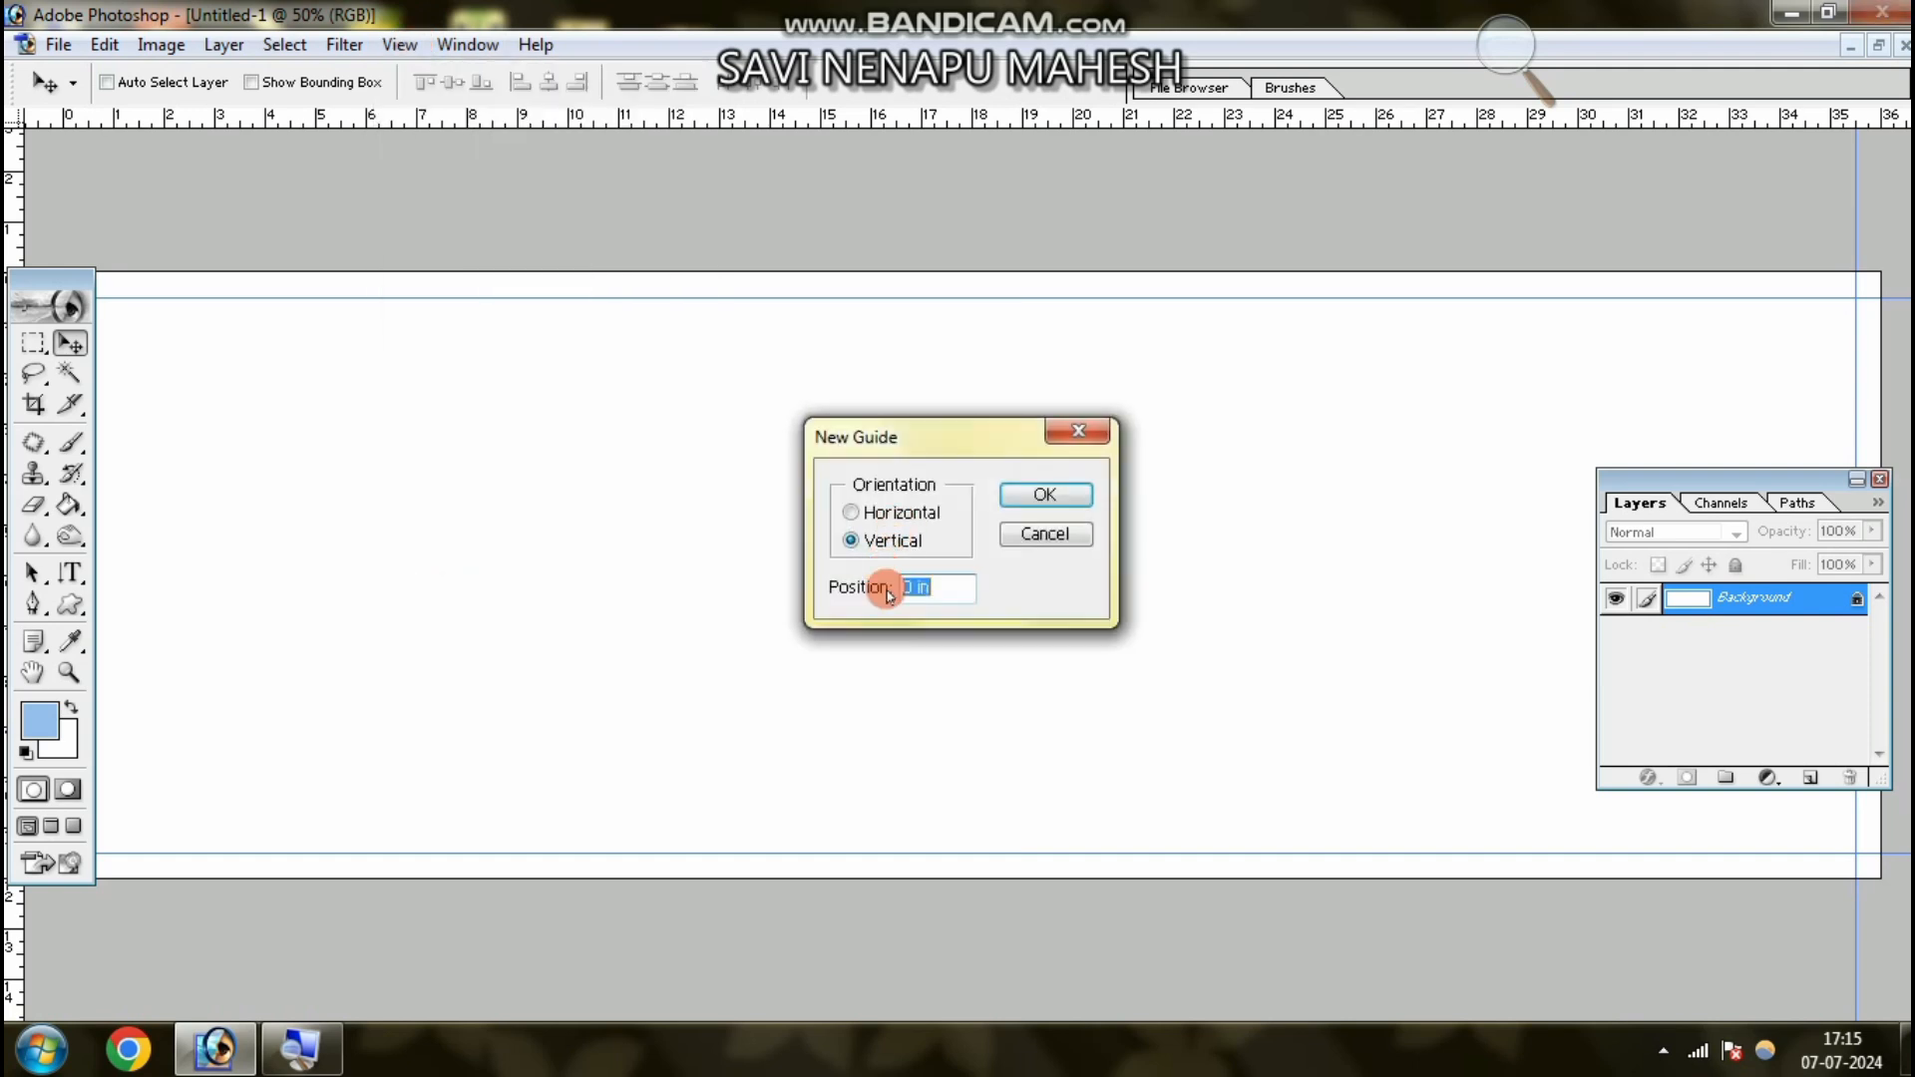
left_click(909, 587)
left_click(1022, 501)
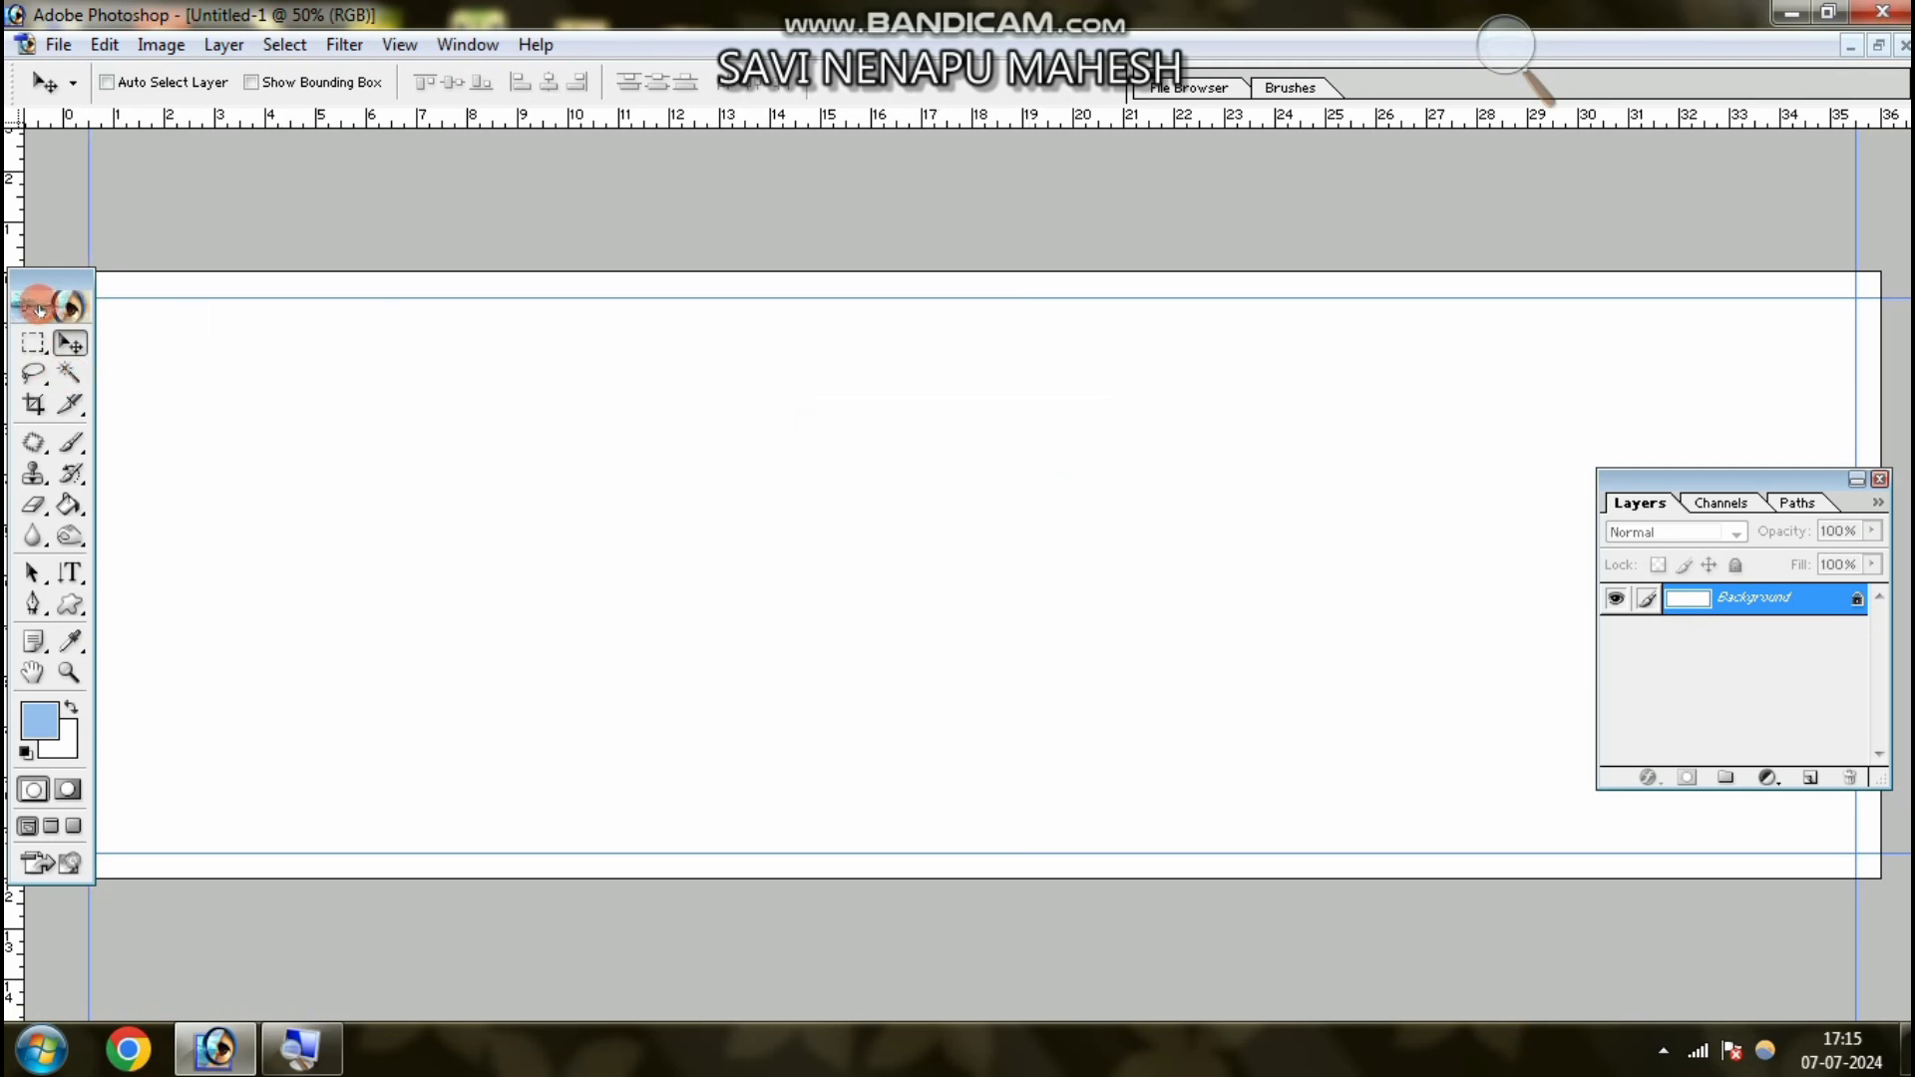
left_click_drag(44, 270, 290, 283)
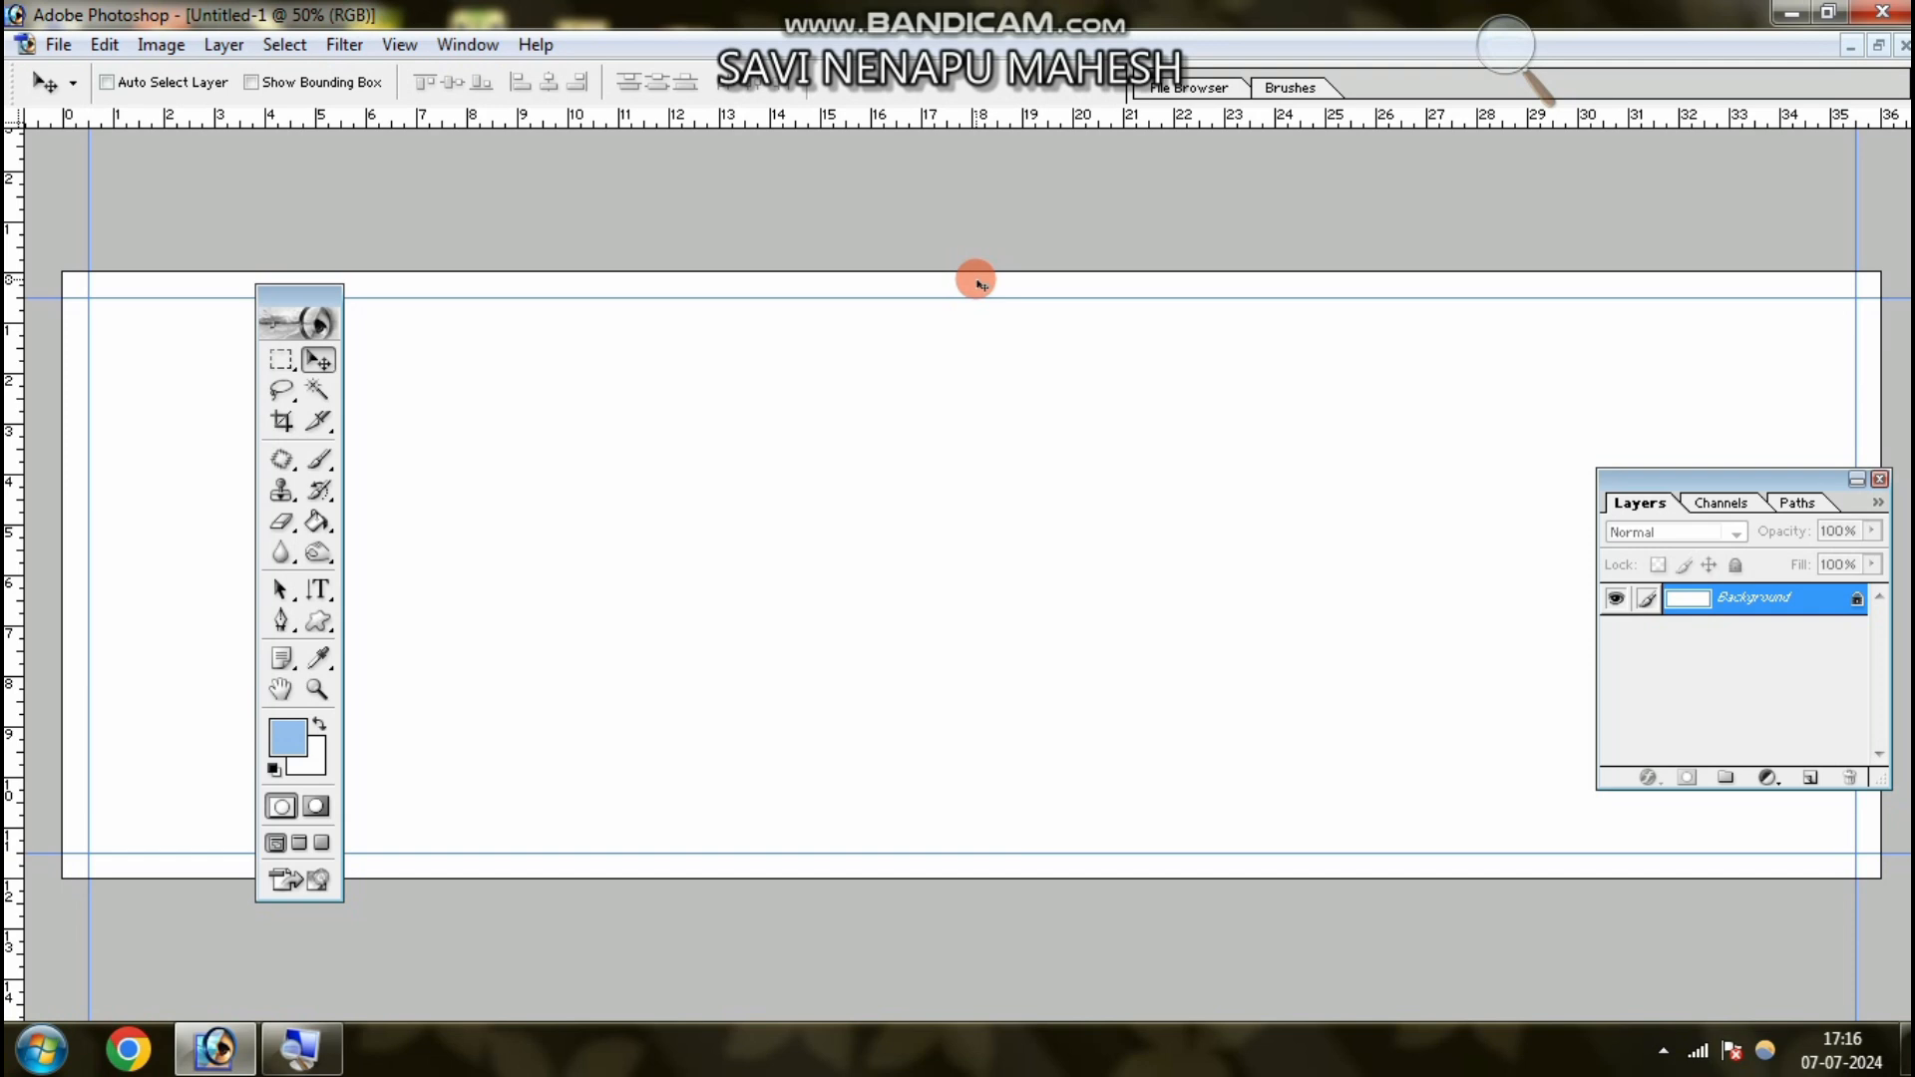
left_click_drag(299, 296, 76, 271)
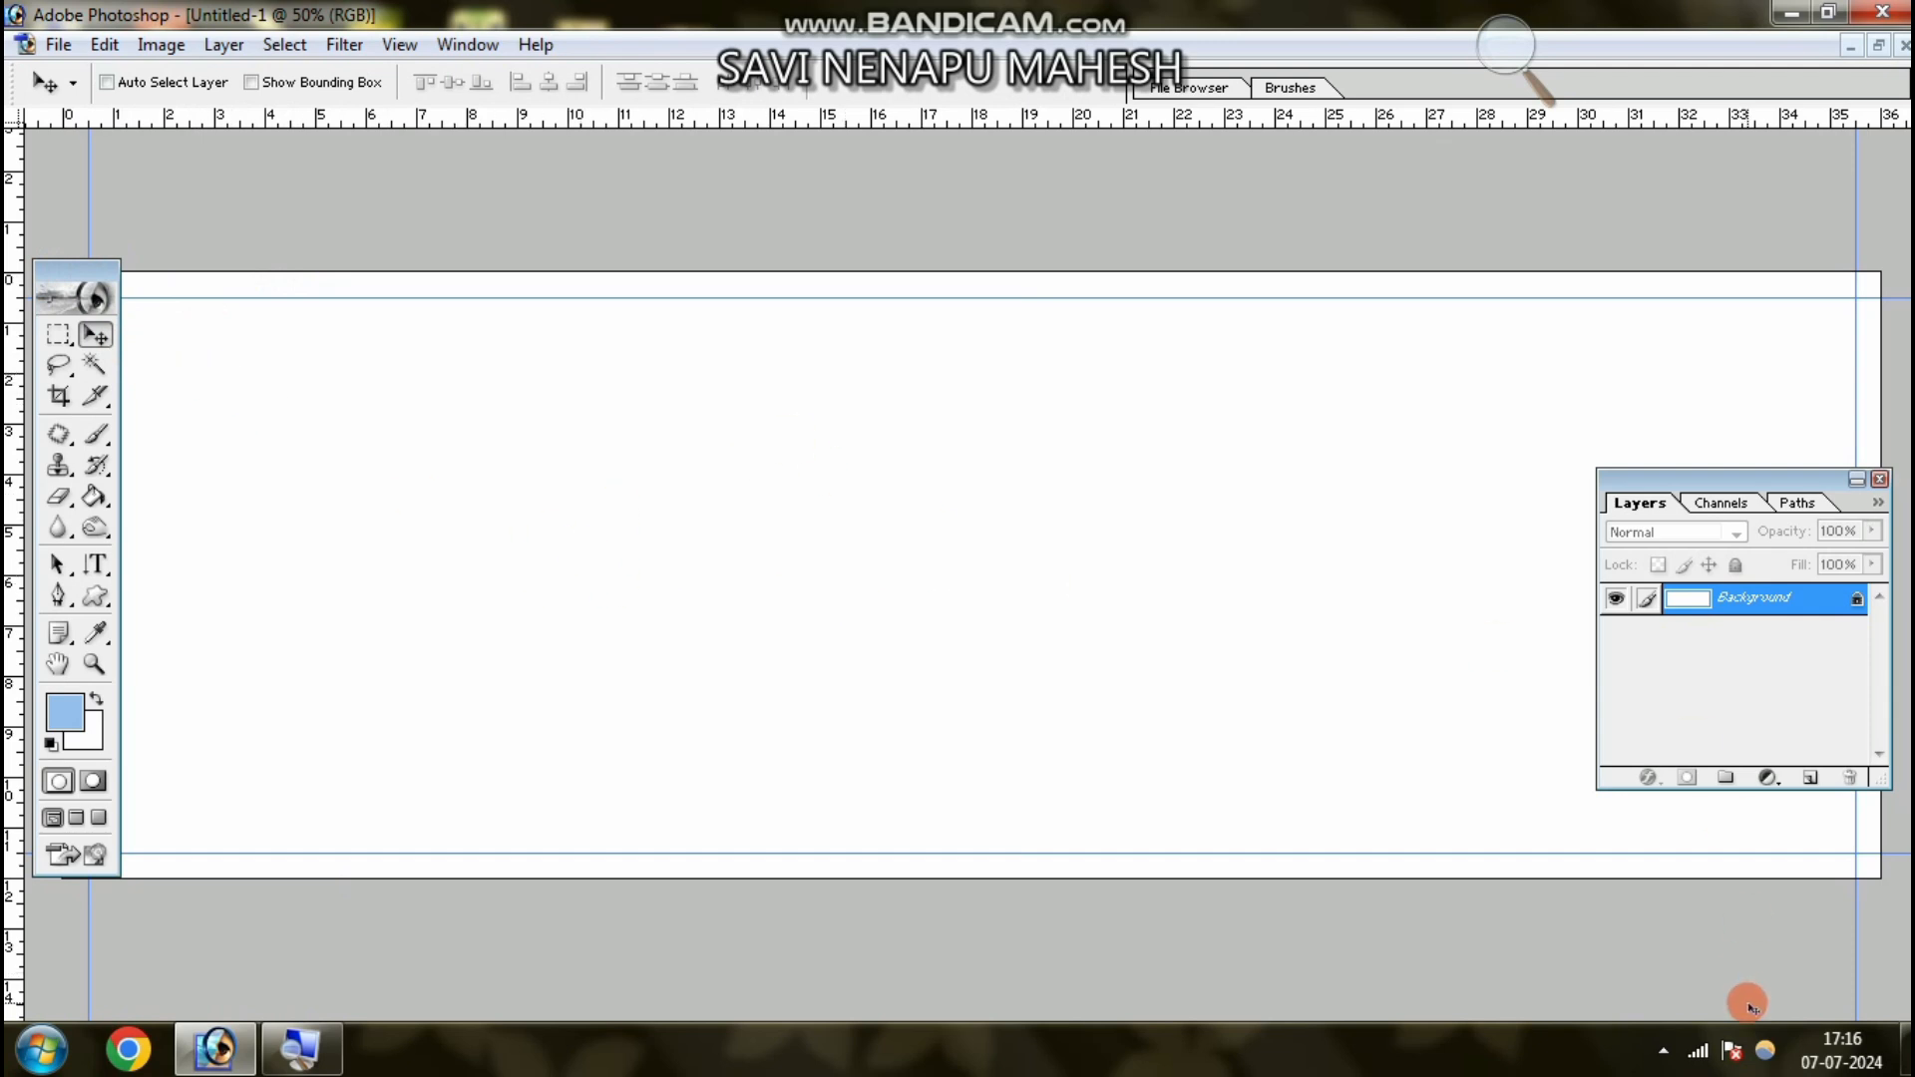
- Fill the background with the violet-to-orange linear gradient, redrawing it in the opposite direction
key("z")
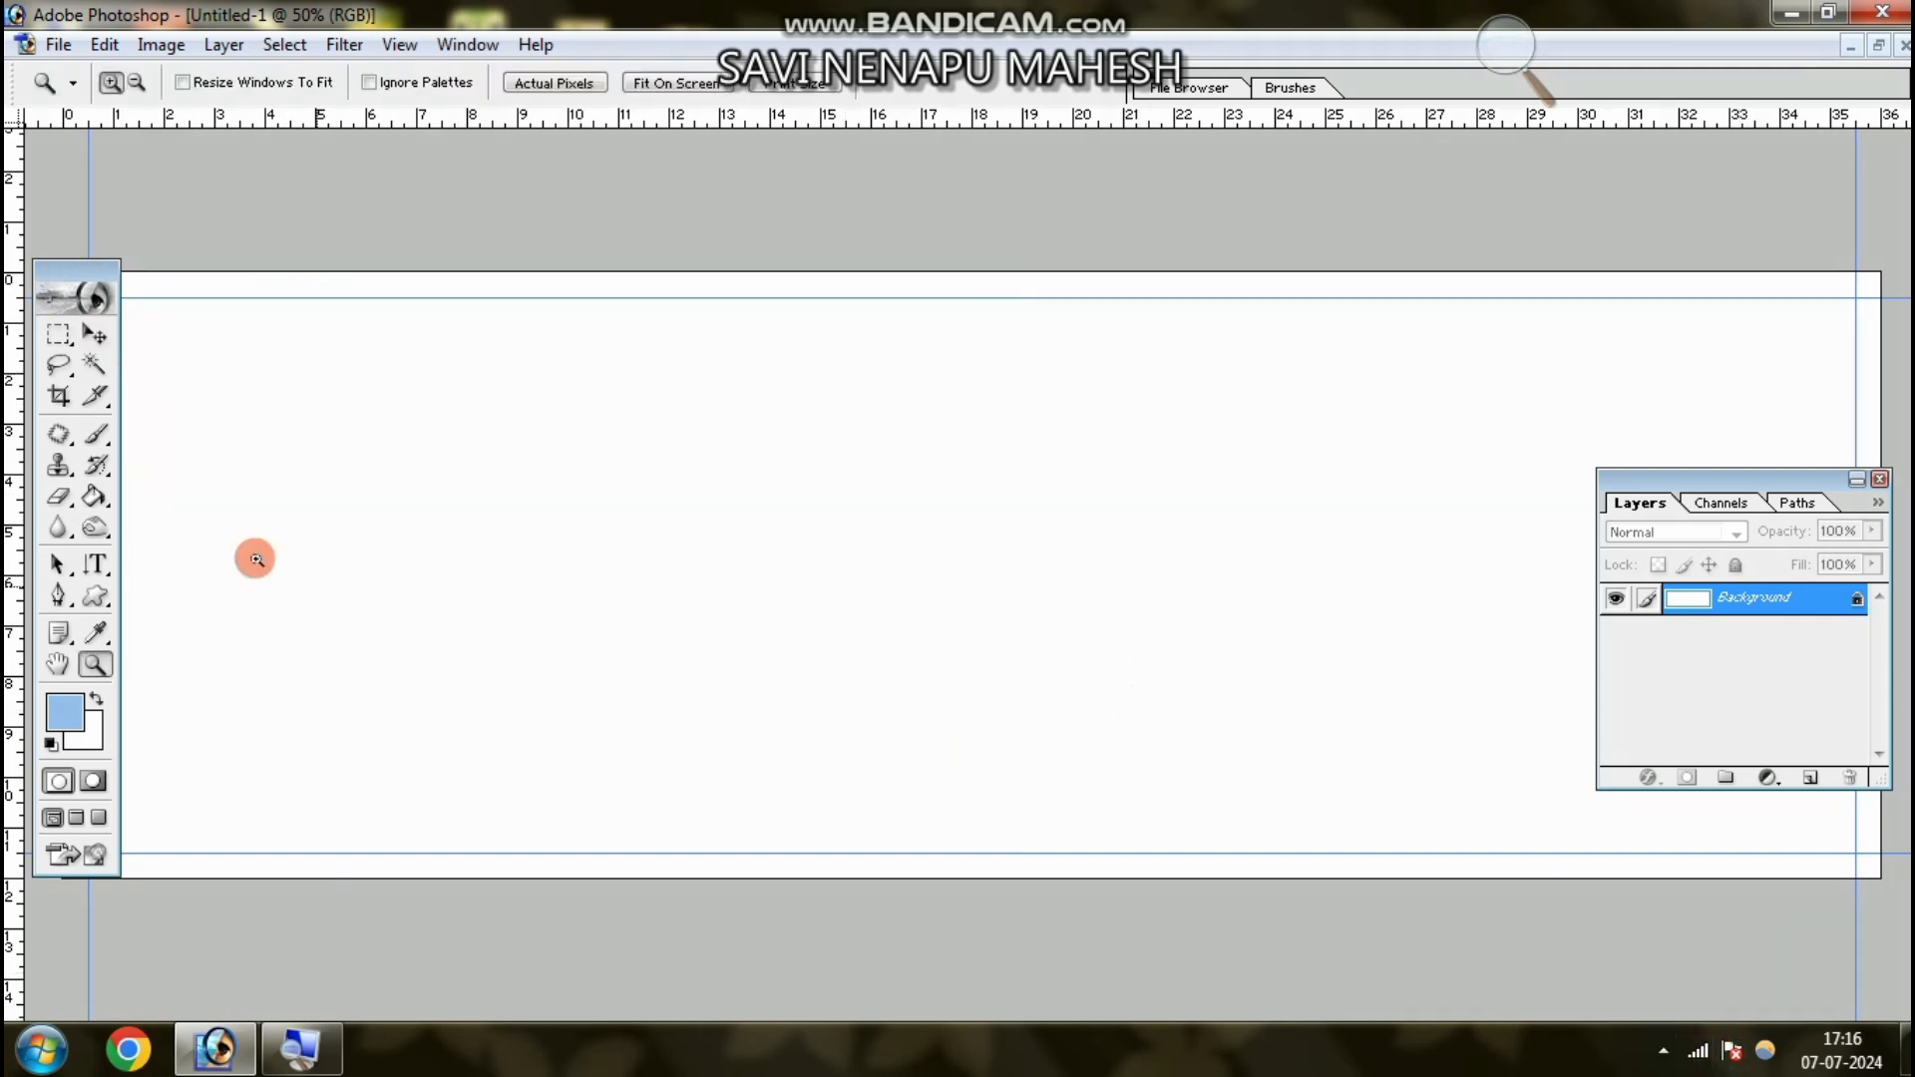
left_click(98, 501)
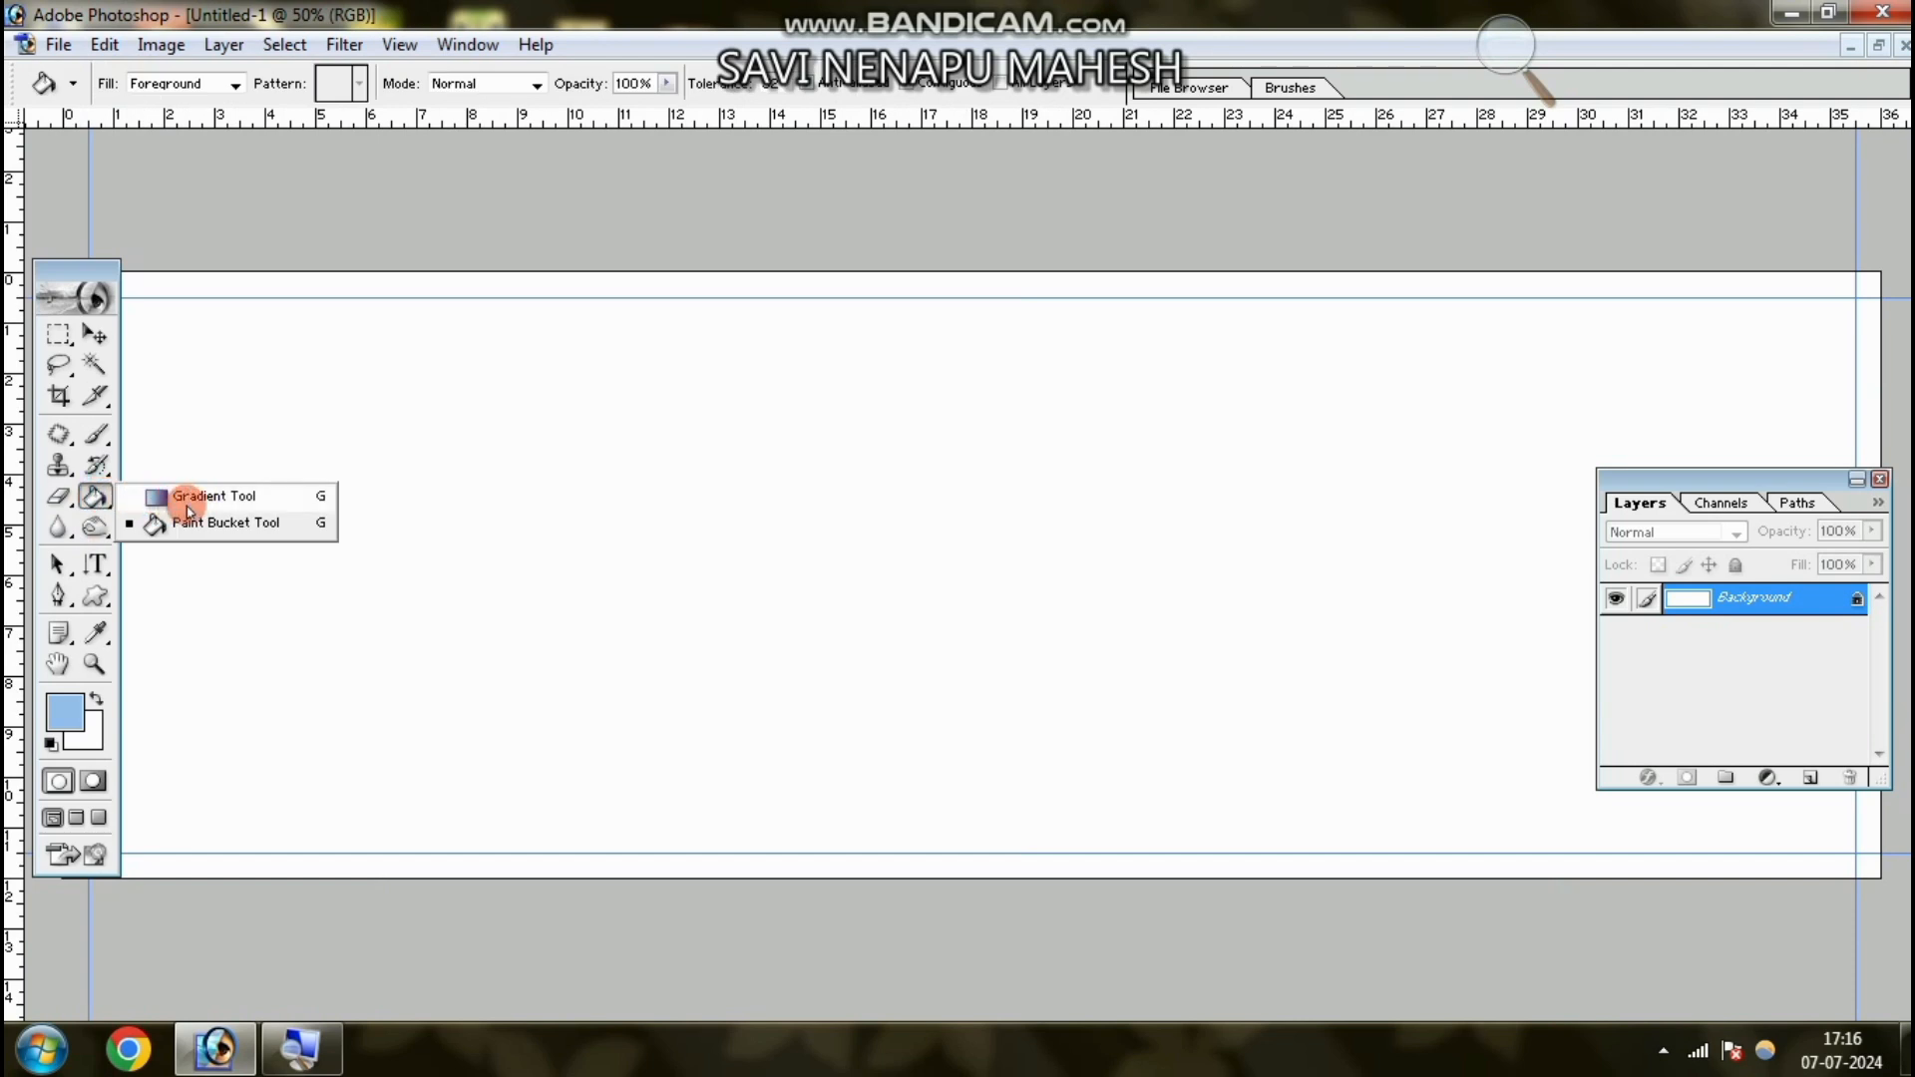
left_click(225, 498)
left_click(212, 85)
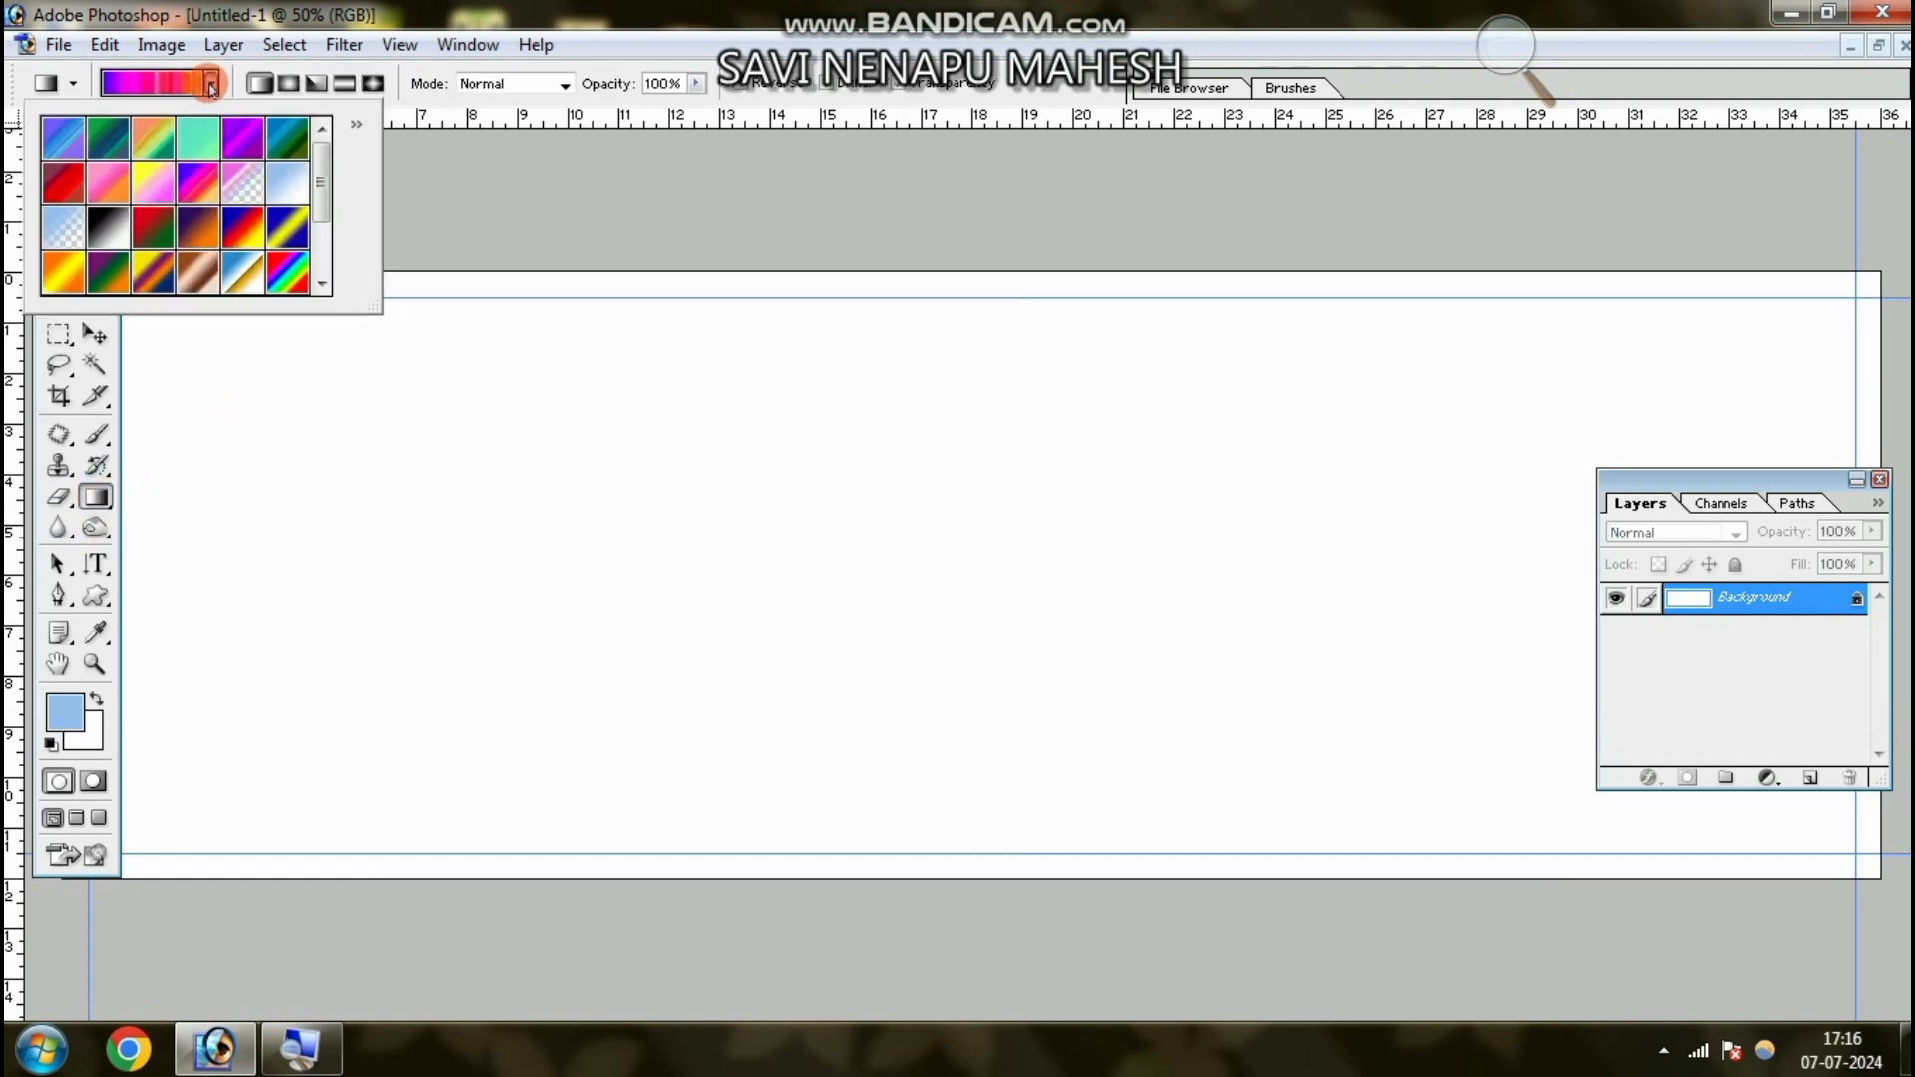
left_click(198, 228)
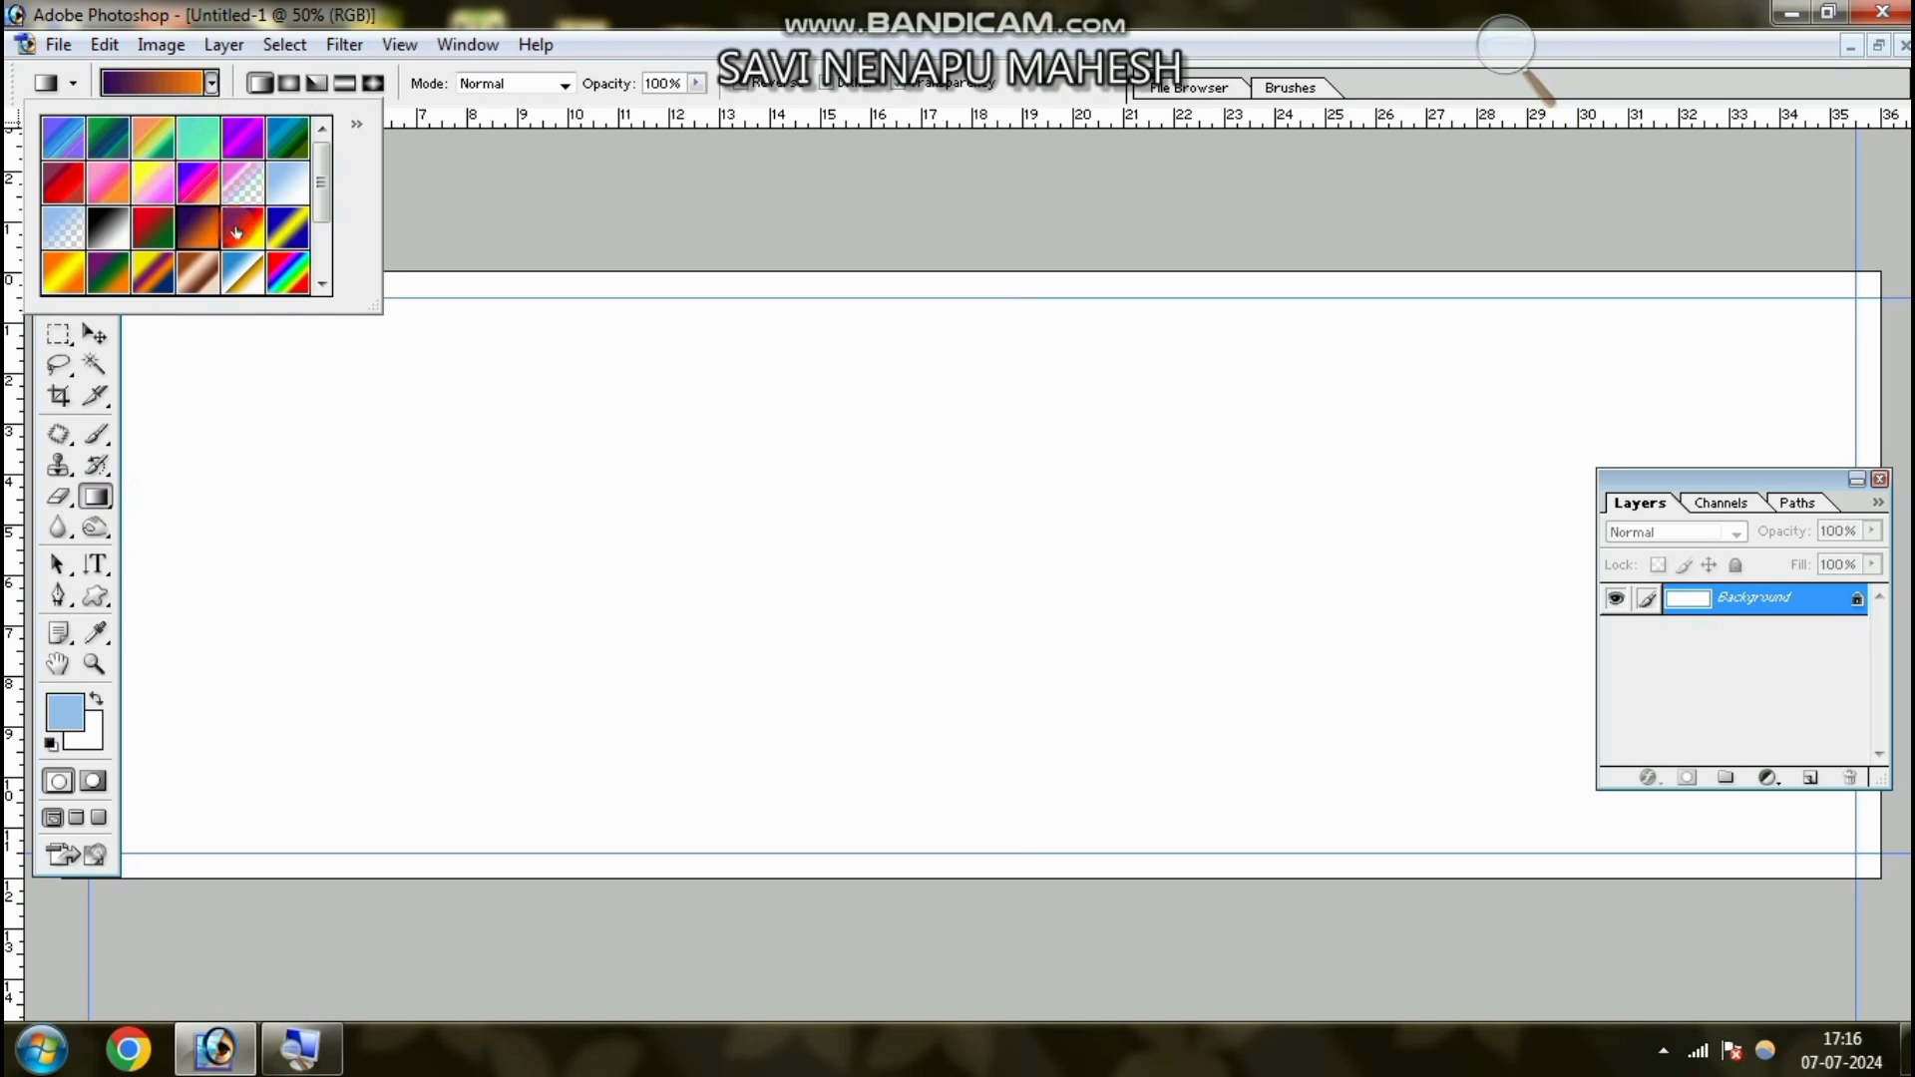
left_click_drag(361, 351, 1470, 768)
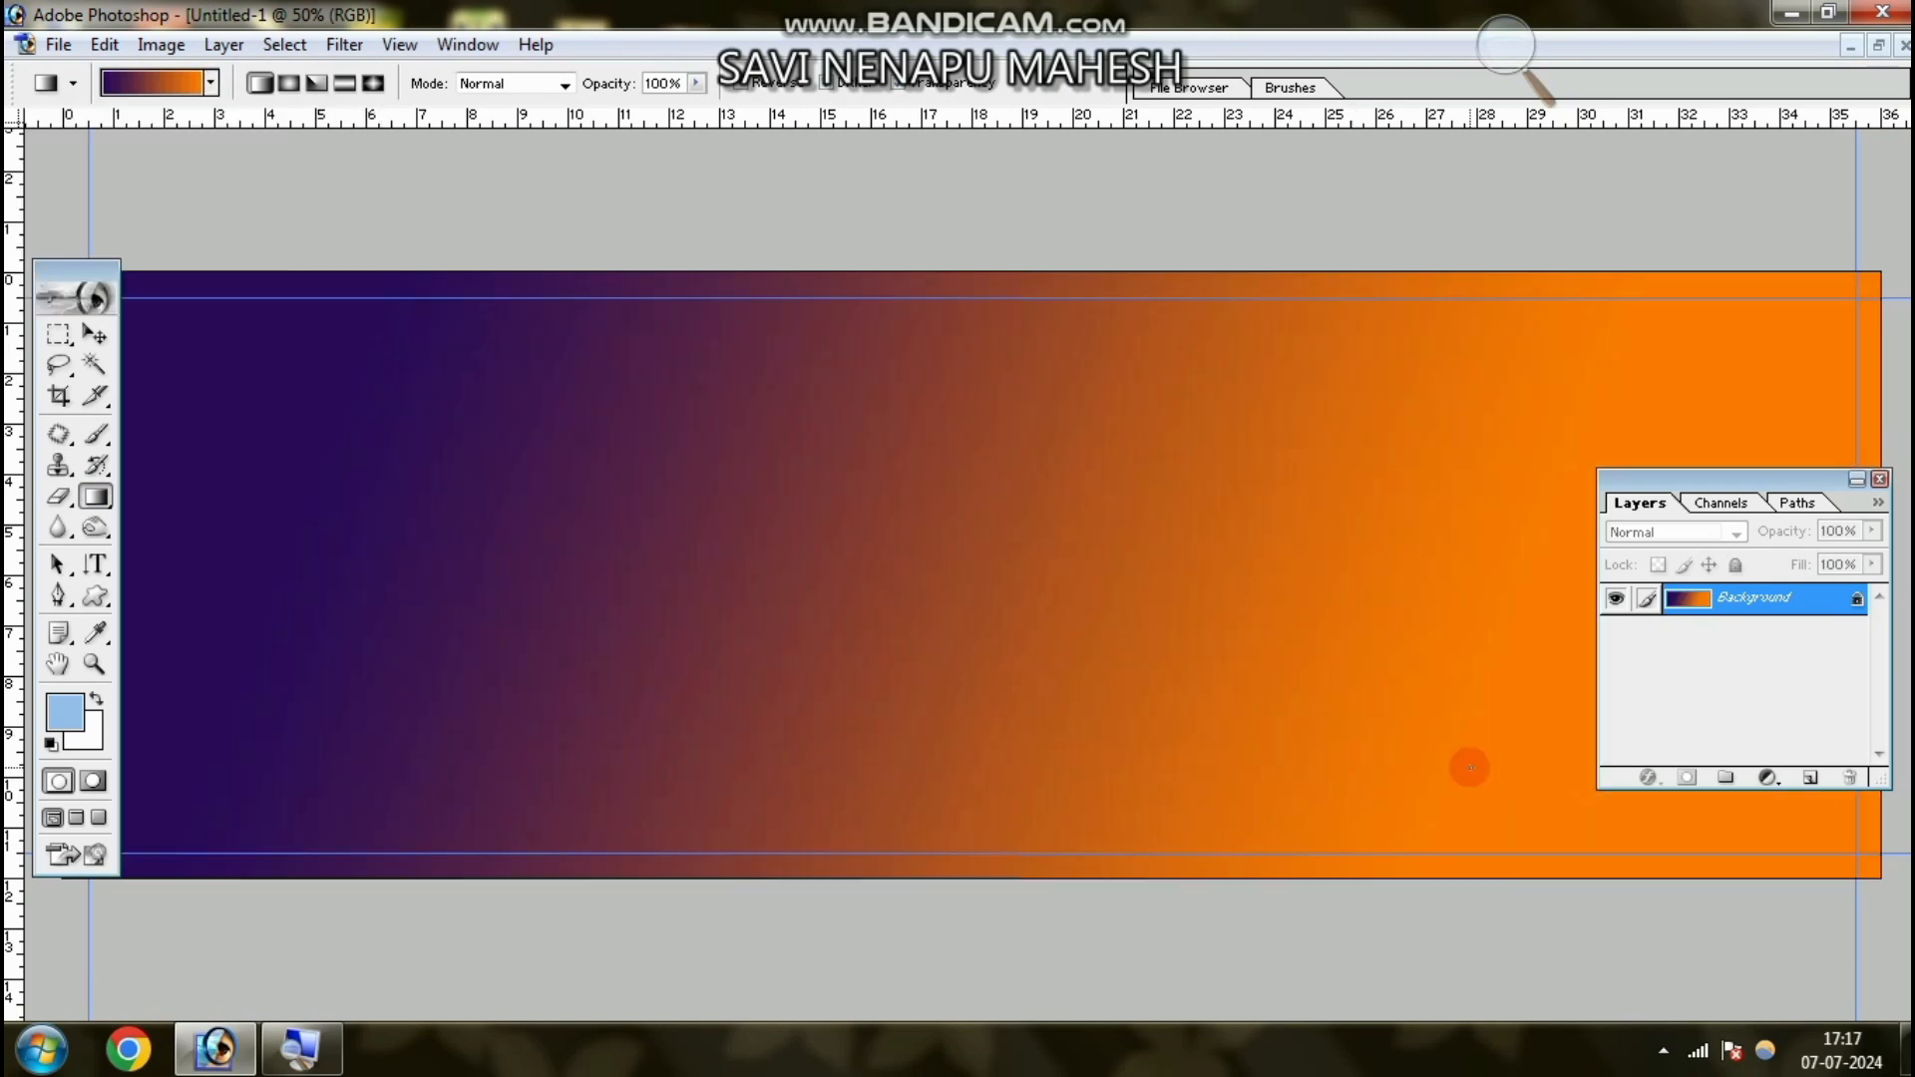
left_click_drag(852, 611, 854, 609)
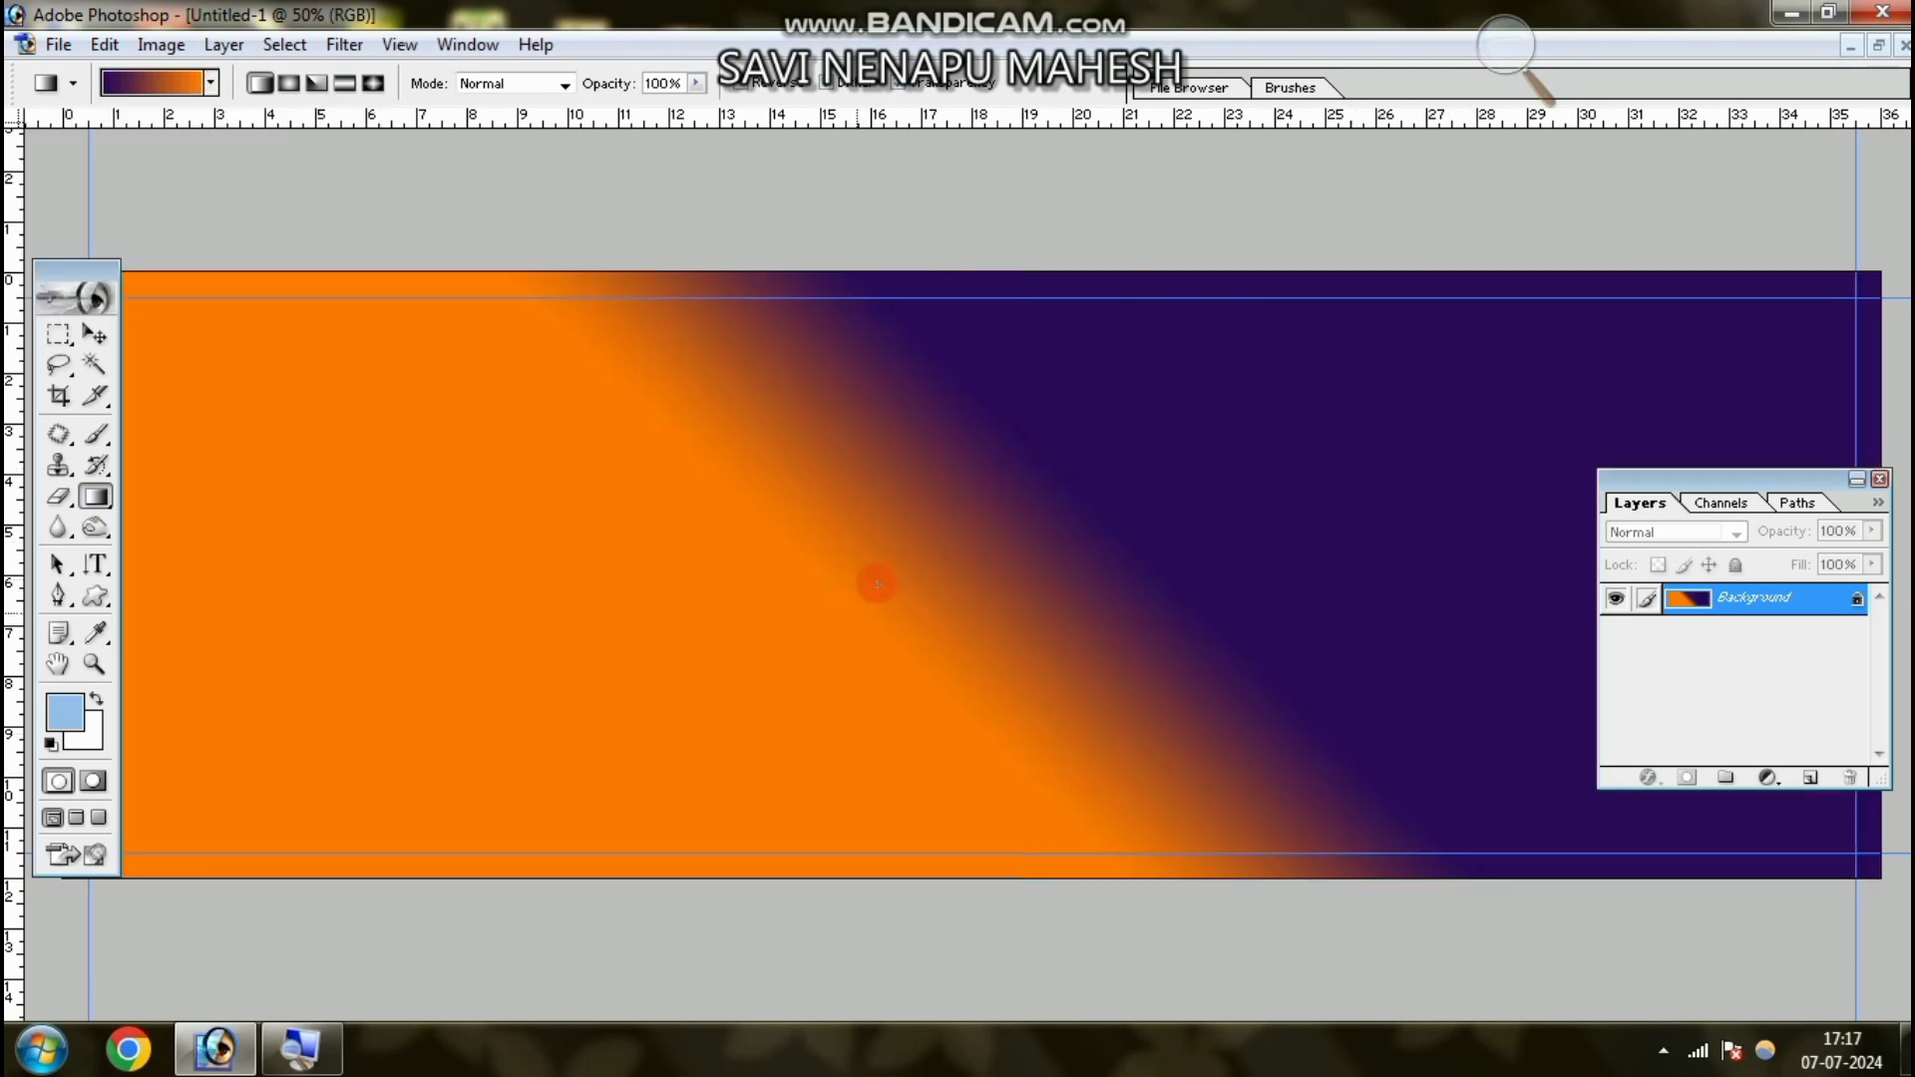
- Fill the background with the multicolour coral-to-green gradient, redrawing it until green covers the left and coral the right diagonally
left_click(211, 85)
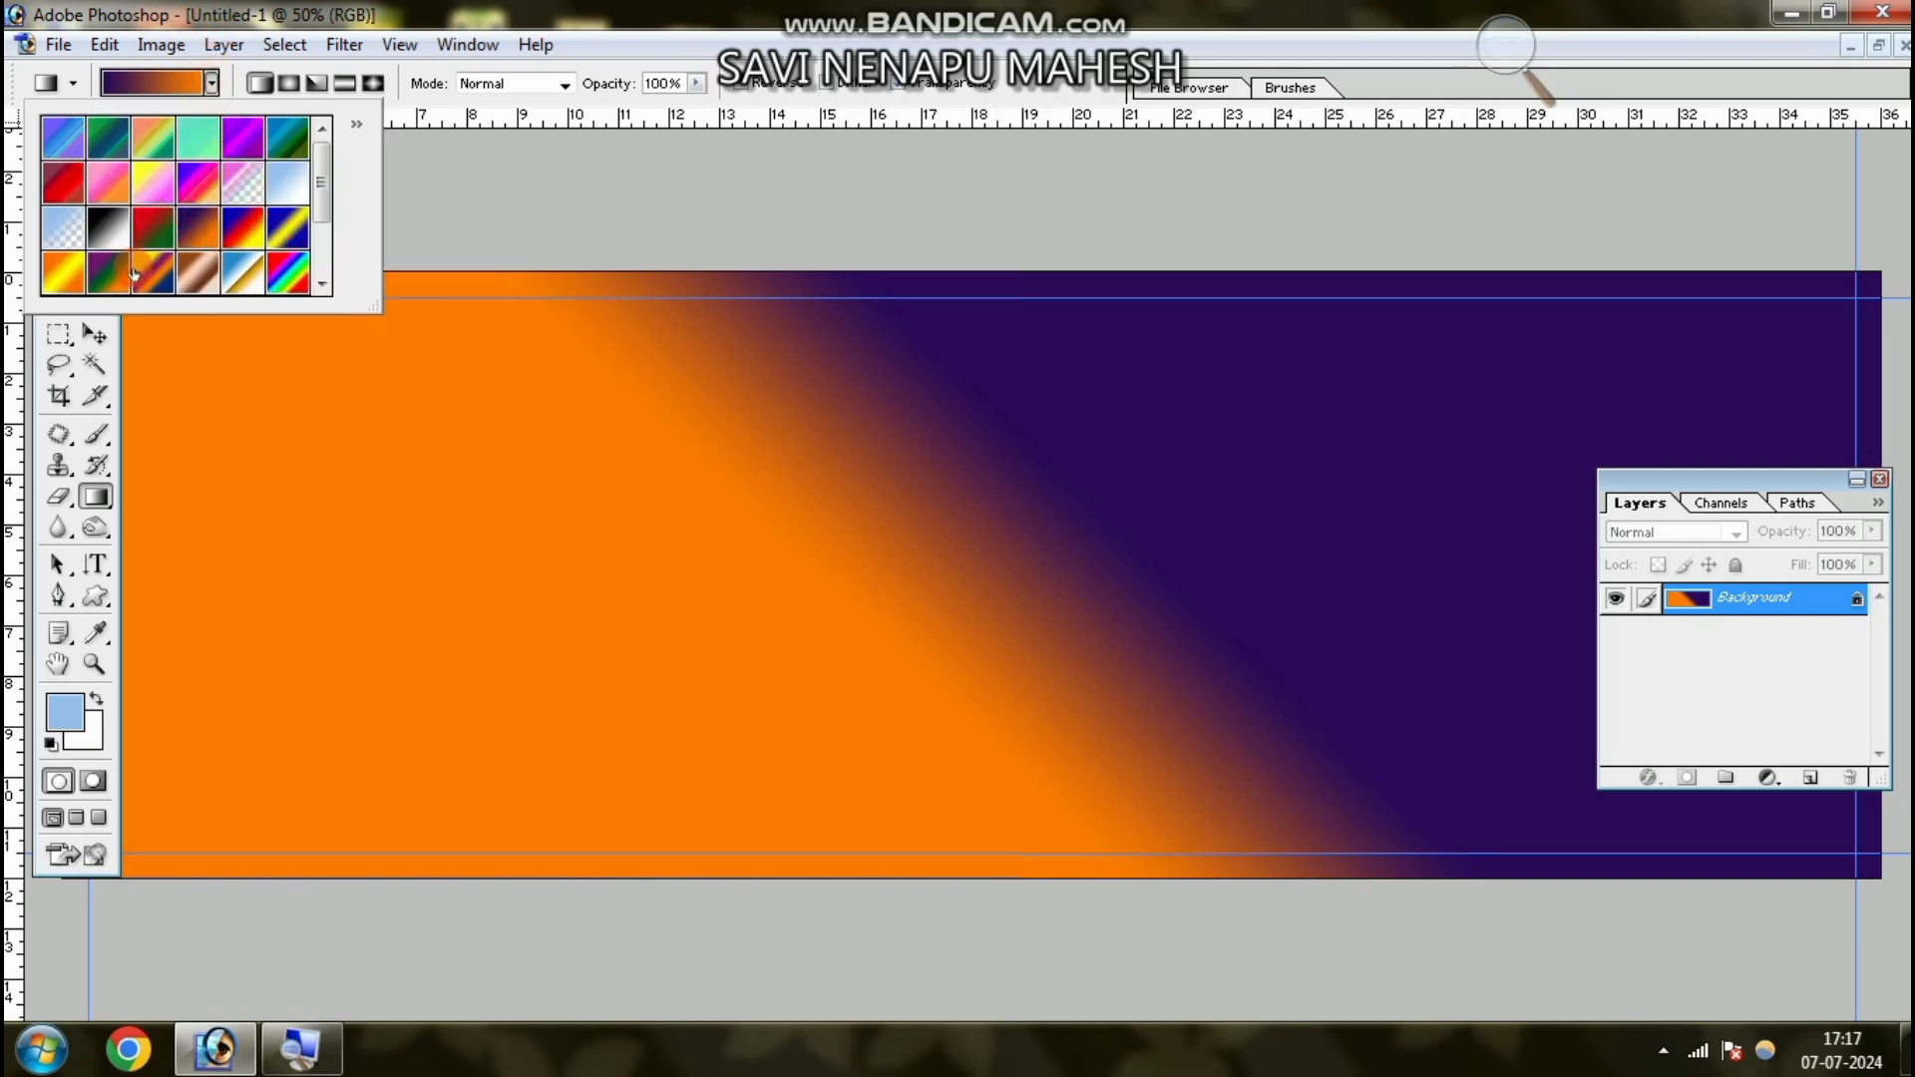
left_click(153, 136)
left_click(560, 295)
left_click_drag(560, 295, 1526, 769)
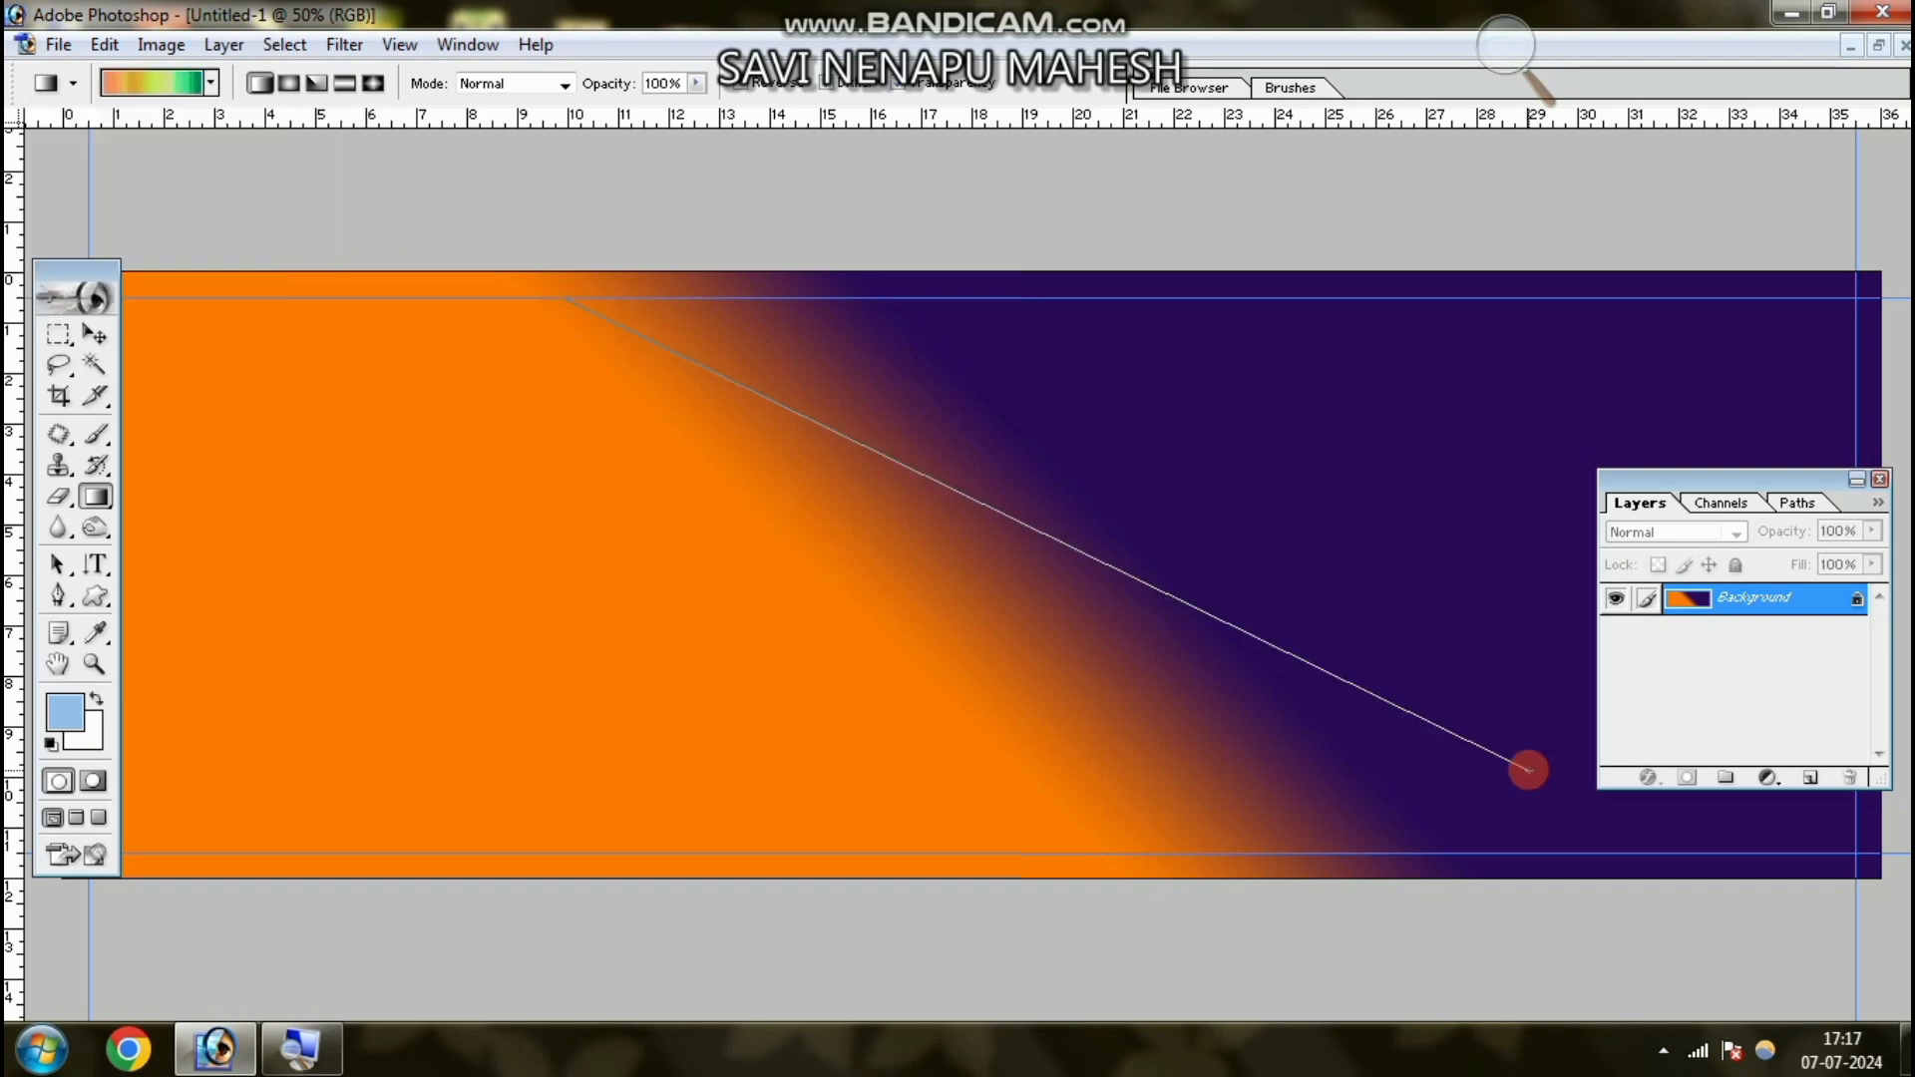
left_click_drag(780, 527, 1396, 764)
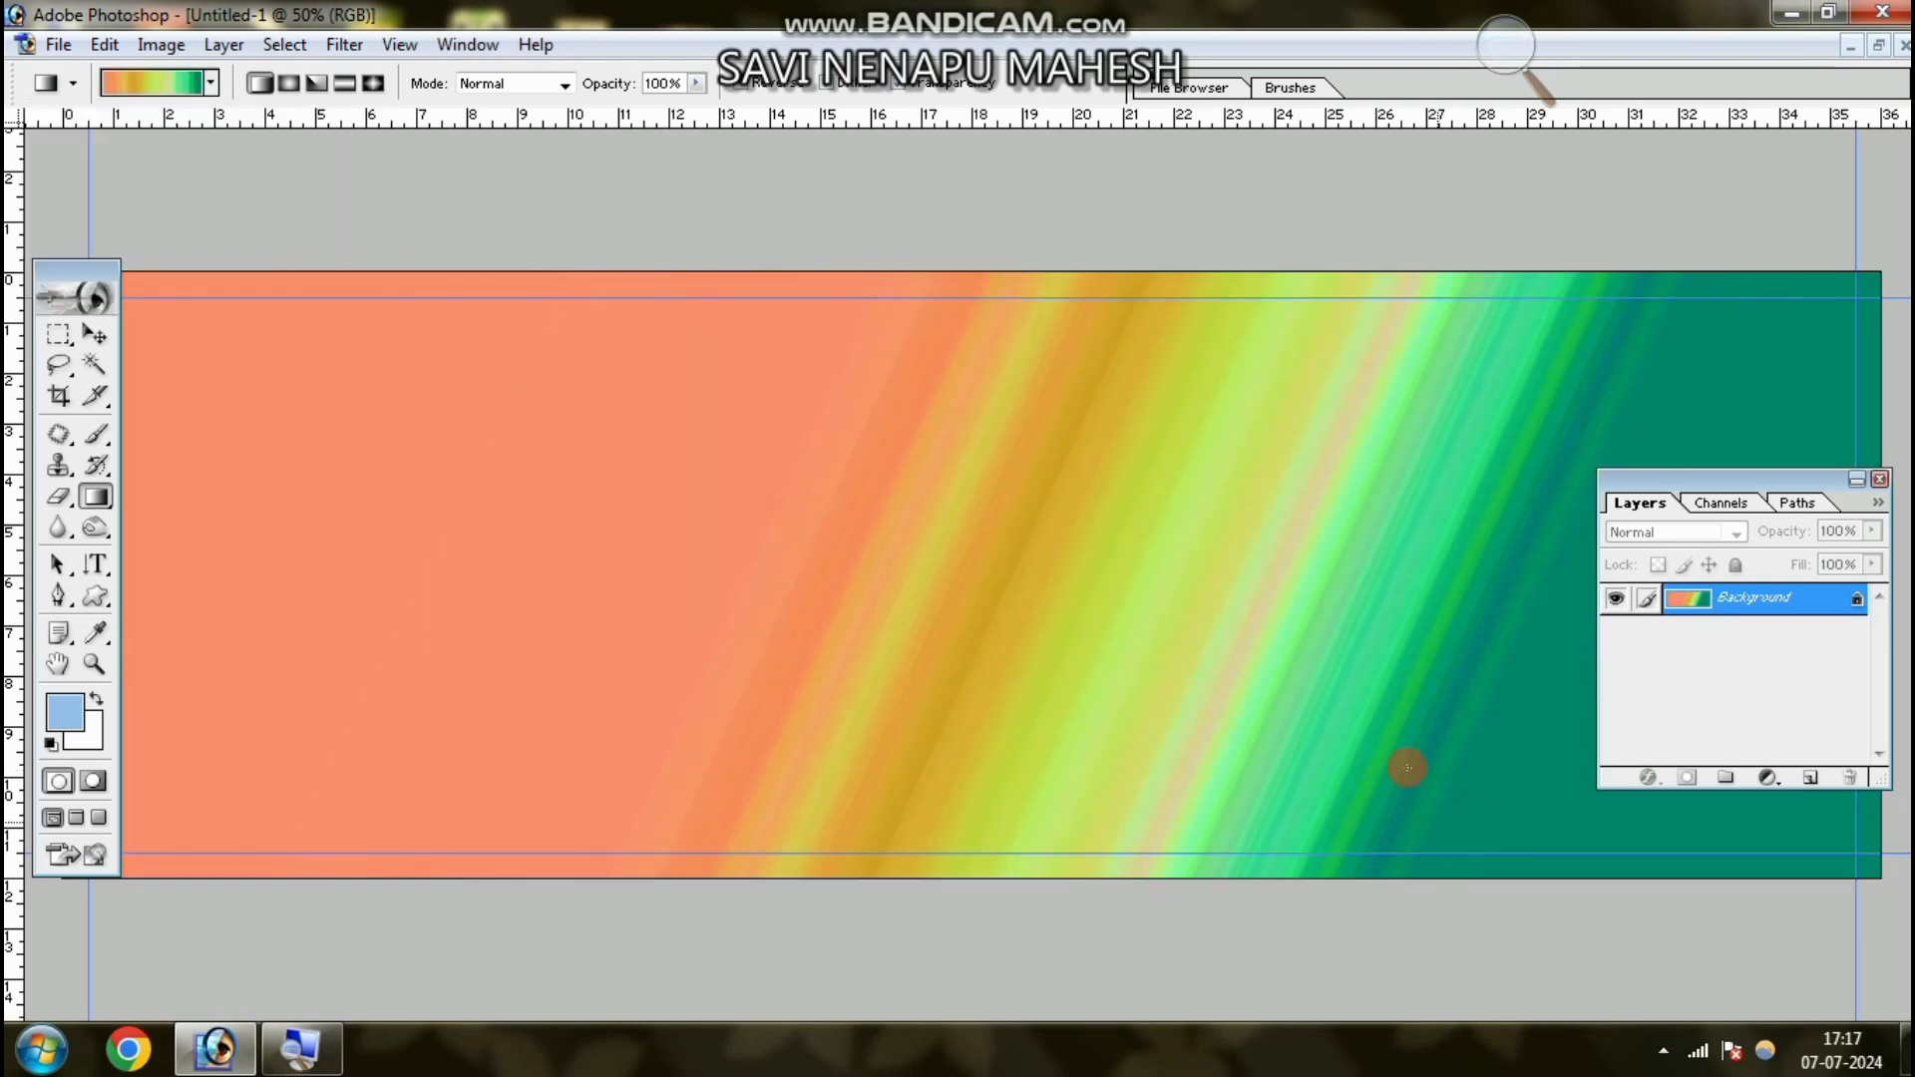
left_click_drag(1521, 476, 1040, 522)
left_click_drag(998, 325, 1283, 637)
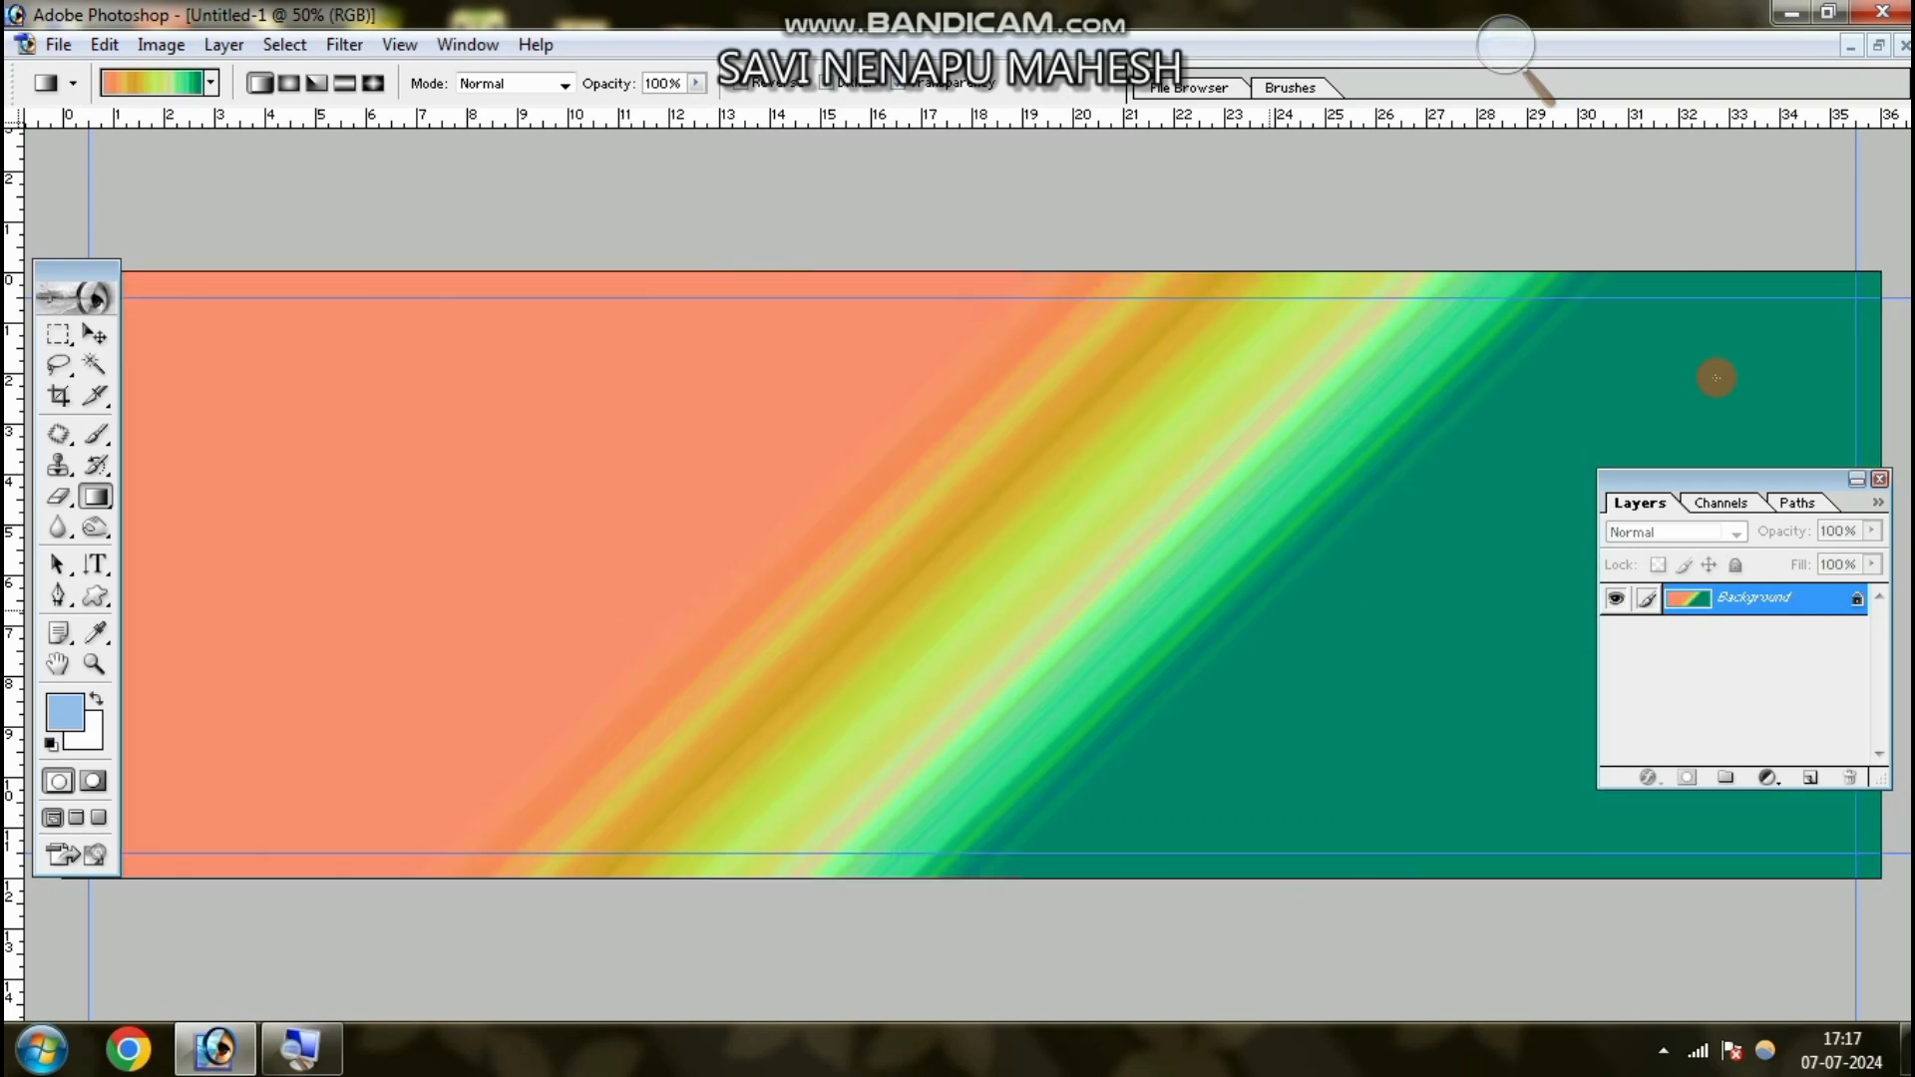
left_click_drag(1856, 290, 98, 763)
left_click_drag(806, 499, 640, 604)
left_click_drag(777, 556, 1180, 479)
left_click_drag(1030, 526, 1603, 413)
left_click_drag(1197, 627, 955, 726)
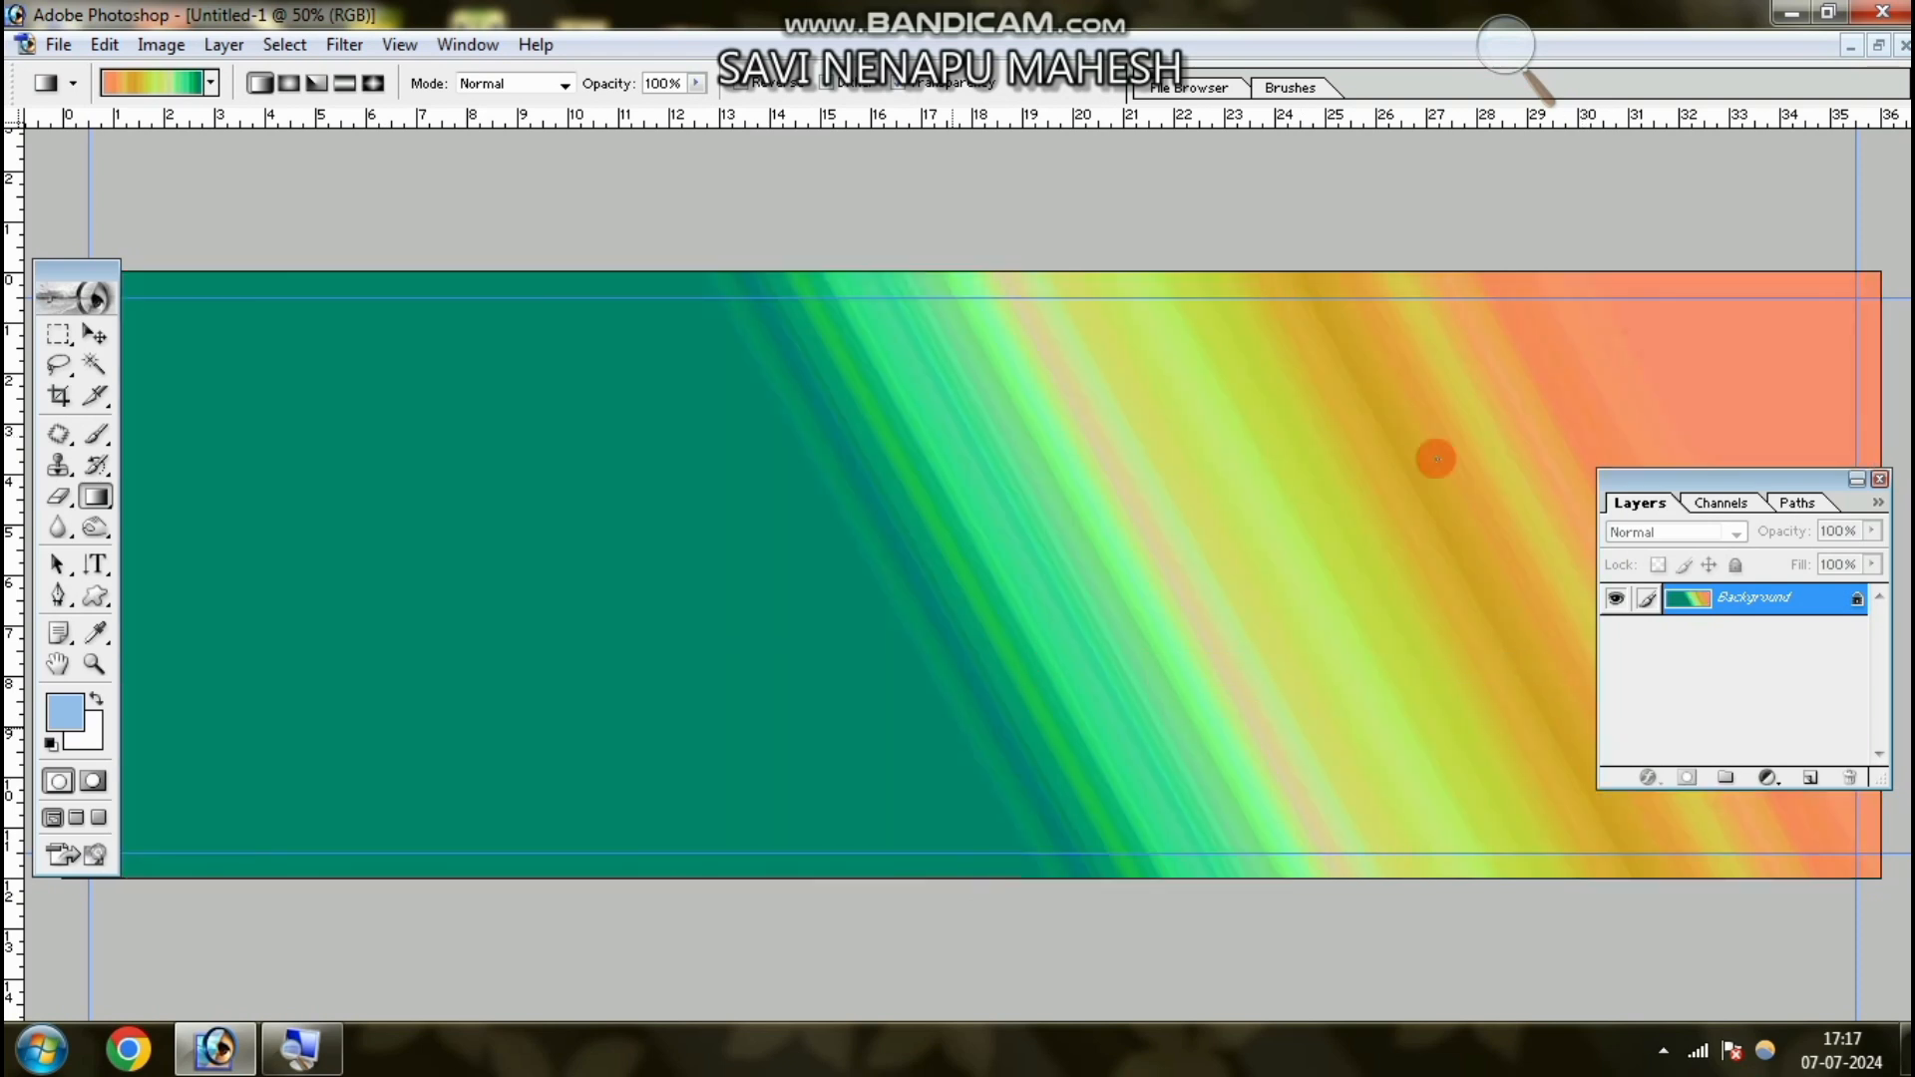
left_click(97, 361)
left_click(95, 336)
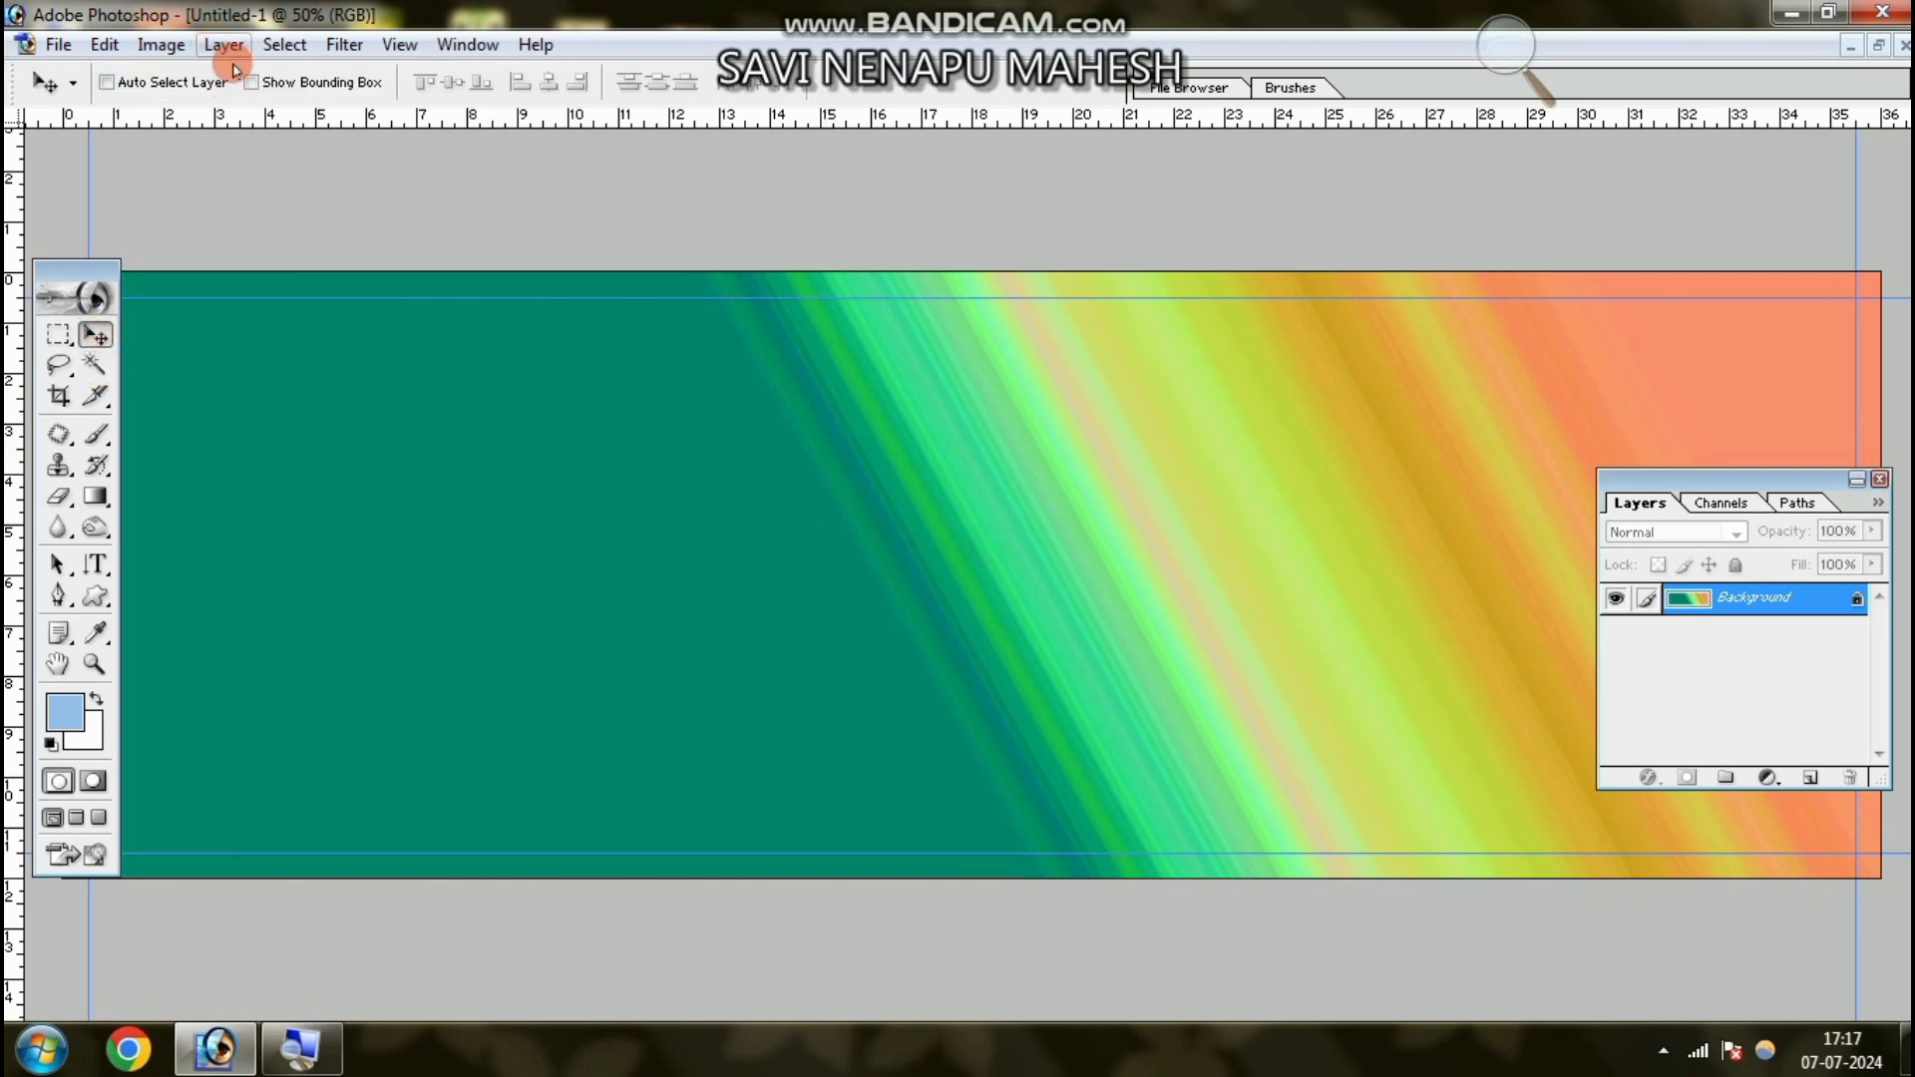
- Apply the Craquelure texture filter to the background with the crack spacing reduced to about its minimum
left_click(344, 44)
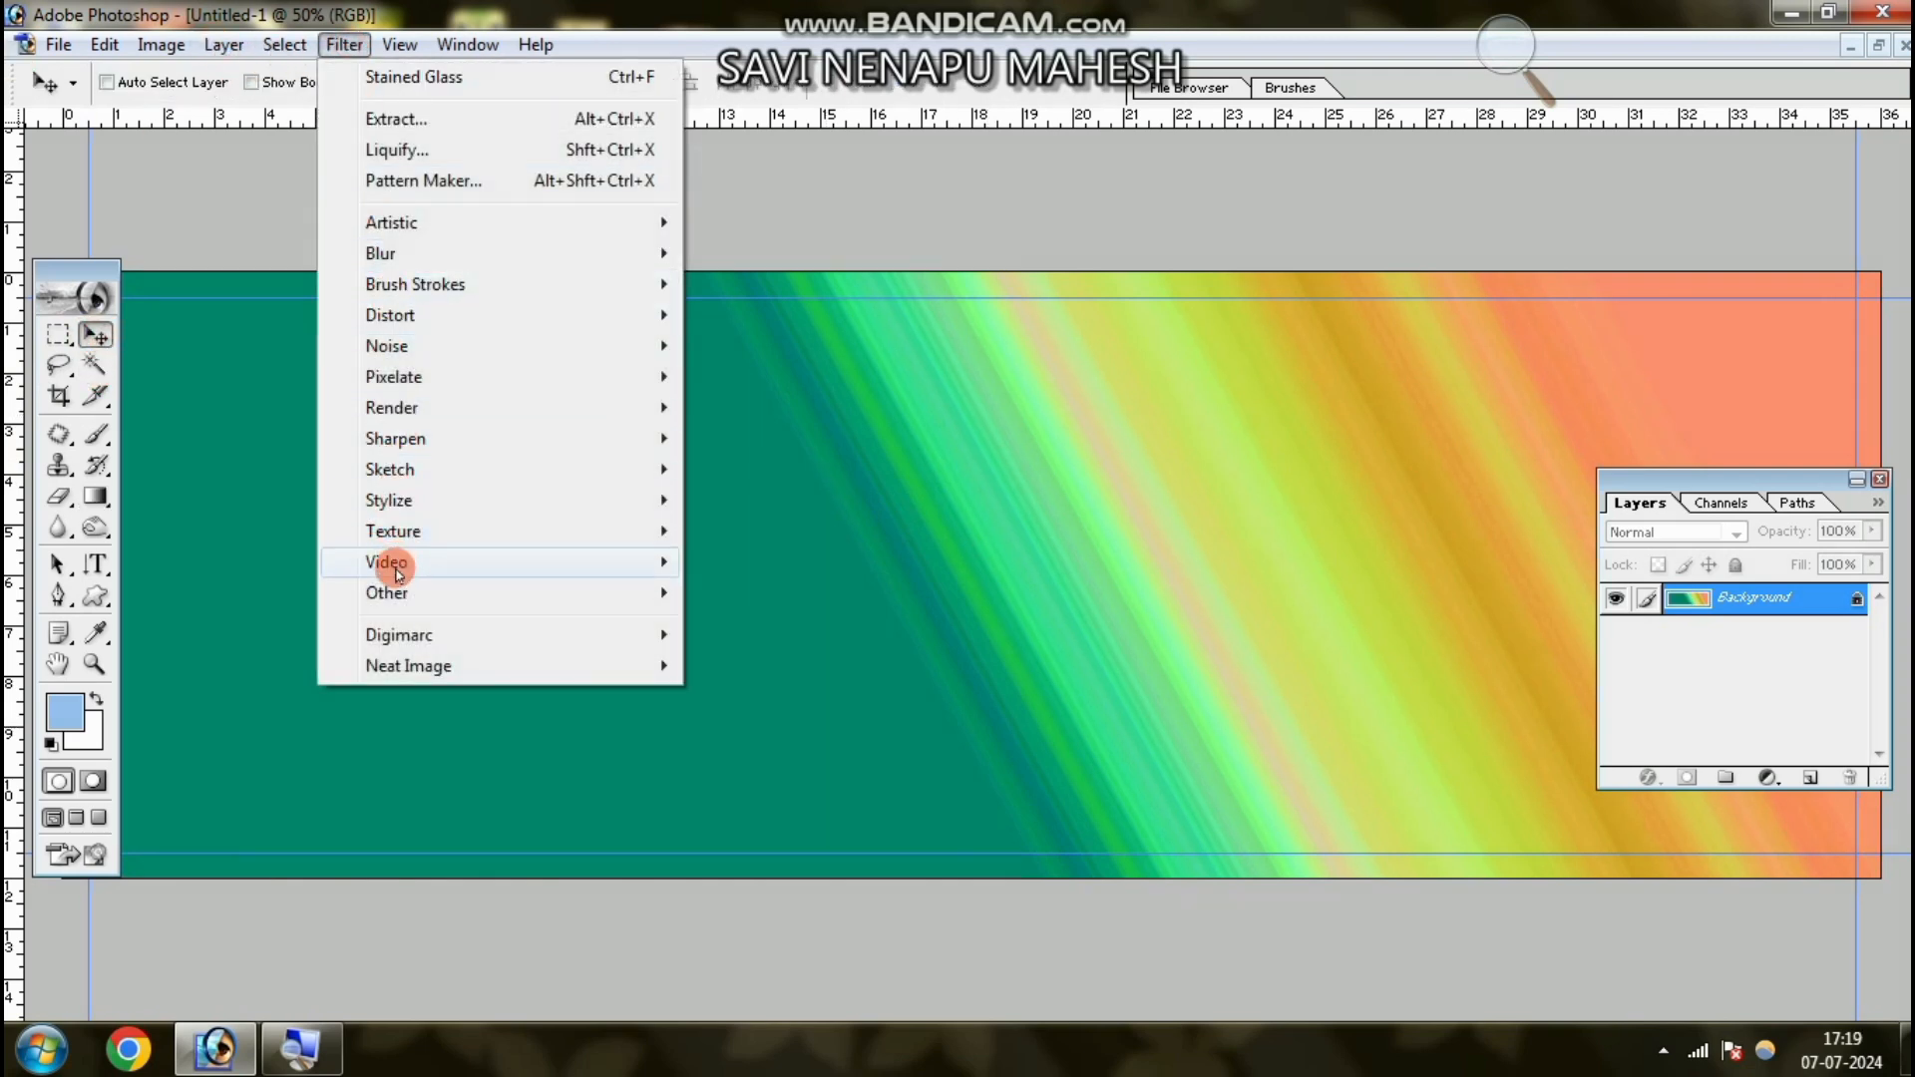
mouse_move(588, 530)
left_click(743, 532)
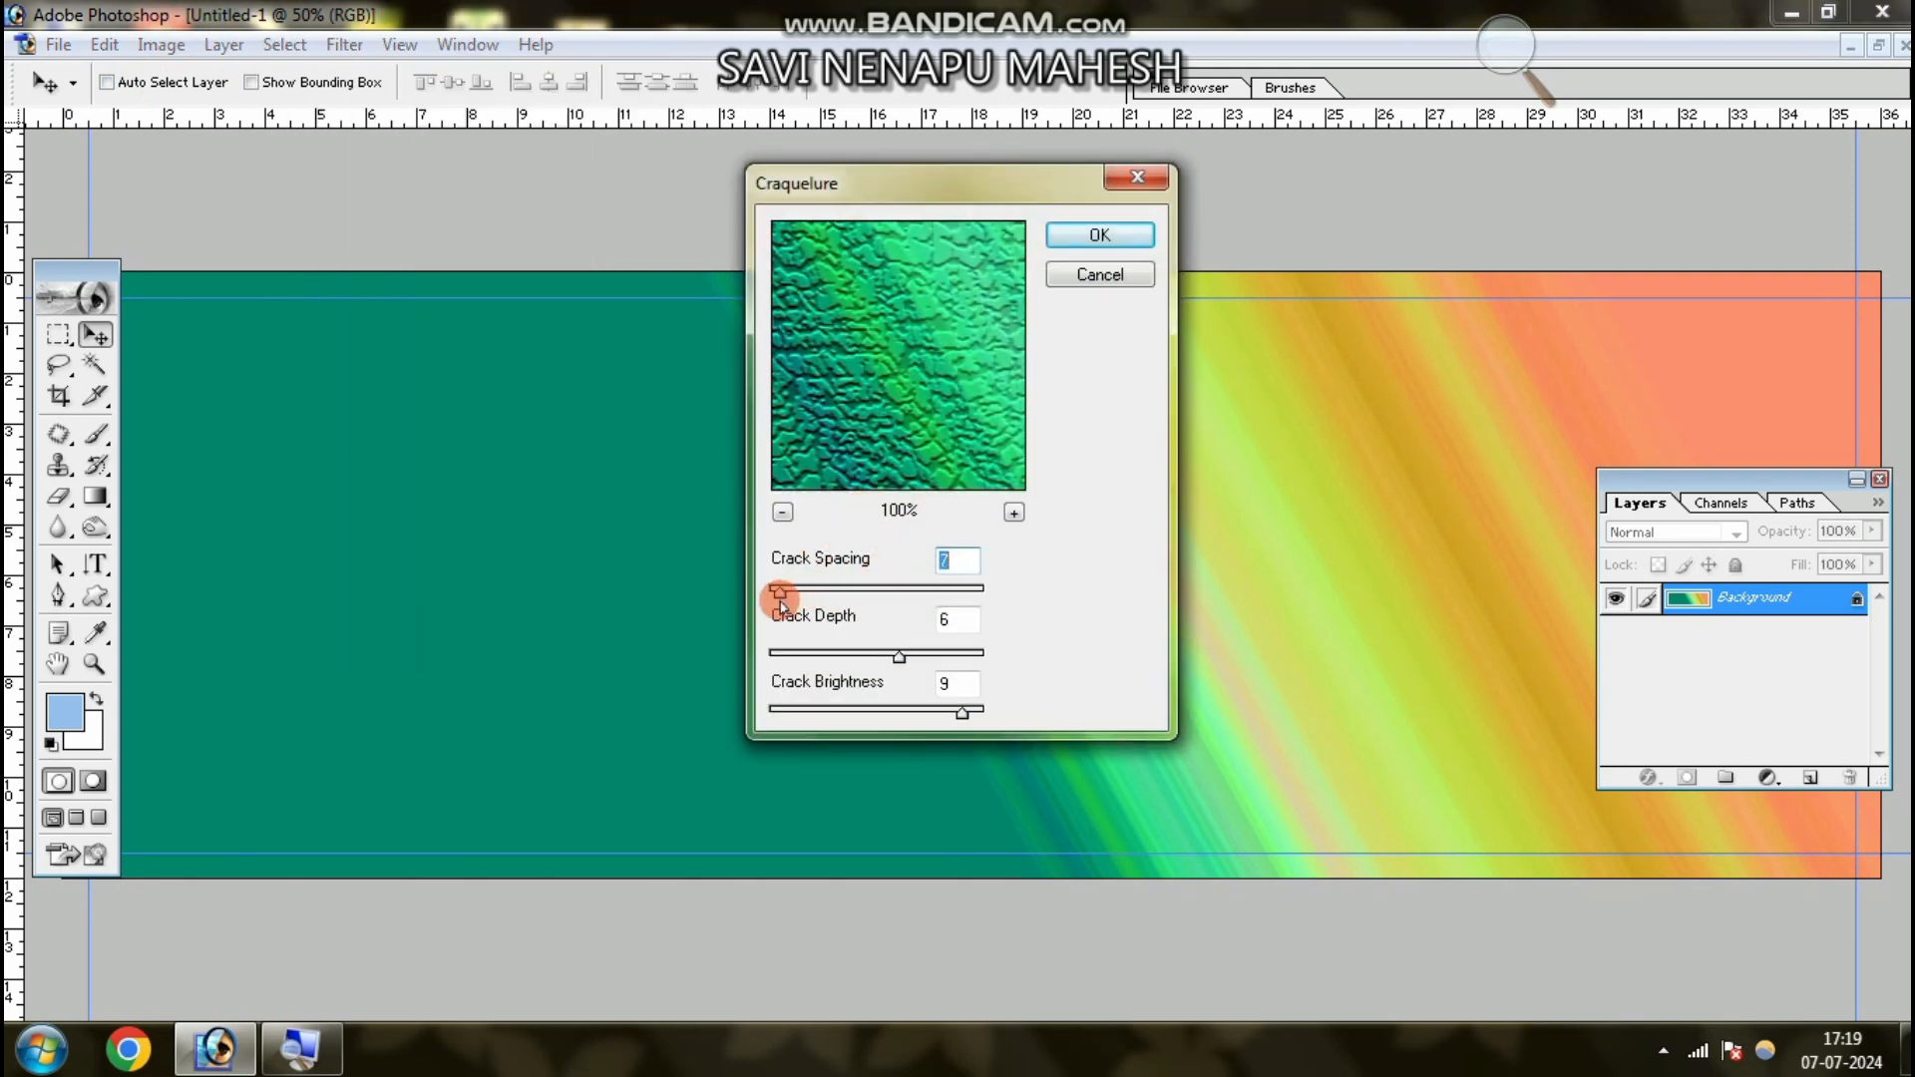
left_click_drag(779, 596, 775, 596)
left_click(1095, 236)
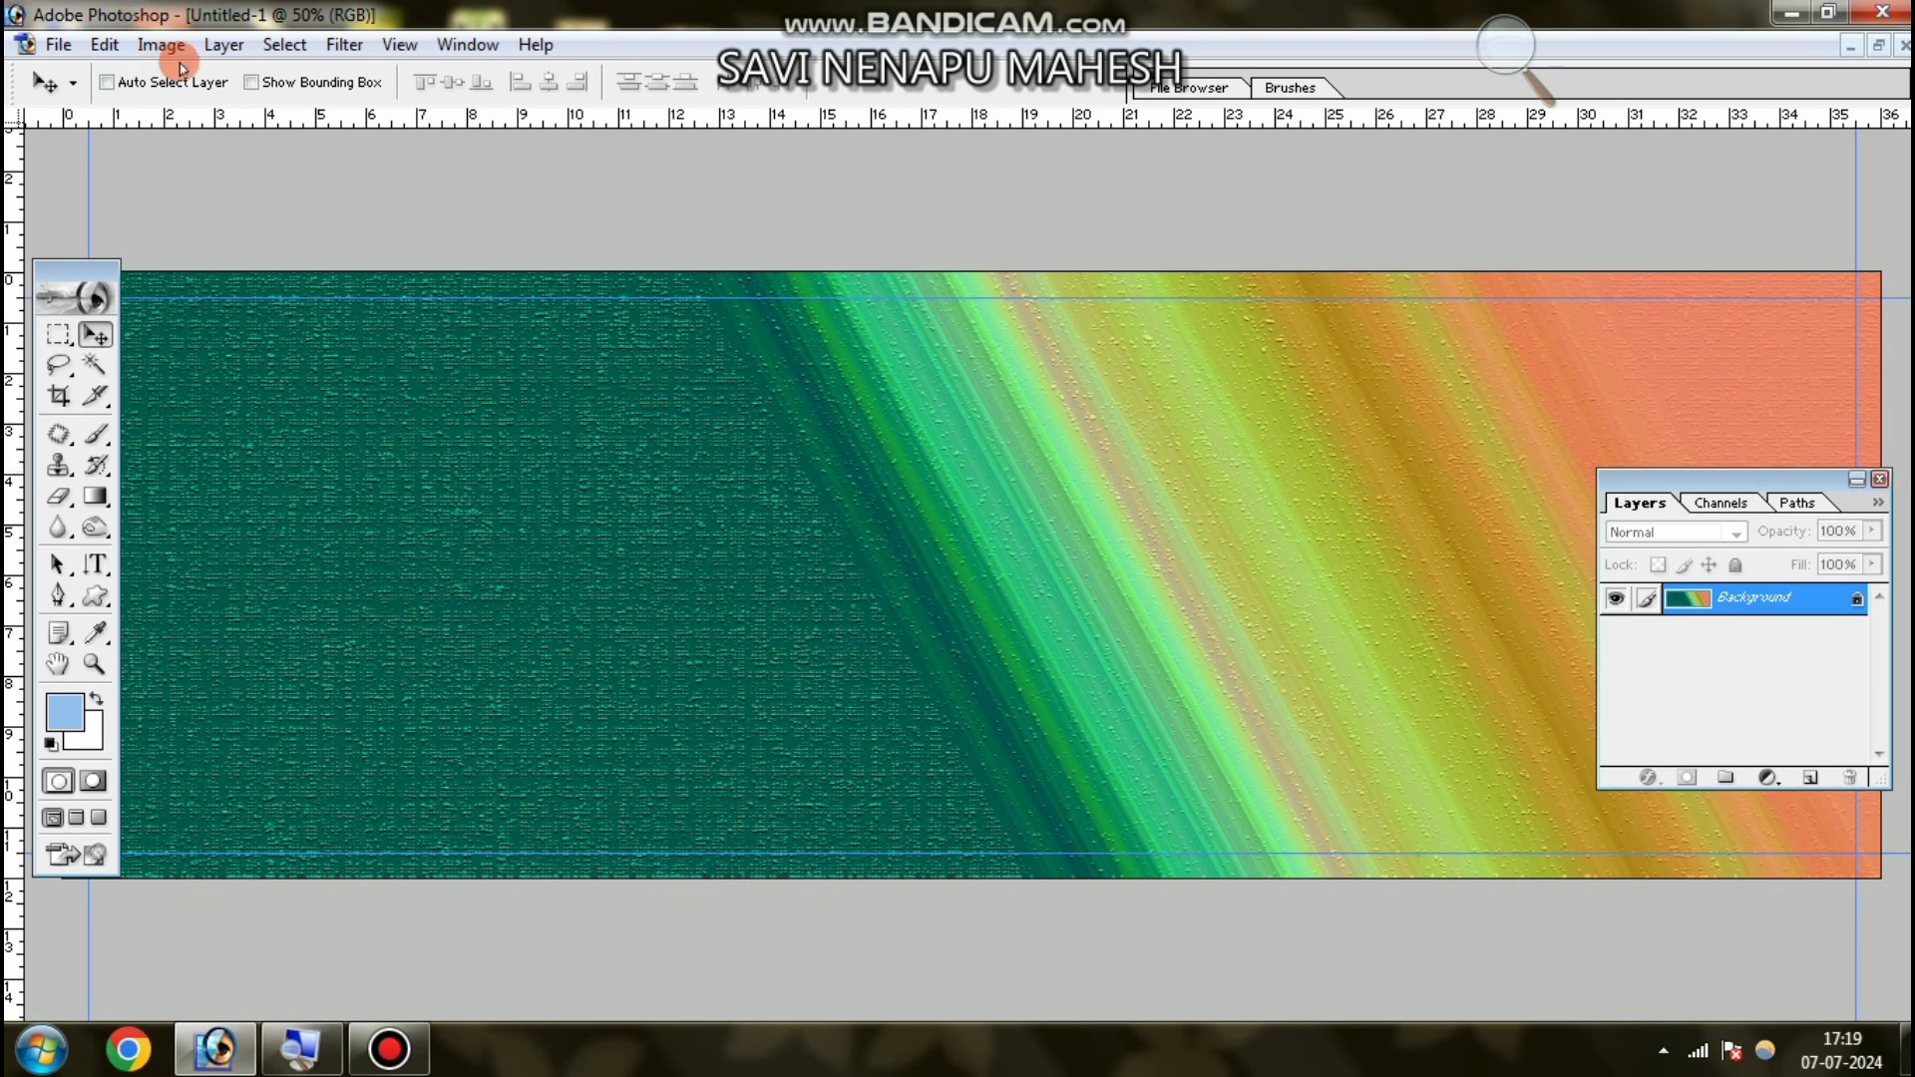
- Apply a Gaussian Blur to the textured background with the radius reduced to about its minimum
left_click(344, 45)
mouse_move(414, 253)
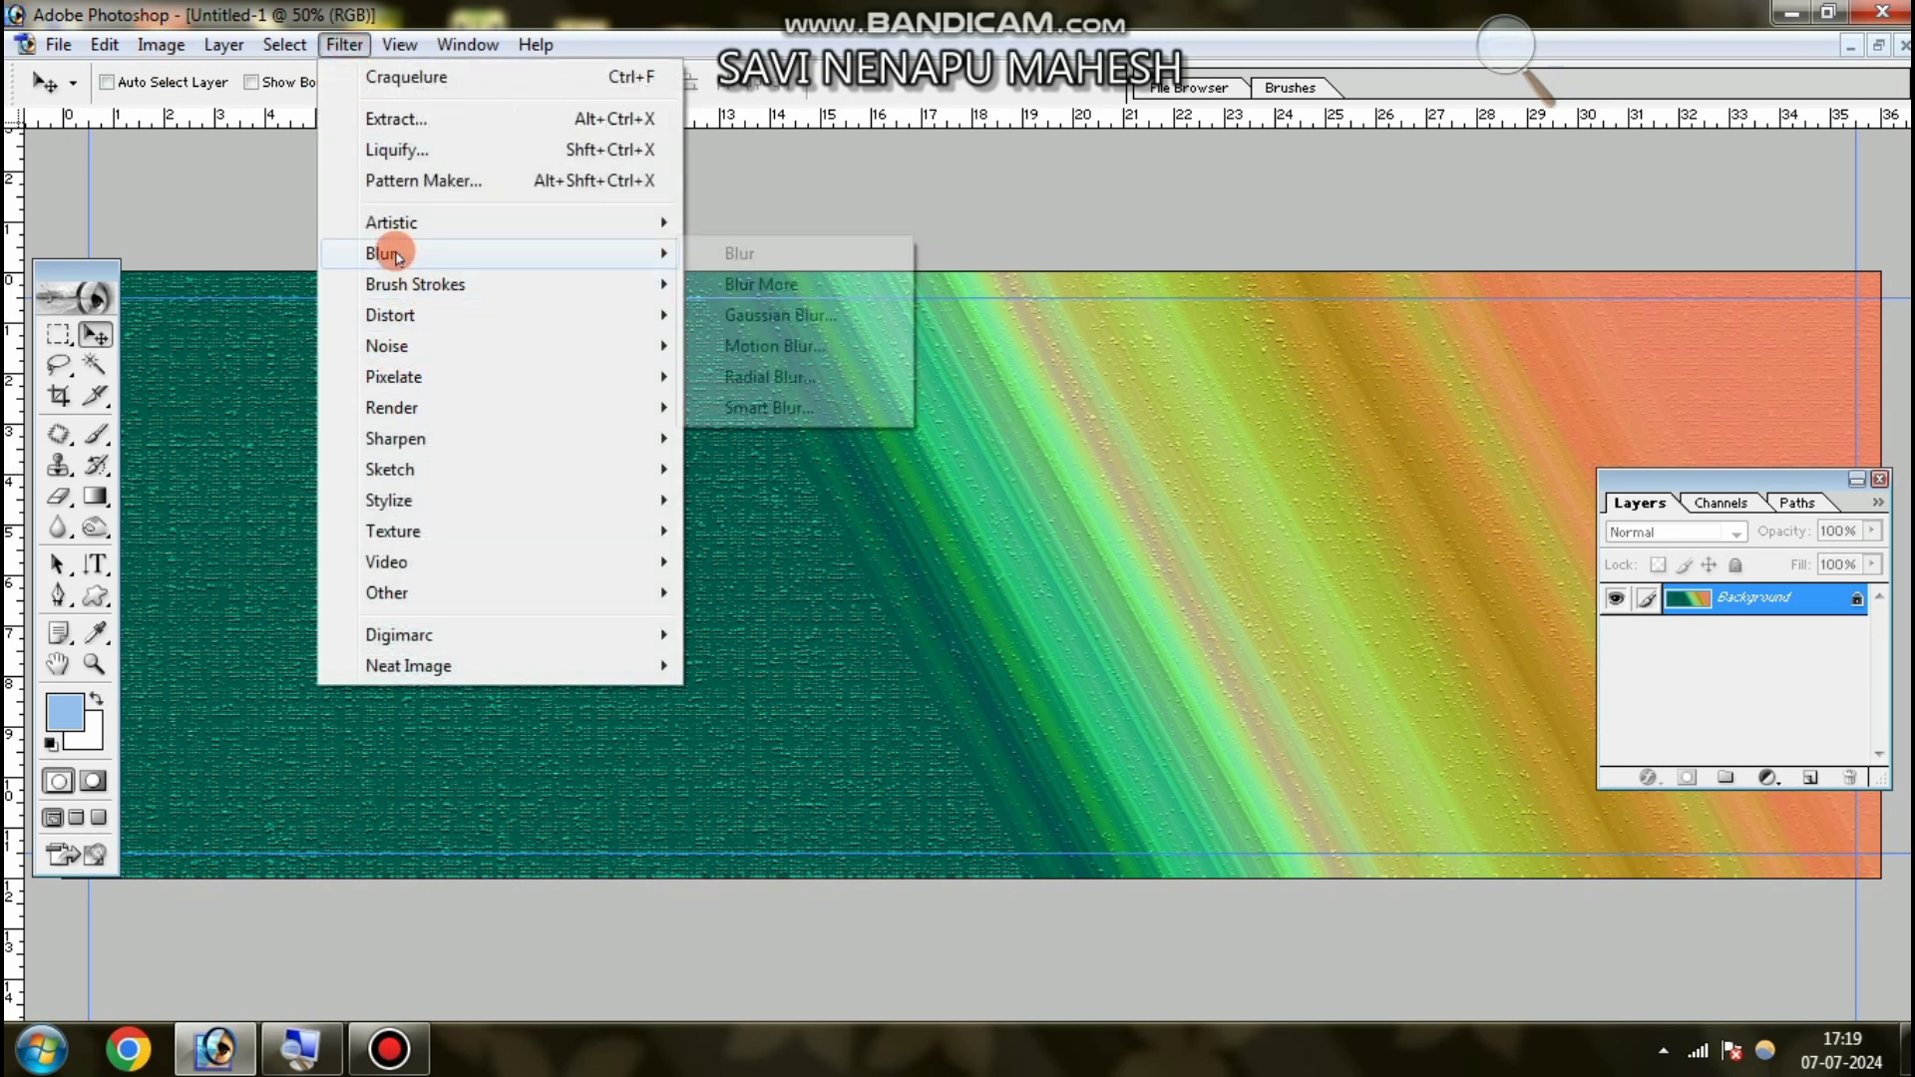
left_click(795, 316)
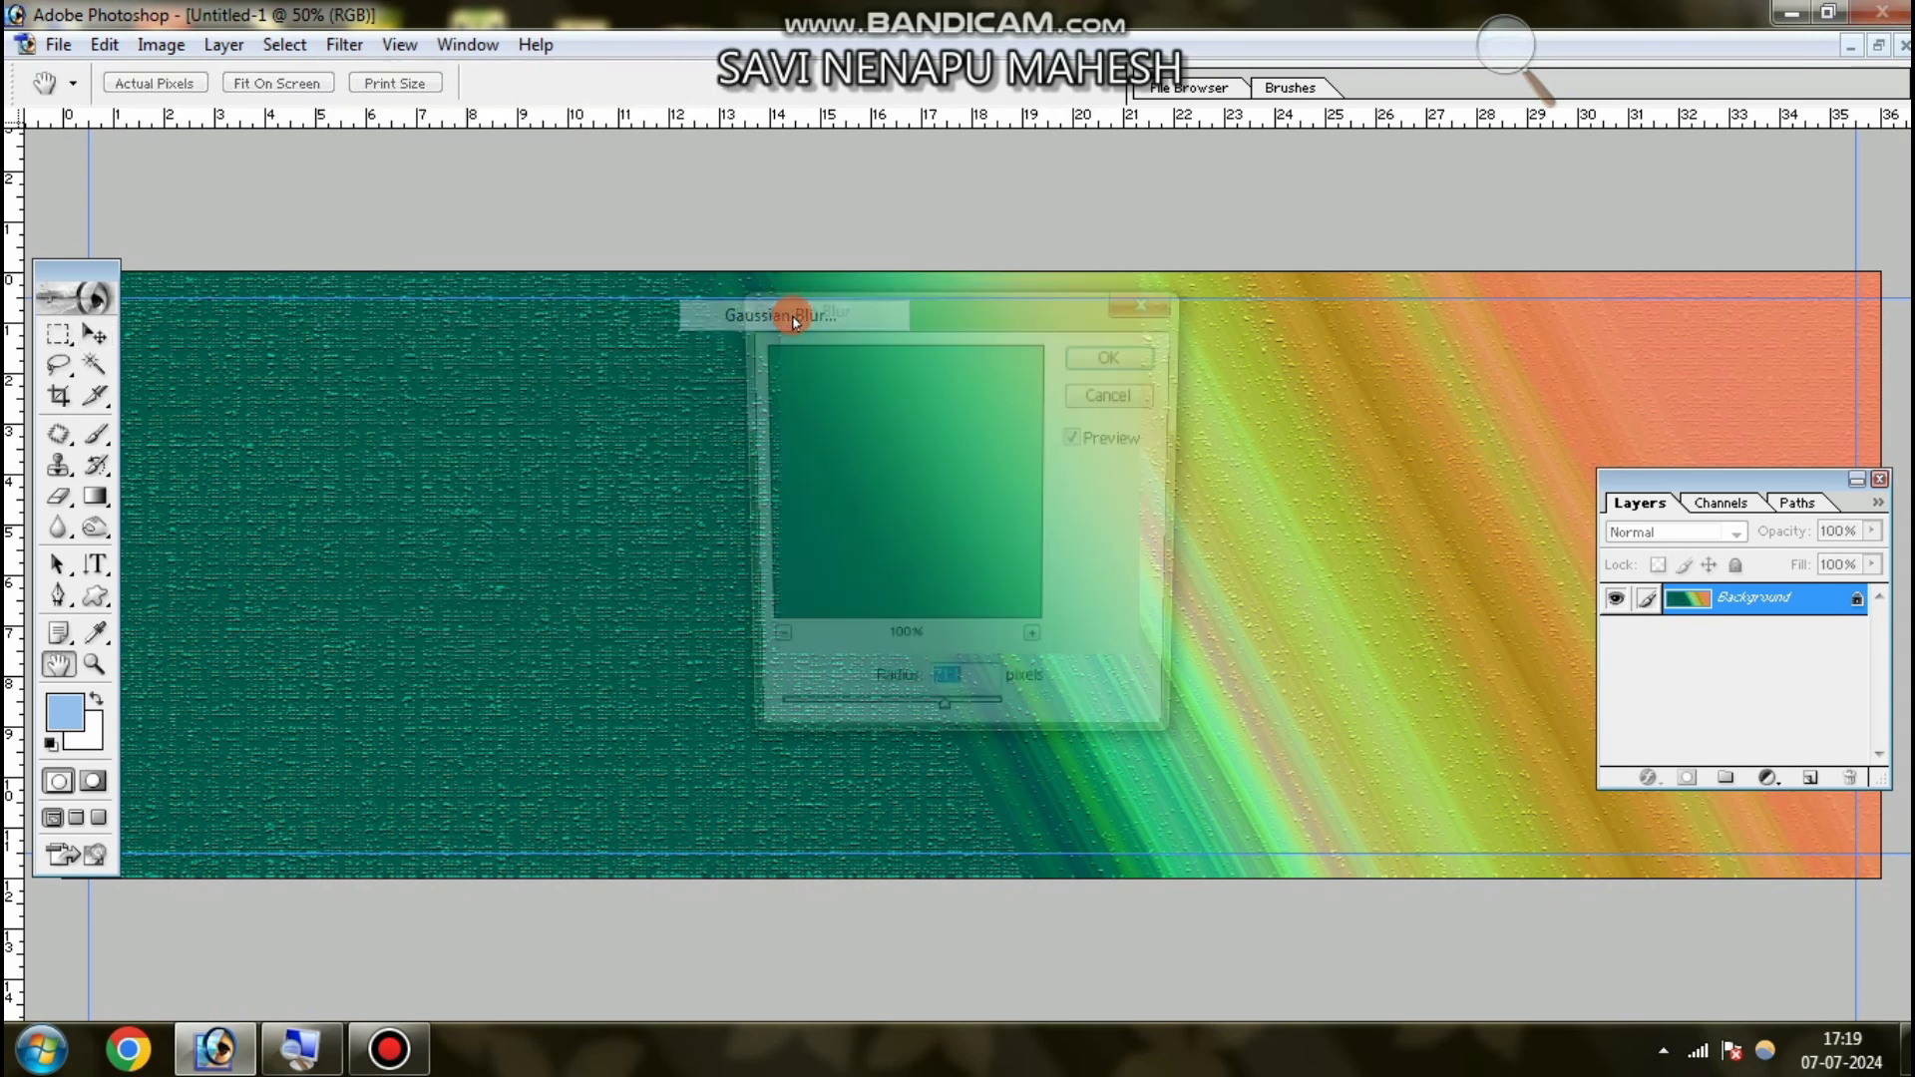
left_click_drag(943, 727, 781, 731)
key("Return")
key("v")
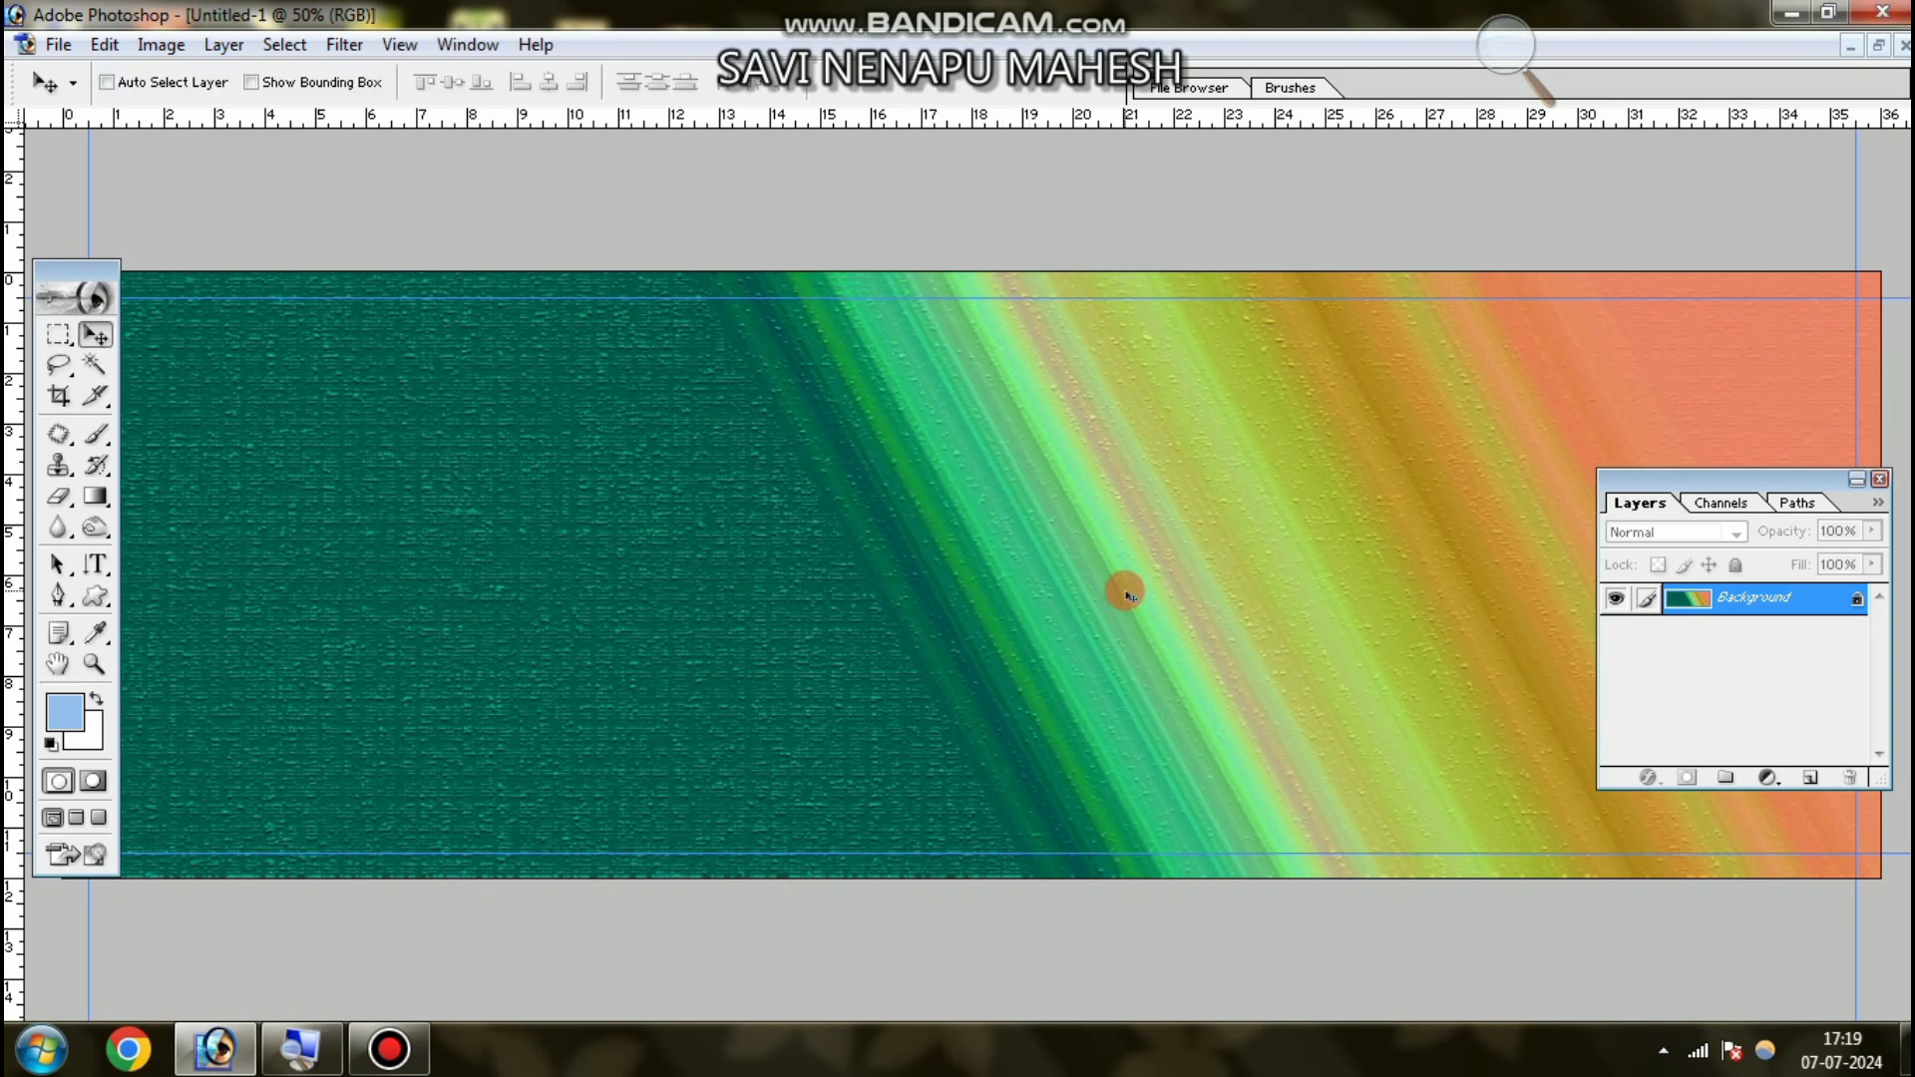
- Place two vertical guides either side of the document's centre, at about 17.6 and 18.4 inches
key("z")
left_click(982, 203)
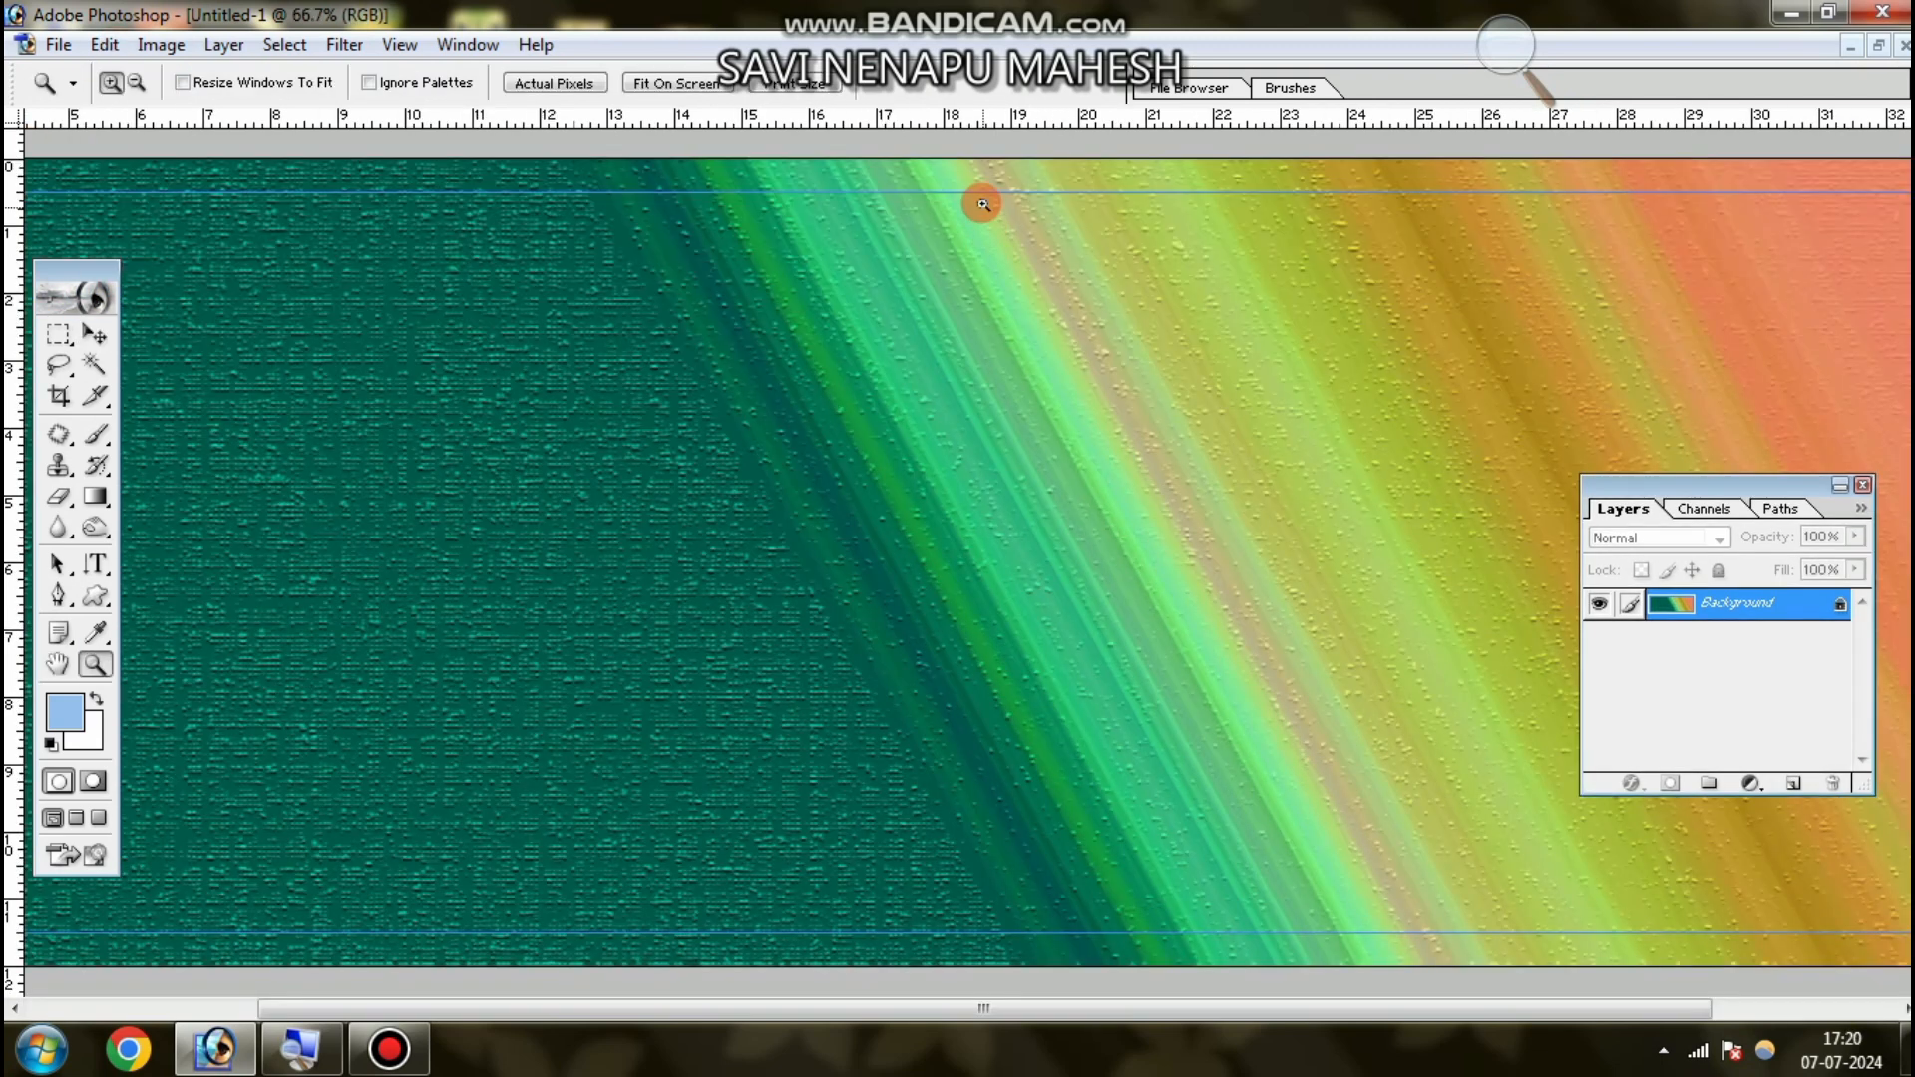
left_click(117, 337)
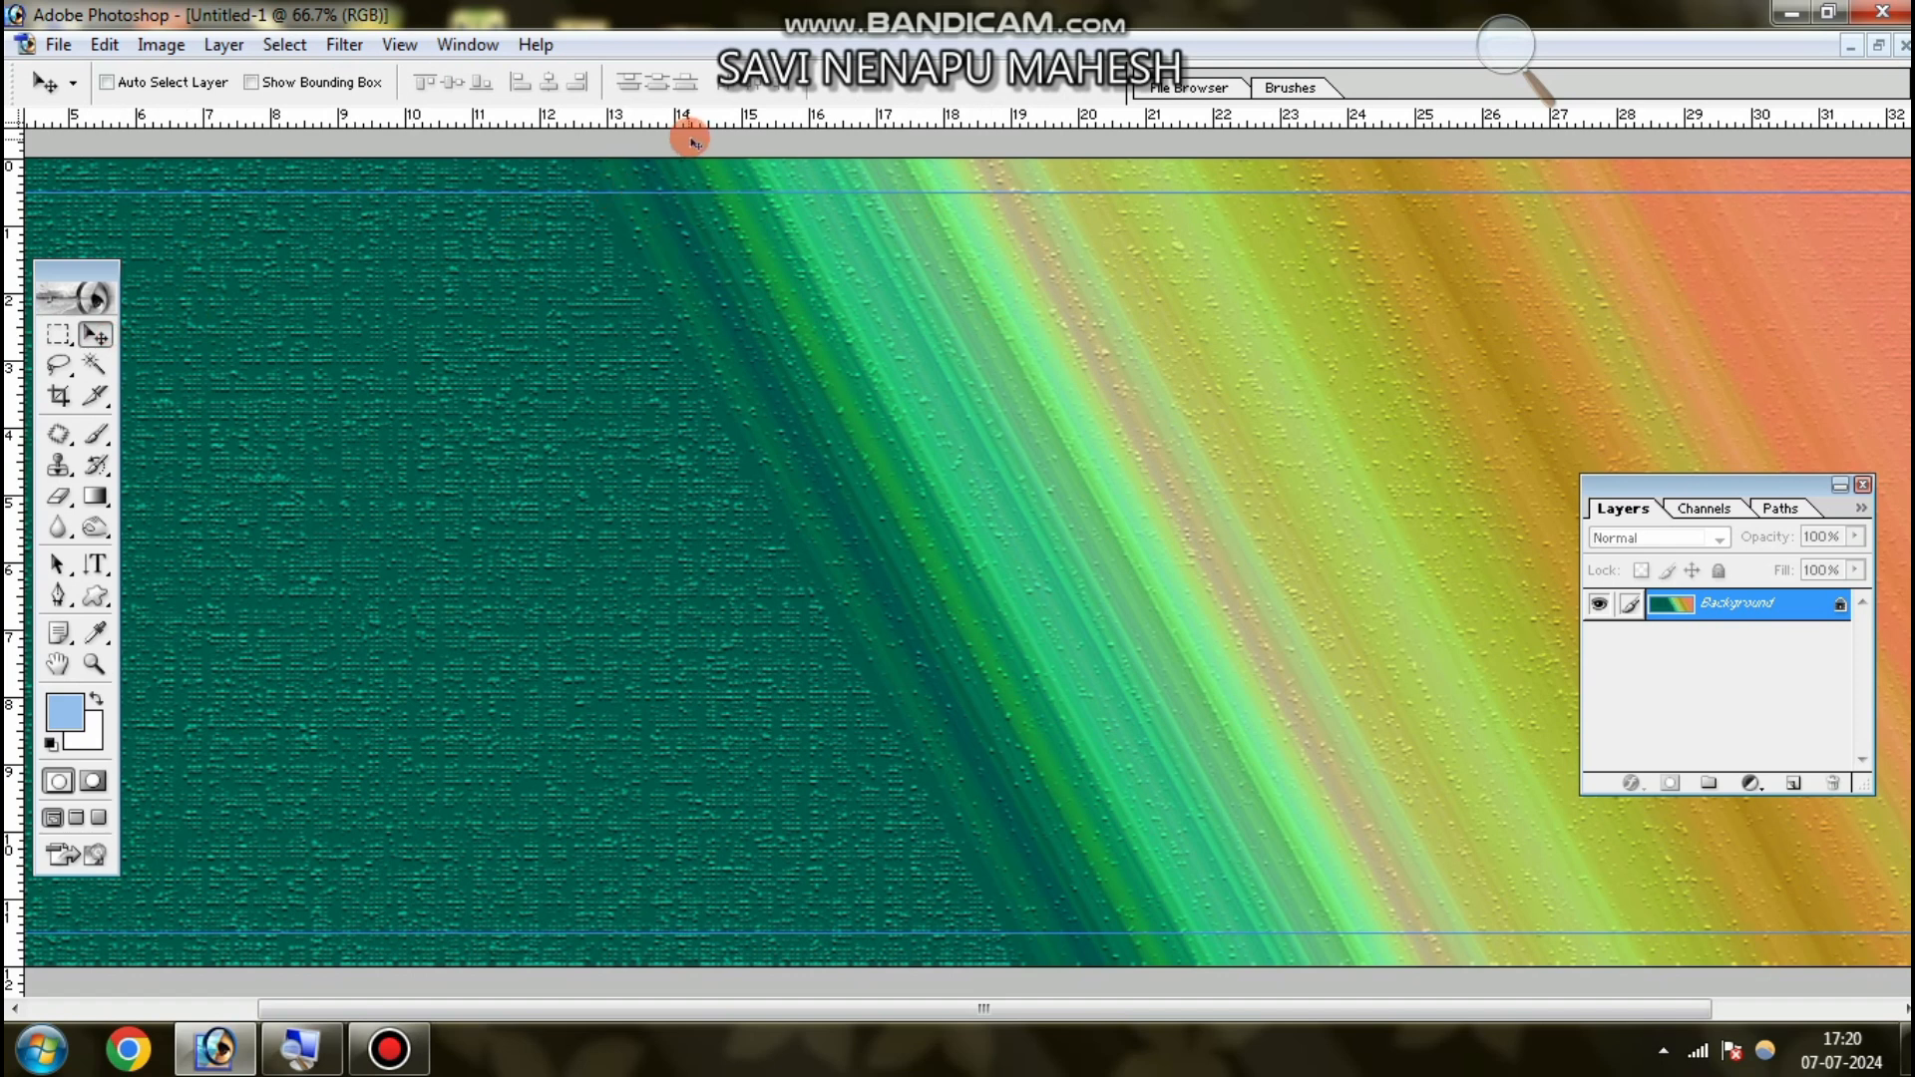
right_click(864, 118)
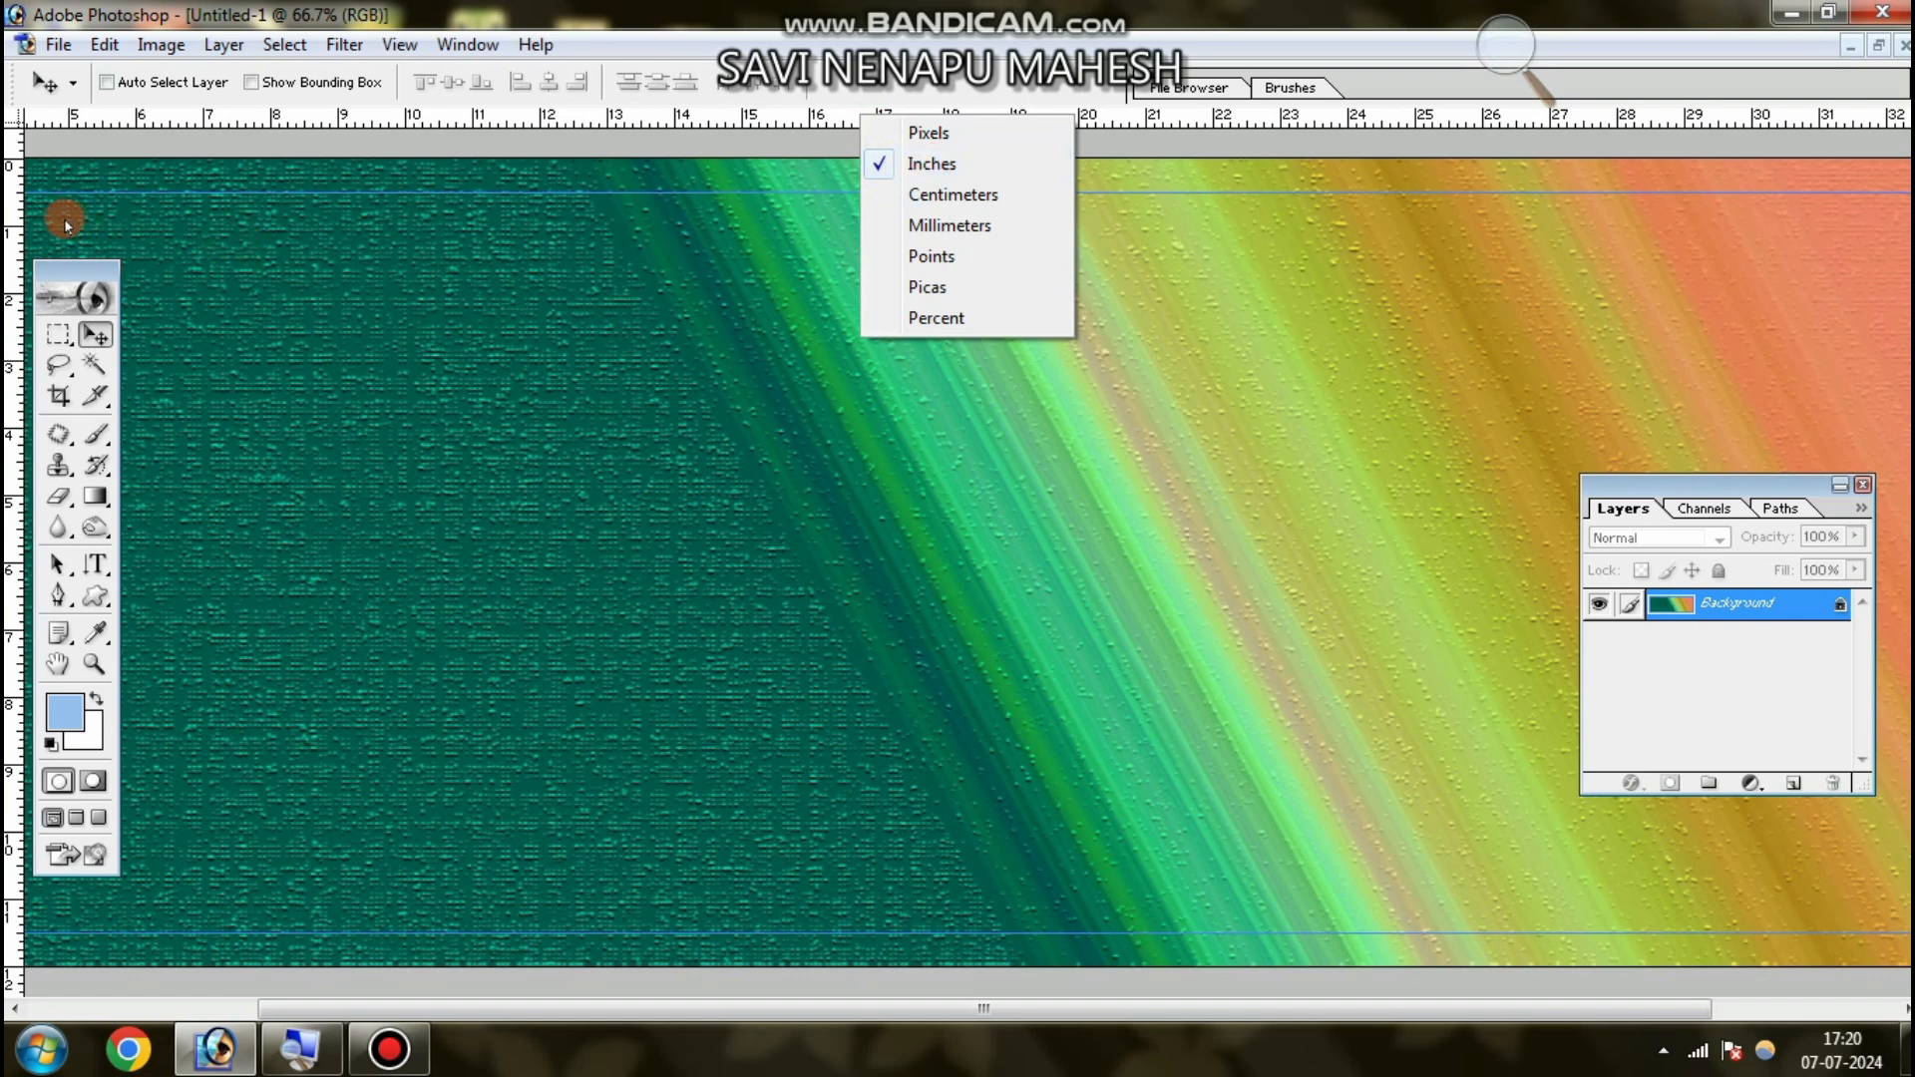
left_click(24, 212)
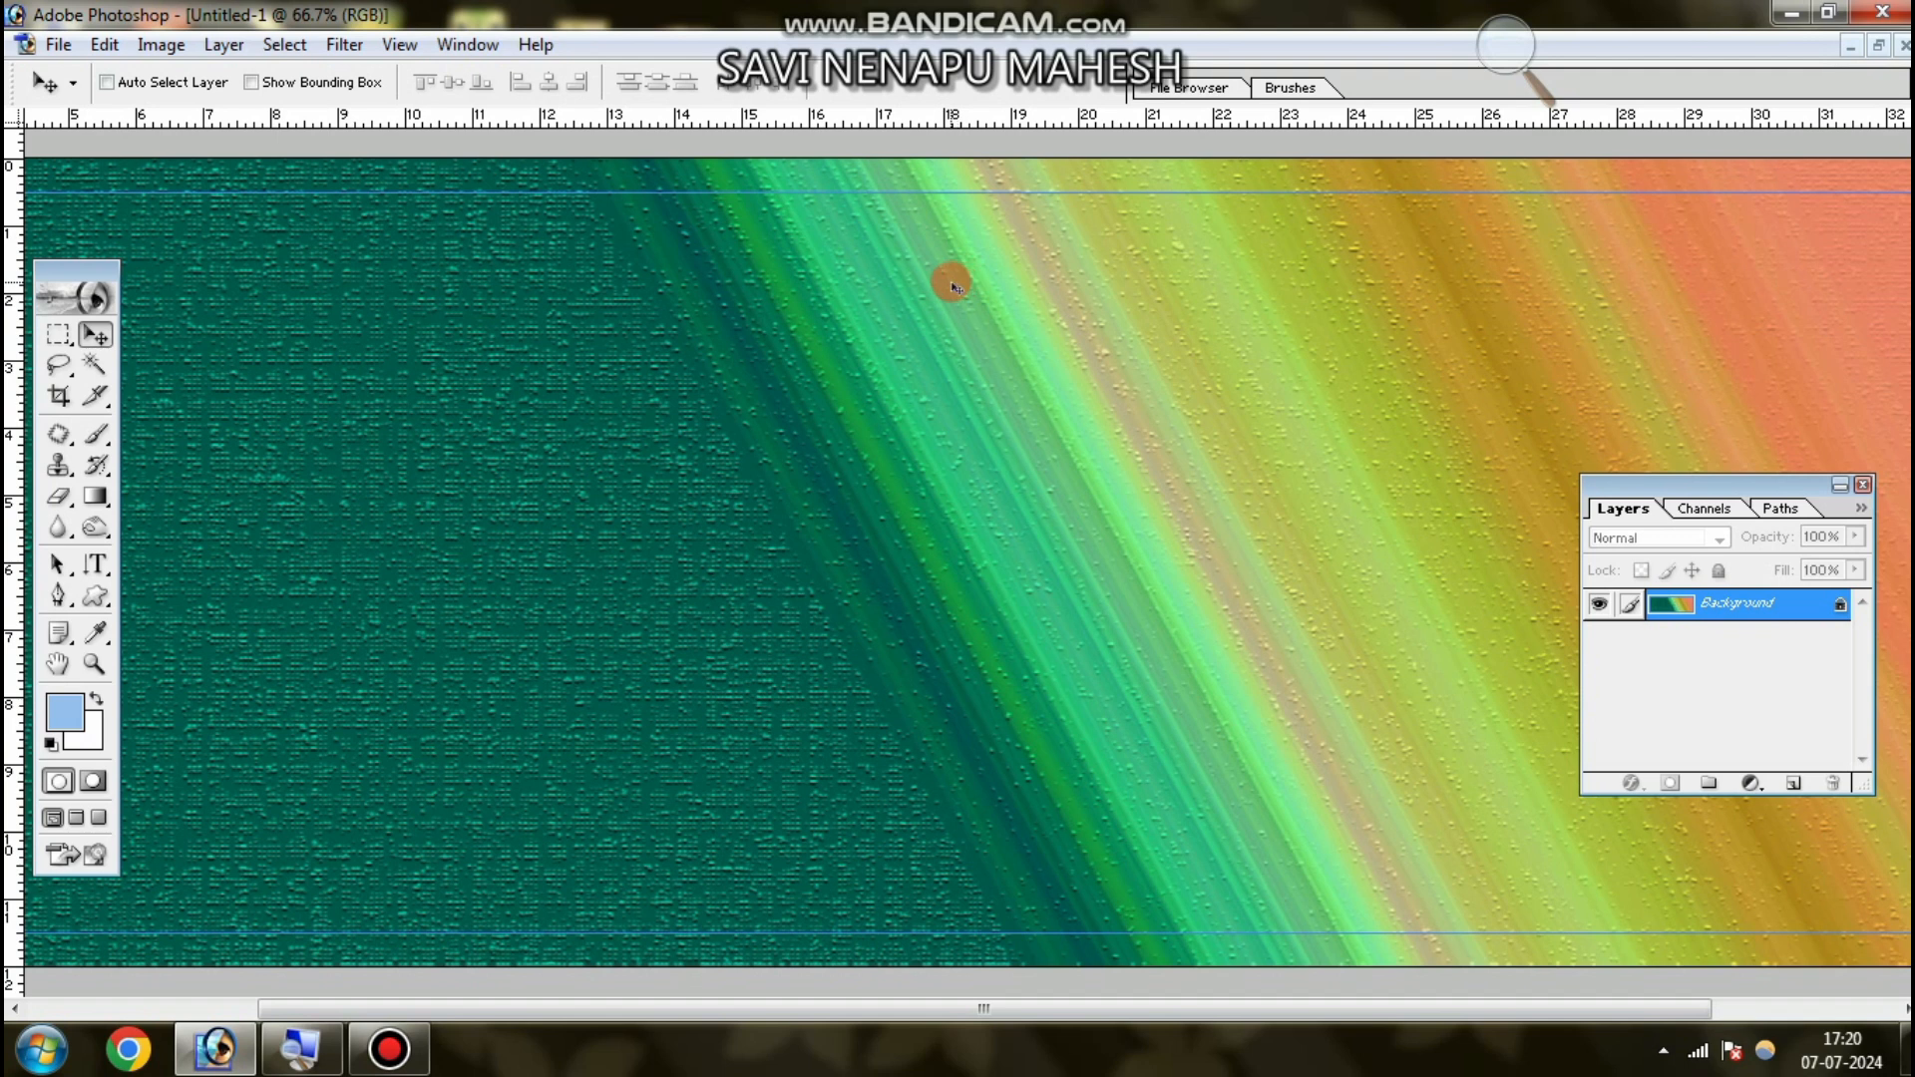
key("z")
key("ctrl+minus")
left_click_drag(21, 205, 985, 355)
key("v")
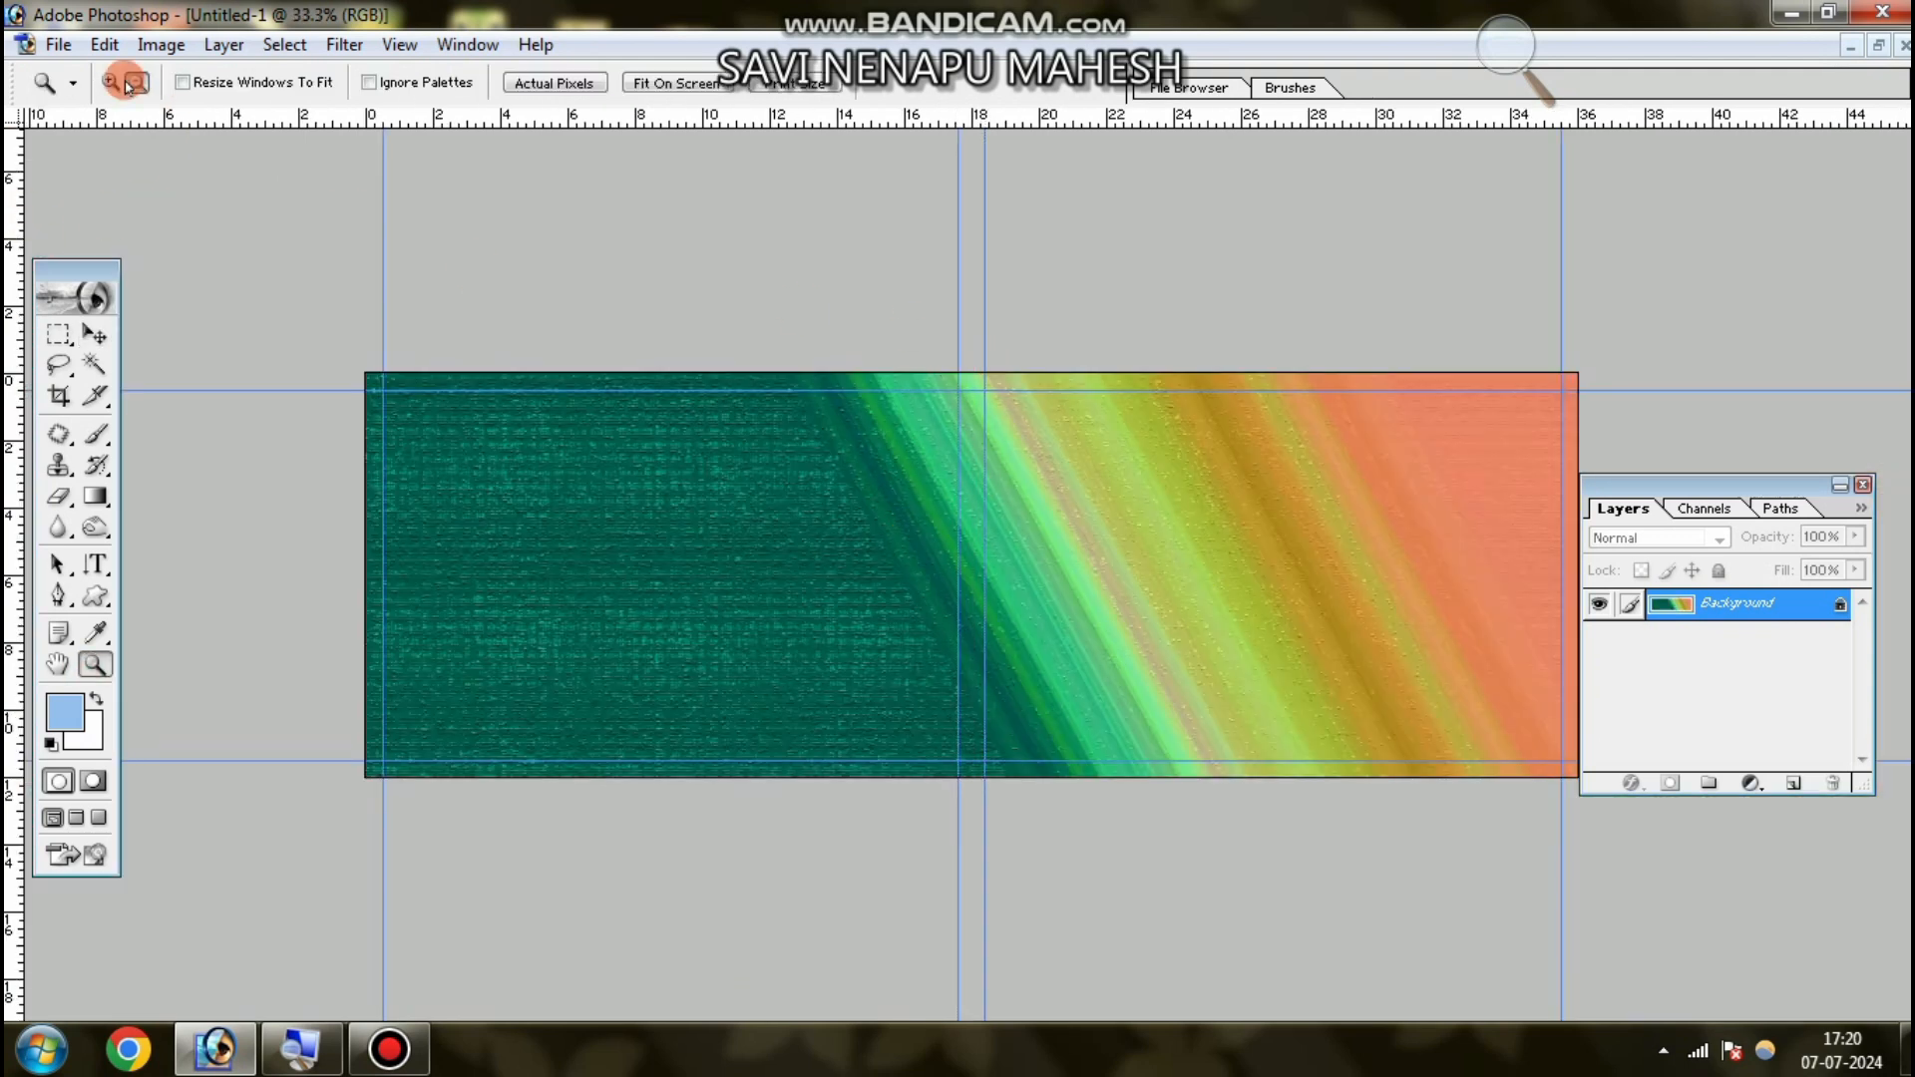
- Fine-tune the second centre guide to about 18.25 inches on the horizontal ruler
key("ctrl+plus")
key("ctrl+plus")
key("ctrl+plus")
key("ctrl+plus")
left_click_drag(961, 190, 940, 219)
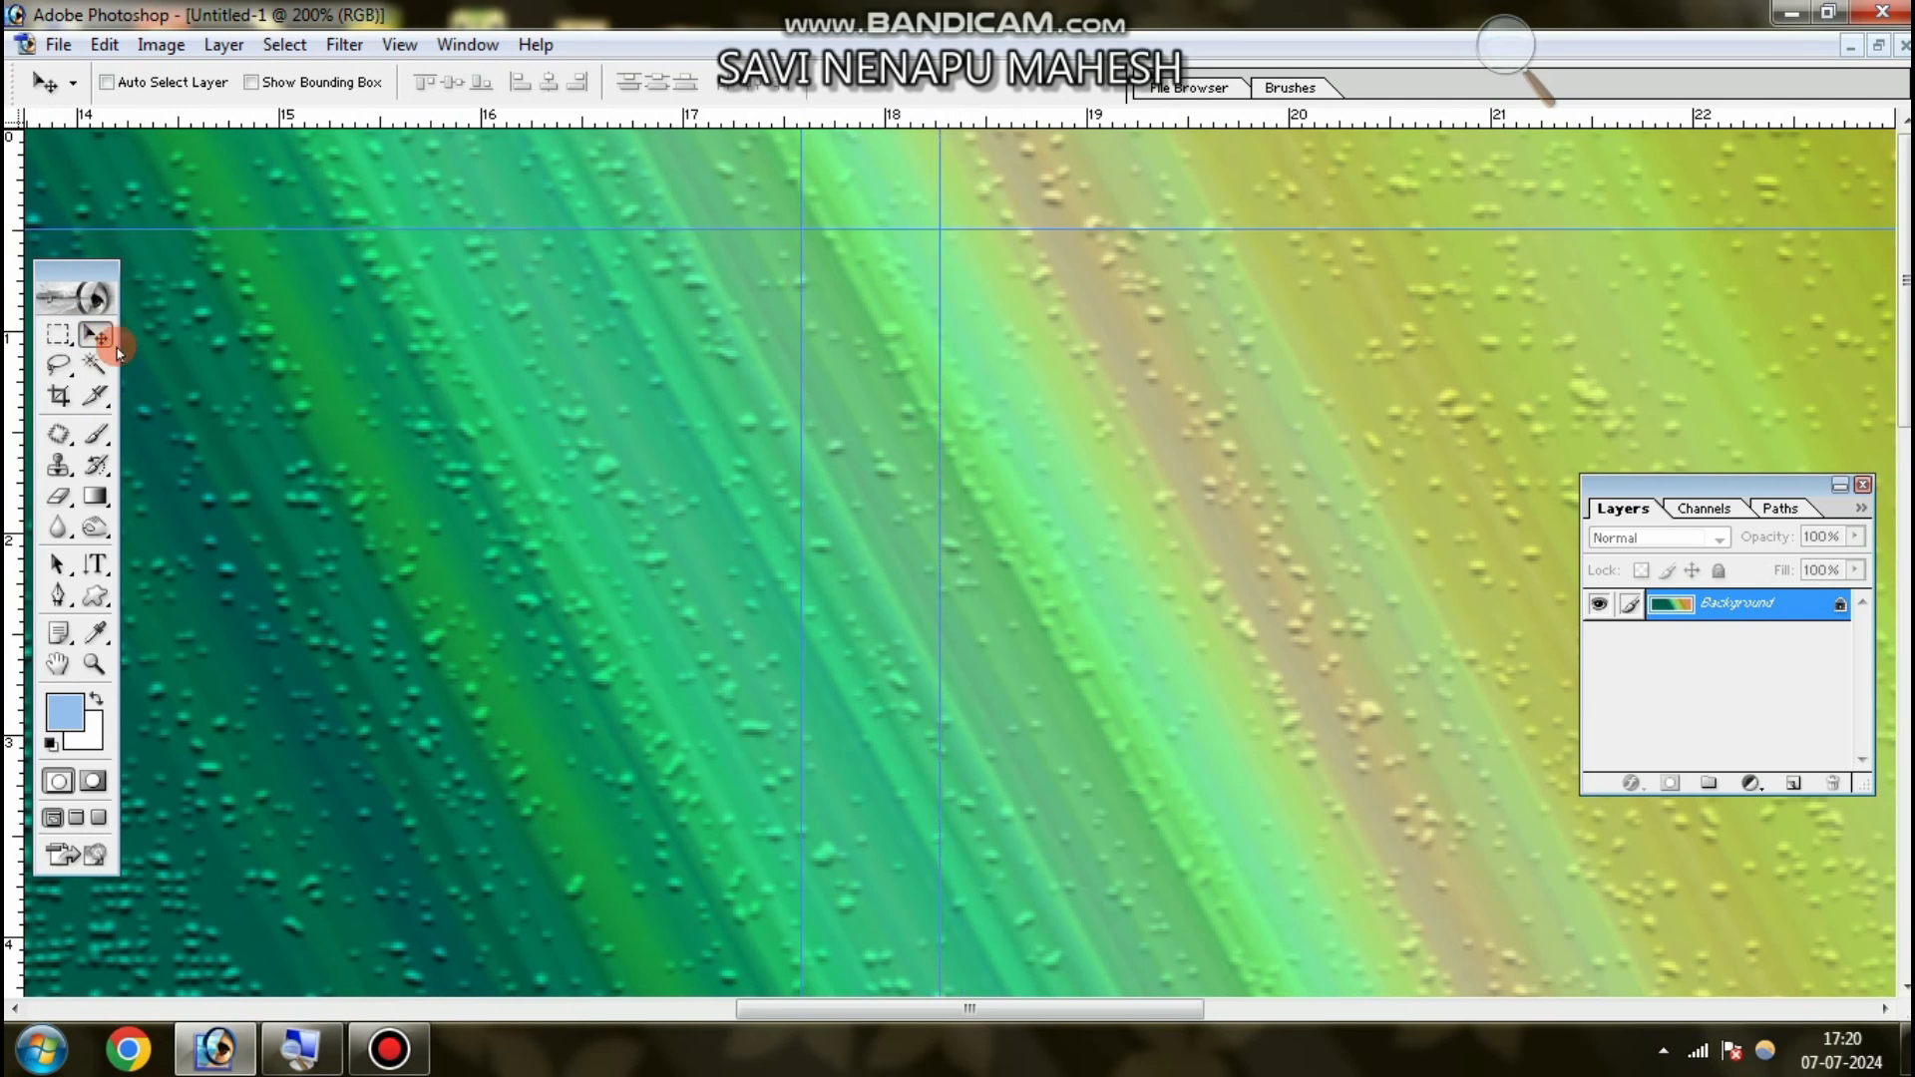
left_click(97, 665)
left_click(138, 81)
left_click(911, 476)
left_click(1053, 556)
left_click(1051, 559)
left_click(1051, 558)
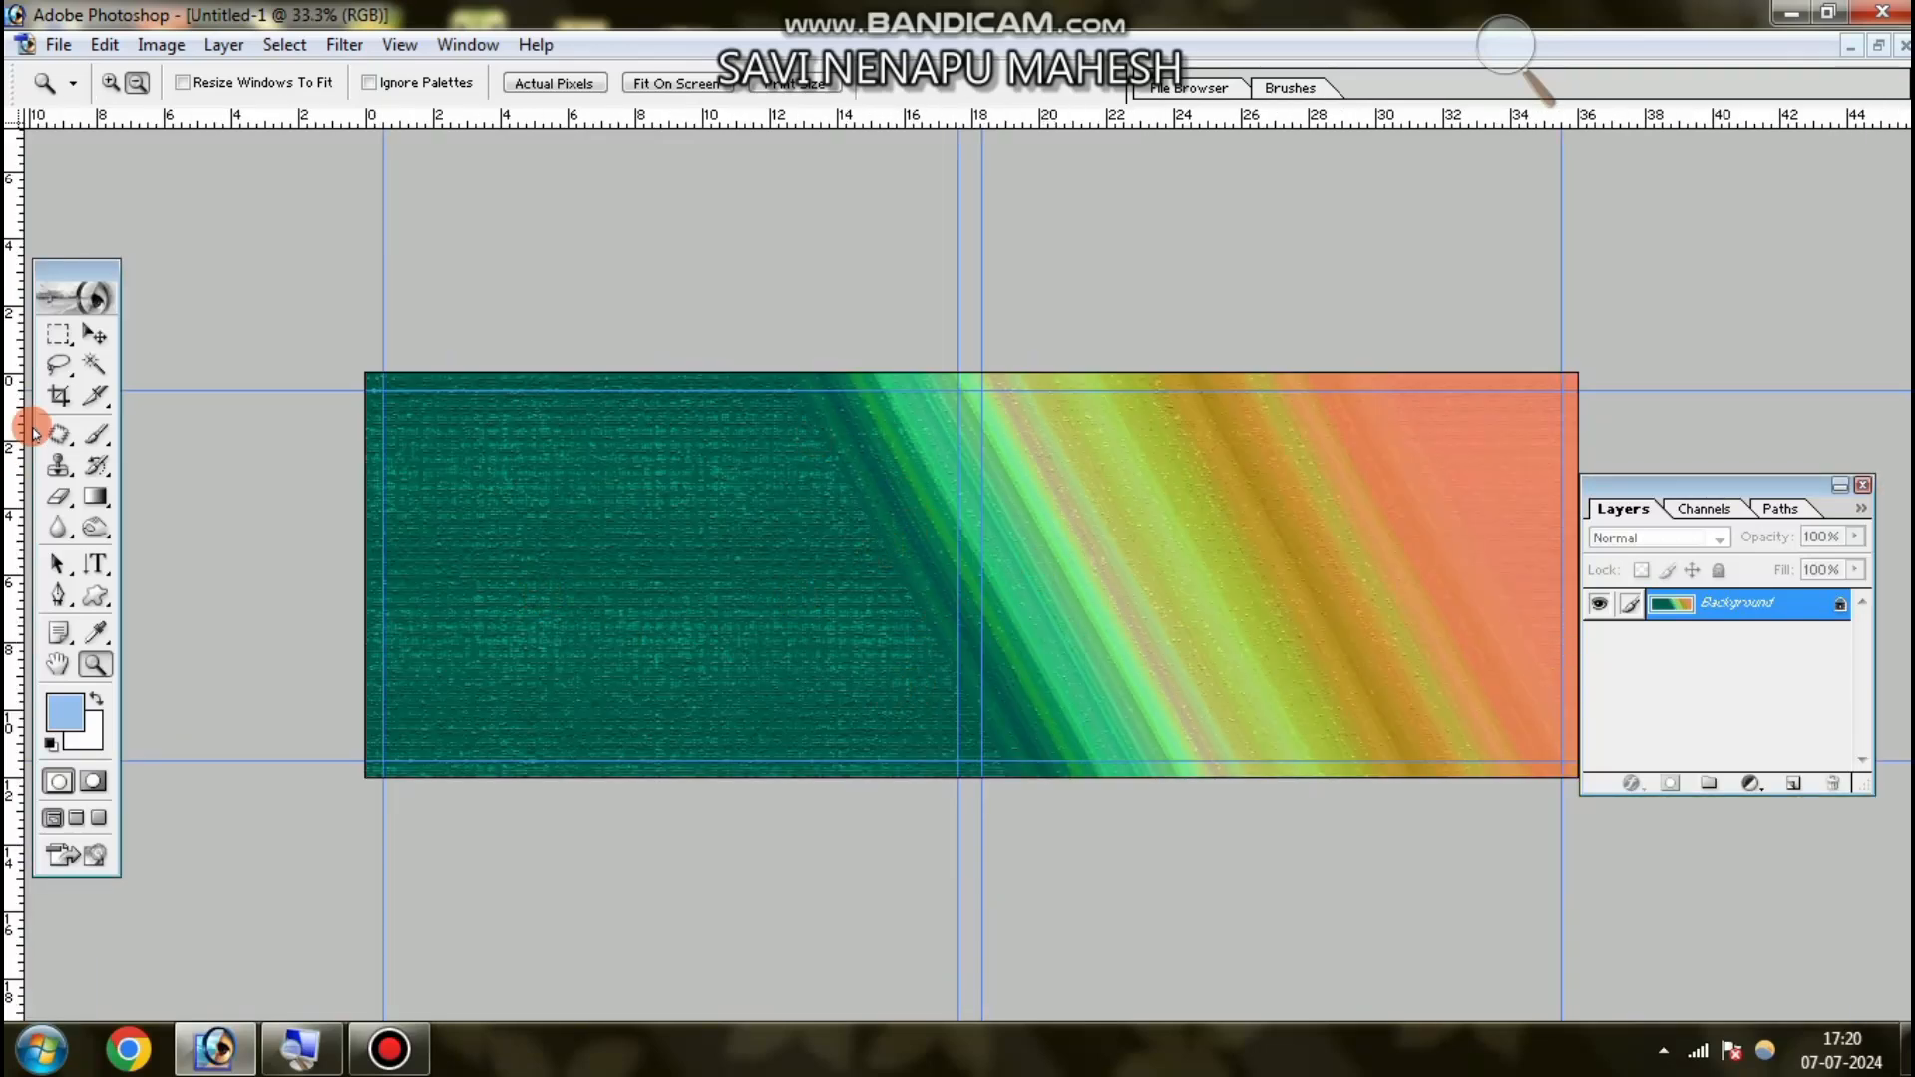
- Select a rectangle about 6.2 × 4 inches near the canvas's upper-left corner and fill it with white on a new layer
left_click(57, 336)
left_click_drag(57, 340, 124, 330)
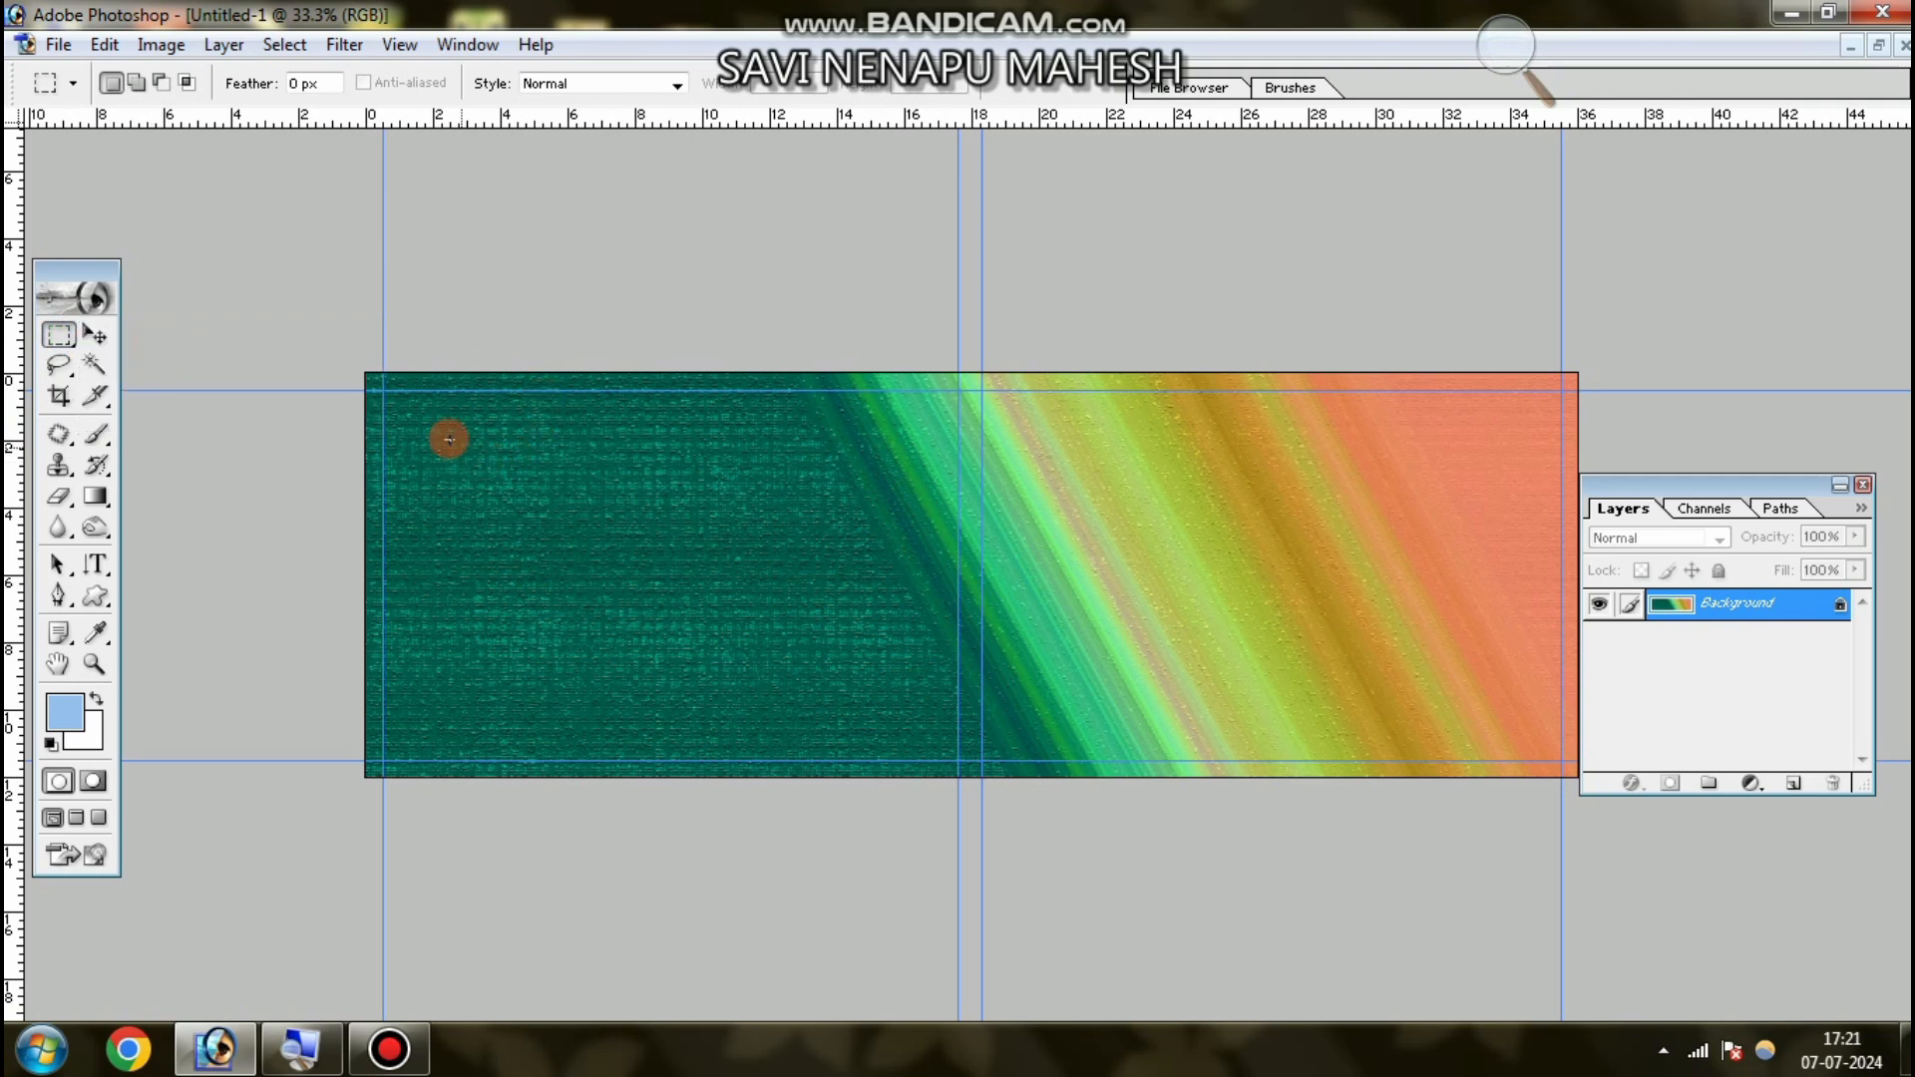
left_click_drag(416, 424, 628, 560)
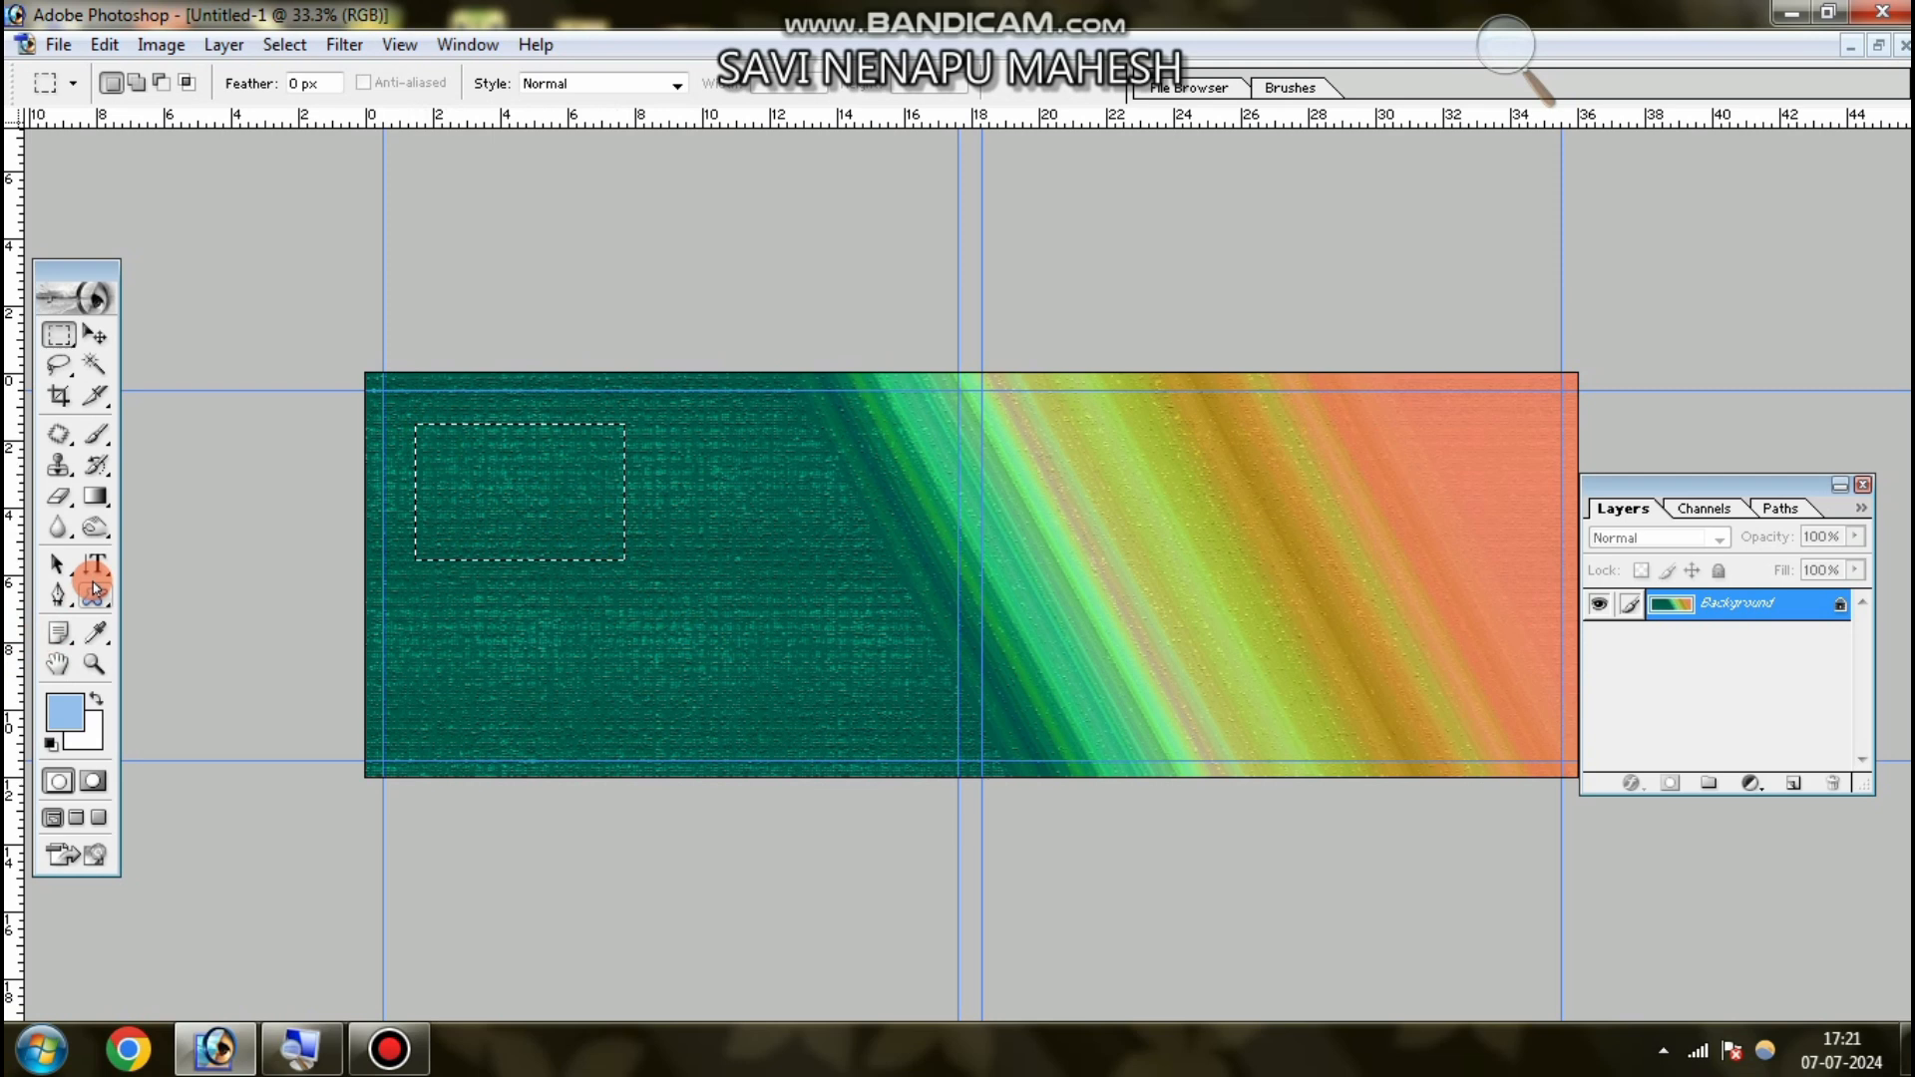
left_click(96, 528)
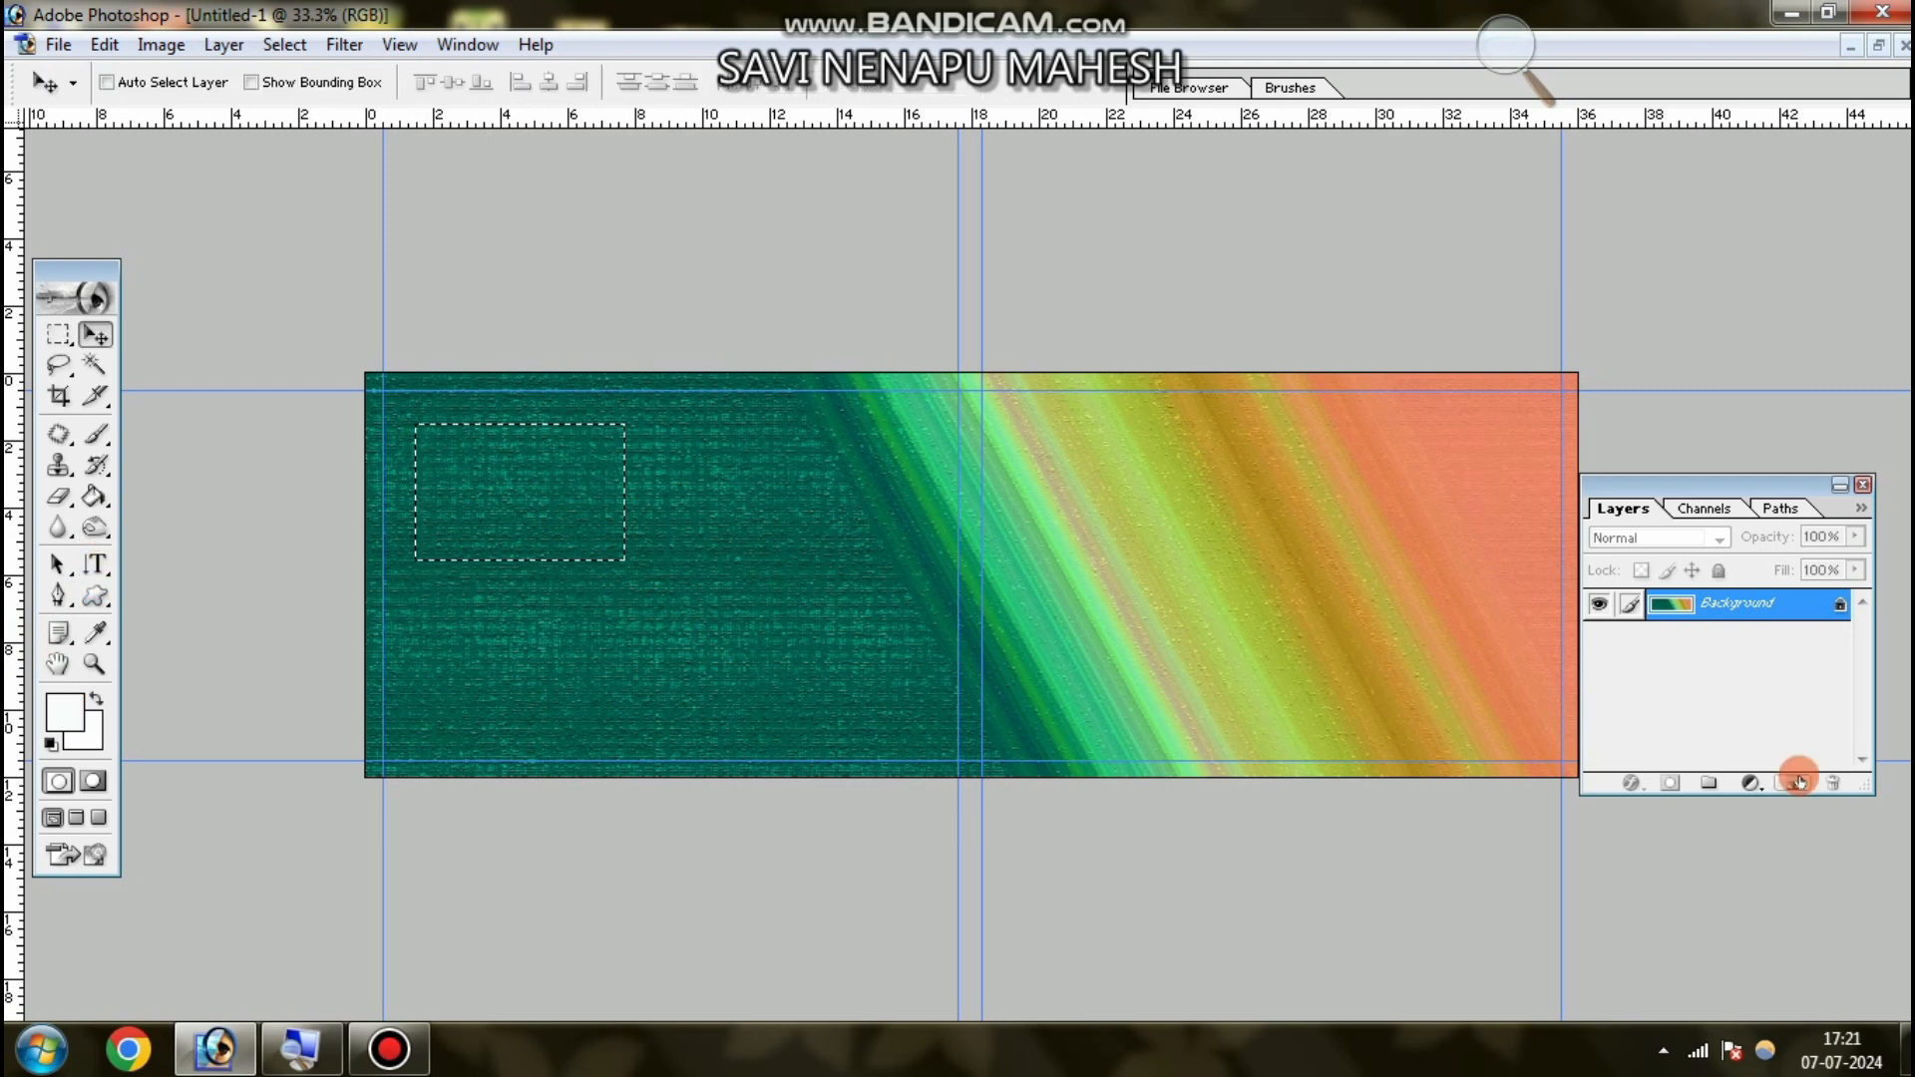
left_click(1794, 783)
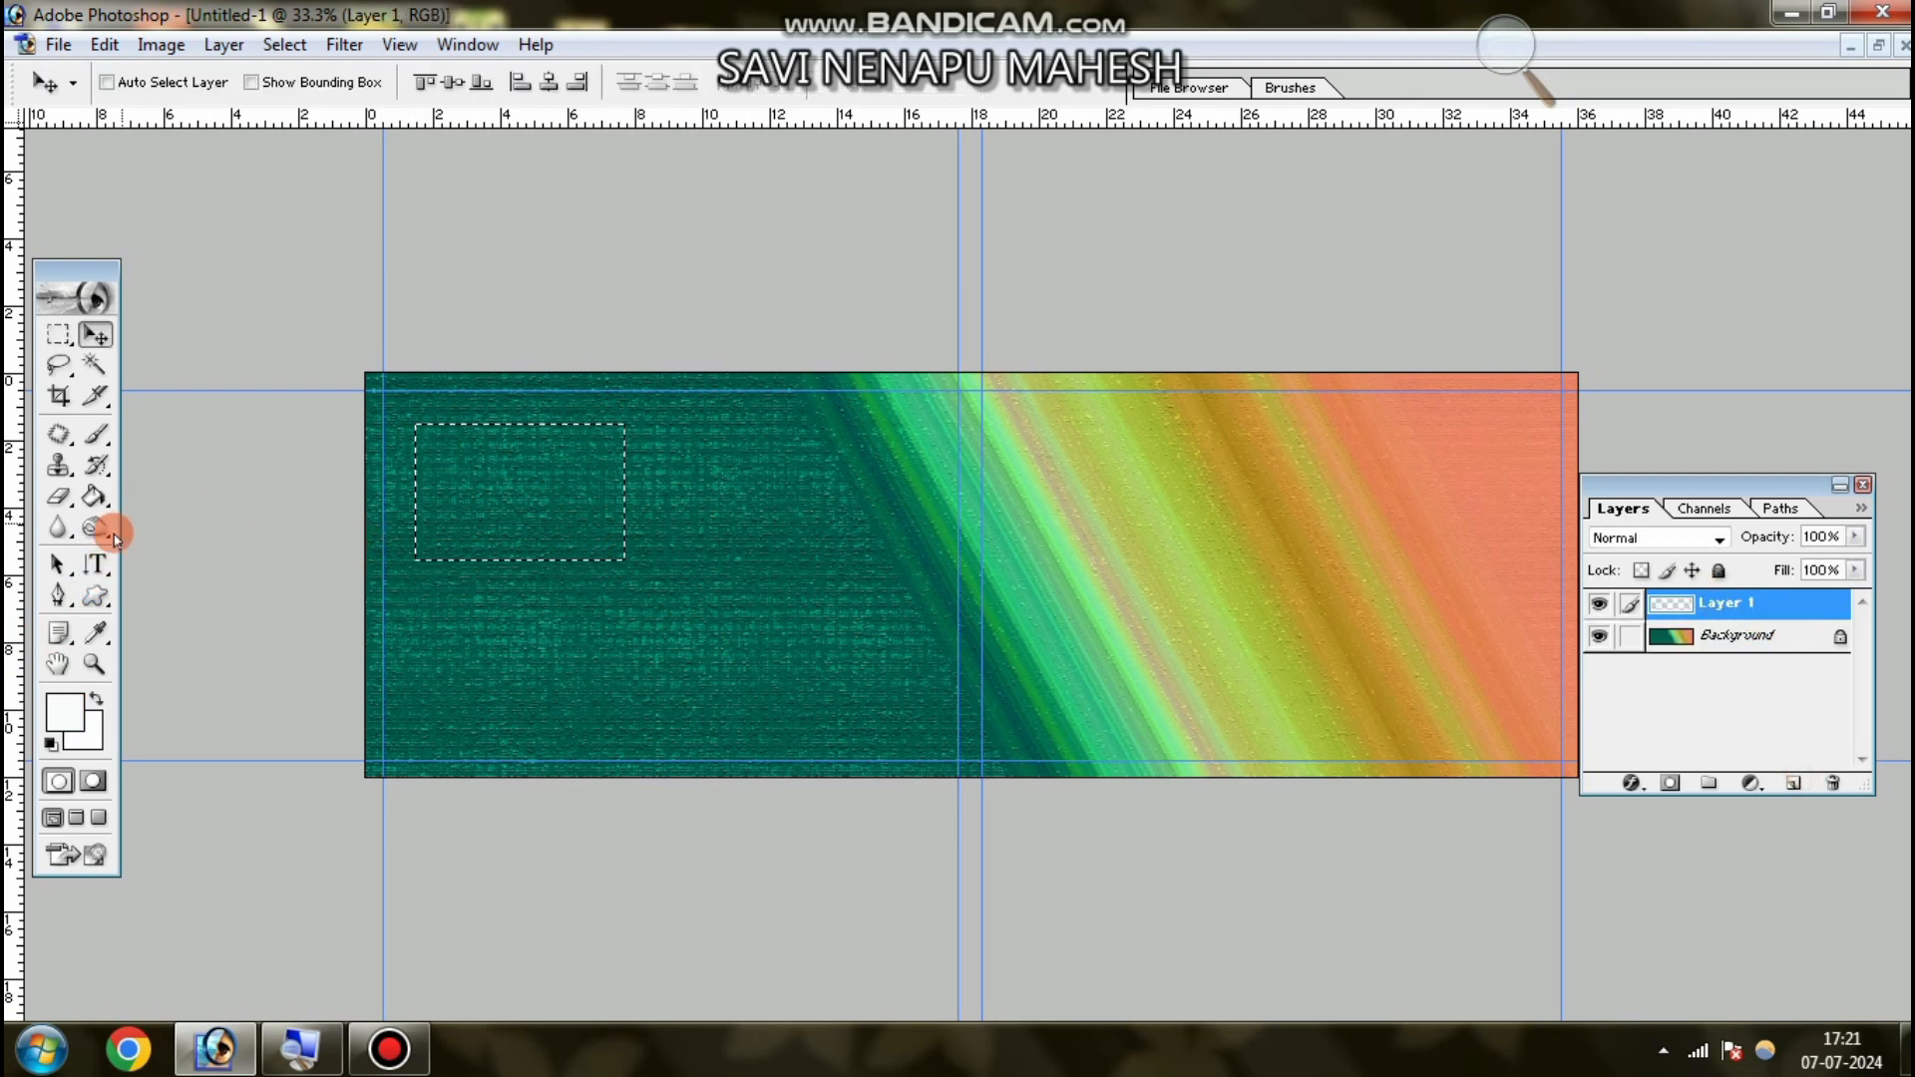
left_click_drag(107, 498, 192, 529)
left_click(505, 503)
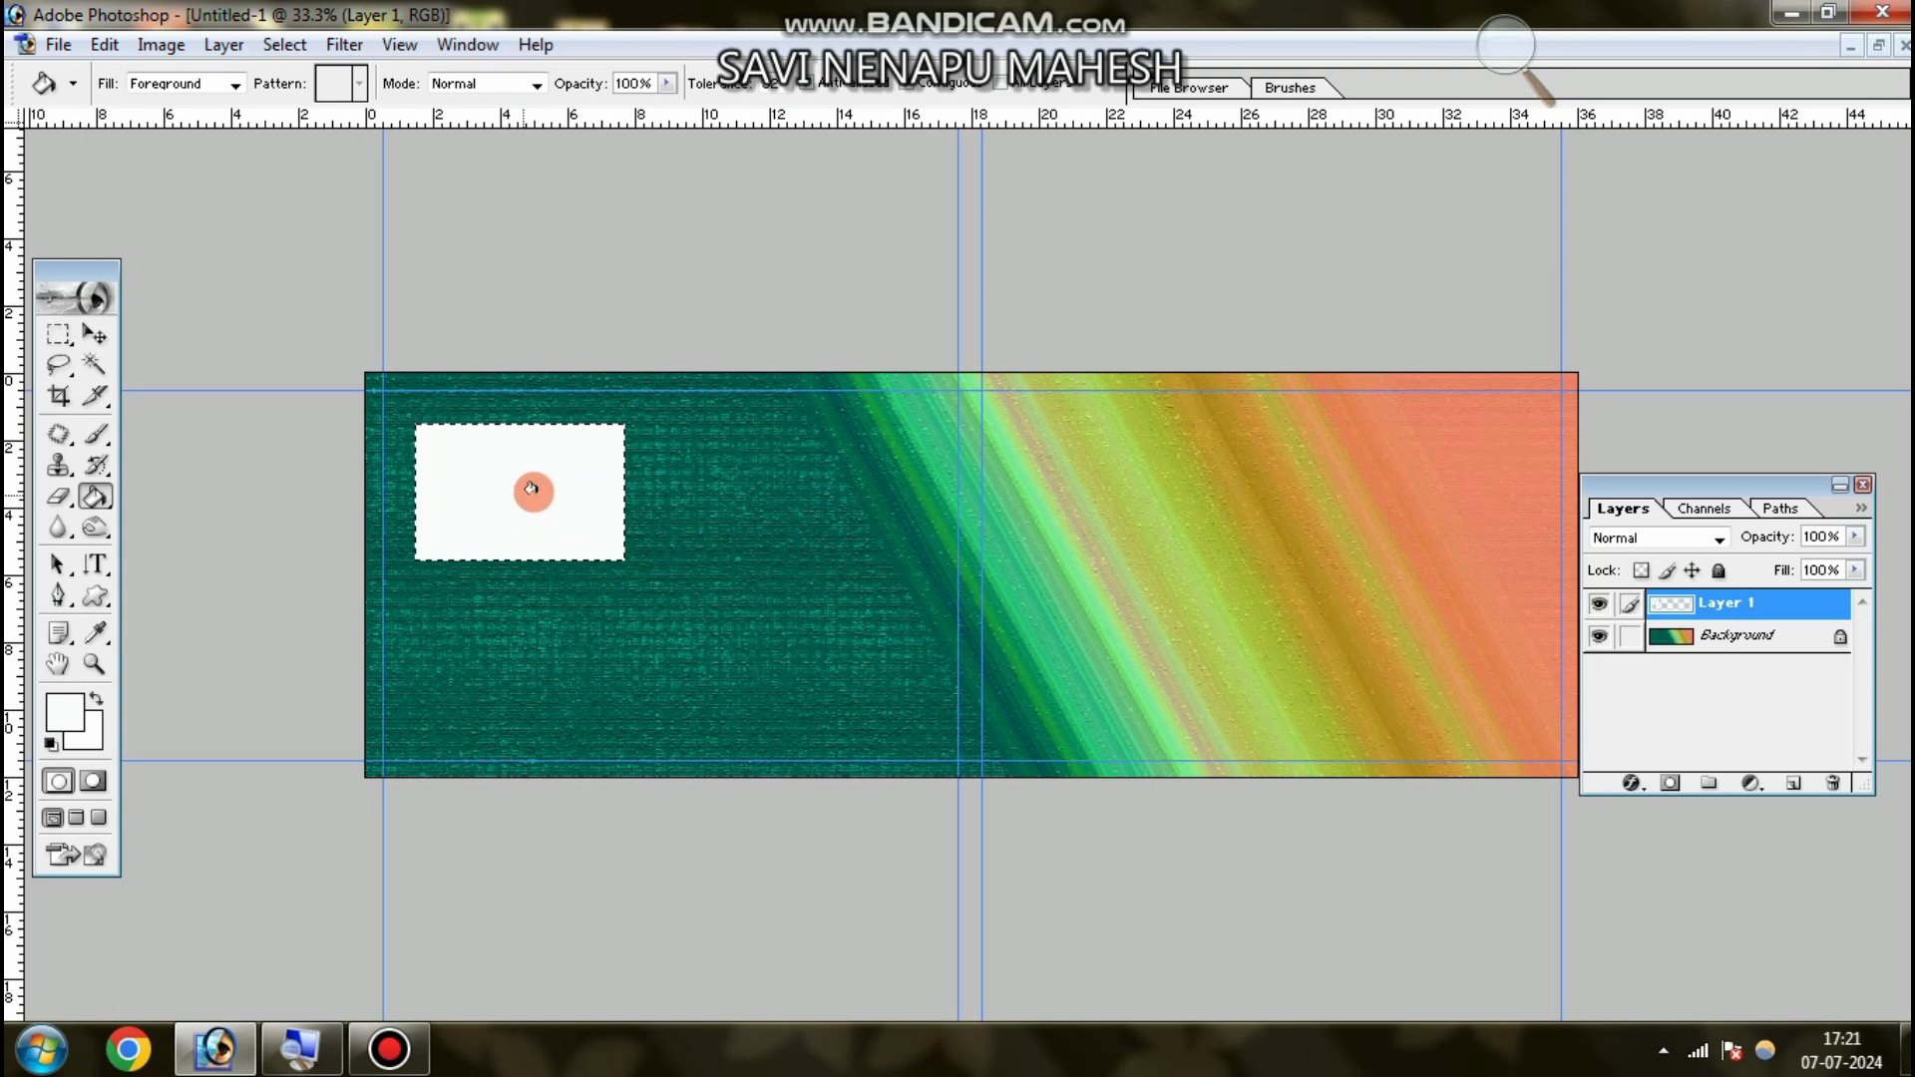
- Clear the selection and move the white rectangle to the canvas's upper-right corner, inside the margin guides
left_click(95, 664)
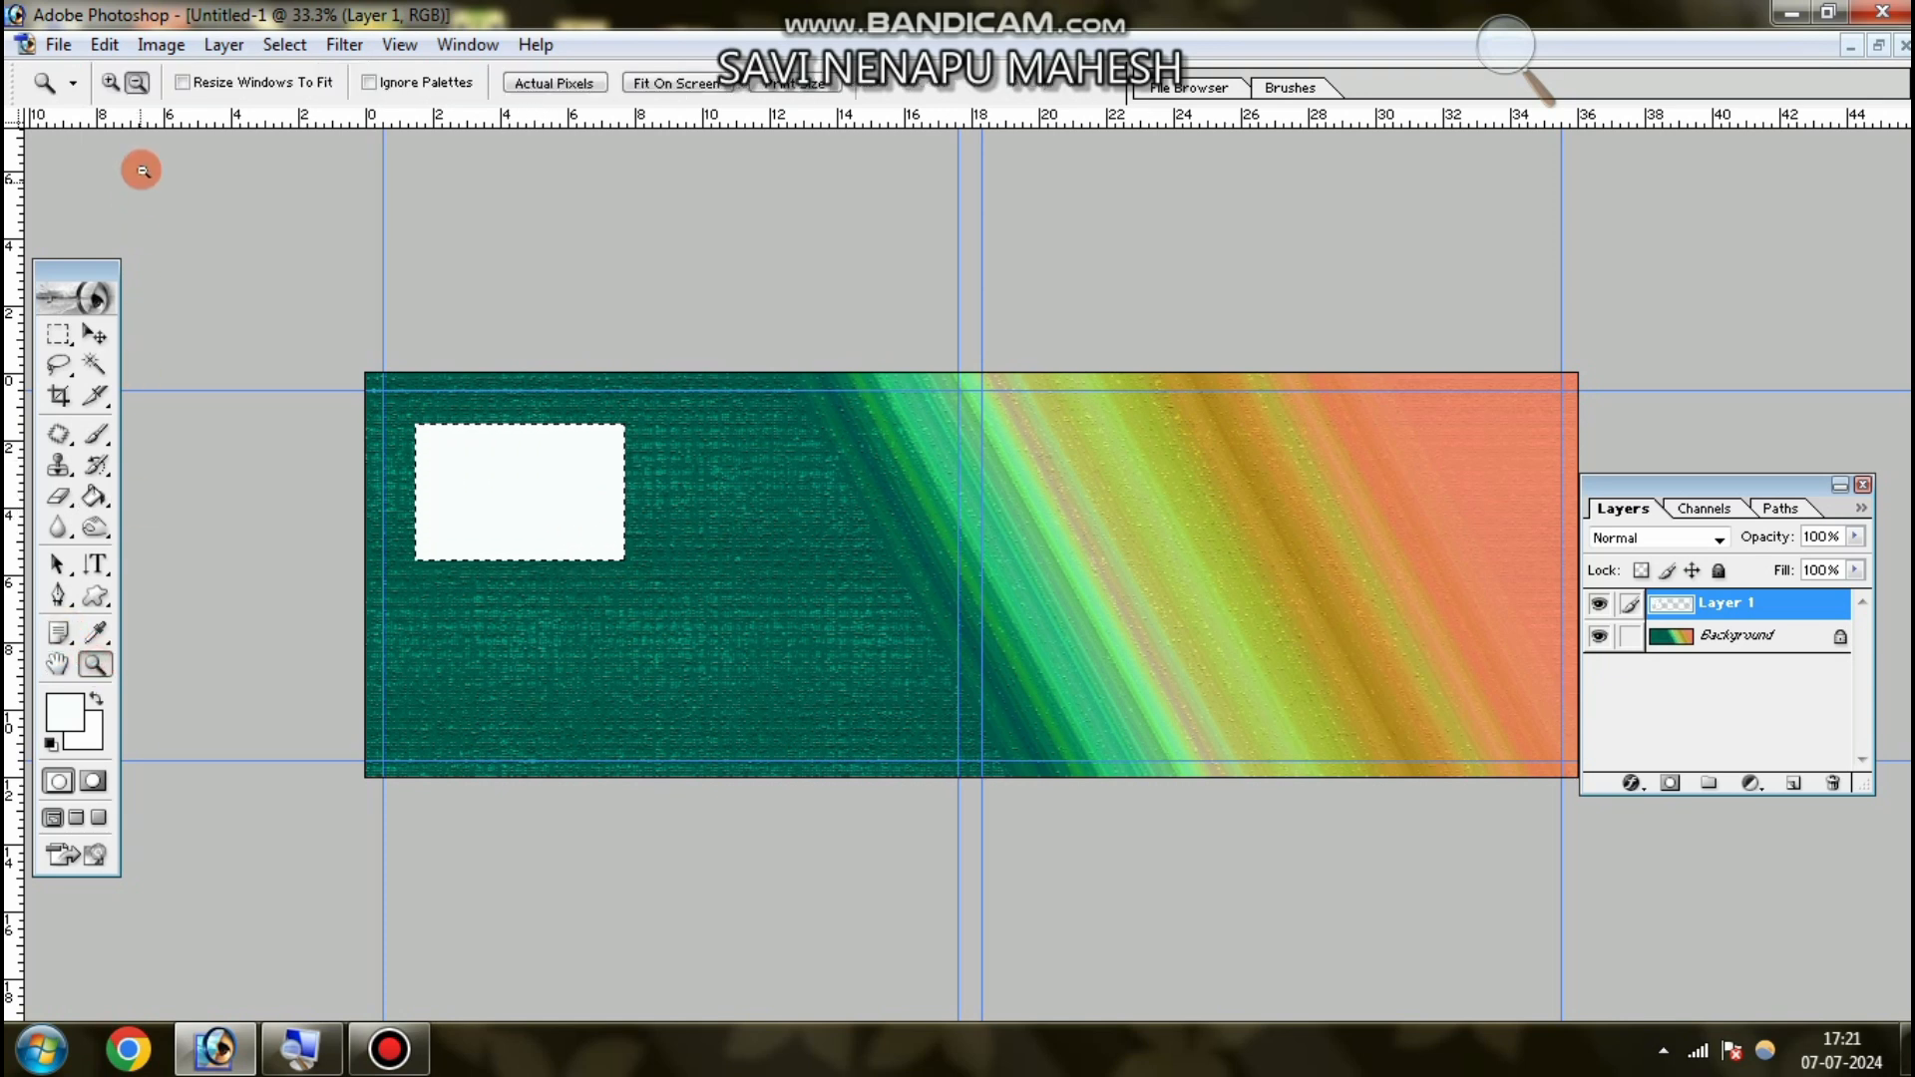
left_click(426, 357)
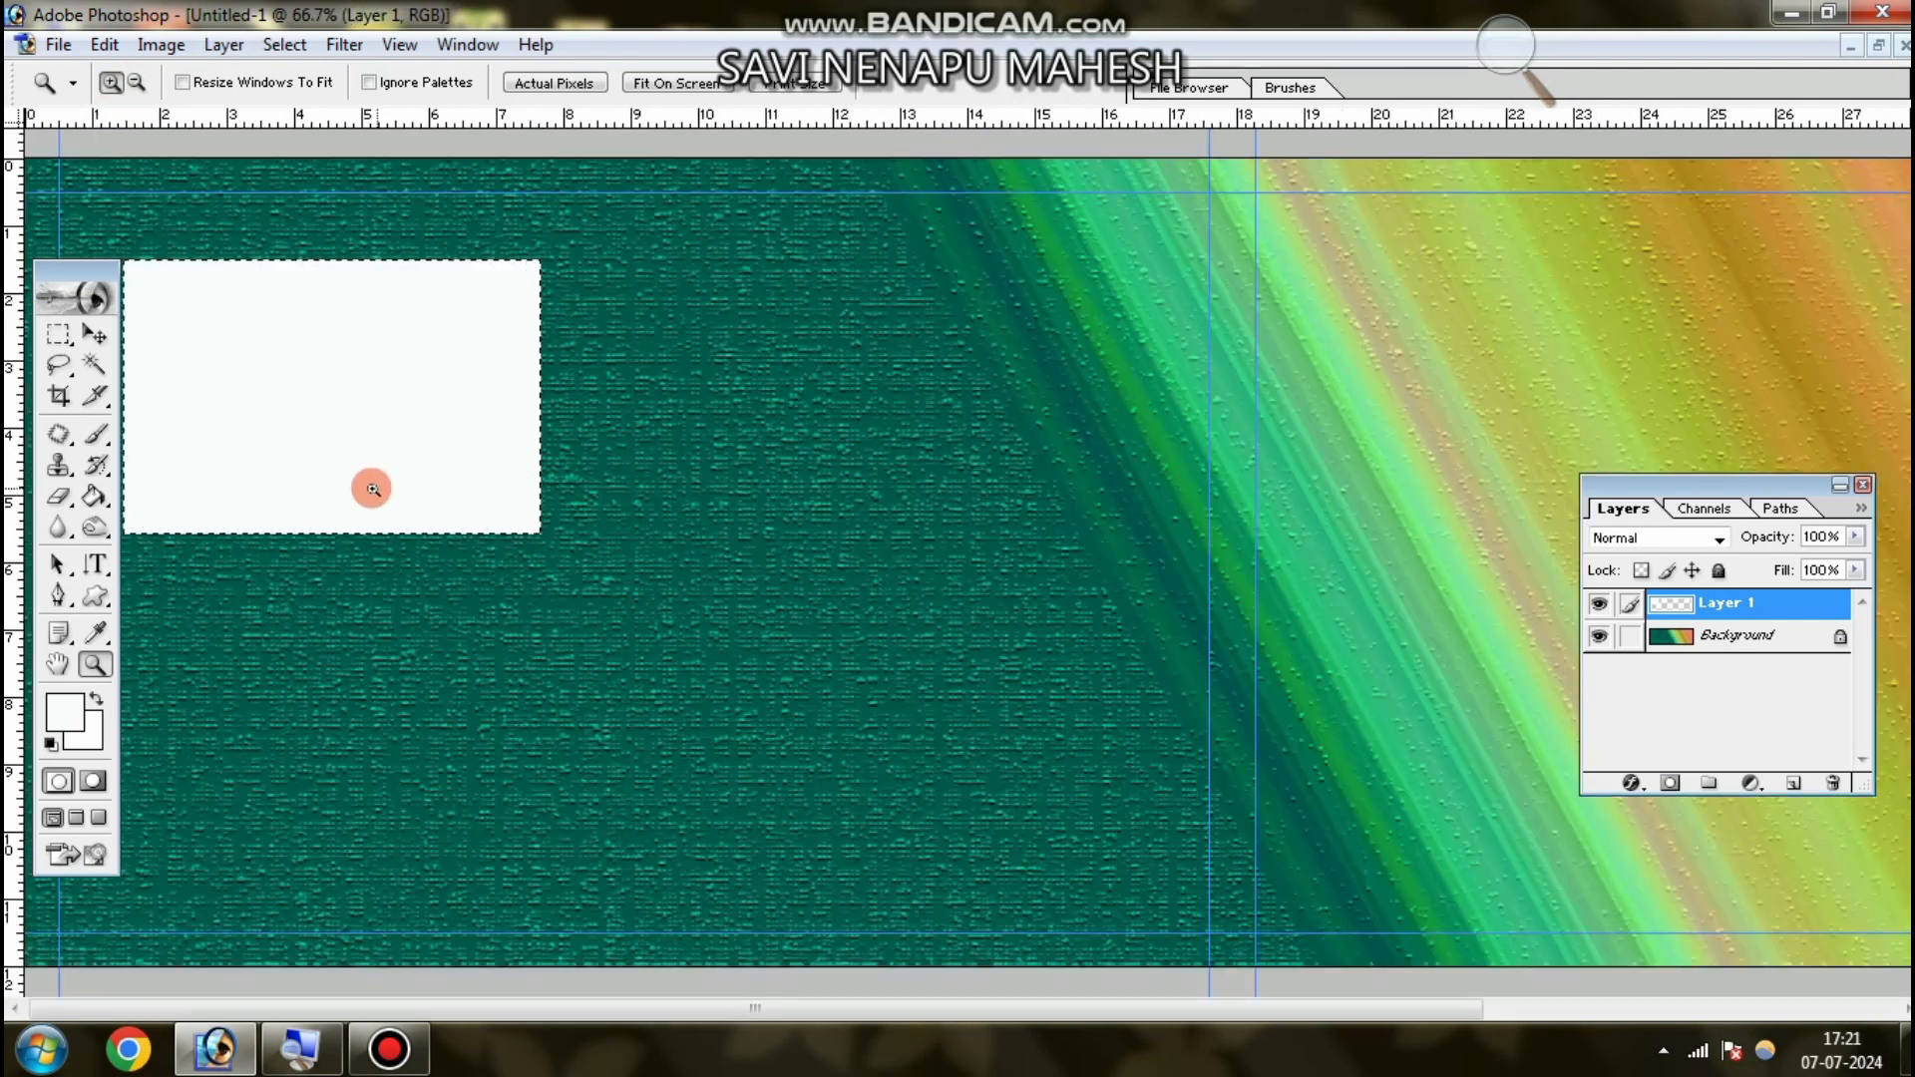
left_click(95, 334)
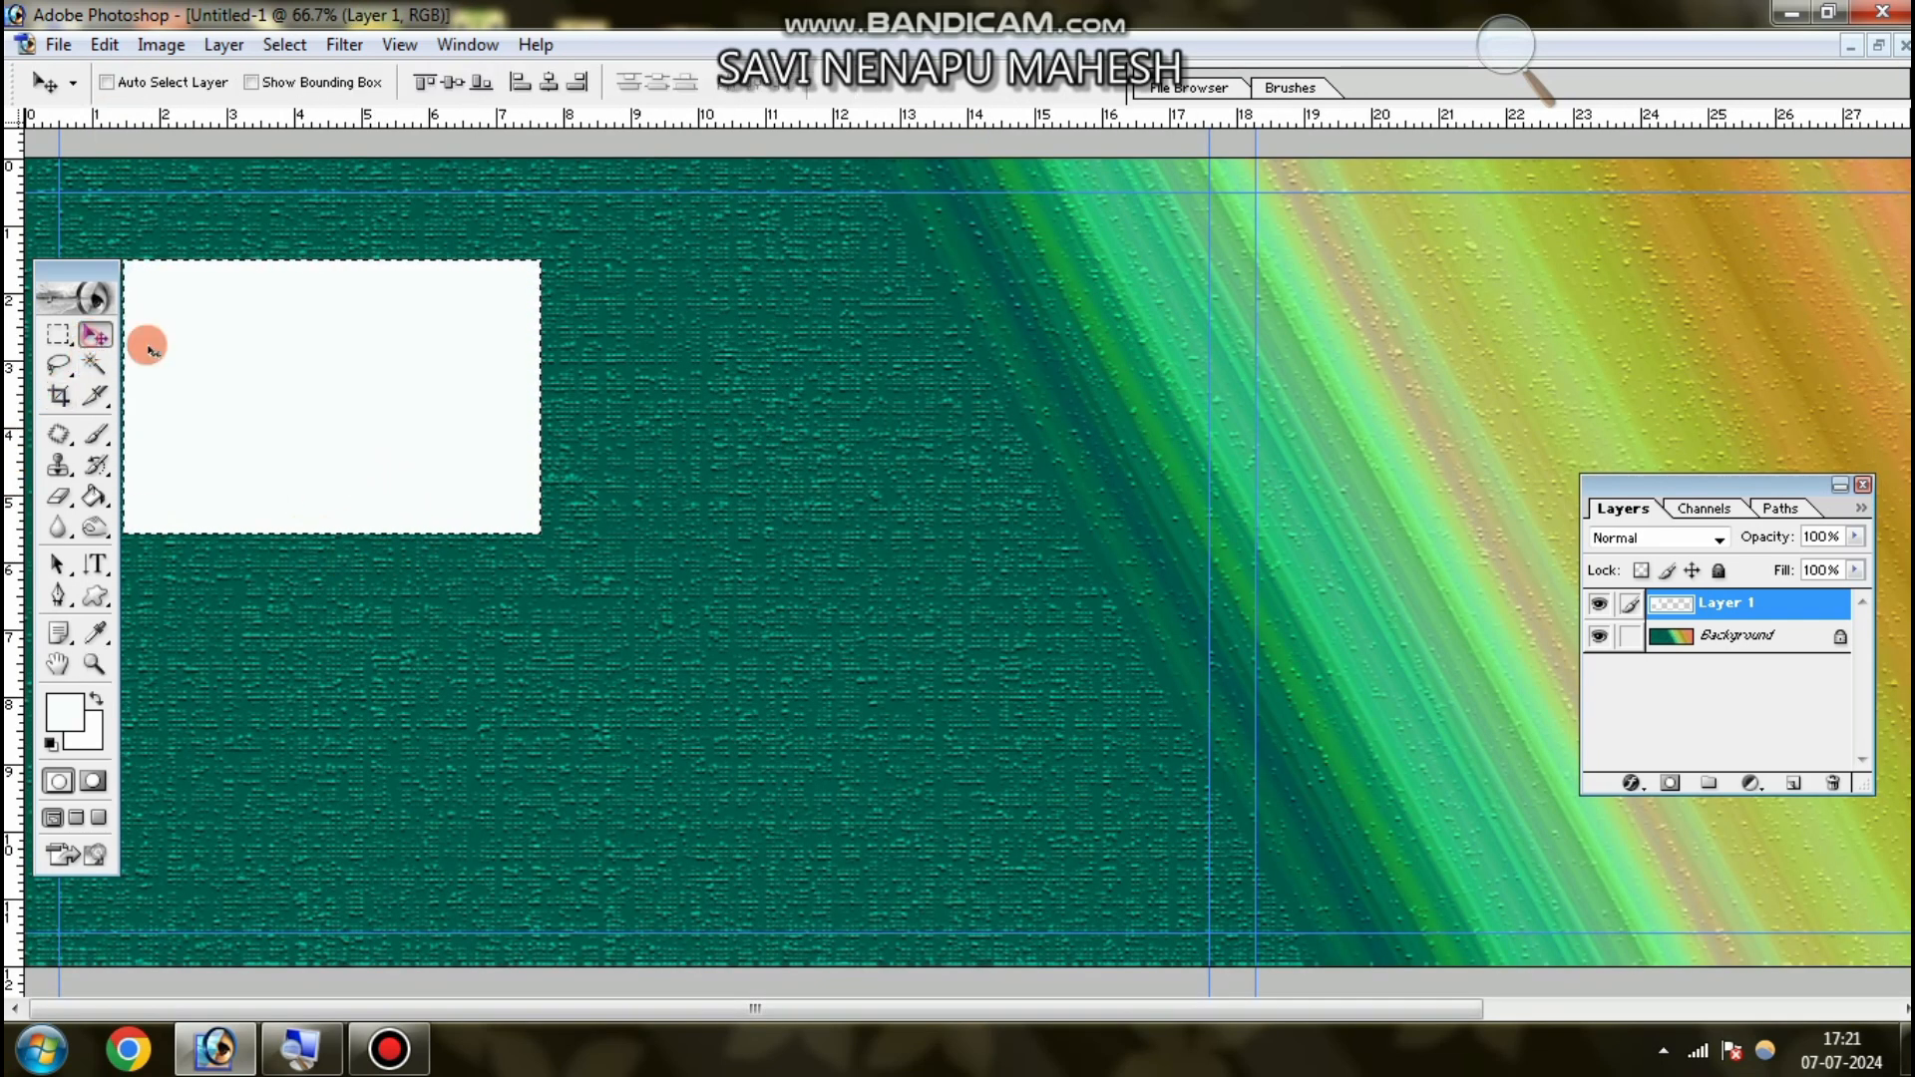
left_click_drag(314, 414, 581, 584)
right_click(575, 561)
left_click(603, 547)
left_click_drag(598, 483, 685, 460)
key("ctrl+minus")
left_click_drag(654, 534, 1431, 496)
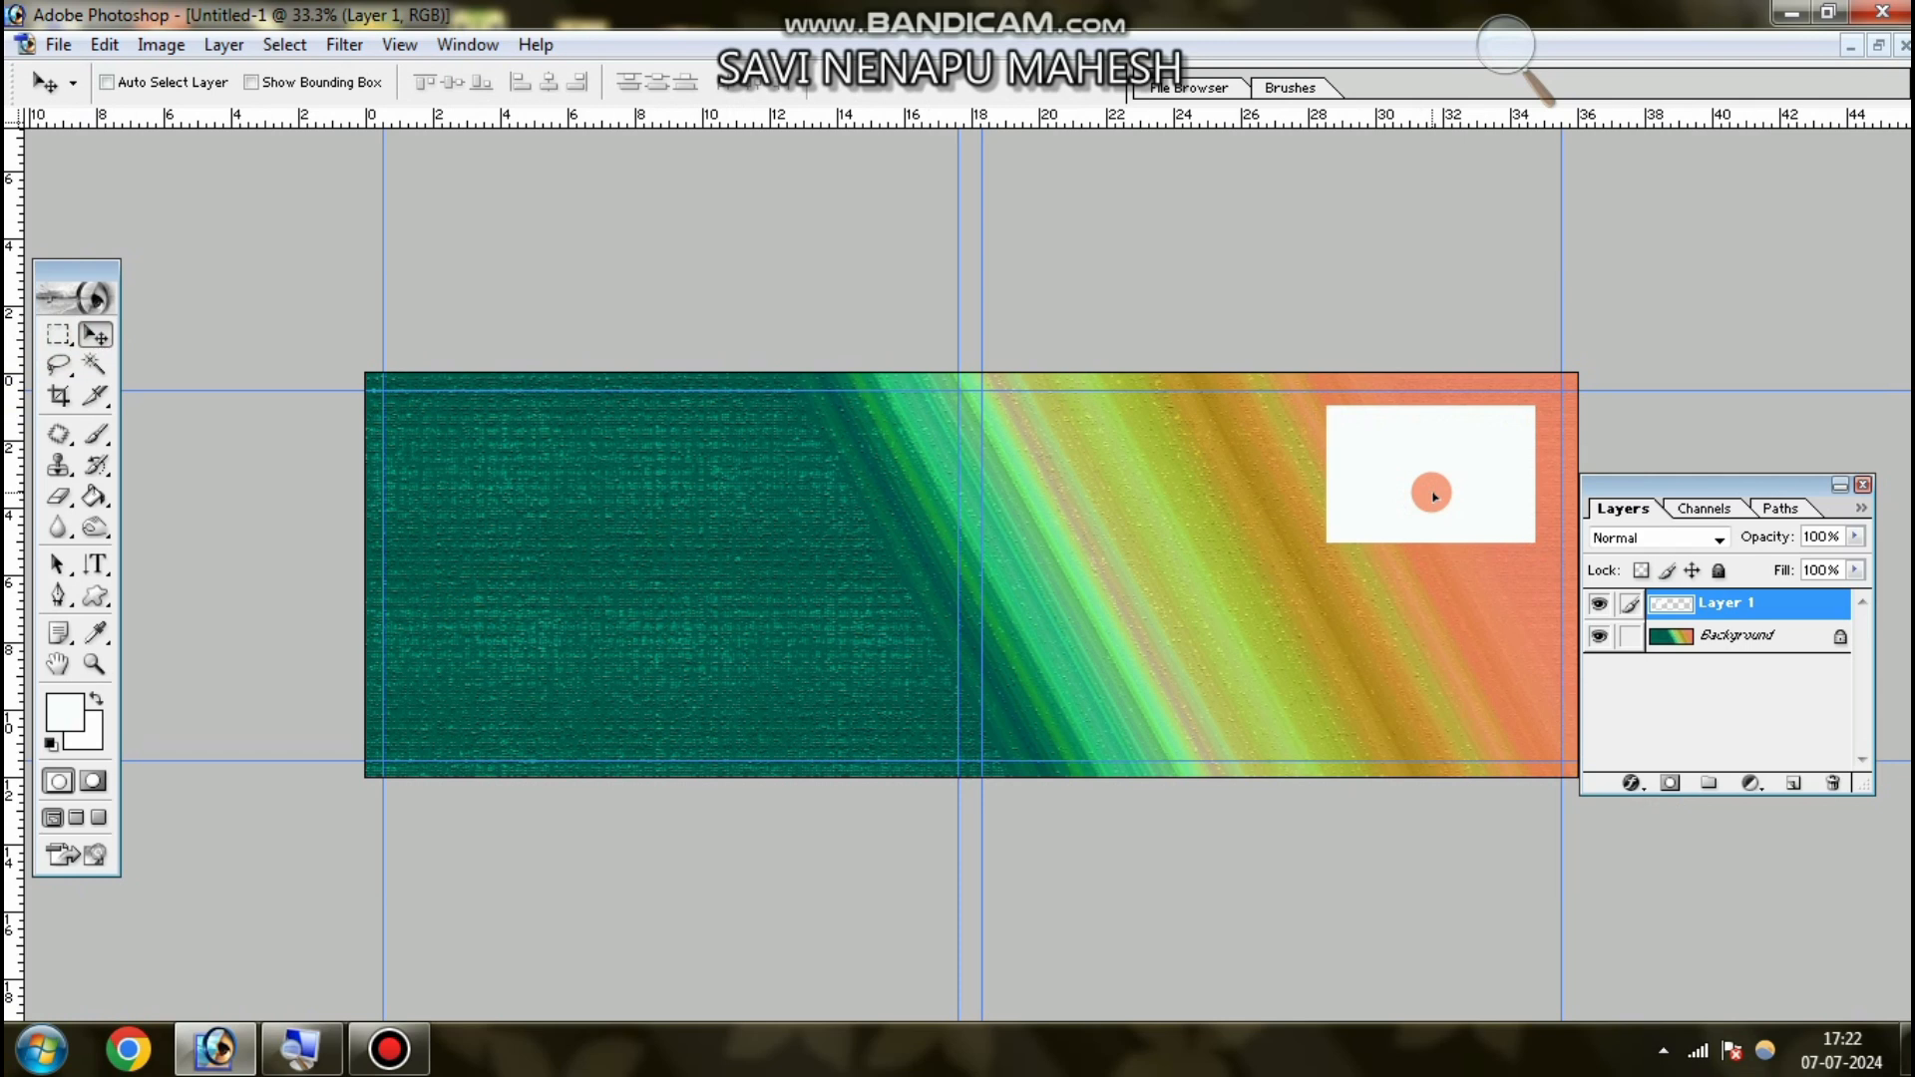
- Apply a Bevel and Emboss effect to the white rectangle with the Inner Bevel style and Chisel Hard technique
left_click(1632, 785)
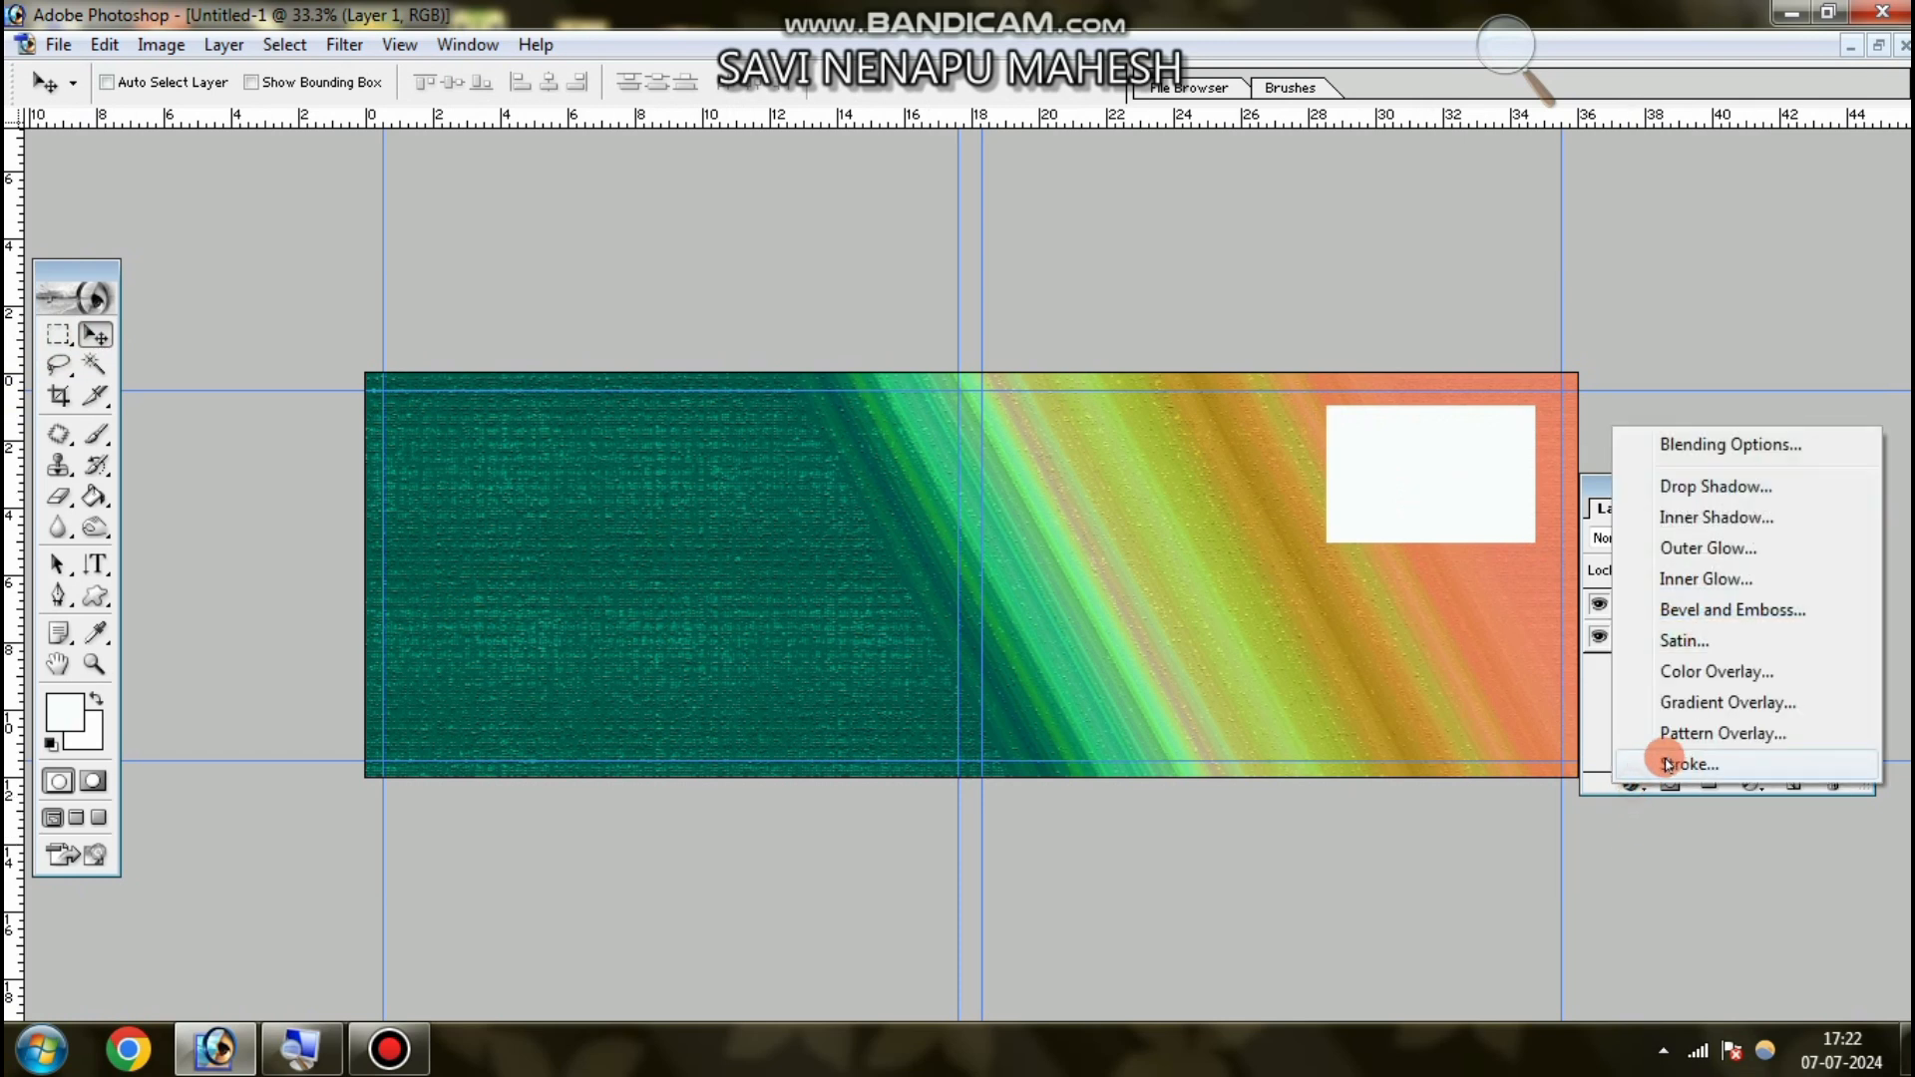
left_click(1713, 612)
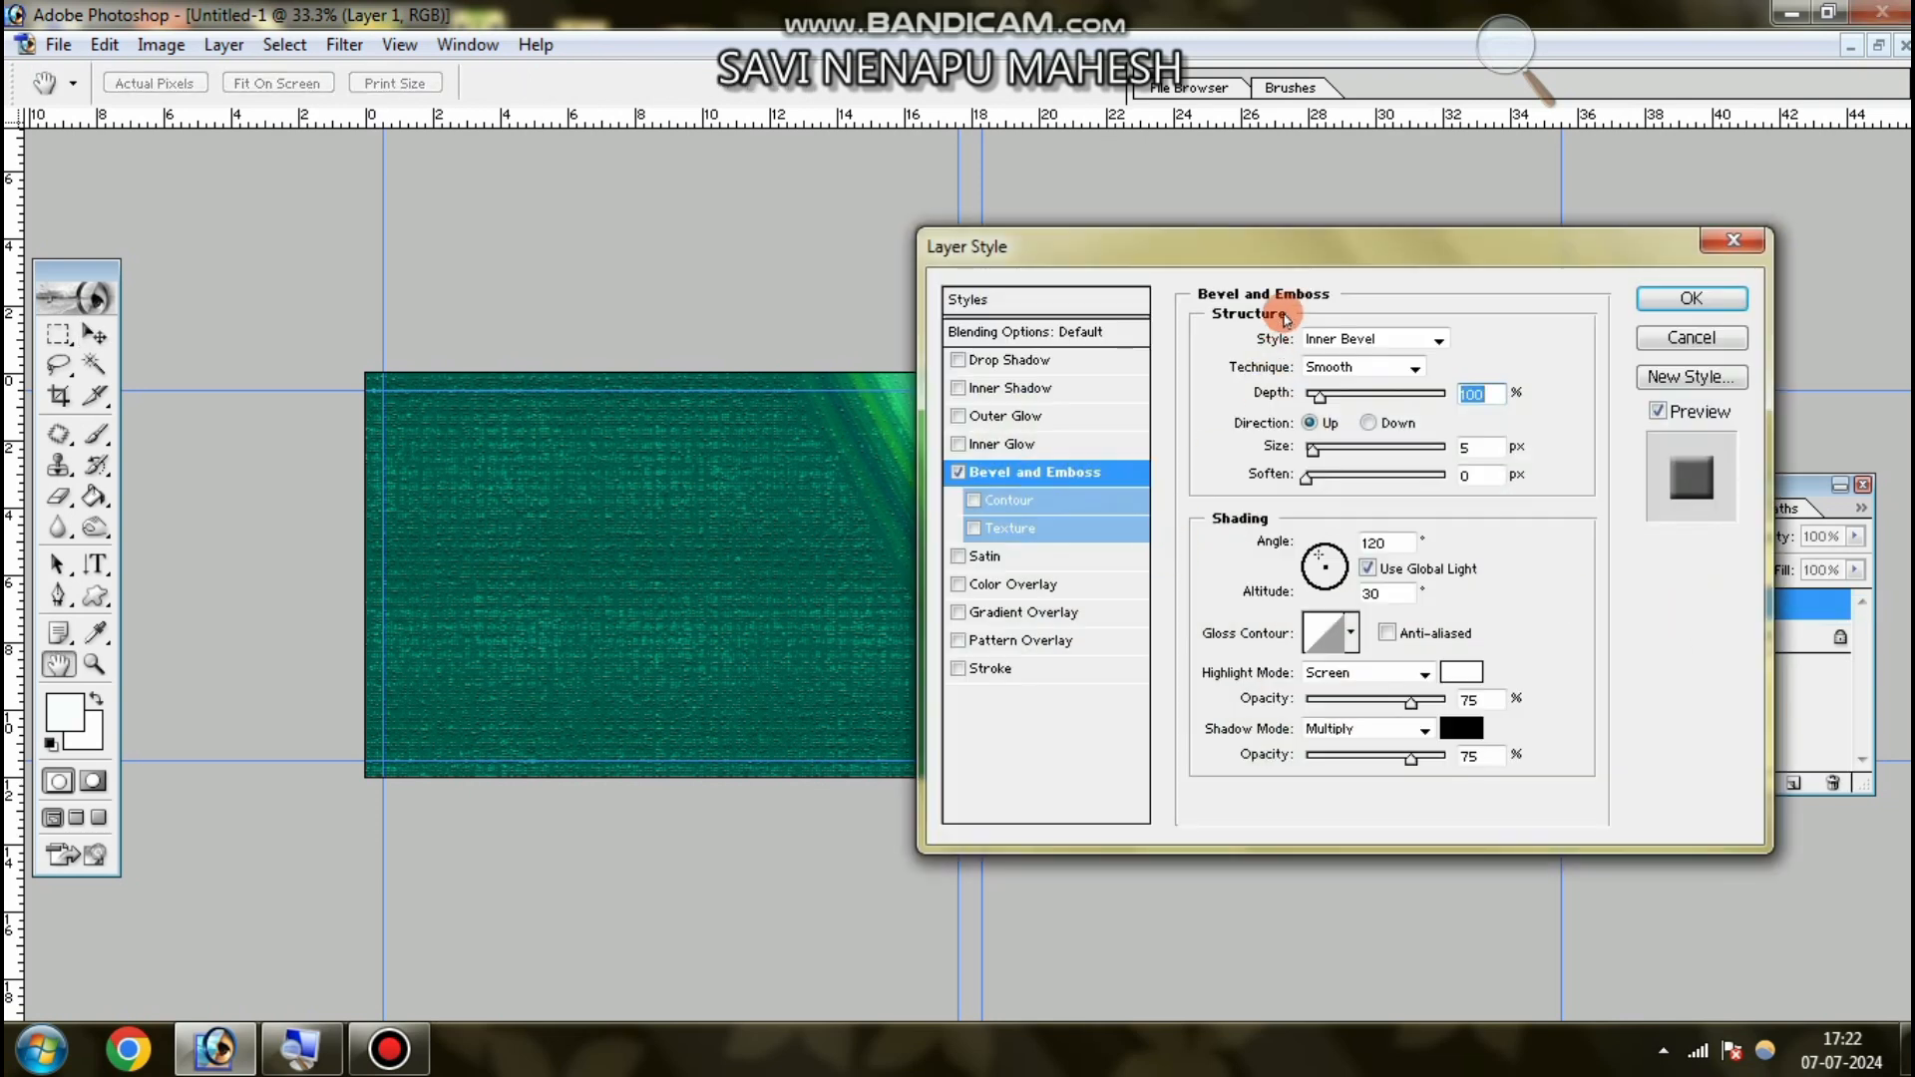
left_click_drag(1197, 250, 562, 287)
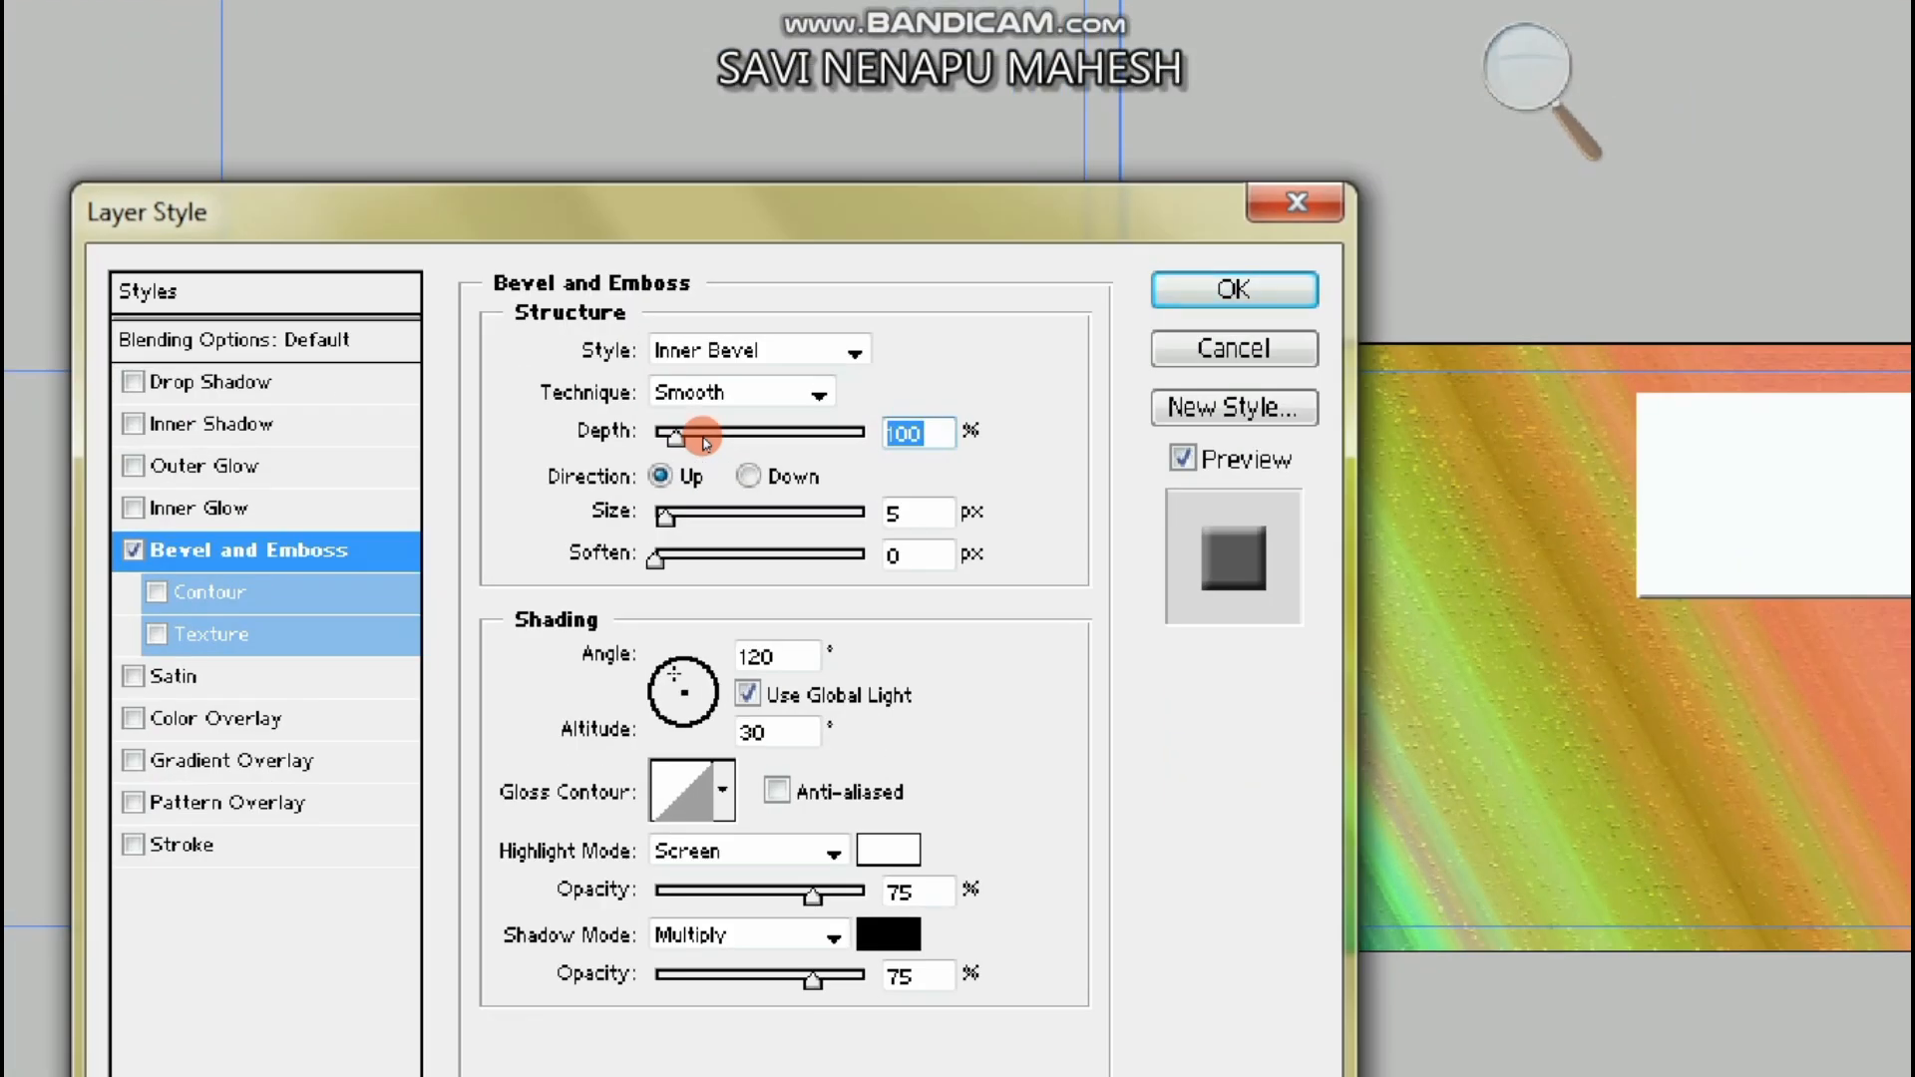
left_click(743, 351)
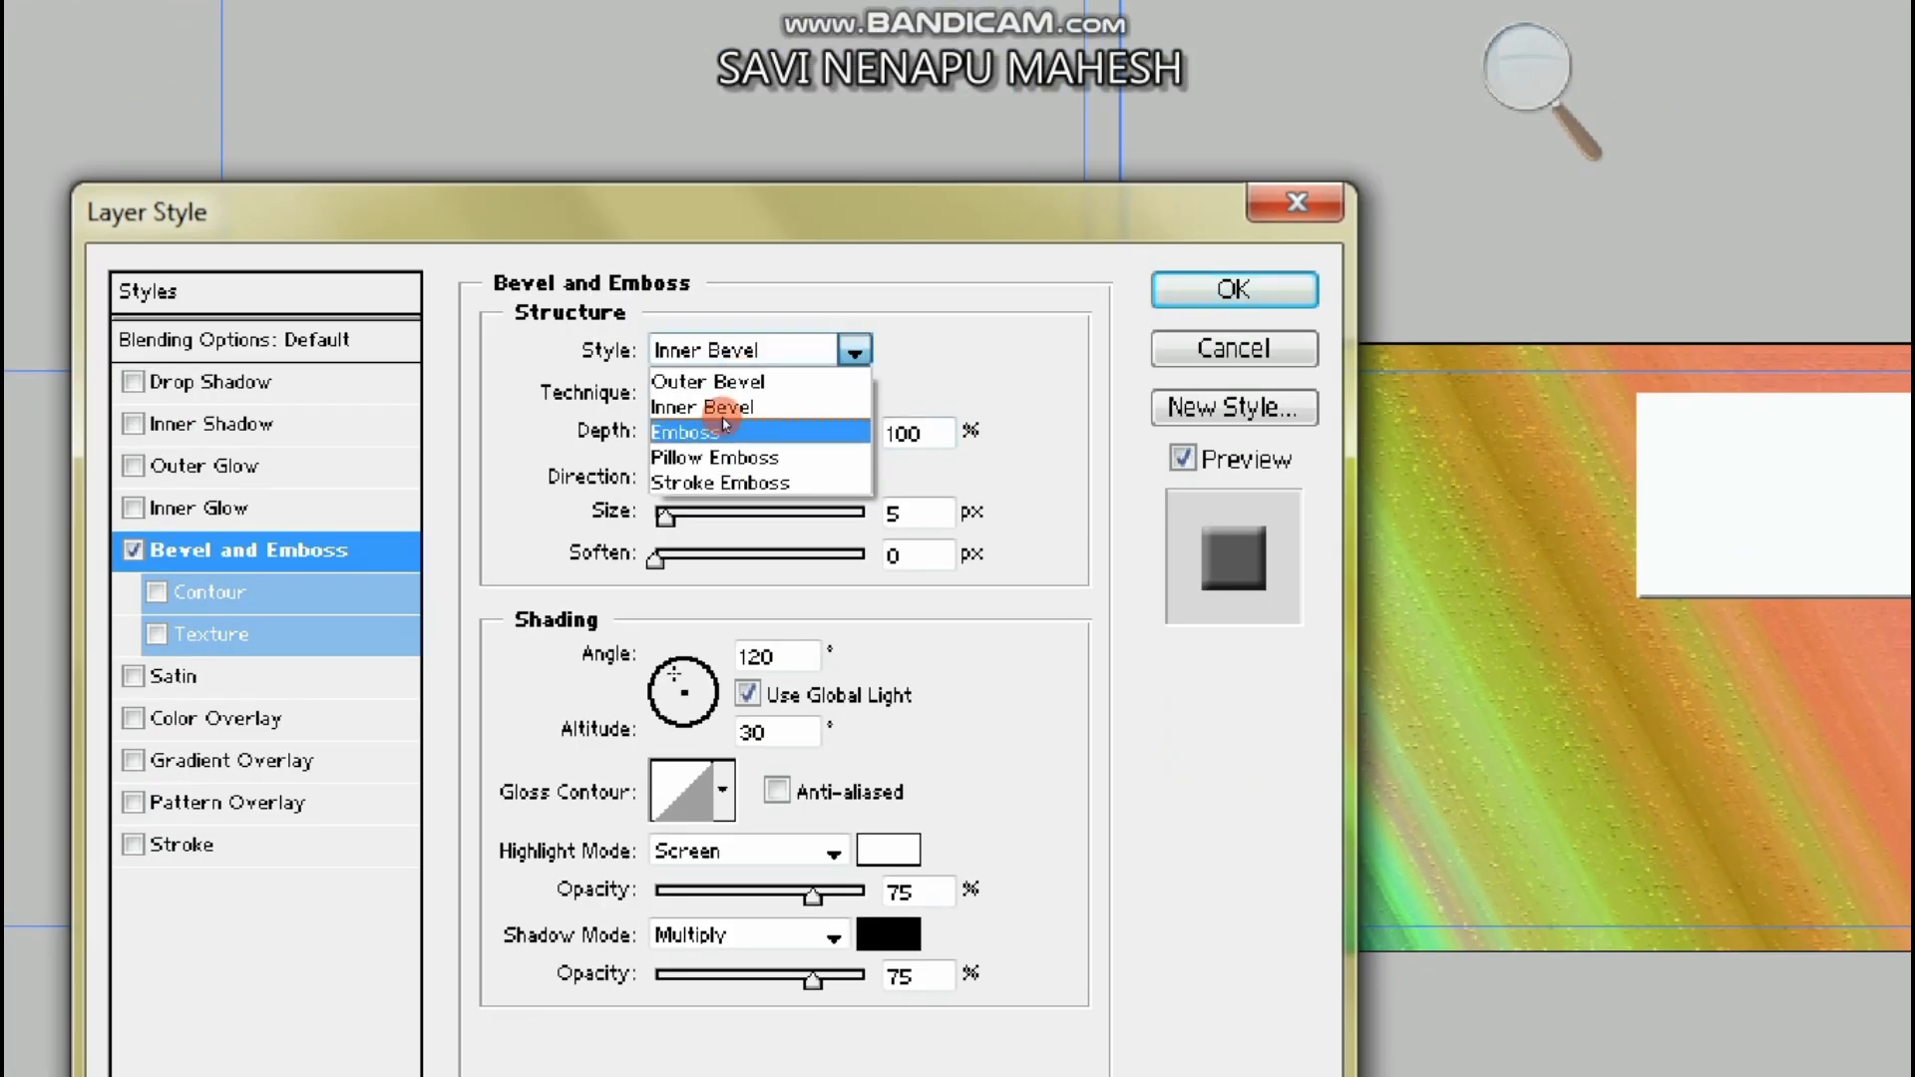
left_click(764, 363)
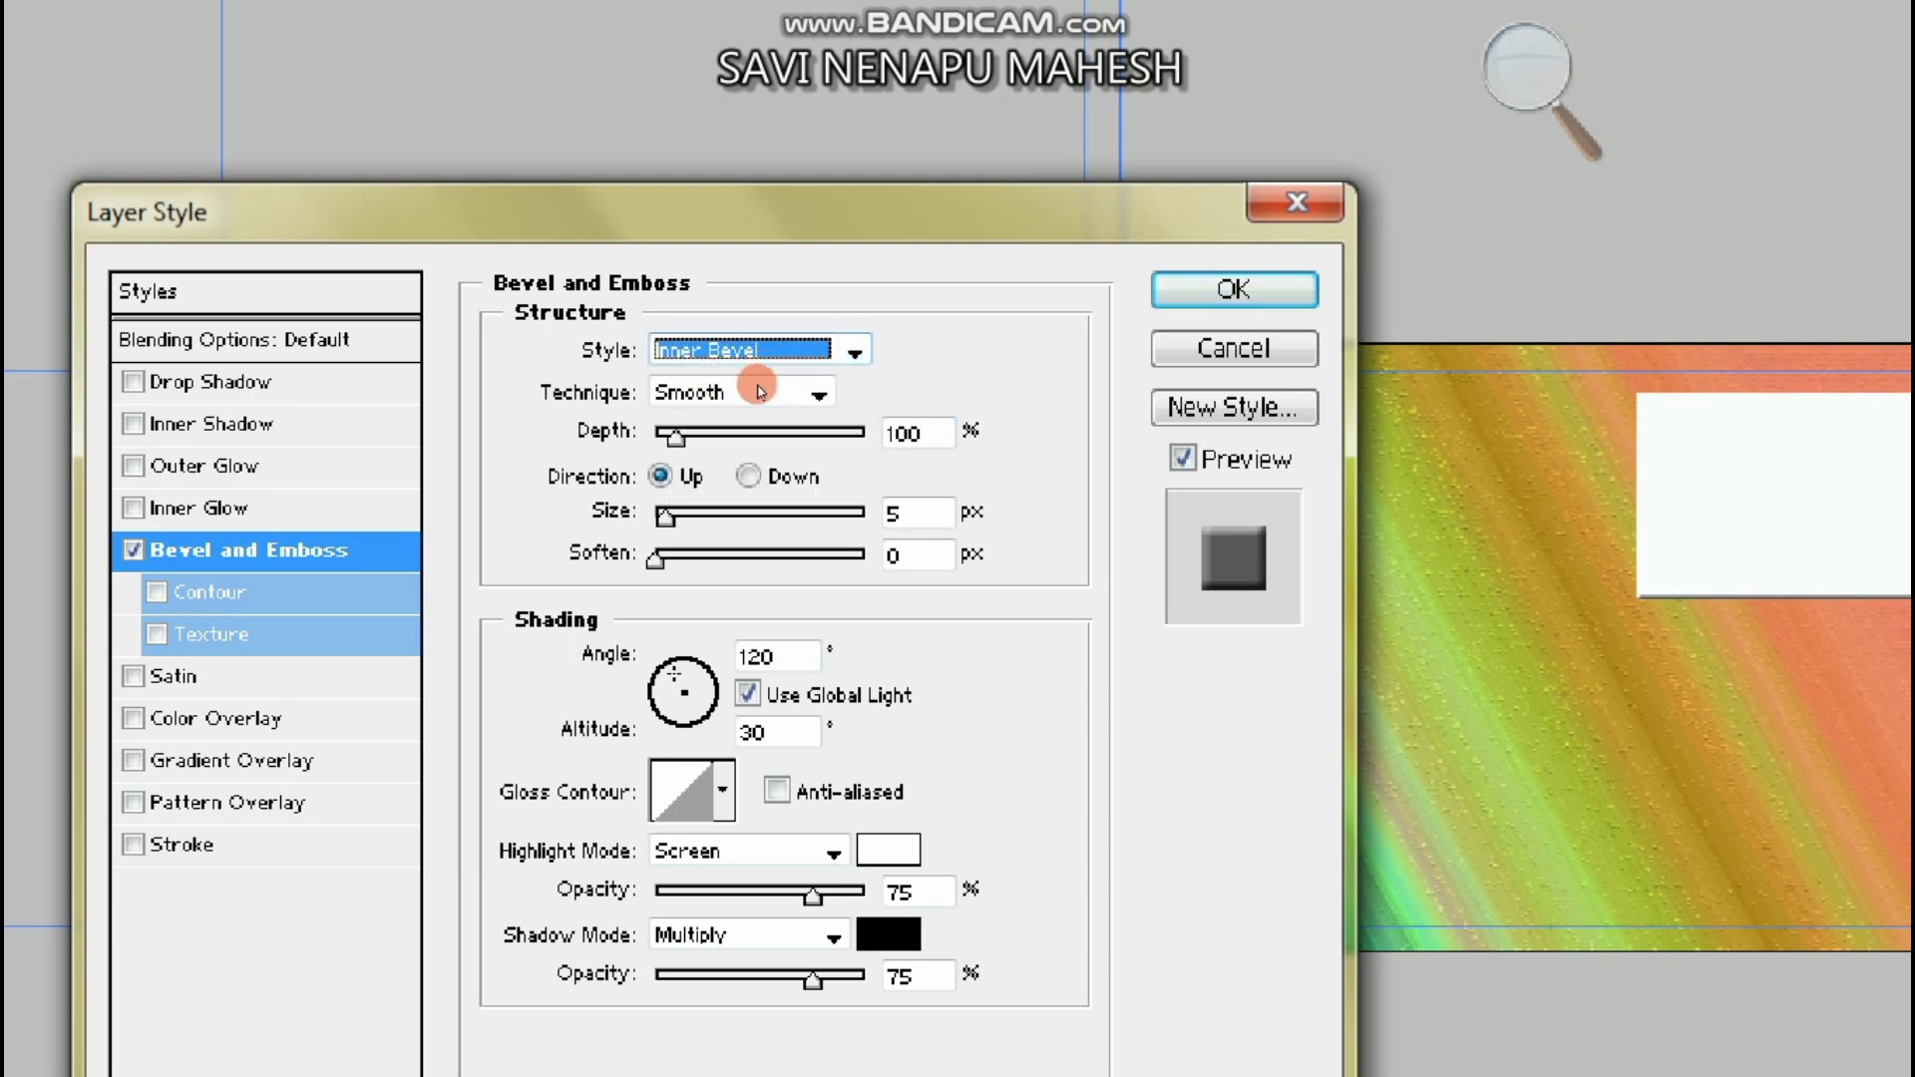
left_click(706, 406)
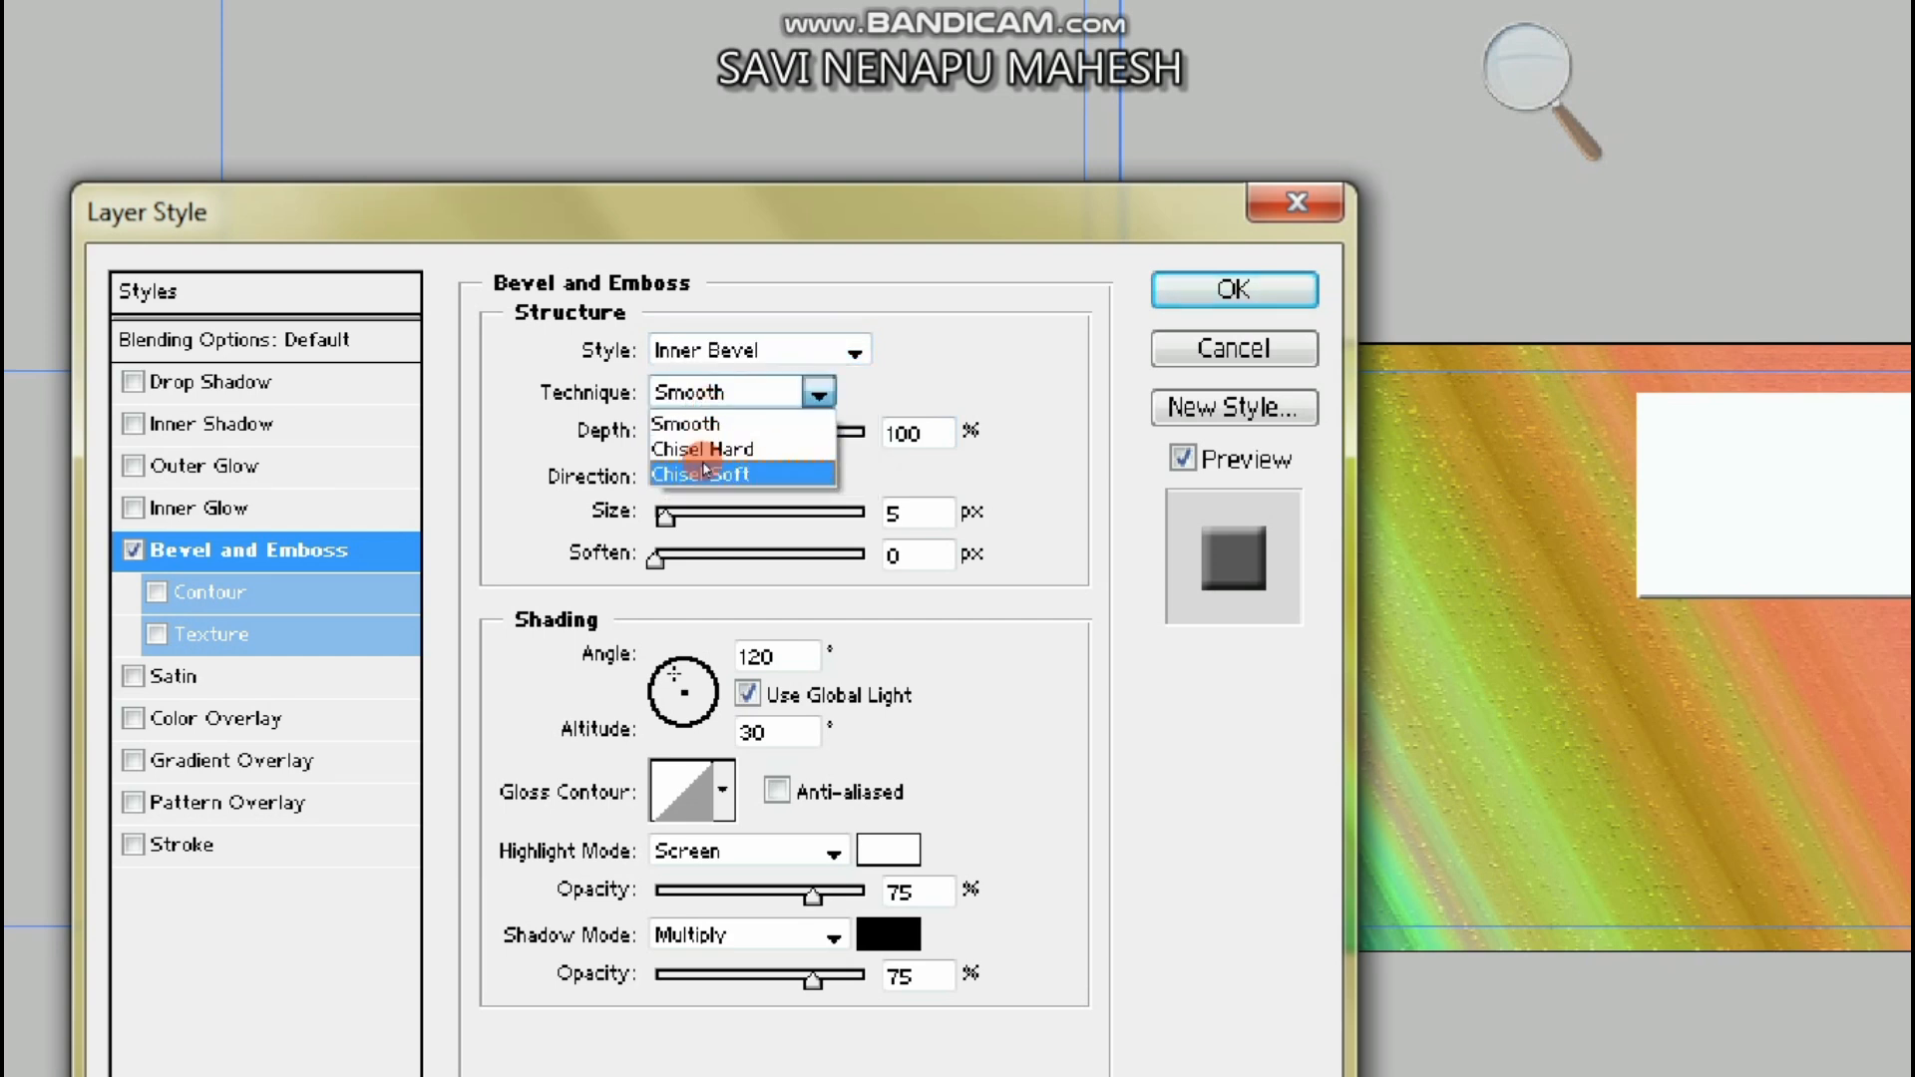
left_click(712, 468)
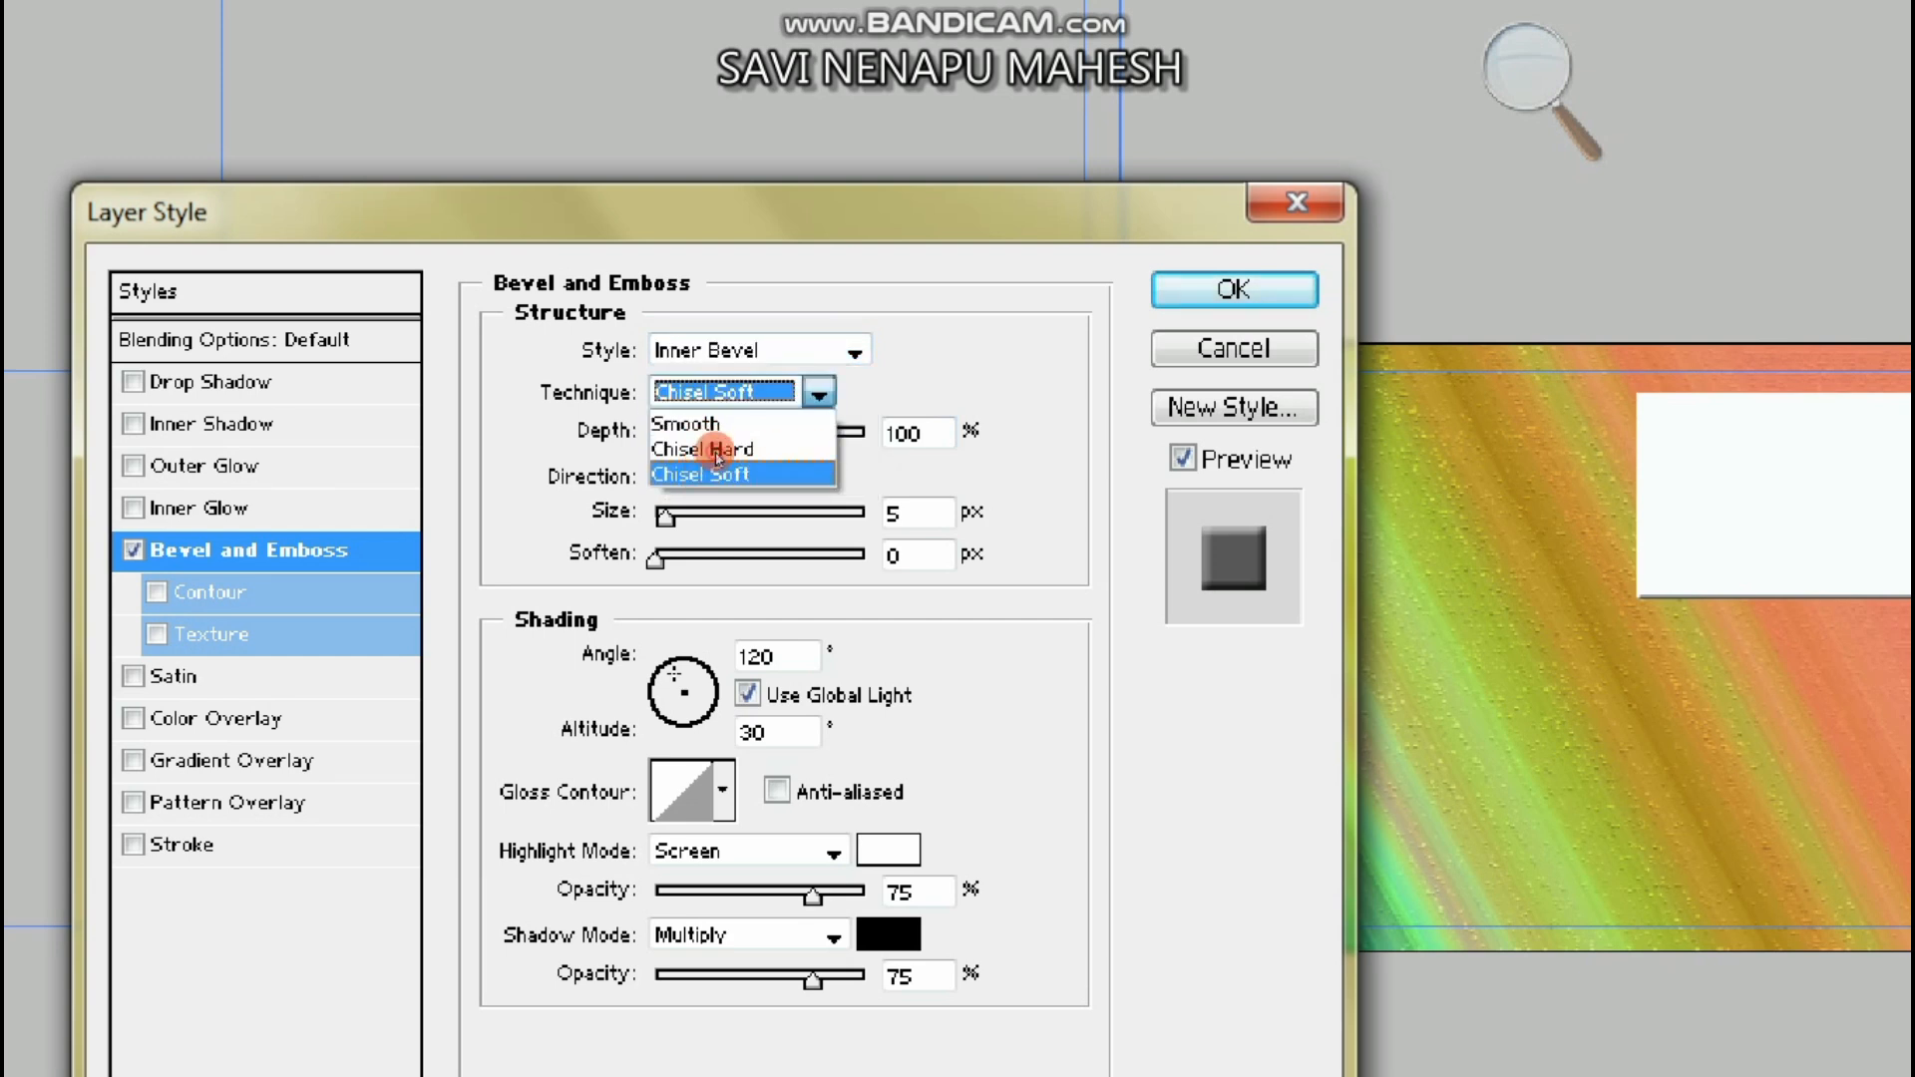
left_click(758, 396)
left_click(733, 445)
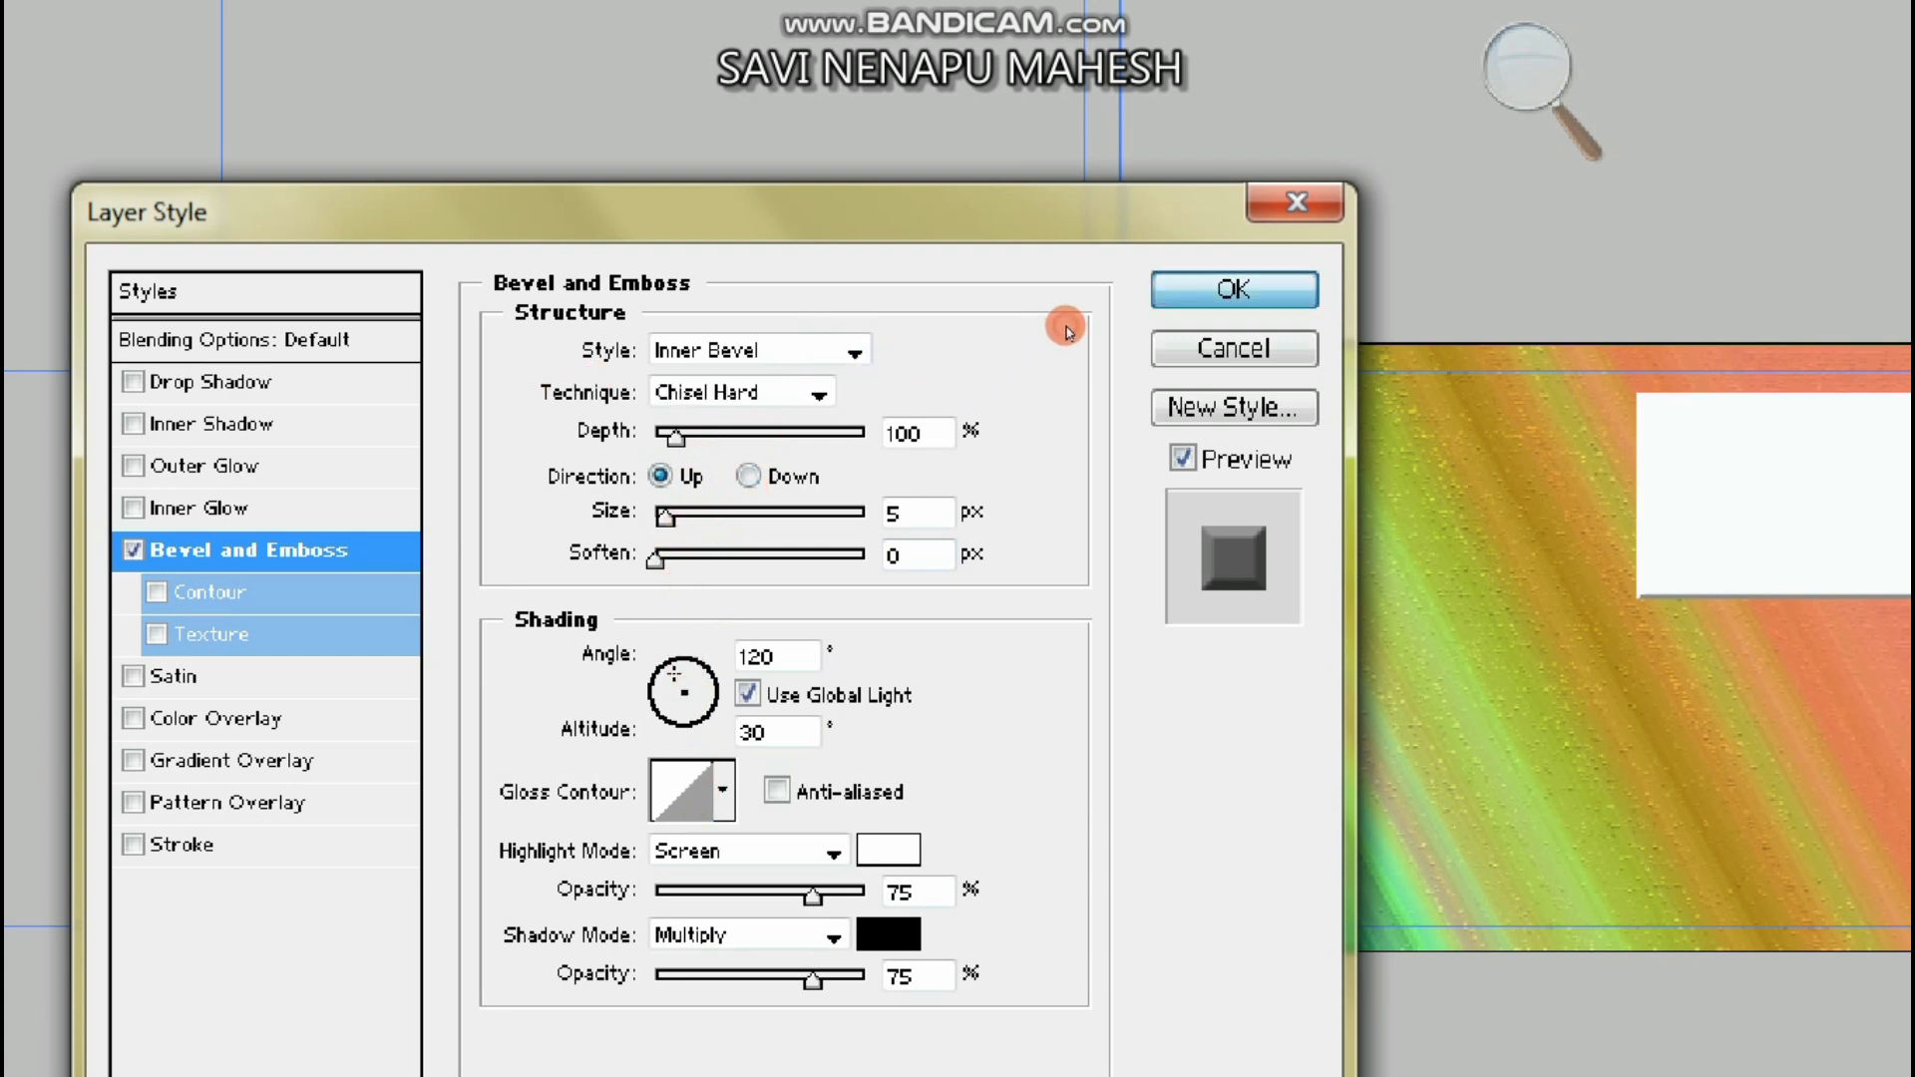
left_click(1233, 290)
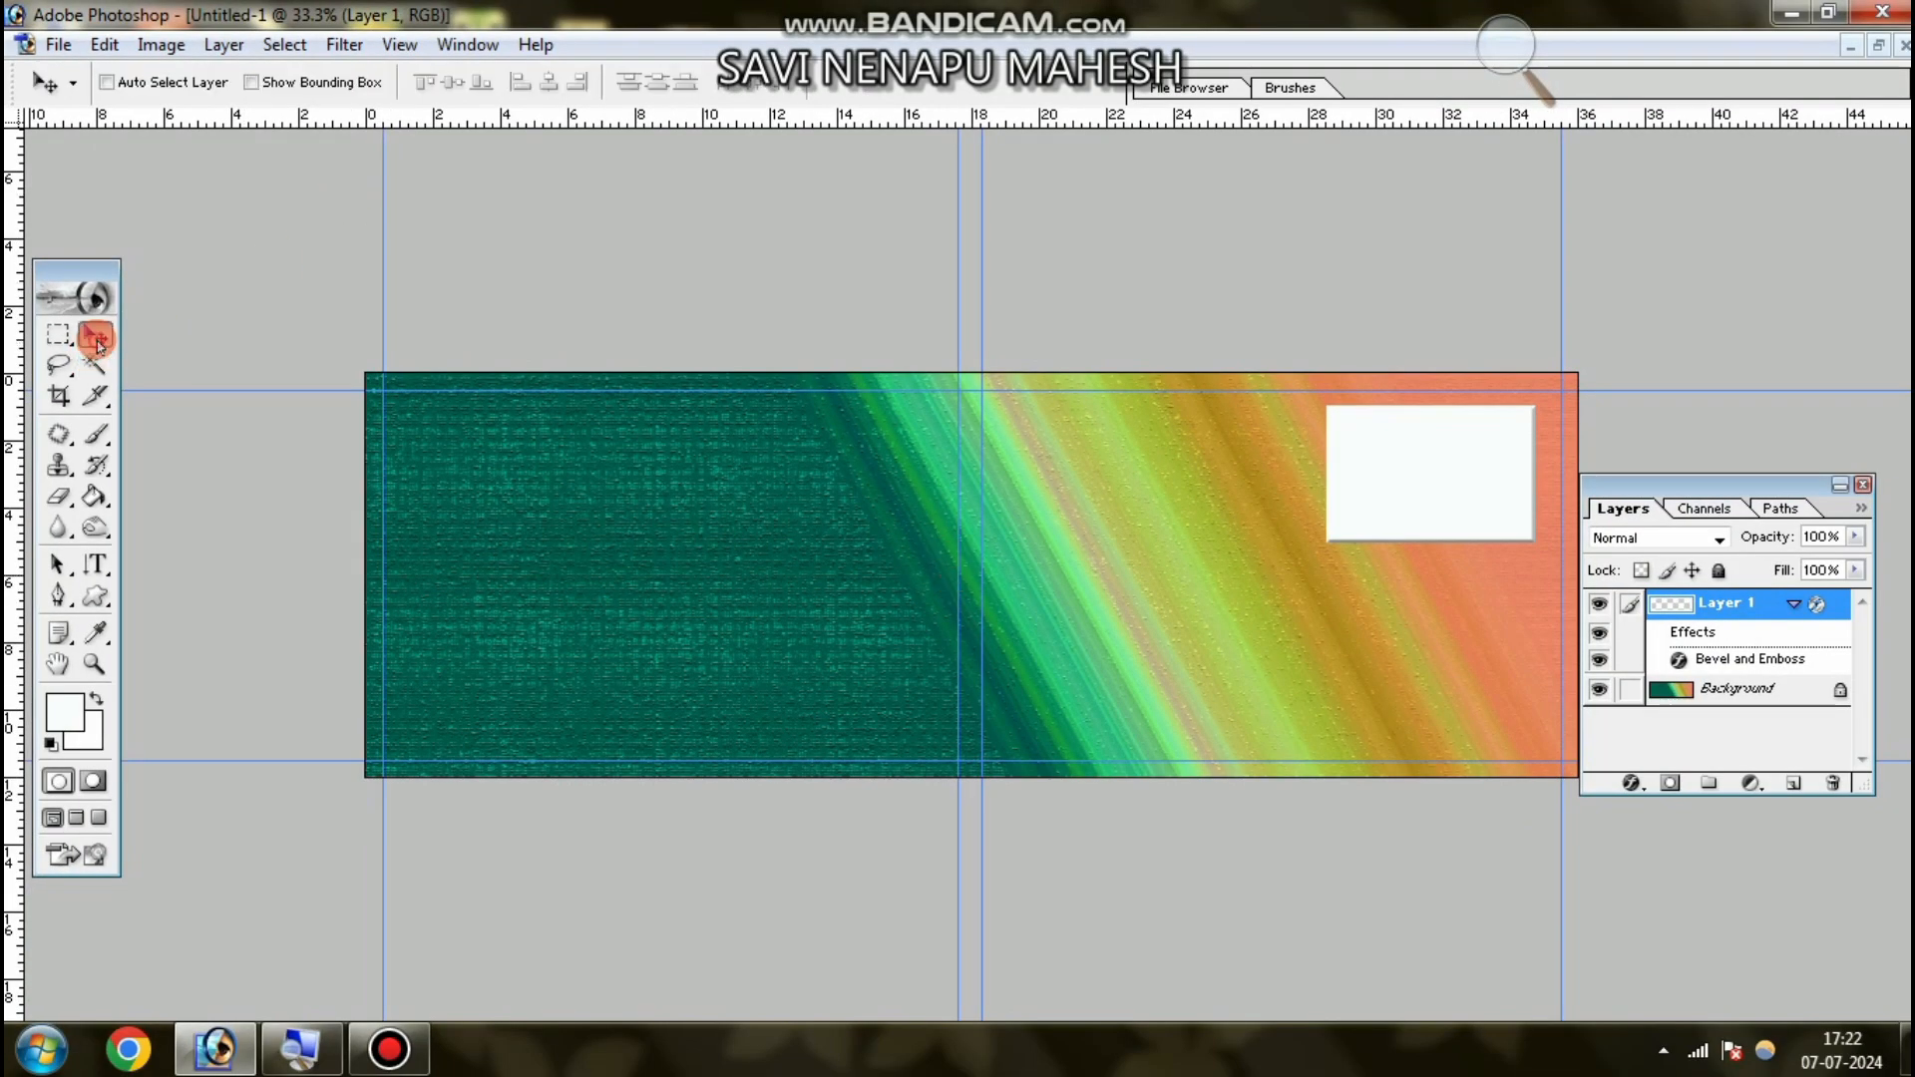
- Duplicate the bevelled white rectangle and move the copy straight down below the original, leaving a narrow gap
key("ctrl+j")
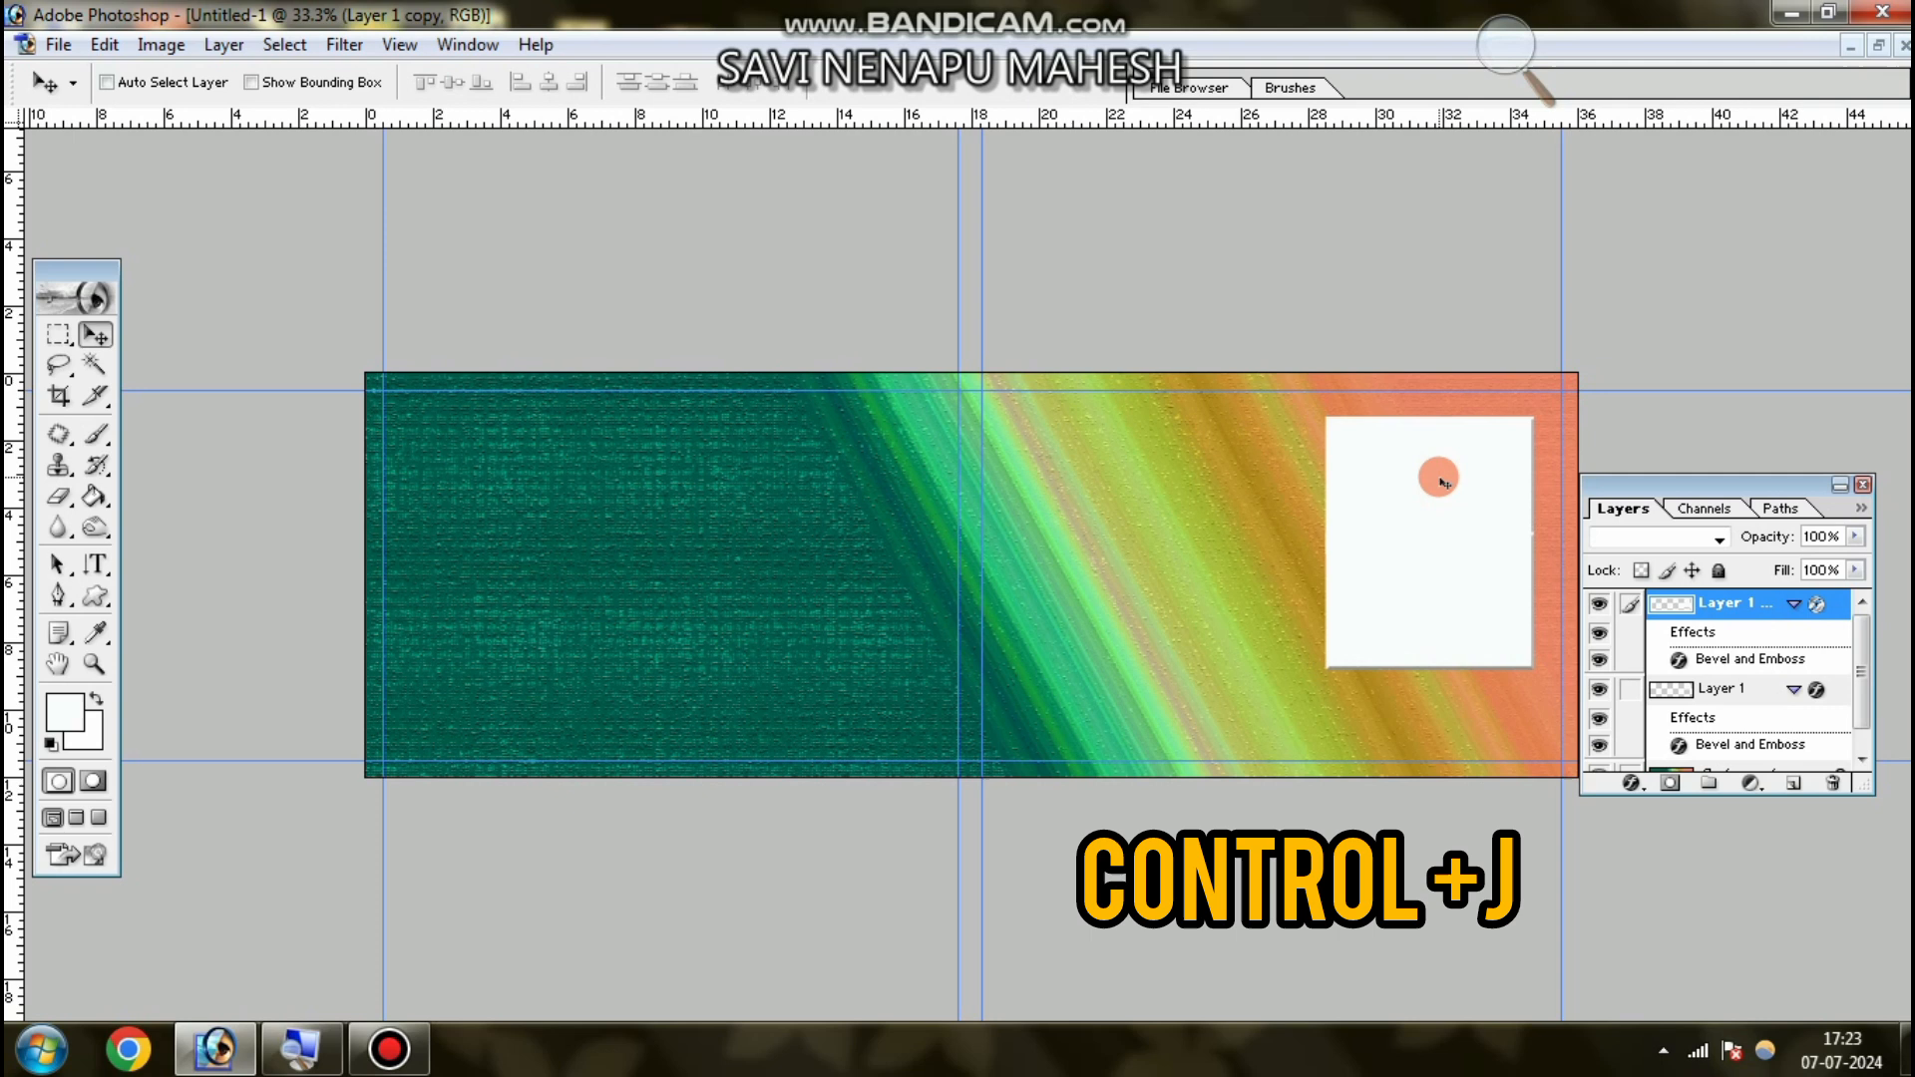
key("shift+Down")
key("shift+Down")
key("shift+Down")
key("shift+Down")
key("shift+Down")
key("shift+Down")
key("shift+Down")
key("shift+Down")
key("shift+Down")
key("shift+Down")
key("shift+Down")
key("shift+Down")
key("shift+Down")
key("shift+Down")
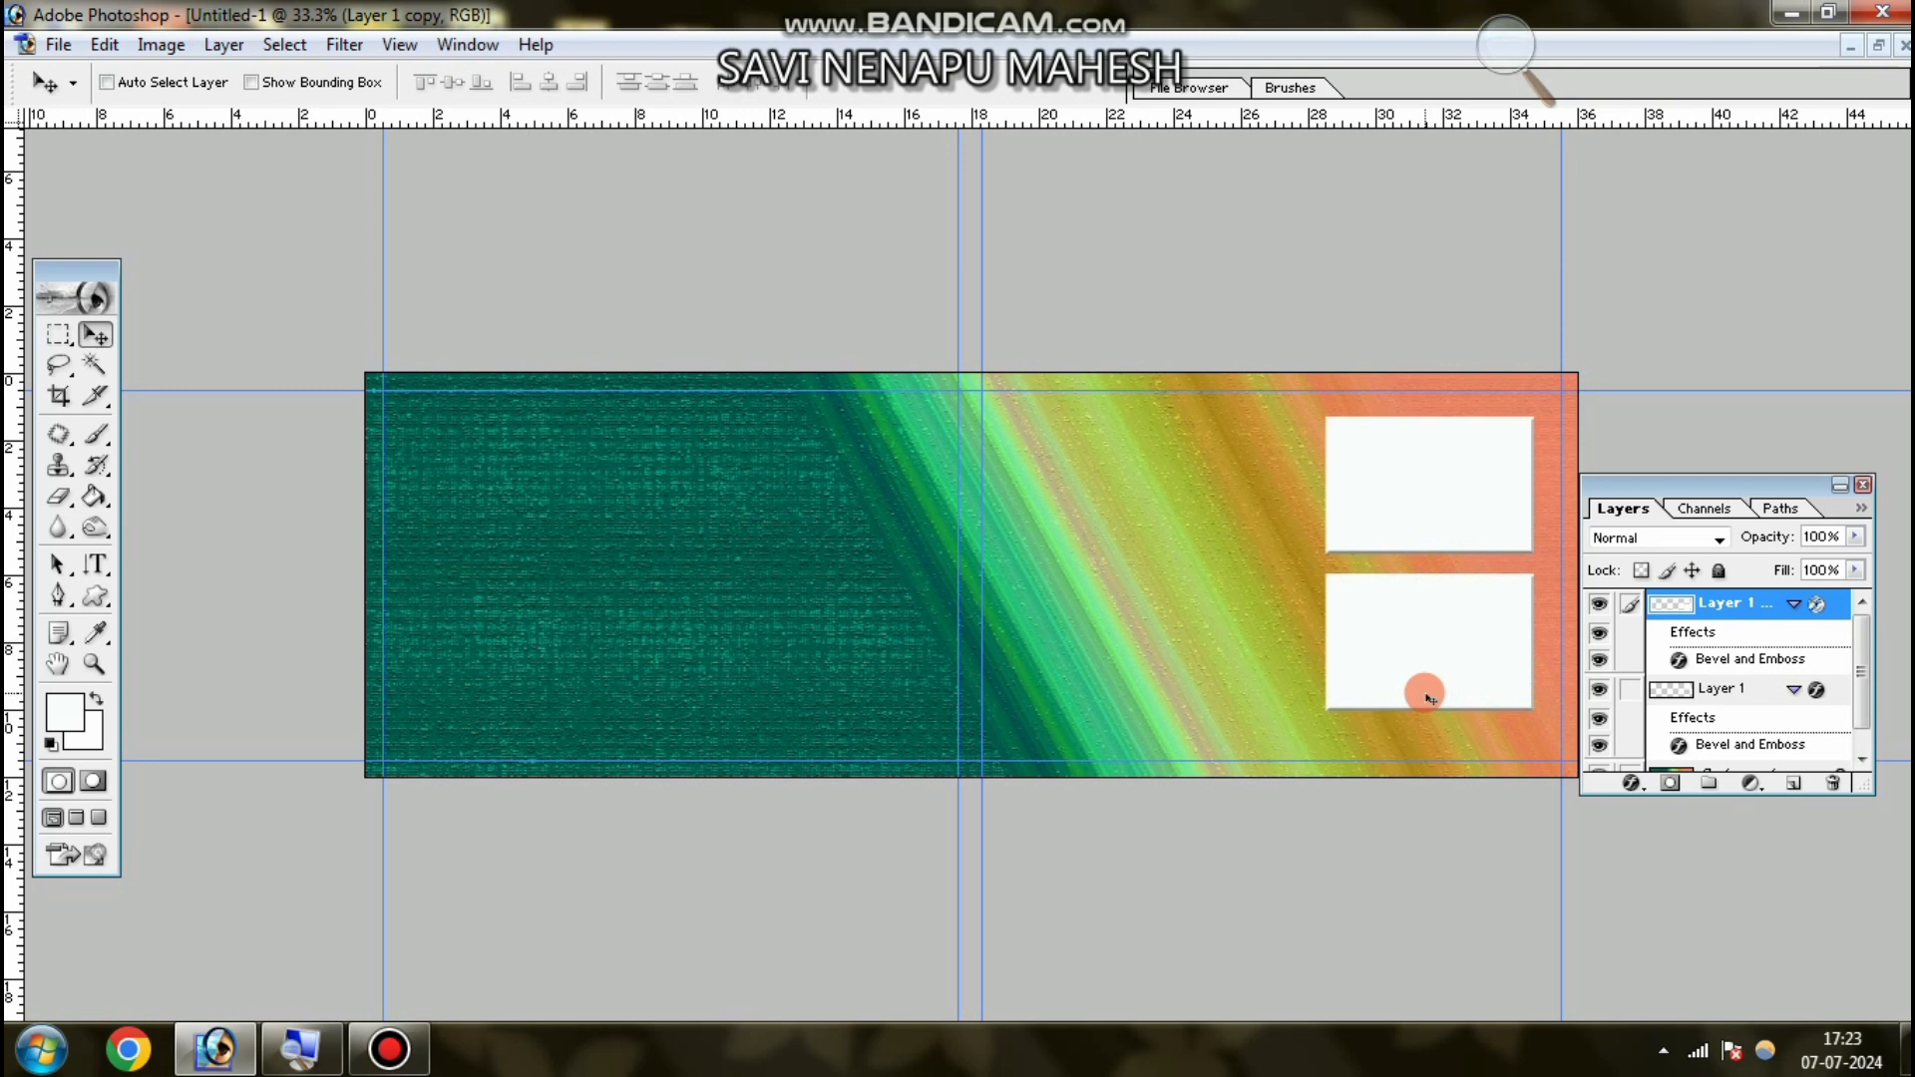
- Duplicate the lower rectangle and move the copy straight left beside it, leaving a narrow gap
key("shift+Left")
key("shift+Left")
key("shift+Left")
key("shift+Left")
key("shift+Left")
key("shift+Left")
key("shift+Left")
key("shift+Left")
key("shift+Left")
key("shift+Left")
key("shift+Left")
key("shift+Left")
key("shift+Left")
key("shift+Left")
key("shift+Left")
key("shift+Left")
key("shift+Left")
key("shift+Left")
key("shift+Left")
key("shift+Left")
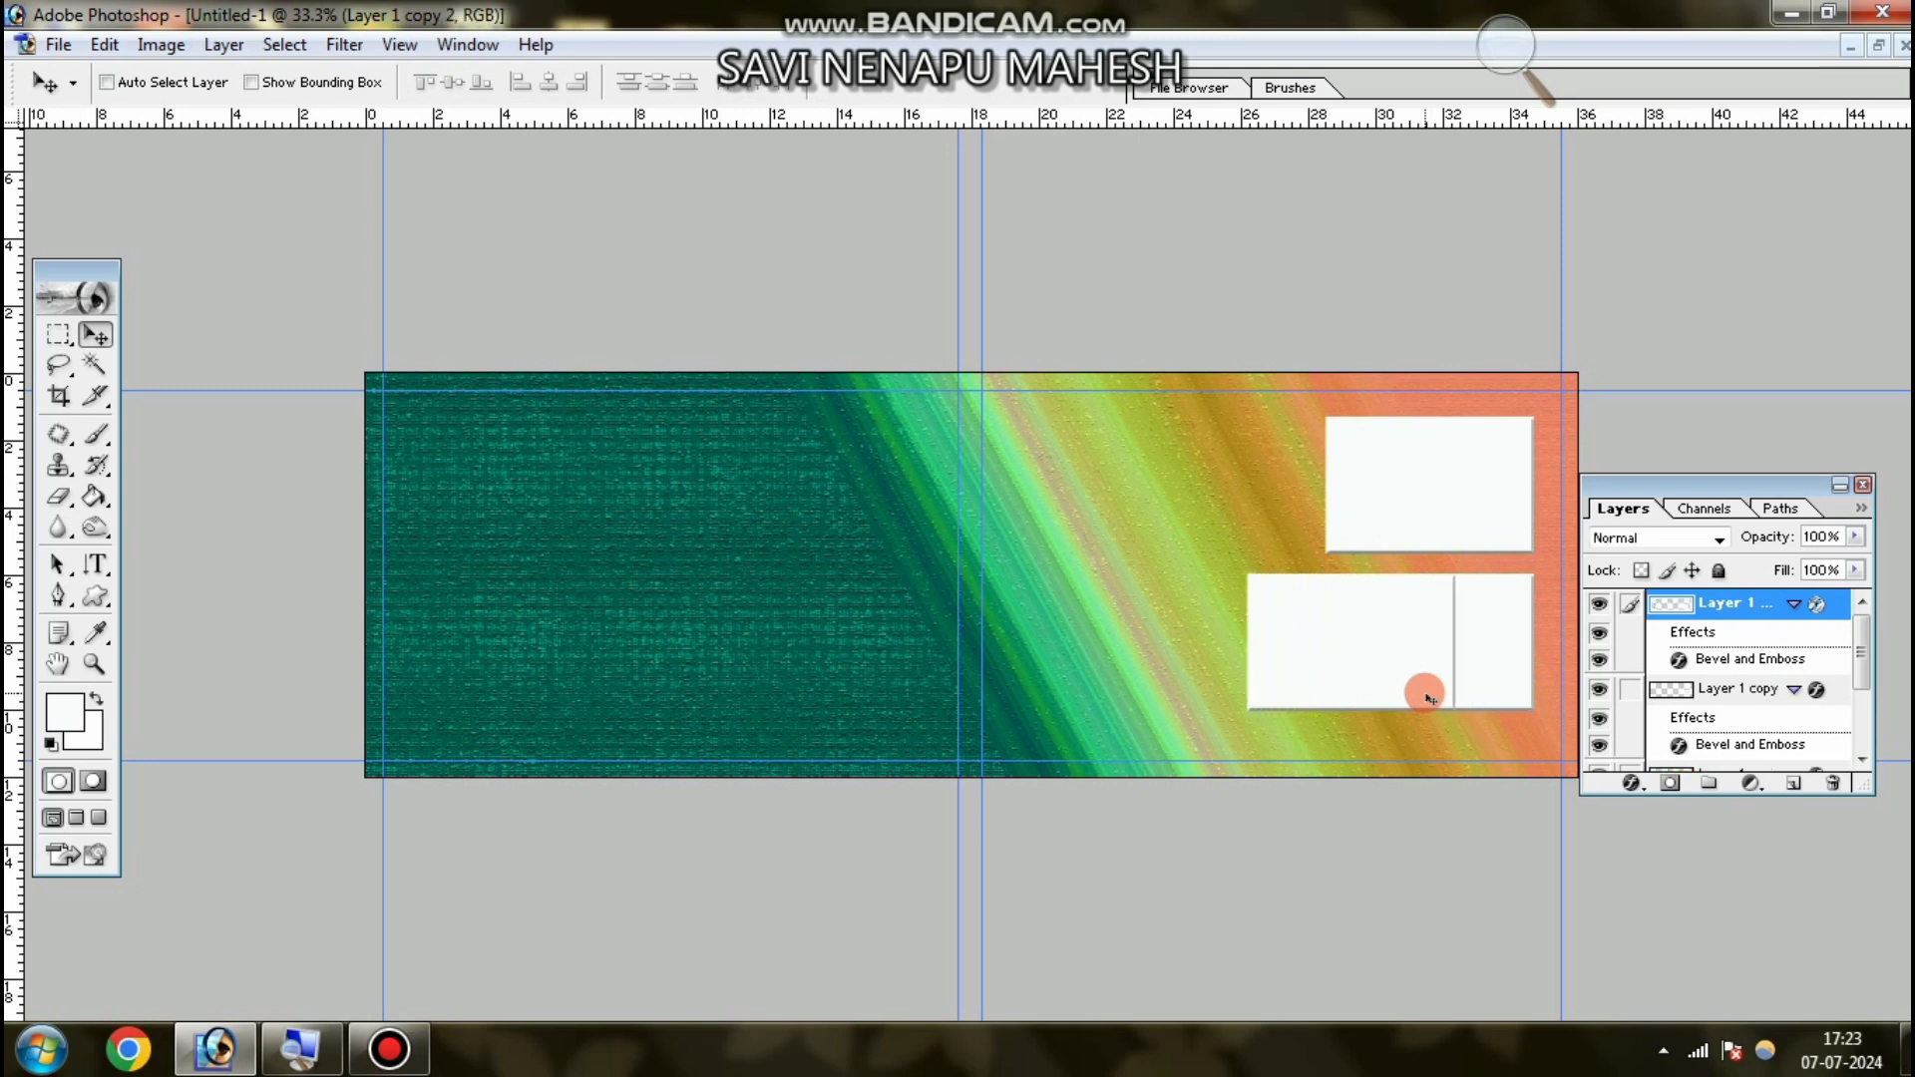
key("shift+Left")
key("shift+Left")
key("shift+Left")
key("shift+Left")
key("shift+Left")
key("shift+Left")
key("shift+Left")
key("shift+Left")
key("shift+Left")
key("shift+Left")
key("shift+Left")
key("shift+Left")
key("shift+Left")
key("shift+Left")
key("shift+Left")
key("shift+Left")
key("shift+Left")
key("shift+Left")
key("shift+Left")
key("shift+Left")
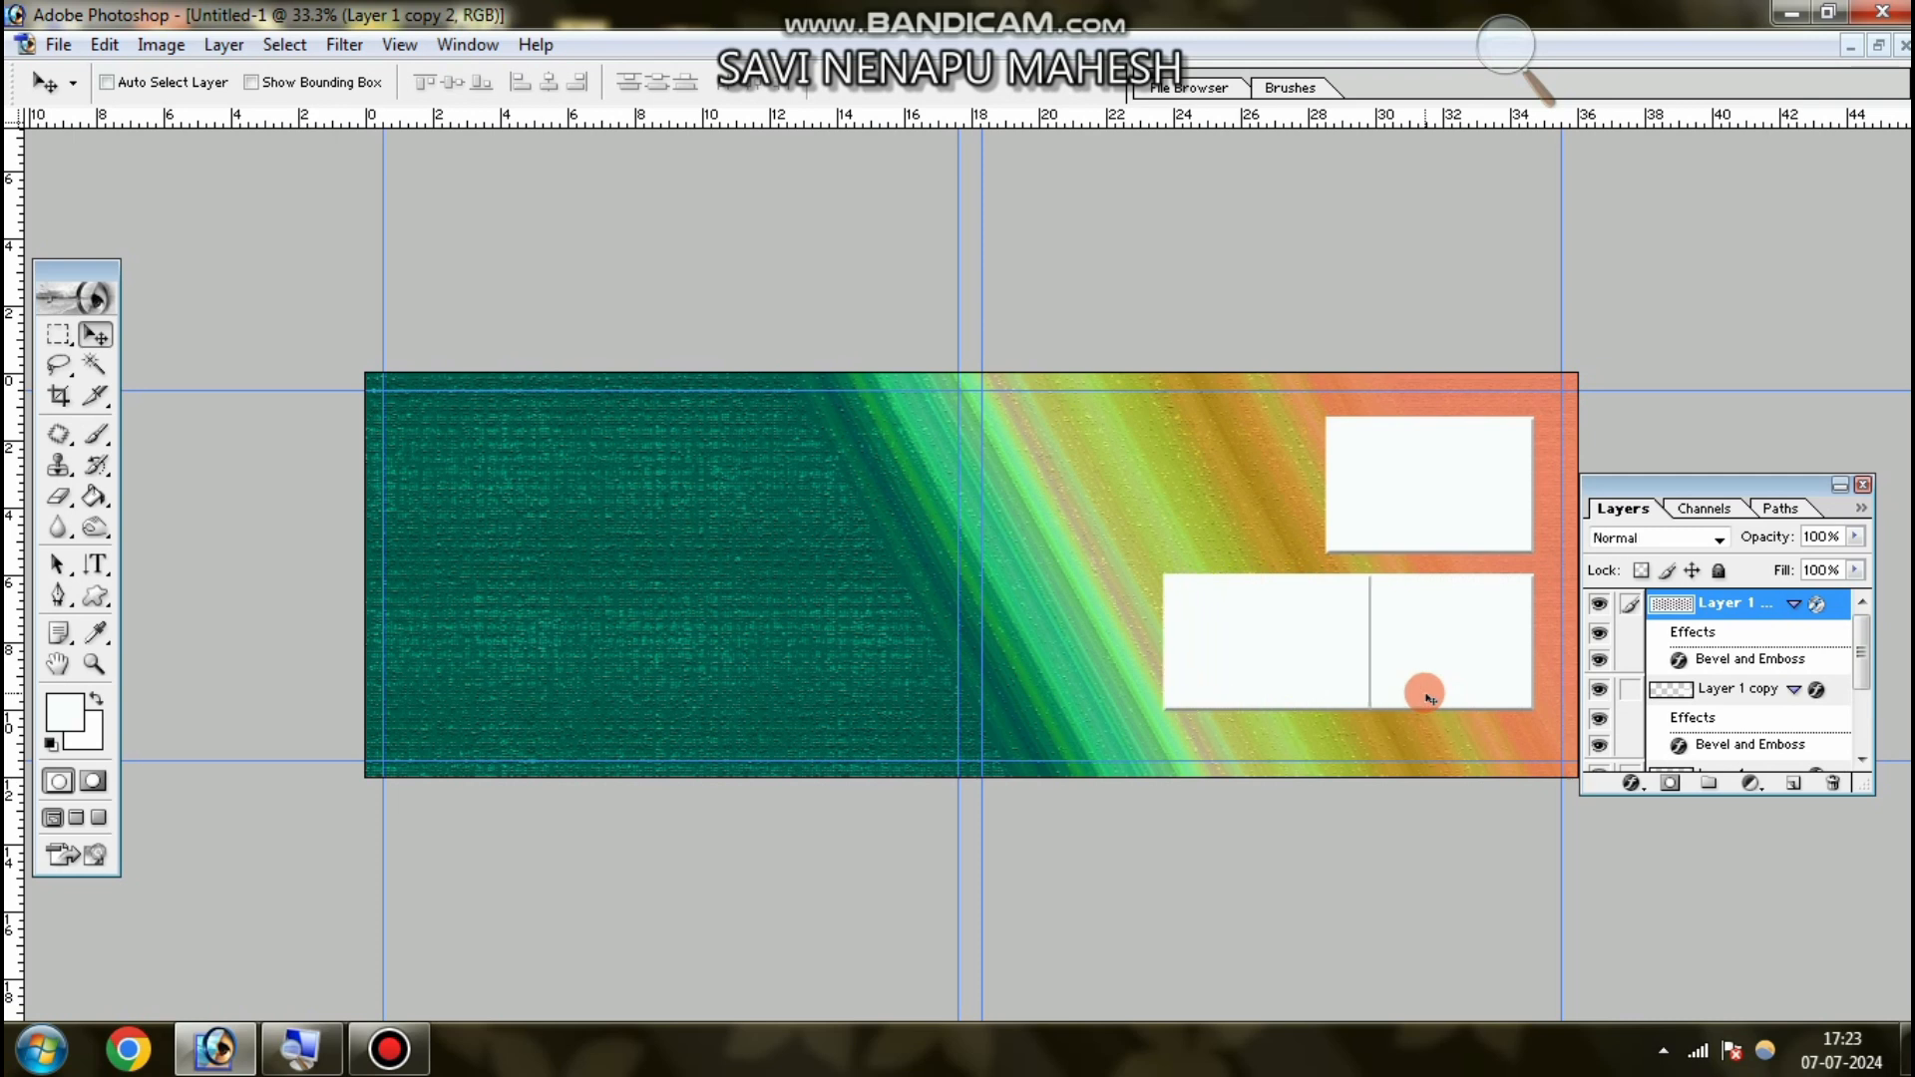
key("shift+Left")
key("shift+Left")
key("shift+Left")
key("shift+Left")
key("shift+Left")
key("shift+Left")
key("shift+Left")
key("shift+Left")
key("shift+Left")
key("shift+Left")
key("shift+Left")
key("shift+Left")
key("shift+Left")
key("shift+Left")
key("shift+Left")
key("shift+Left")
key("shift+Left")
key("shift+Left")
key("shift+Left")
key("shift+Left")
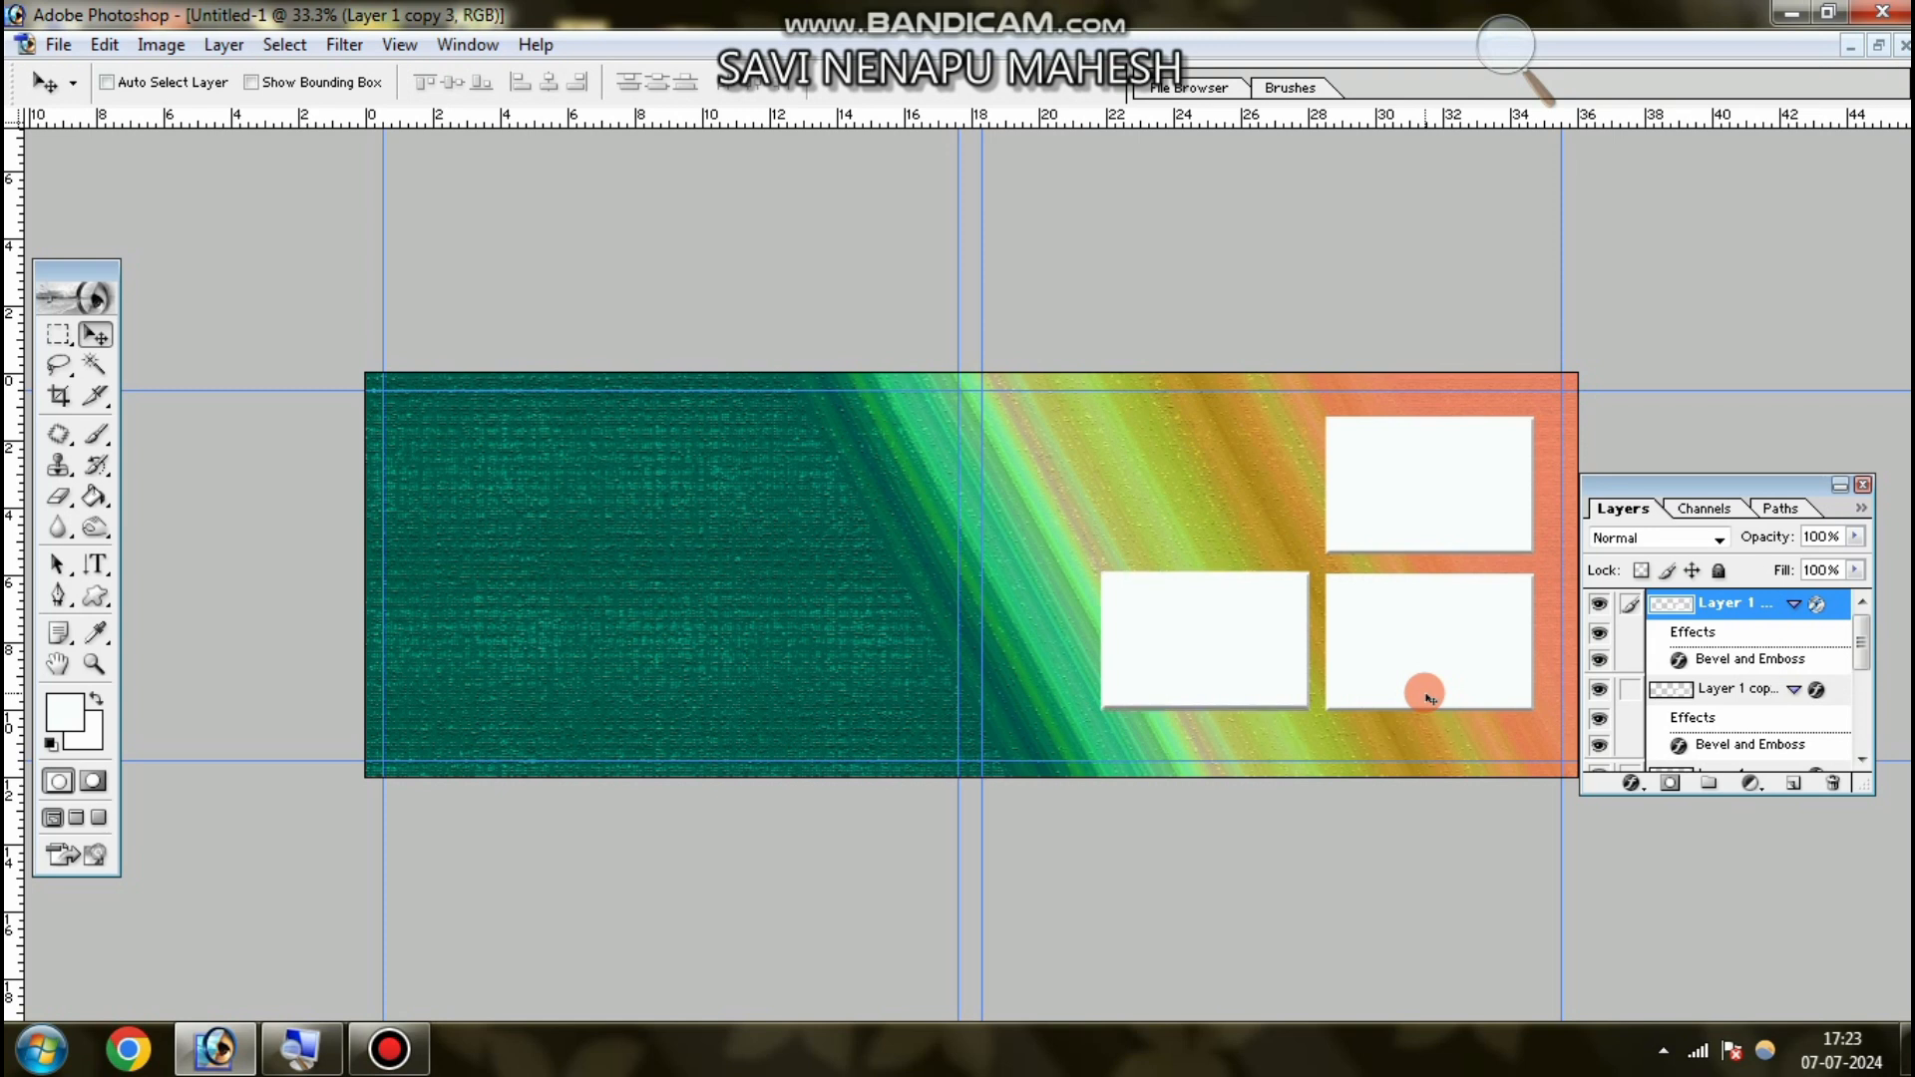
- Duplicate the lower-left white rectangle and move the copy straight up, level with the upper-right rectangle, to complete a two-by-two grid
key("shift+Up")
key("shift+Up")
key("shift+Up")
key("shift+Up")
key("shift+Up")
key("shift+Up")
key("shift+Up")
key("shift+Up")
key("shift+Up")
key("shift+Up")
key("shift+Up")
key("shift+Up")
key("shift+Up")
key("shift+Up")
key("shift+Up")
key("shift+Up")
key("shift+Up")
key("shift+Up")
key("shift+Up")
key("shift+Up")
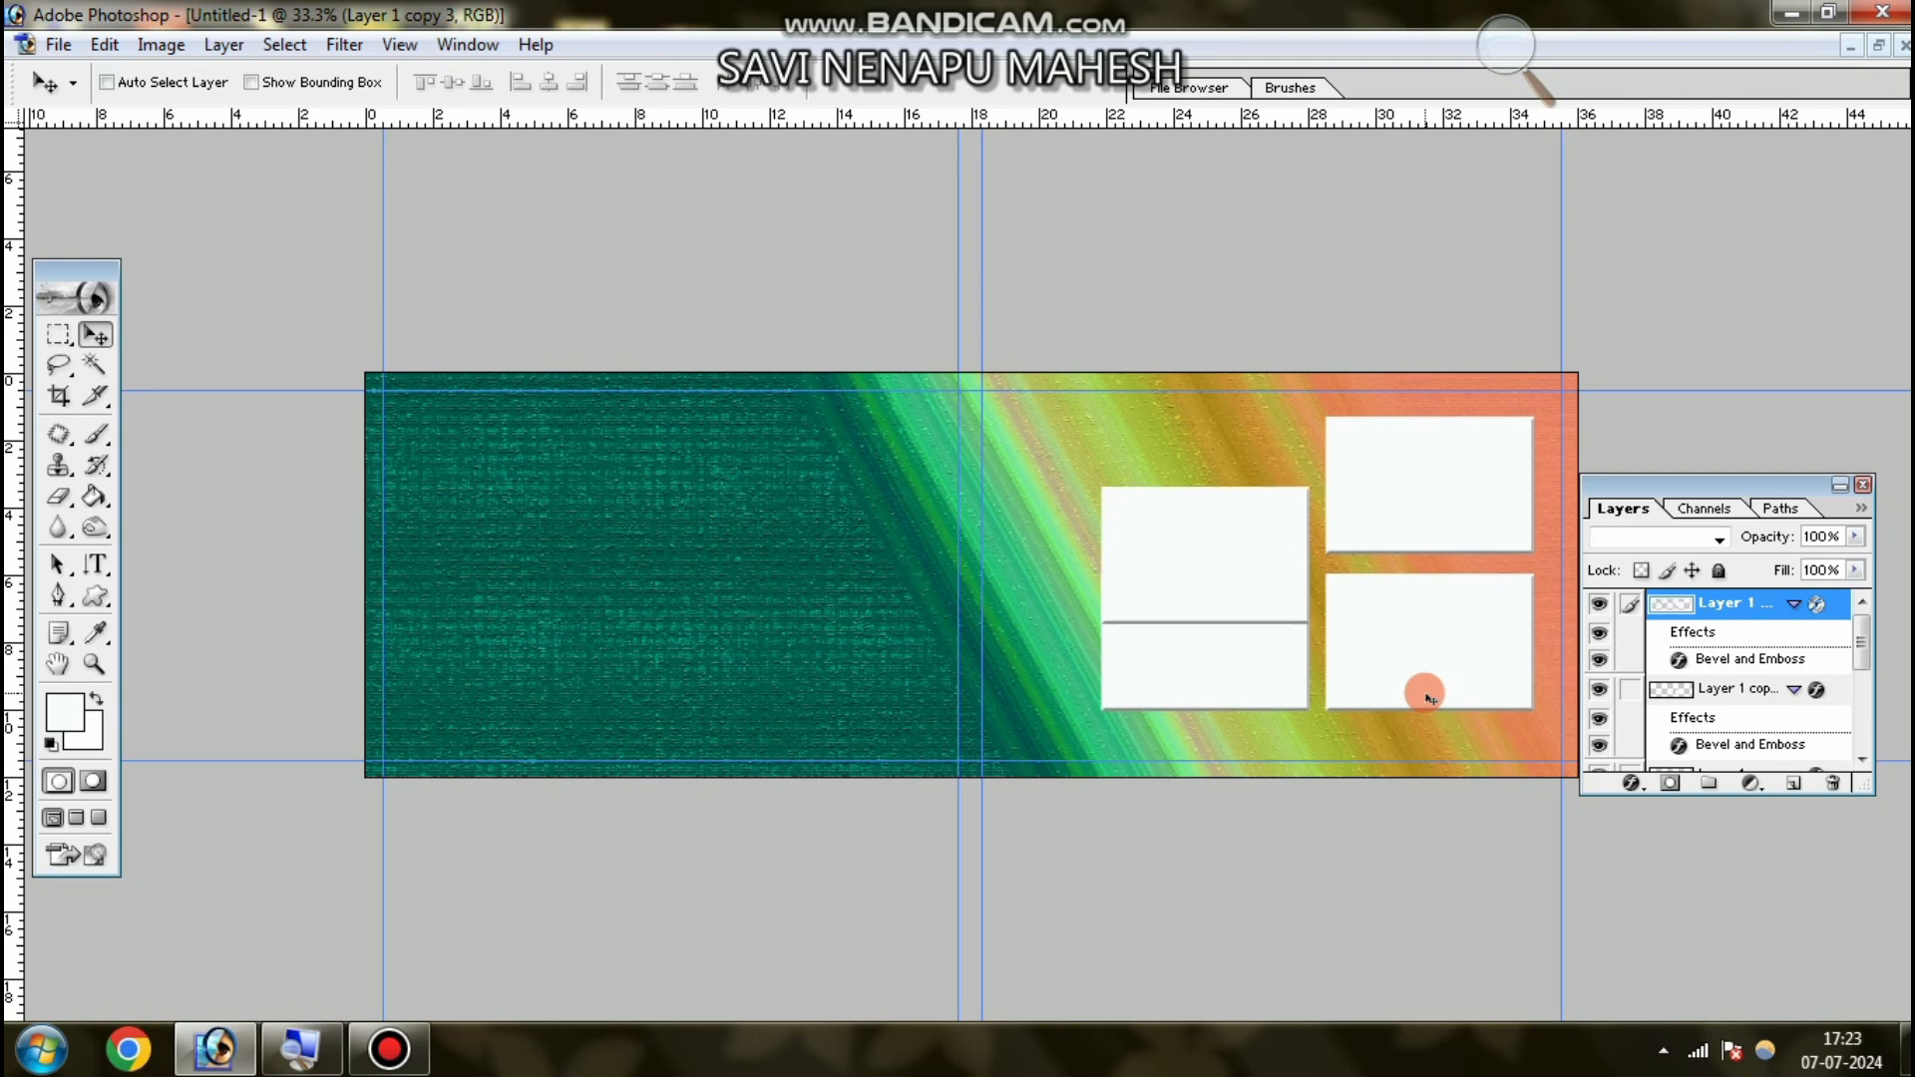
key("shift+Up")
key("shift+Up")
key("shift+Up")
key("shift+Up")
key("shift+Up")
key("shift+Up")
key("shift+Up")
key("shift+Up")
key("shift+Up")
key("shift+Up")
key("shift+Up")
key("shift+Up")
key("shift+Up")
key("shift+Up")
key("shift+Up")
key("shift+Up")
key("shift+Up")
key("shift+Up")
key("shift+Up")
key("shift+Up")
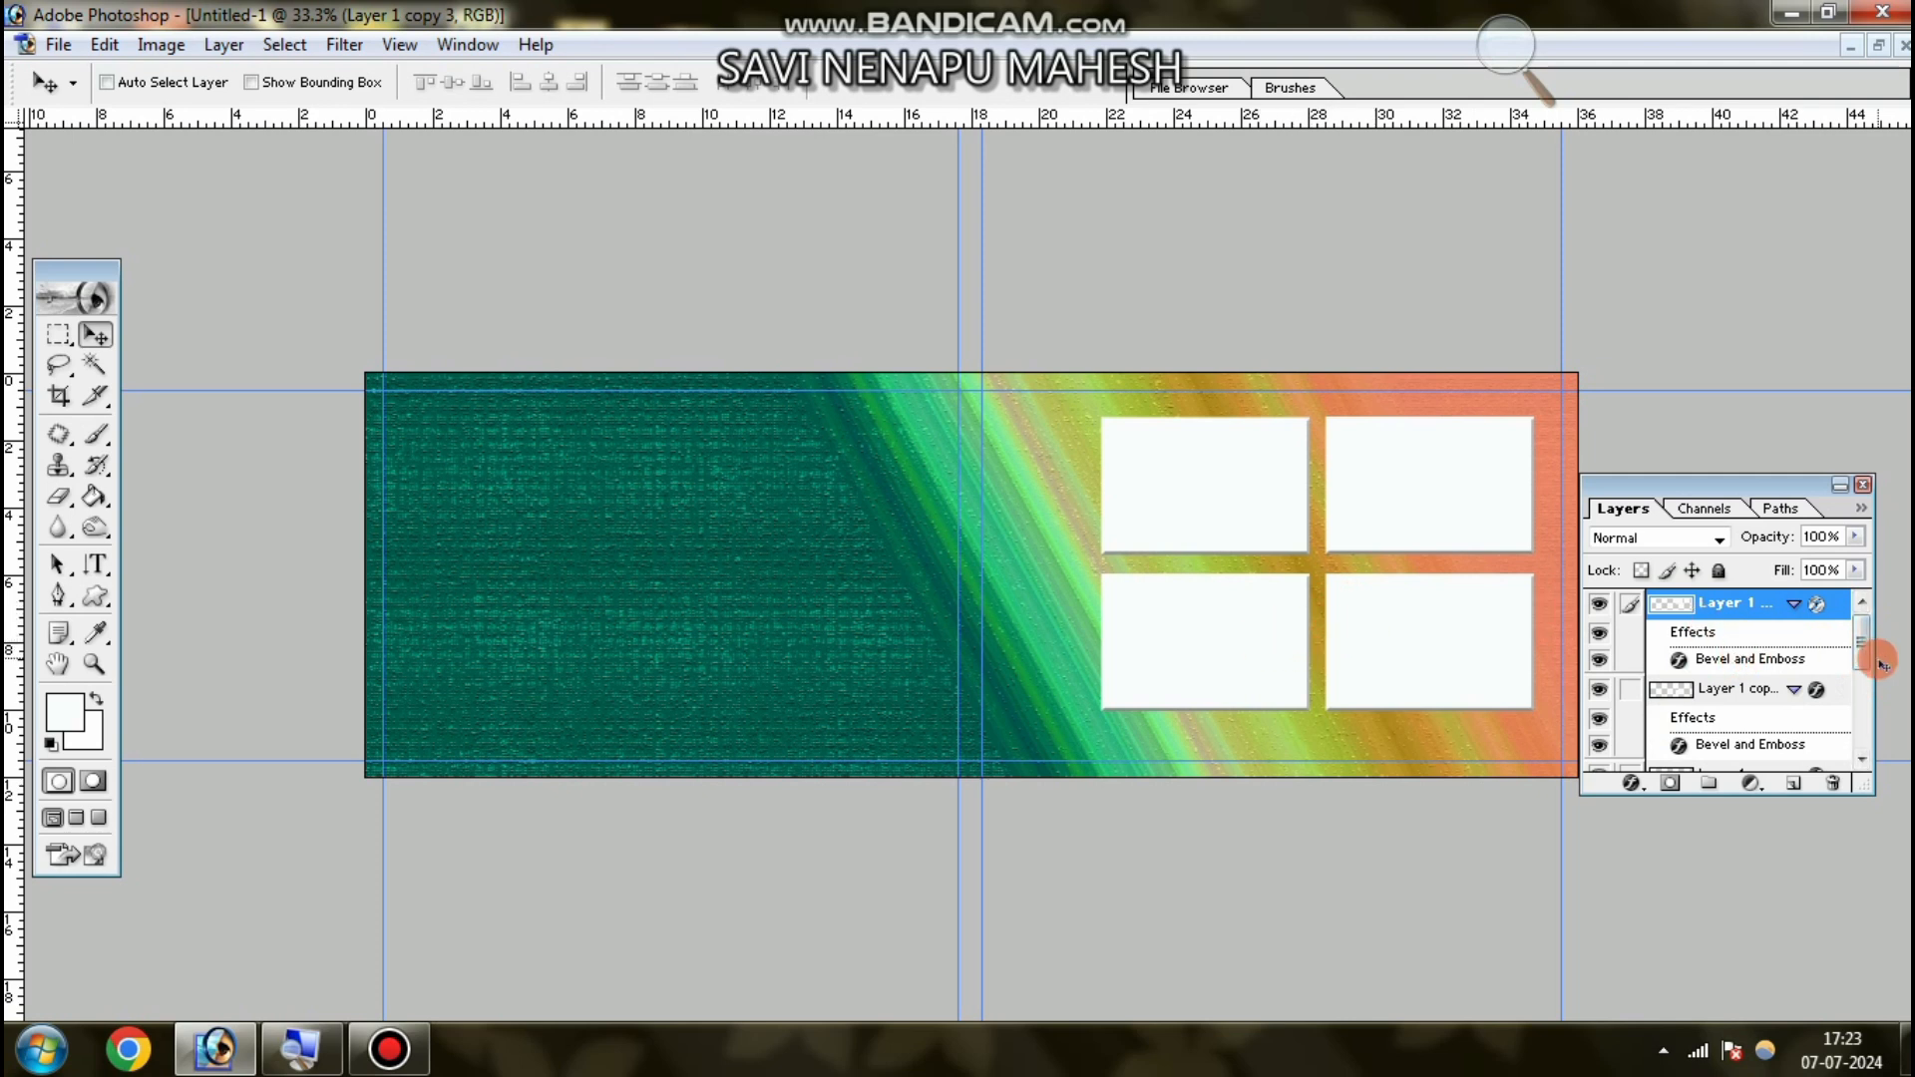
- Link all four bevelled rectangle layers and merge them into a single layer
left_click_drag(1863, 638, 1864, 710)
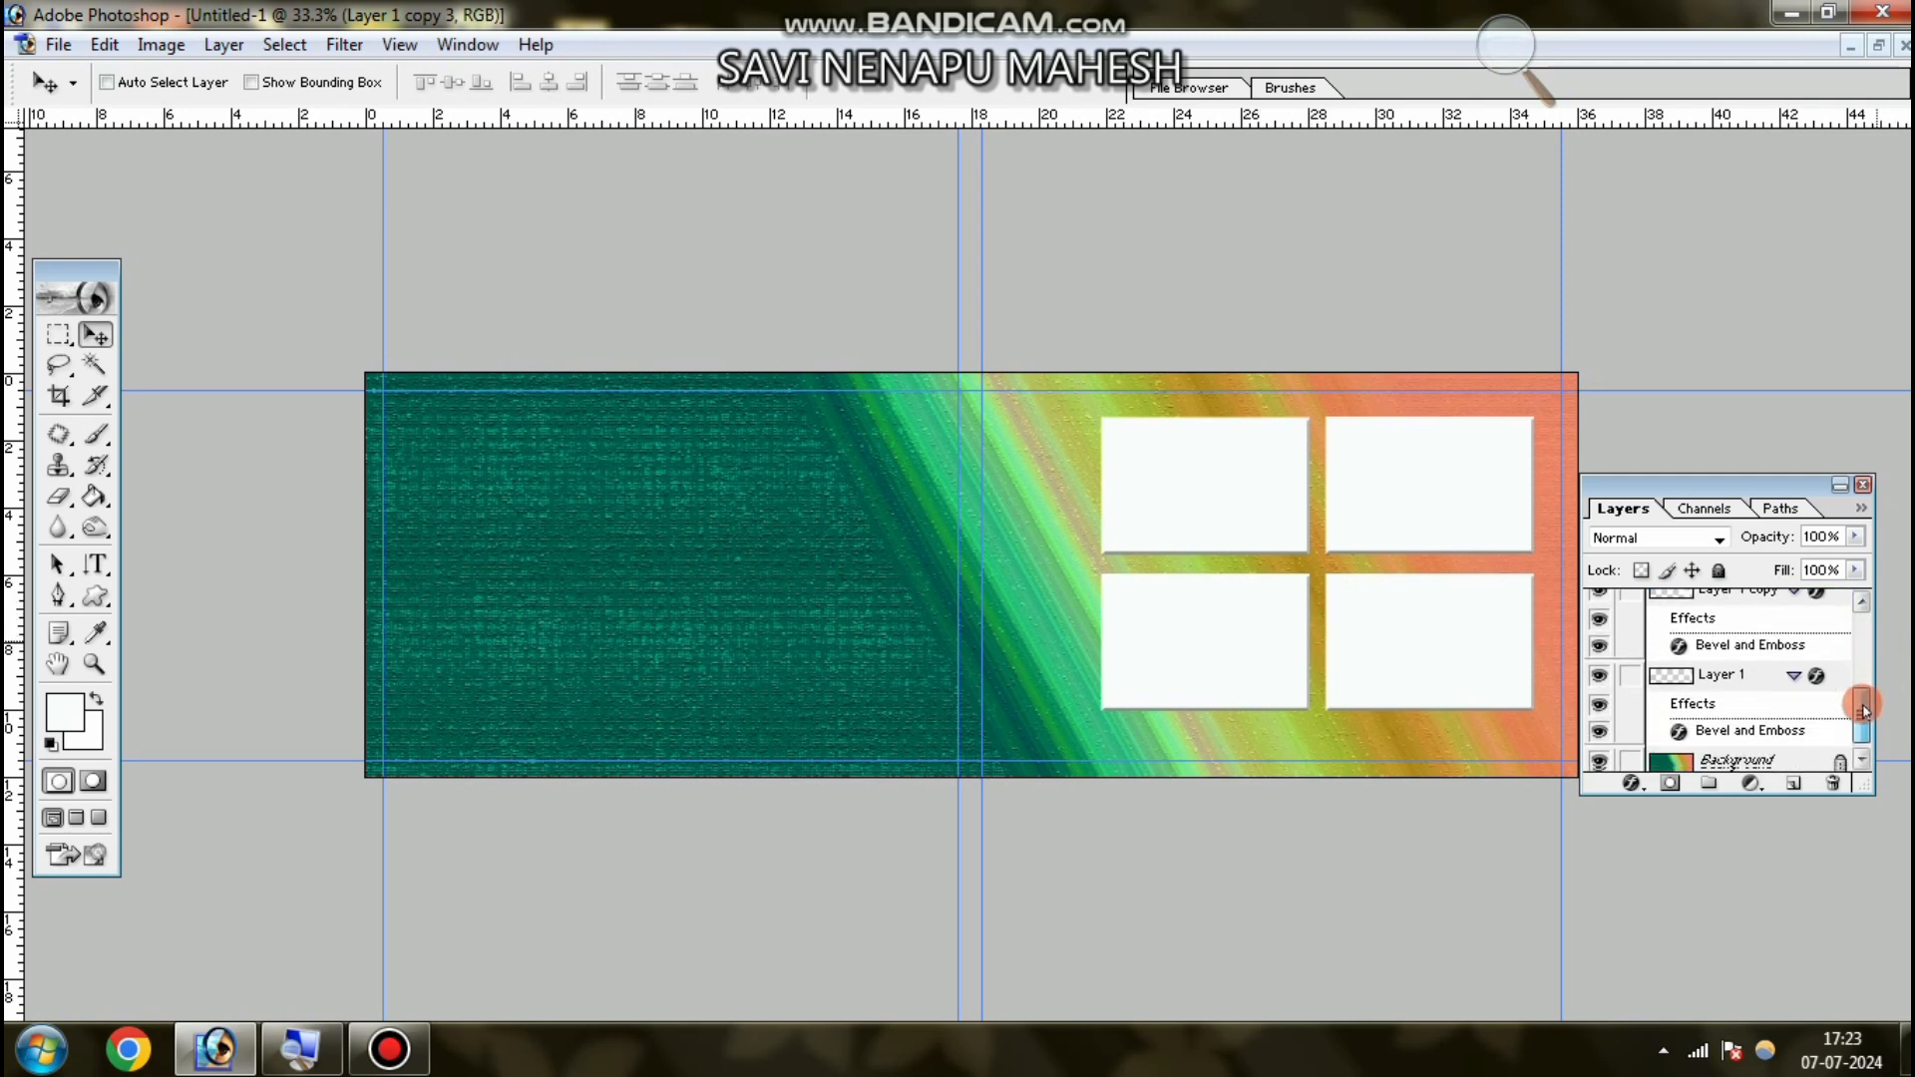
left_click(1636, 673)
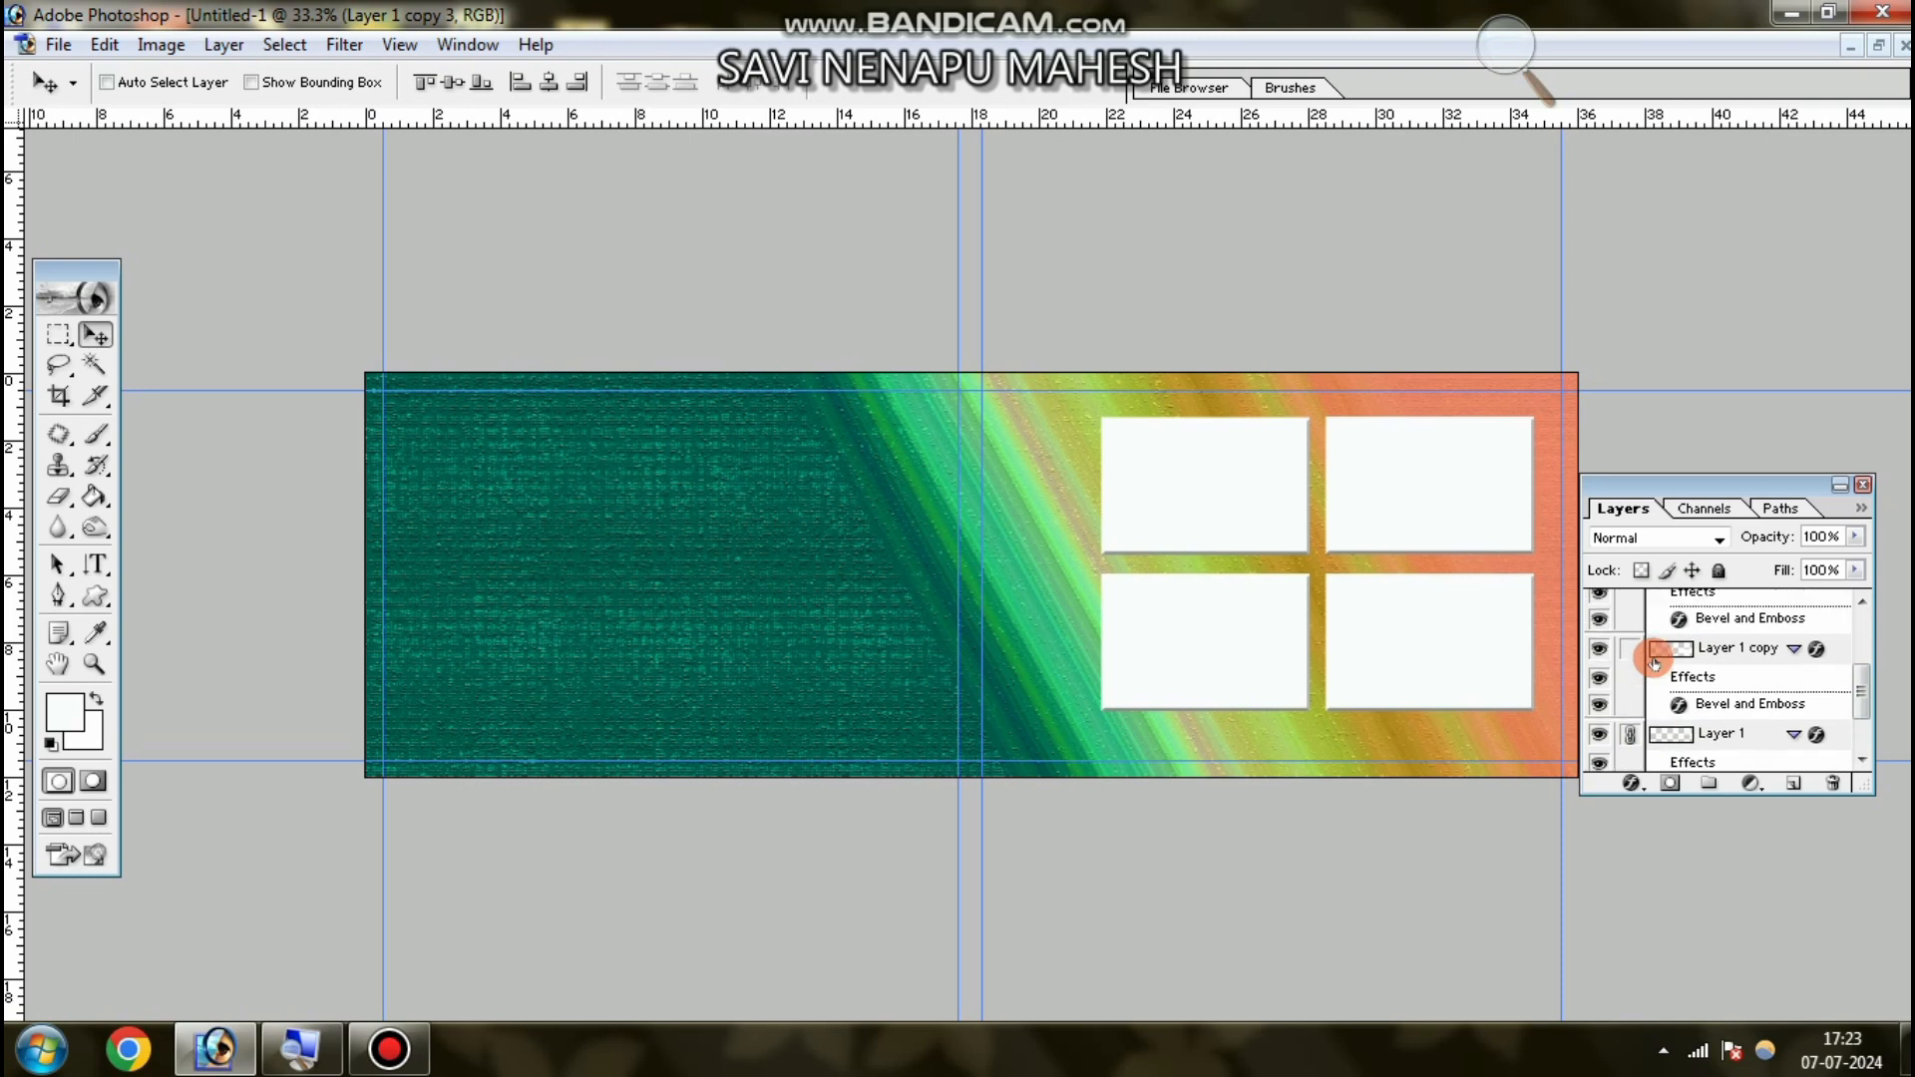
left_click(1639, 653)
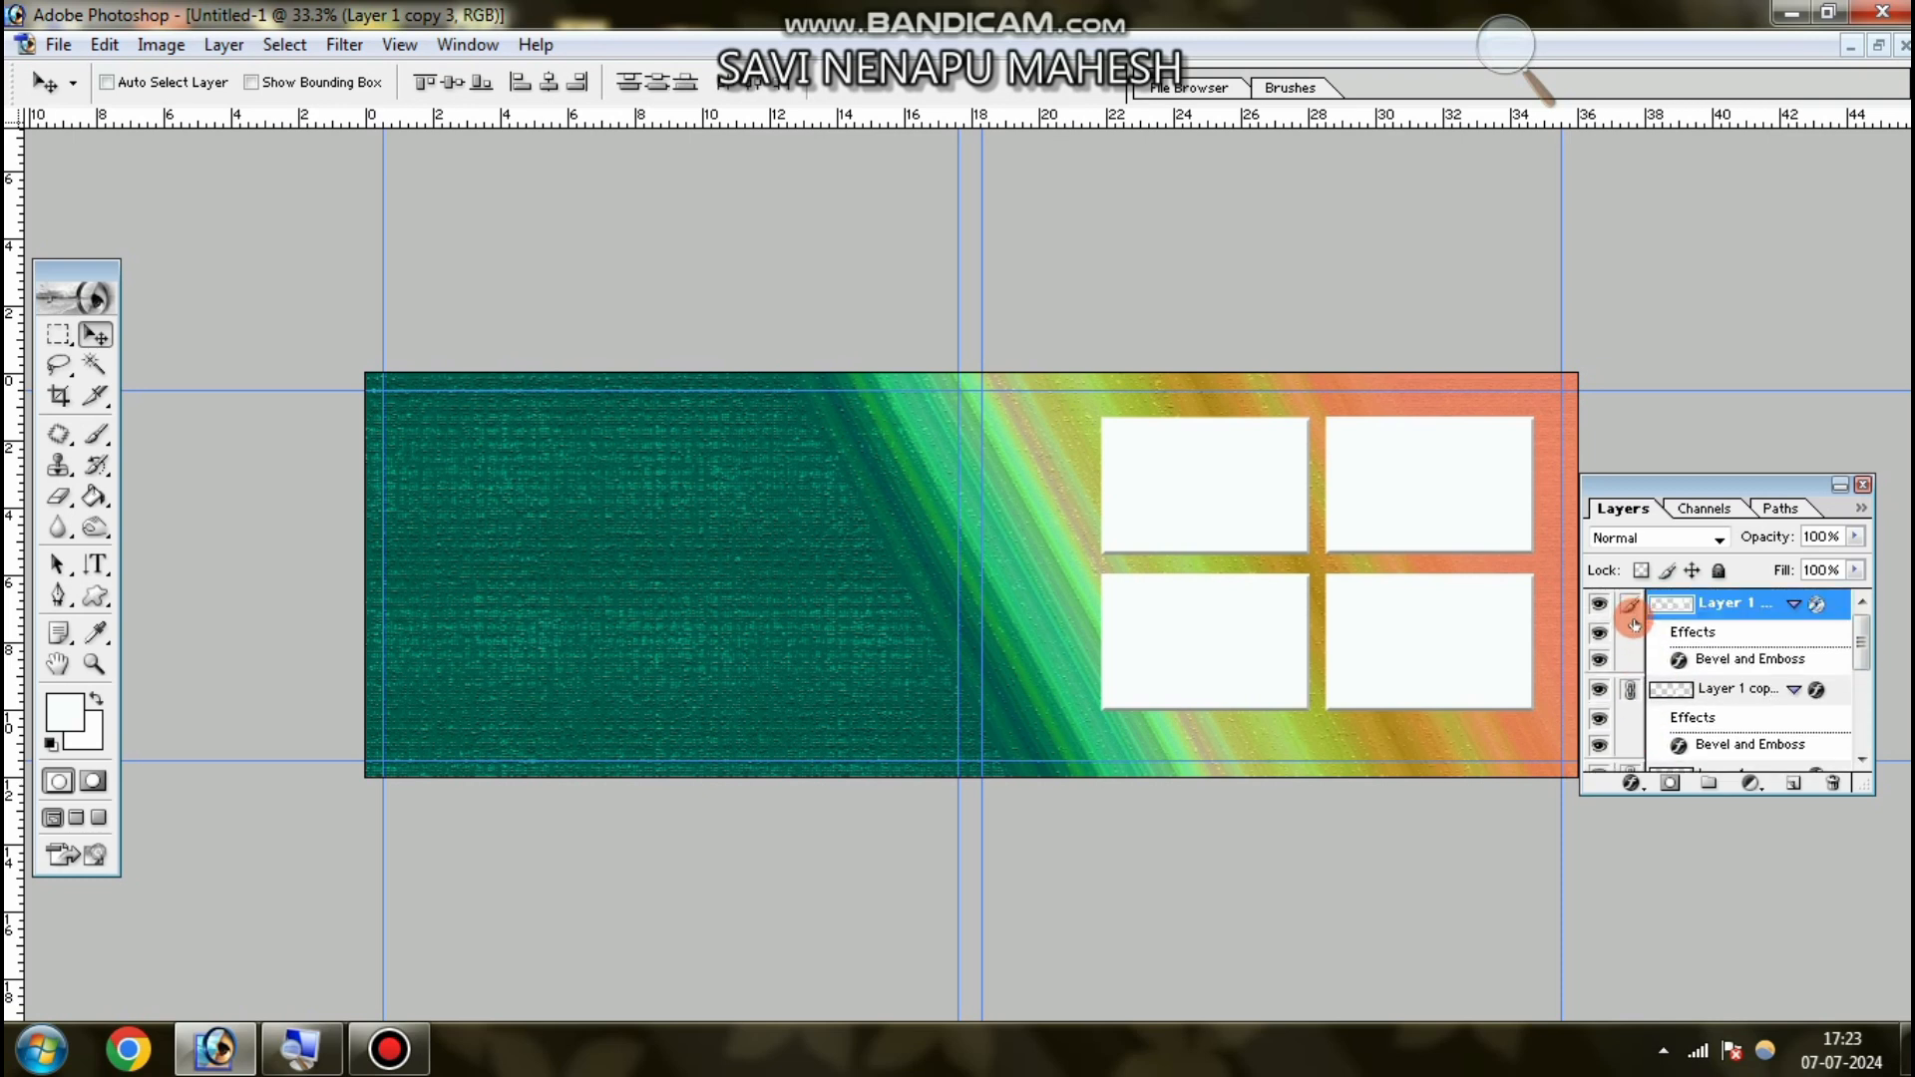
key("ctrl+e")
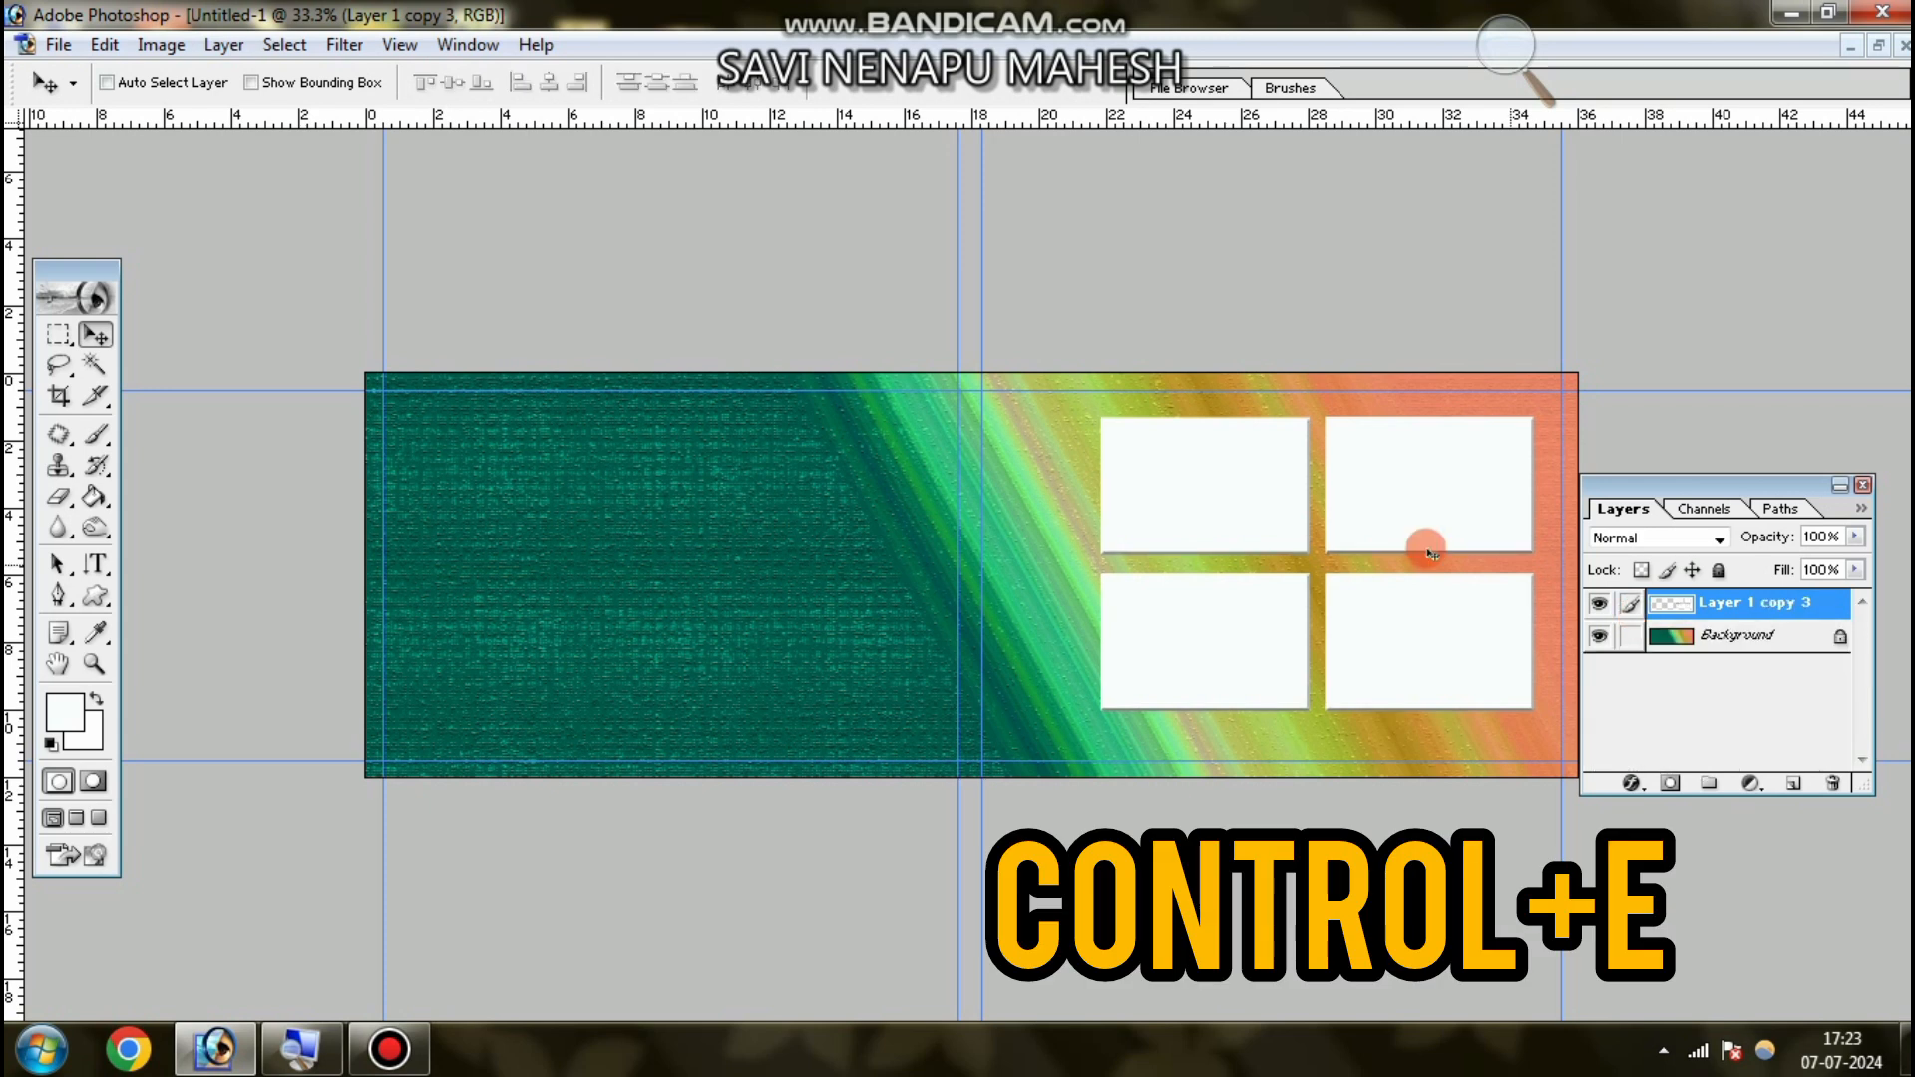
- Nudge the merged frame grid up and to the right, then scale it to about 121% width and 115% height
mouse_move(1389, 505)
left_mouse_down()
mouse_move(1376, 590)
mouse_move(1396, 492)
left_mouse_up()
key("ctrl+t")
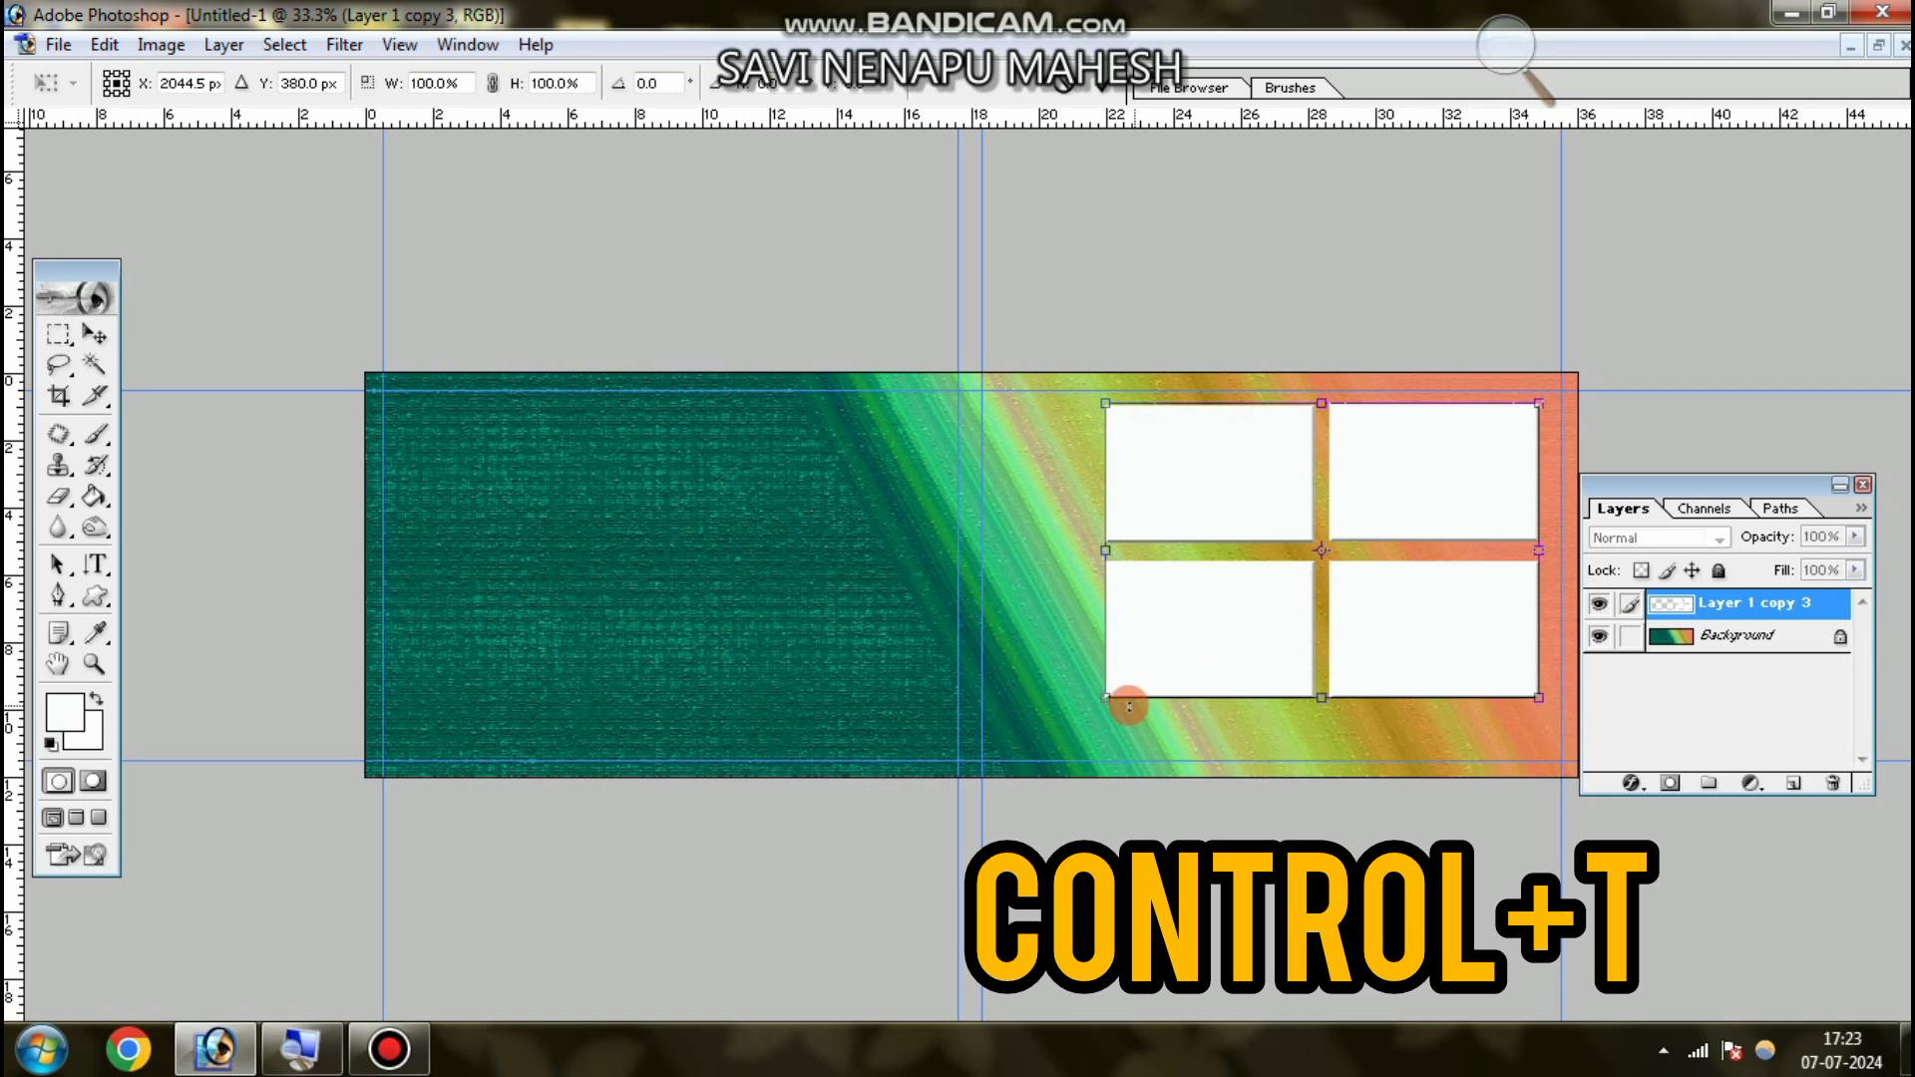
left_click_drag(1105, 698, 1041, 741)
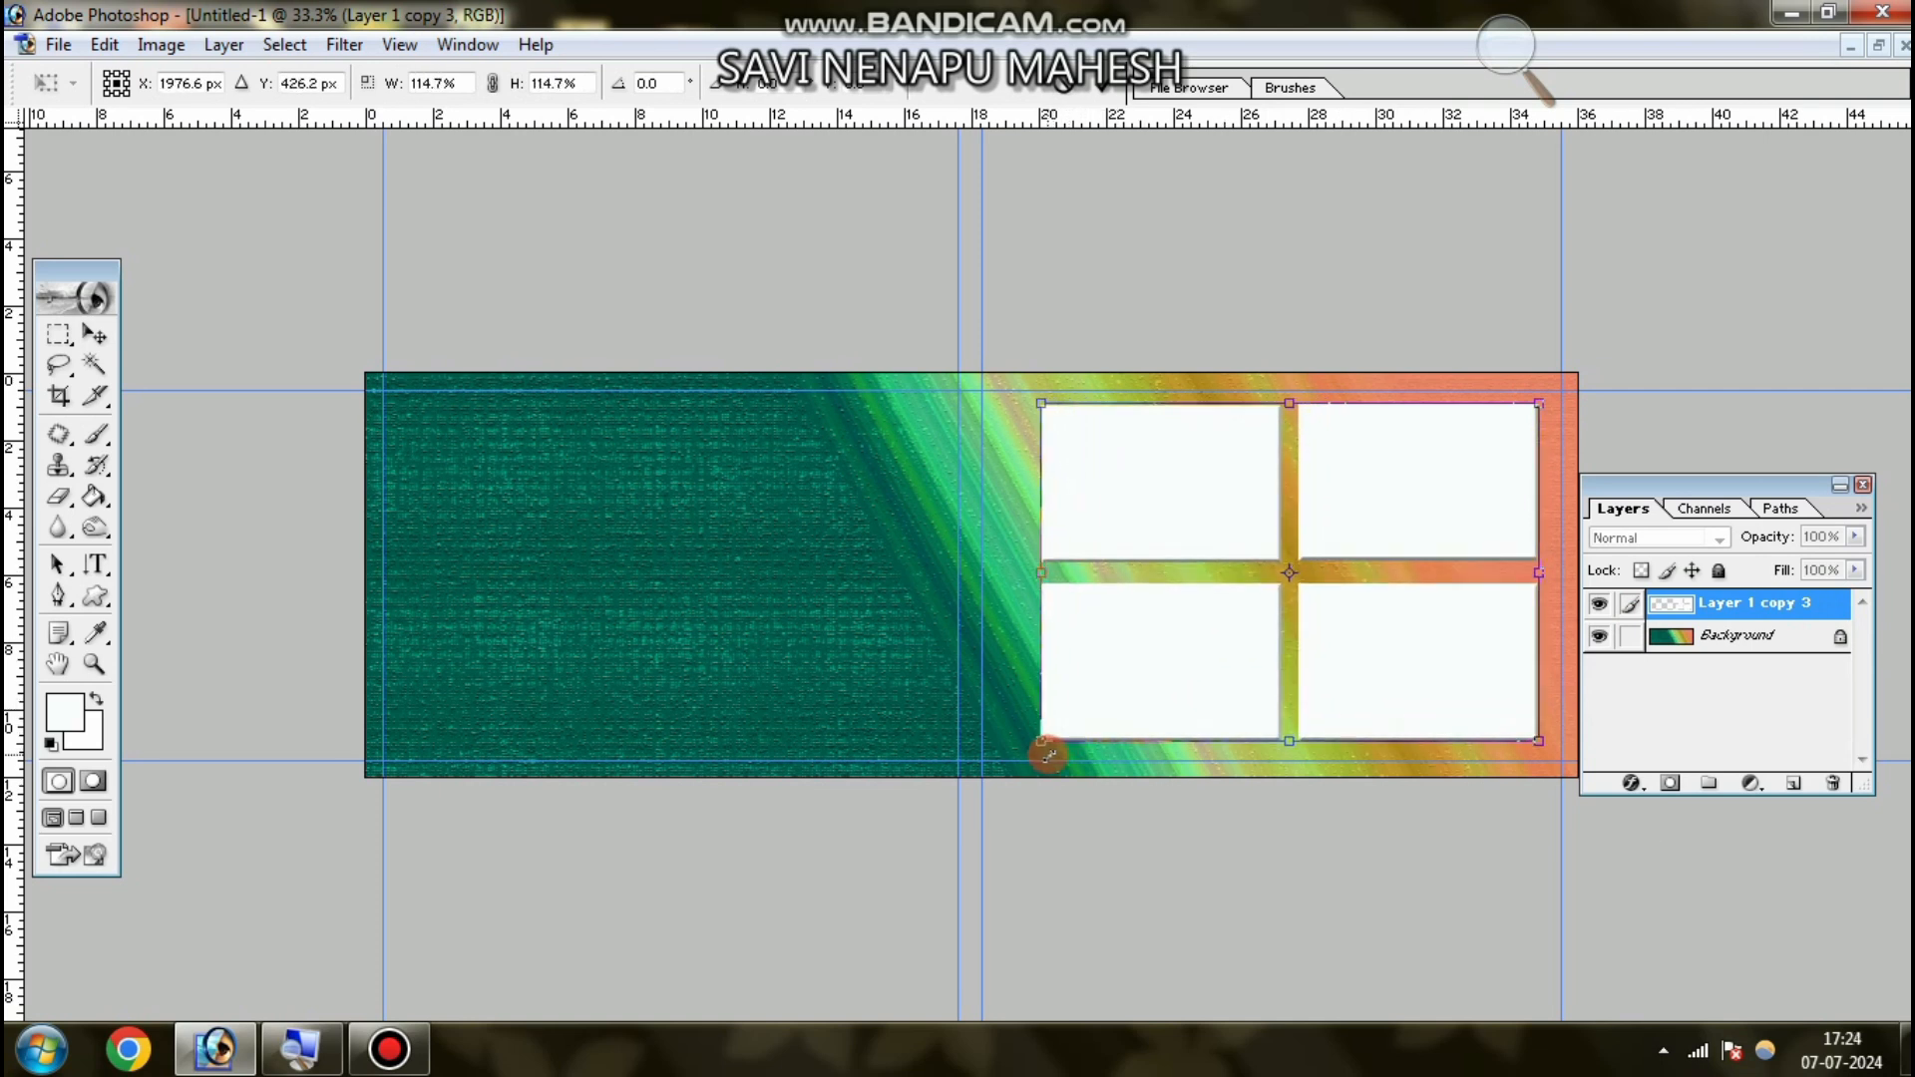
left_click_drag(1038, 572, 1013, 572)
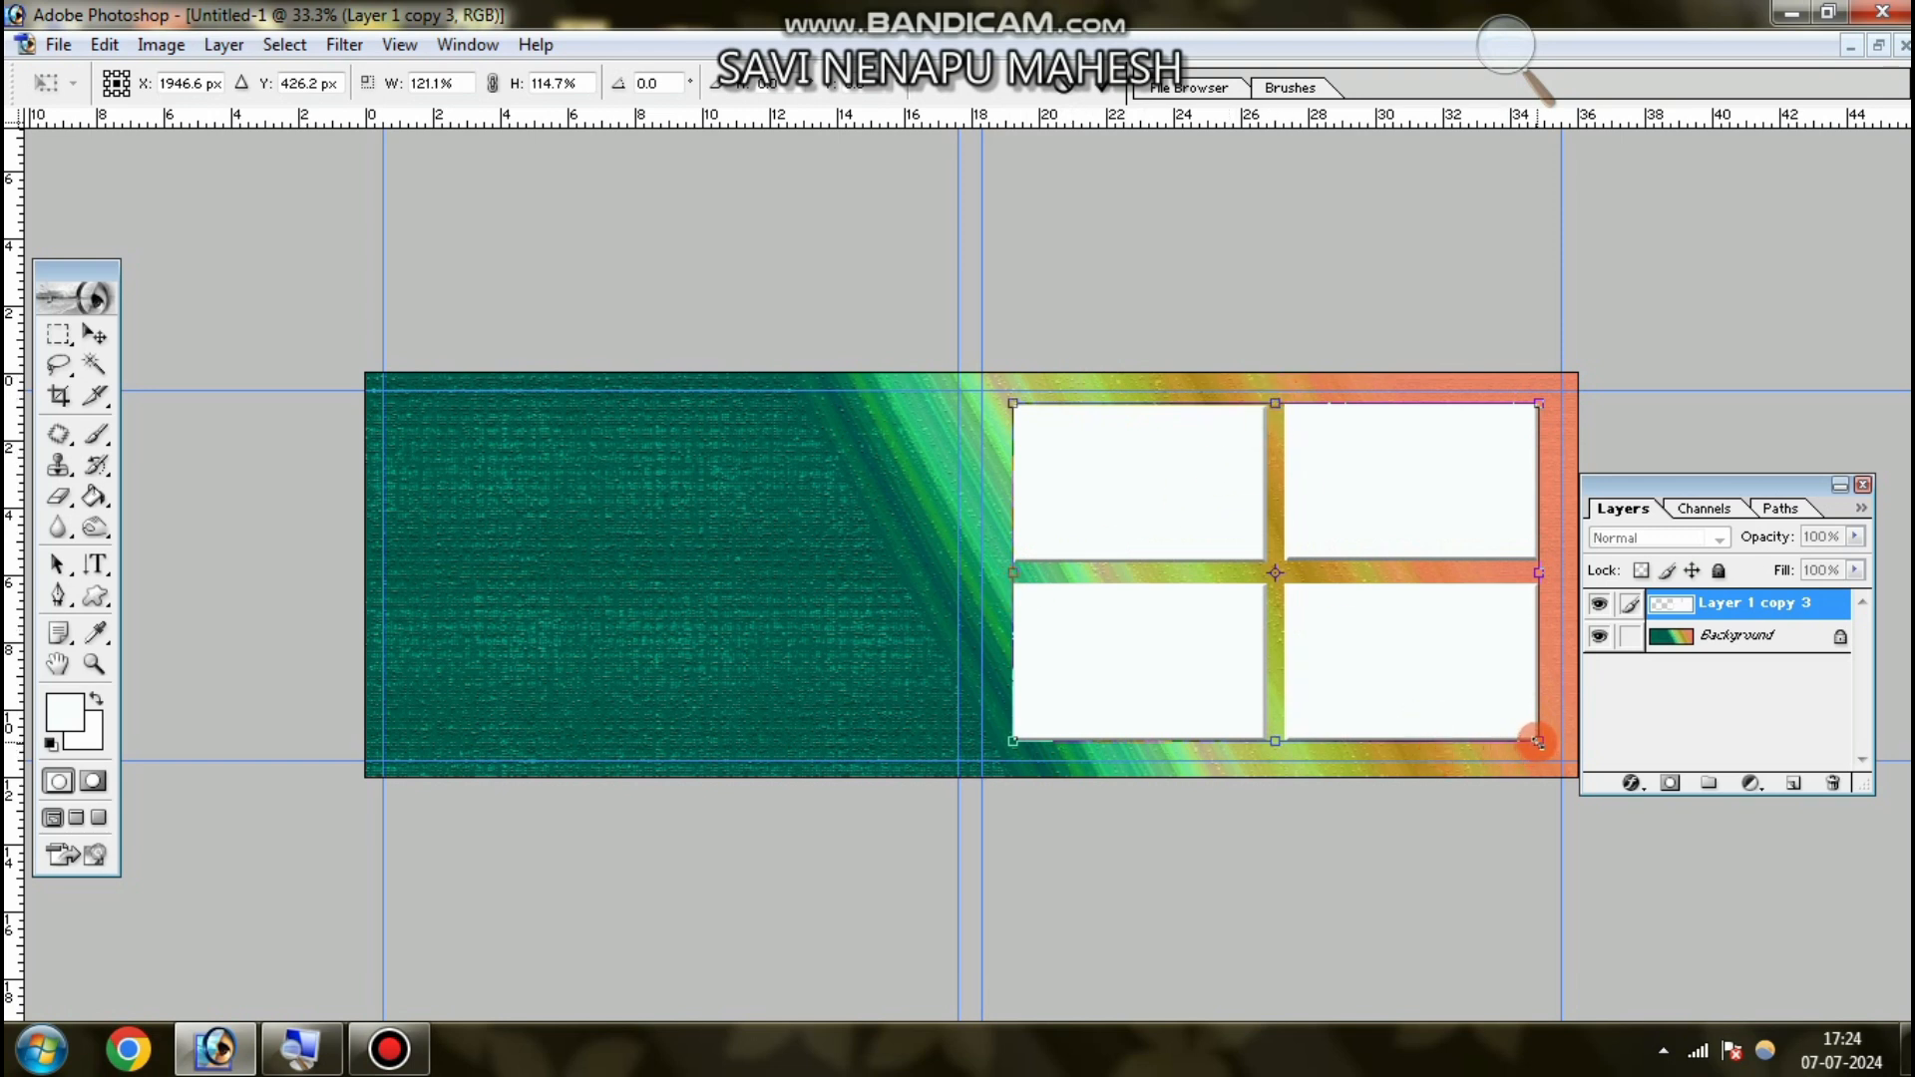
key("Return")
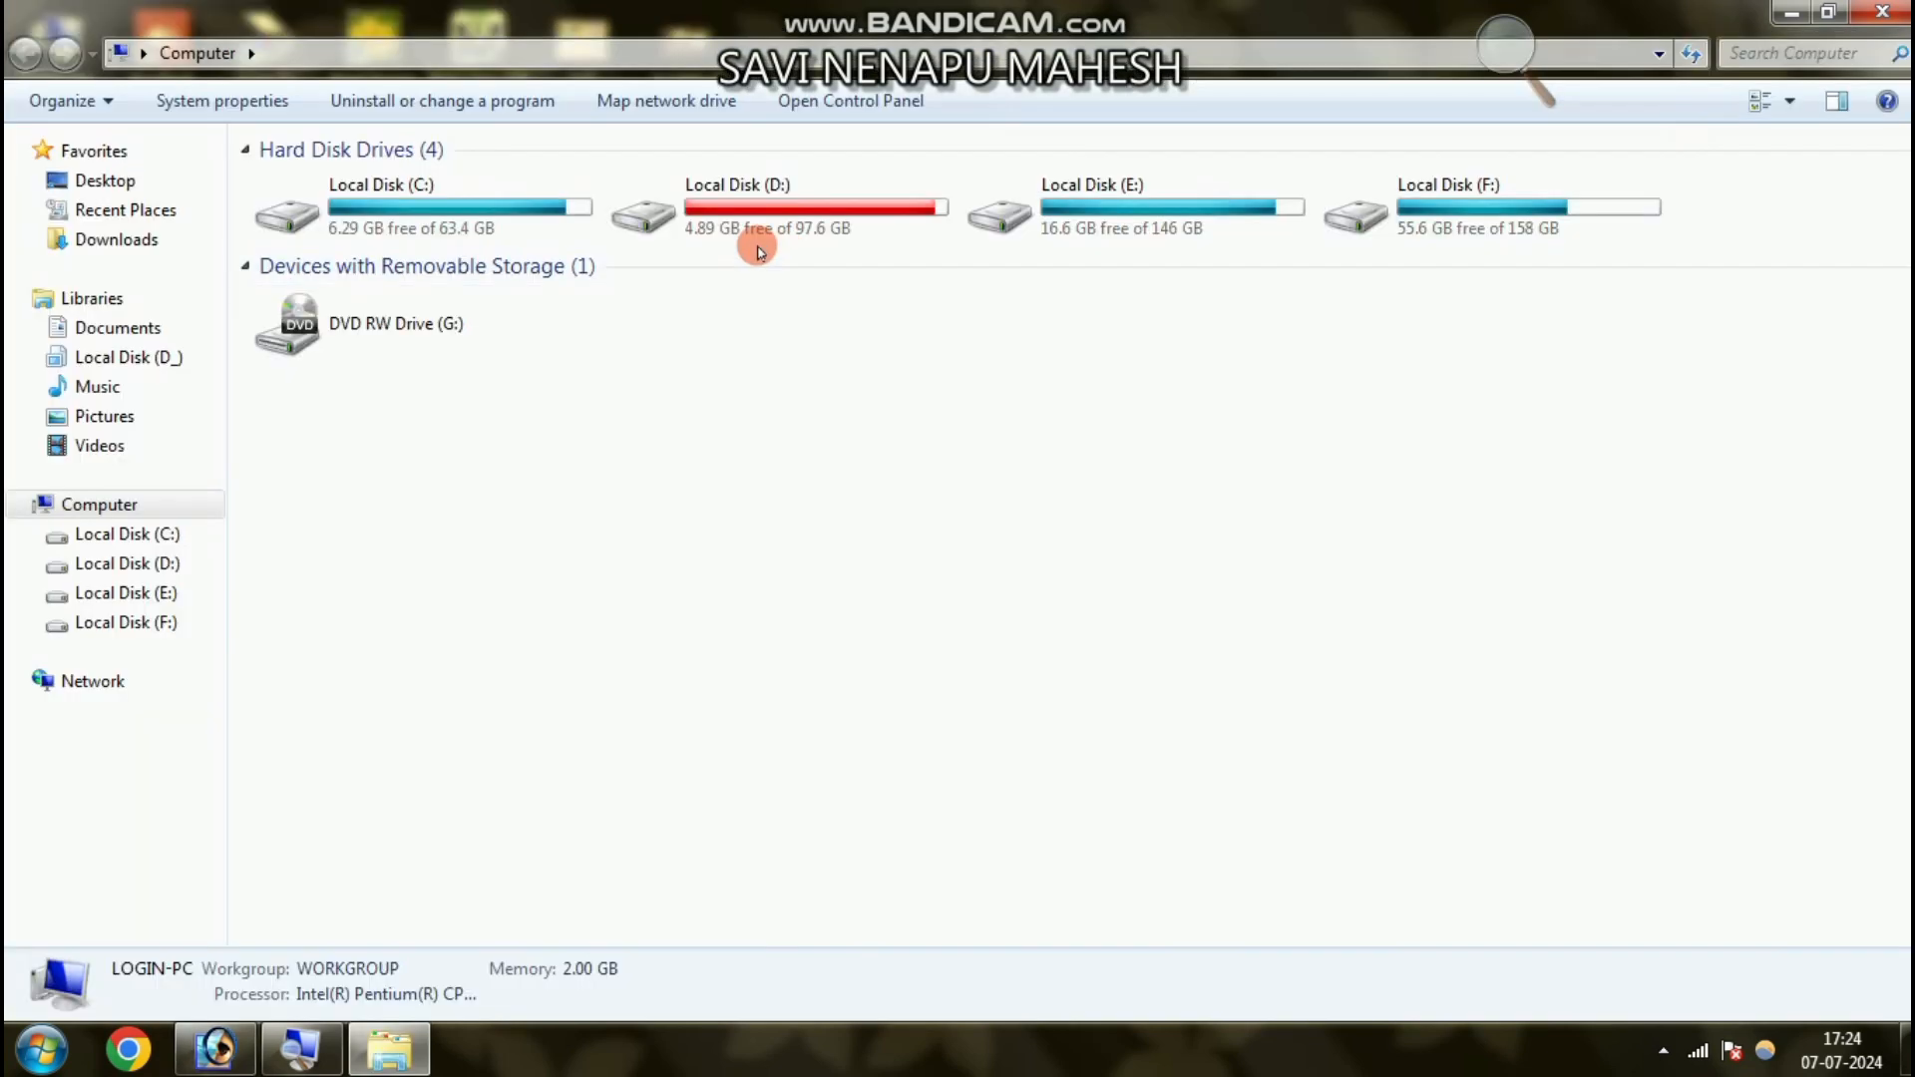
double_click(710, 203)
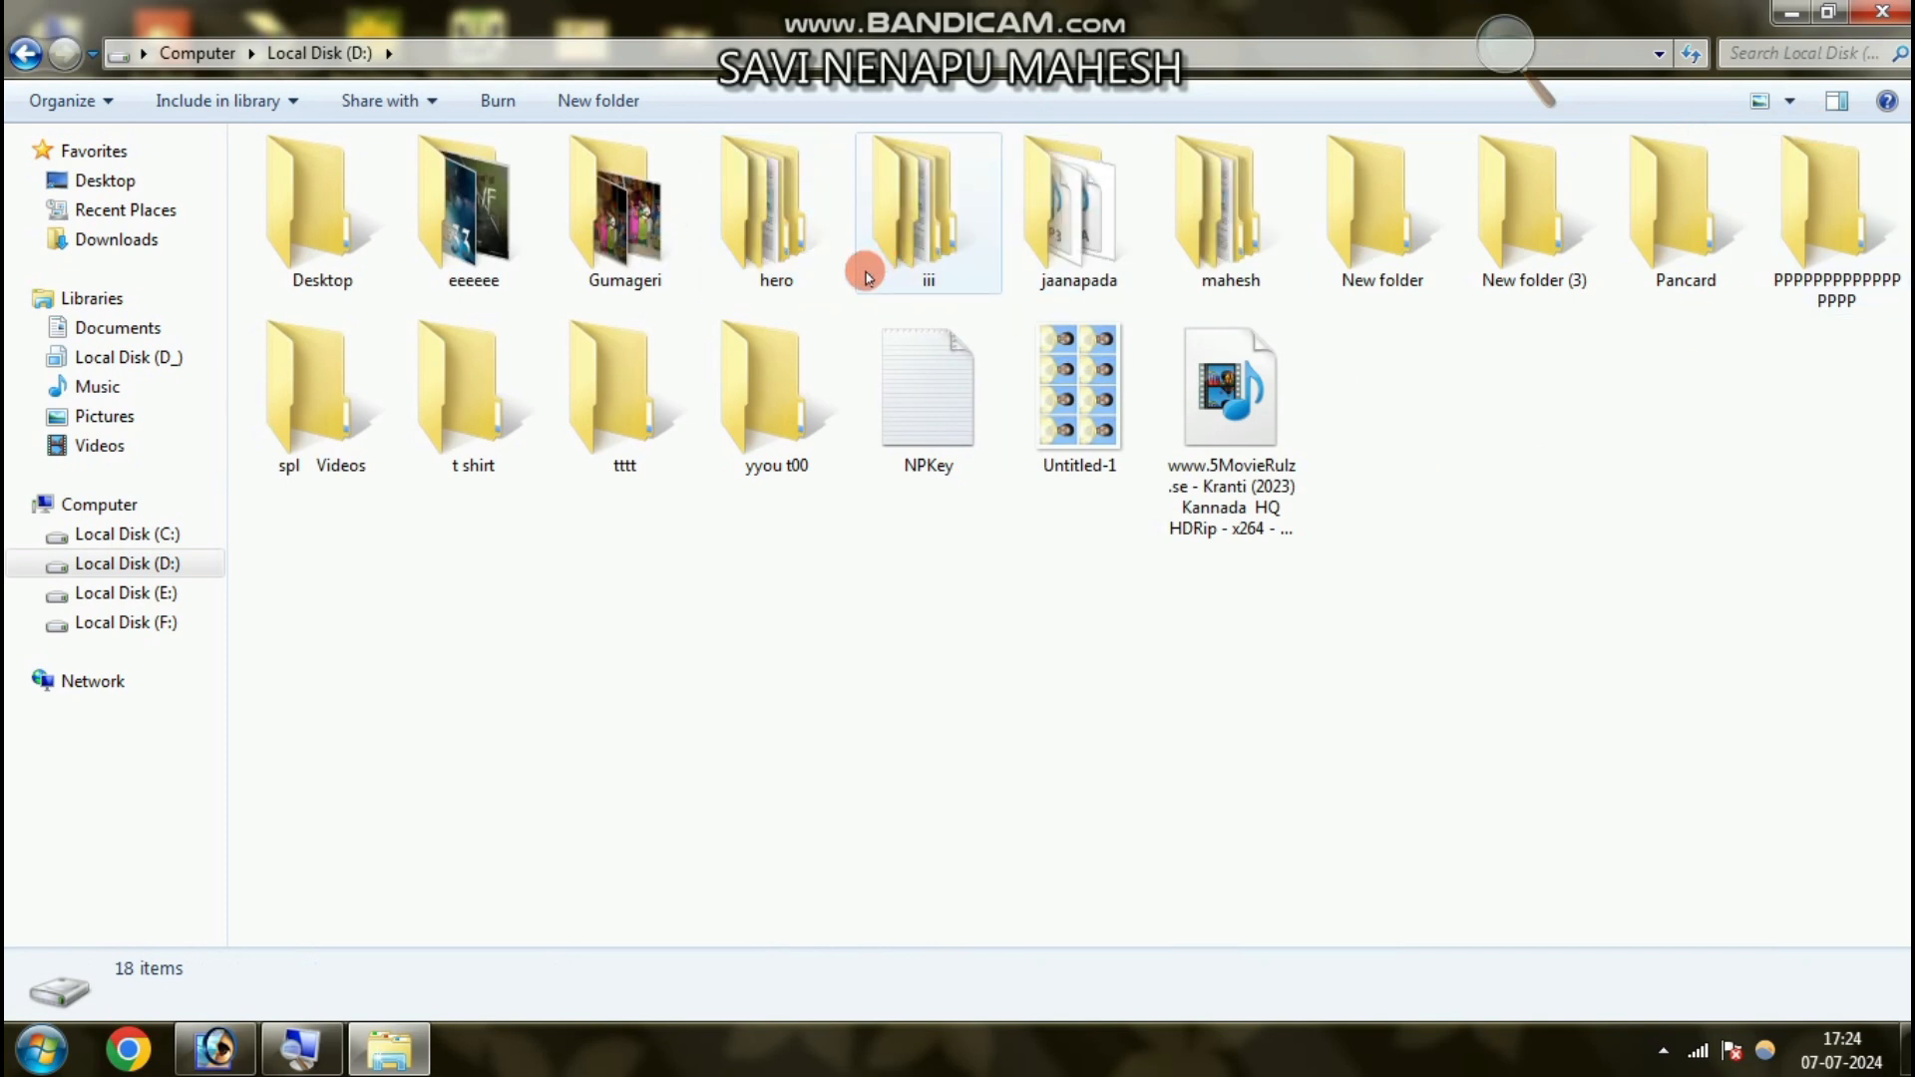
left_click(1870, 8)
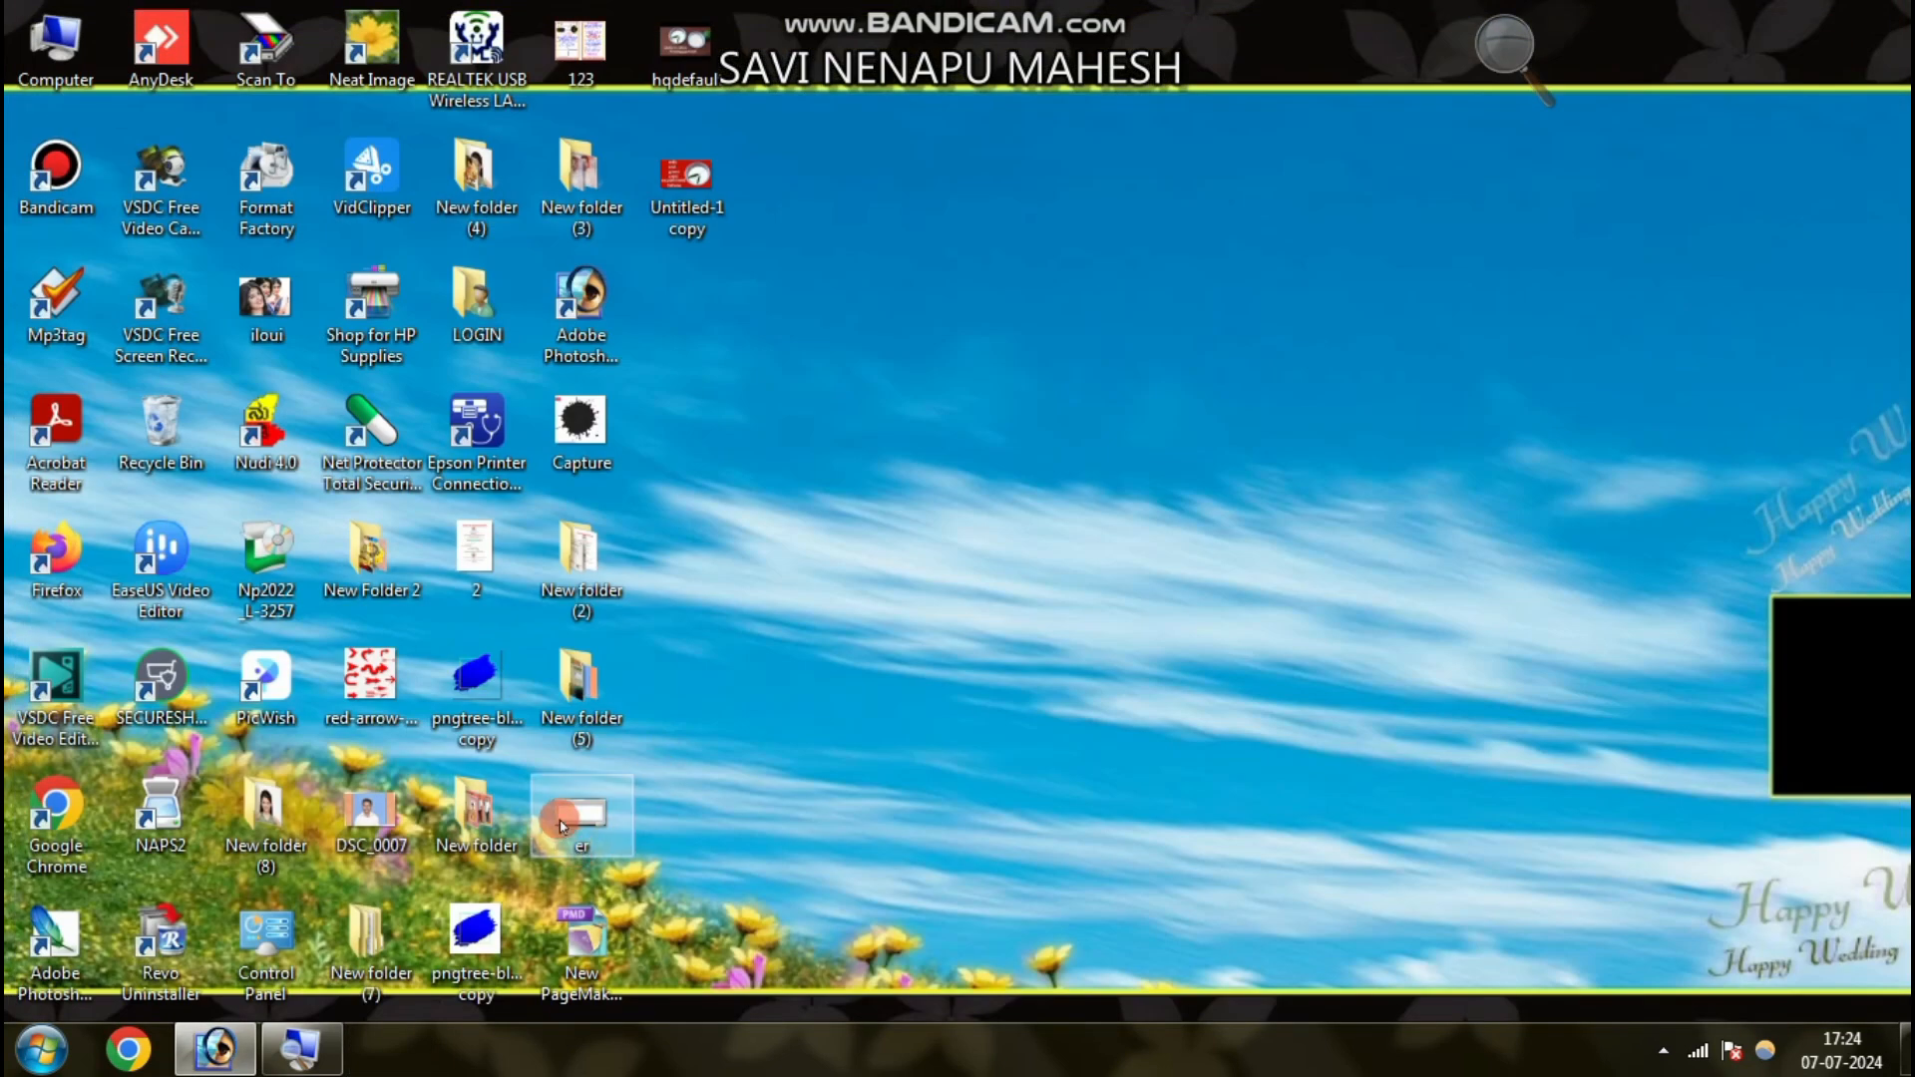
double_click(369, 942)
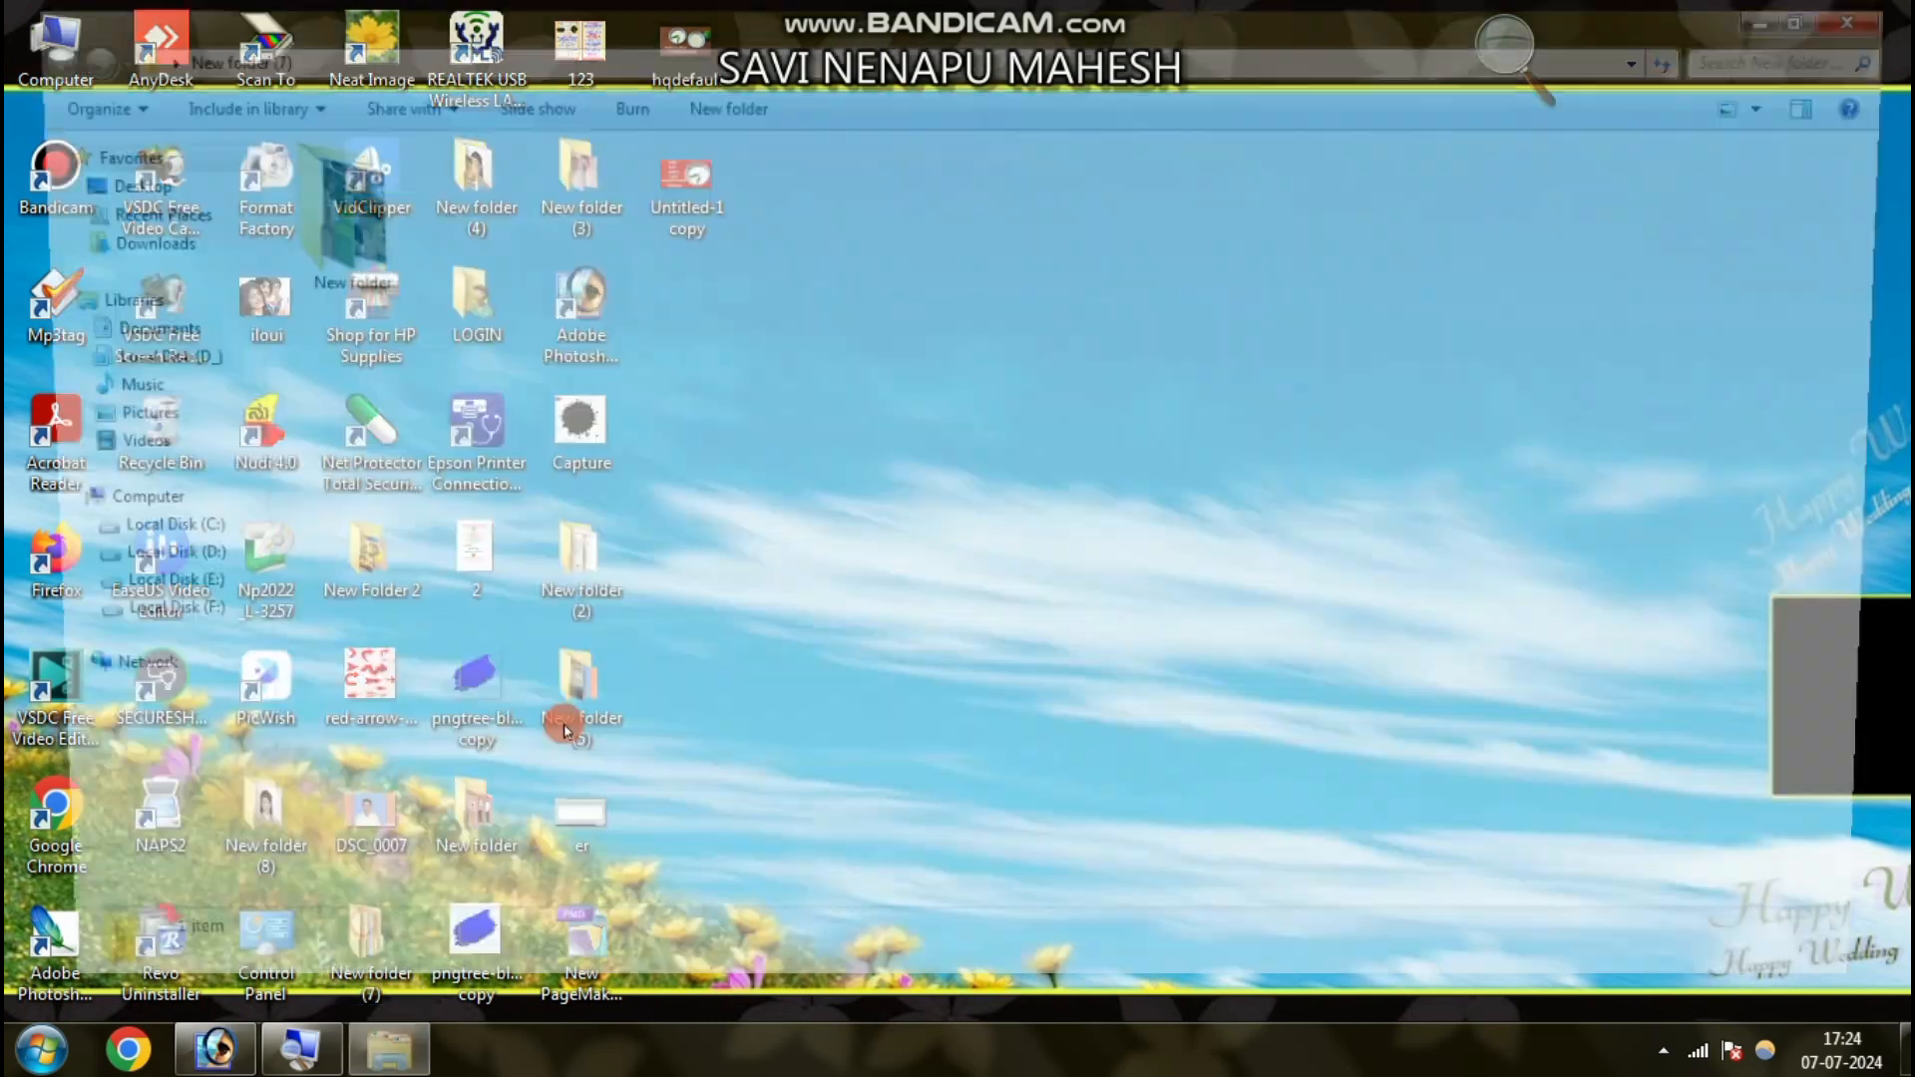
double_click(320, 201)
double_click(321, 198)
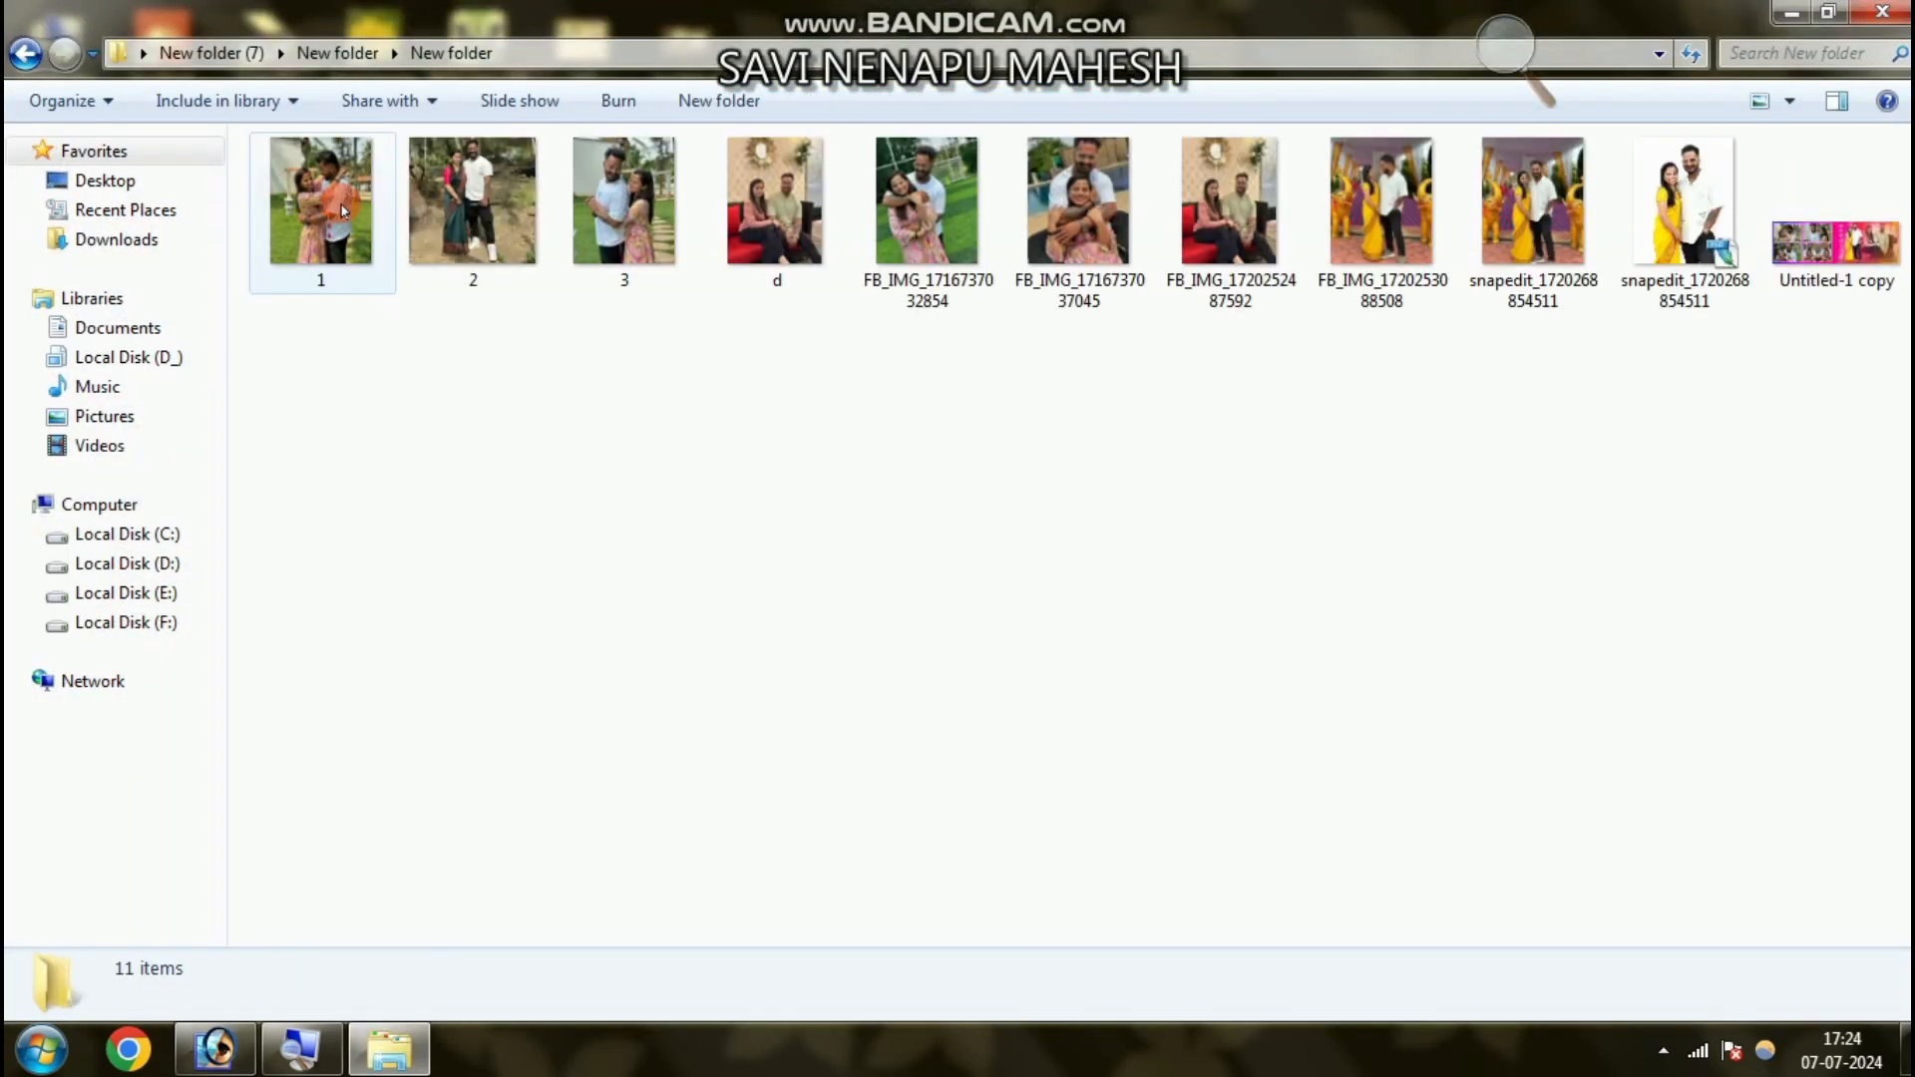
left_click_drag(1685, 214, 818, 583)
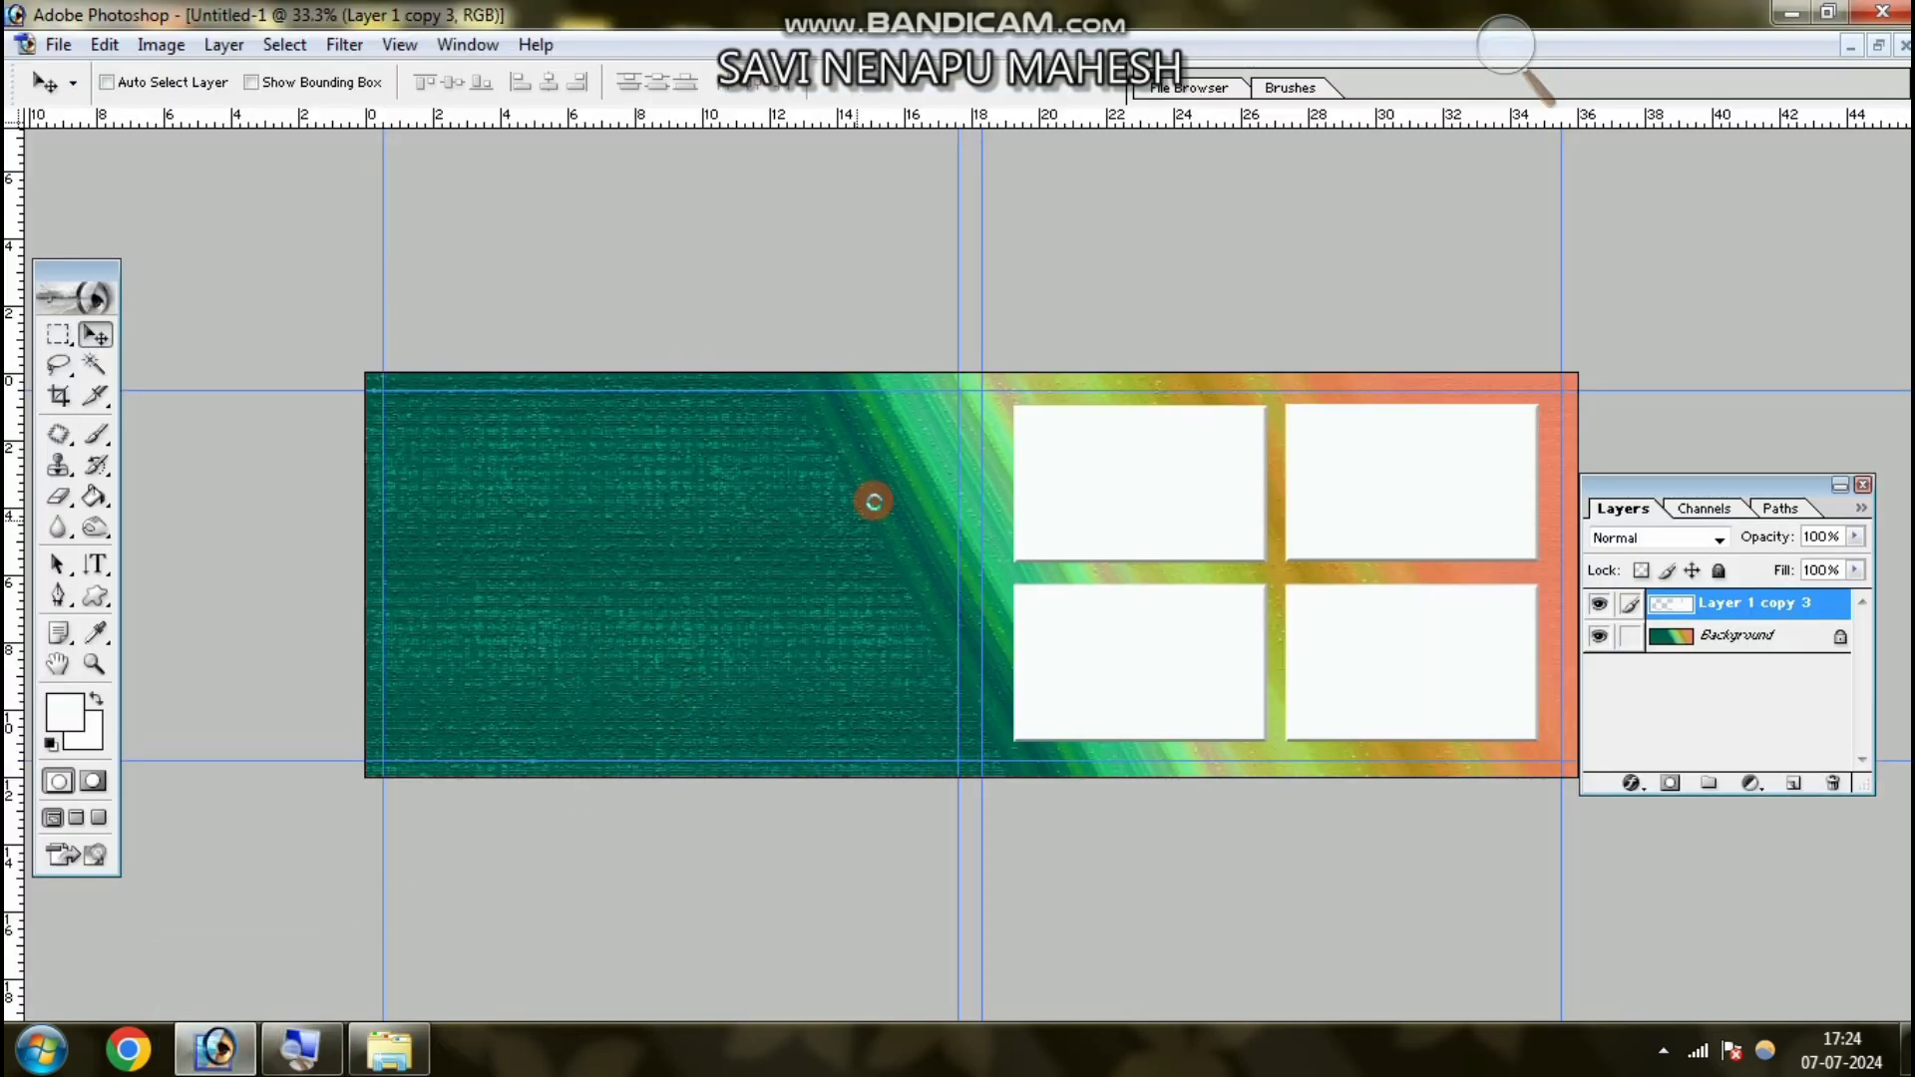
- Copy the couple cut-out layer from the photo document into the Untitled-1 album layout and maximize the layout's window
left_click_drag(354, 140, 1574, 166)
left_click(95, 364)
left_click(95, 334)
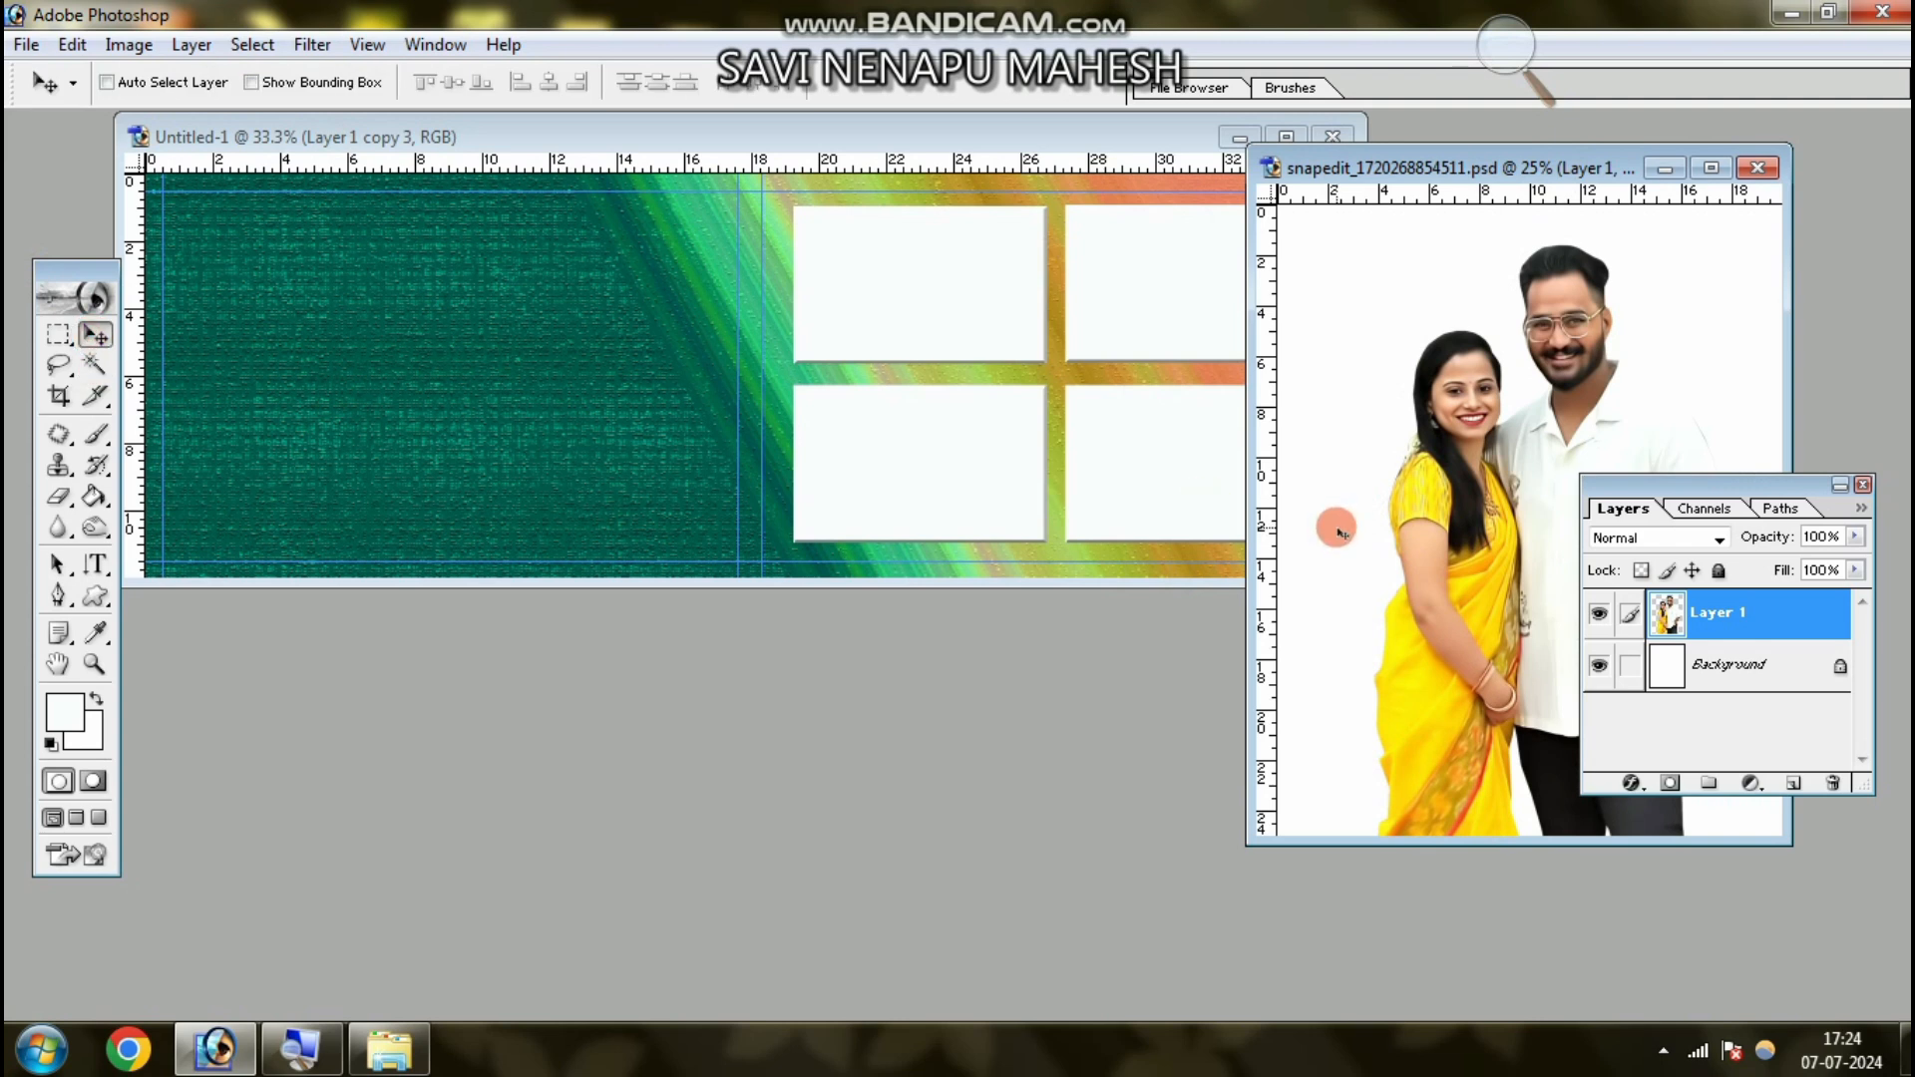
left_click_drag(1411, 488, 748, 429)
left_click(1285, 137)
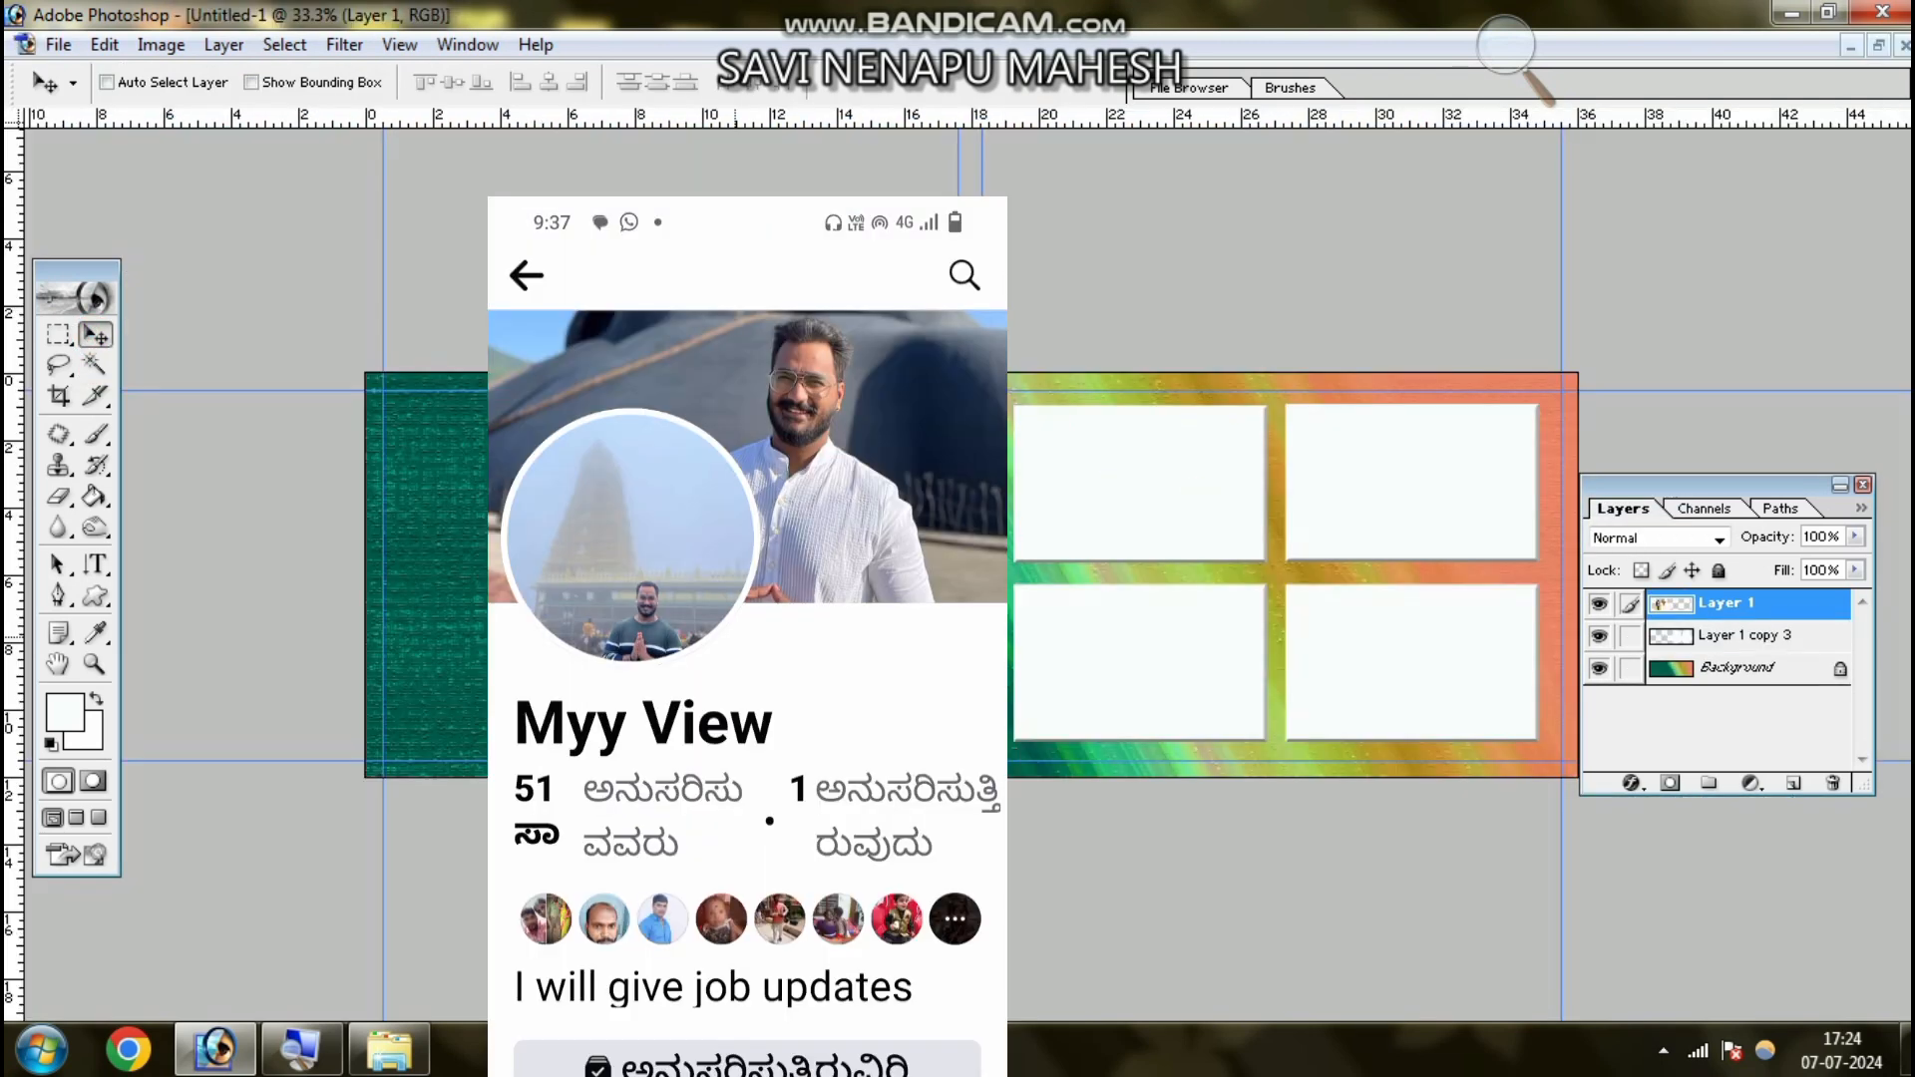
- Scale the couple cut-out proportionally to about 33% to fit between the horizontal margin guides and move it beside the left margin guide
key("ctrl+t")
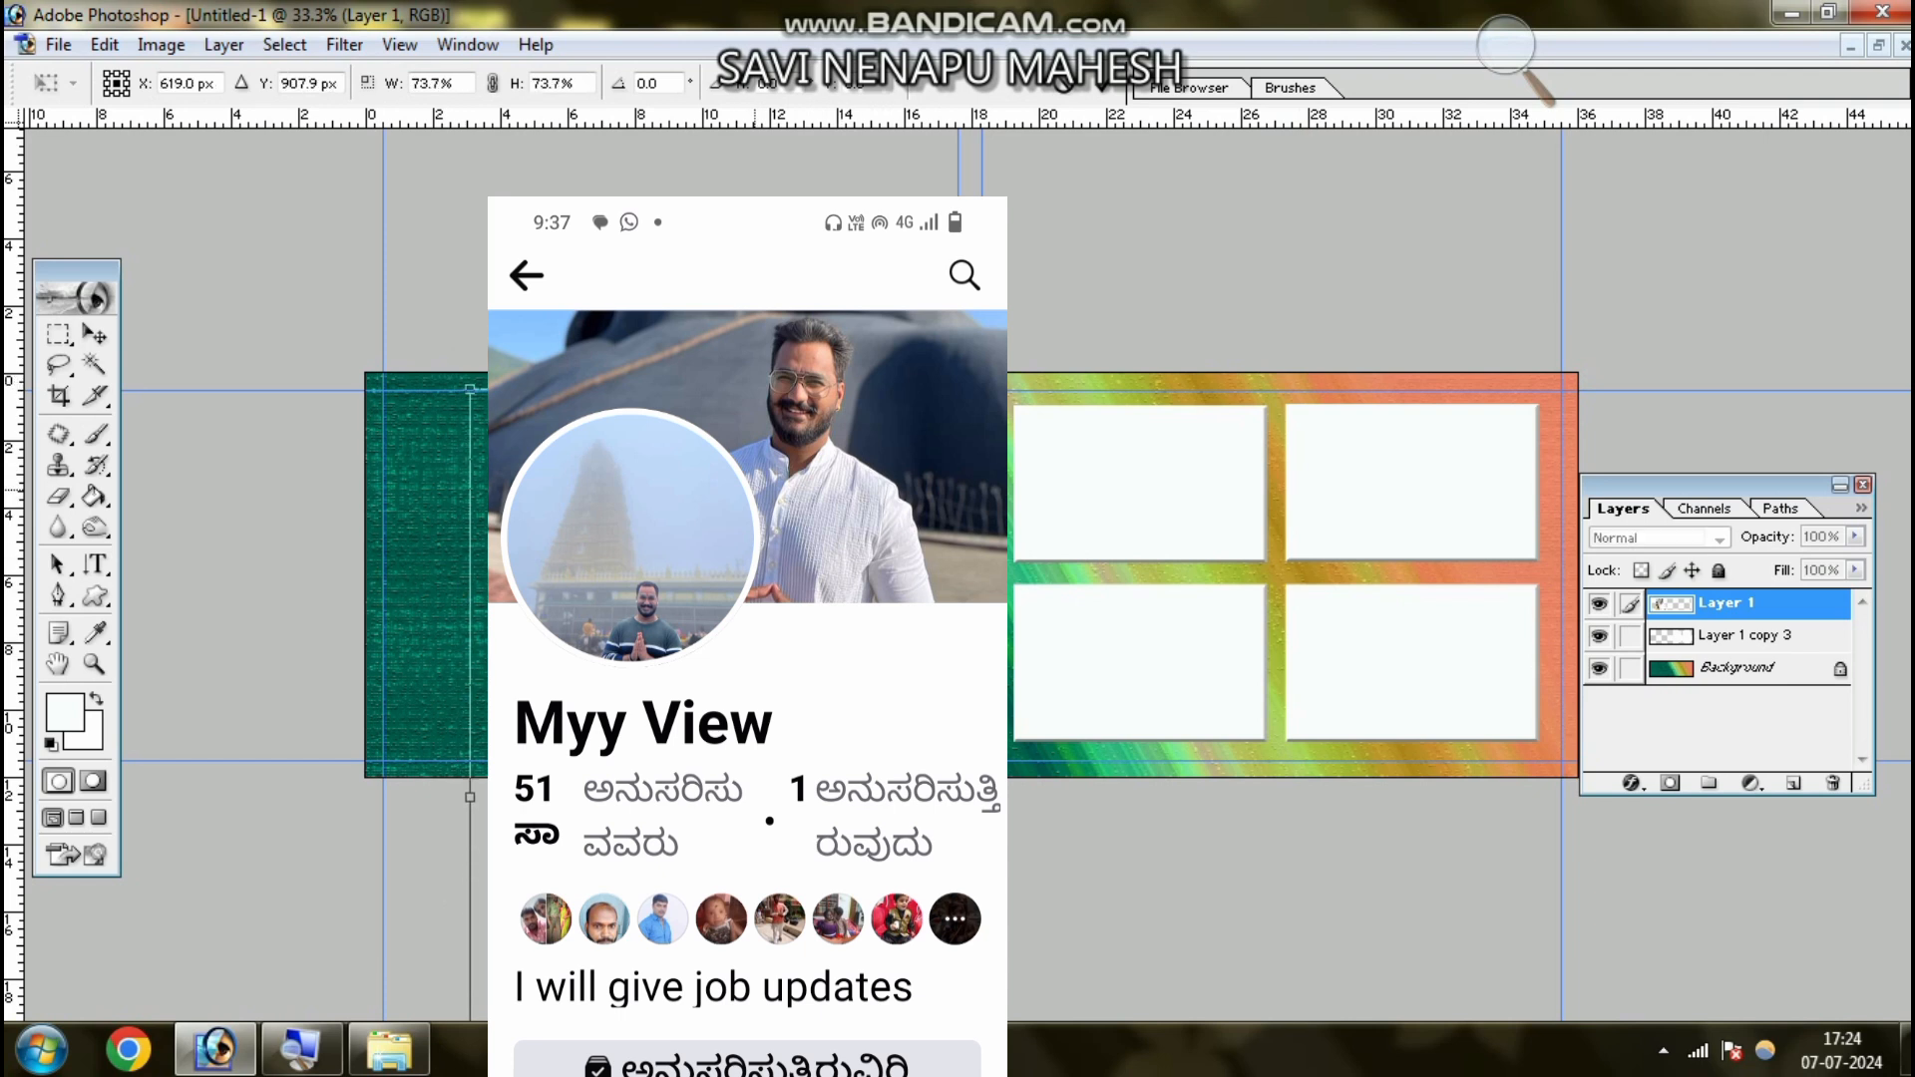
left_click_drag(697, 633, 673, 414)
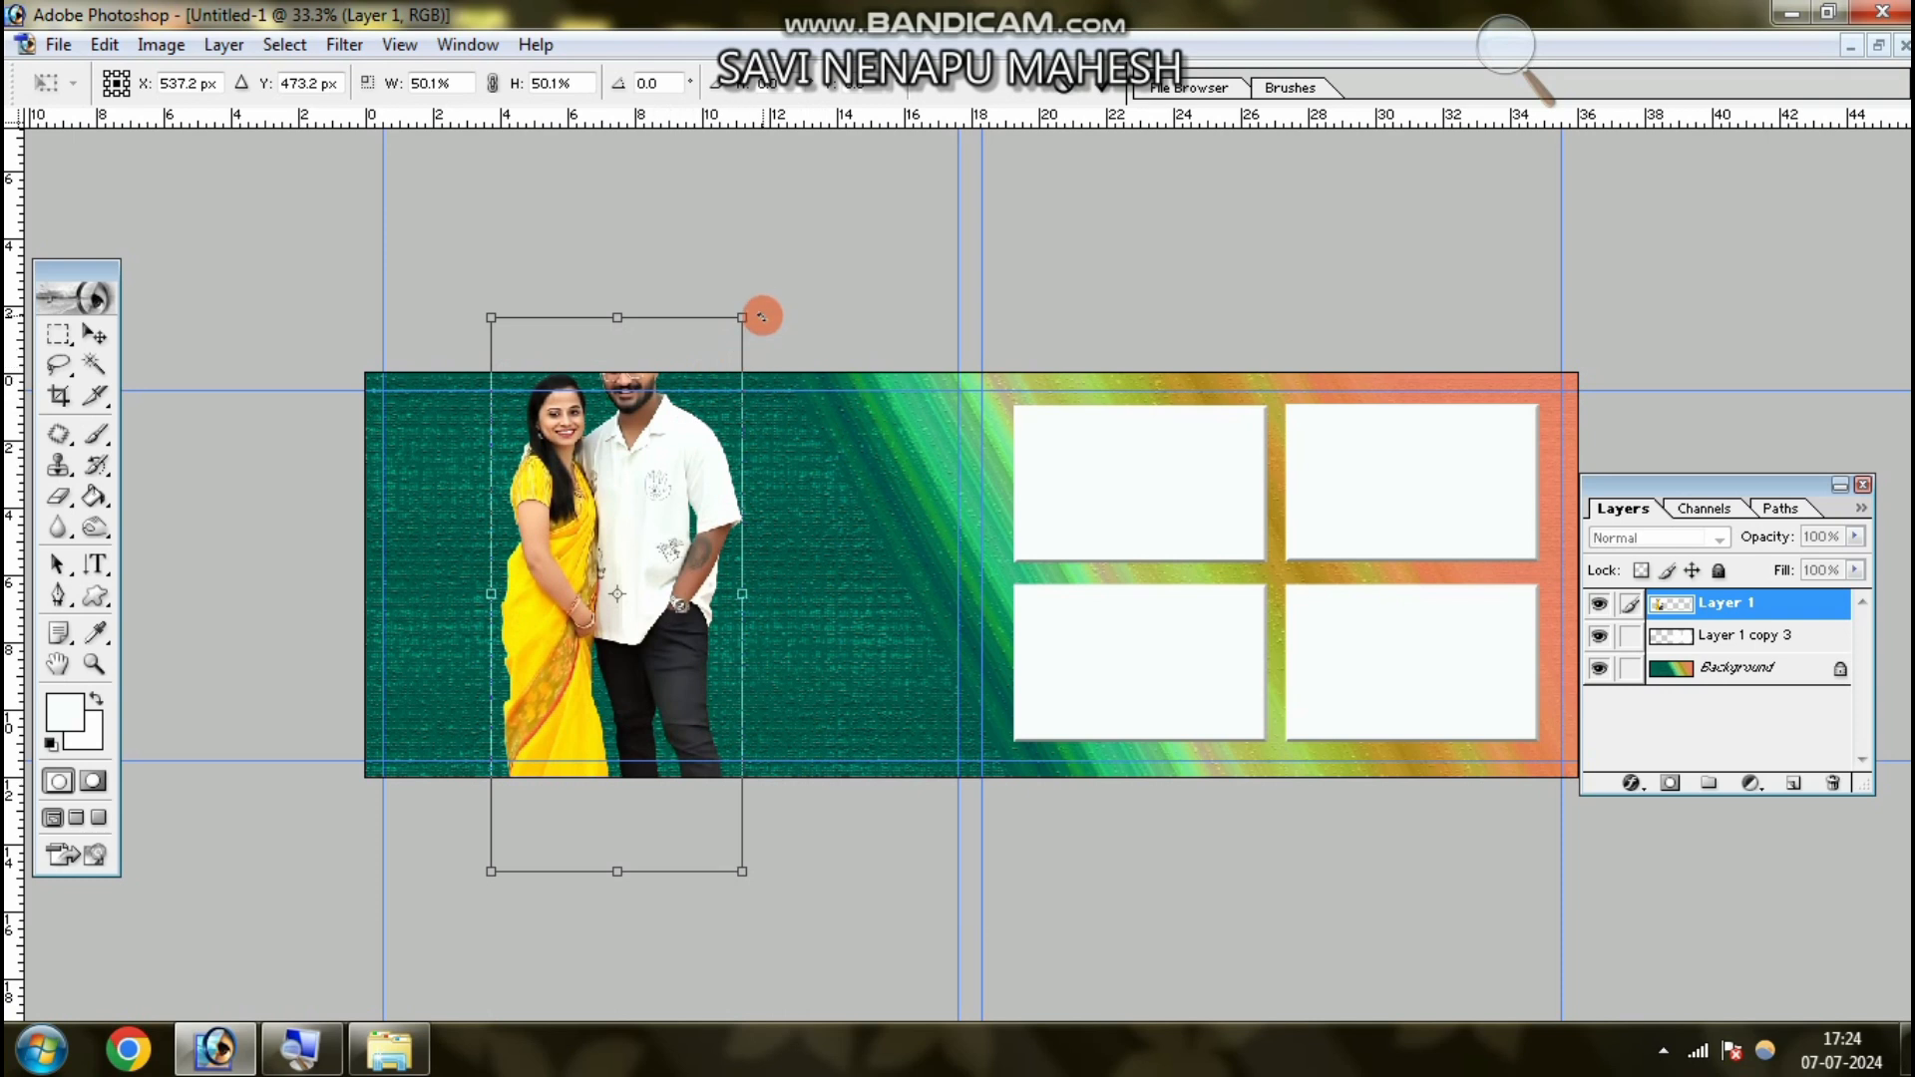
left_click_drag(755, 315, 671, 469)
left_click_drag(571, 596, 576, 486)
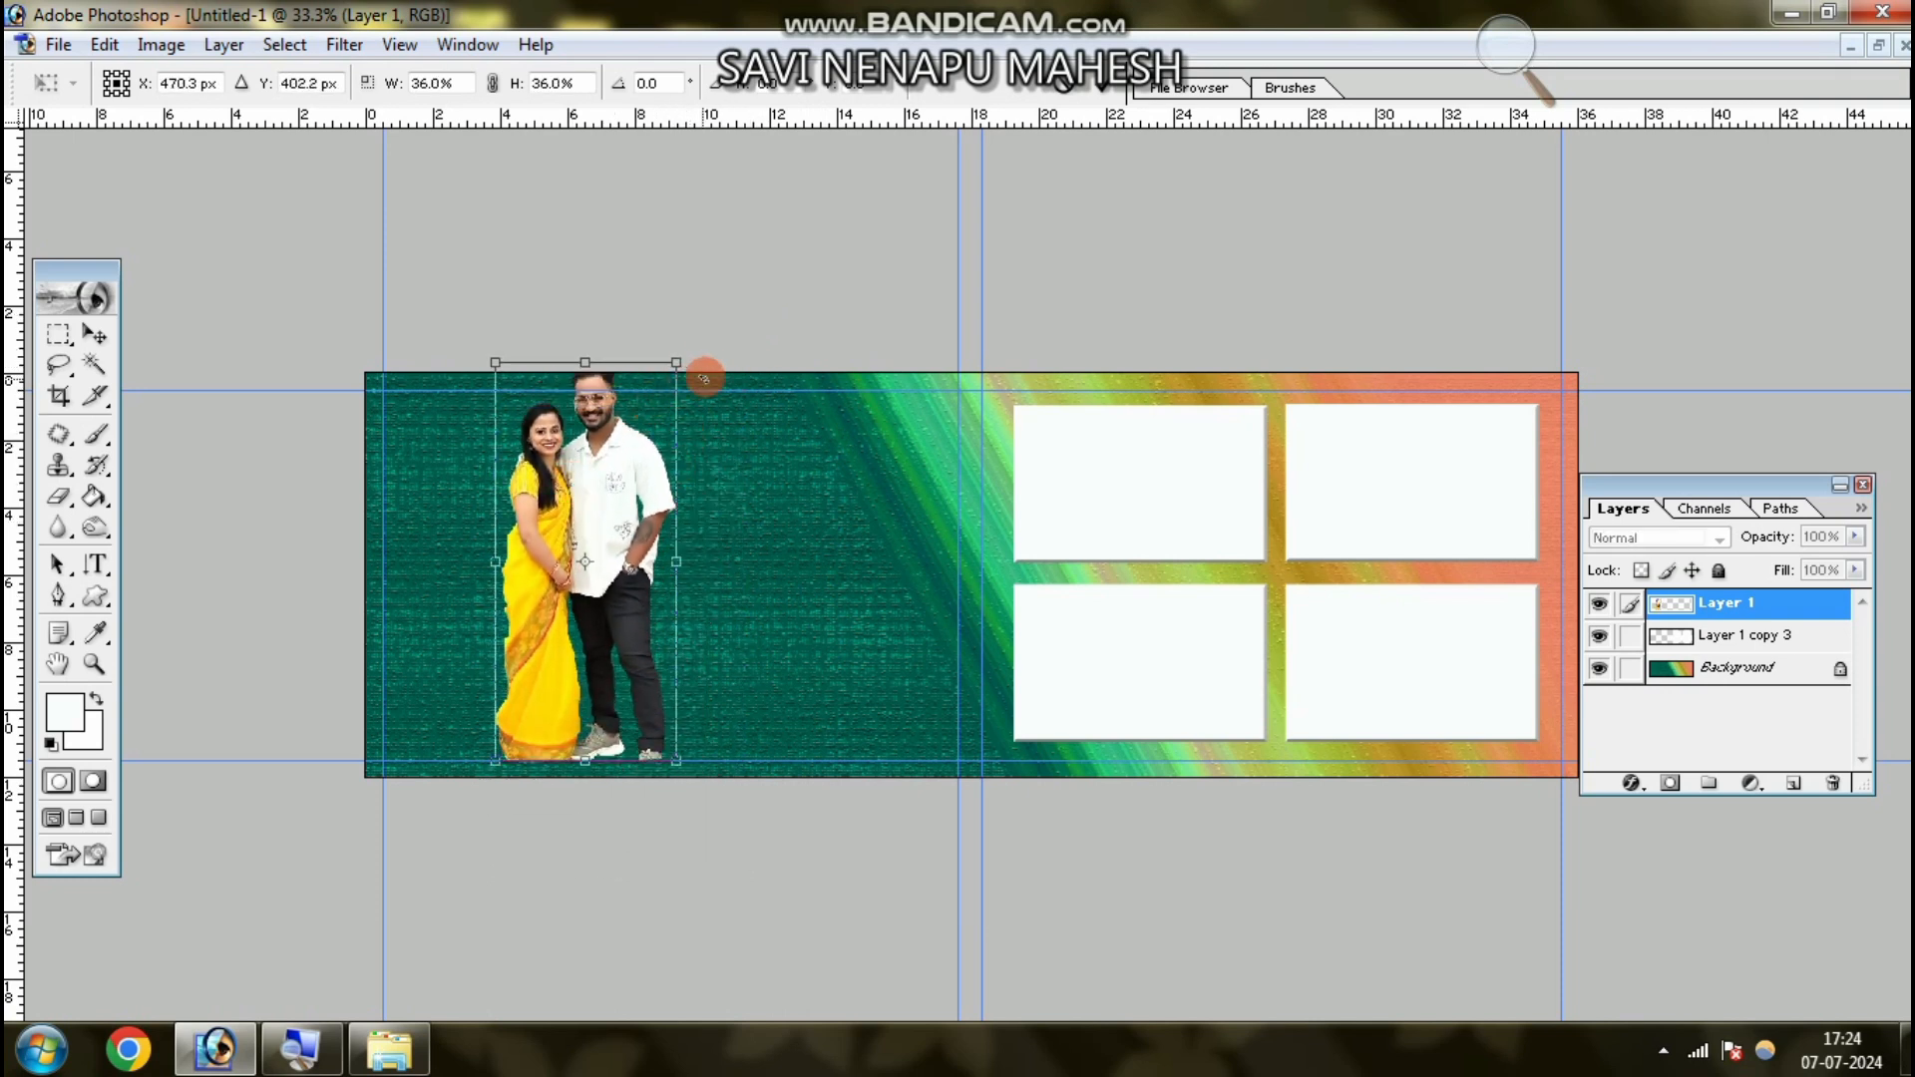
left_click_drag(679, 362, 666, 392)
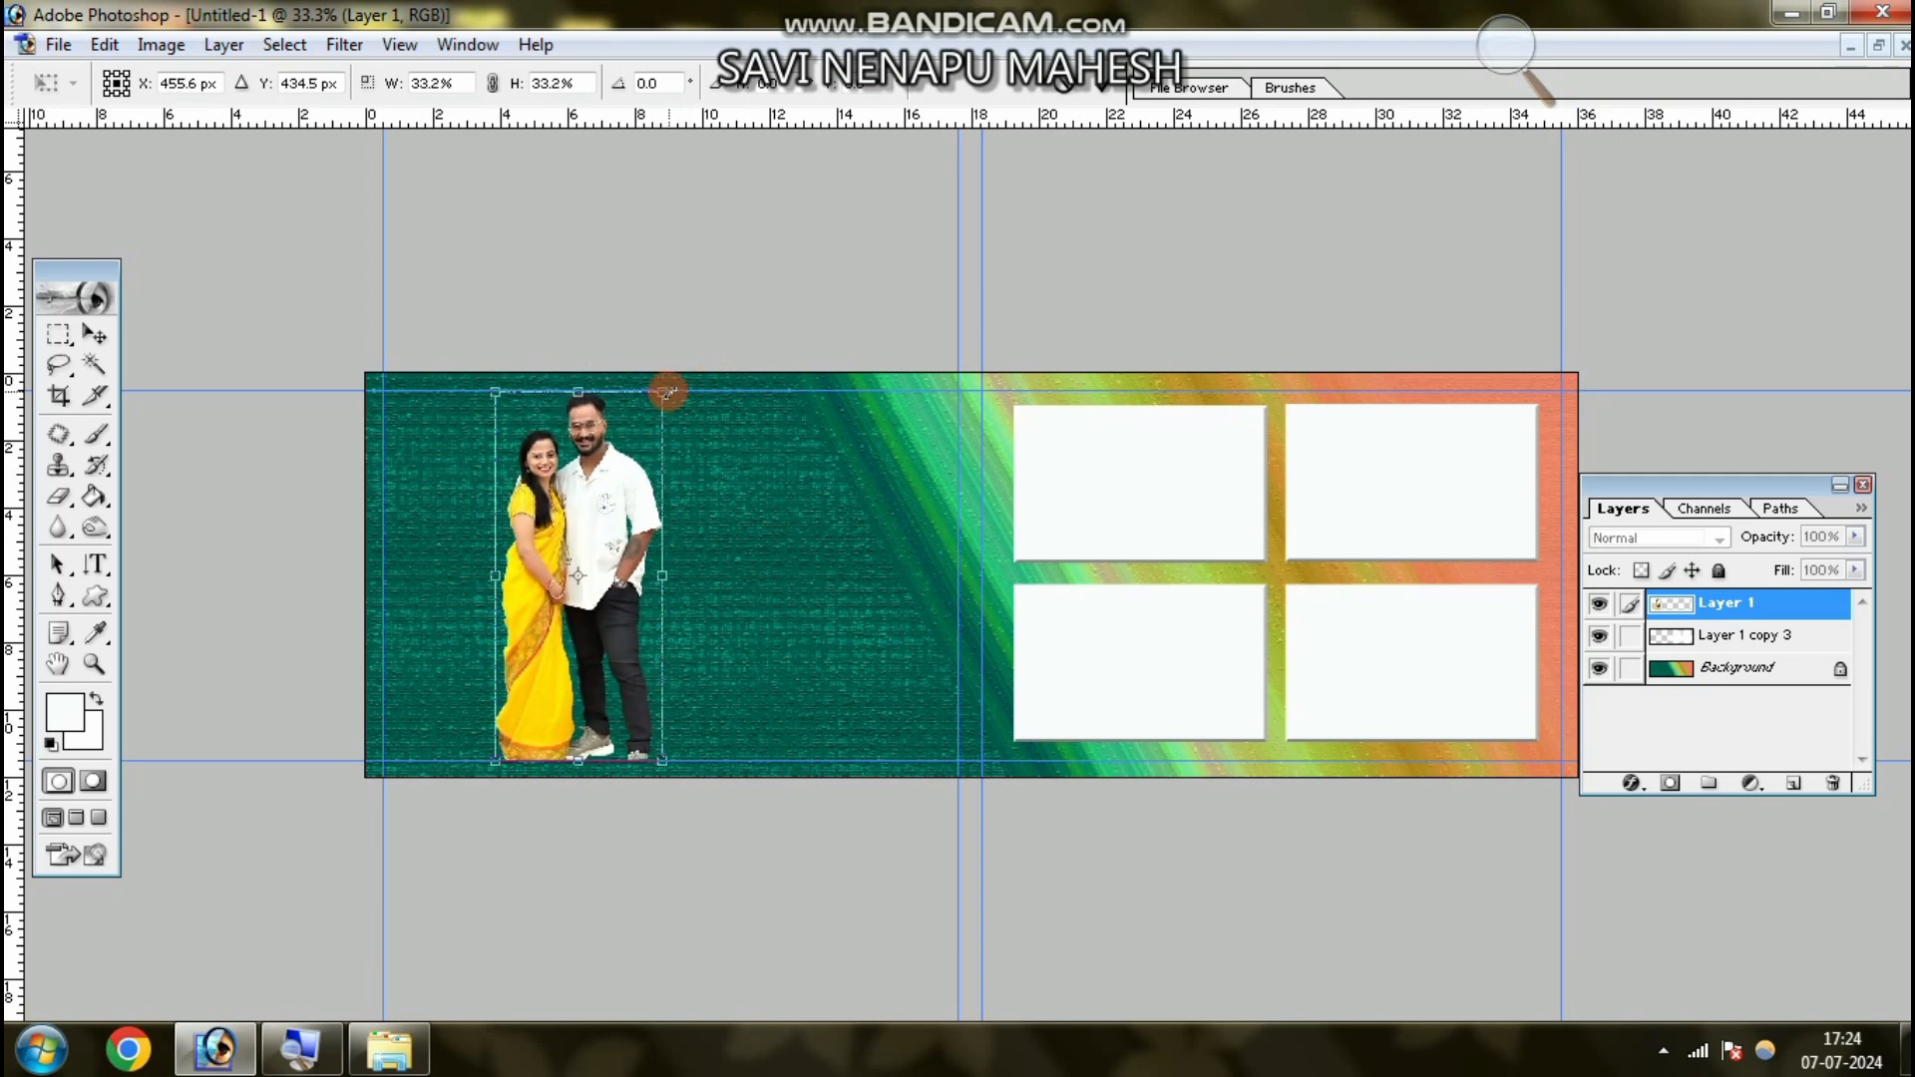
key("Return")
left_click_drag(610, 554, 511, 554)
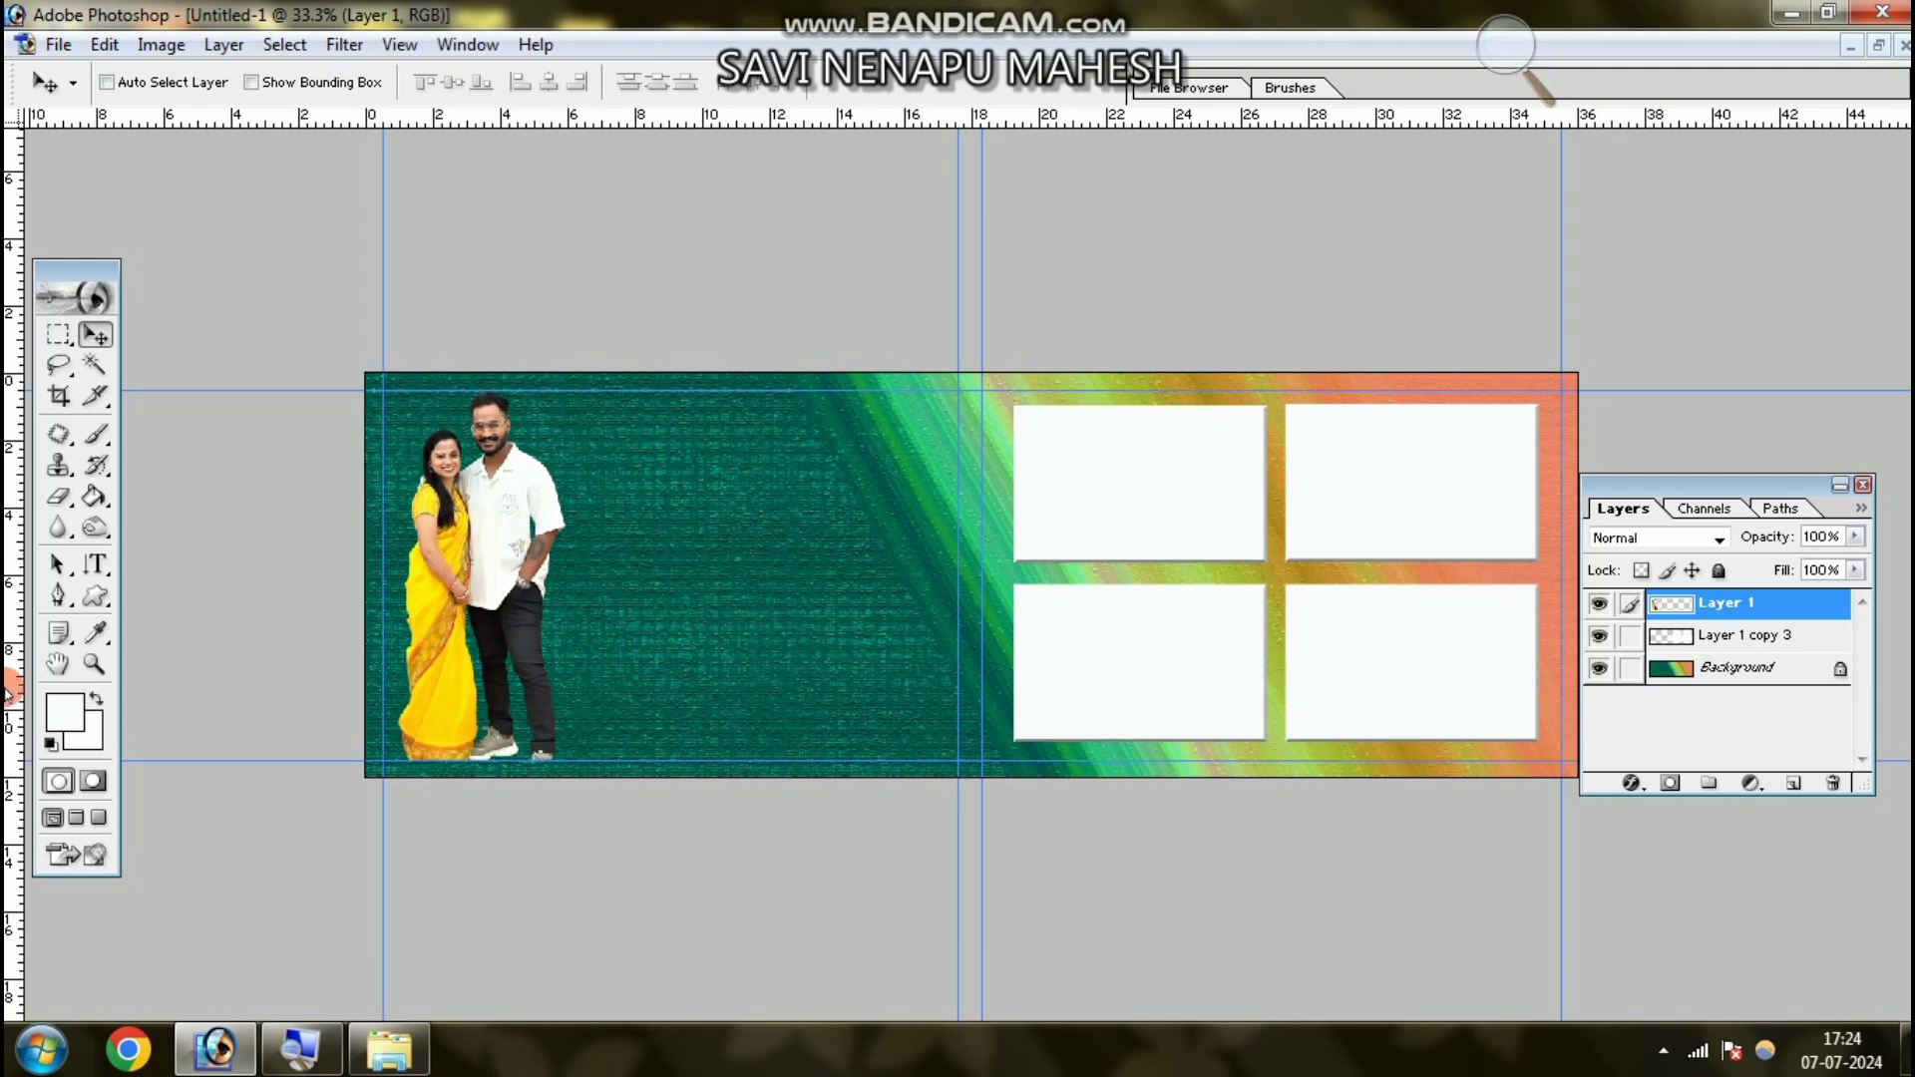
- Duplicate the couple cut-out twice, placing the copies in a horizontal row to the right of the original
left_click(90, 684)
left_click(112, 91)
left_click(706, 590)
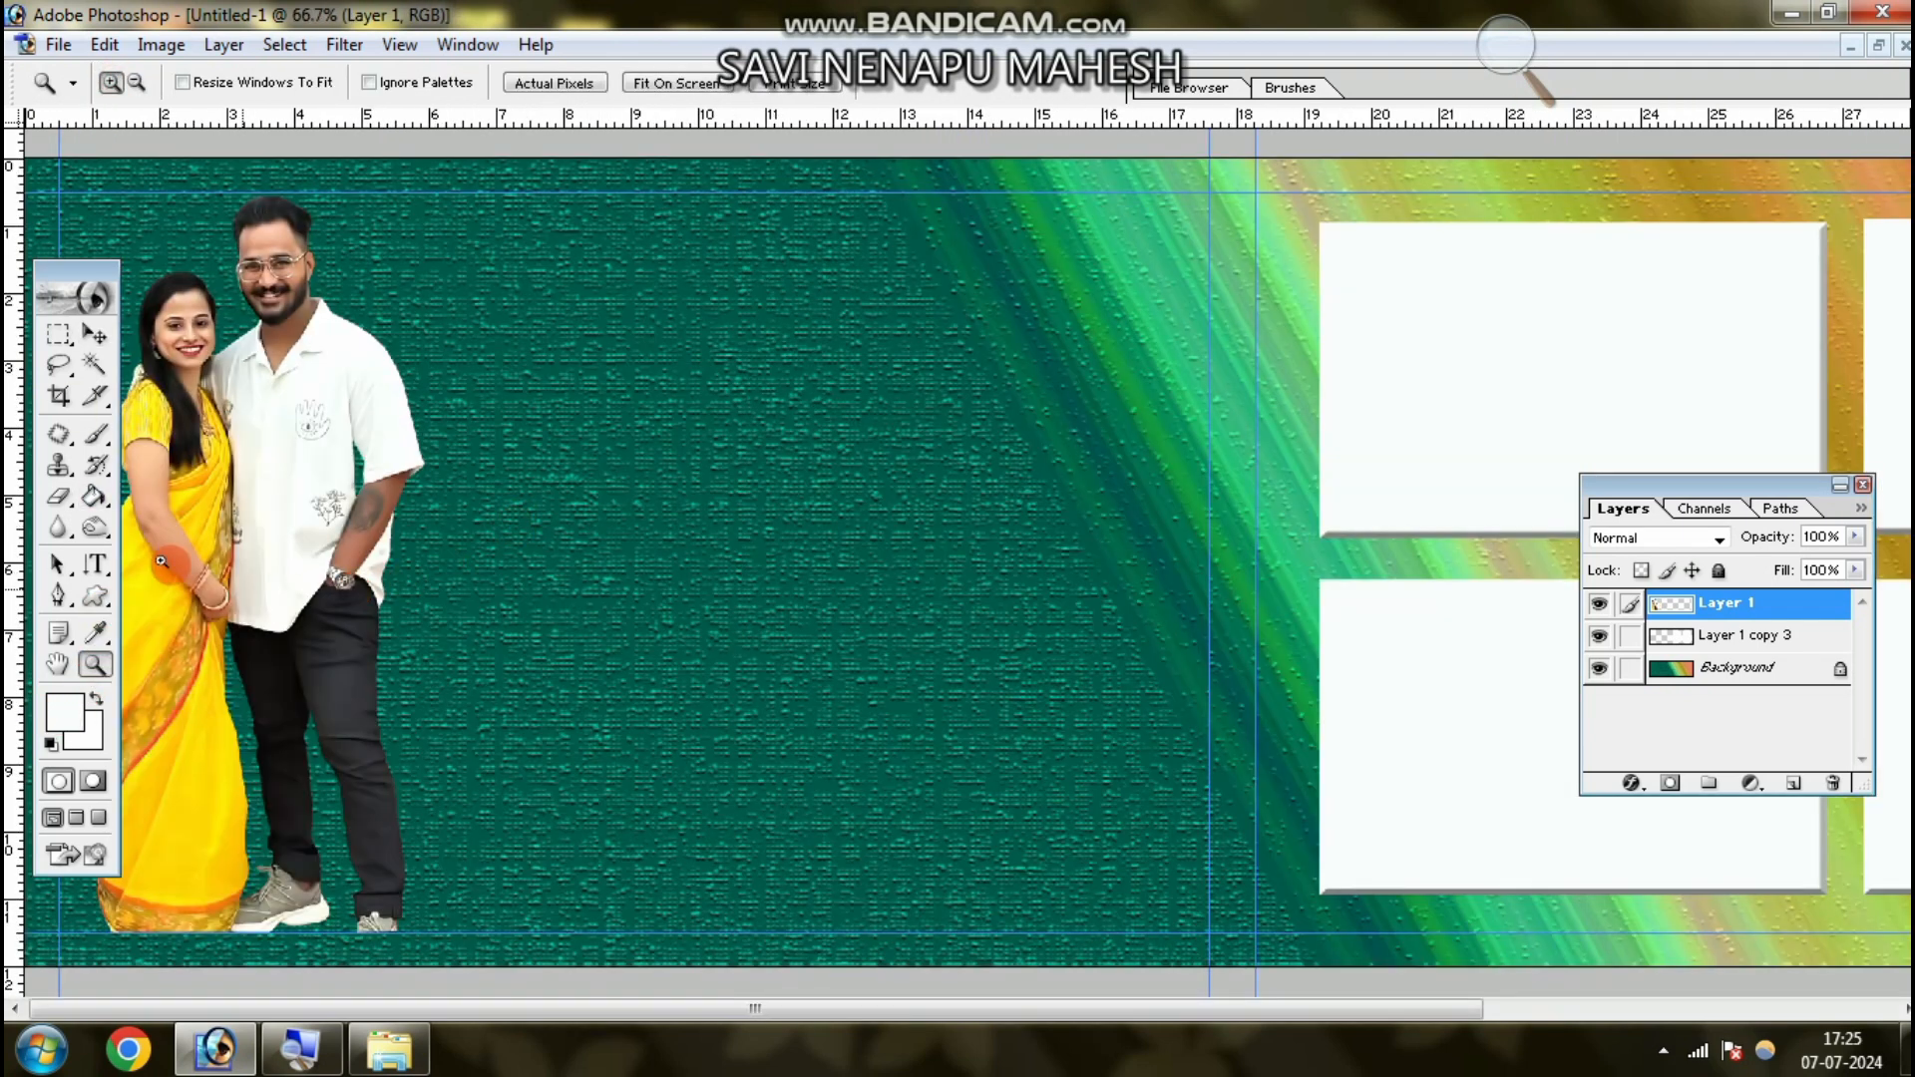
left_click(95, 334)
left_click_drag(340, 439, 656, 442)
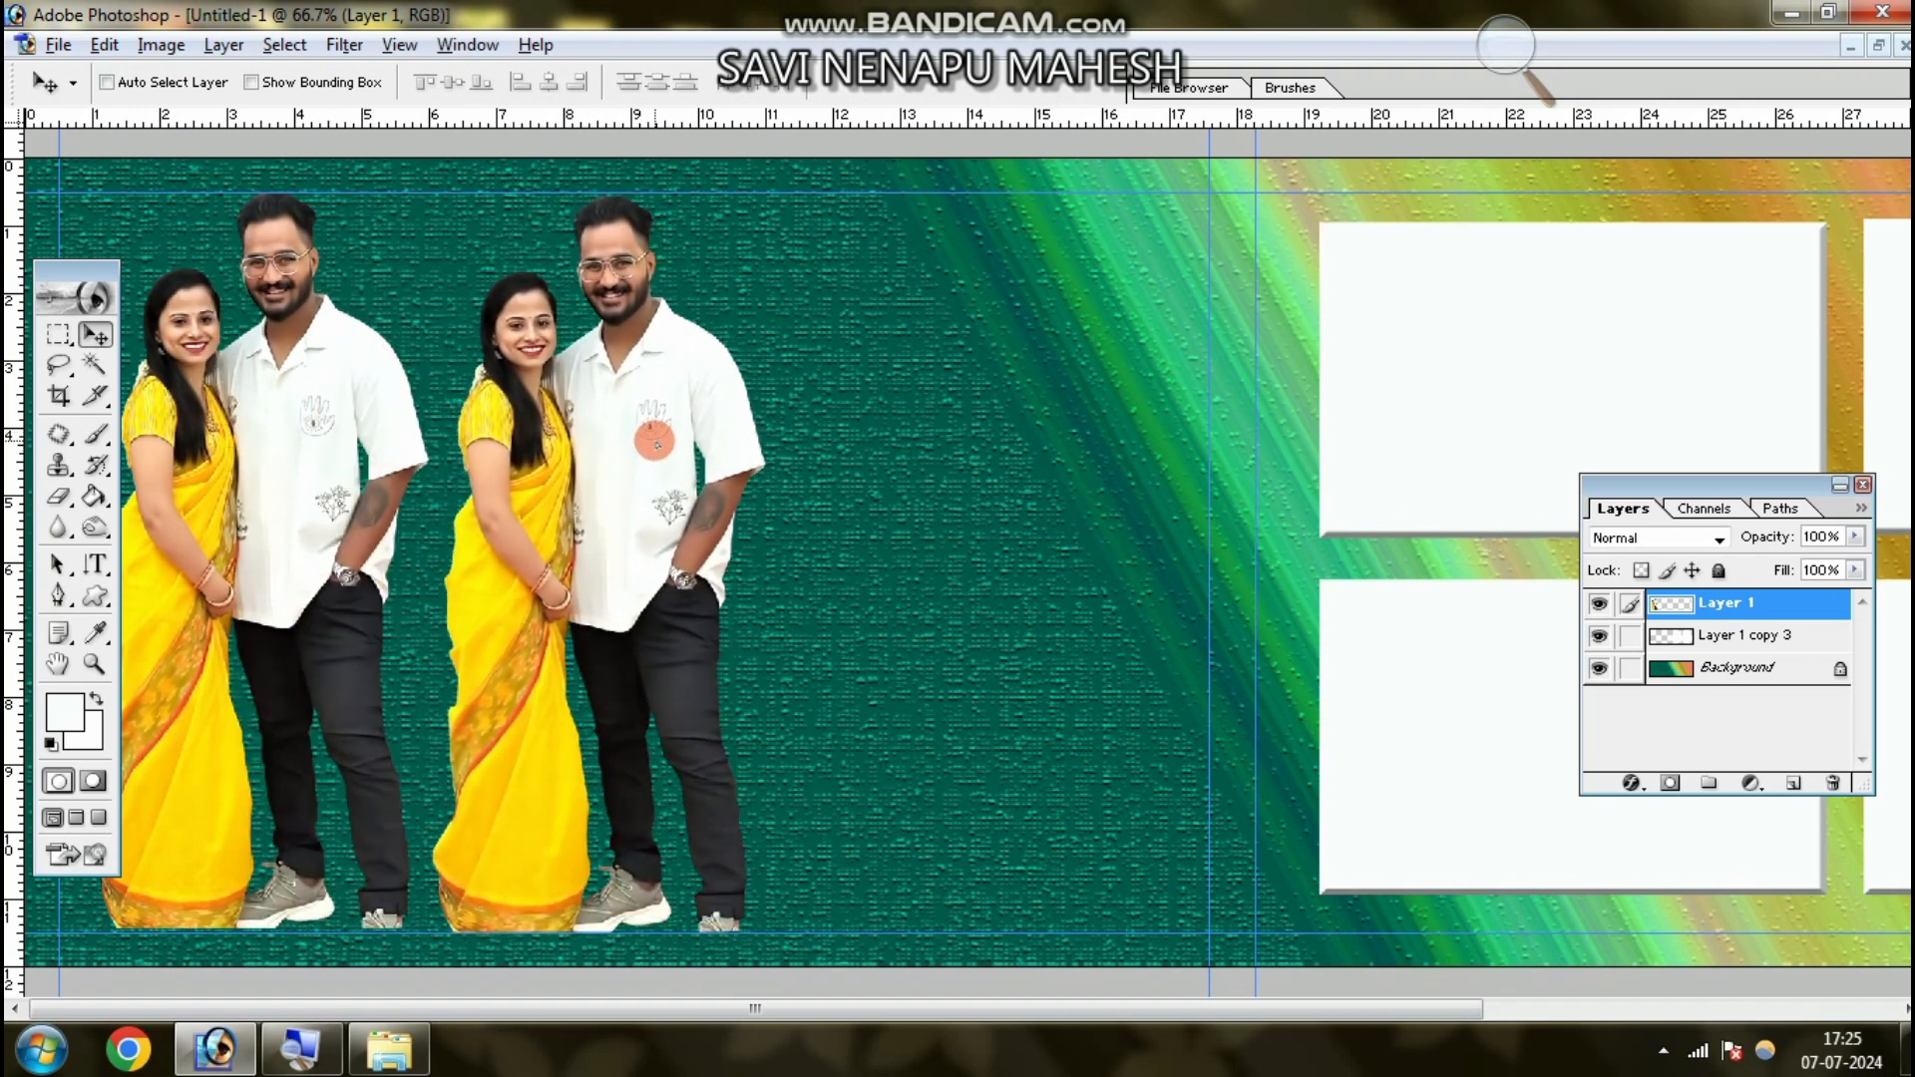
left_click_drag(602, 451, 917, 453)
scroll(862, 575, "right", 1)
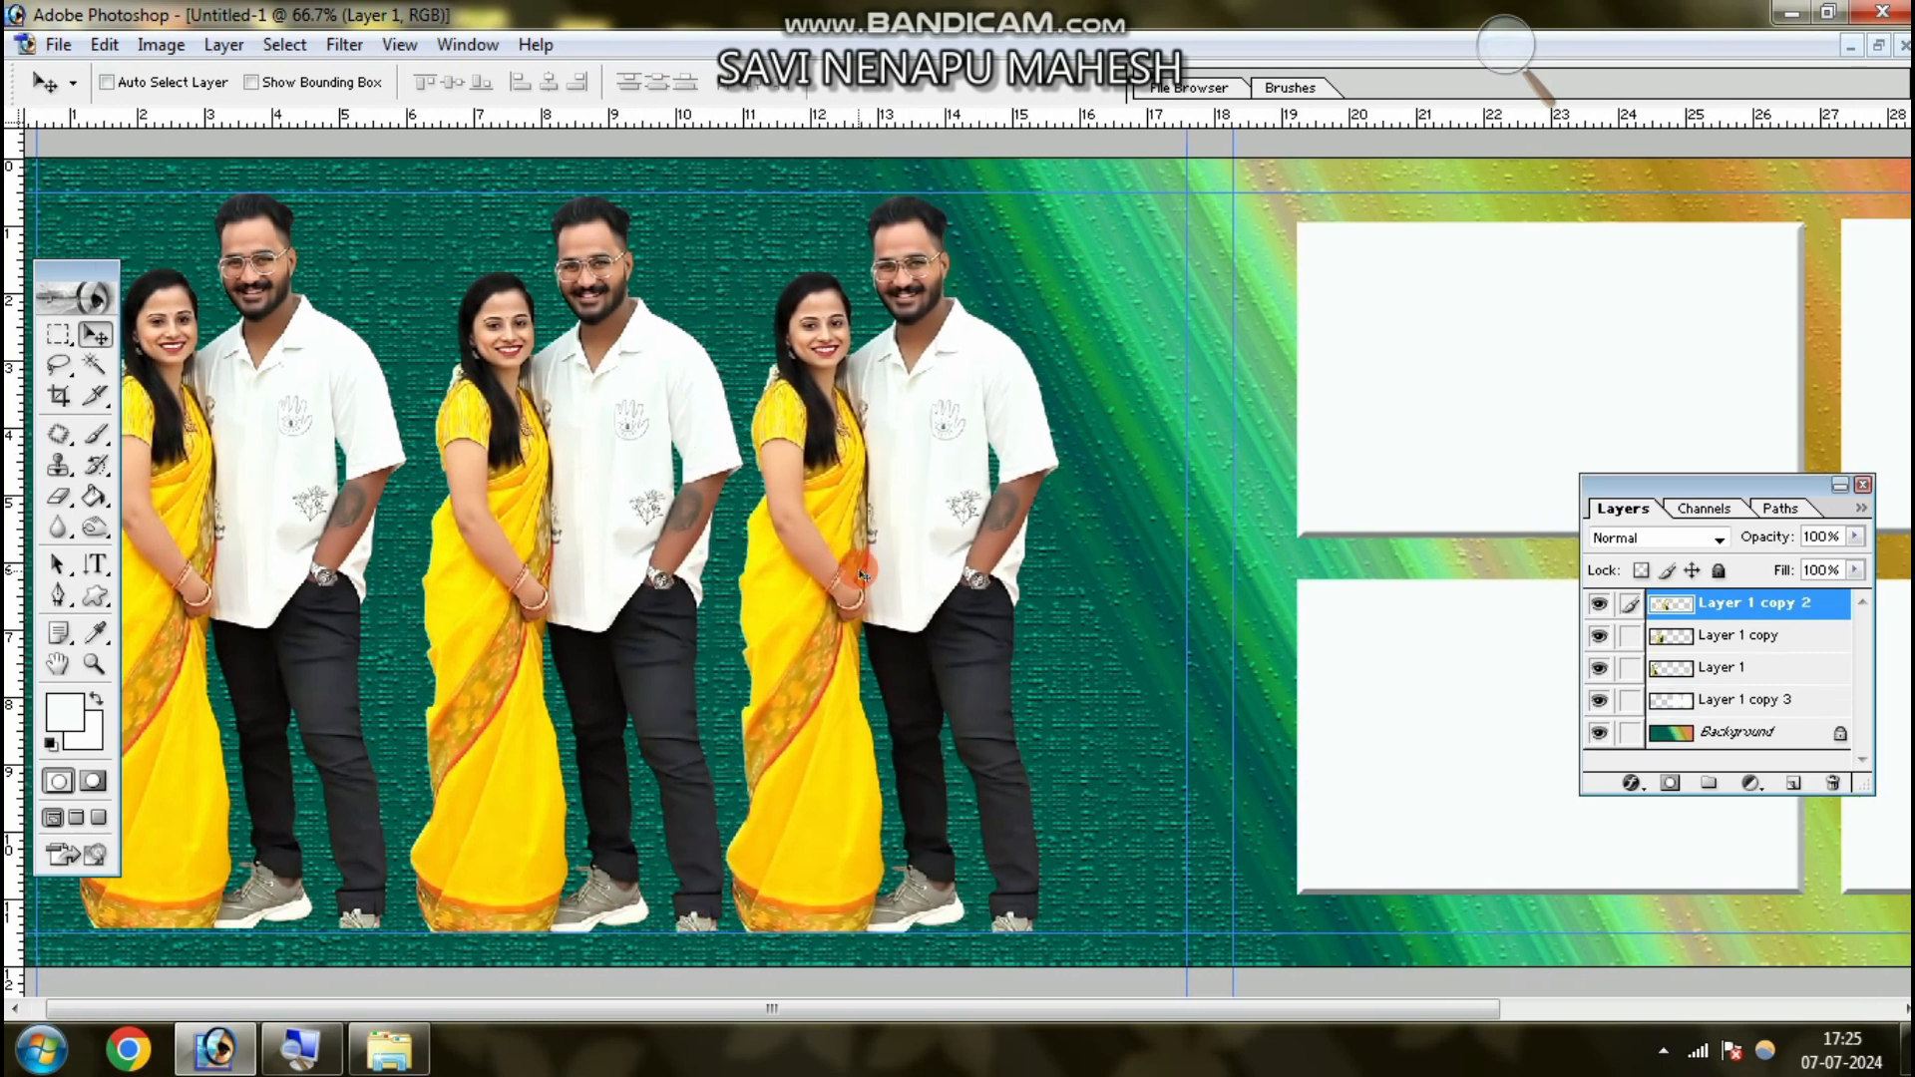
scroll(863, 575, "right", 7)
scroll(698, 573, "left", 8)
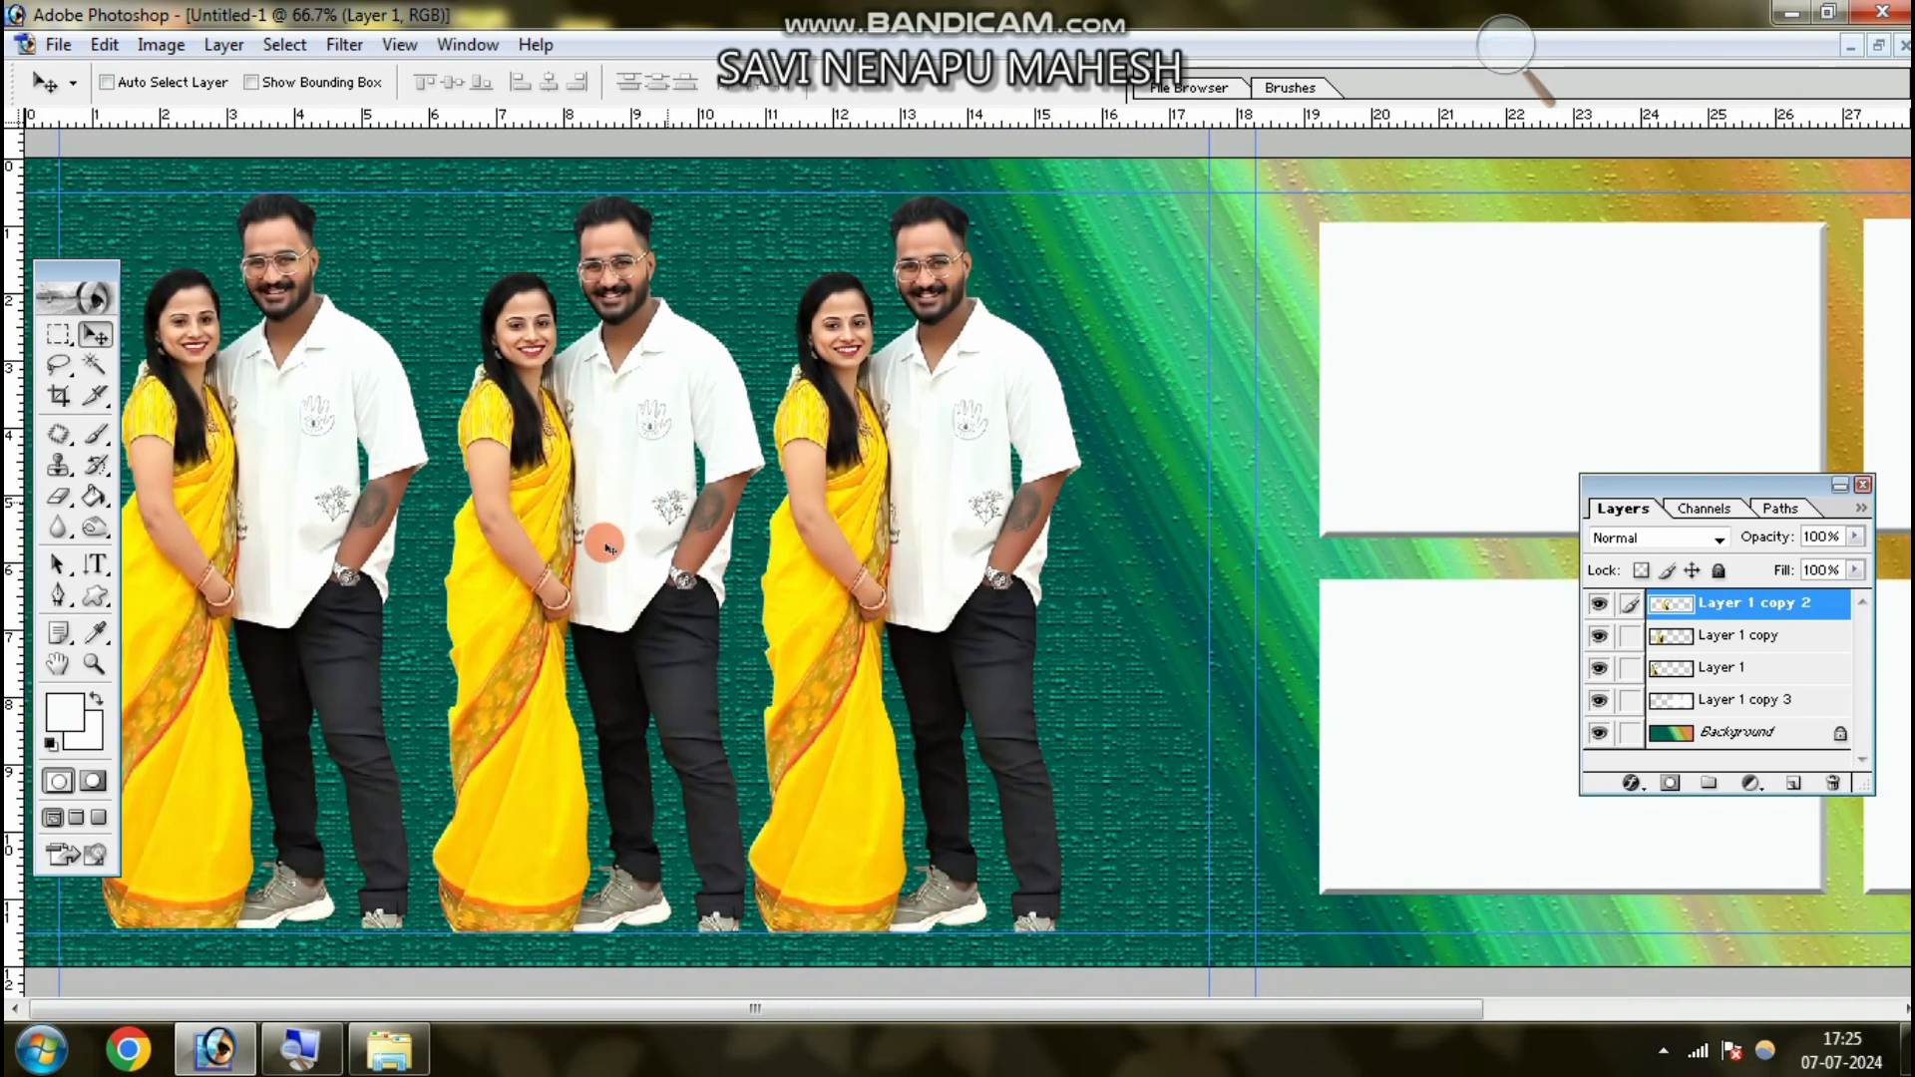
- Select the leftmost couple's layer and turn it black and white with Hue/Saturation, setting Saturation to -100
right_click(302, 448)
left_click(339, 460)
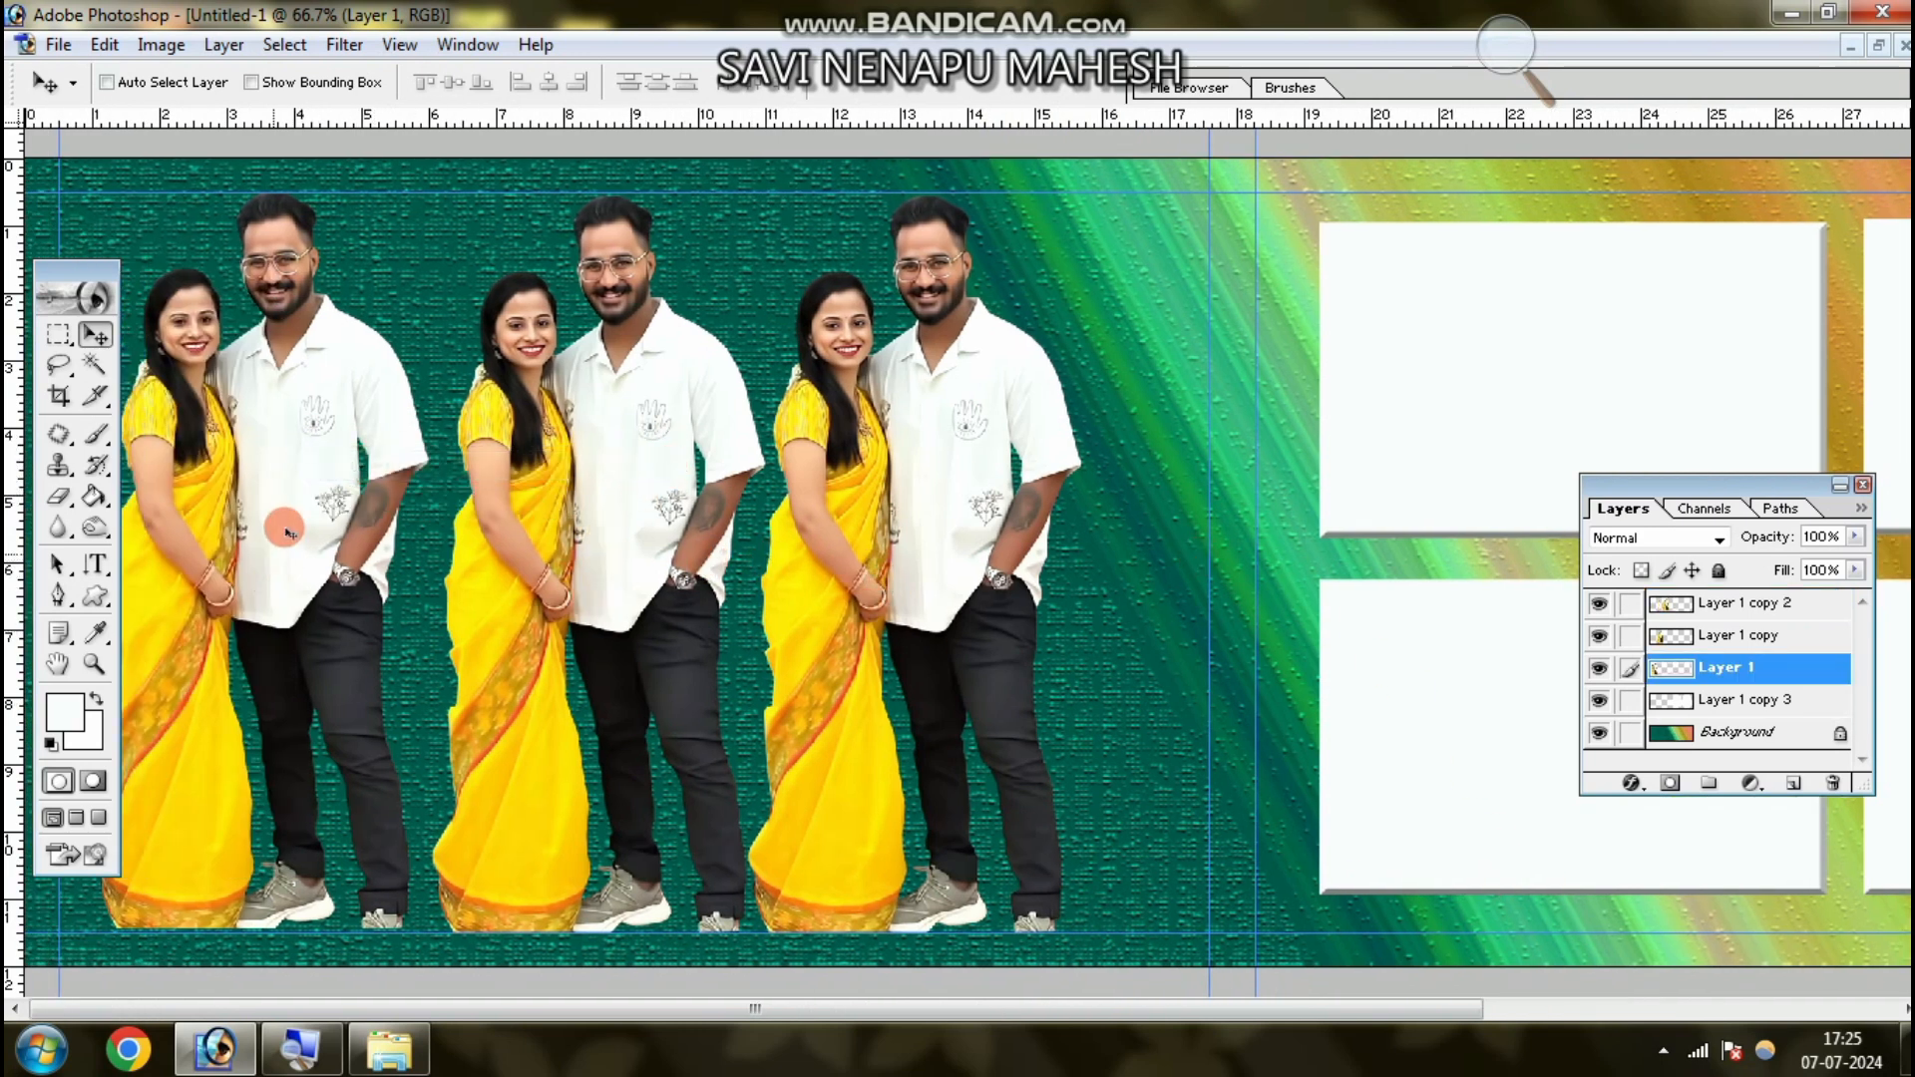
right_click(264, 431)
left_click(322, 457)
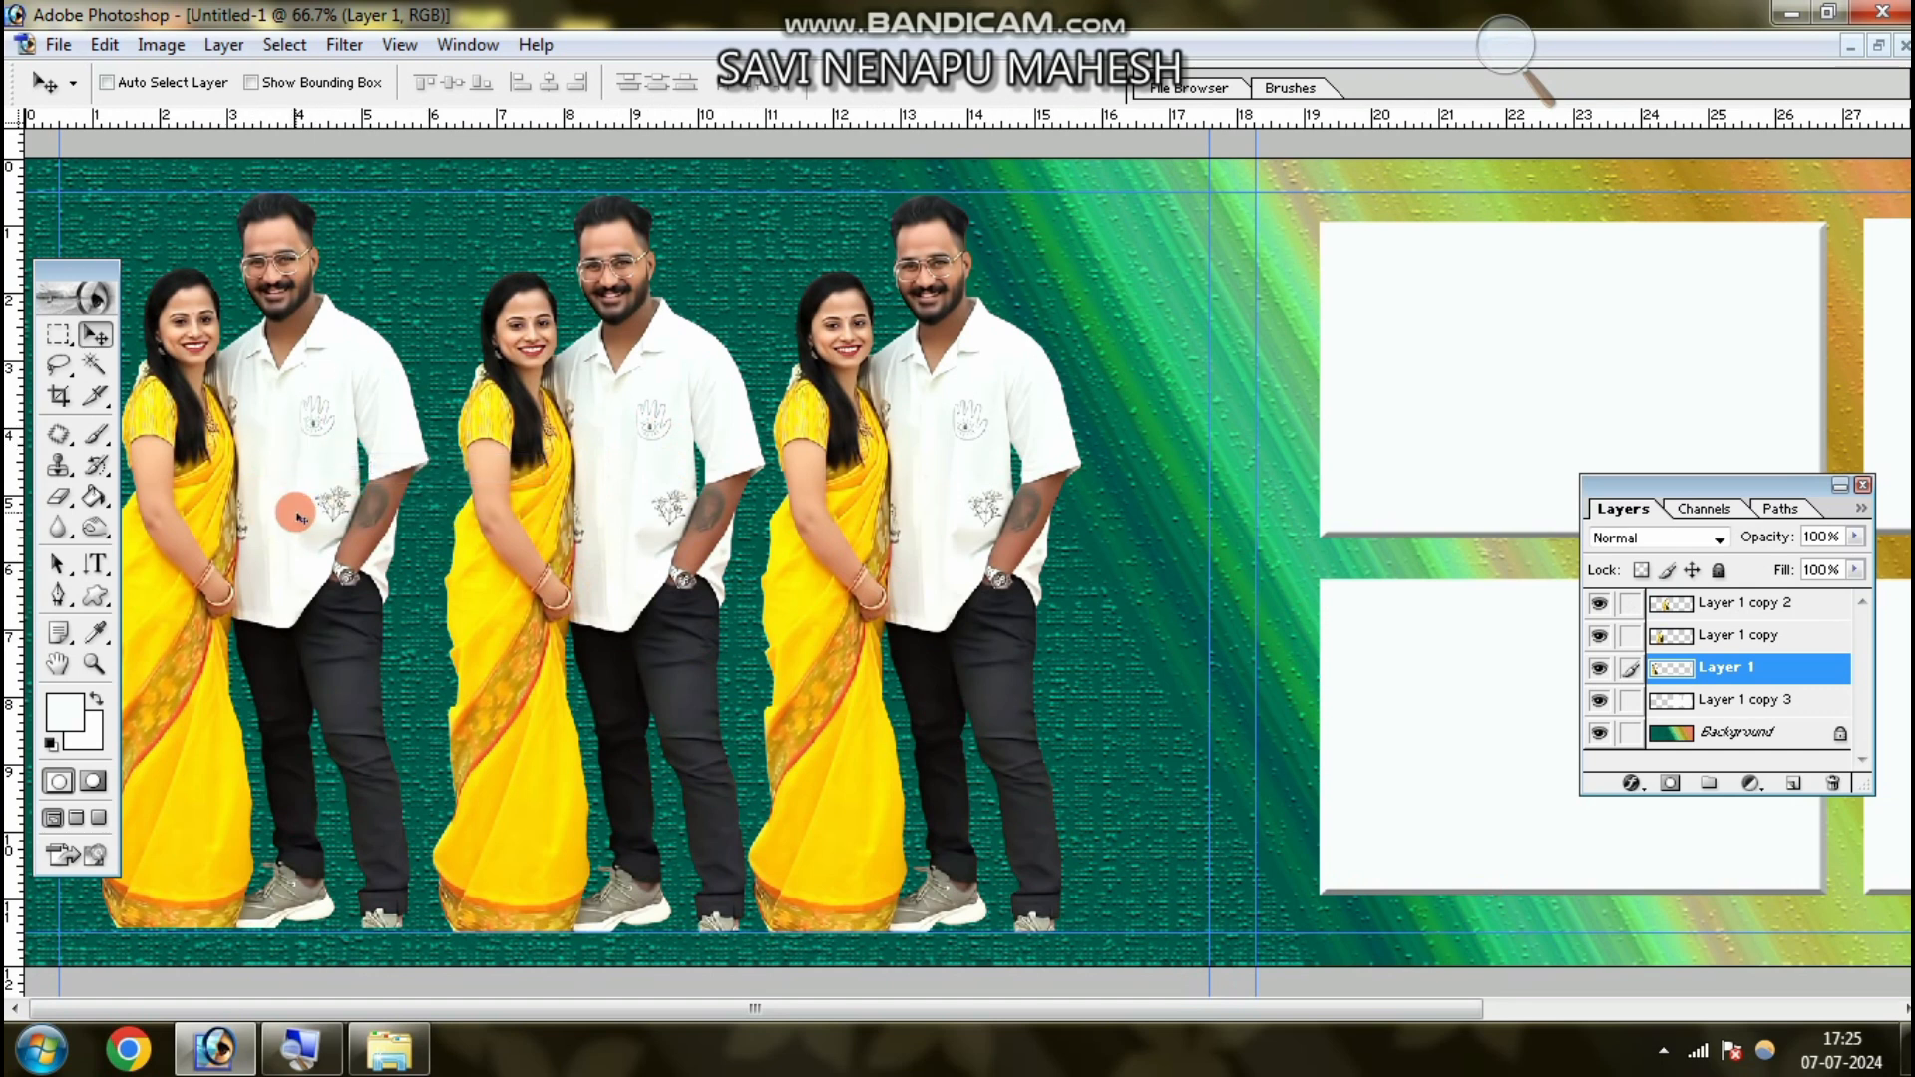
key("ctrl+u")
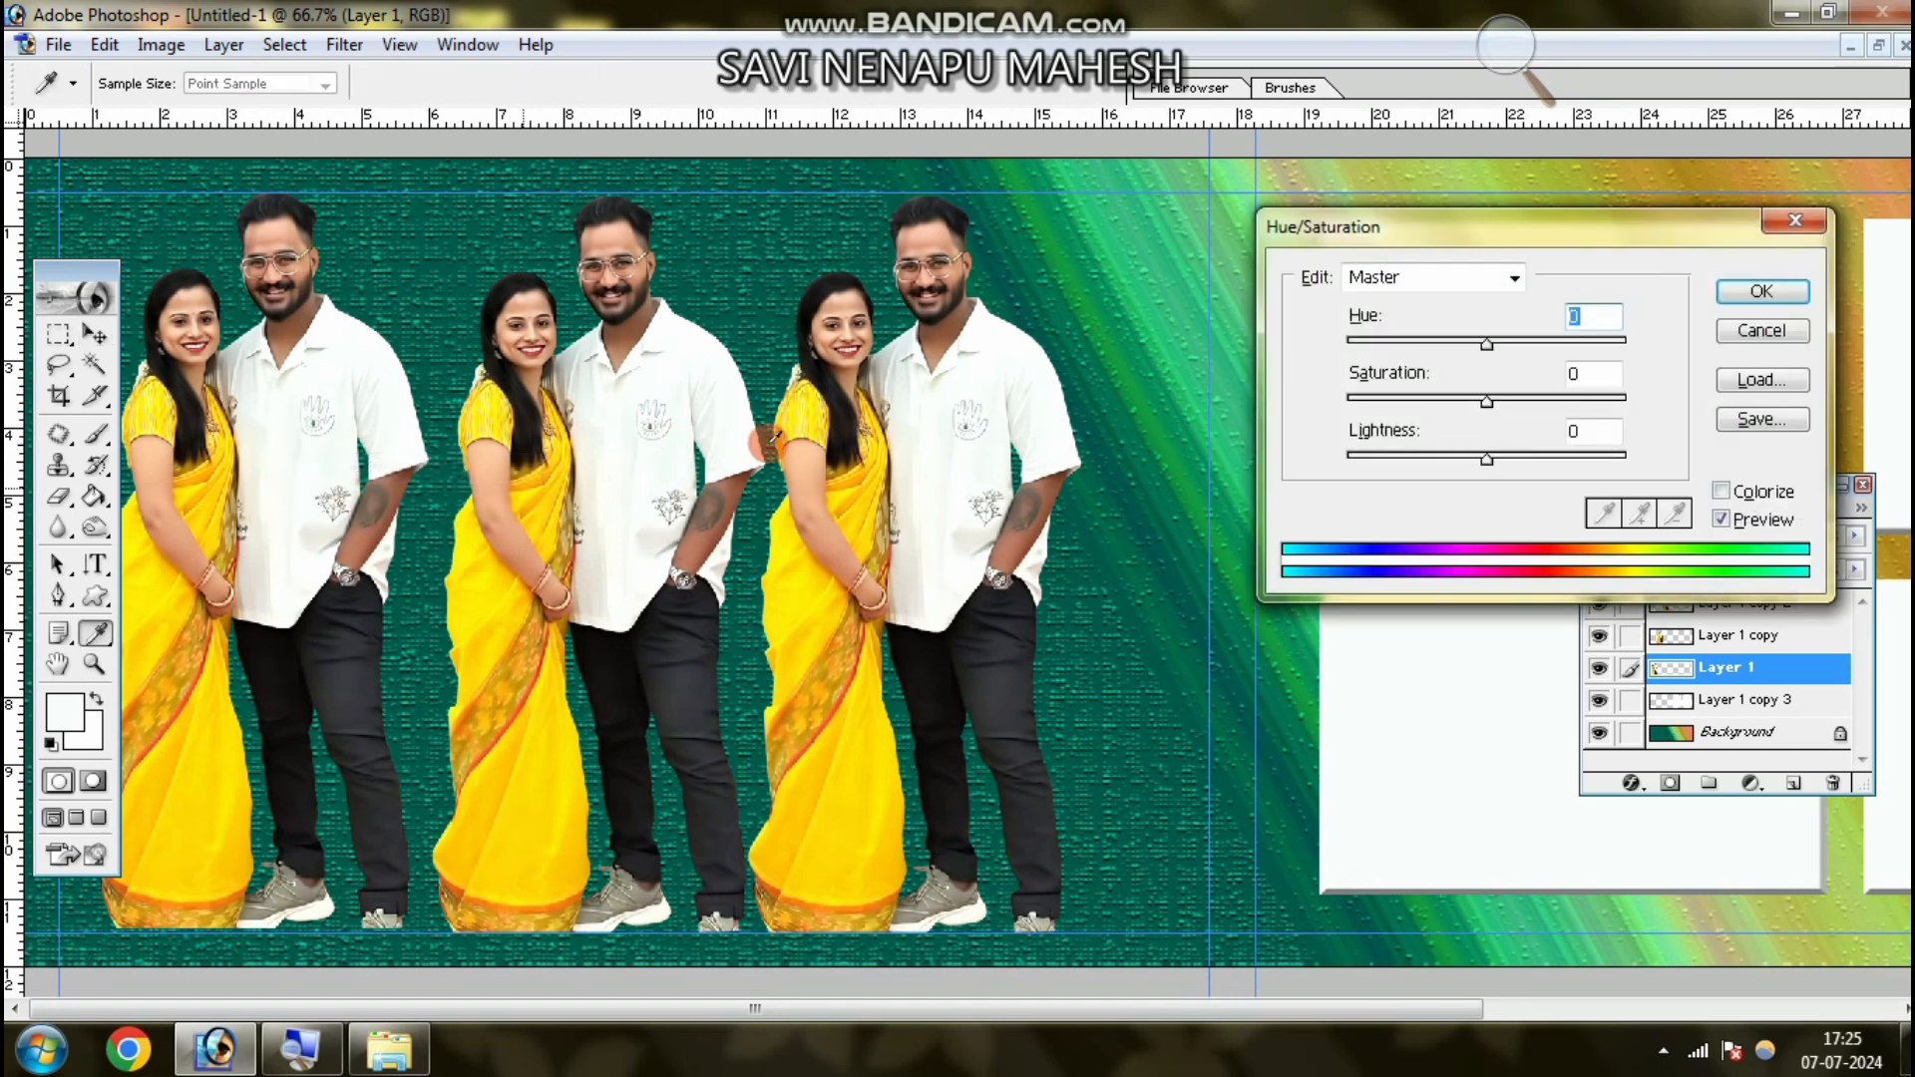
left_click_drag(1485, 403, 1334, 411)
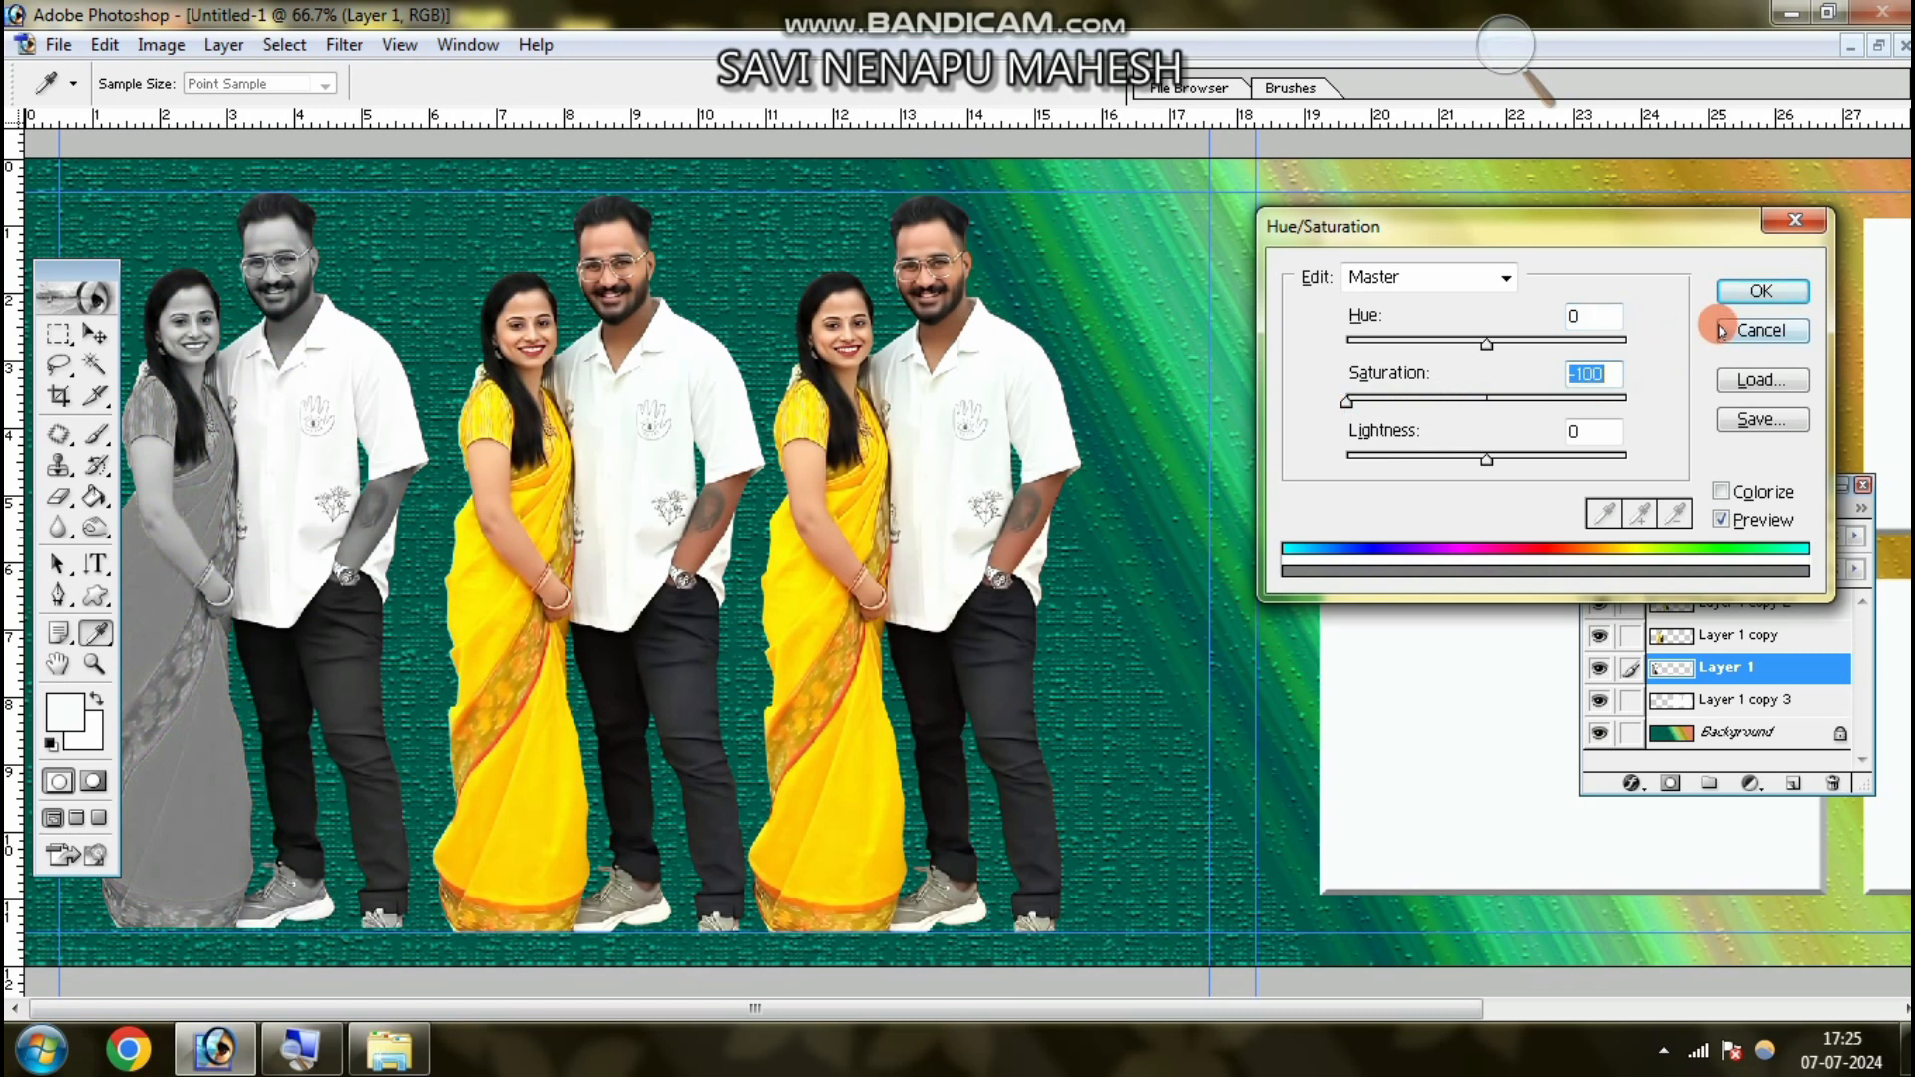
left_click(1747, 290)
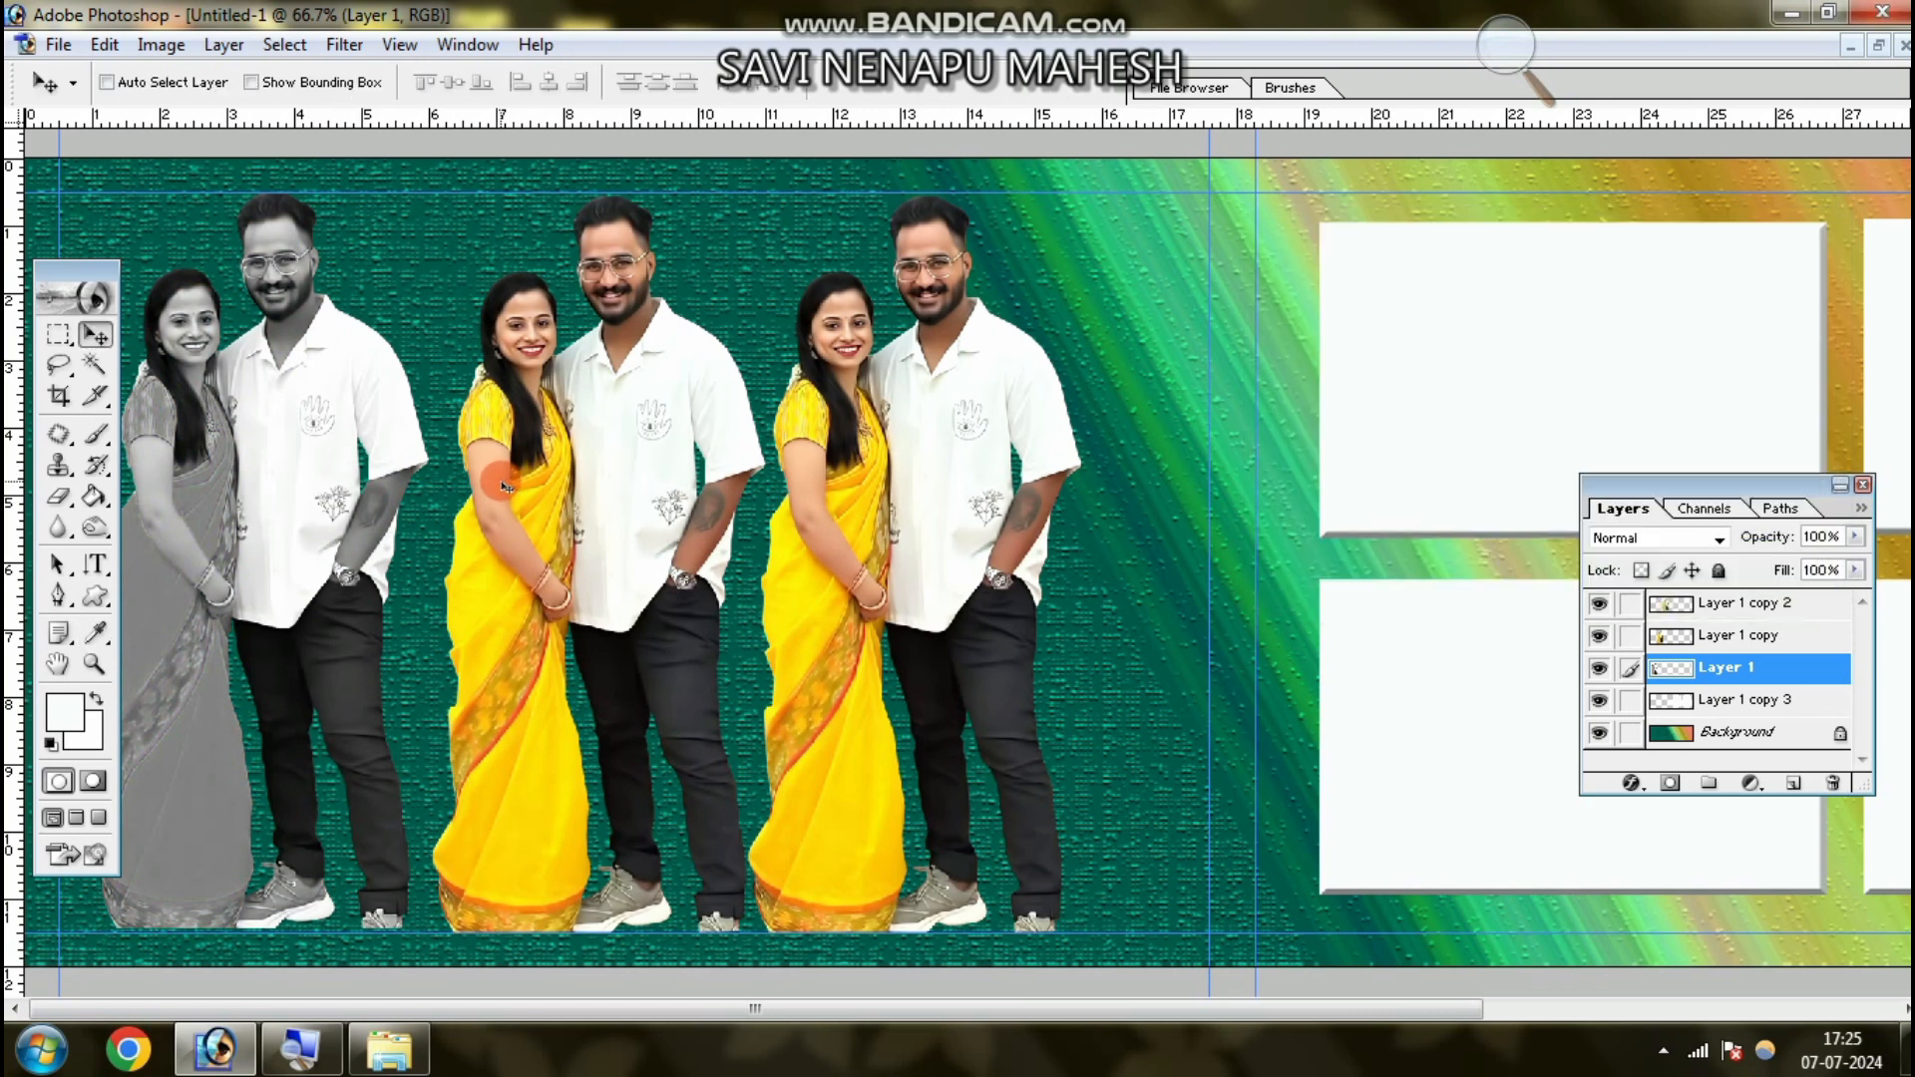
- Brighten the black-and-white couple with Curves by raising the RGB curve at input 179 to output 208
key("ctrl+m")
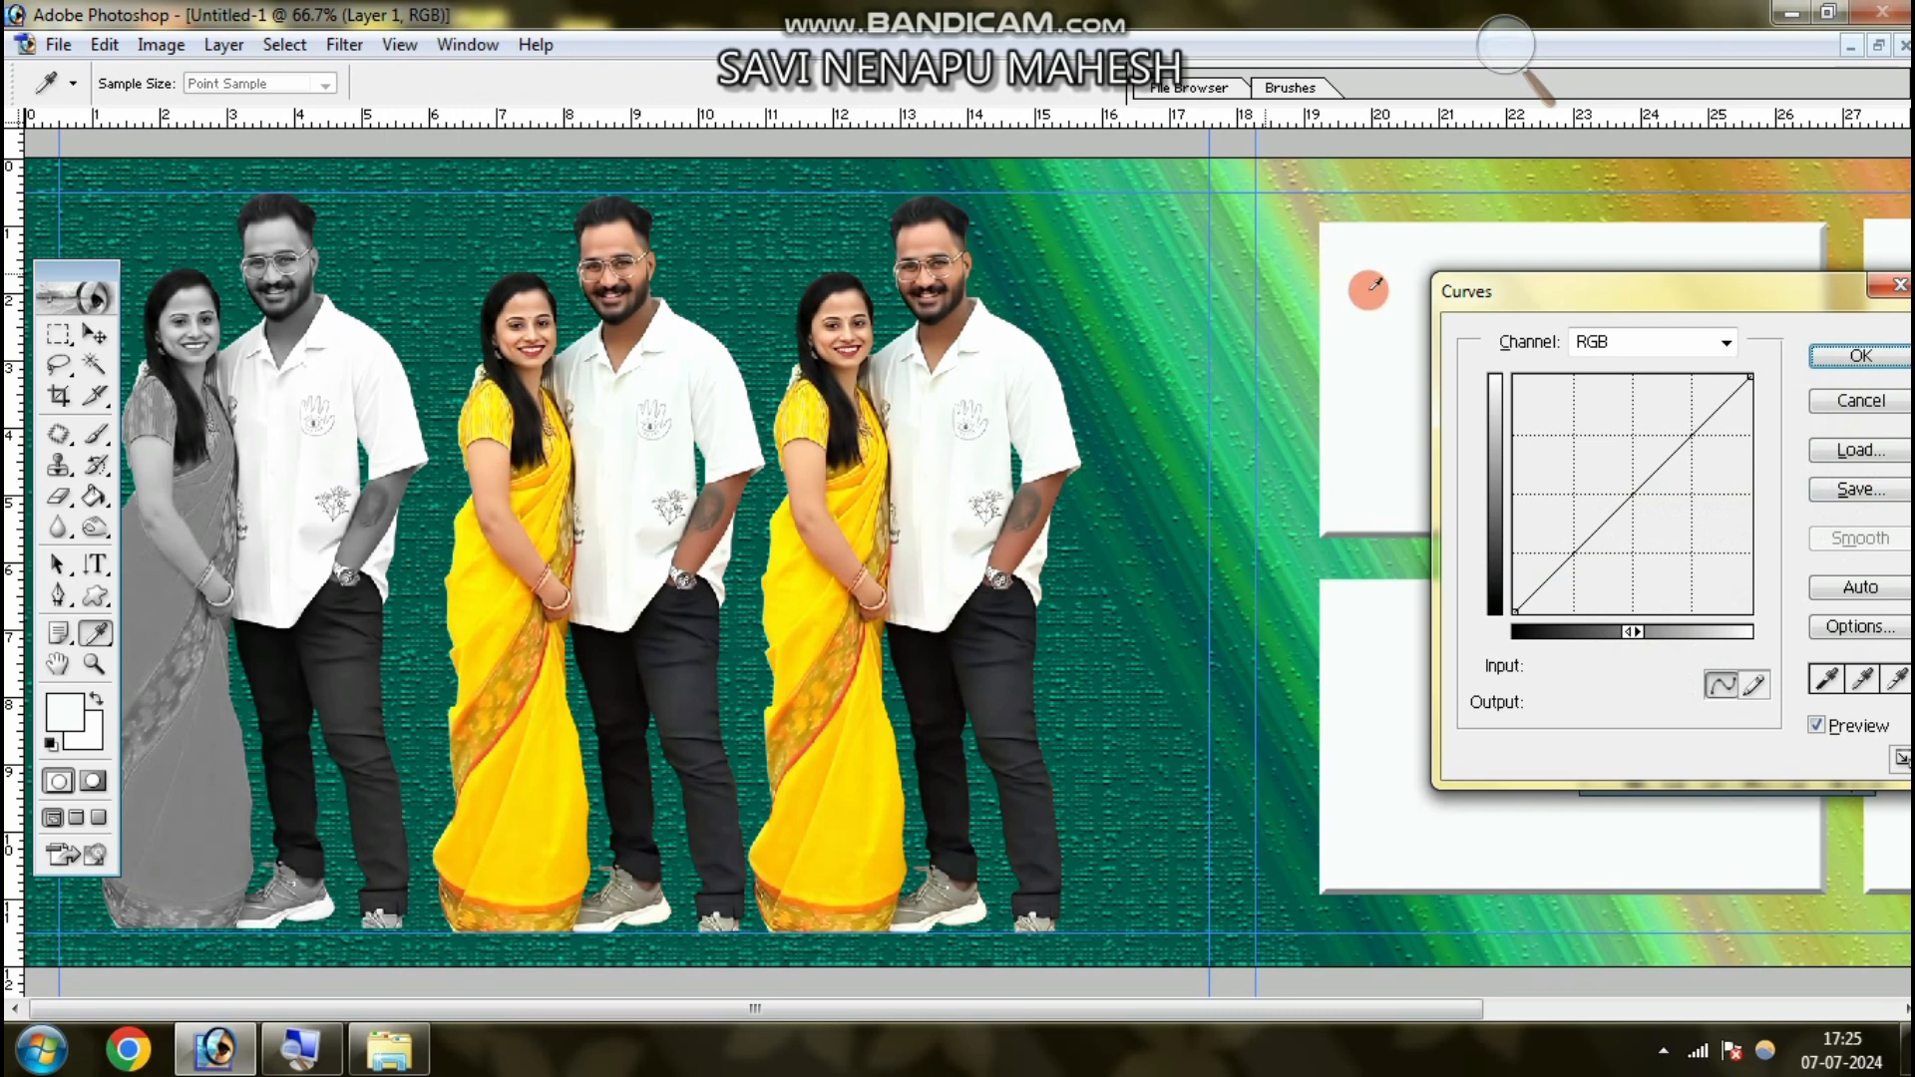
left_click_drag(1690, 431, 1680, 420)
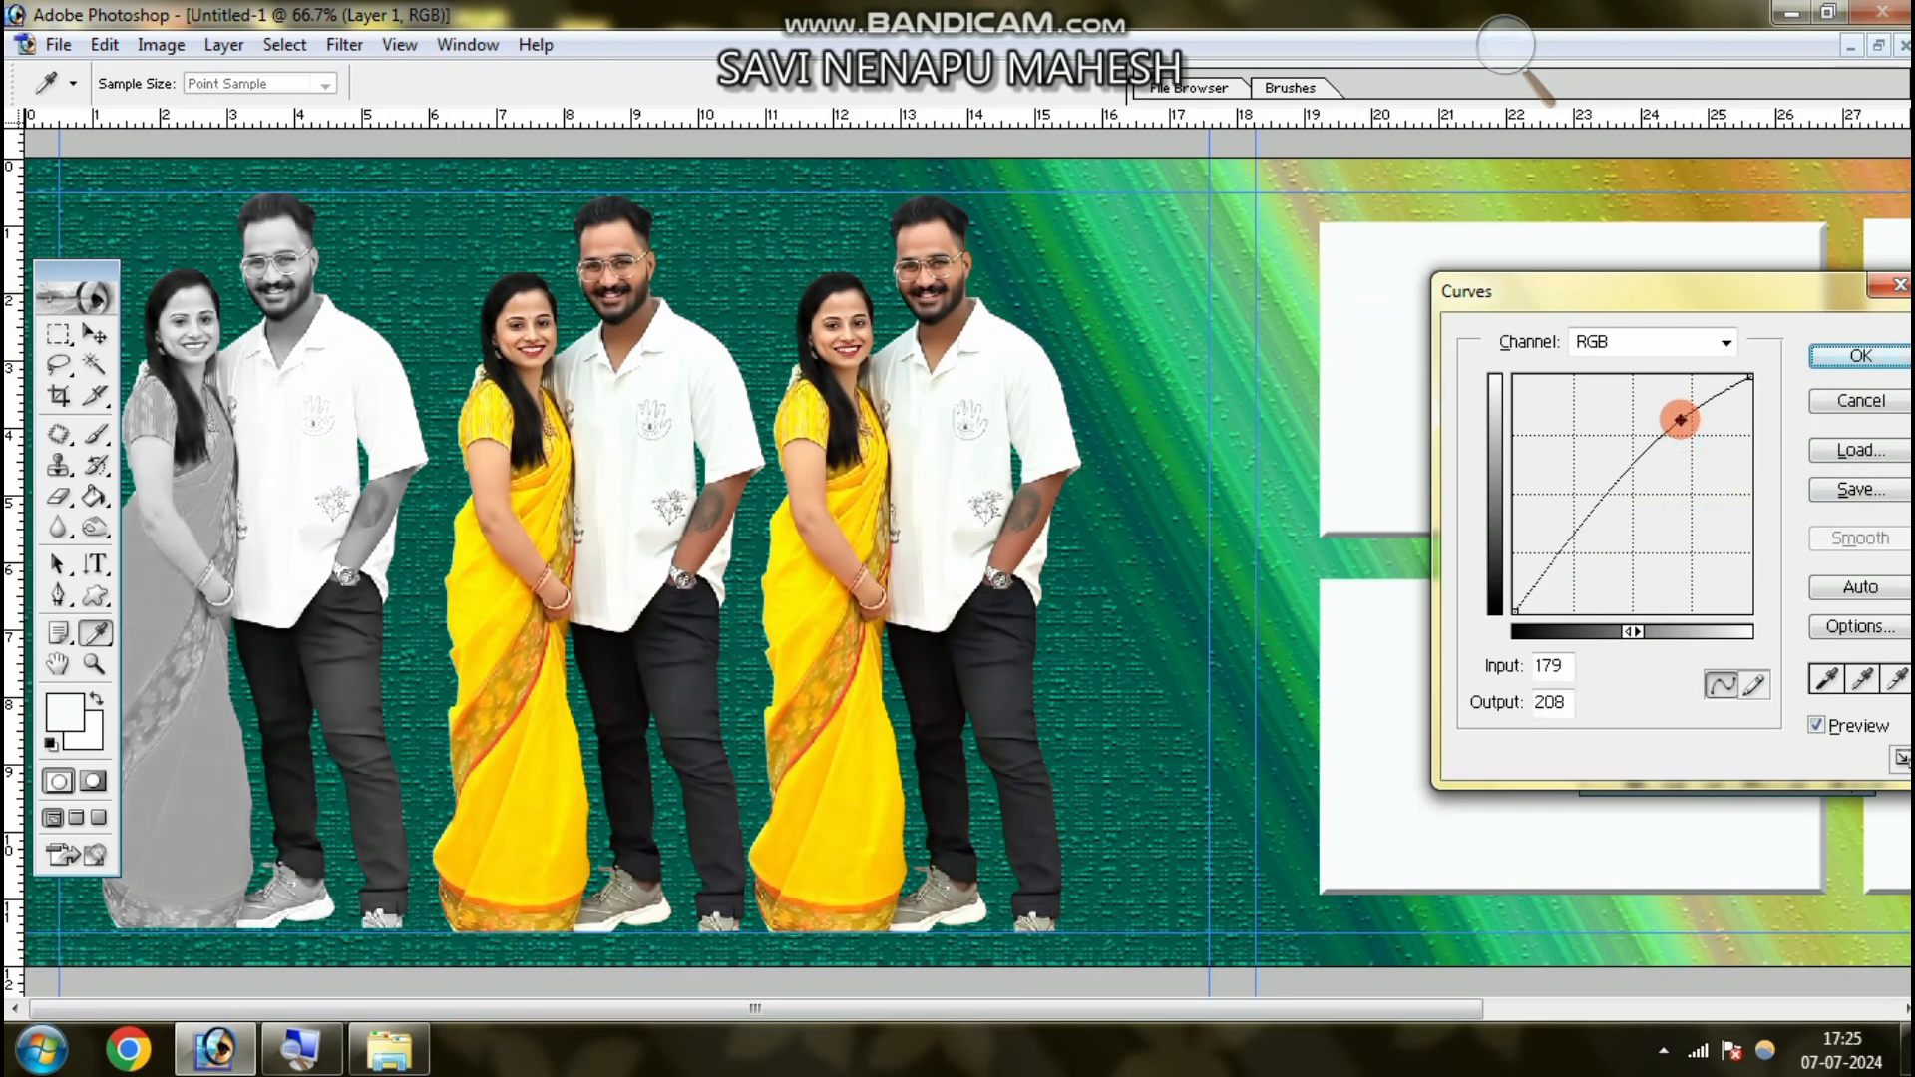
left_click(1843, 357)
- Set the rightmost couple layer's blending mode to Luminosity and move that couple farther right, toward the centre guides
key("v")
right_click(880, 479)
left_click(957, 480)
right_click(958, 456)
left_click(984, 470)
left_click(985, 450)
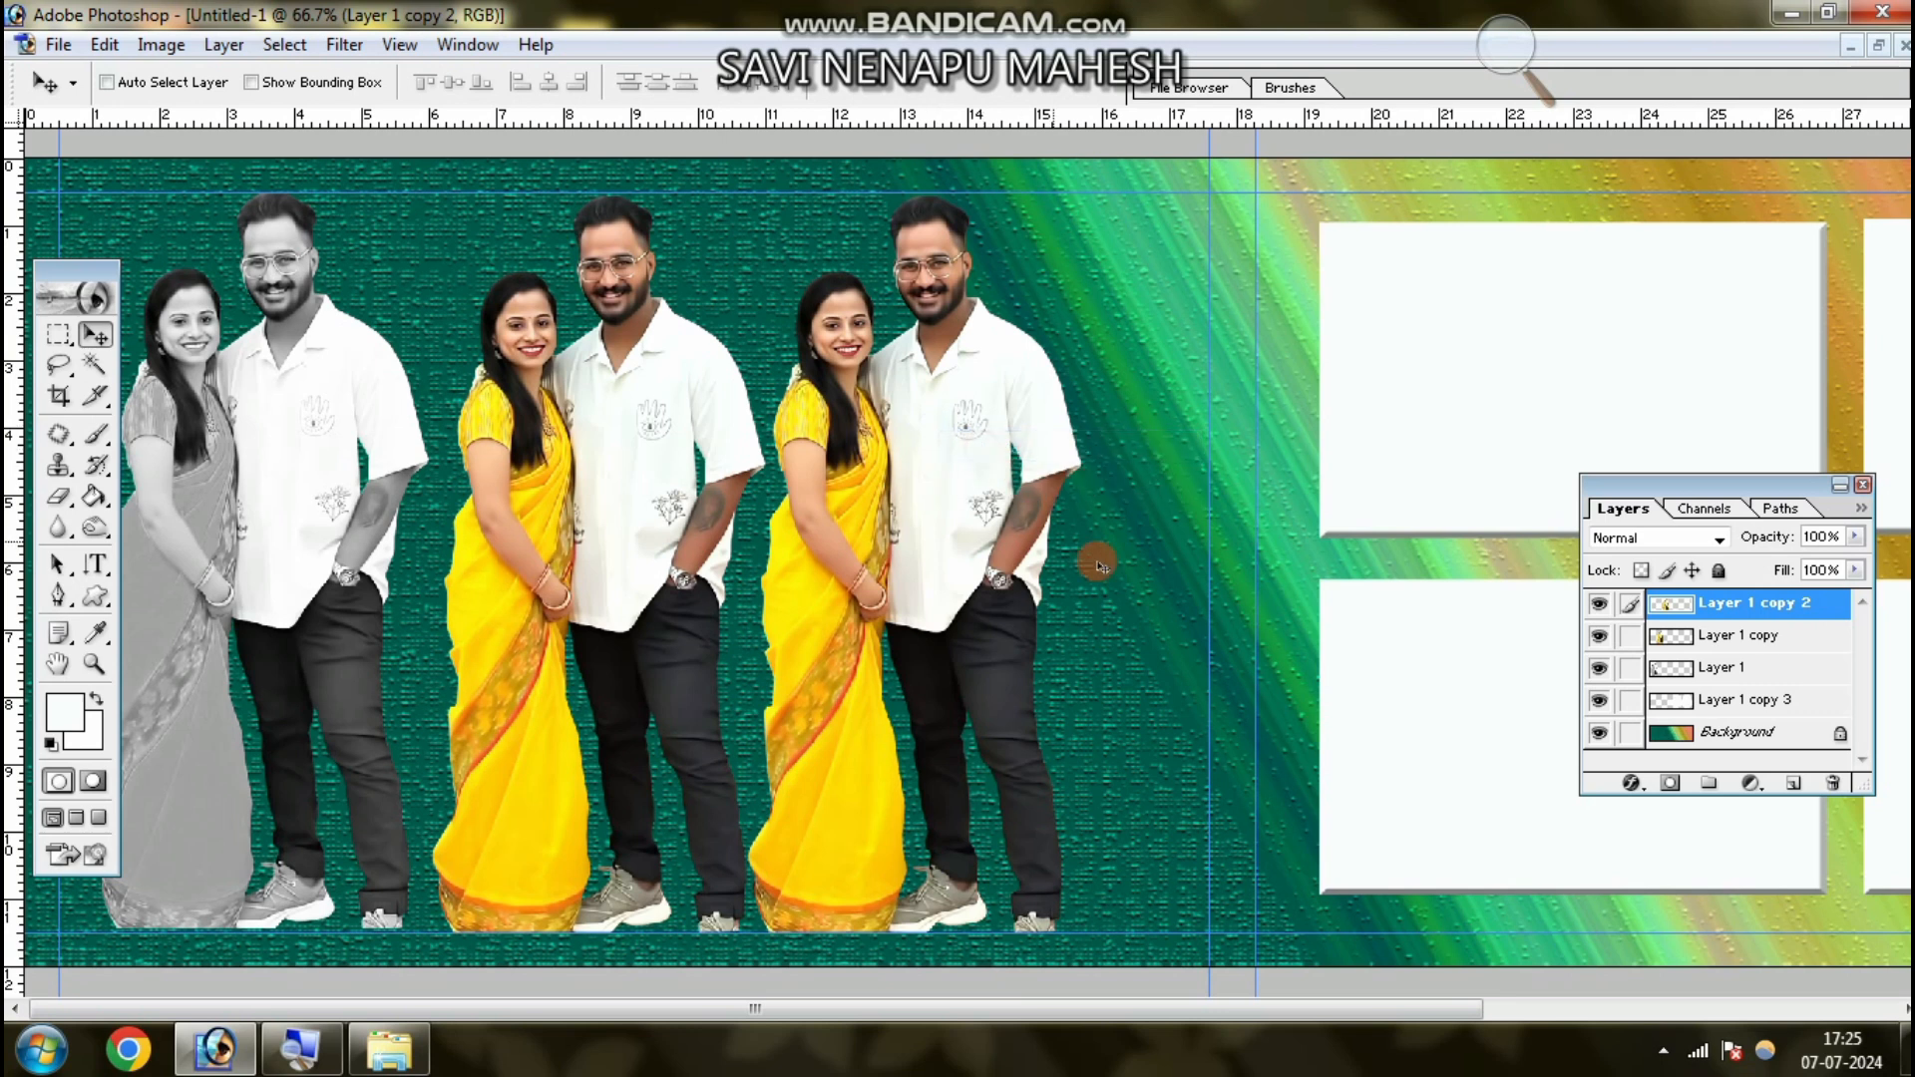
left_click(1645, 539)
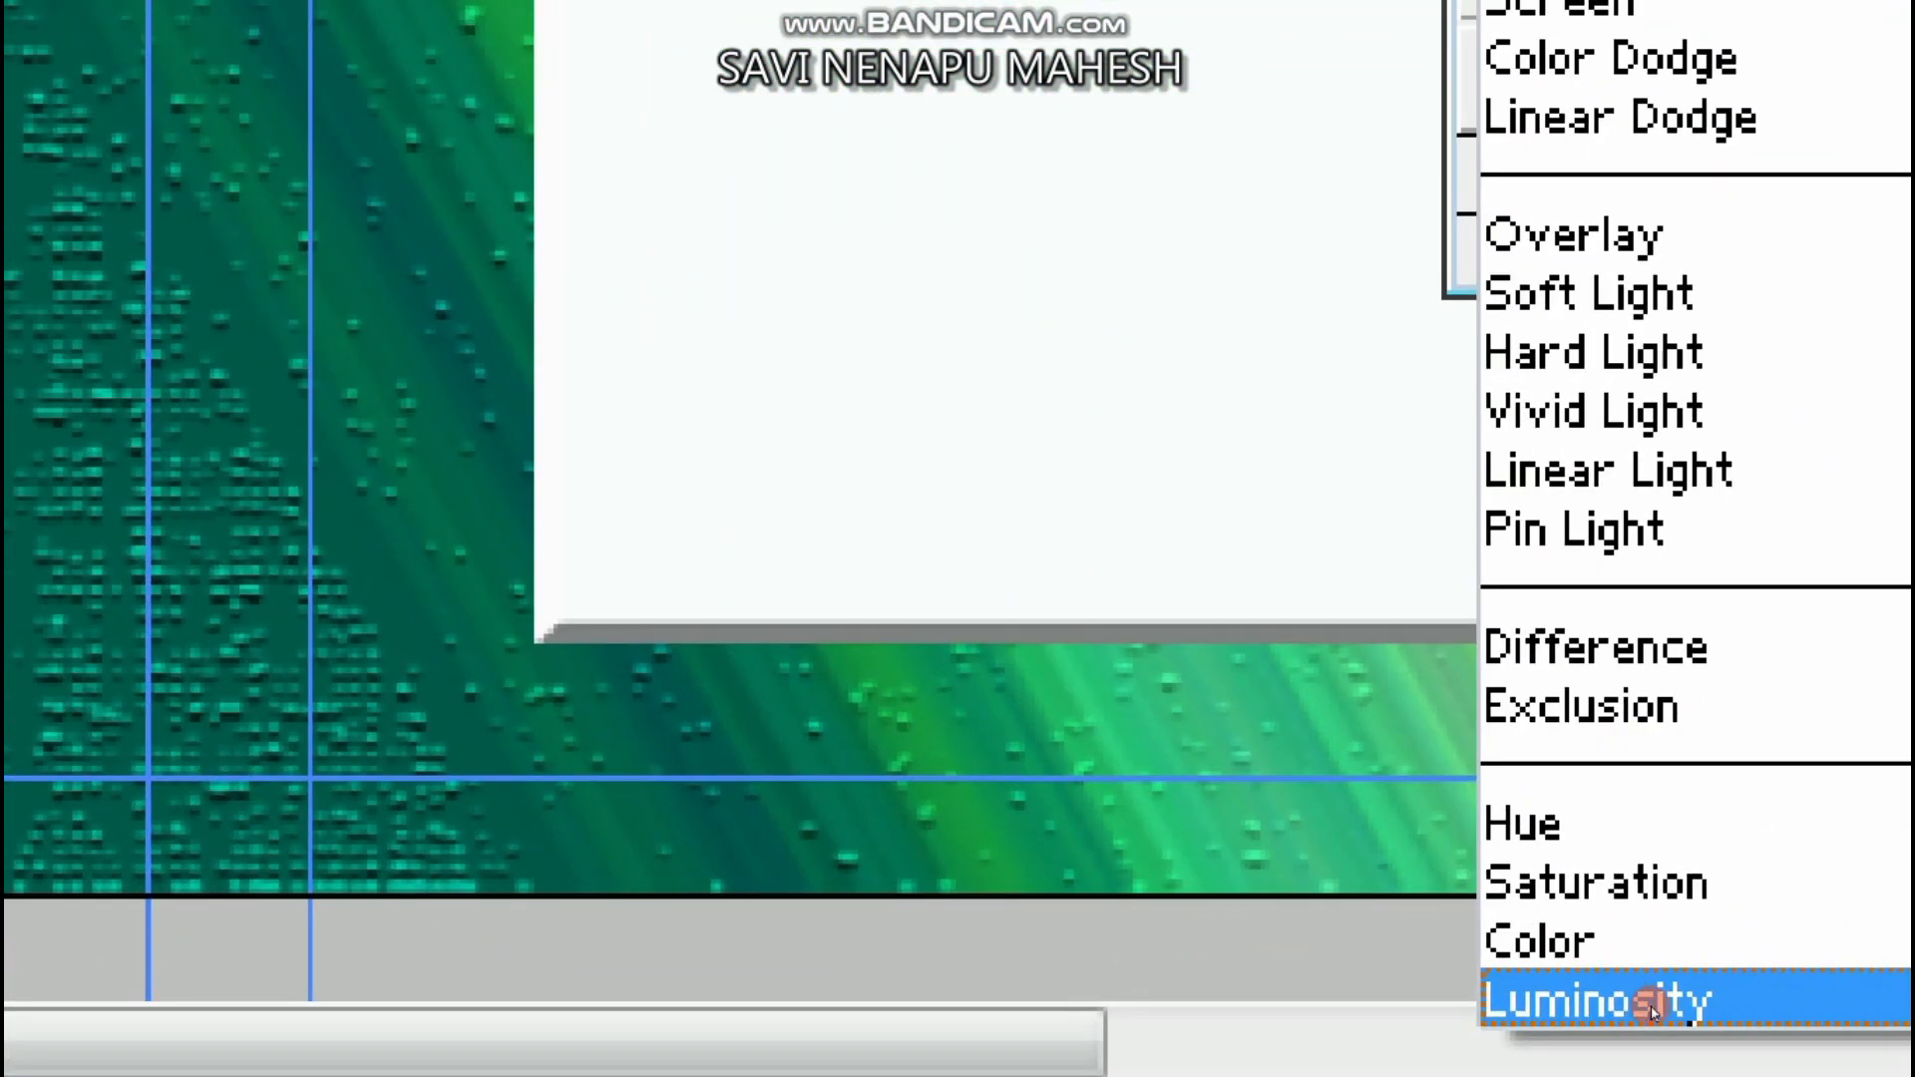
left_click(1635, 1000)
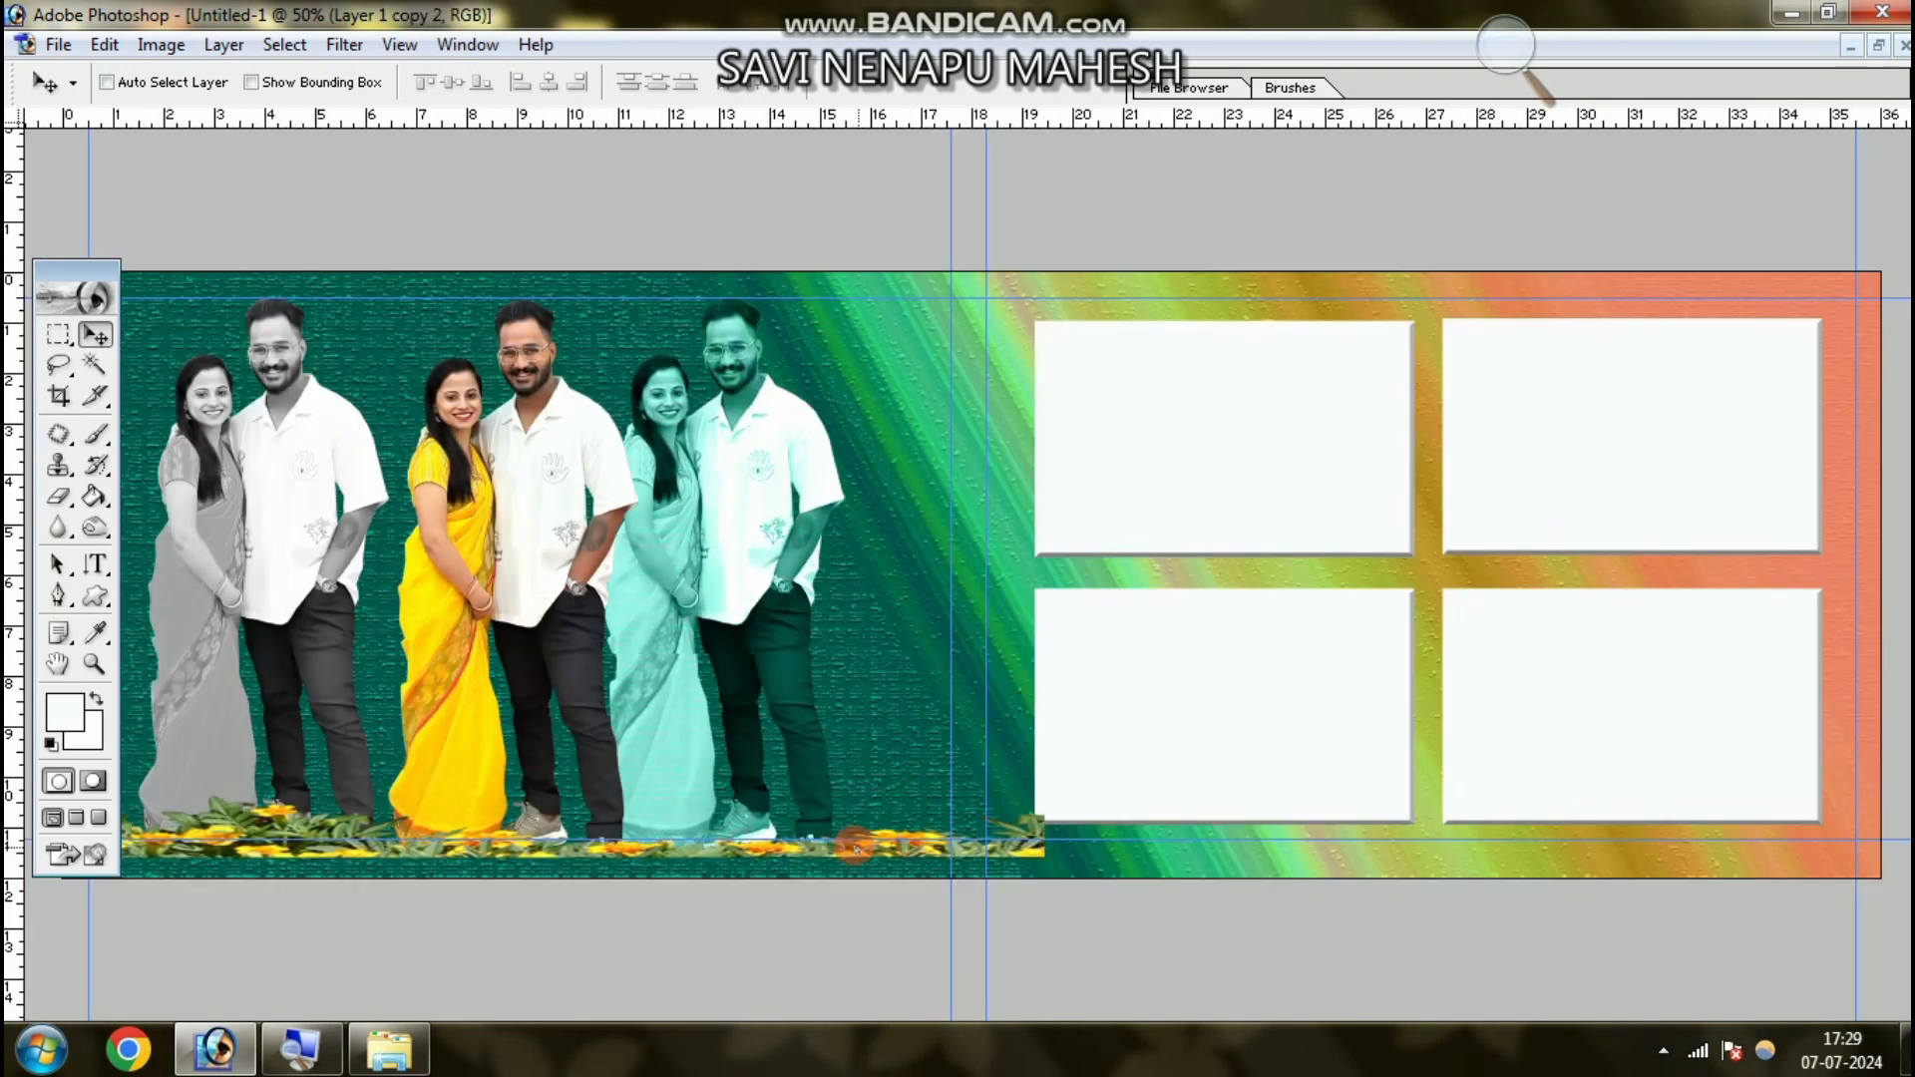
left_click_drag(952, 688, 905, 662)
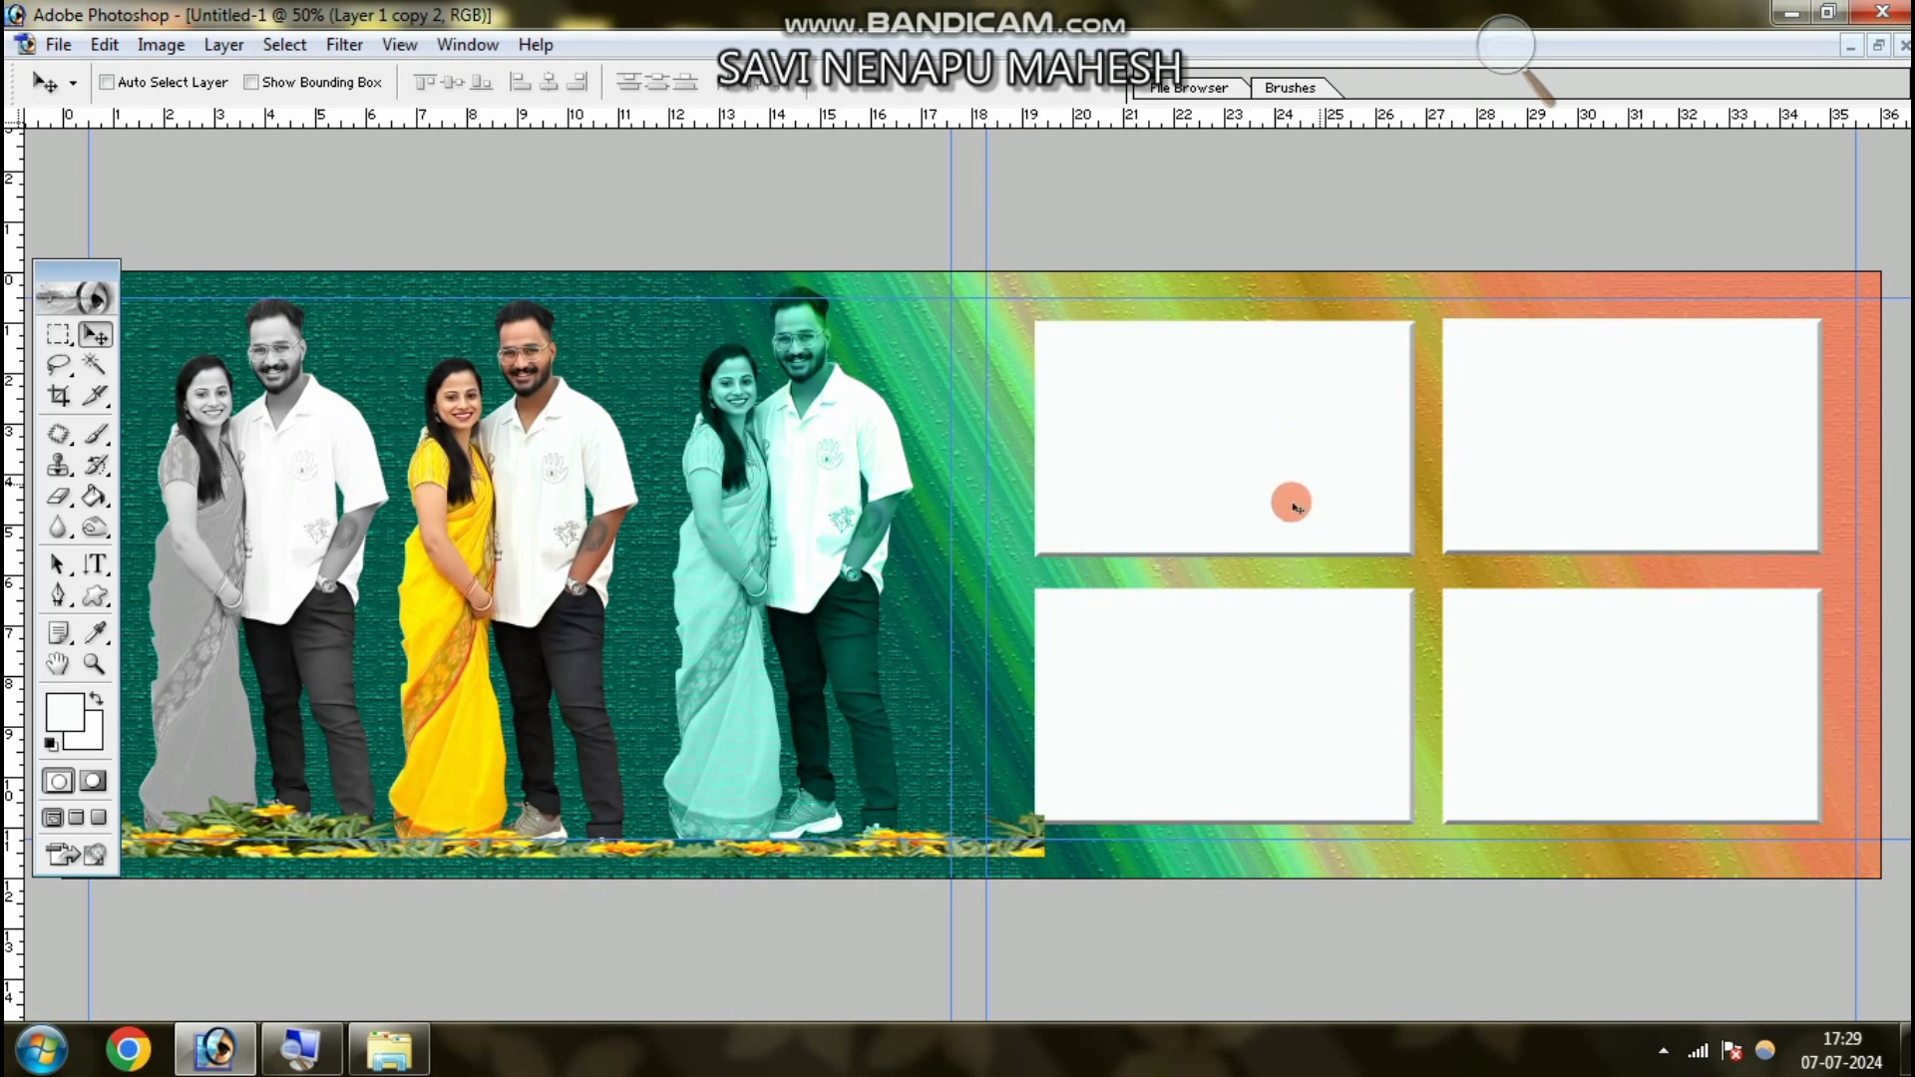
- Activate the layer holding the white frames and select the upper-left frame's area with the Magic Wand
right_click(1216, 418)
left_click(1231, 435)
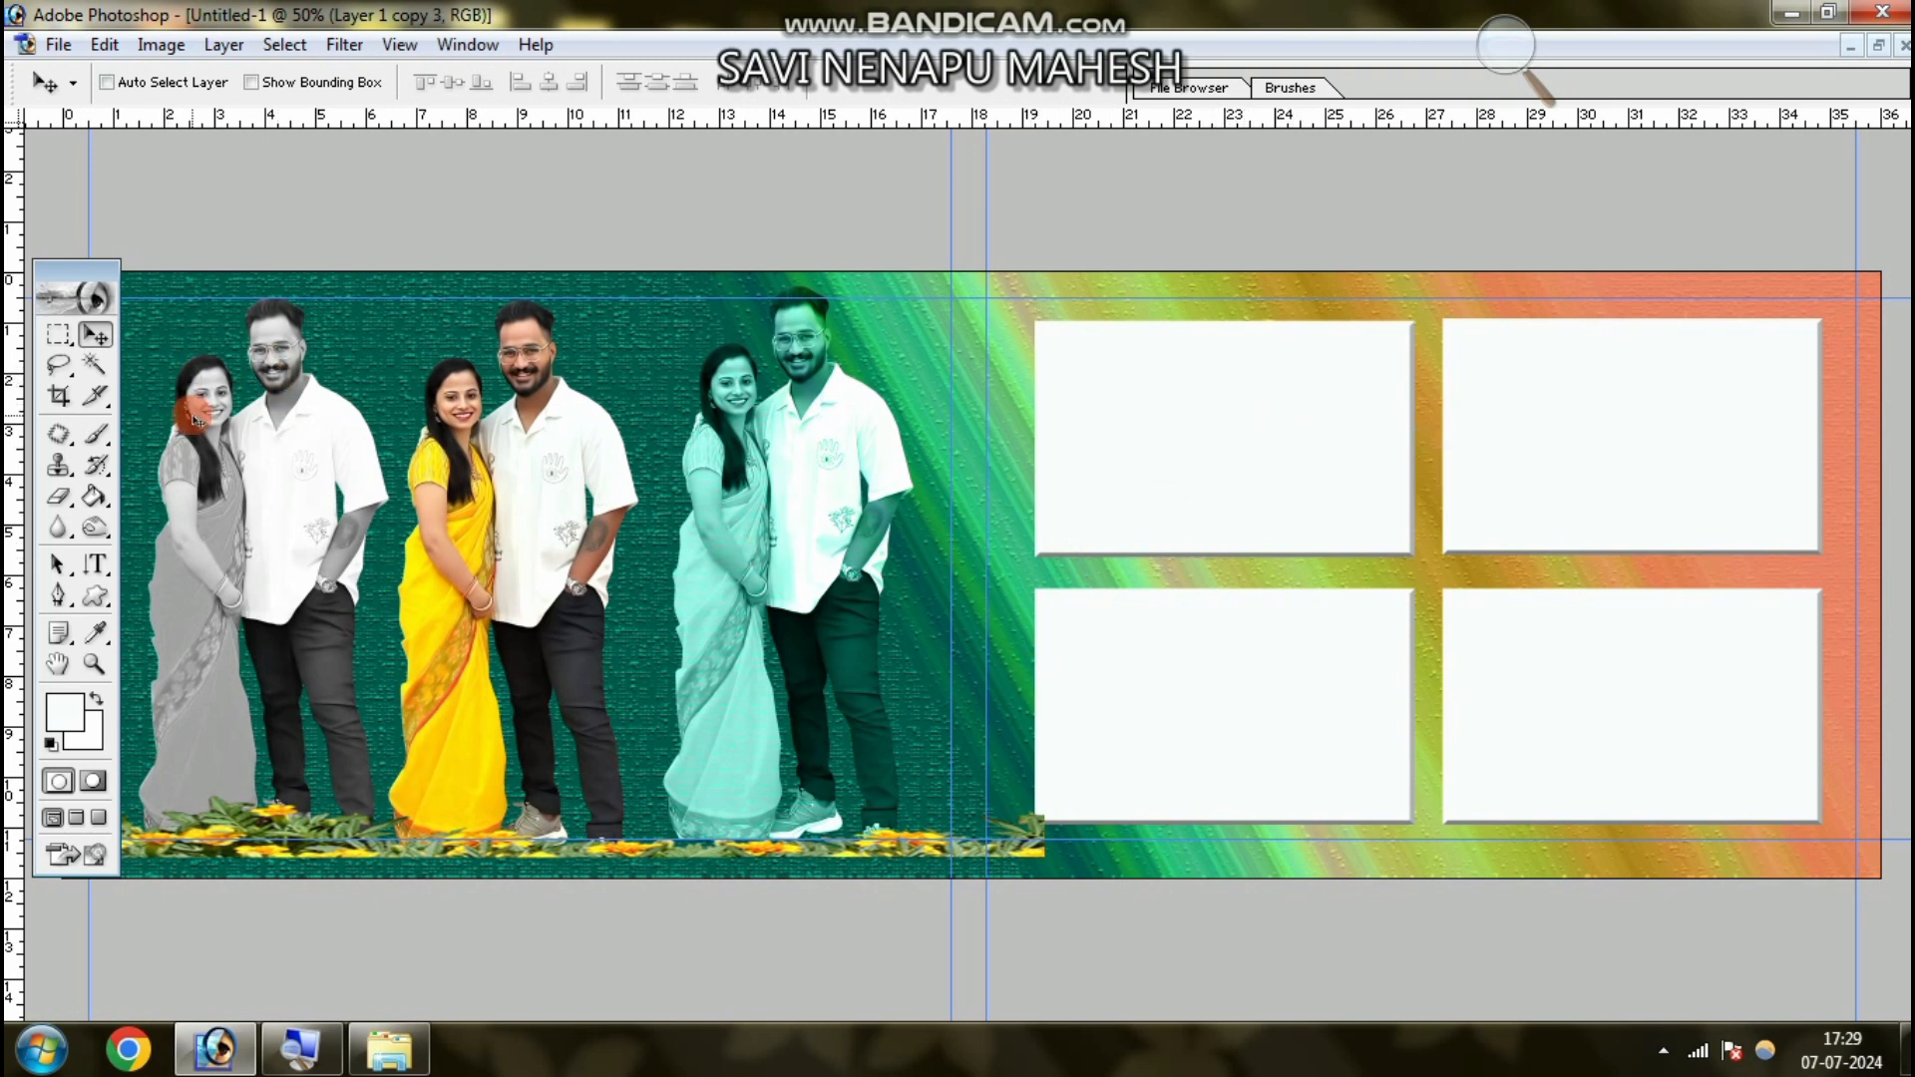
right_click(1237, 420)
left_click(1258, 430)
right_click(1183, 401)
left_click(1231, 415)
left_click(95, 371)
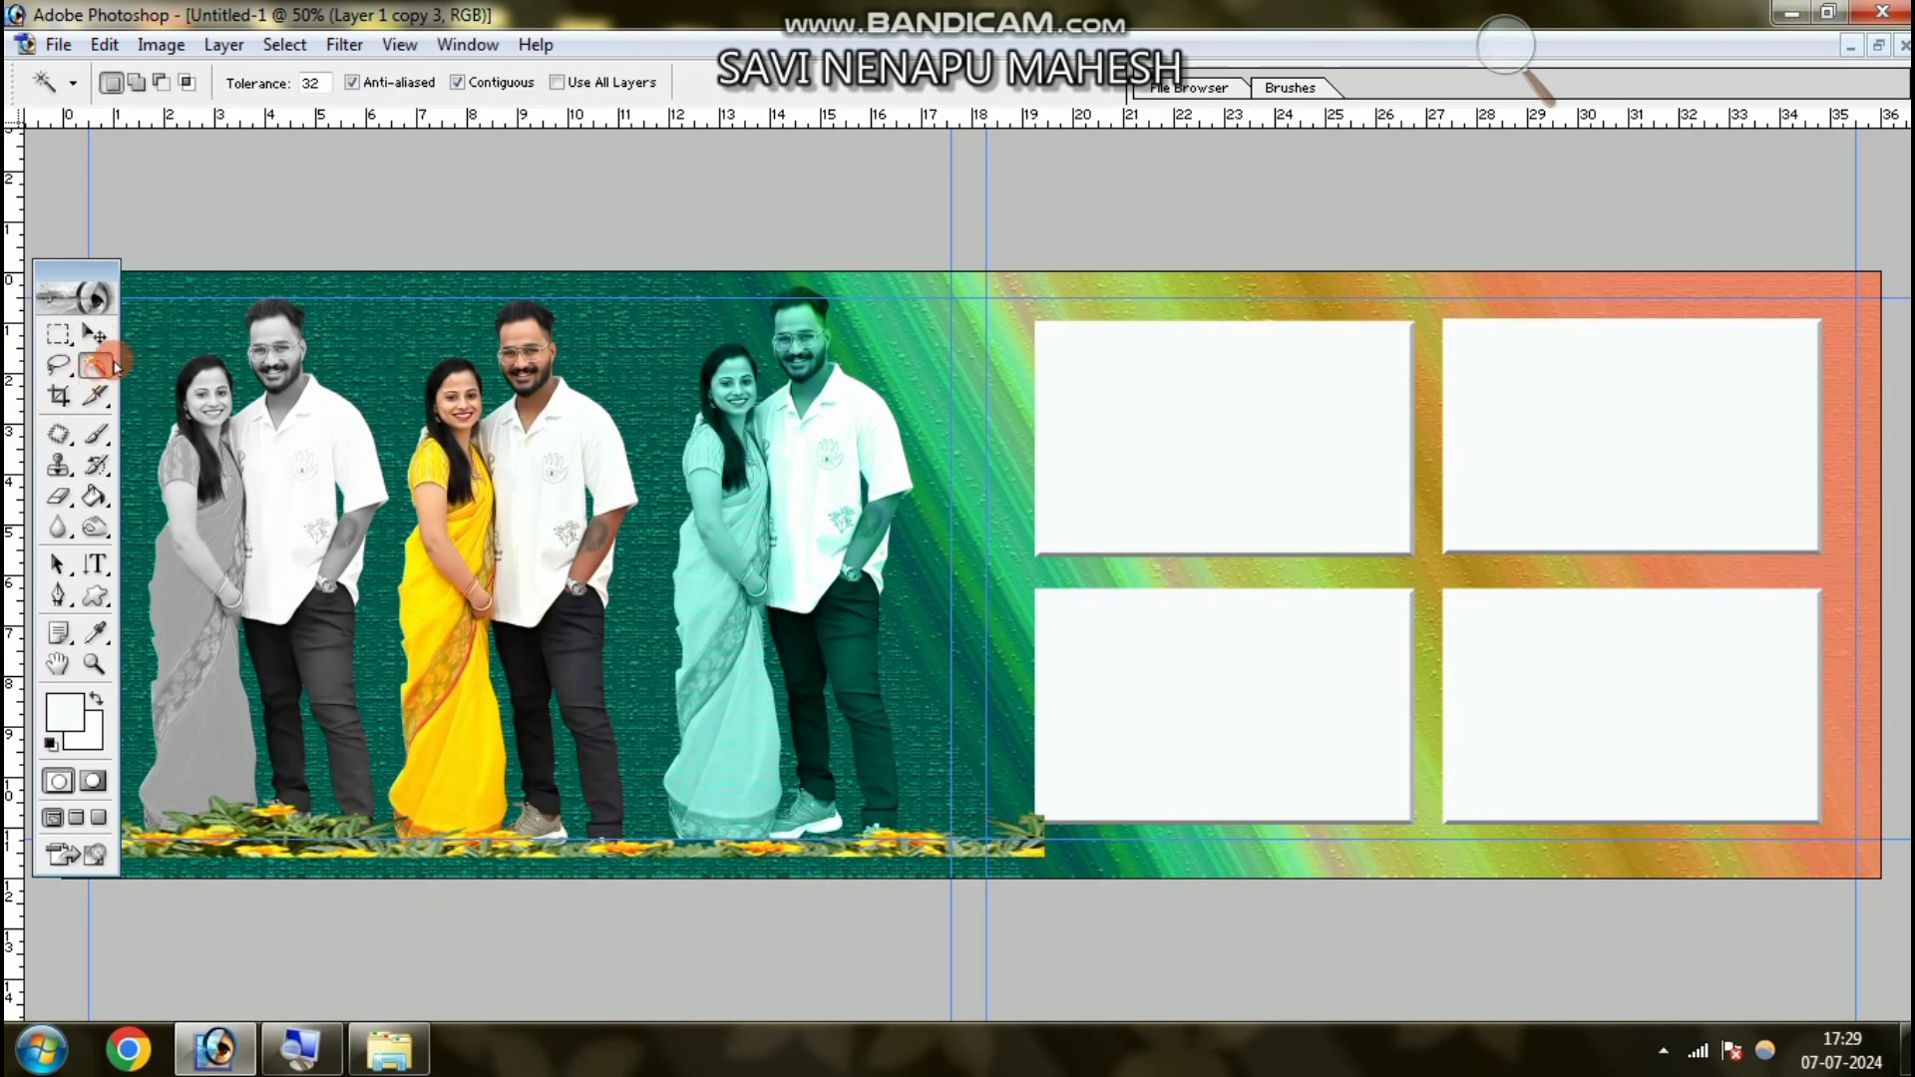
left_click(1188, 423)
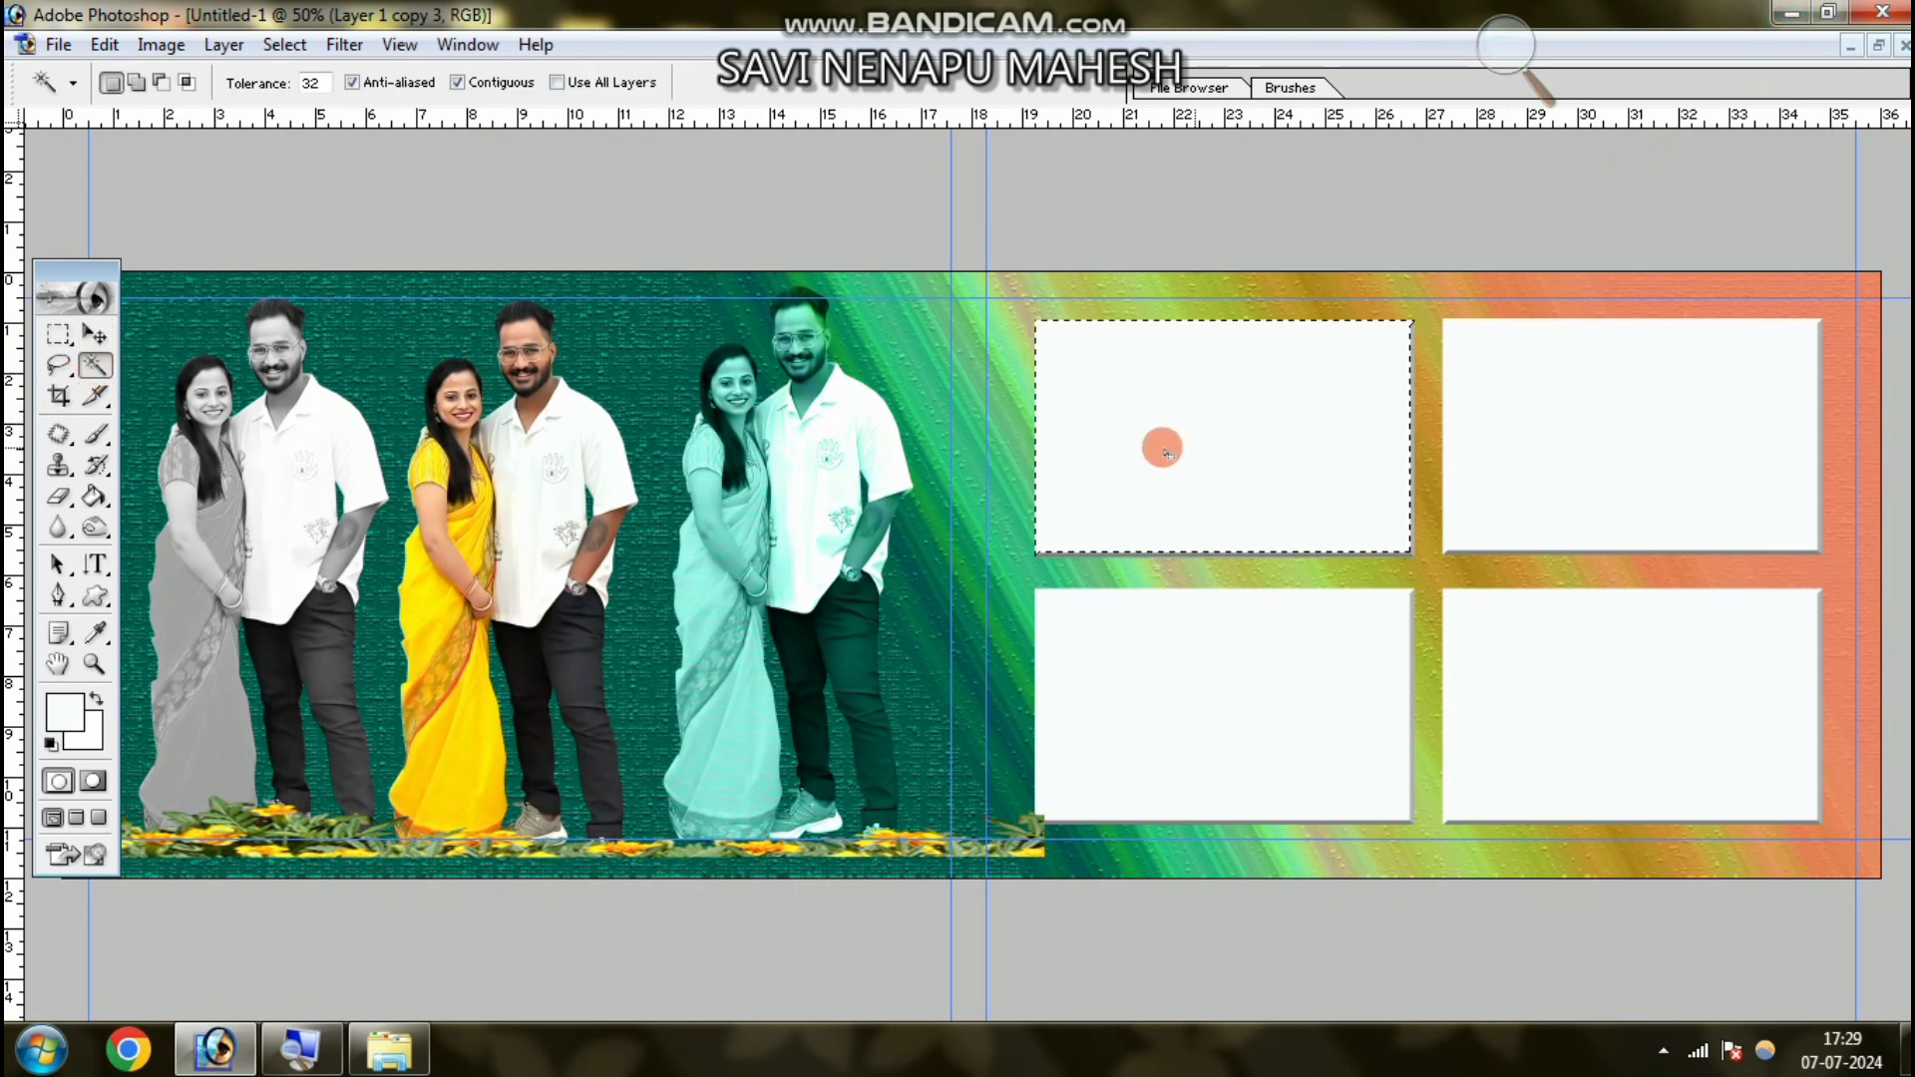
- Open the photo 1.jpg in Photoshop from New folder (7) > New folder > New folder on the desktop
left_click(1800, 14)
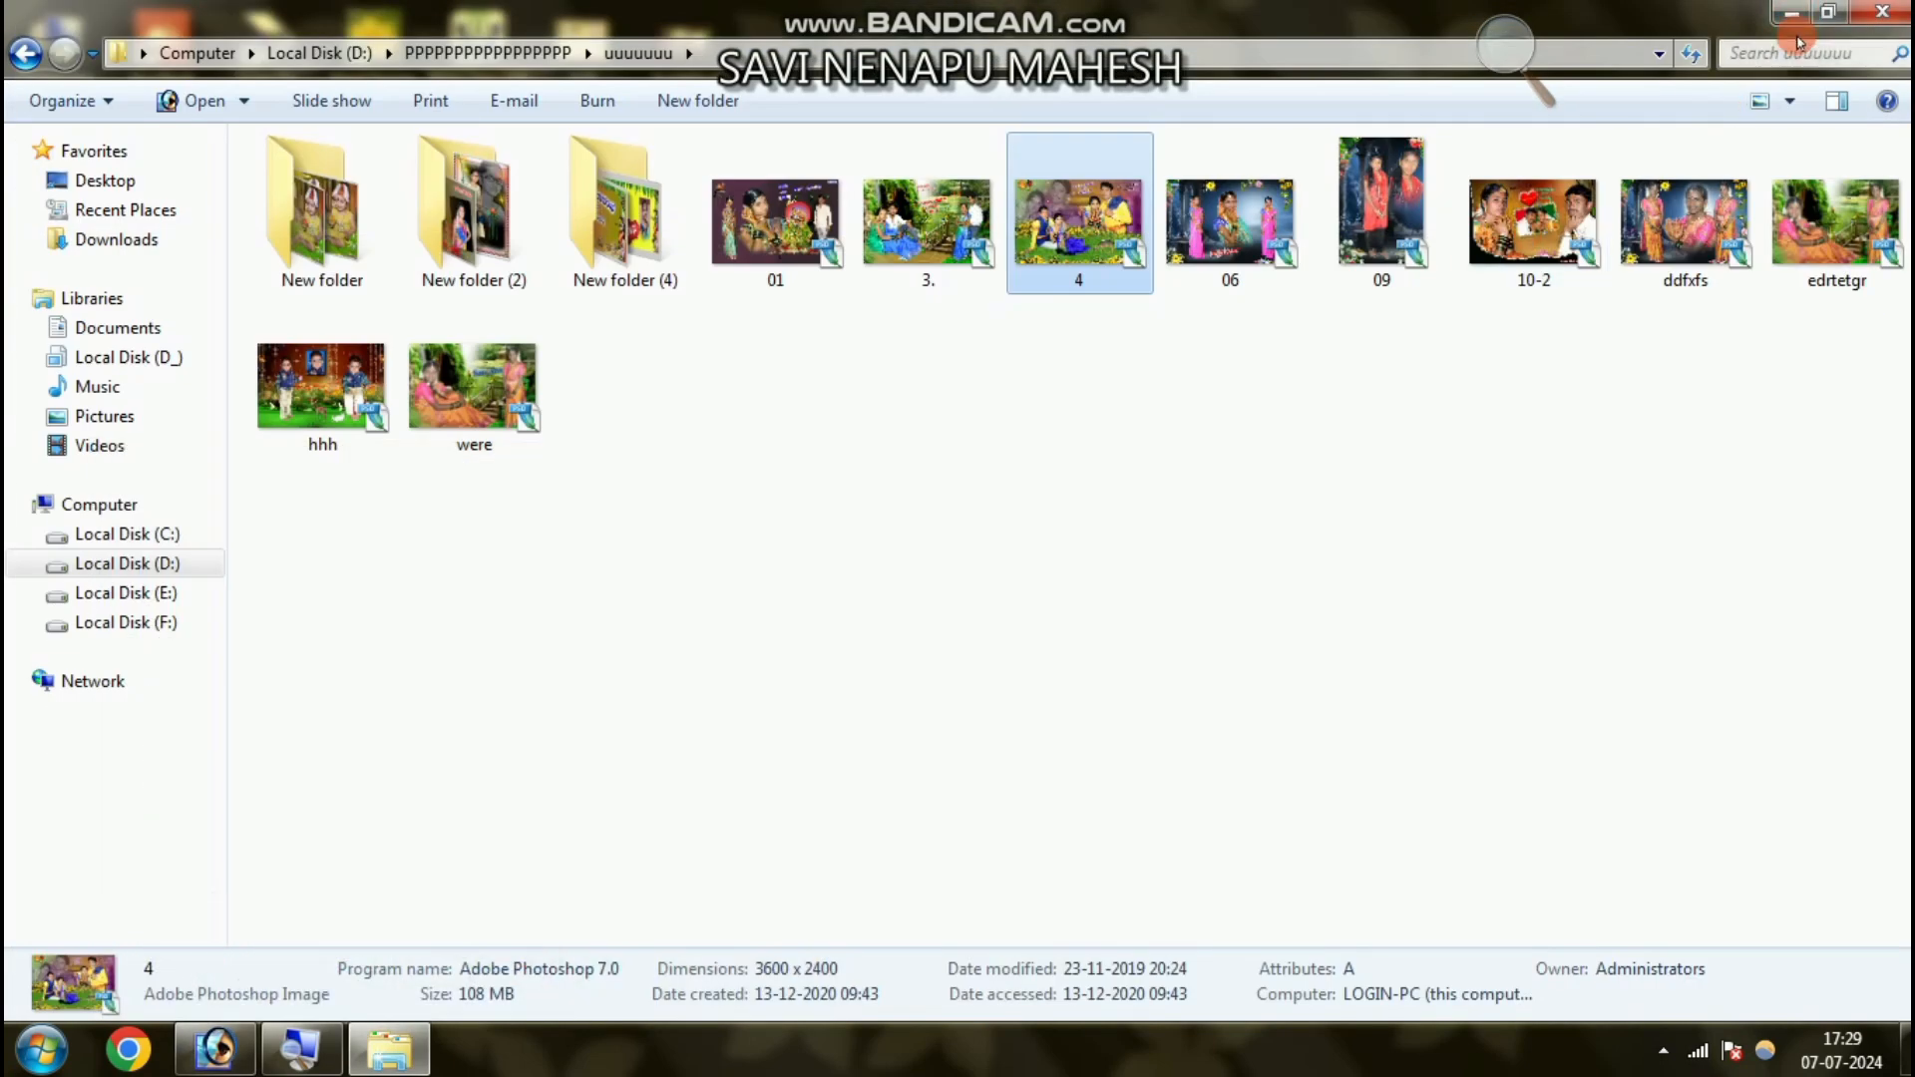
left_click(1881, 12)
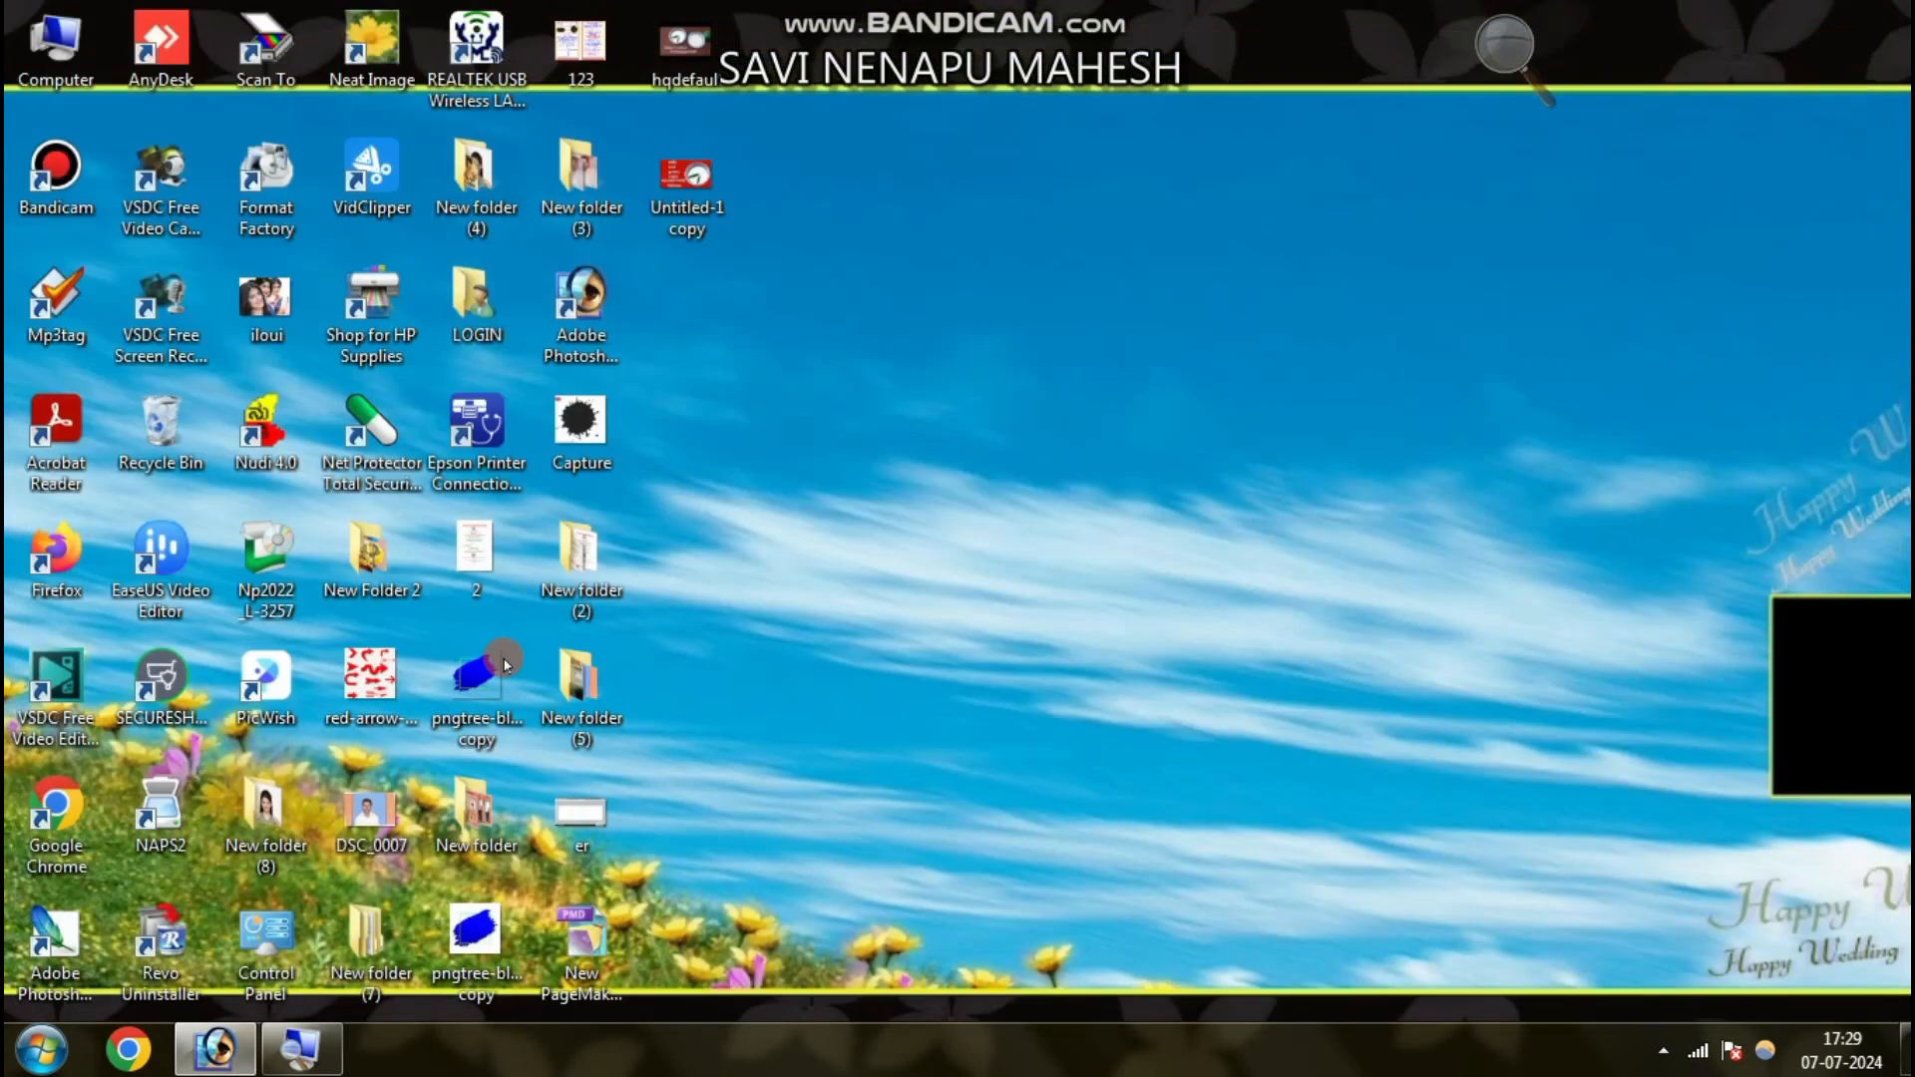
double_click(366, 933)
double_click(371, 187)
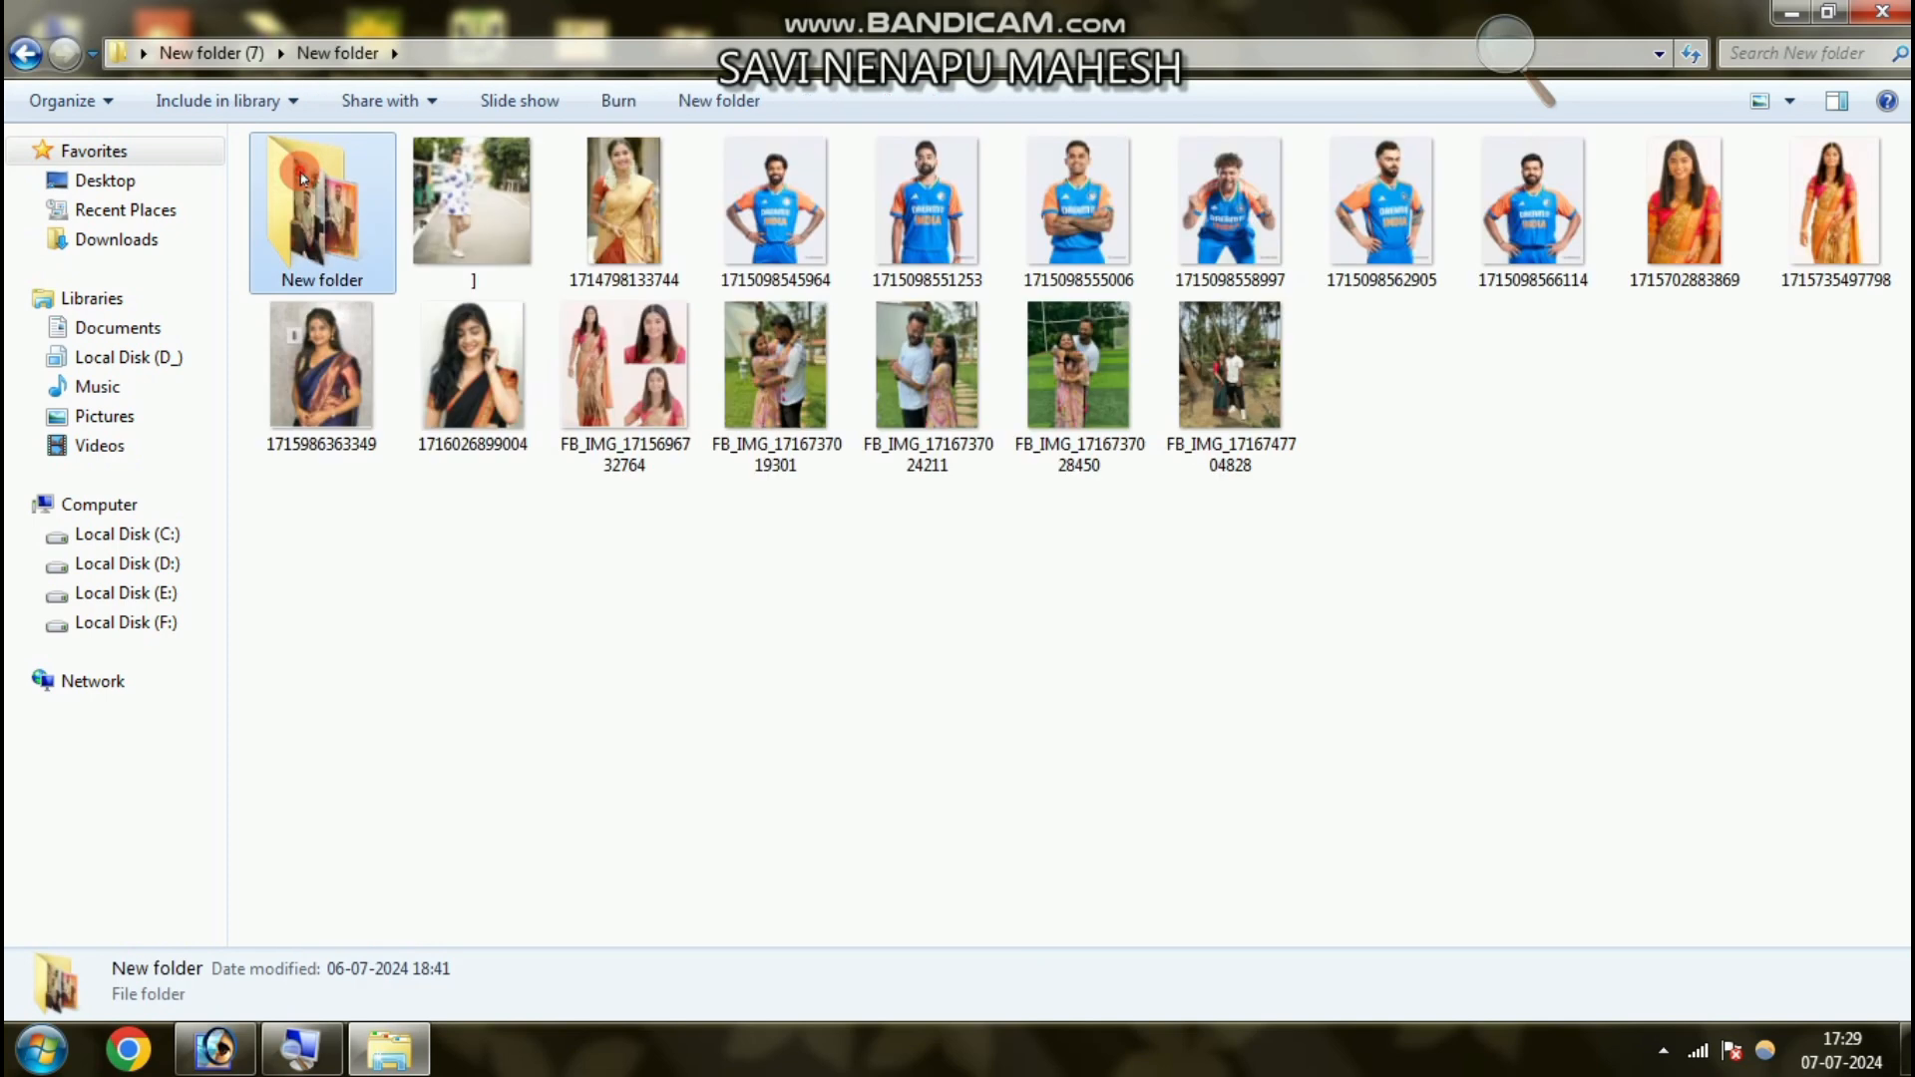
double_click(334, 215)
left_click_drag(322, 220, 749, 435)
left_click(507, 172)
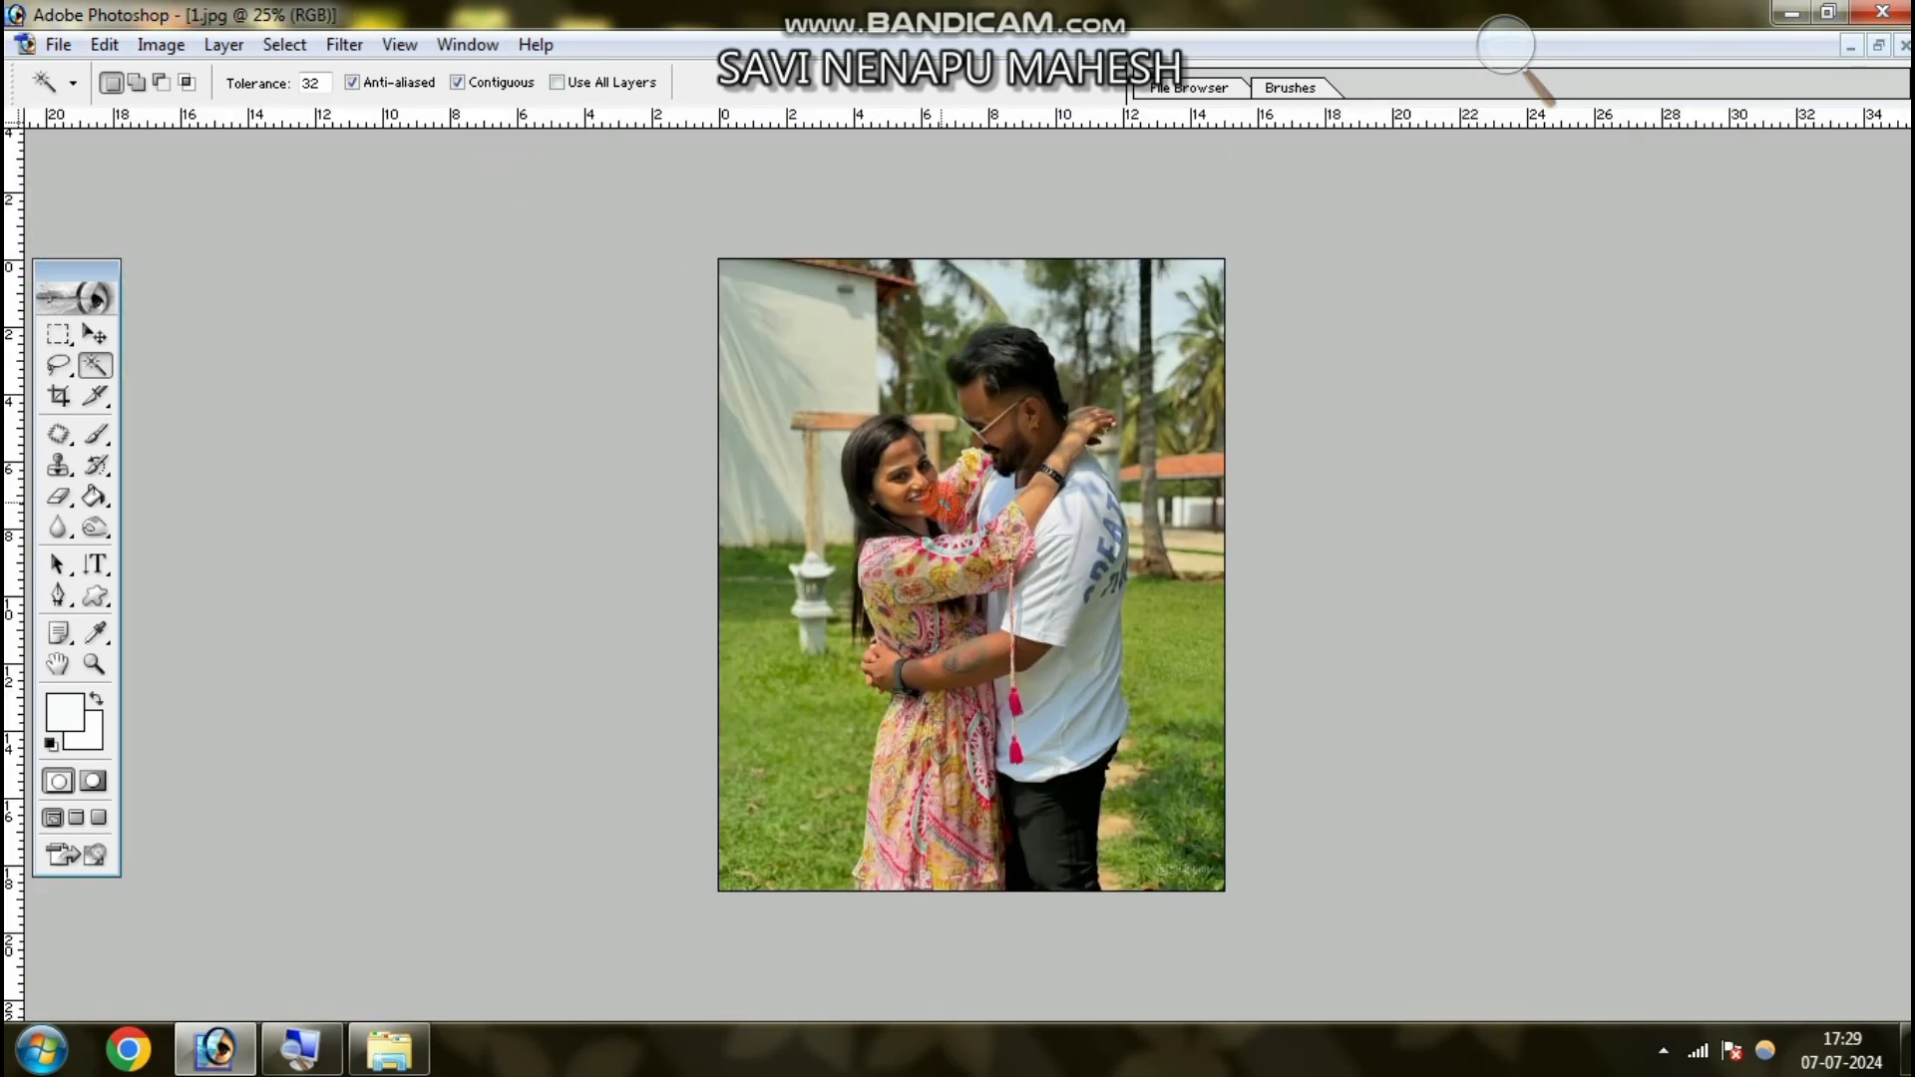
- Copy the whole photo, close its document and paste the photo into the selected upper-left frame
key("ctrl+a")
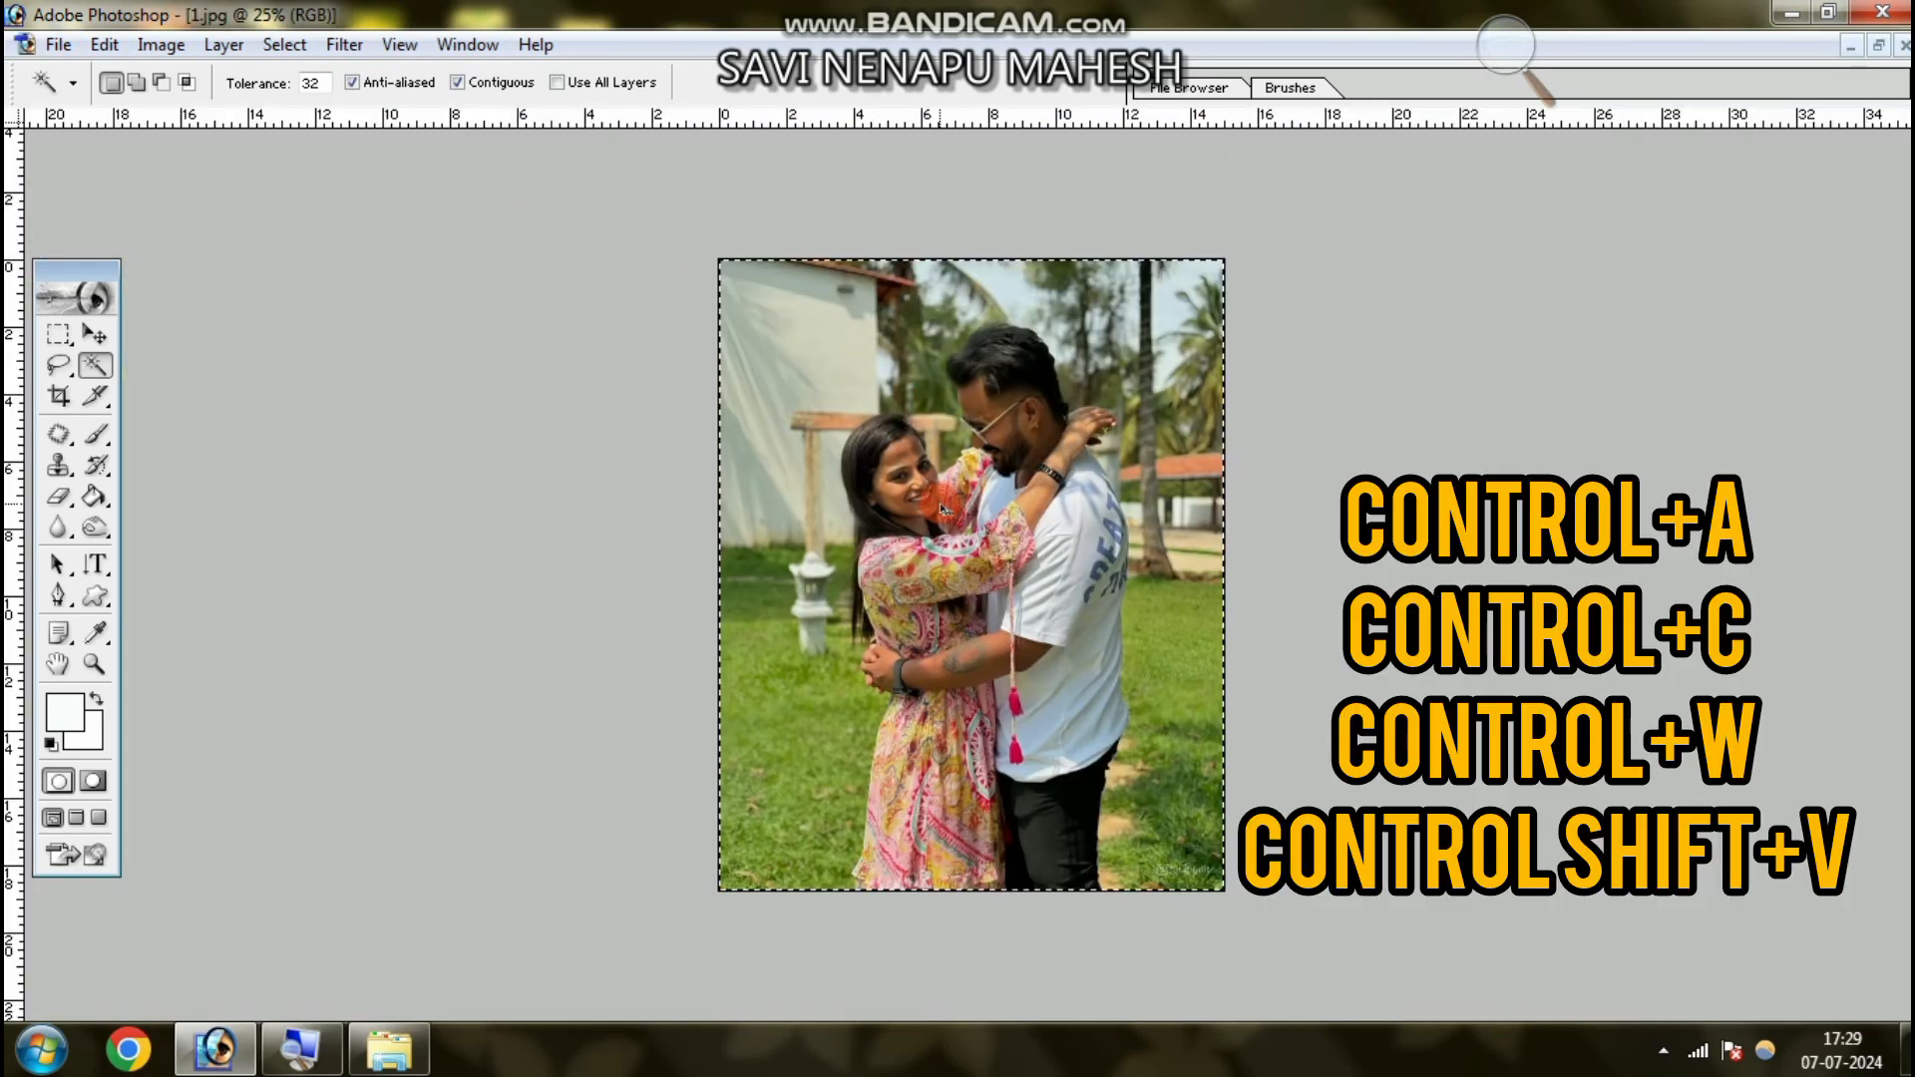
key("ctrl+c")
key("ctrl+w")
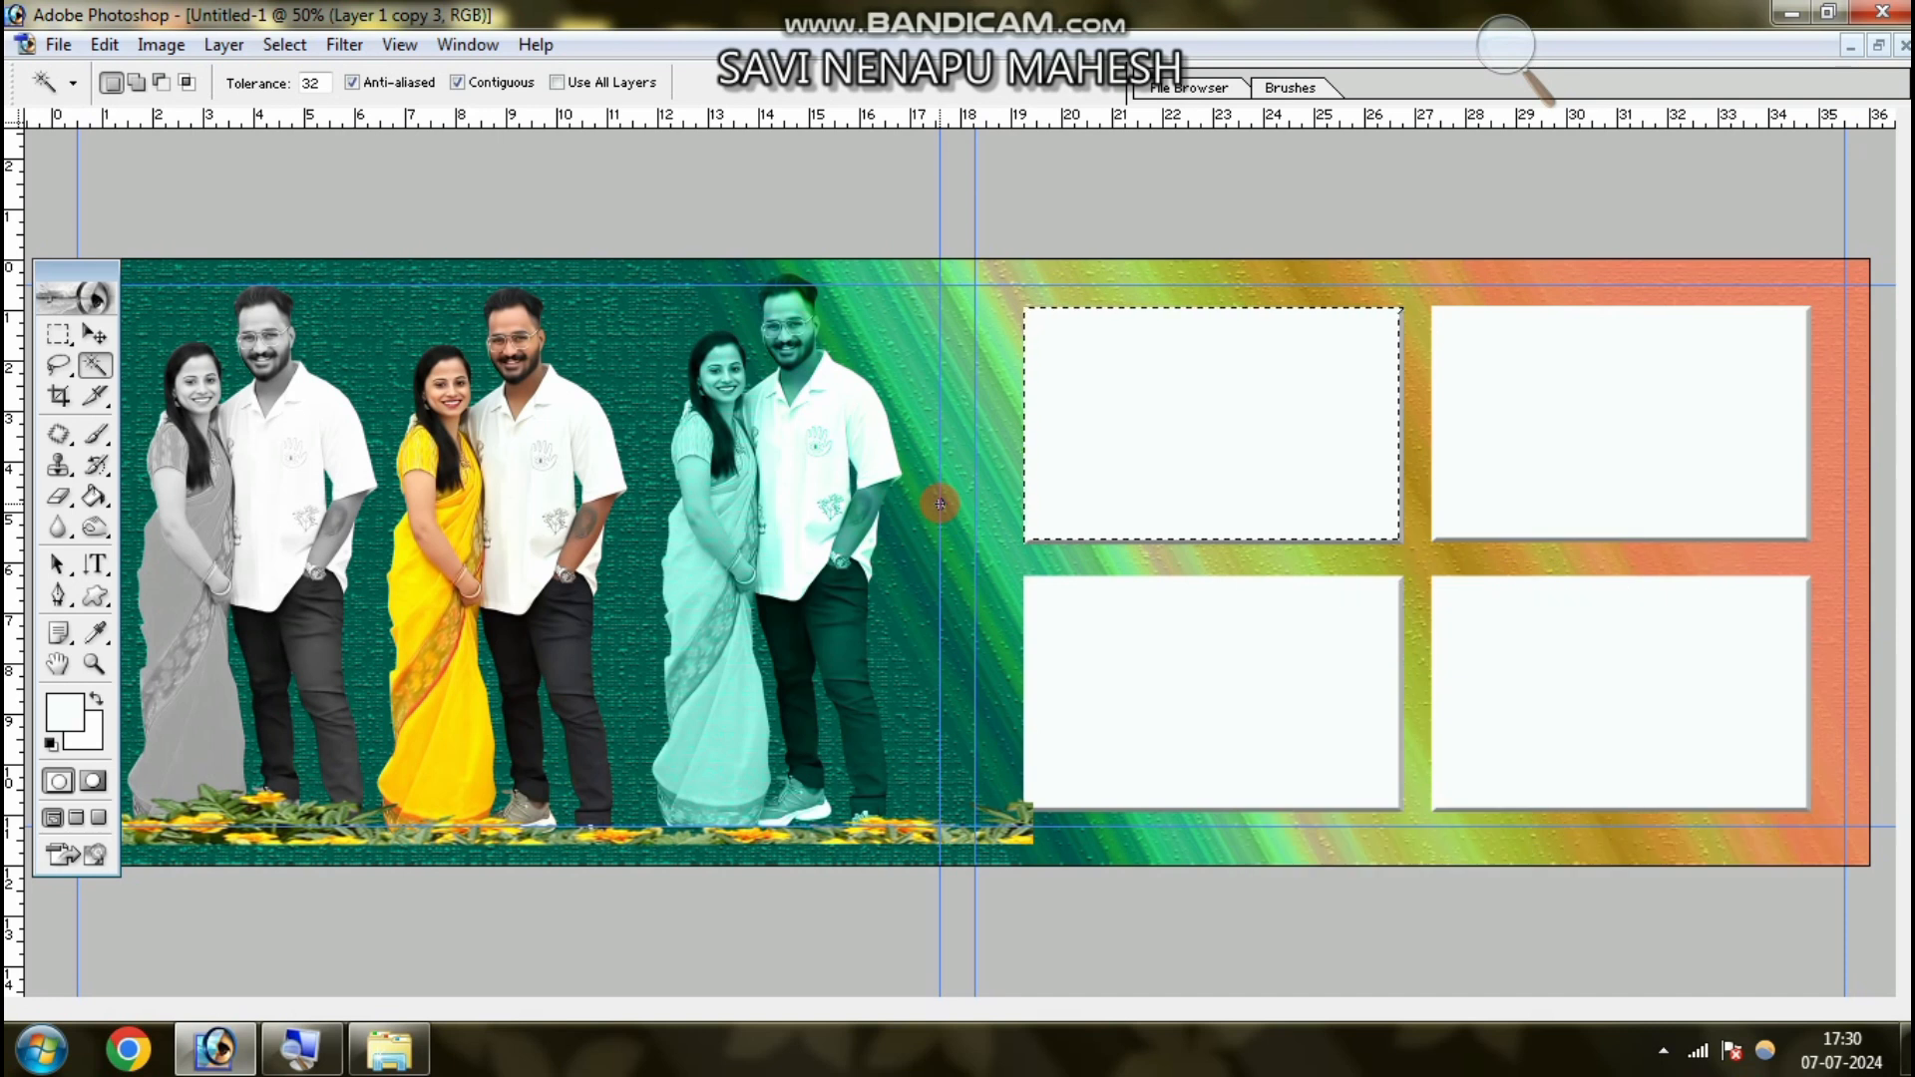
key("ctrl+shift+v")
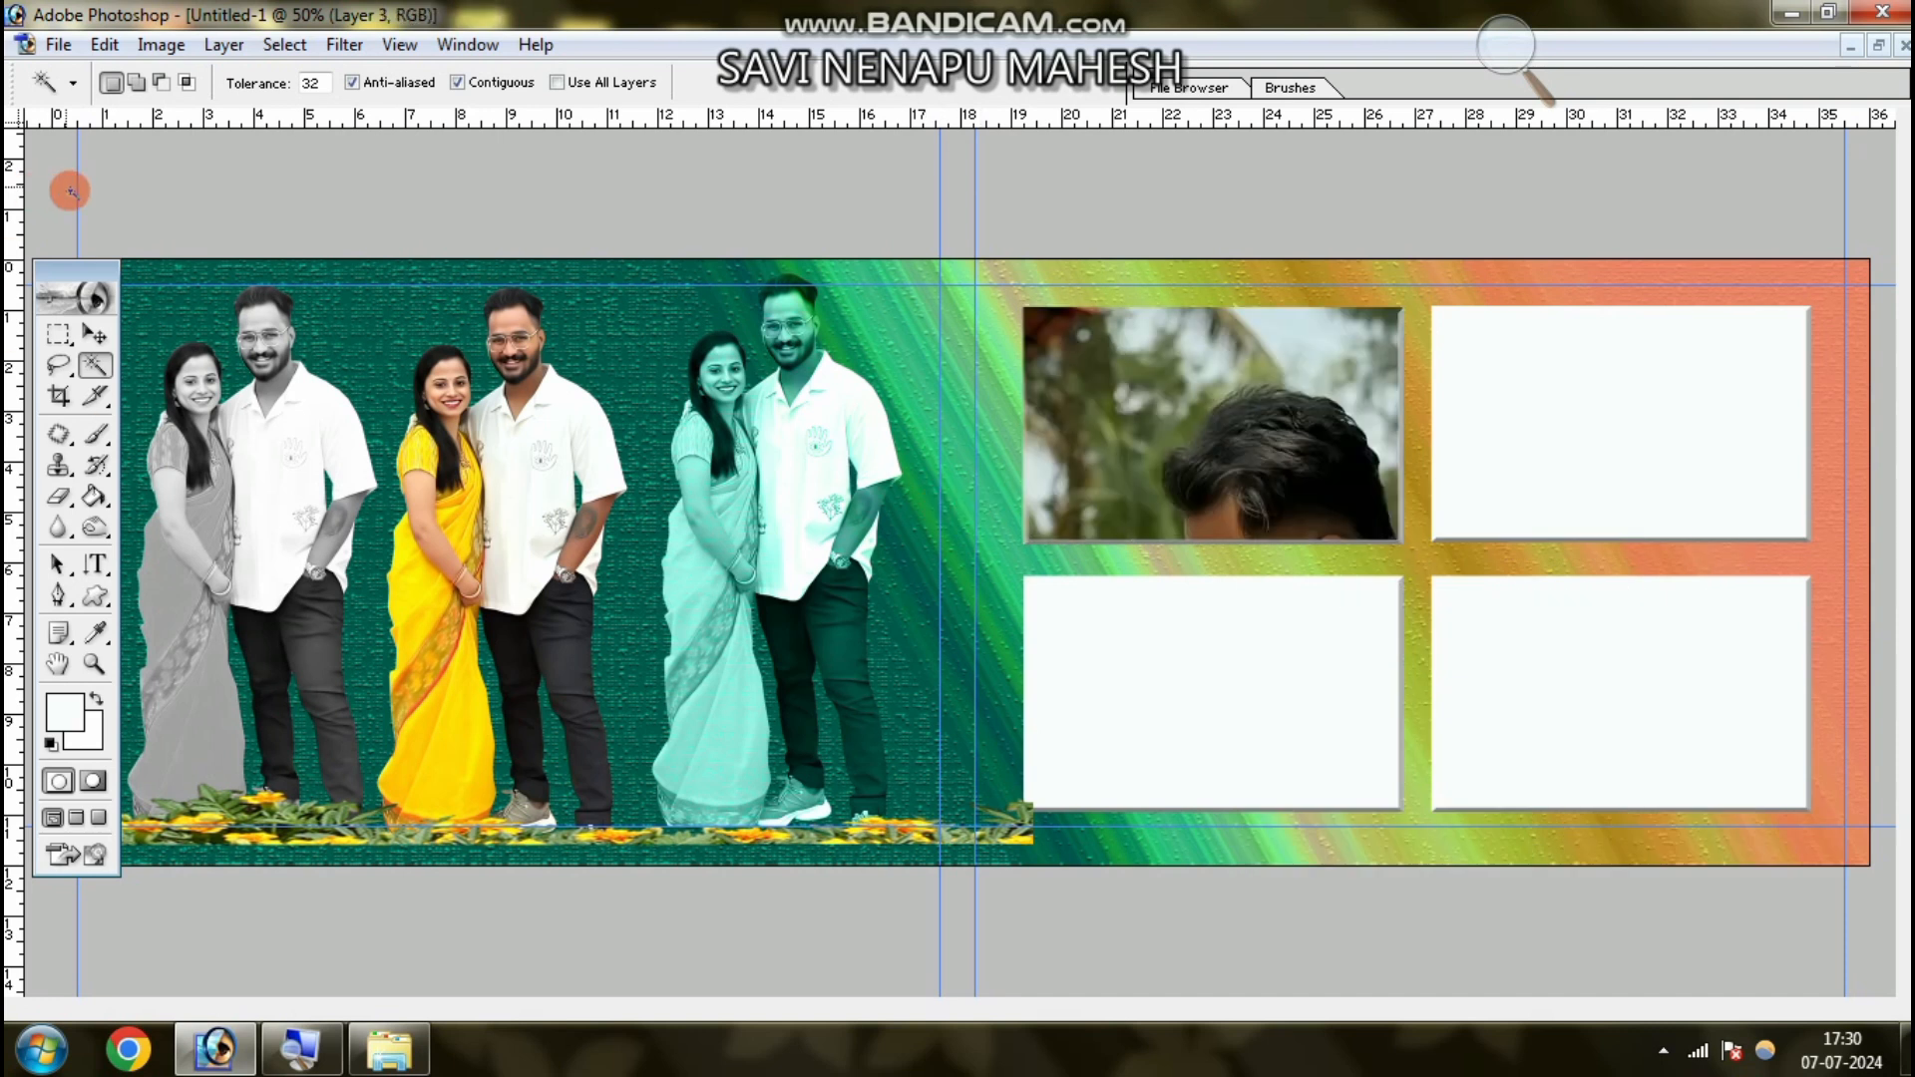
- Scale the pasted photo proportionally to about 61.4% and position it so both faces fit inside the upper-left frame
left_click(95, 334)
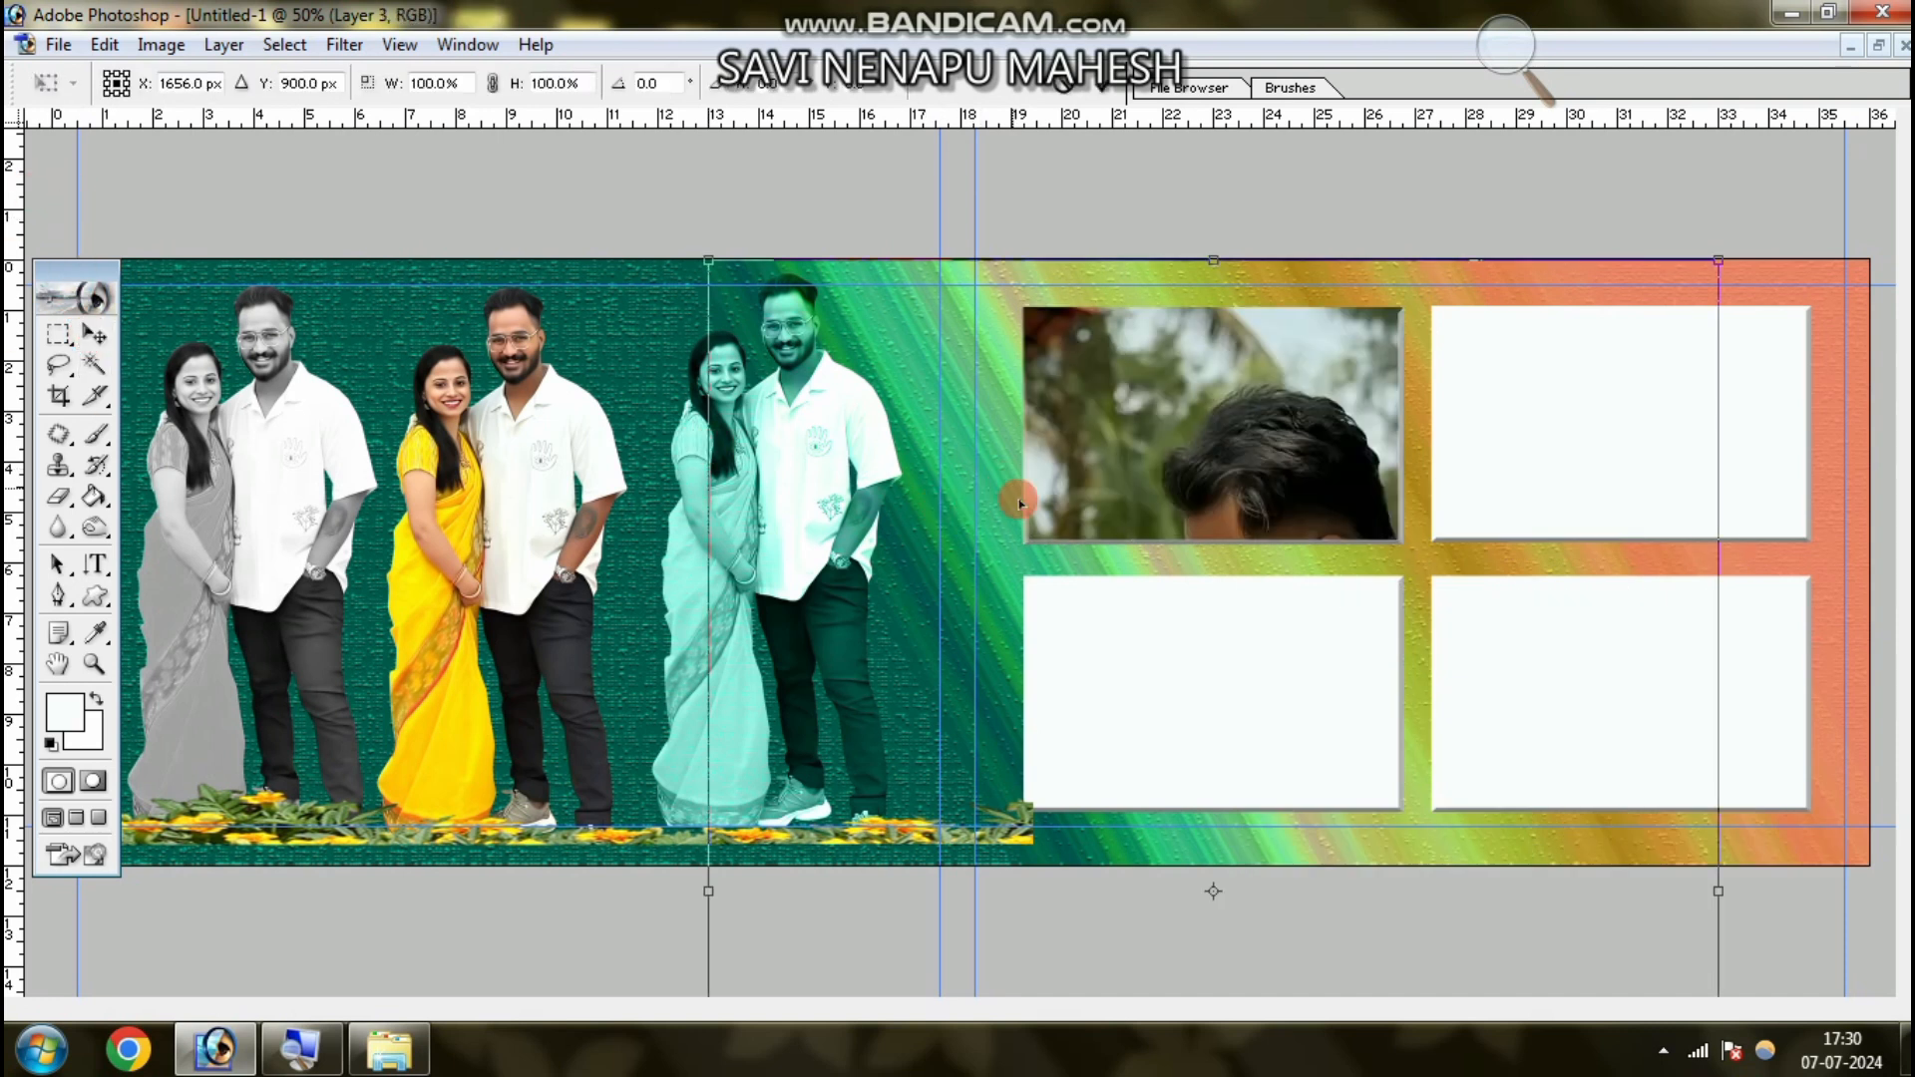
key("ctrl+t")
left_click_drag(1511, 376, 1388, 227)
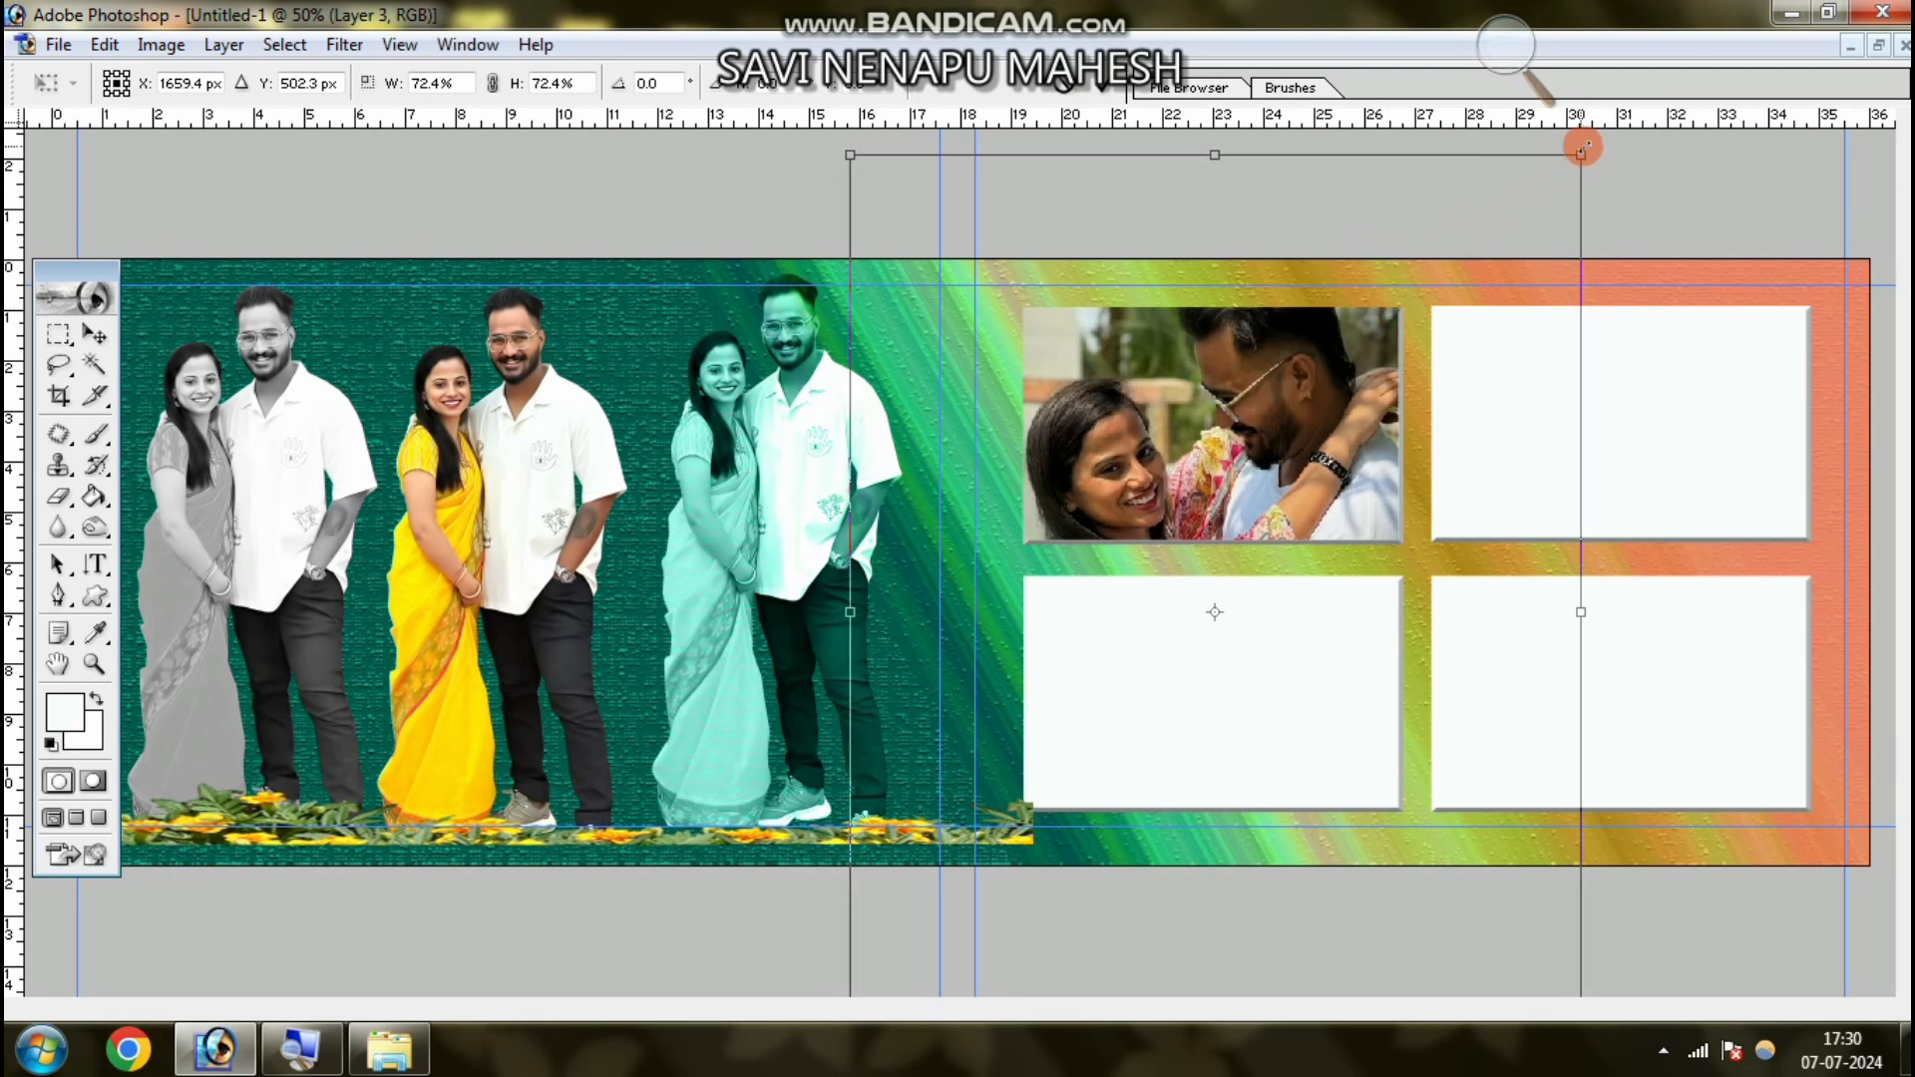
left_click_drag(1583, 152, 1470, 288)
left_click_drag(1357, 372, 1413, 278)
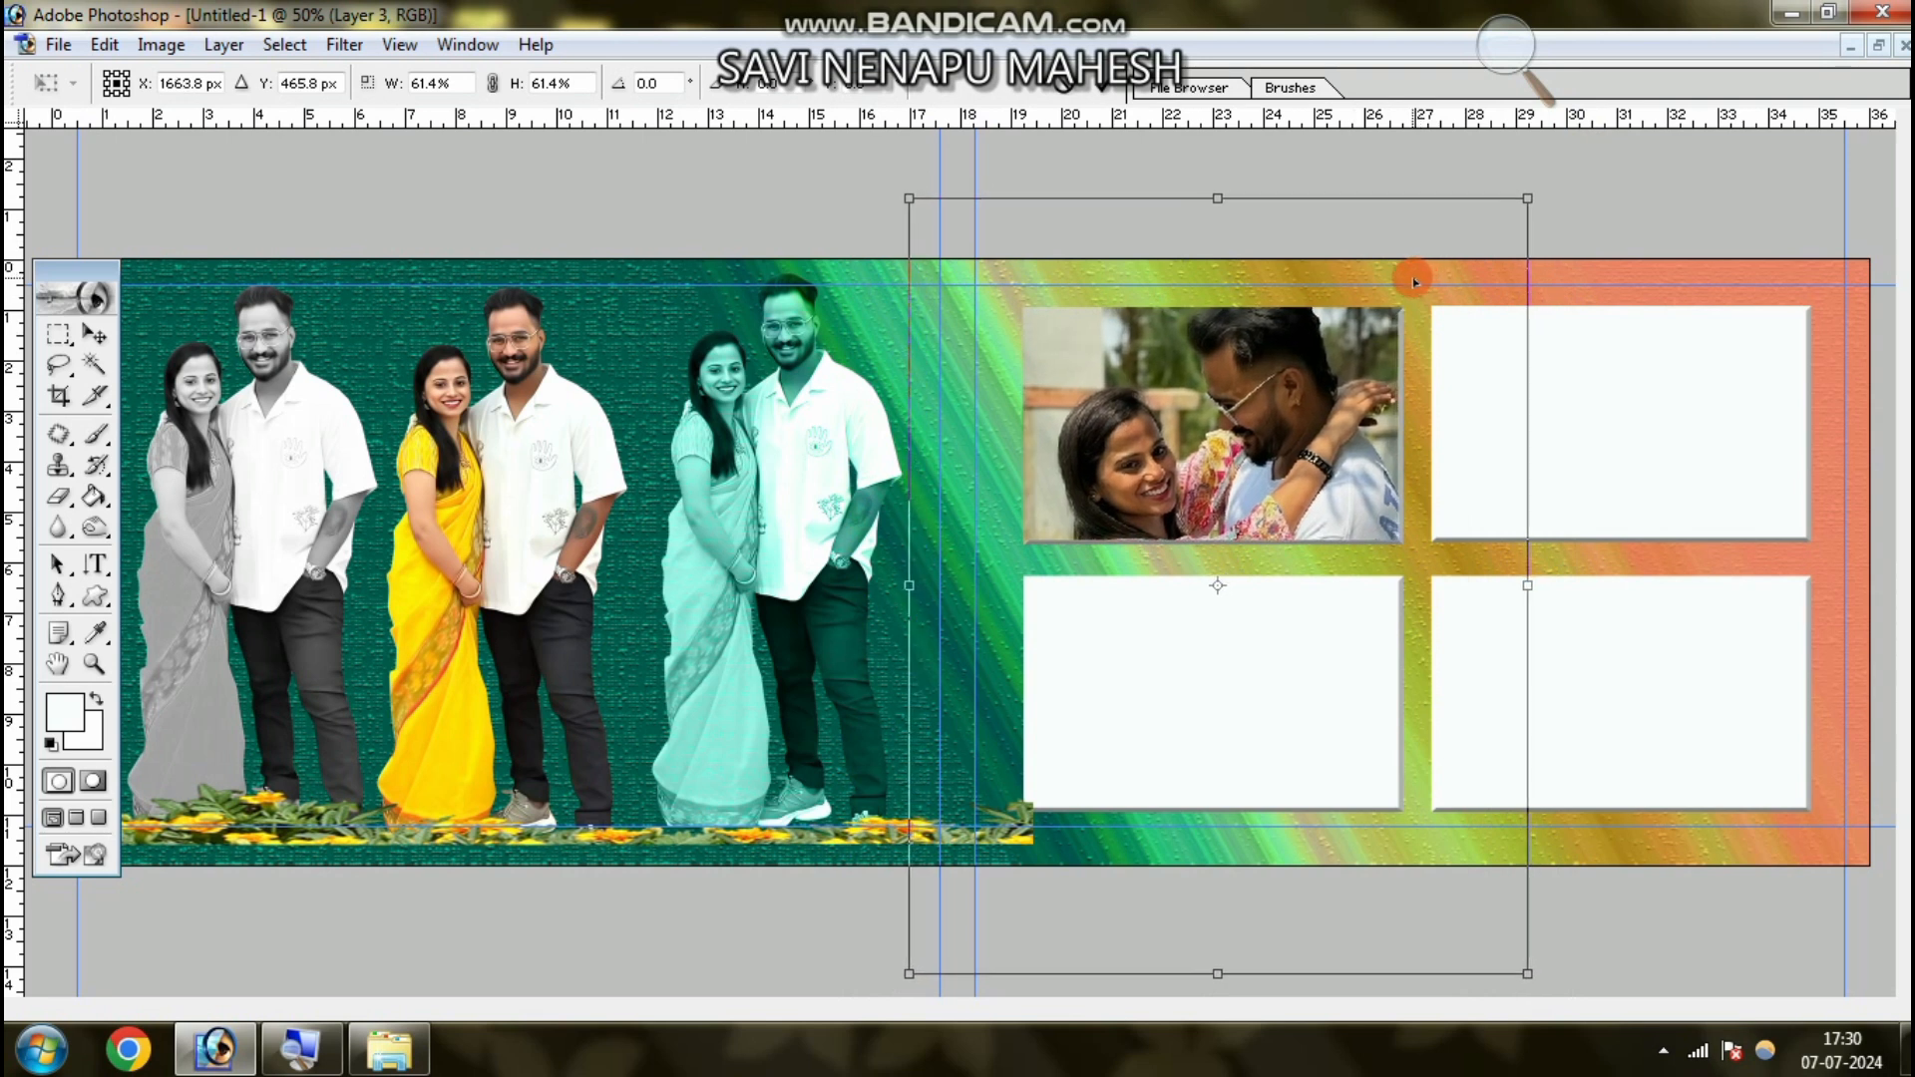
key("Return")
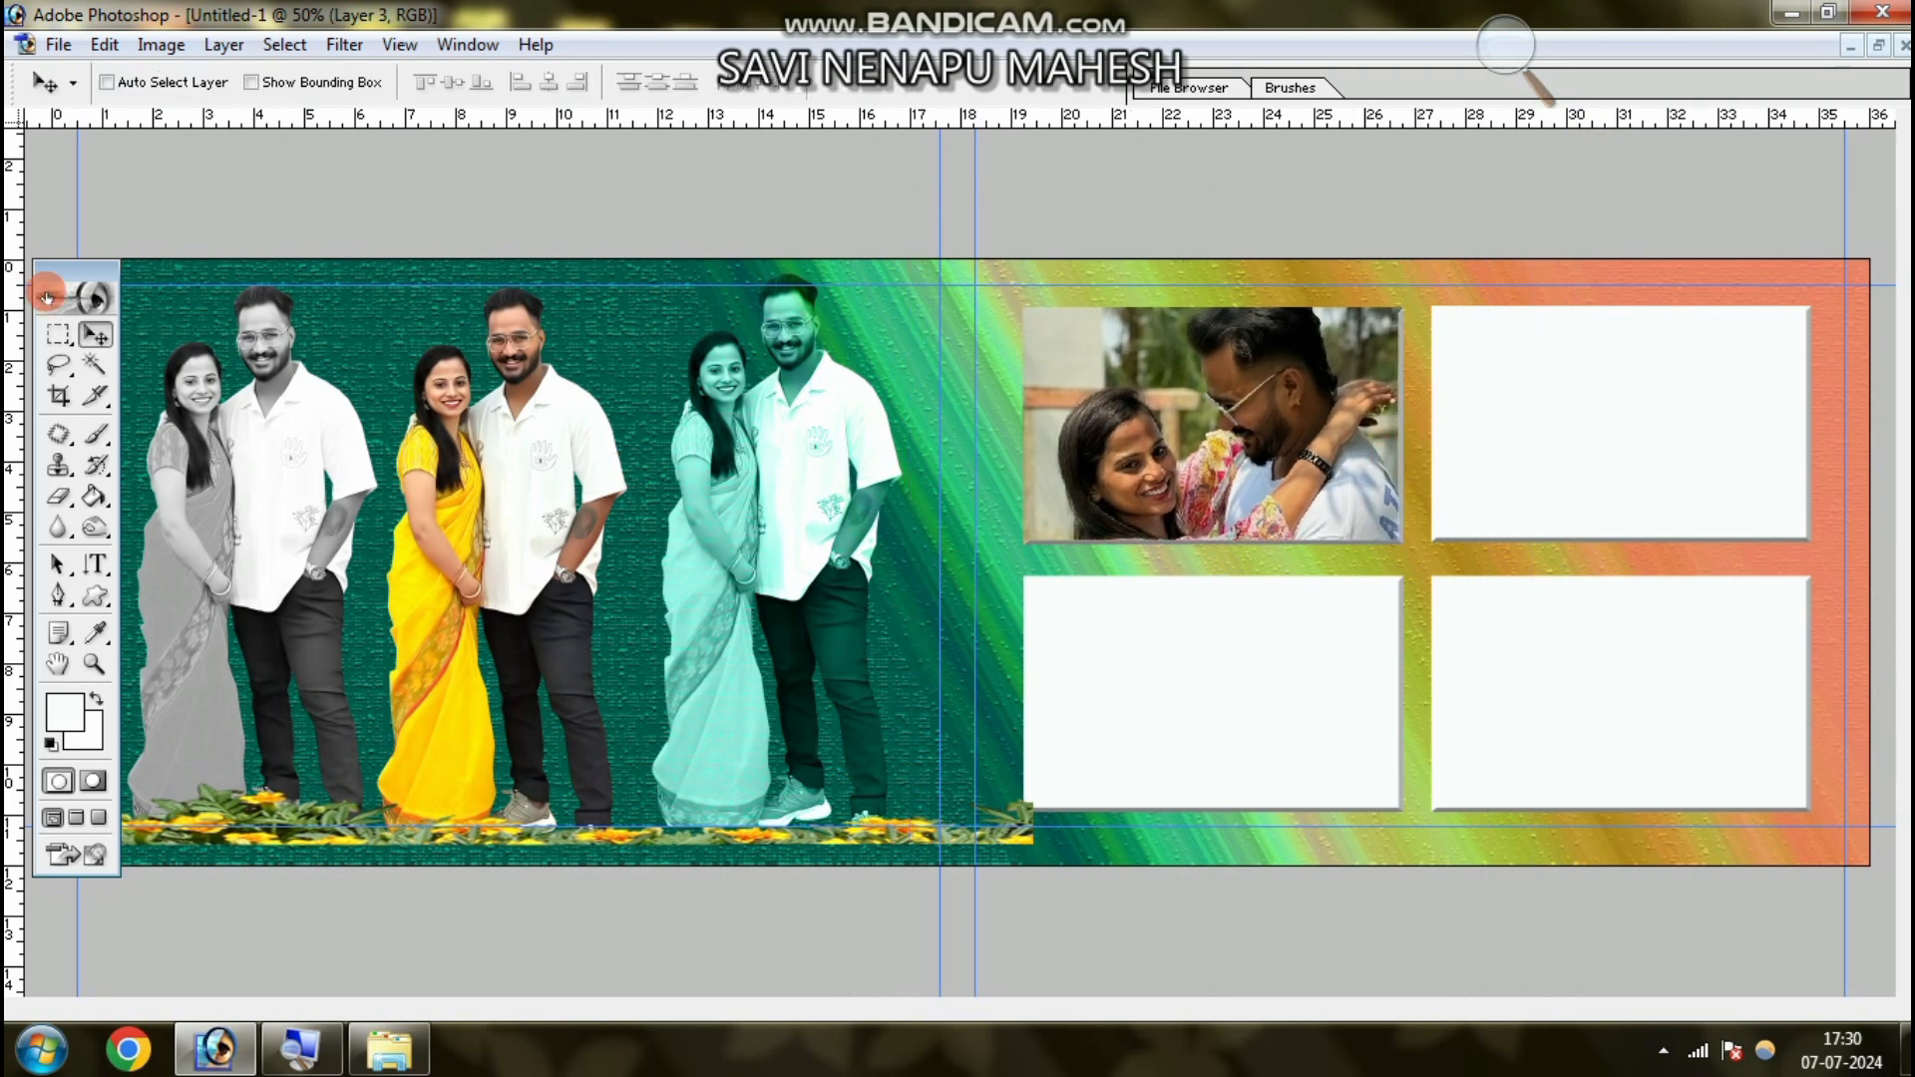
- Reactivate the white frames' layer and select the upper-right frame's area with the Magic Wand
left_click(75, 378)
left_click(94, 337)
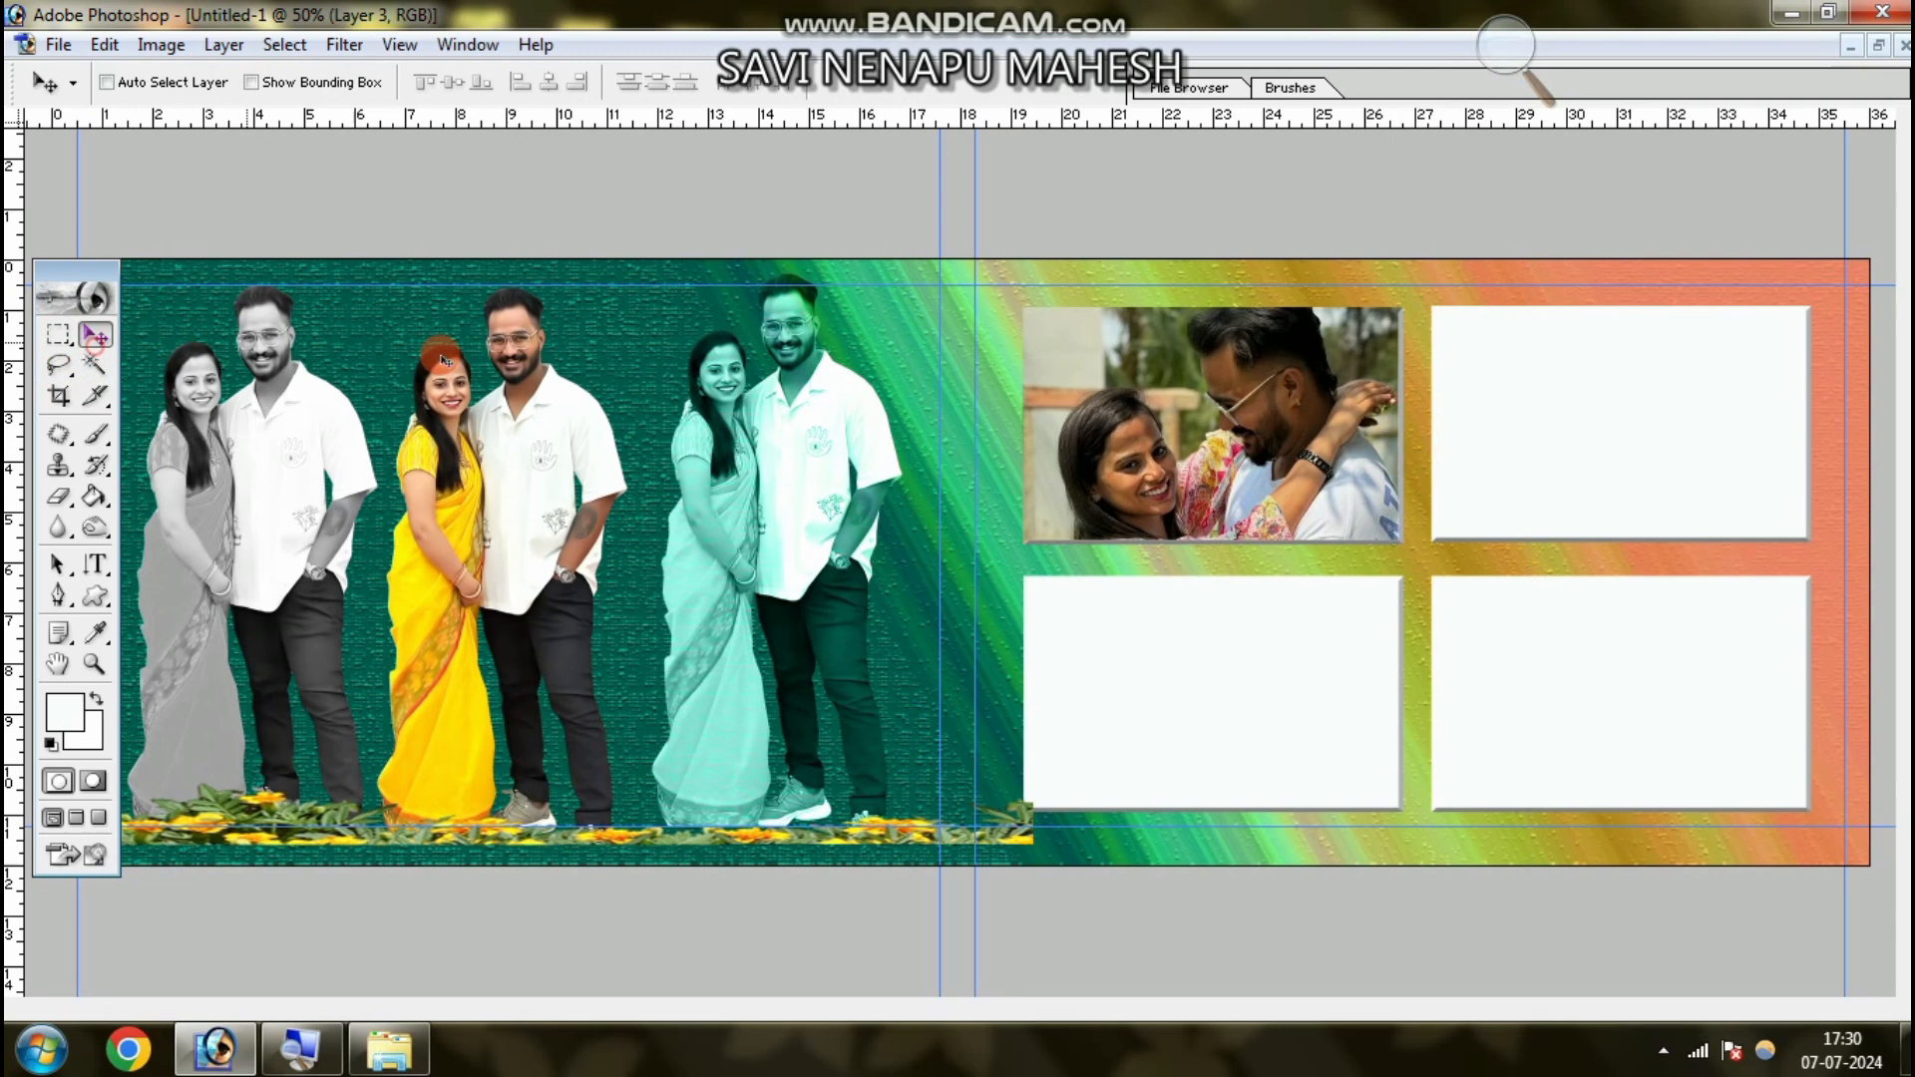
right_click(1498, 426)
left_click(1536, 431)
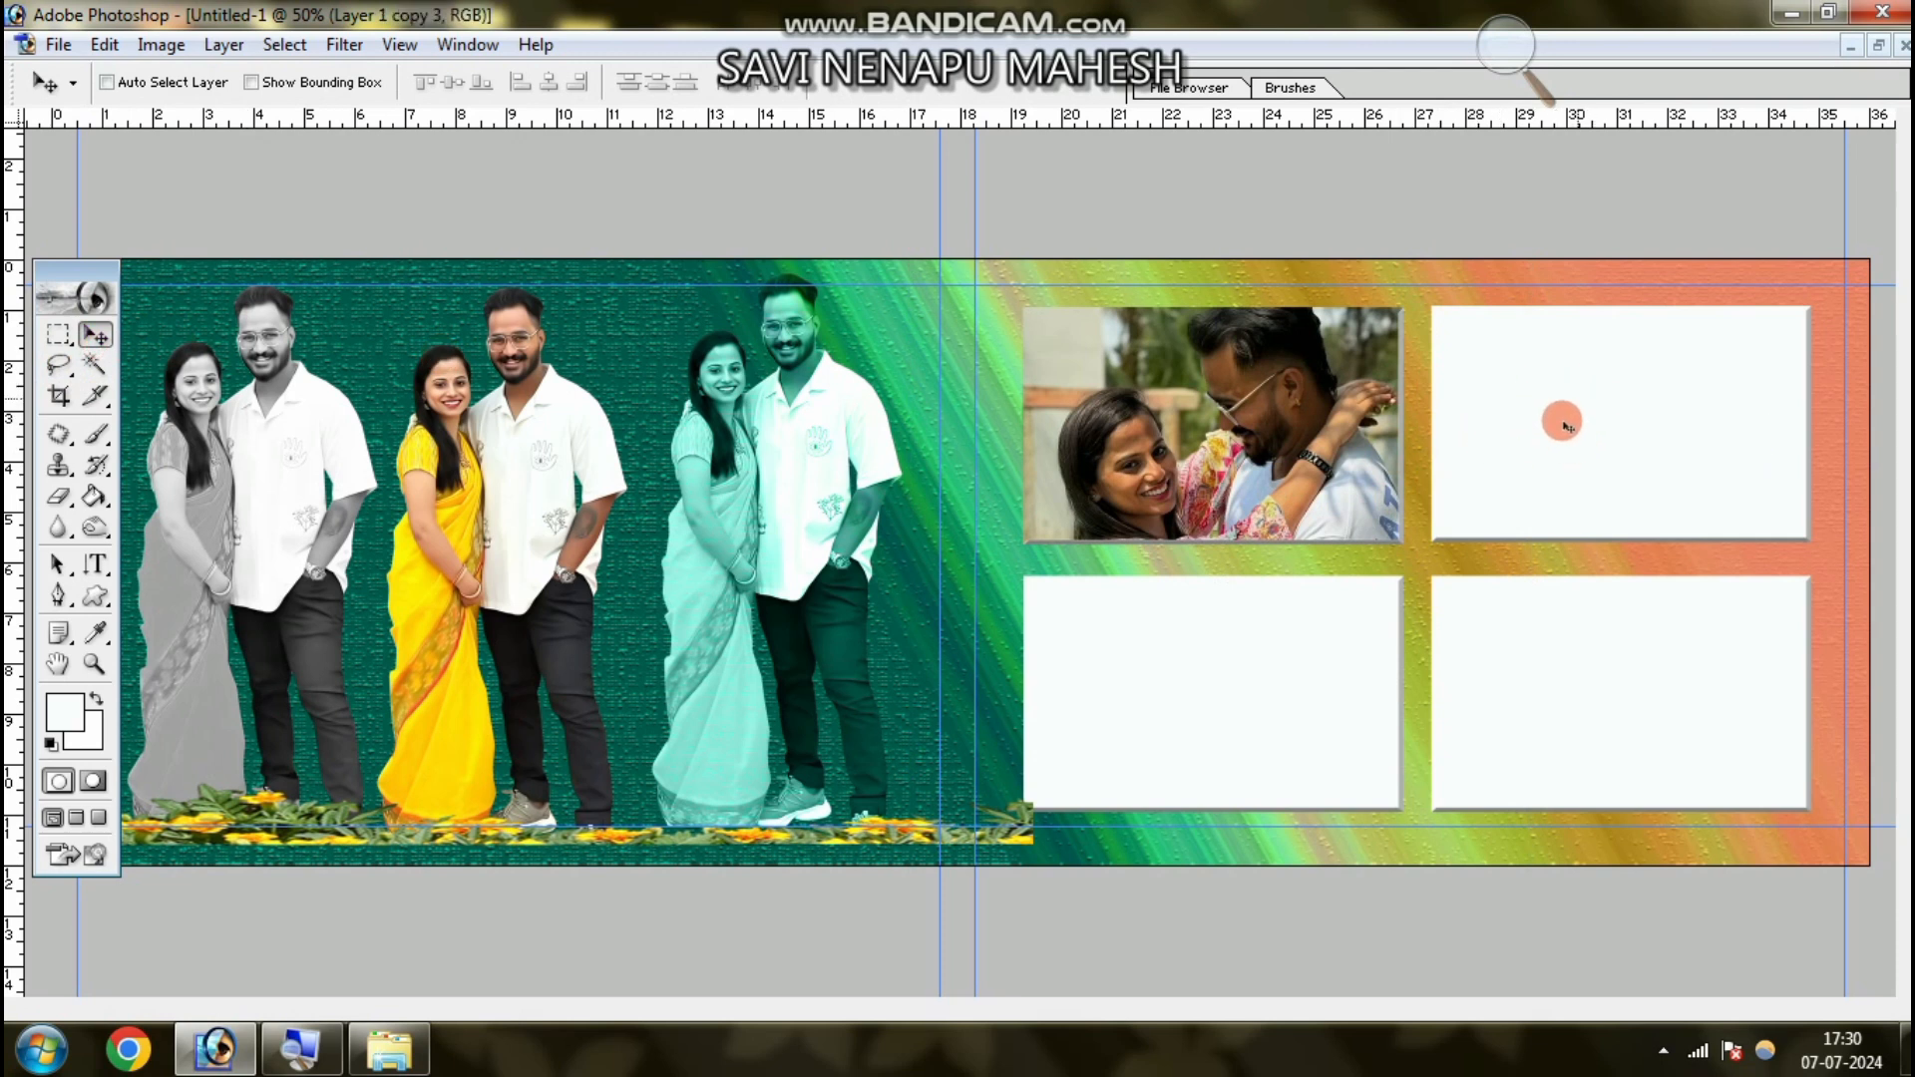
left_click(90, 371)
left_click(1483, 475)
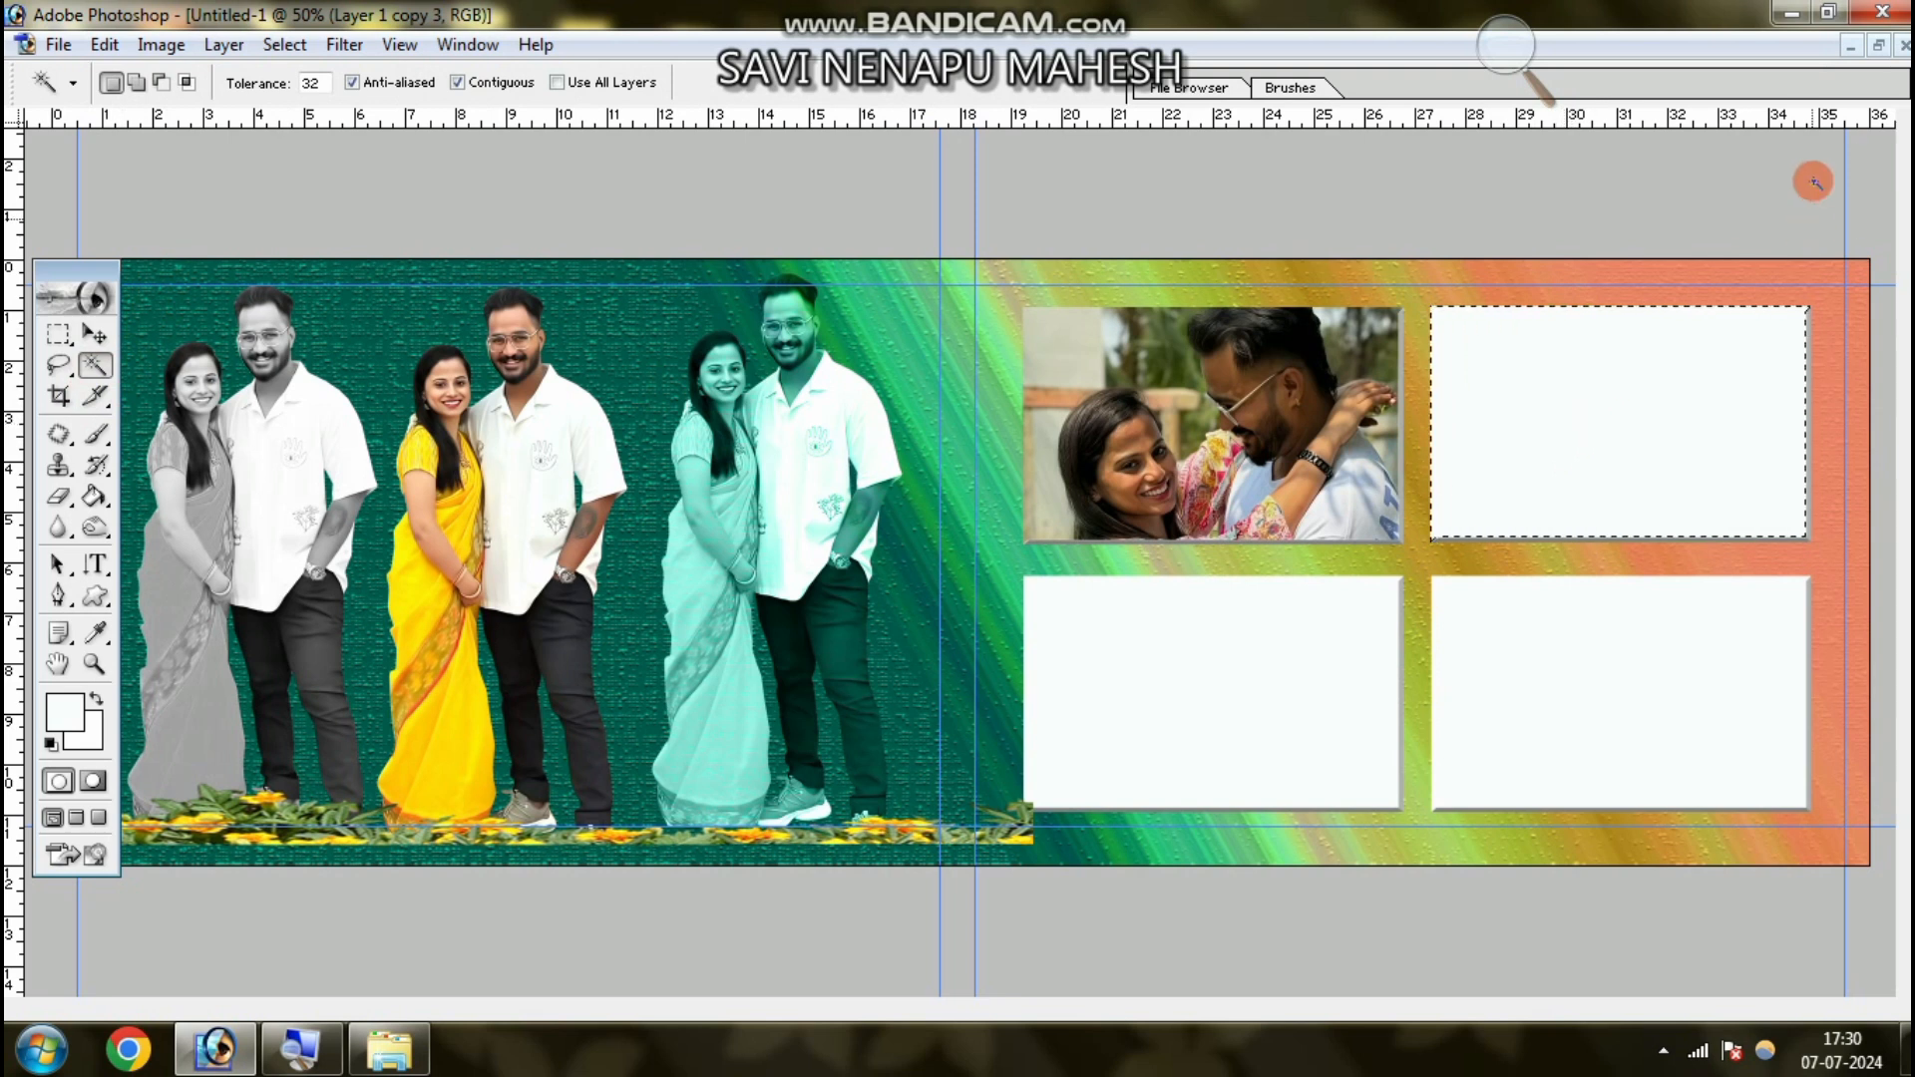
- Open FB_IMG_1716737032854.jpg from the photo folder, close the couple cut-out PSD and maximize the photo's document
left_click(1792, 12)
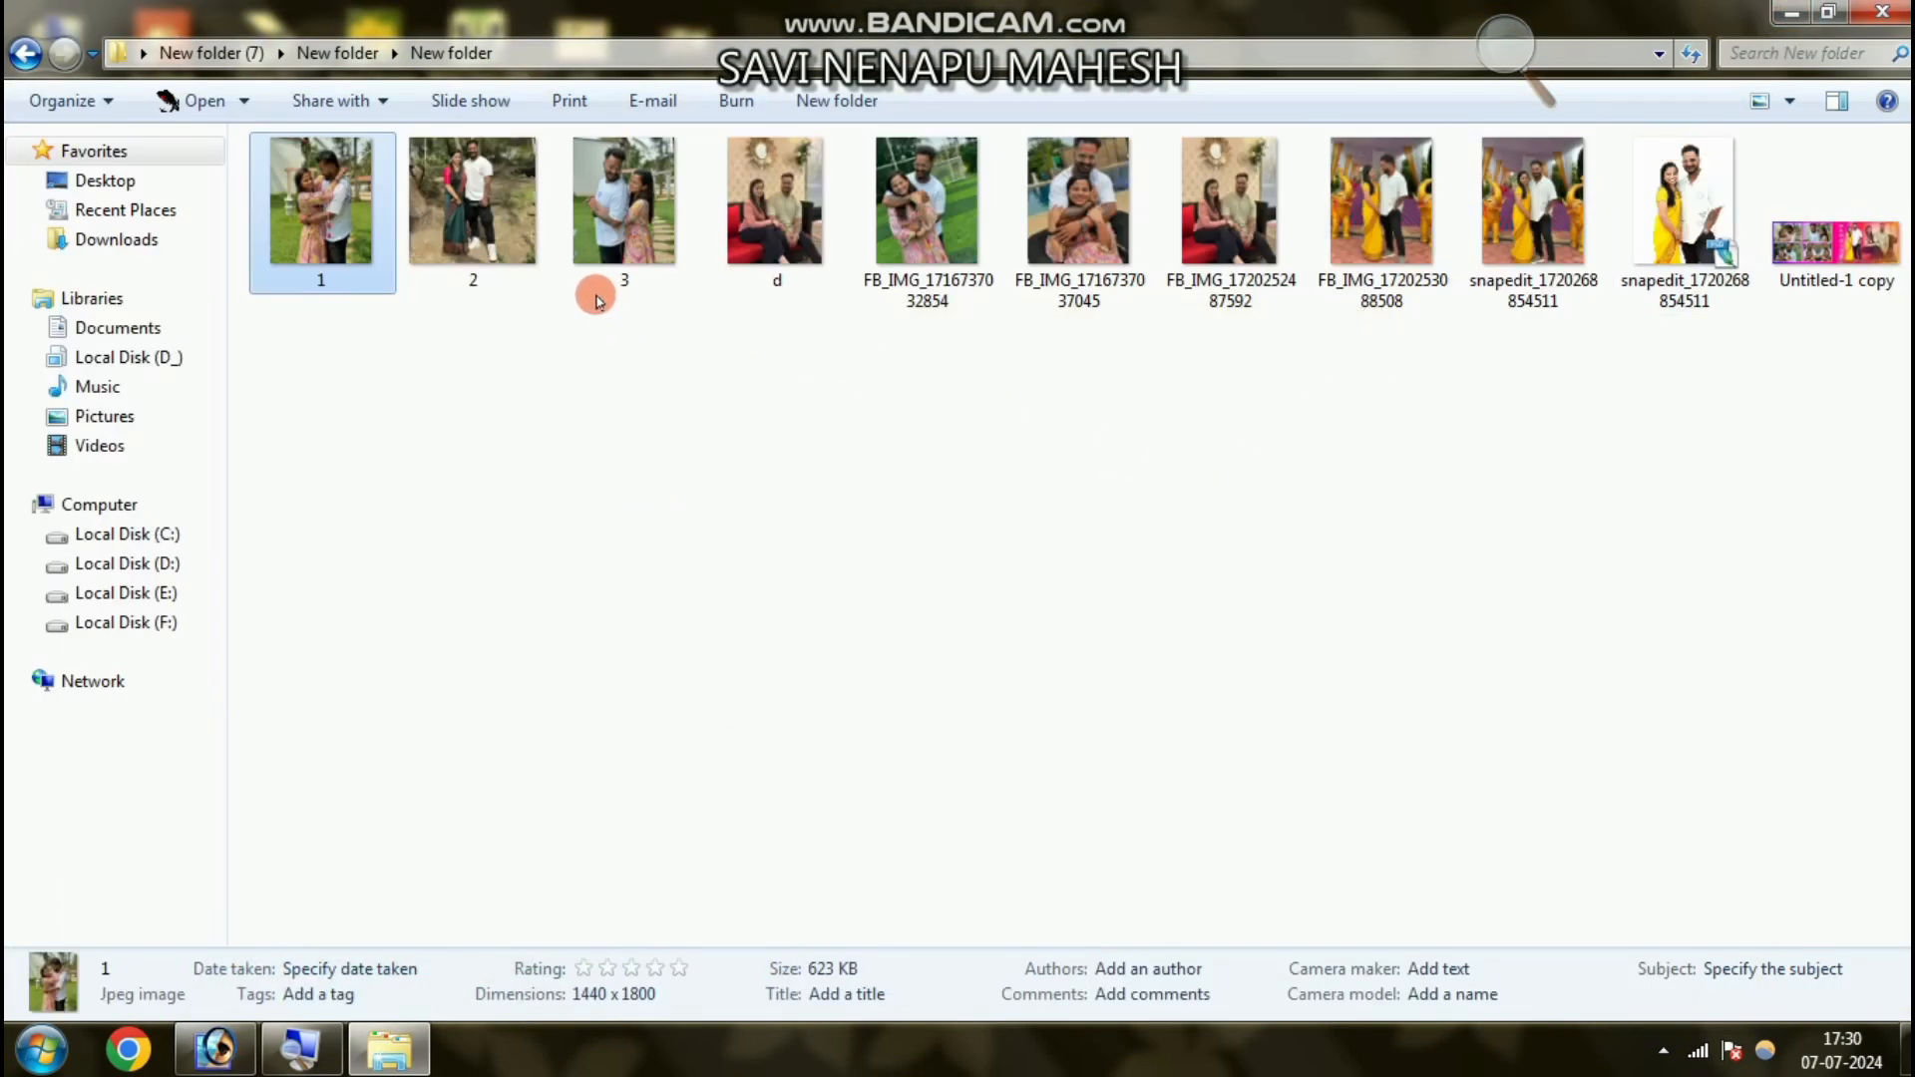
left_click(912, 225)
left_click_drag(913, 224, 718, 553)
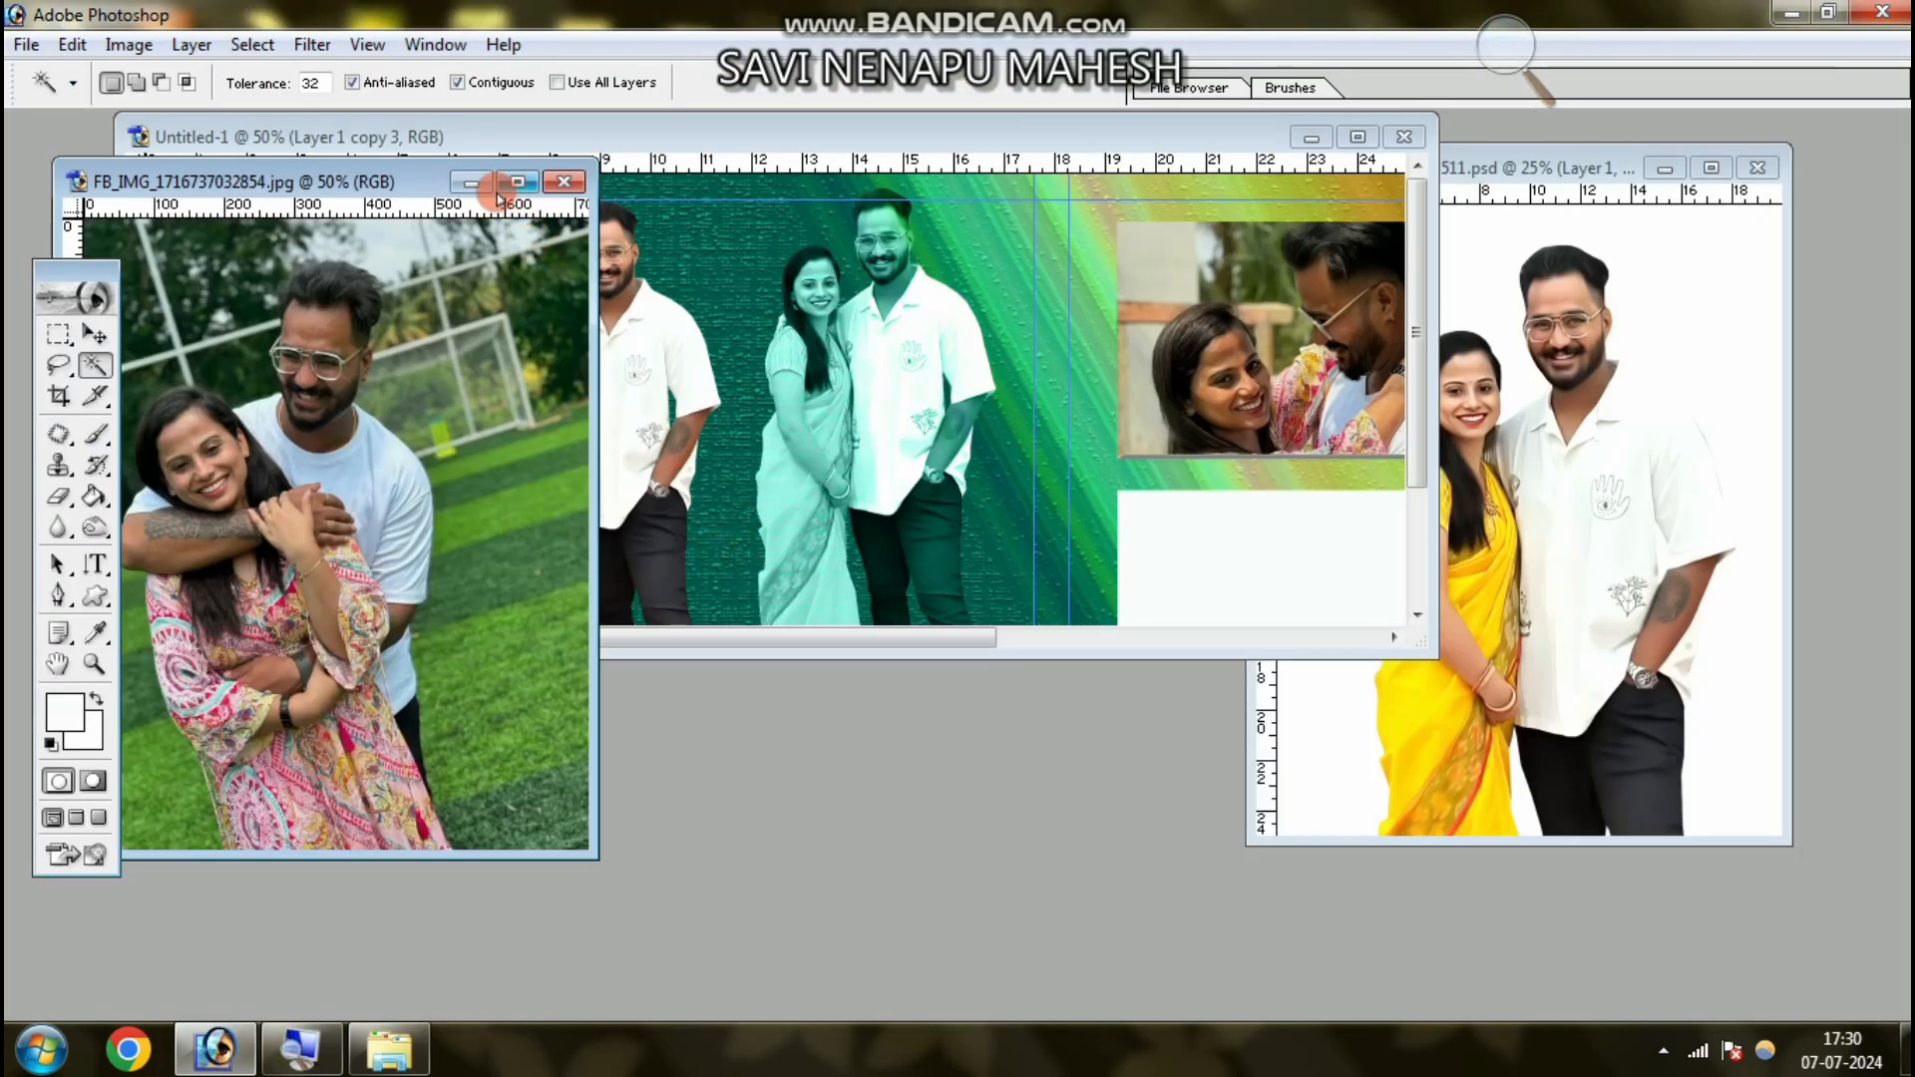
left_click_drag(498, 197, 746, 359)
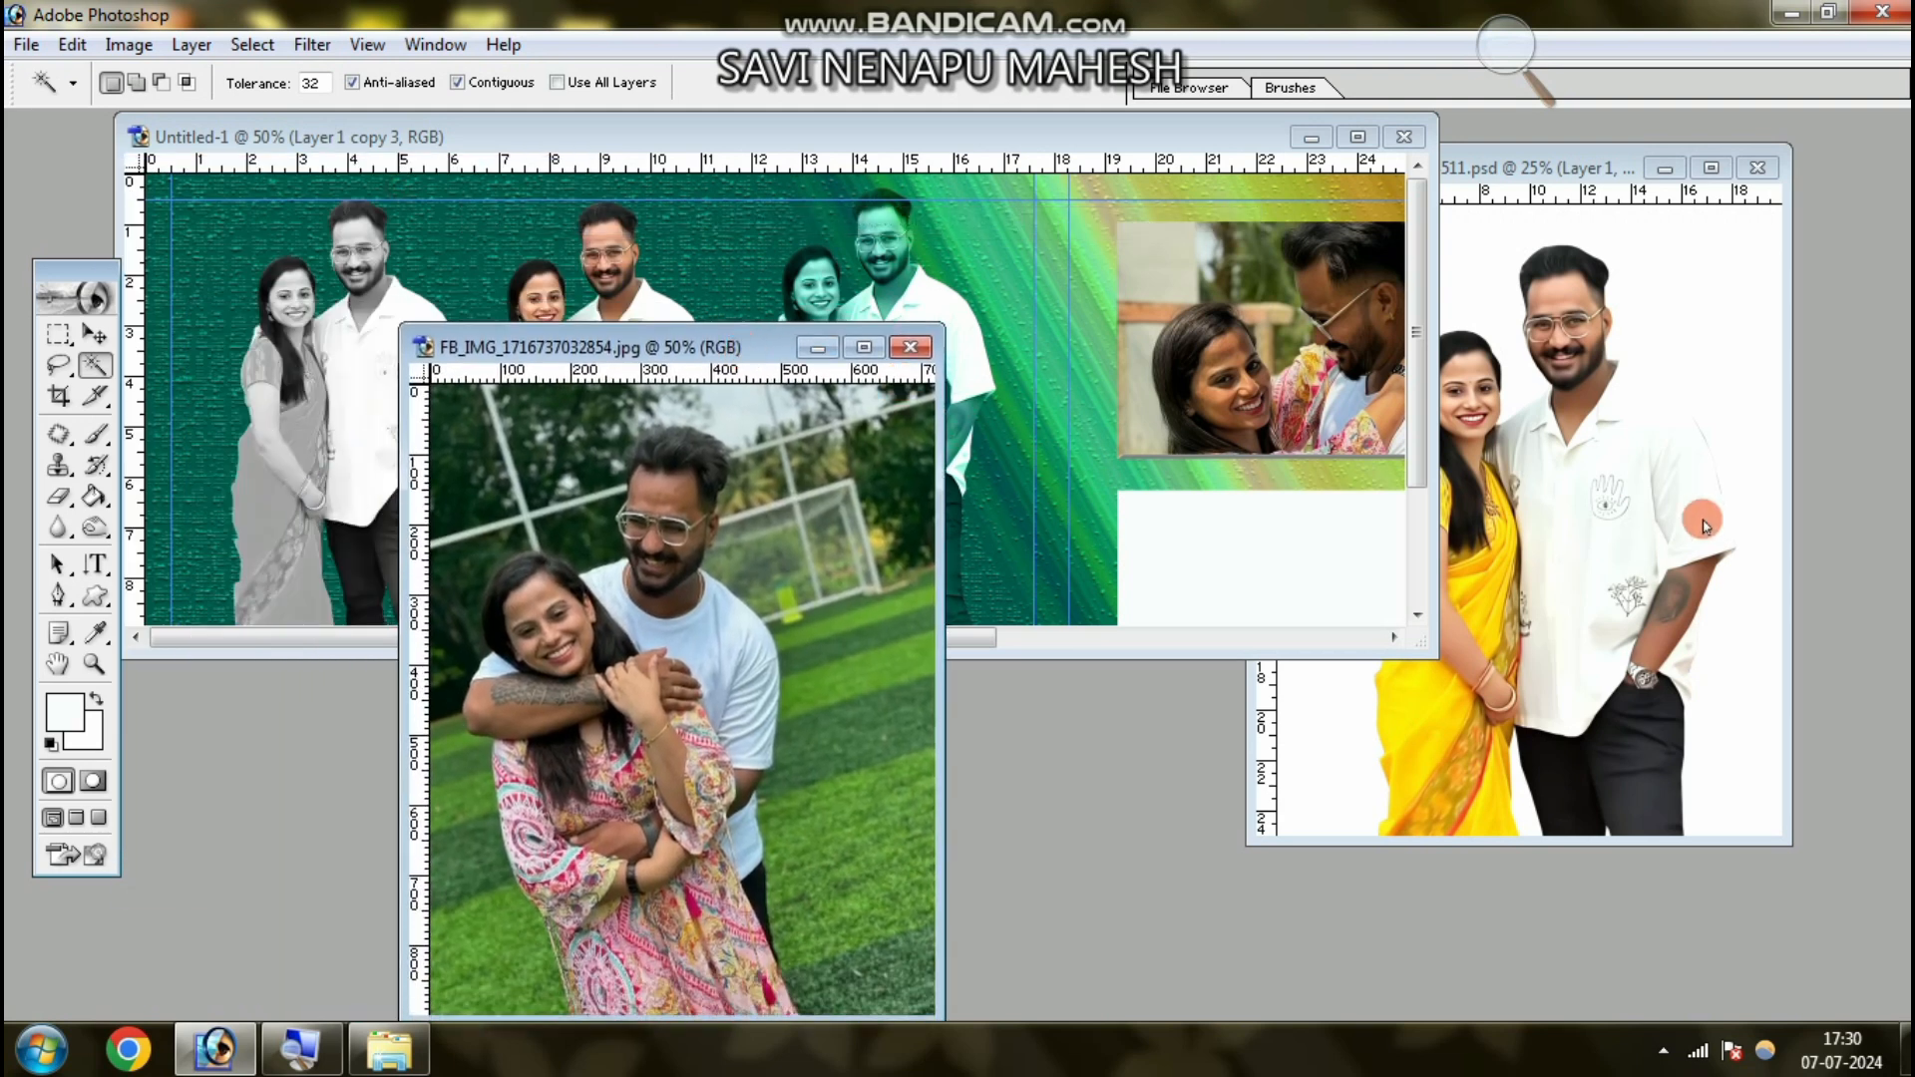
left_click(1757, 168)
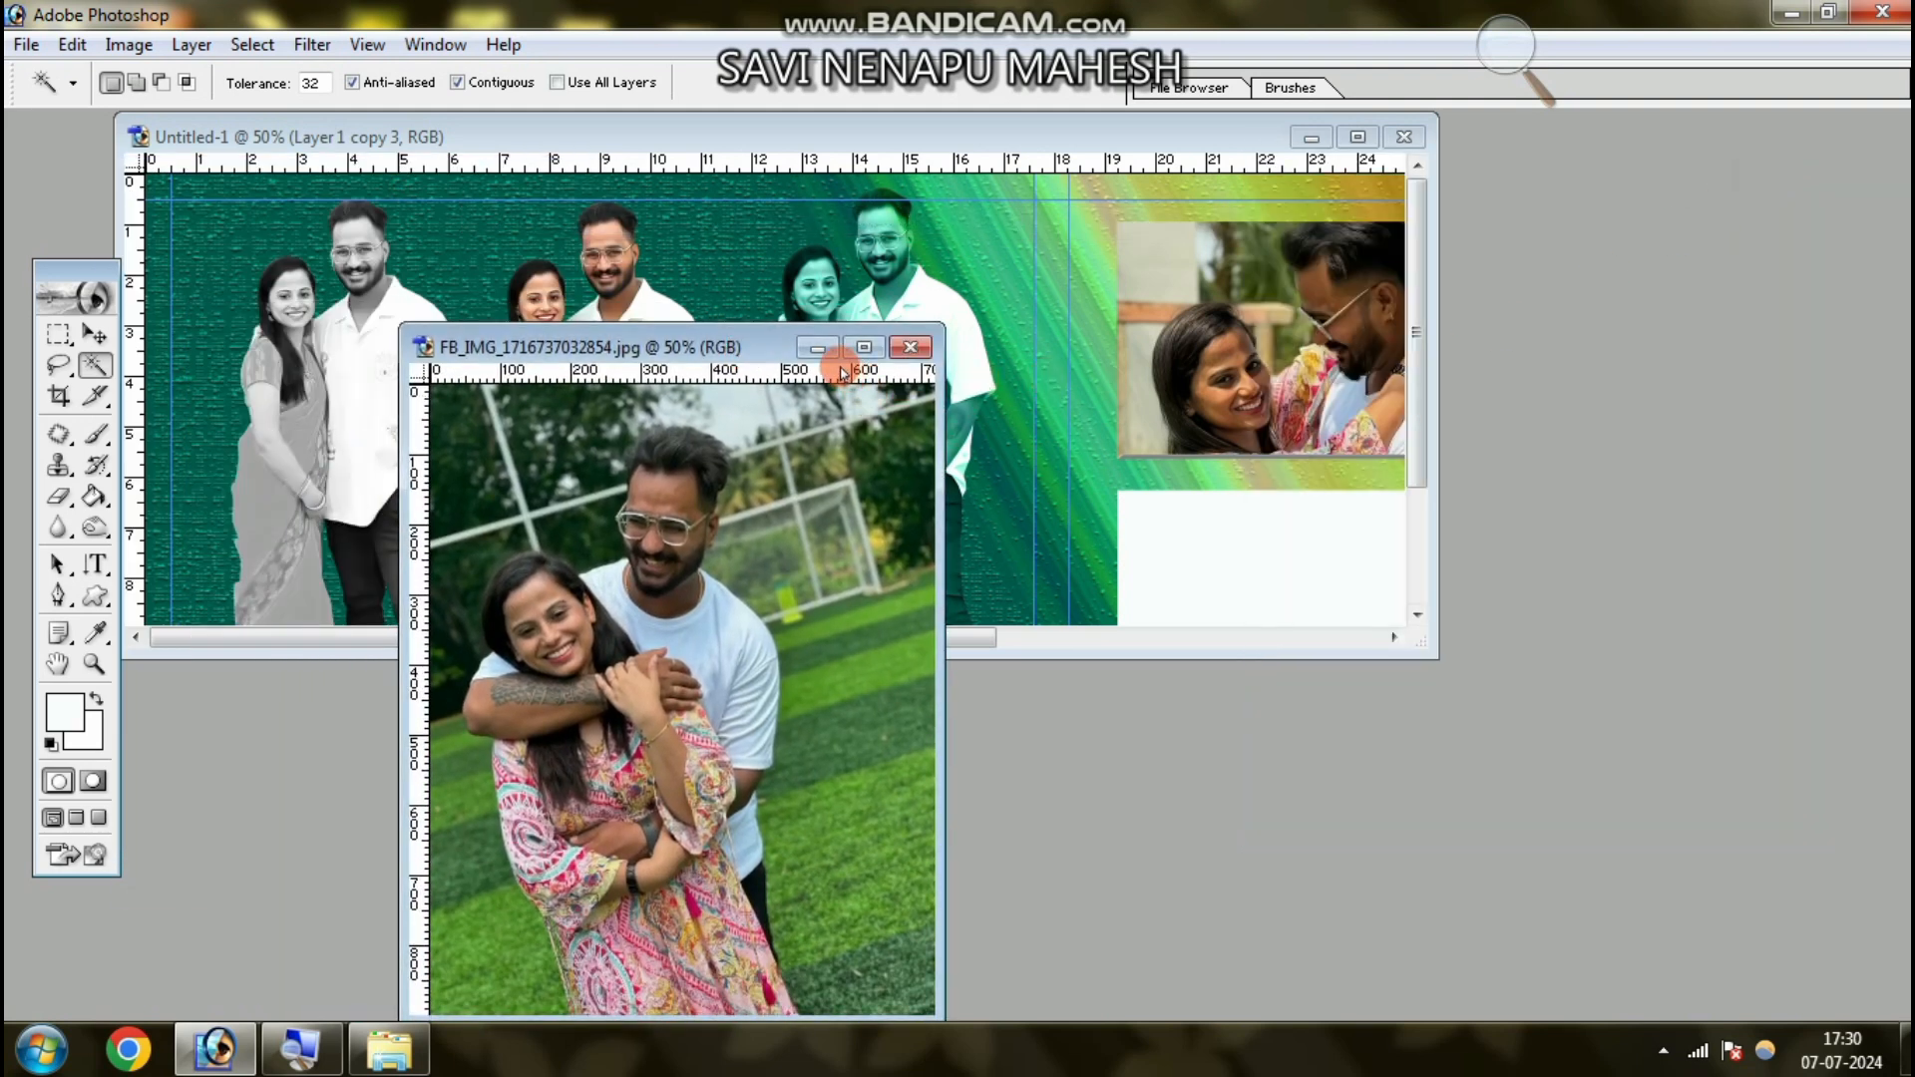
left_click(864, 348)
- Copy the whole photo into the album's upper-right frame and reposition it so both faces fit inside
key("ctrl+a")
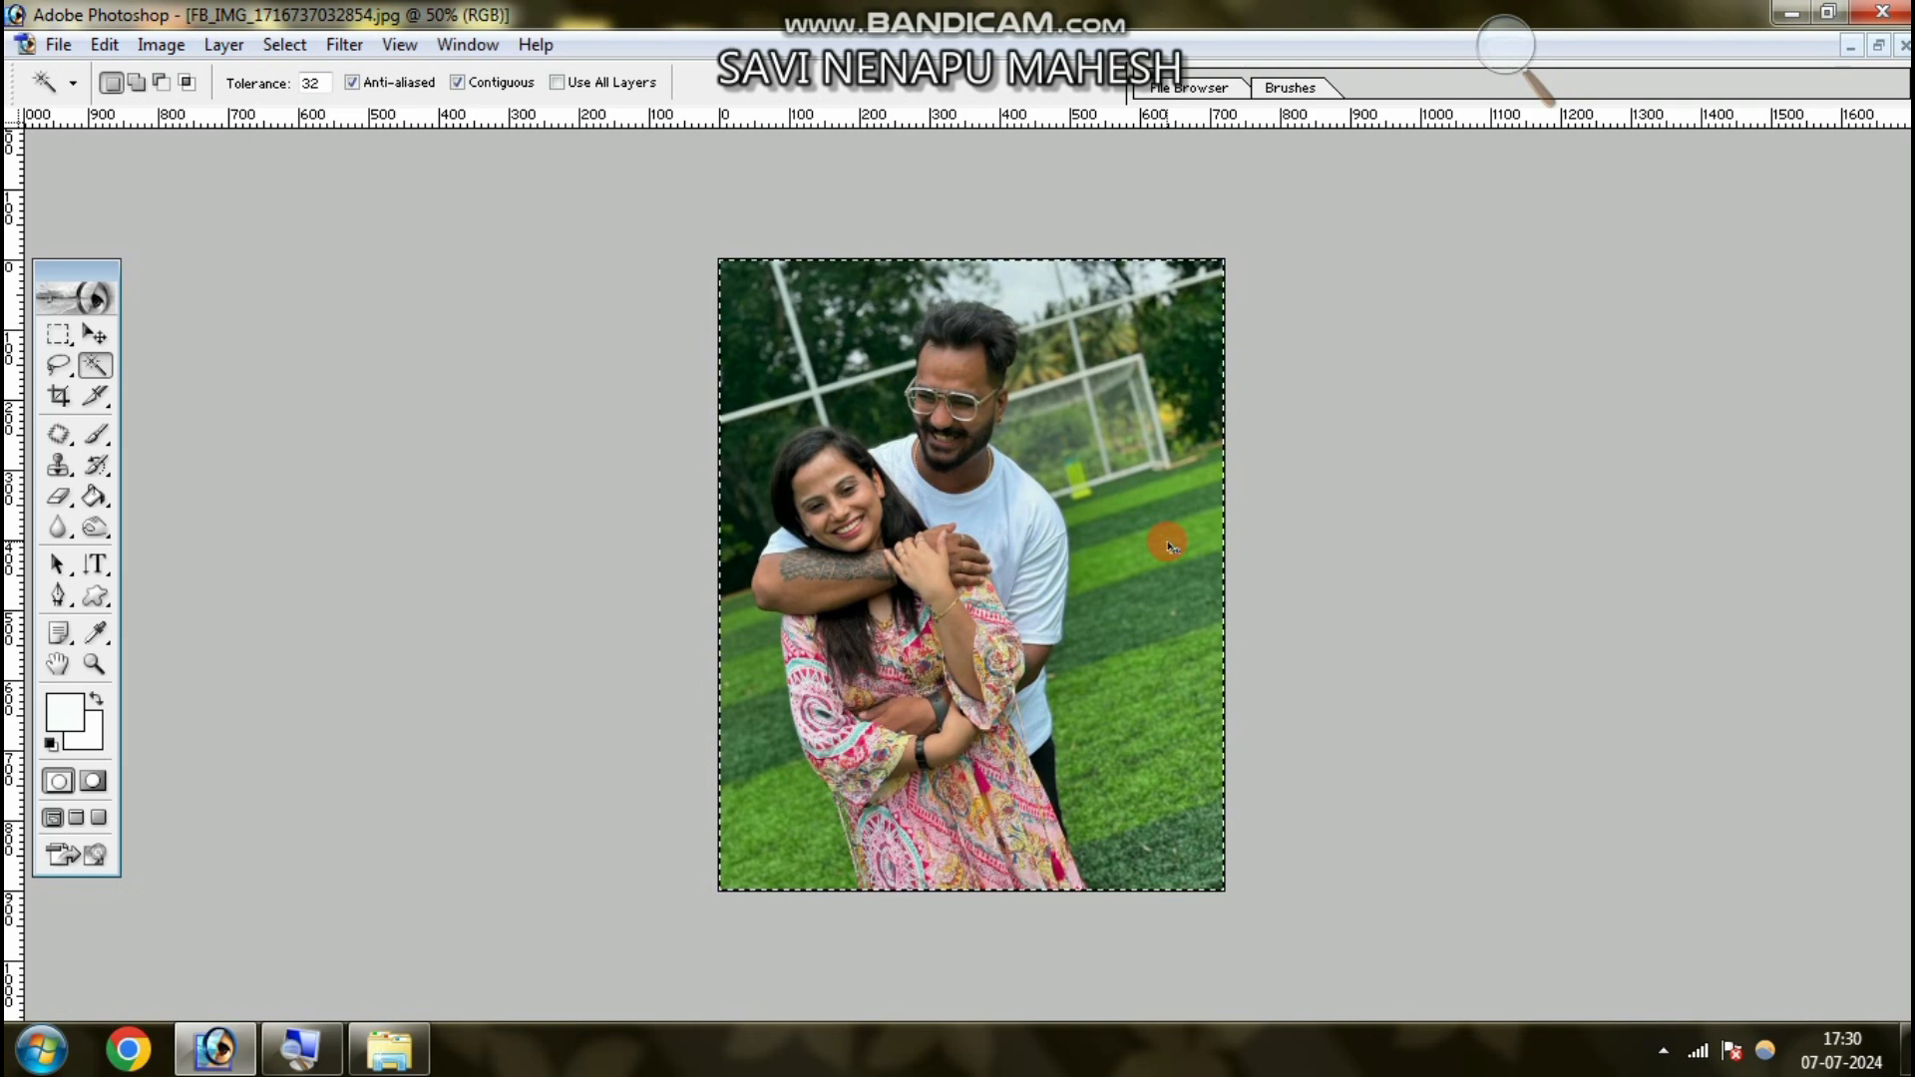
key("ctrl+Tab")
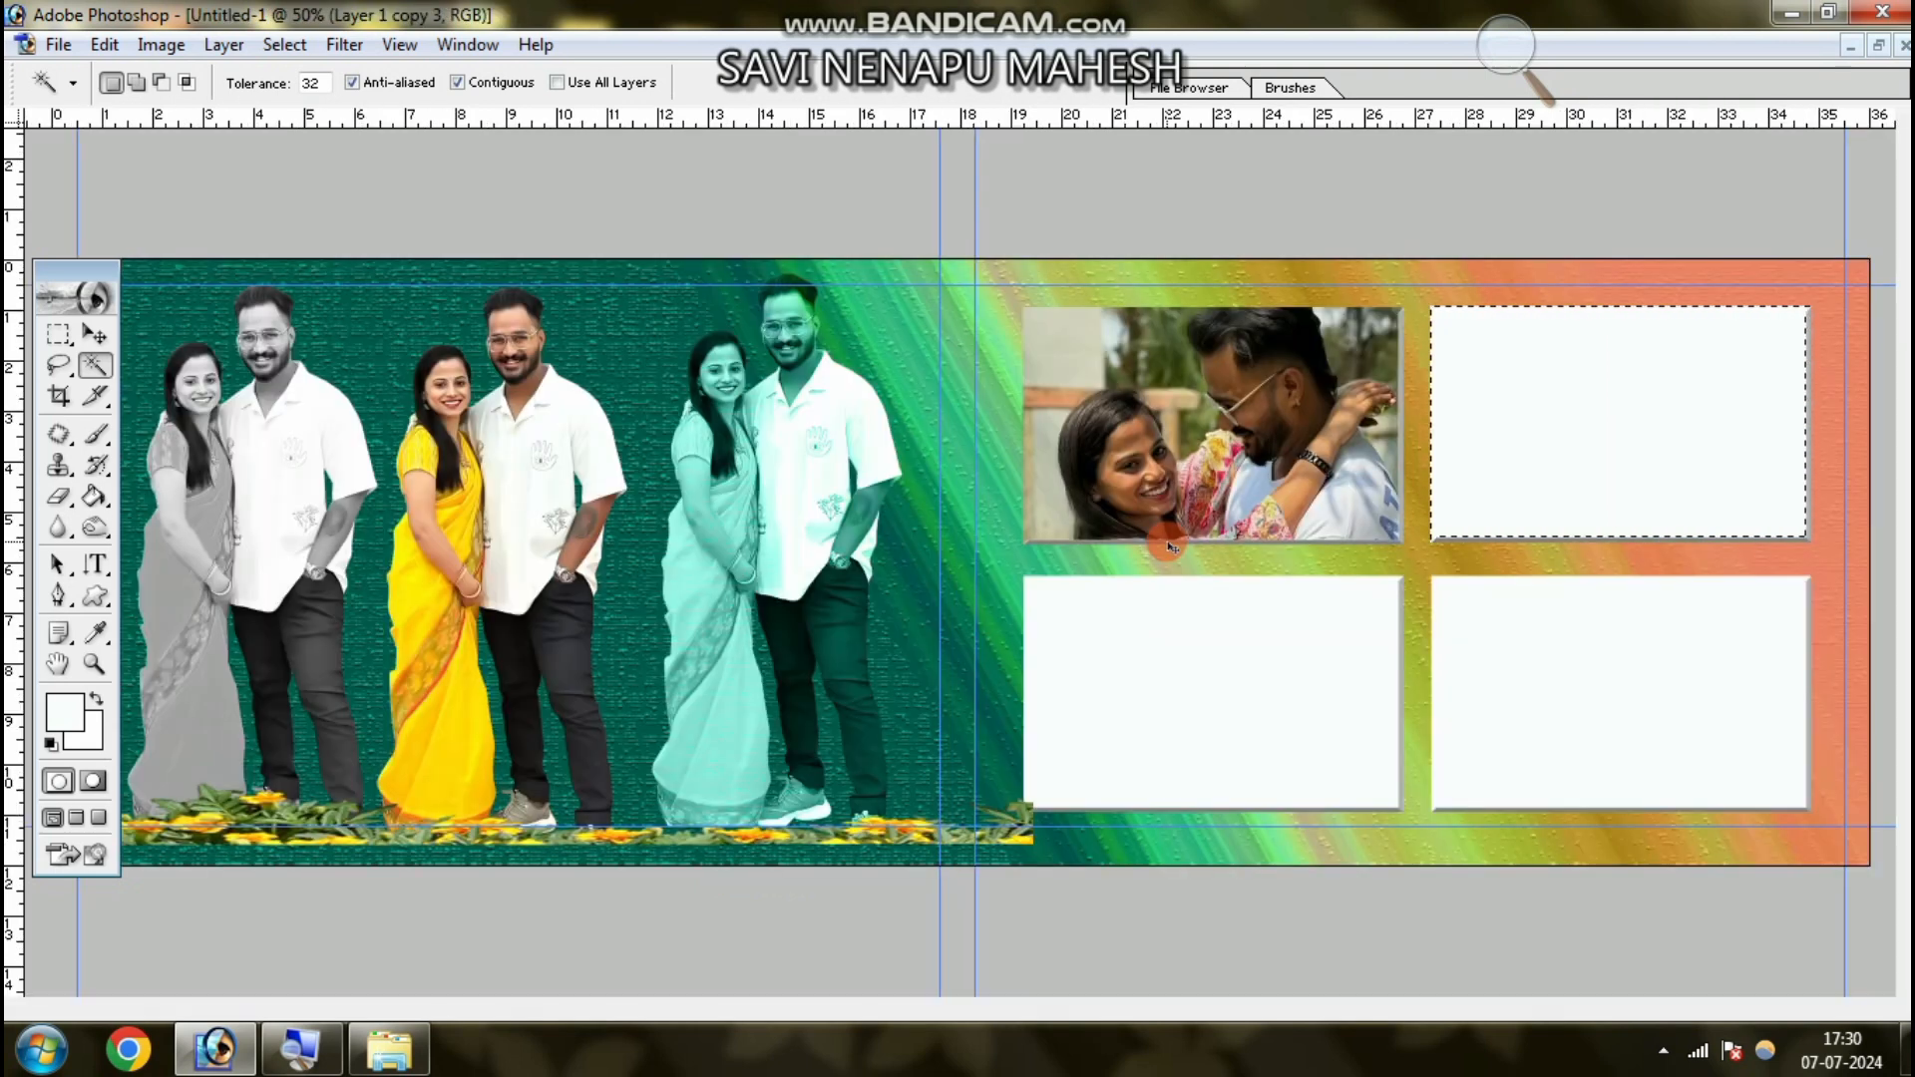
key("ctrl+shift+v")
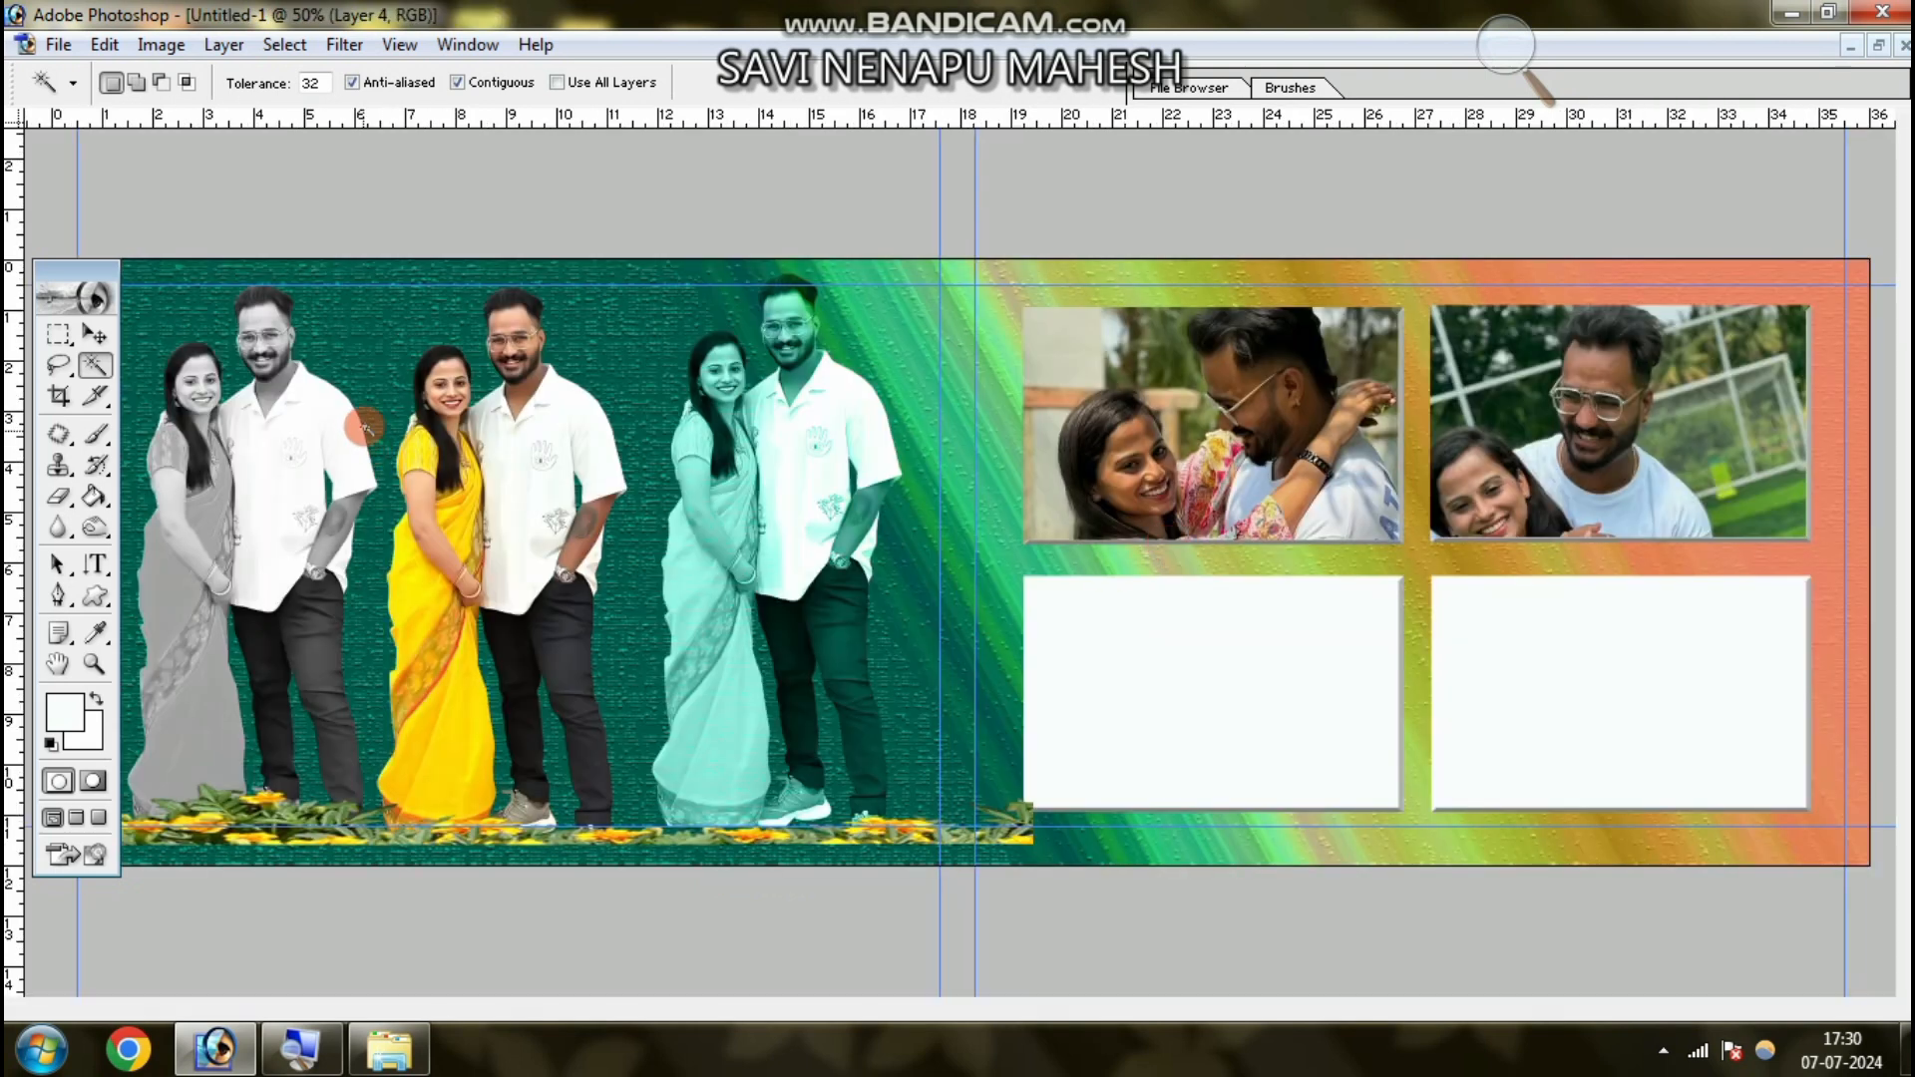
left_click(97, 335)
left_click_drag(1699, 505, 1735, 441)
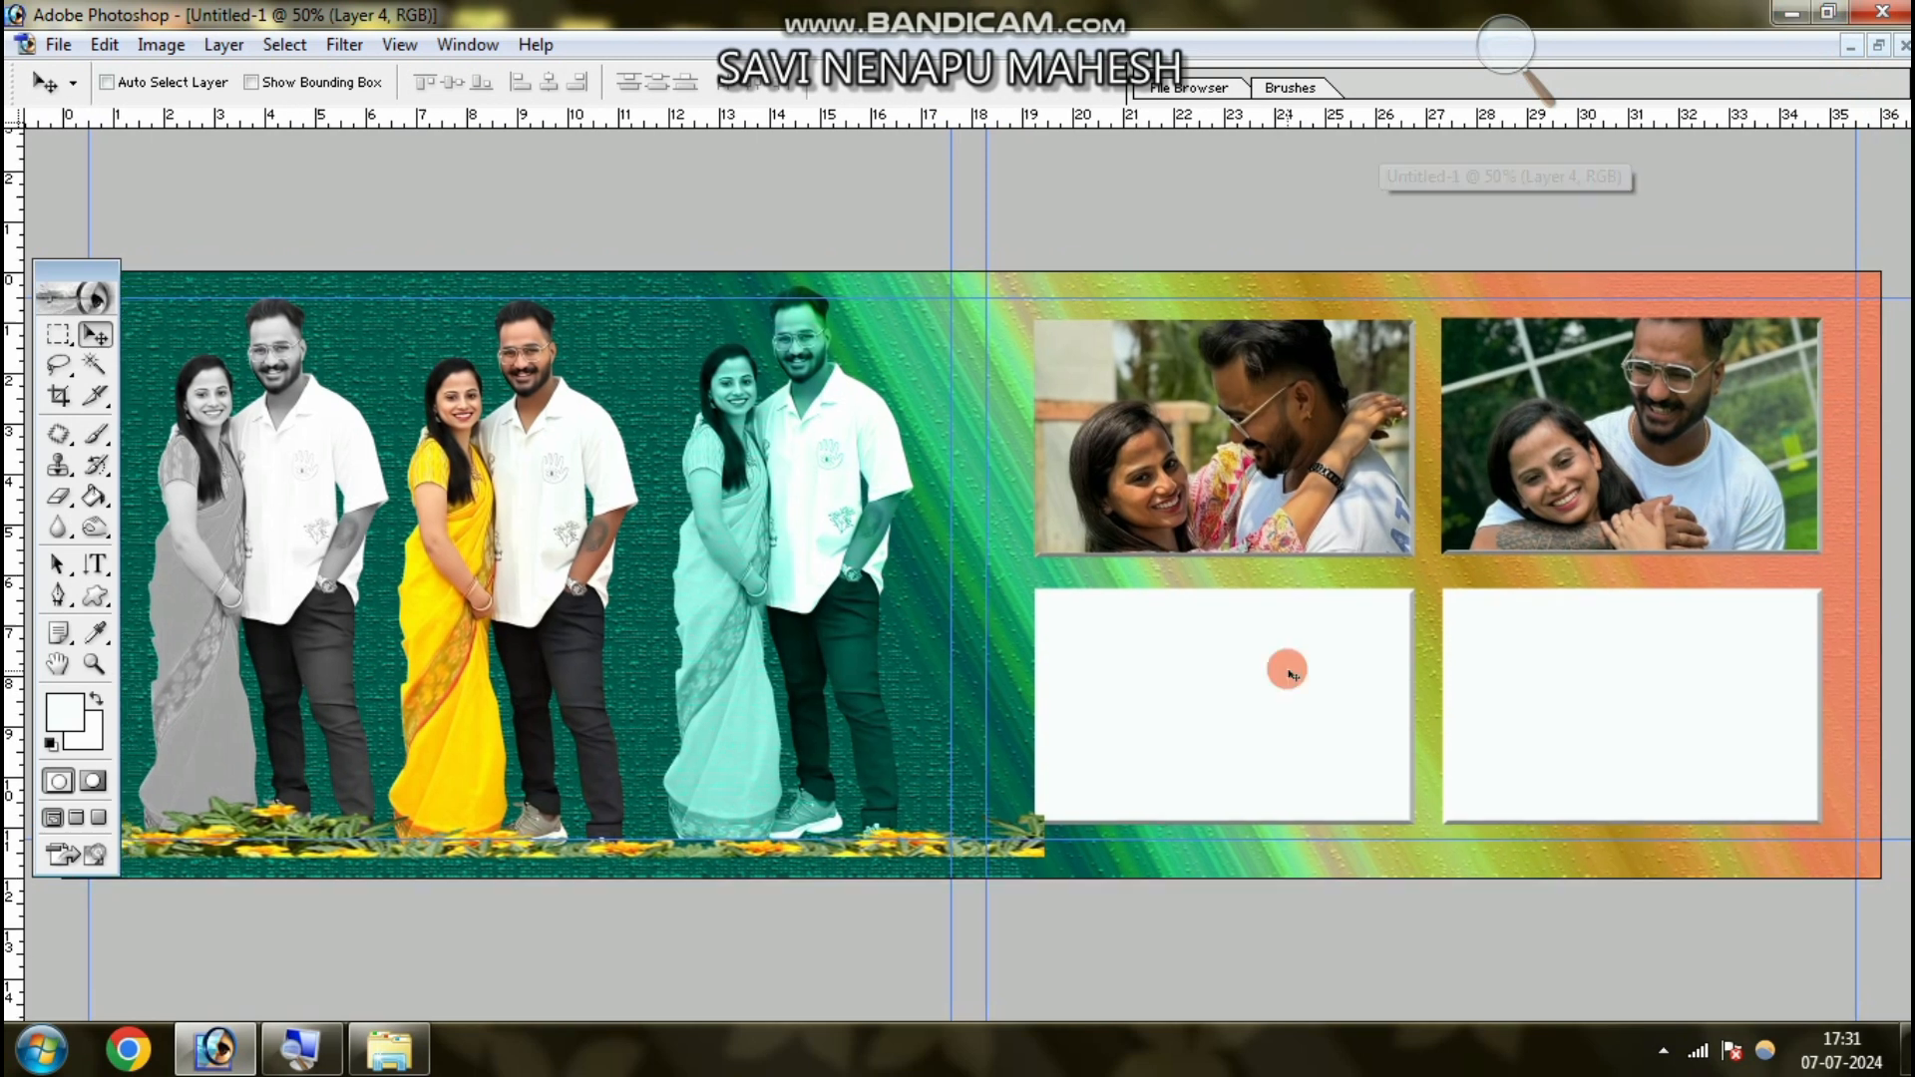
- Reactivate the white frames' layer and select the lower-left frame's area with the Magic Wand
right_click(1296, 668)
left_click(1341, 684)
left_click(95, 365)
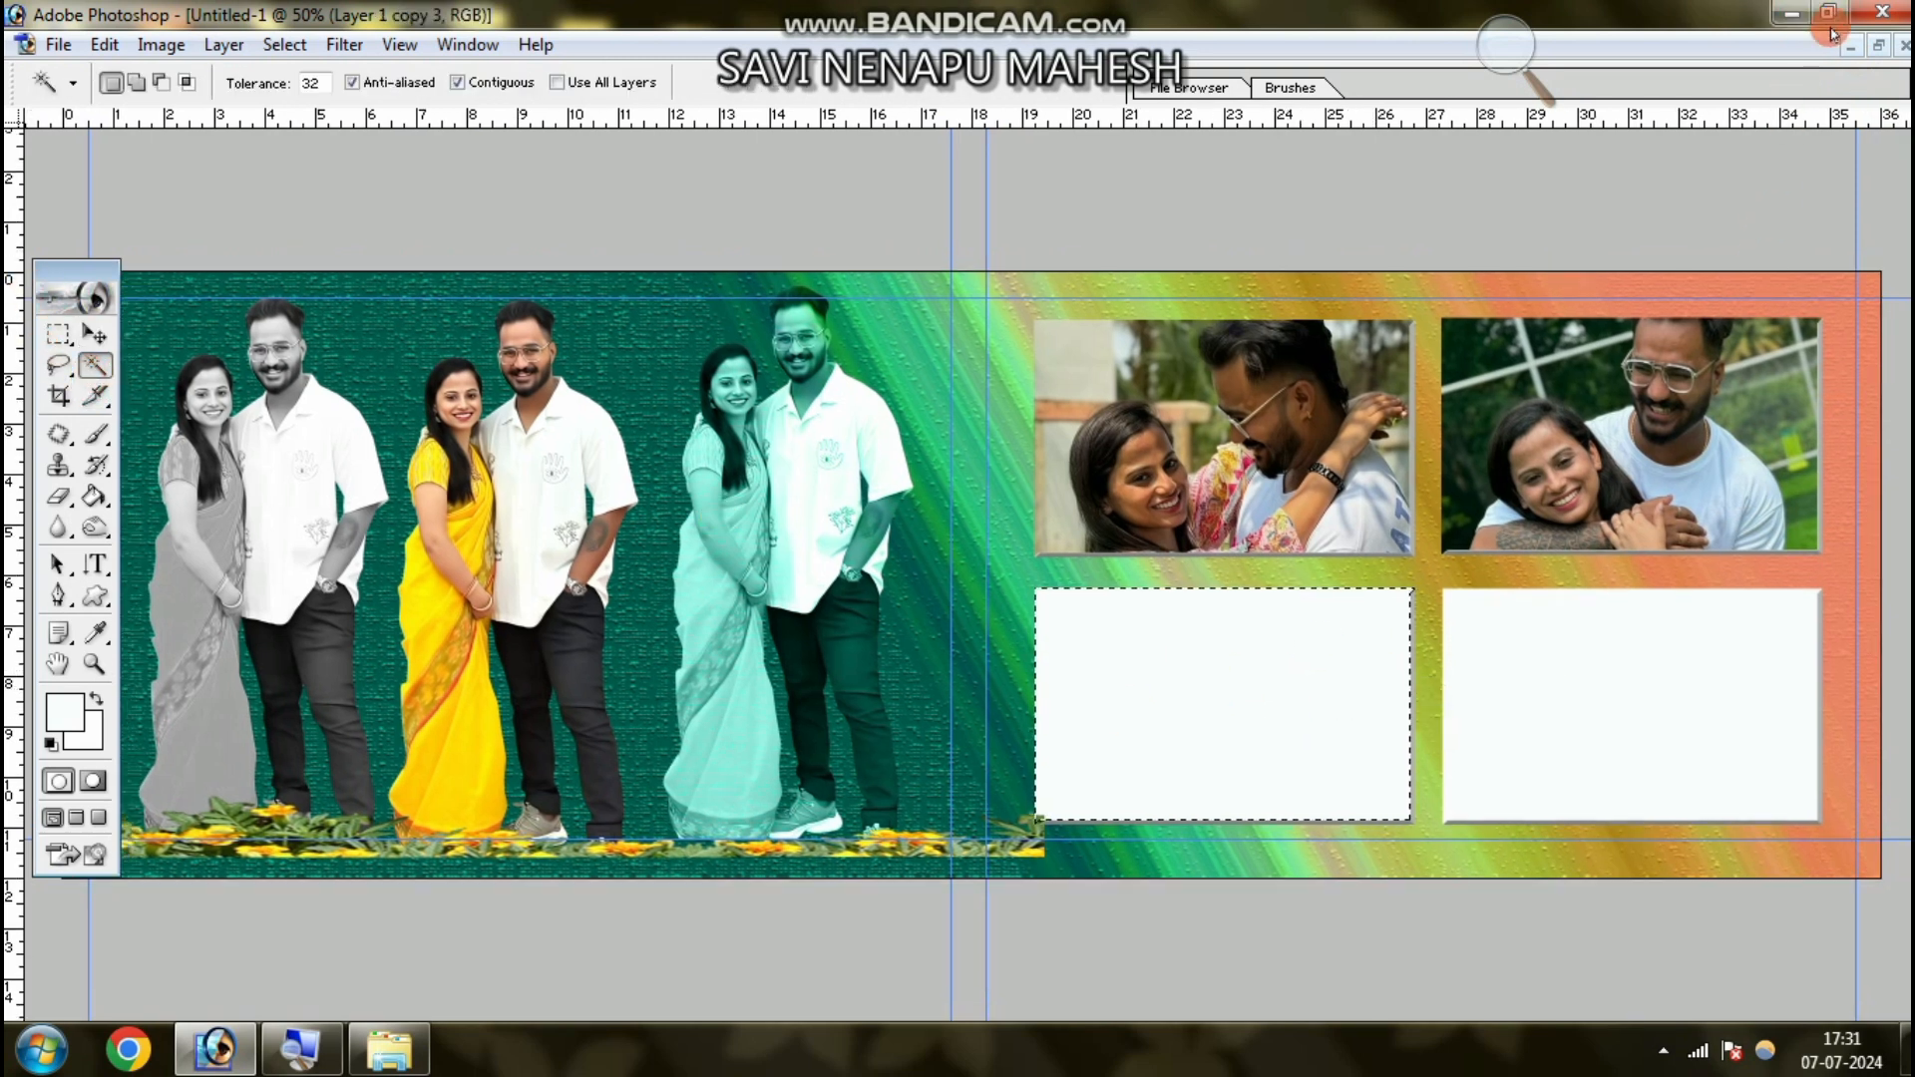
- Open FB_IMG_1716737037045.jpg from the photo folder and maximize its document
left_click(1791, 12)
left_click_drag(1110, 205, 735, 509)
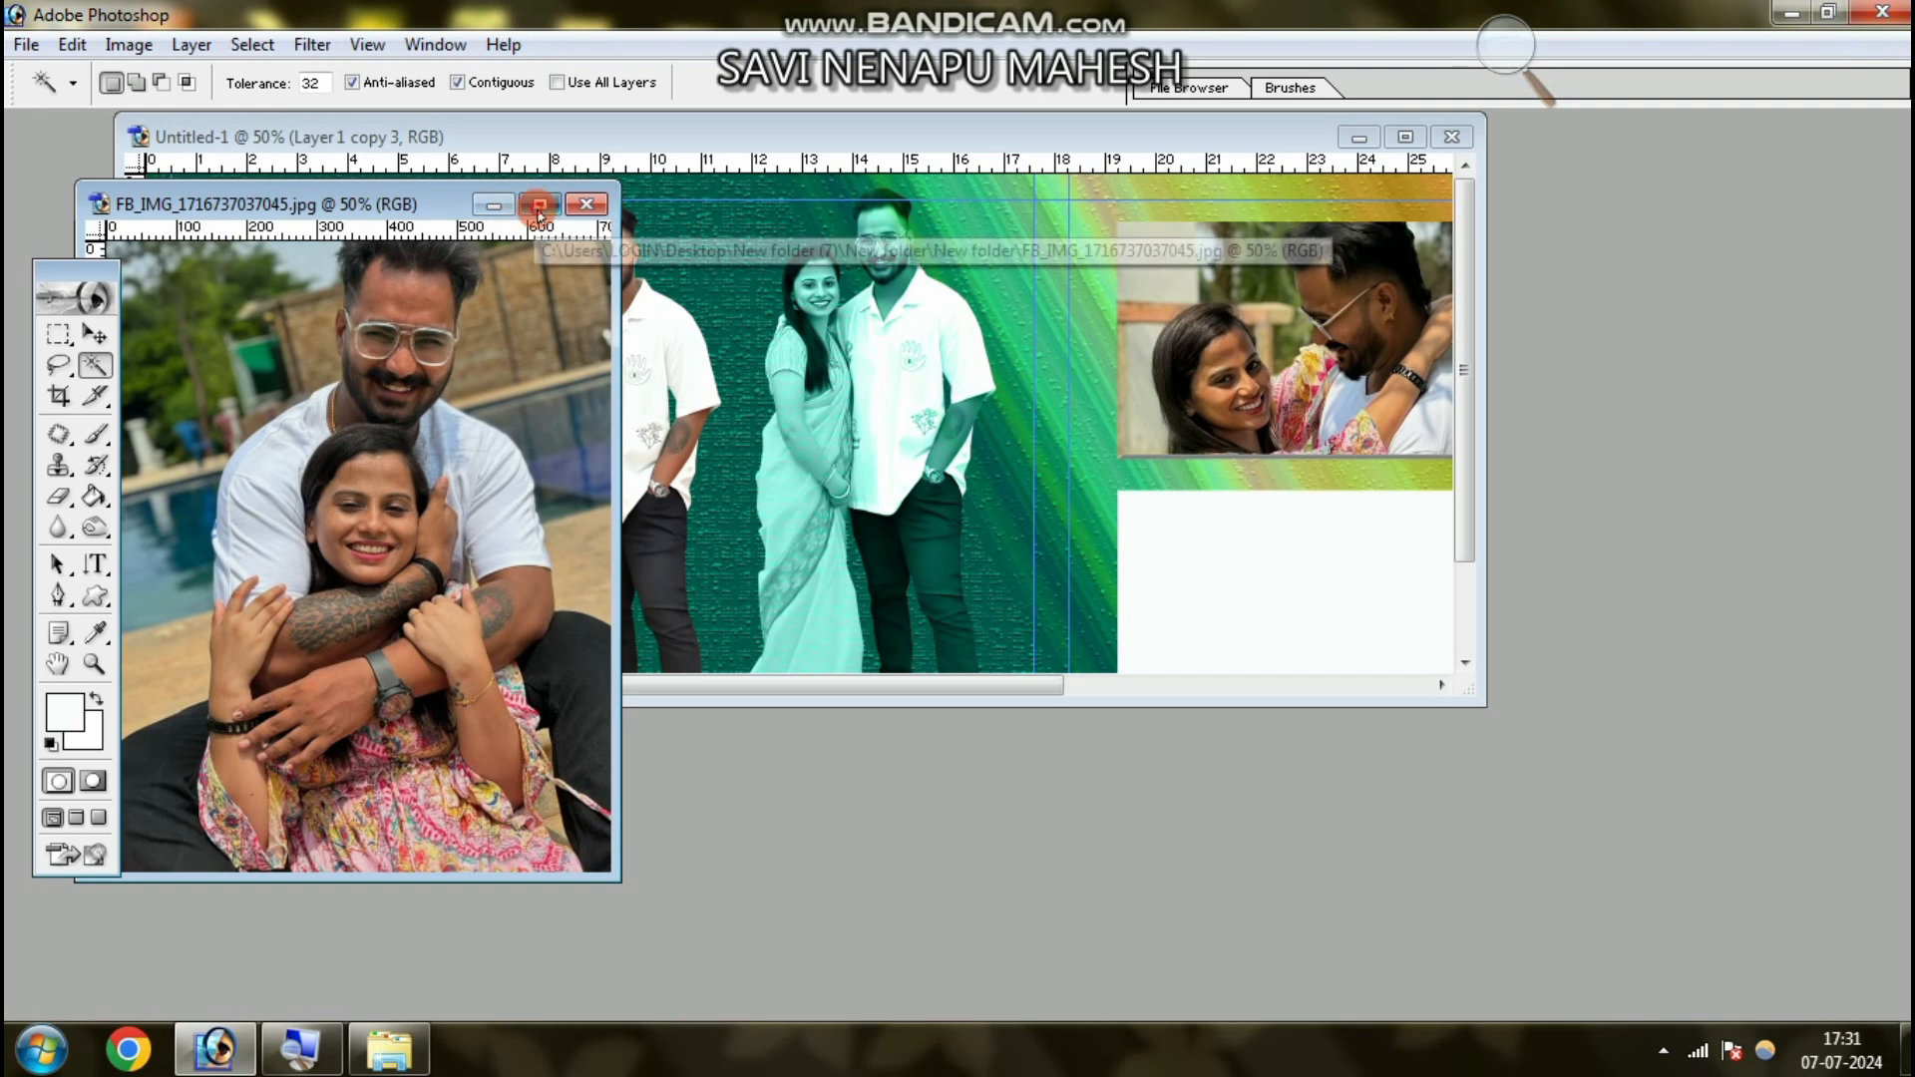
left_click(538, 205)
- Copy the whole photo into the album's lower-left frame, scale it to about 78% and position the couple inside
key("ctrl+a")
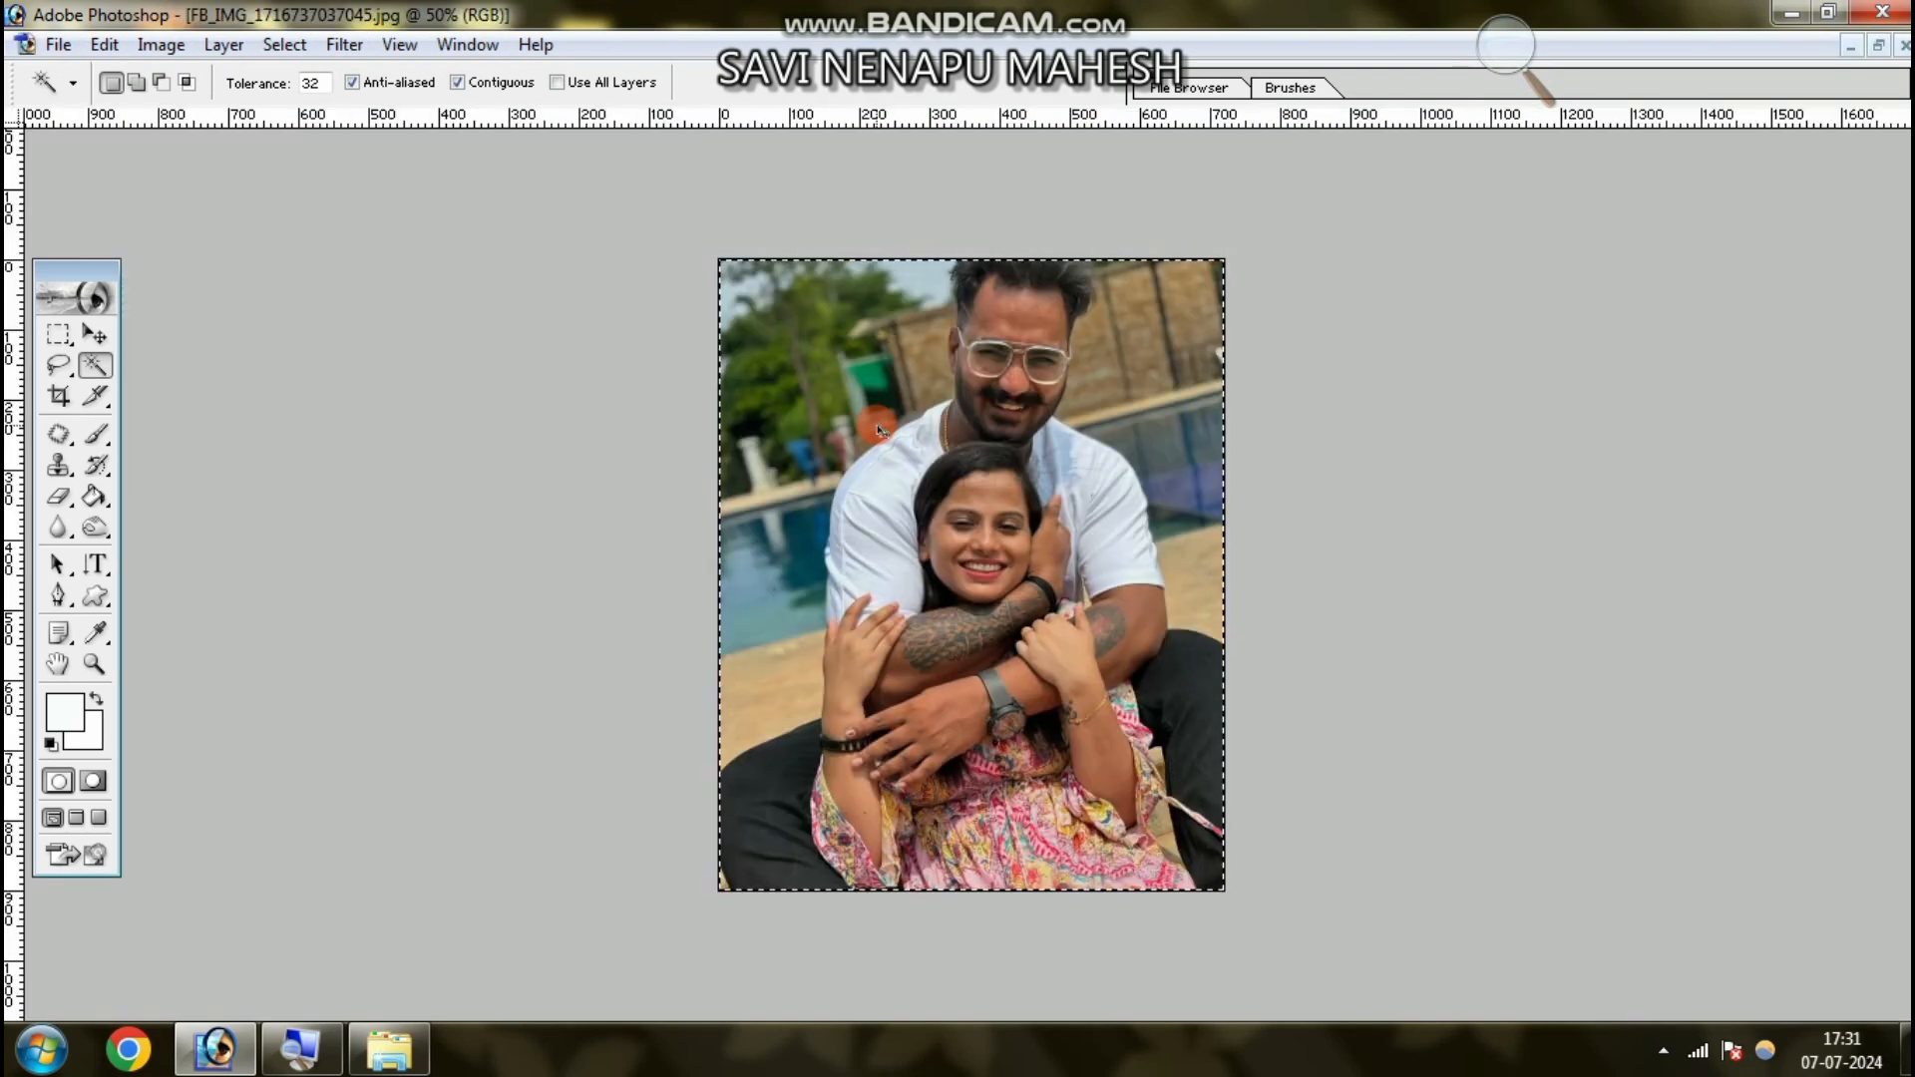
key("ctrl+Tab")
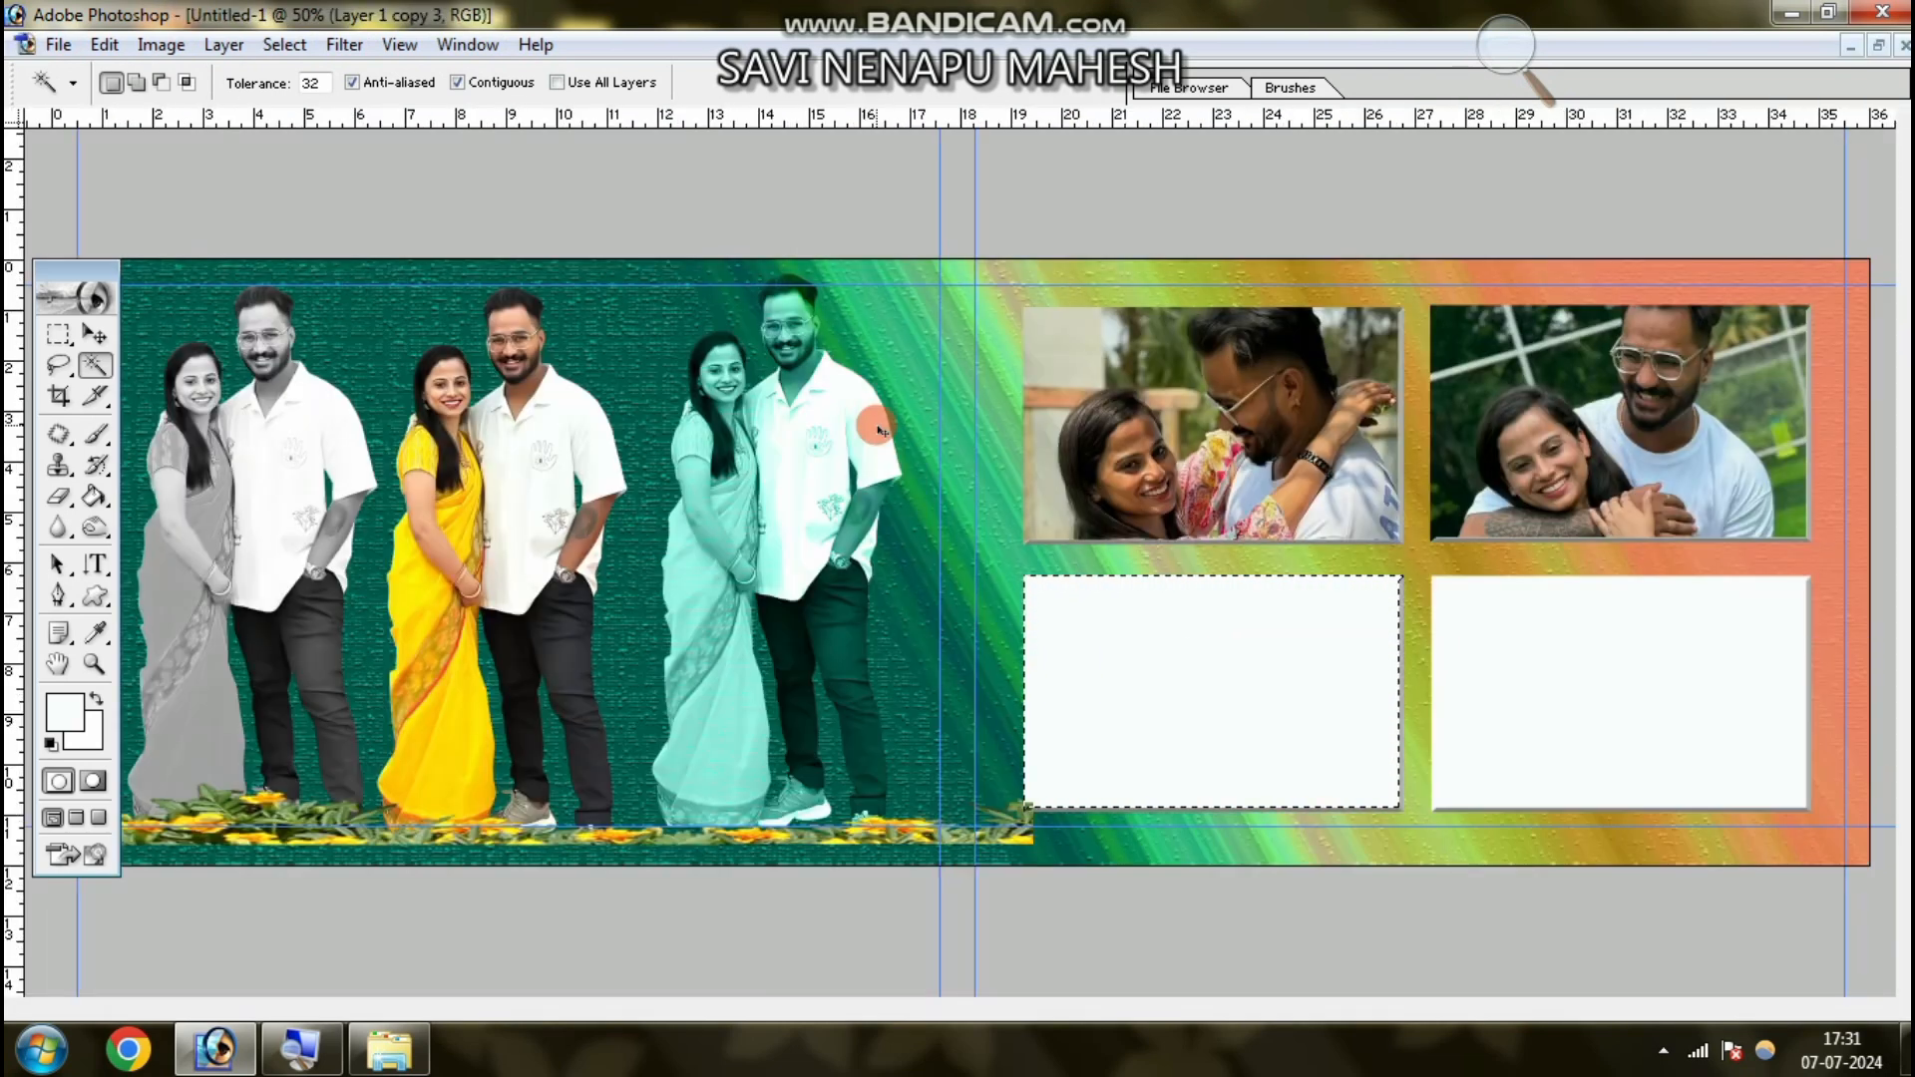
key("ctrl+shift+v")
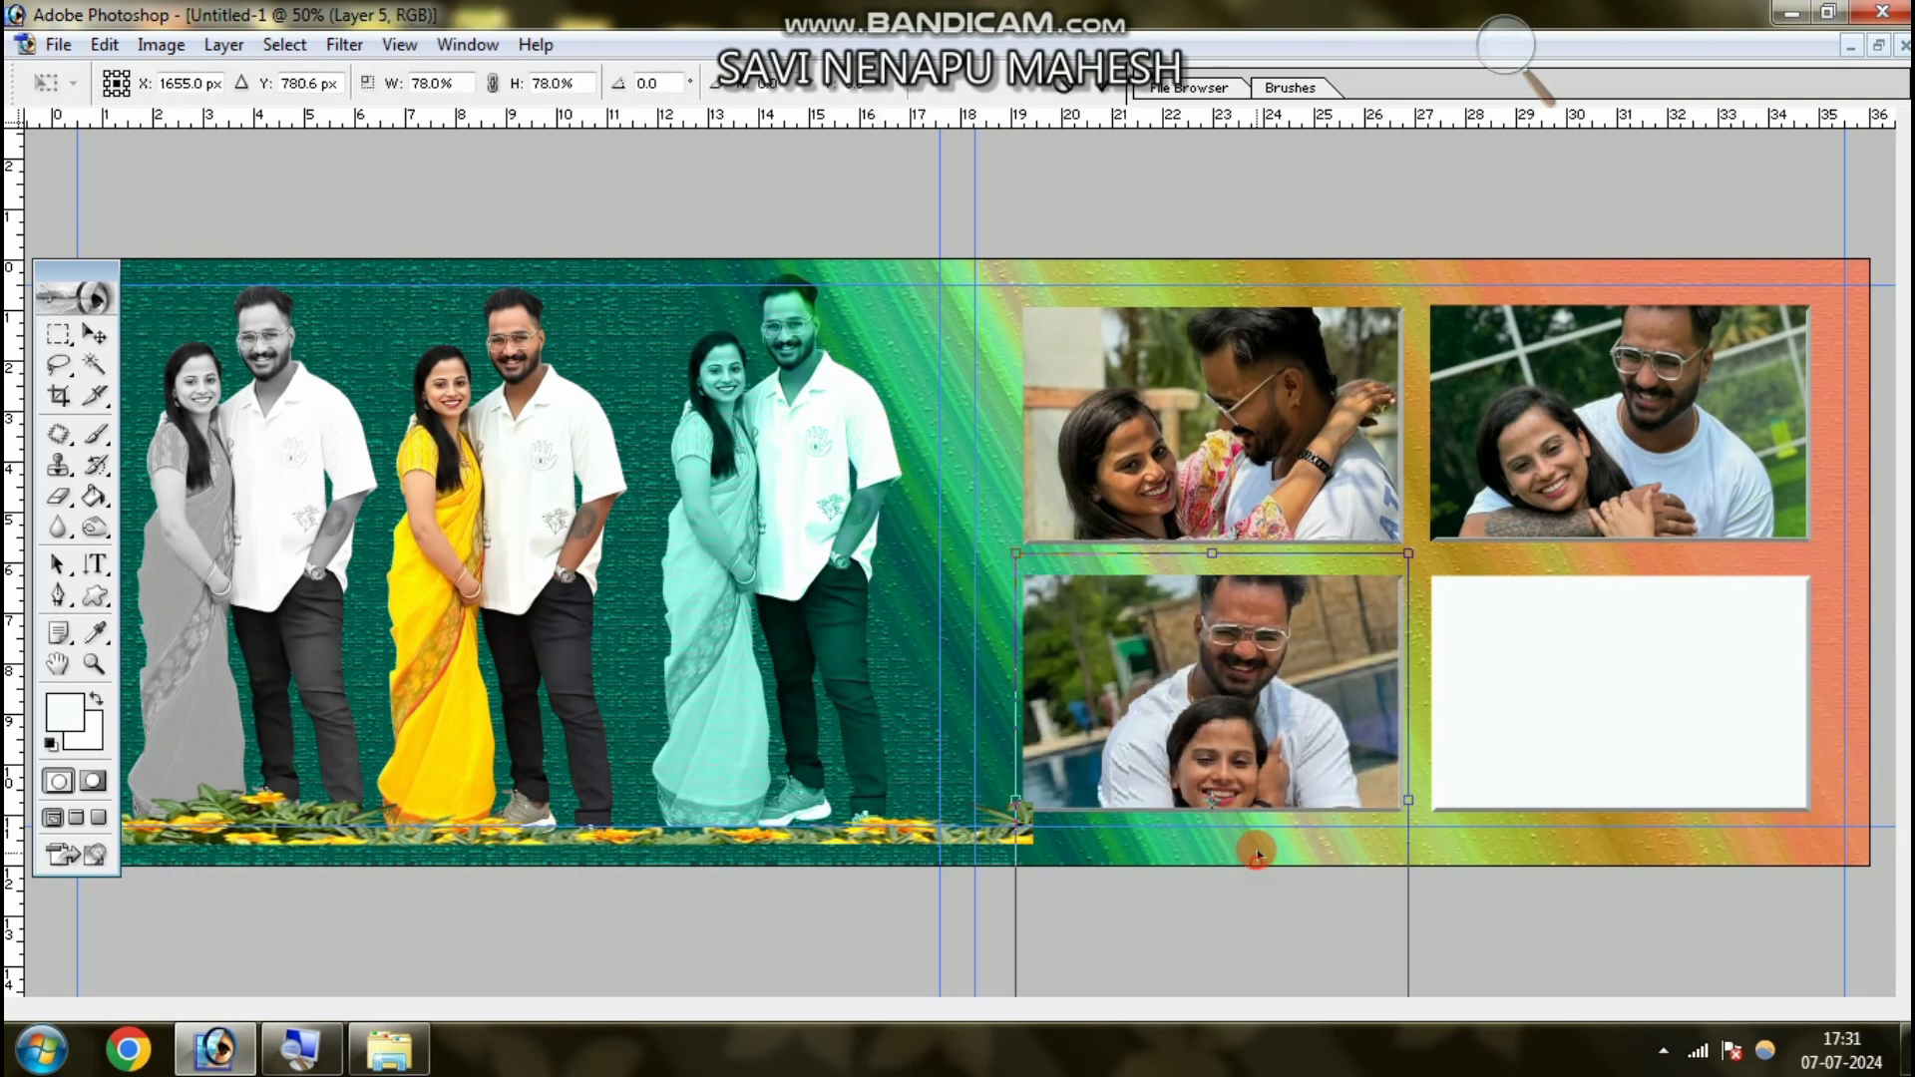
mouse_move(1258, 855)
left_mouse_down()
mouse_move(1263, 965)
mouse_move(1250, 857)
left_mouse_up()
key("Return")
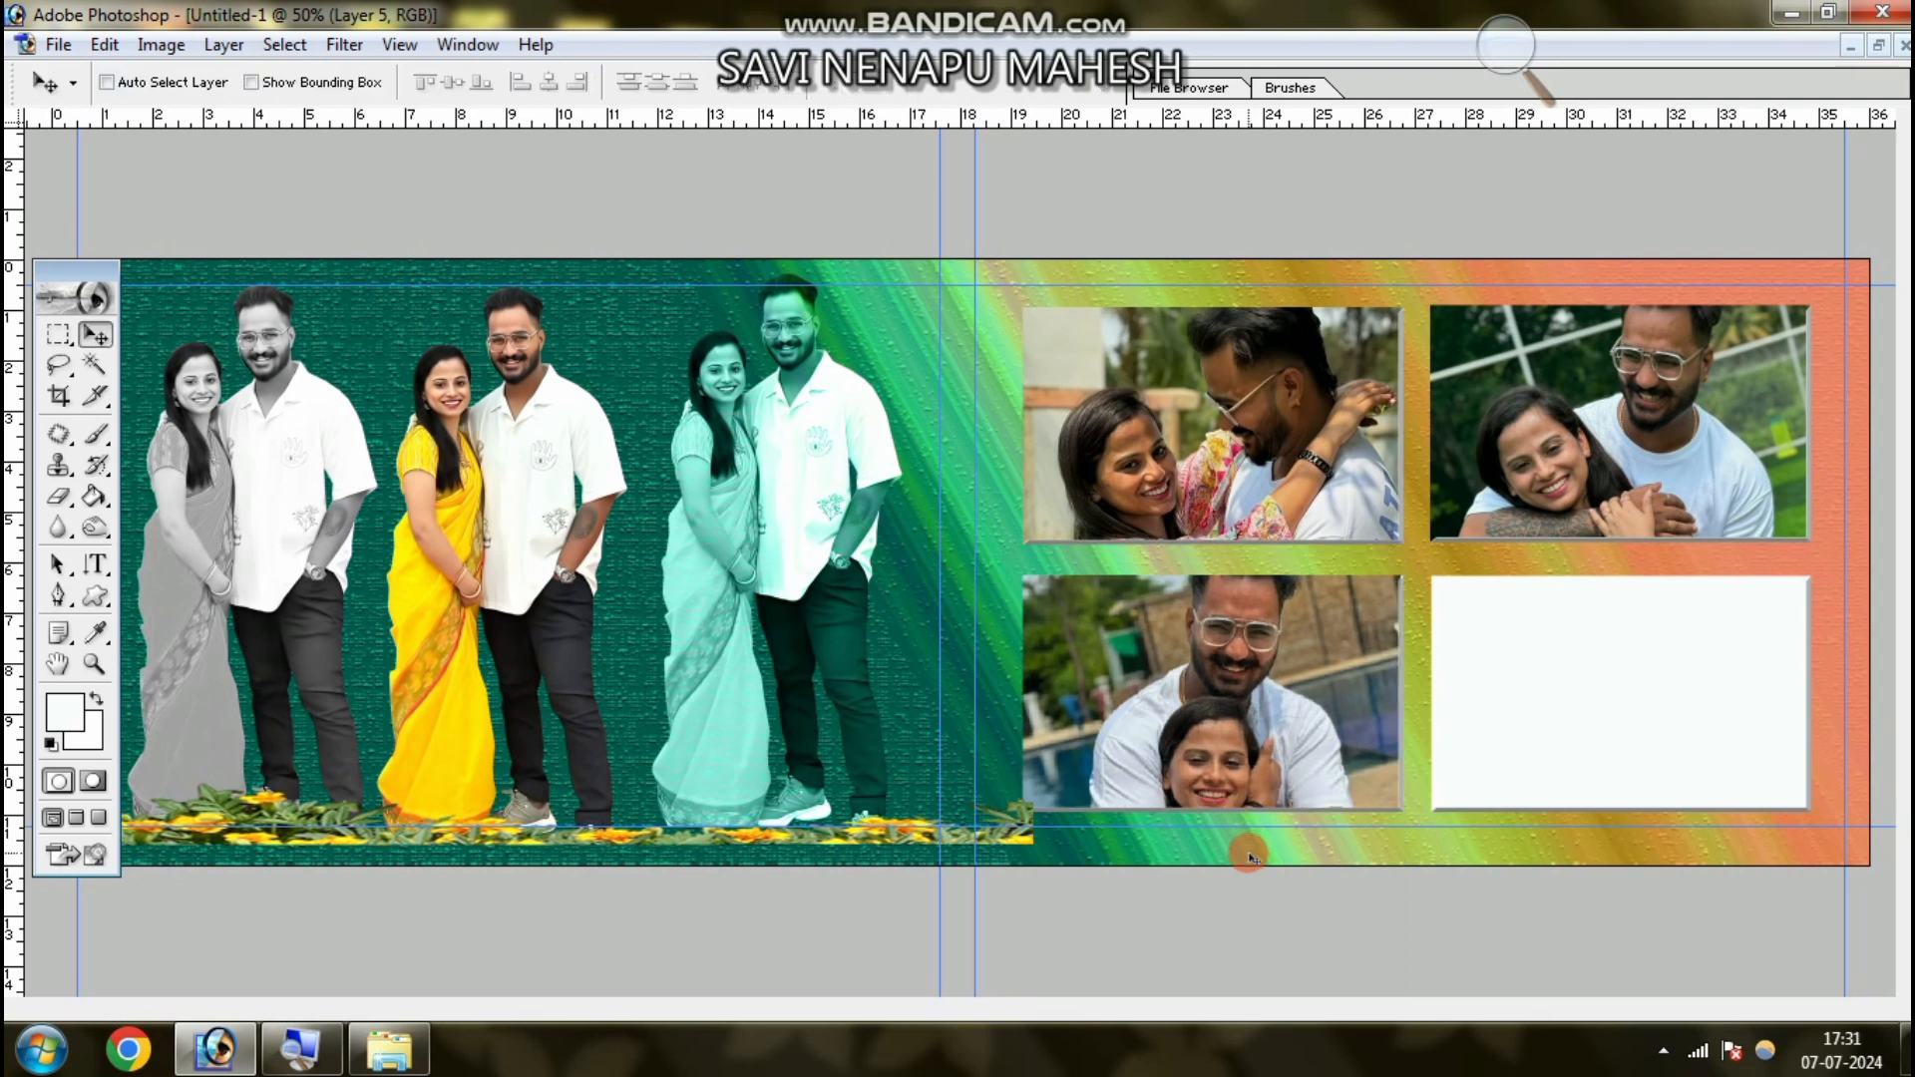
- Reactivate the white frames' layer and select the lower-right frame's area with the Magic Wand
right_click(1575, 688)
left_click(1615, 703)
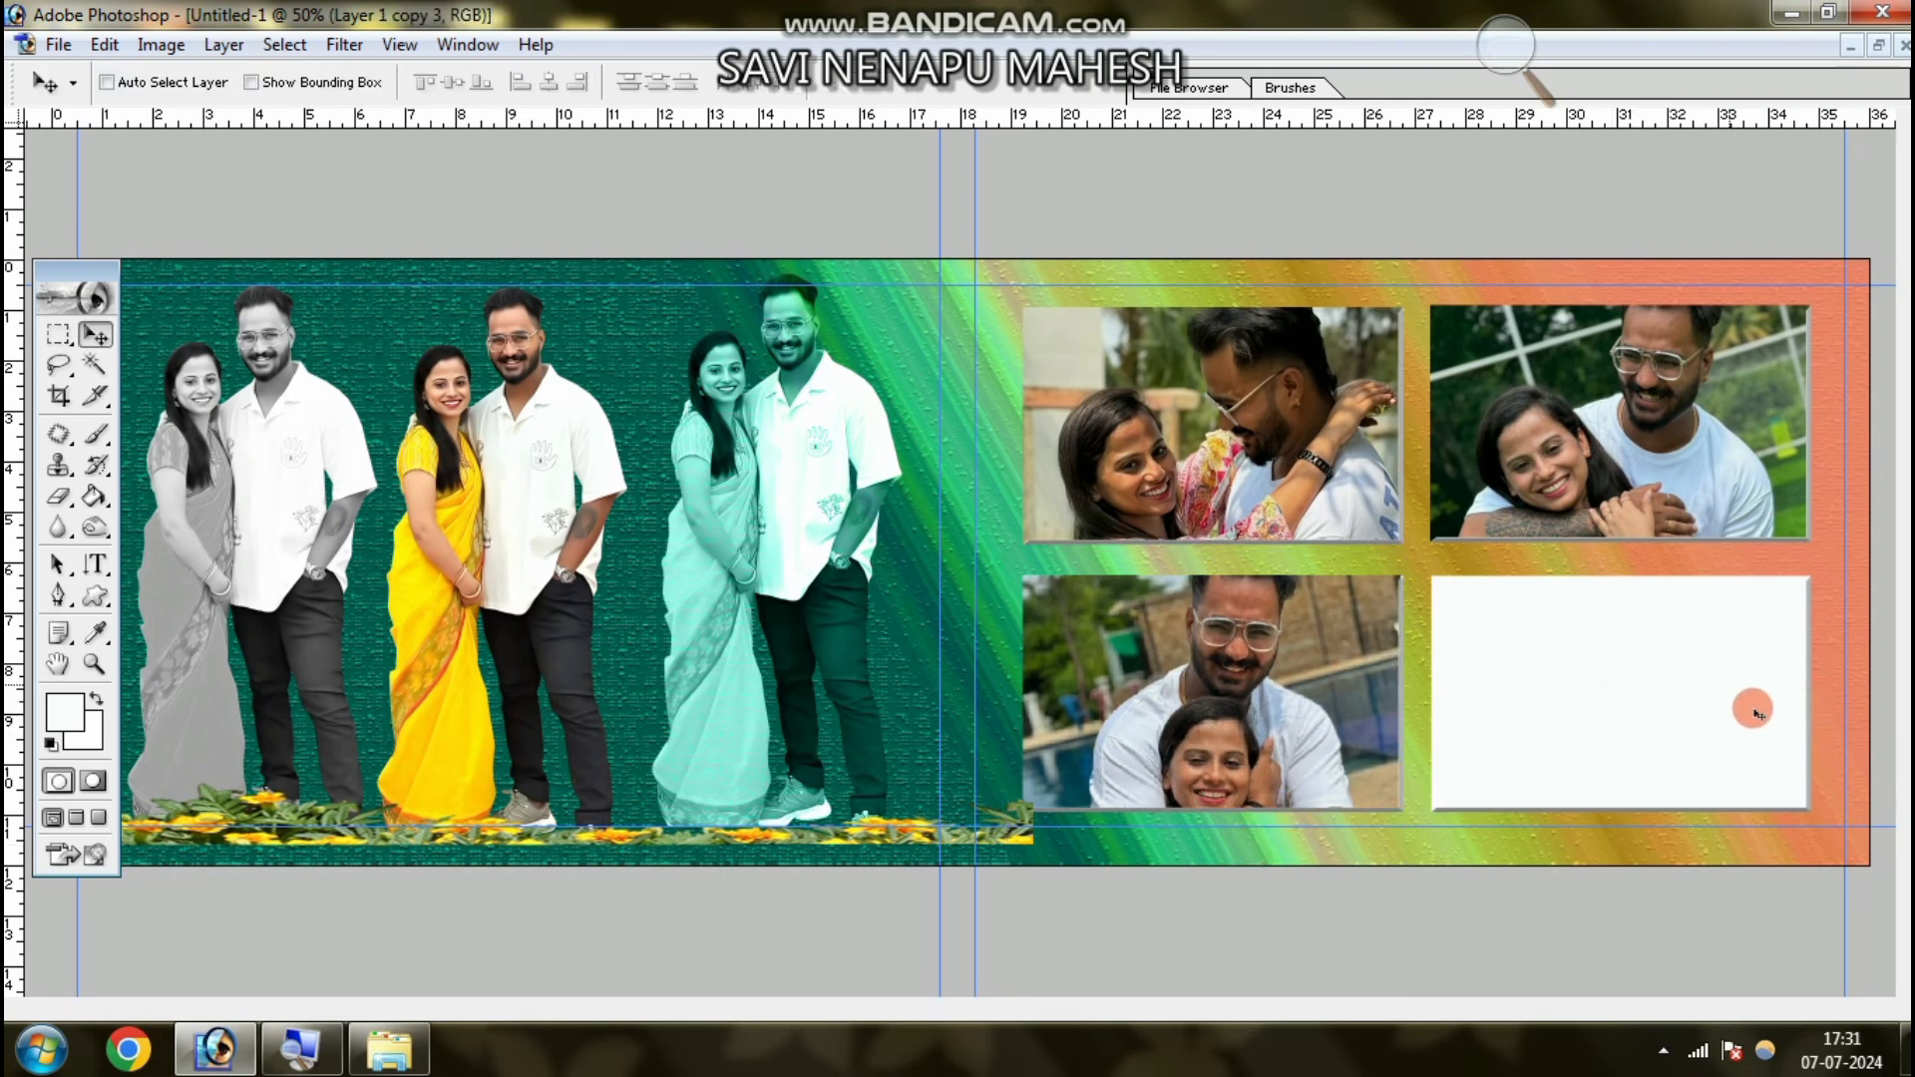
left_click(93, 377)
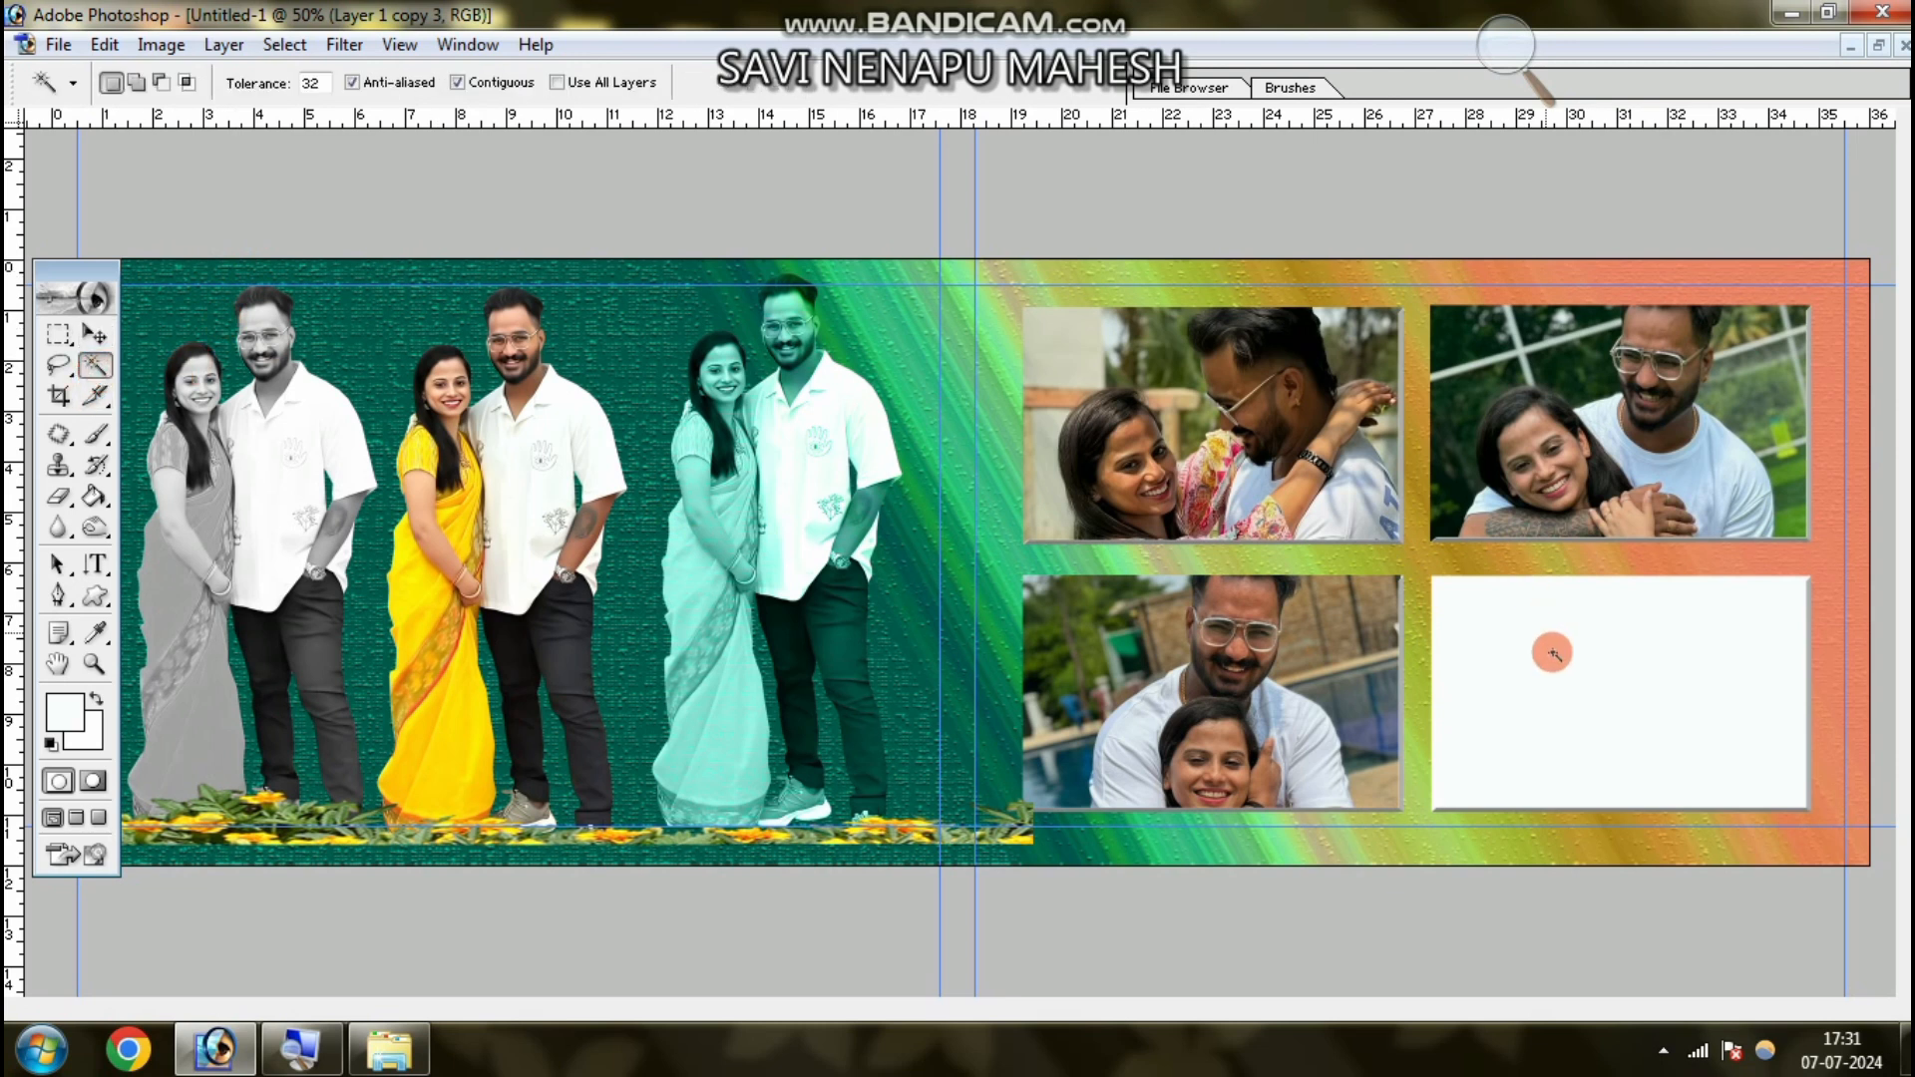
- Open d.jpg from the photo folder and maximize its document
left_click(1792, 12)
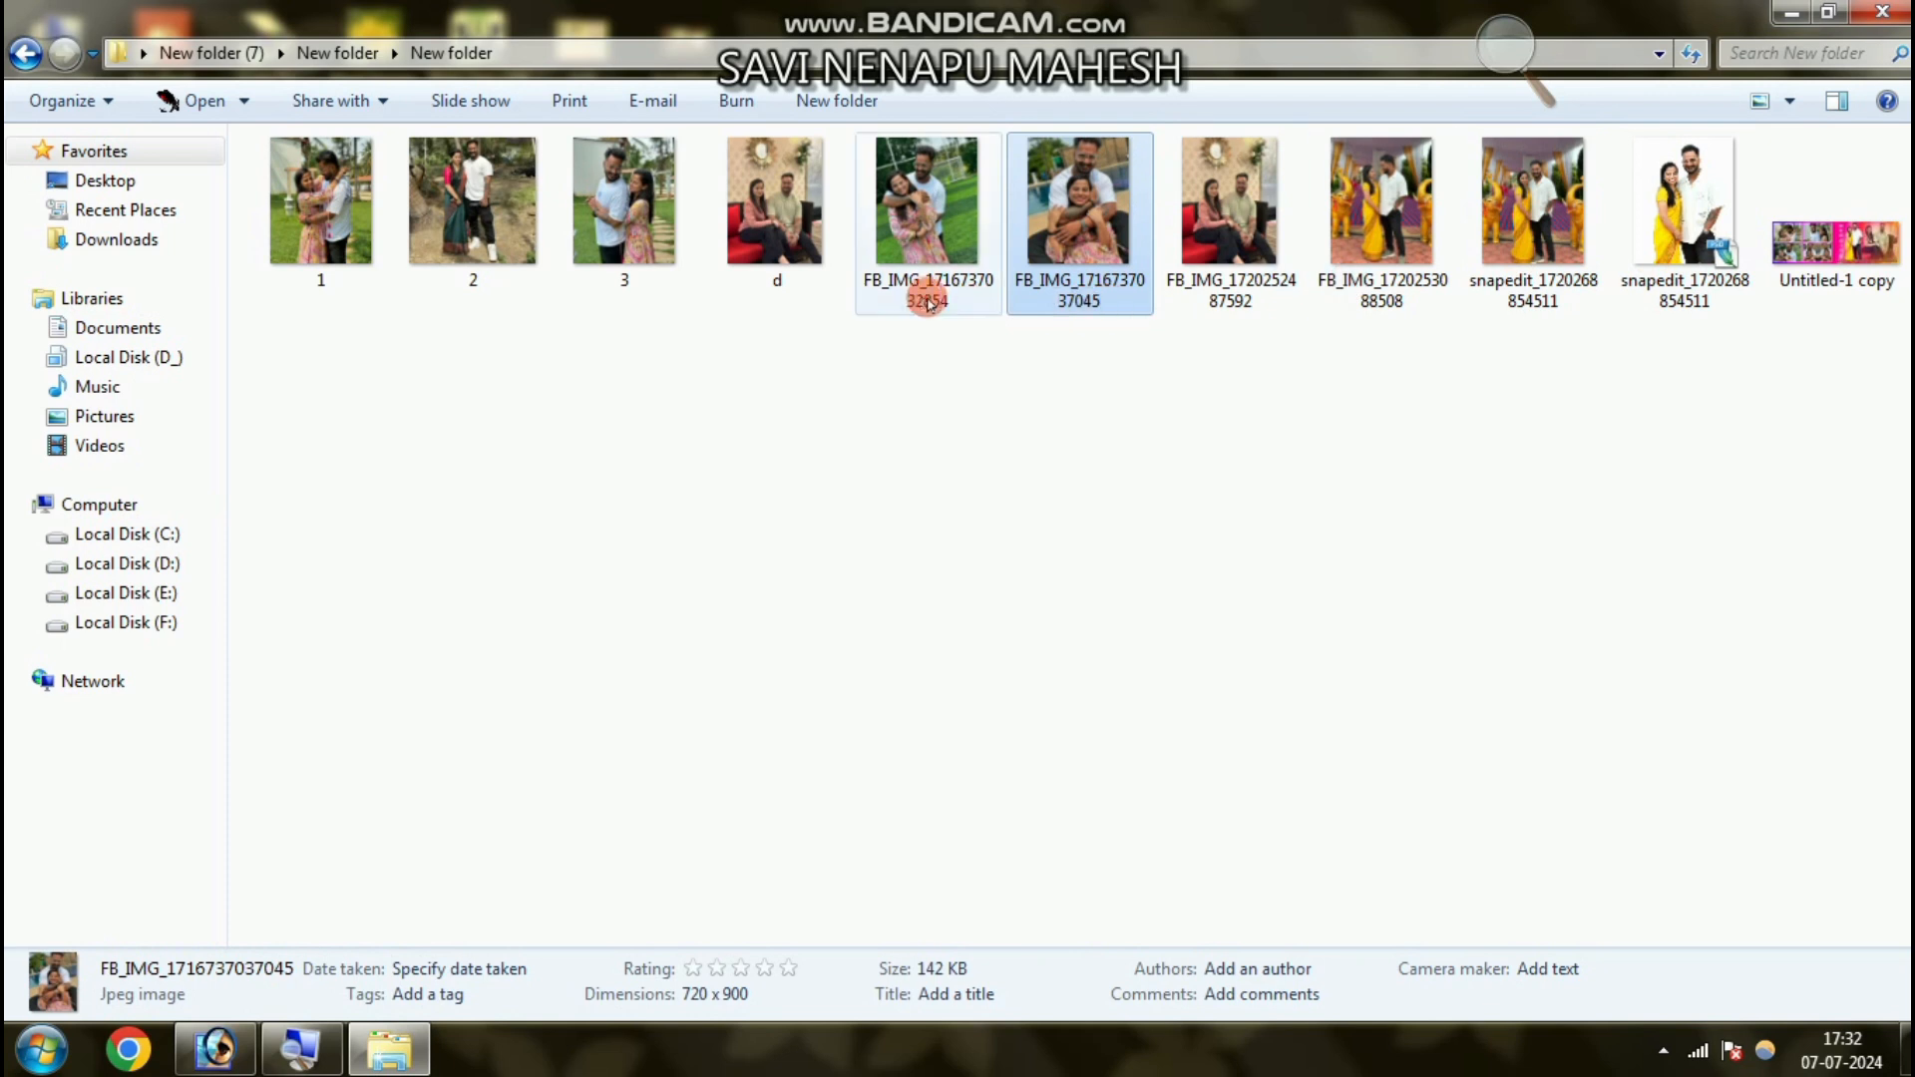
left_click(1235, 224)
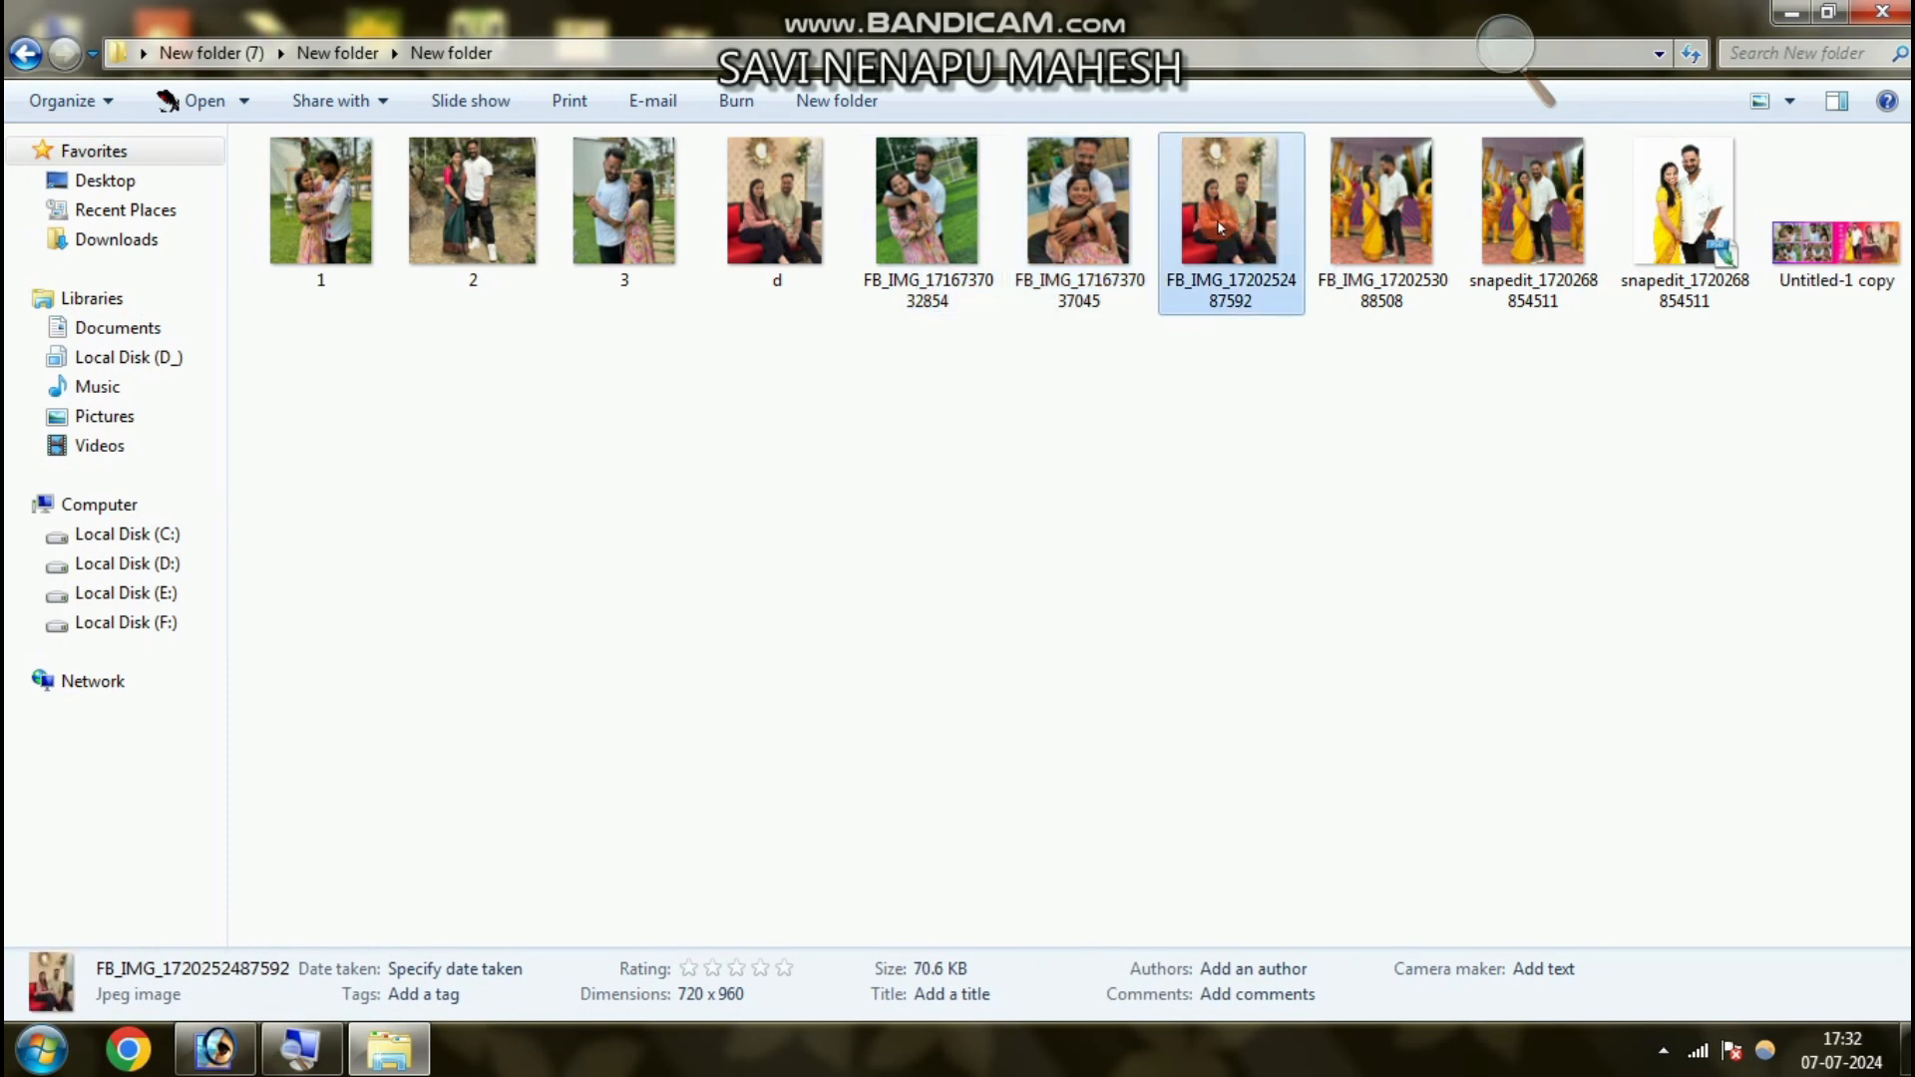
mouse_move(1220, 228)
left_mouse_down()
mouse_move(1167, 675)
mouse_move(506, 914)
mouse_move(1240, 245)
left_mouse_up()
left_click_drag(796, 253, 921, 575)
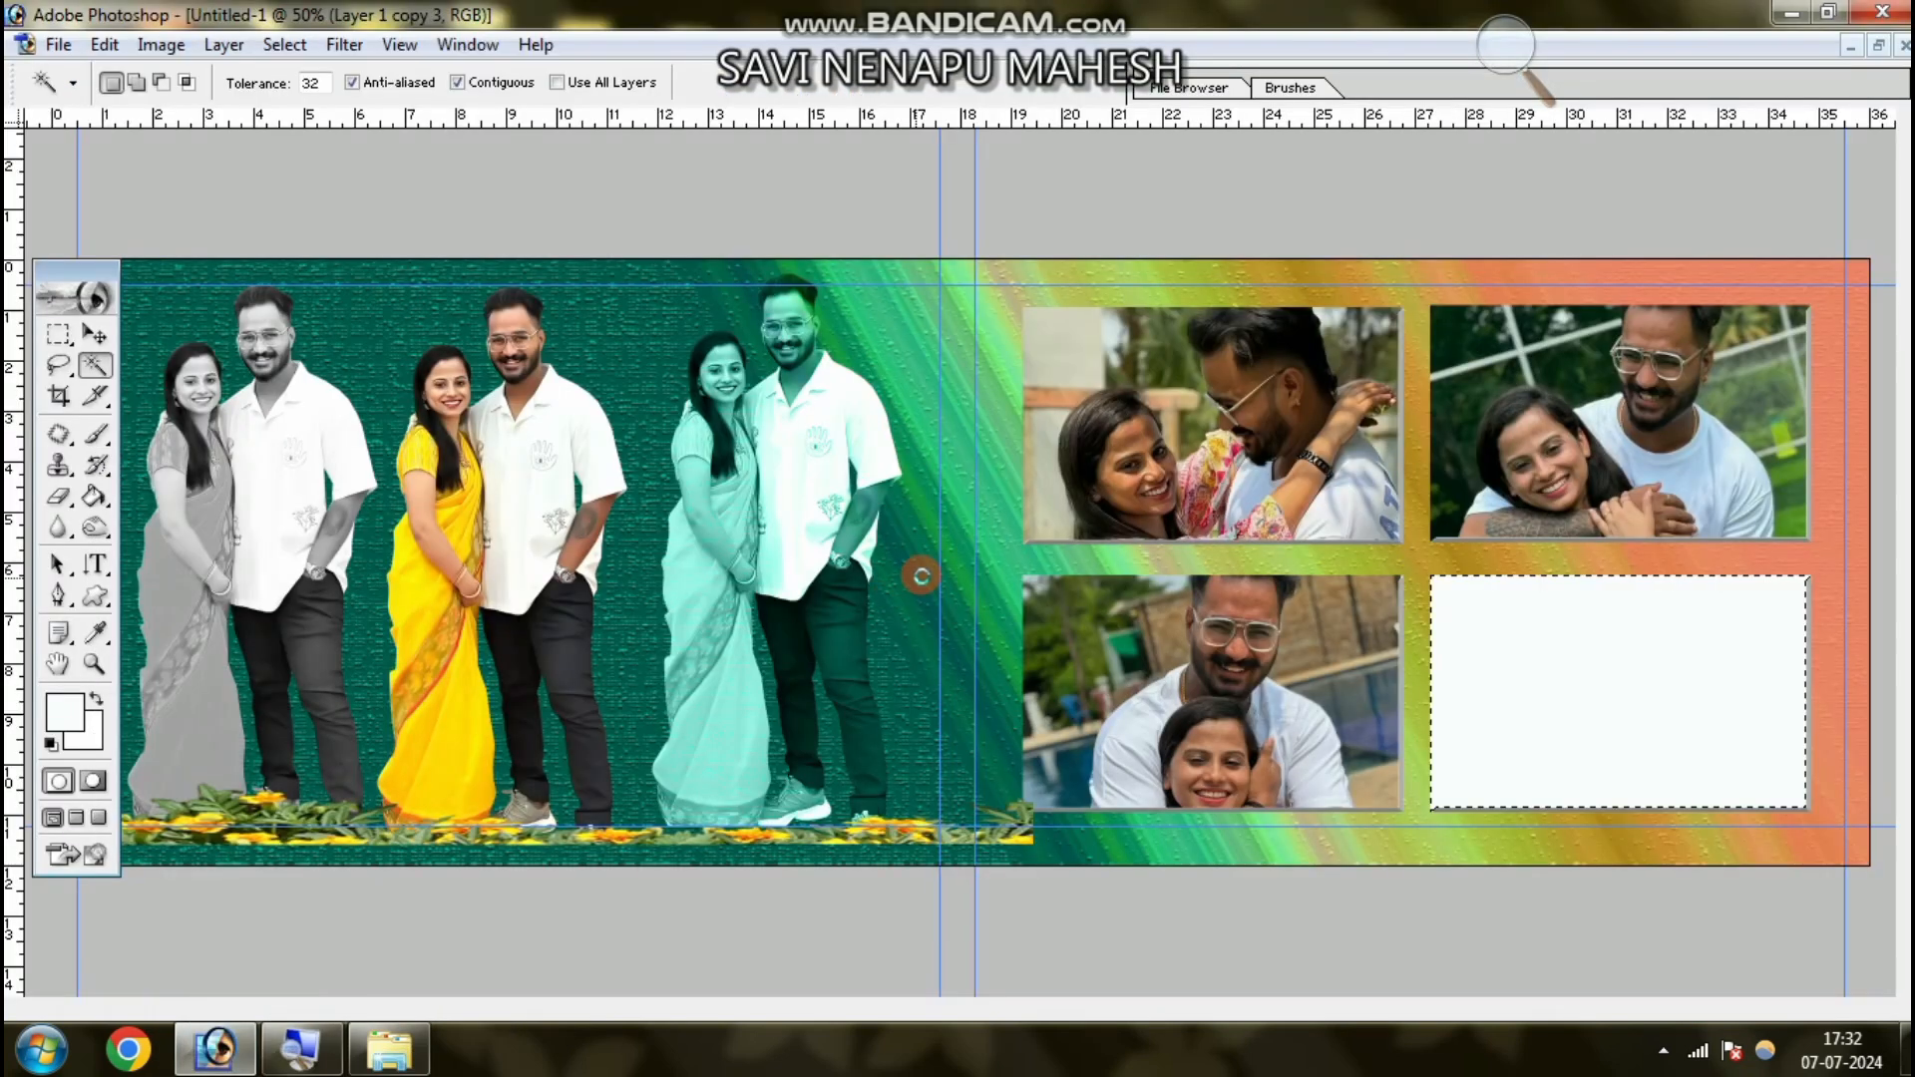
left_click(550, 217)
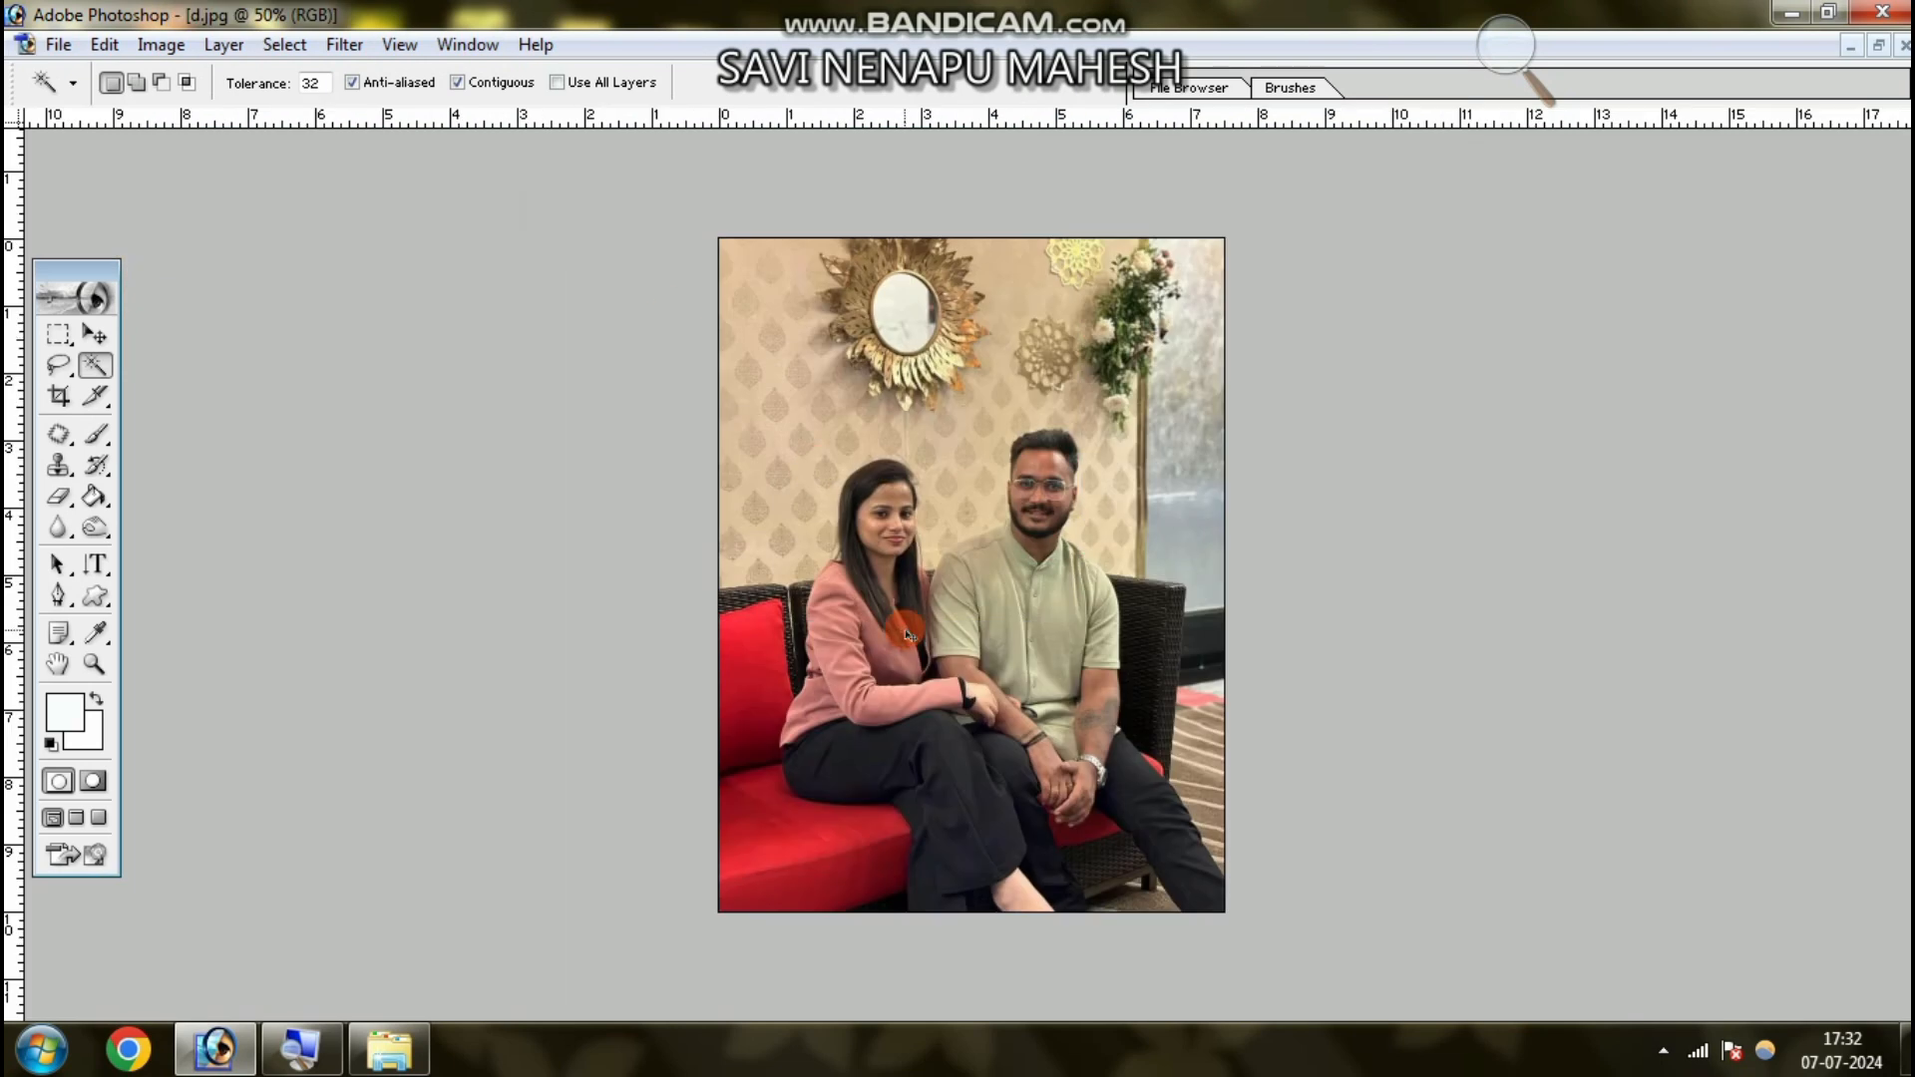
- Brighten the sofa photo with an RGB Curves point at input 185, output 203
key("ctrl+m")
left_click_drag(1755, 439, 1685, 424)
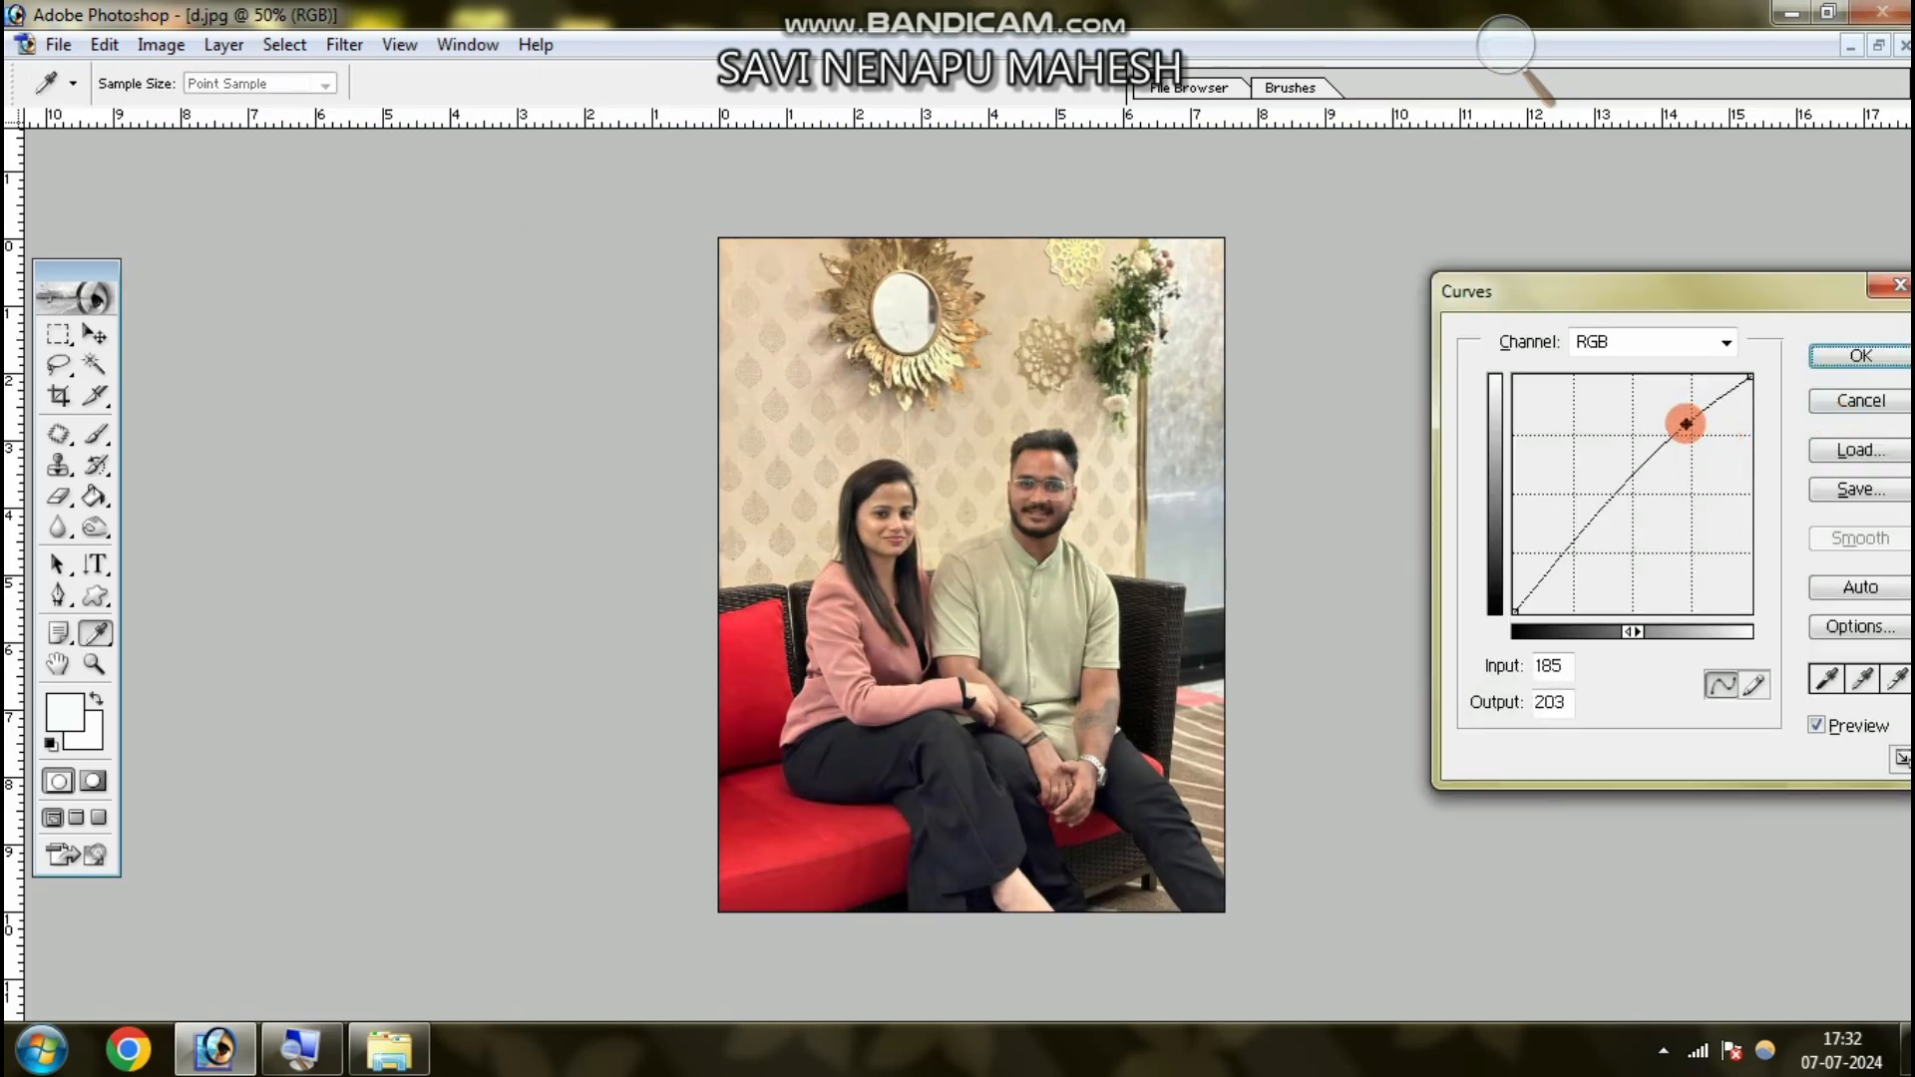
left_click(1844, 351)
key("w")
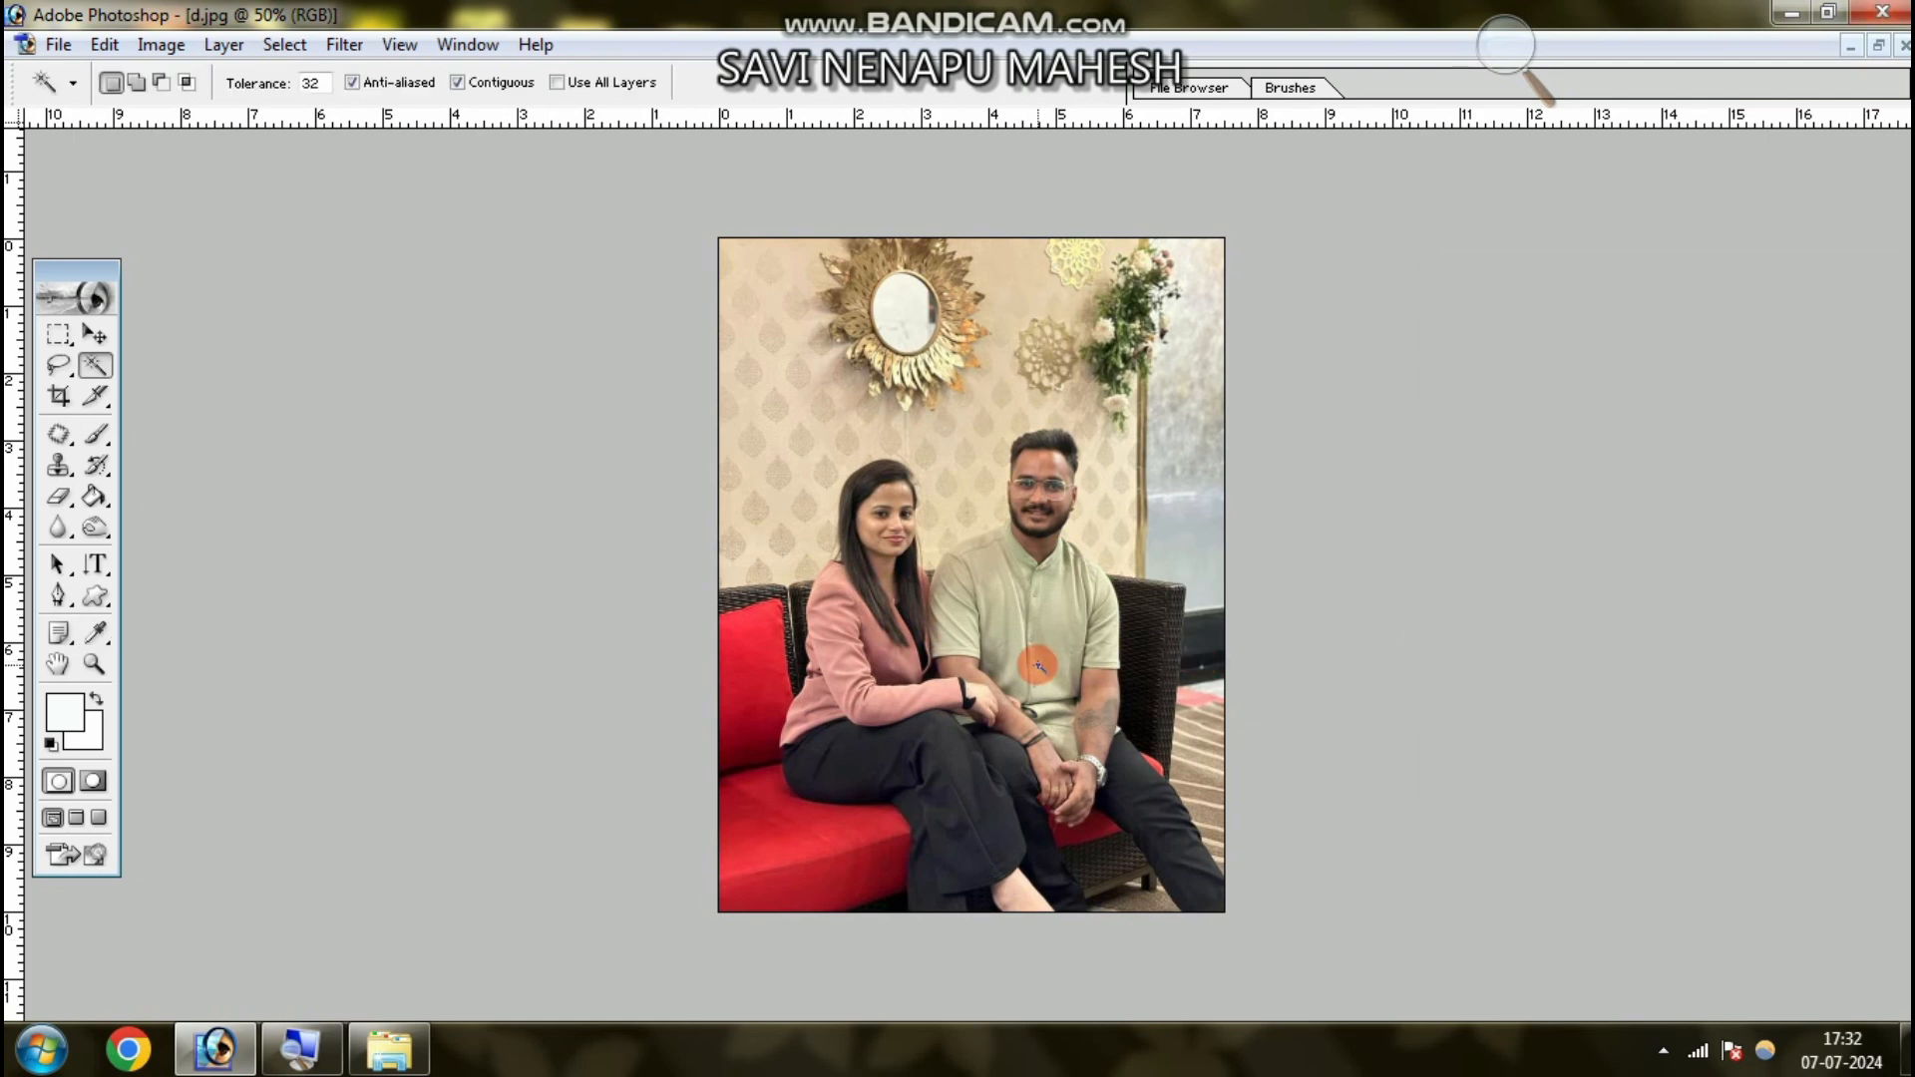
- Copy the whole photo into the album's lower-right frame, closing its file unsaved, and move it down so both faces fit inside
key("ctrl+a")
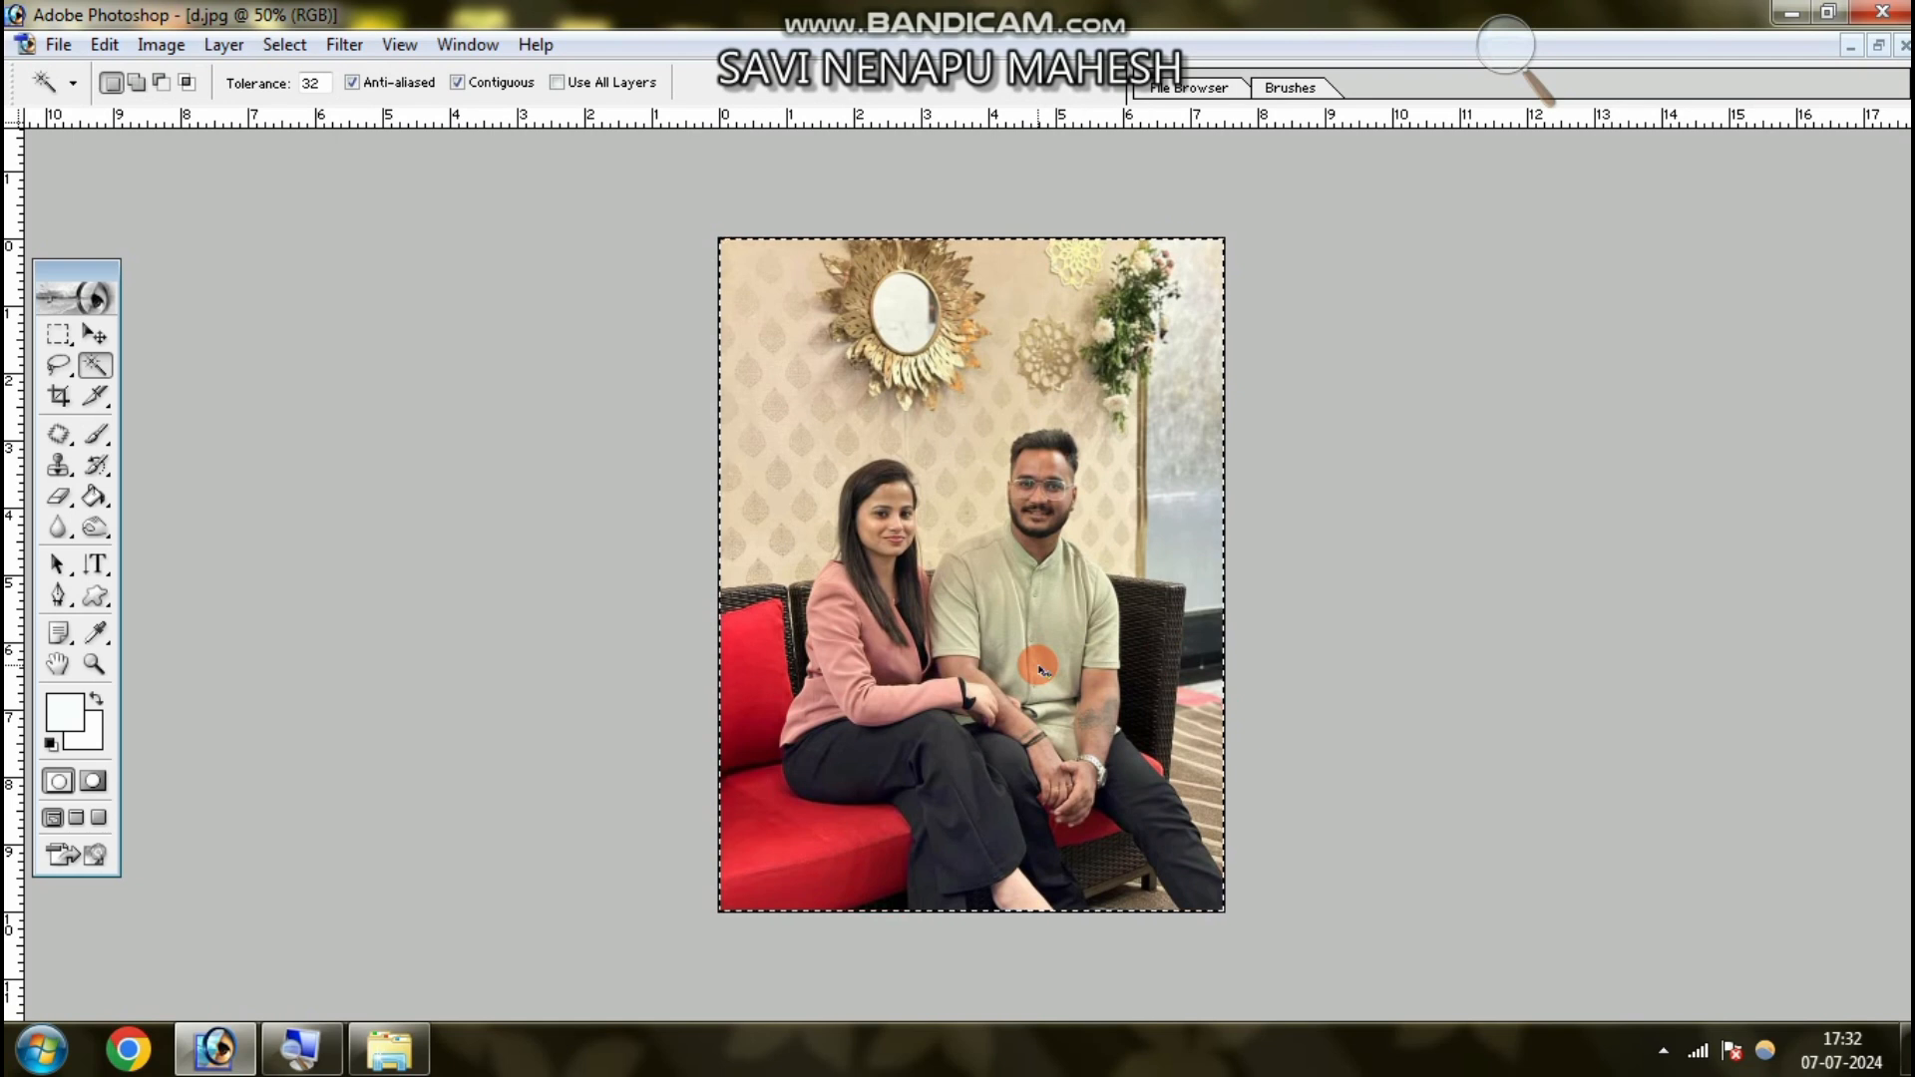
key("ctrl+w")
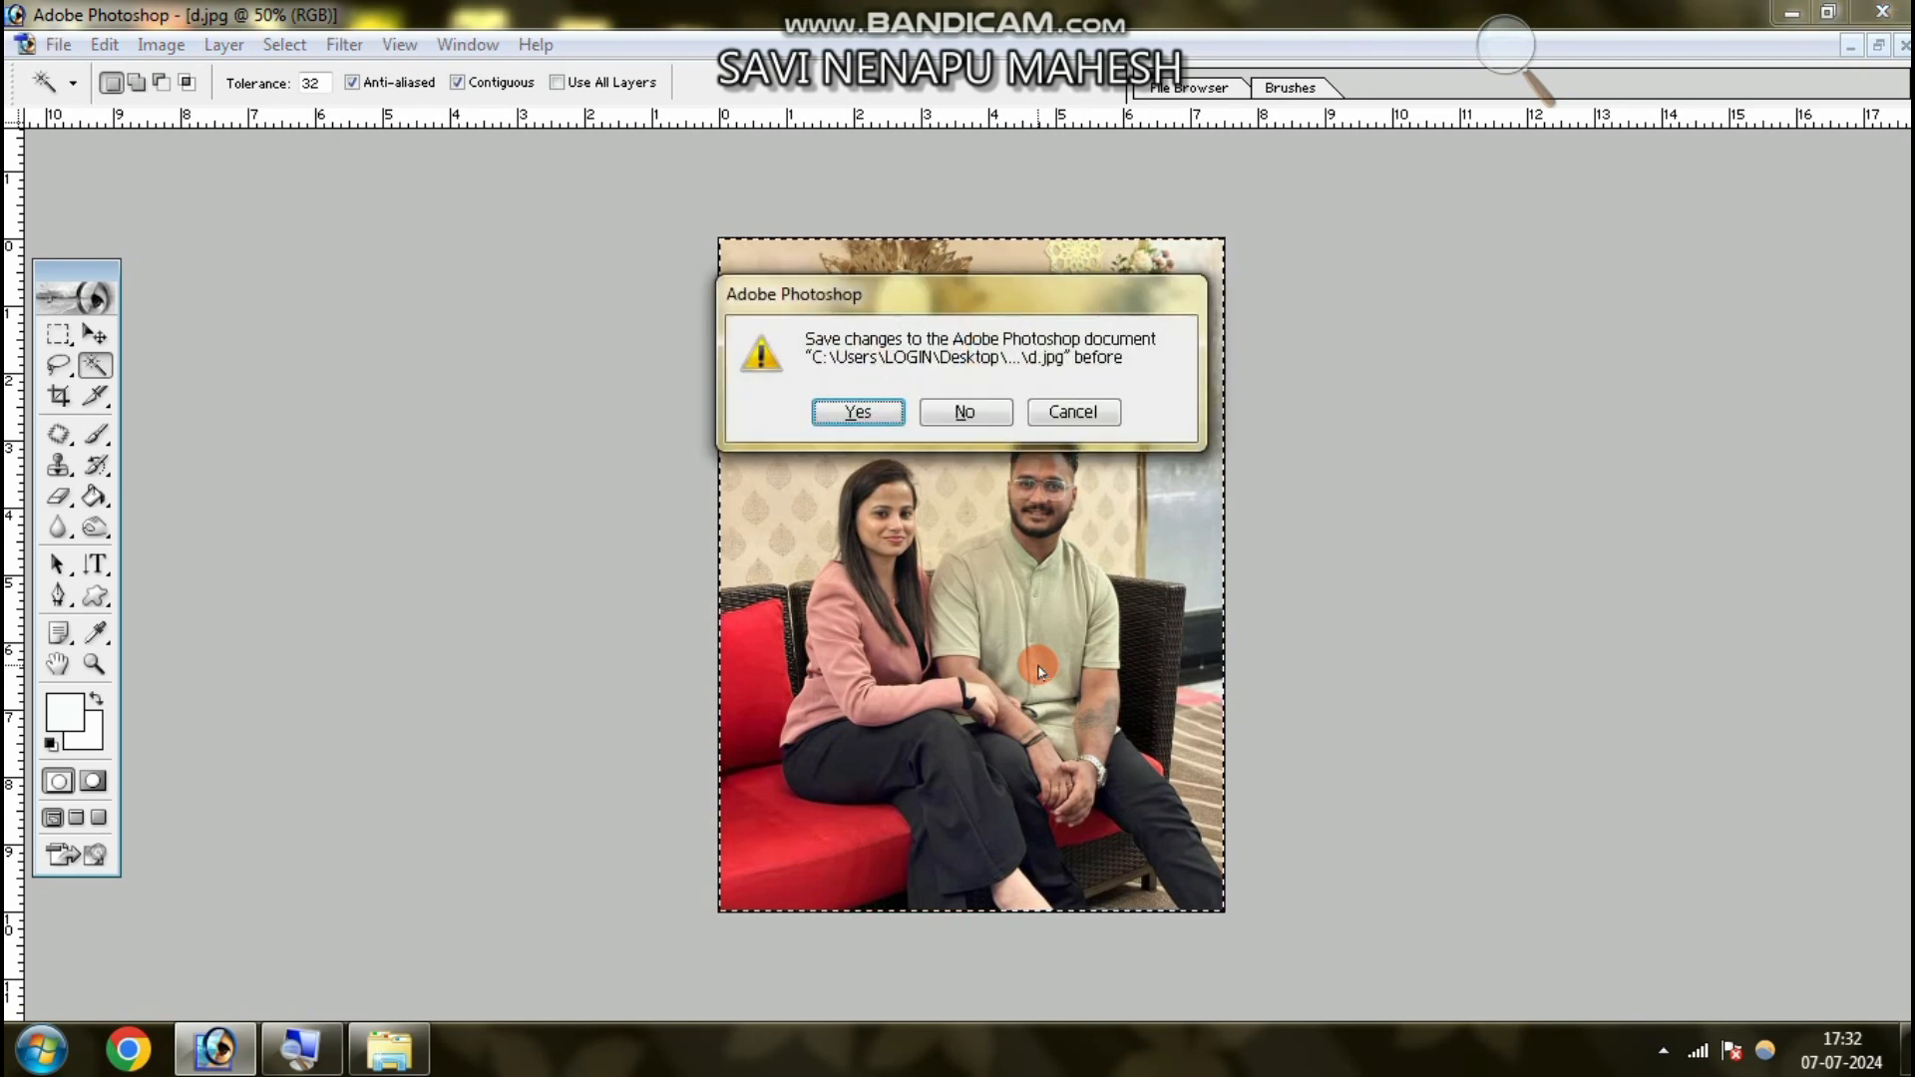
left_click(992, 411)
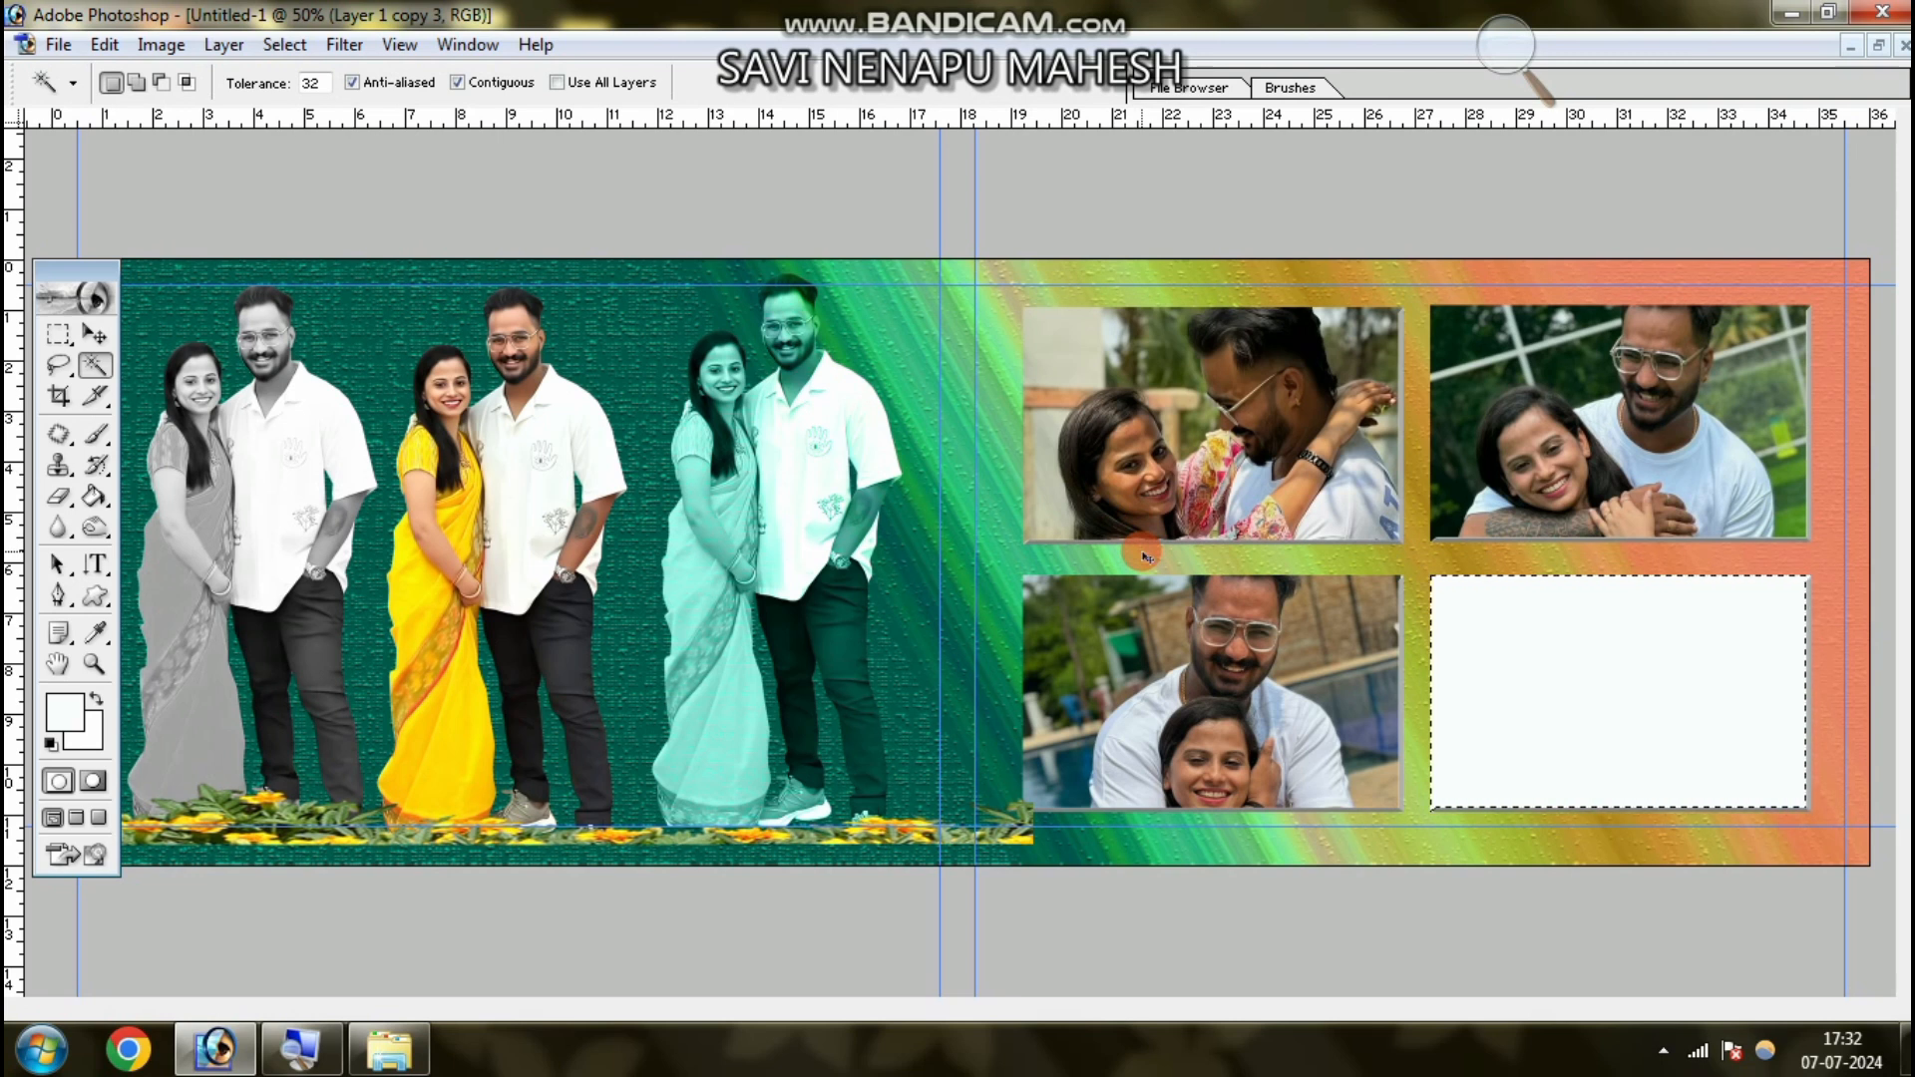
key("ctrl+shift+v")
left_click(97, 339)
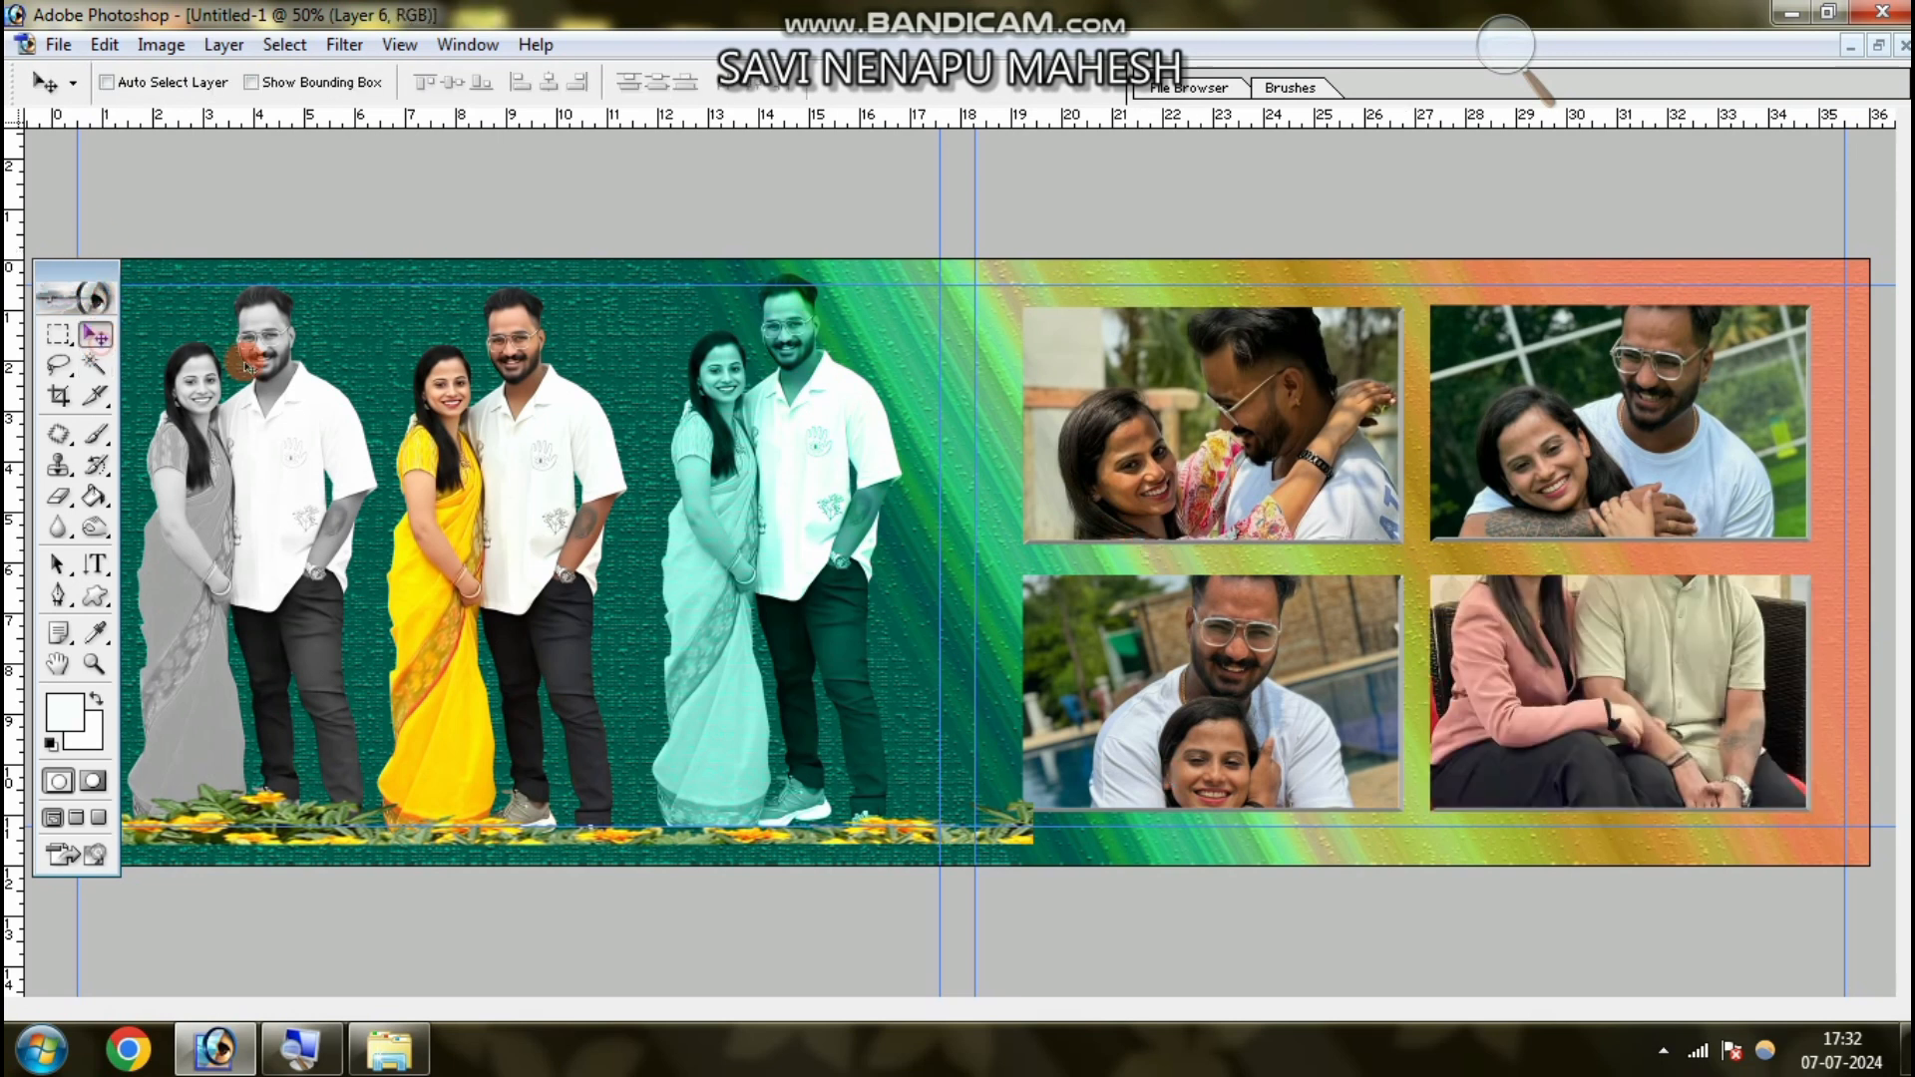
left_click_drag(1615, 688, 1611, 810)
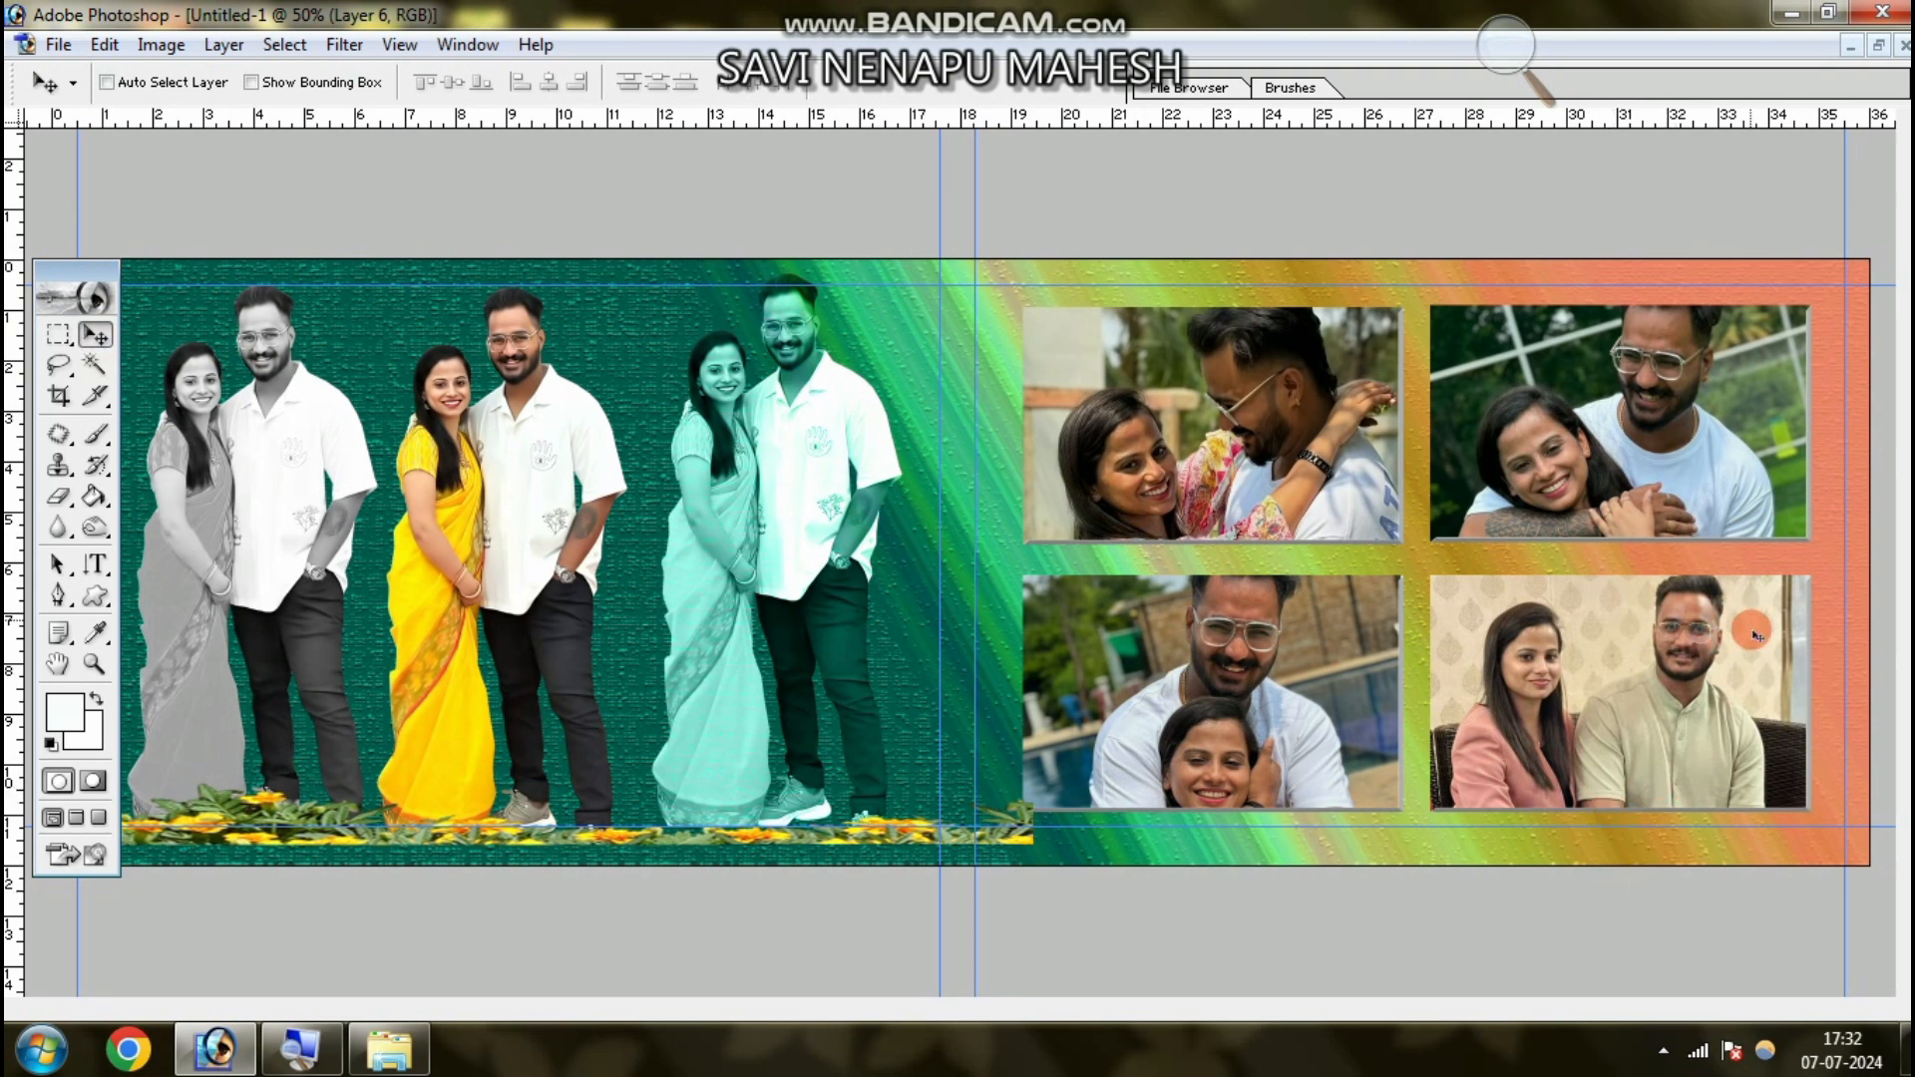
left_click(96, 668)
left_click(140, 81)
left_click(1274, 564)
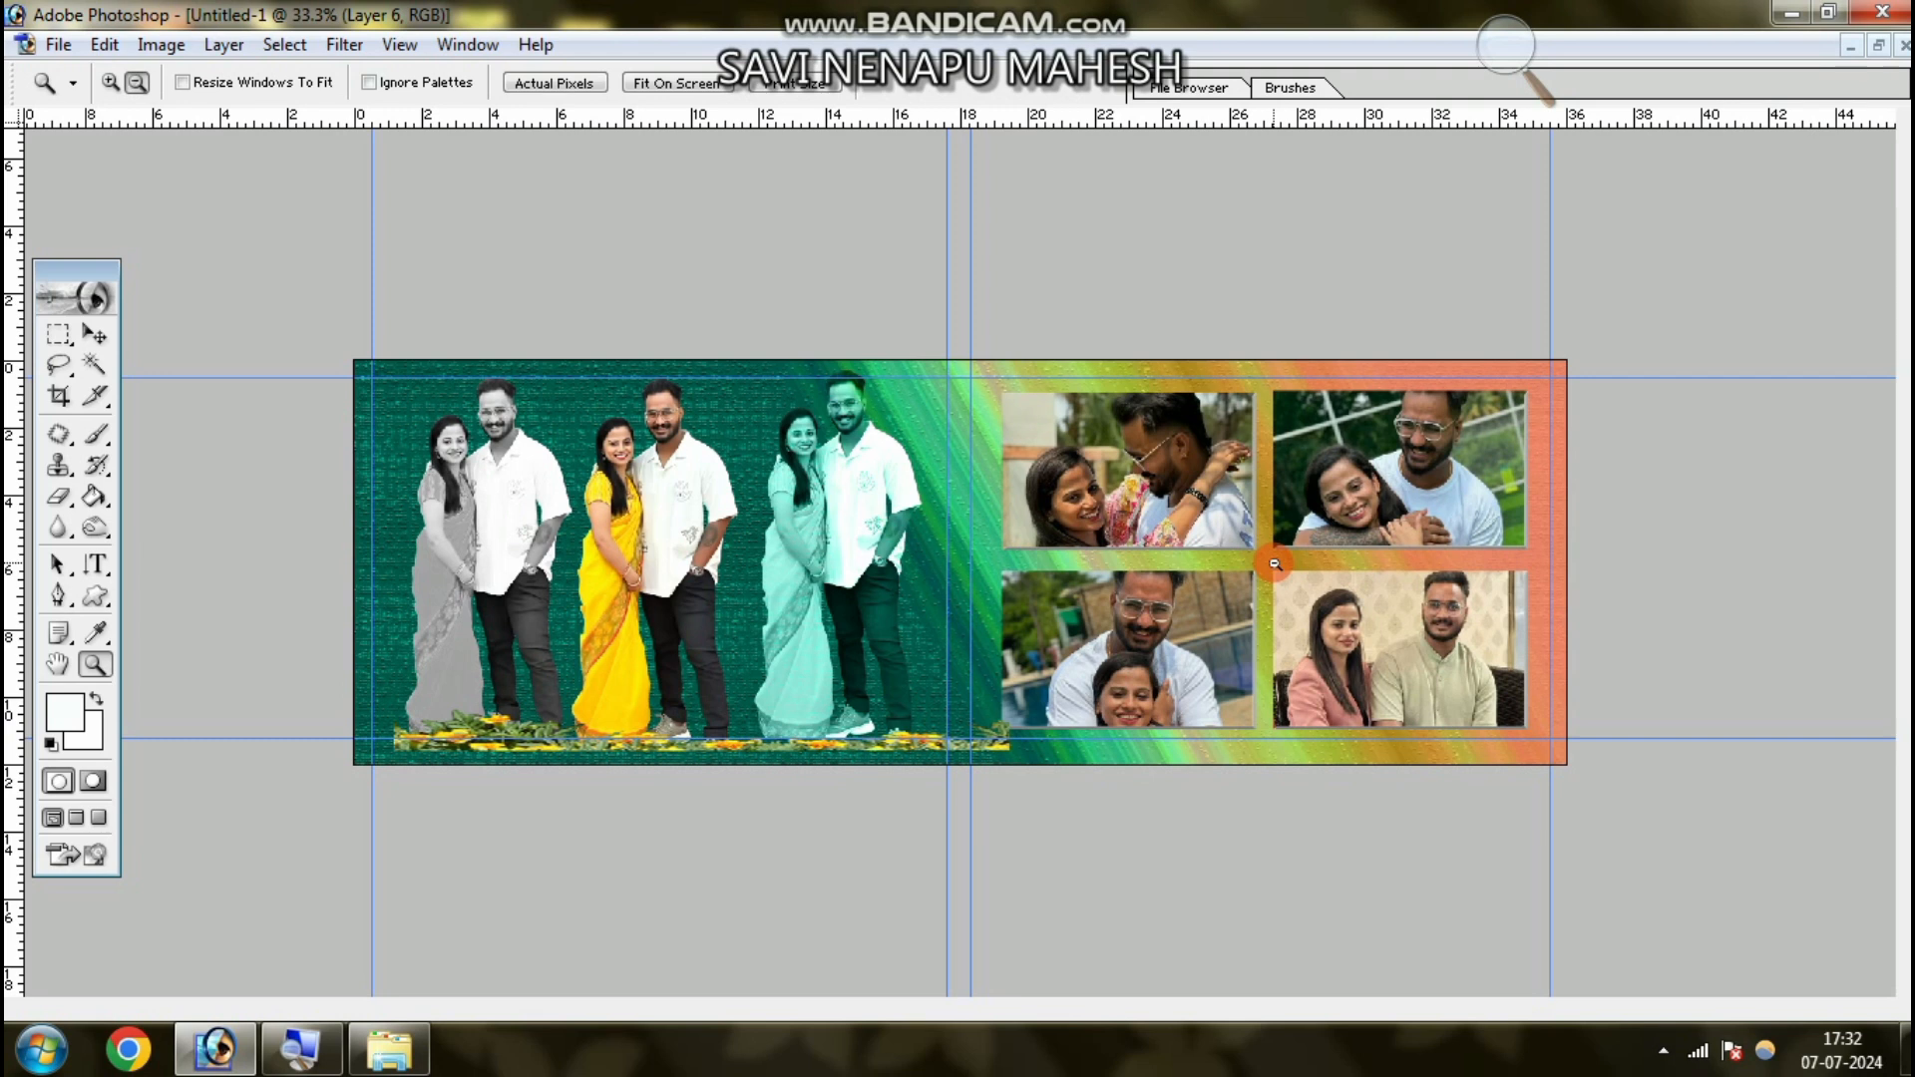
left_click(111, 84)
left_click(836, 514)
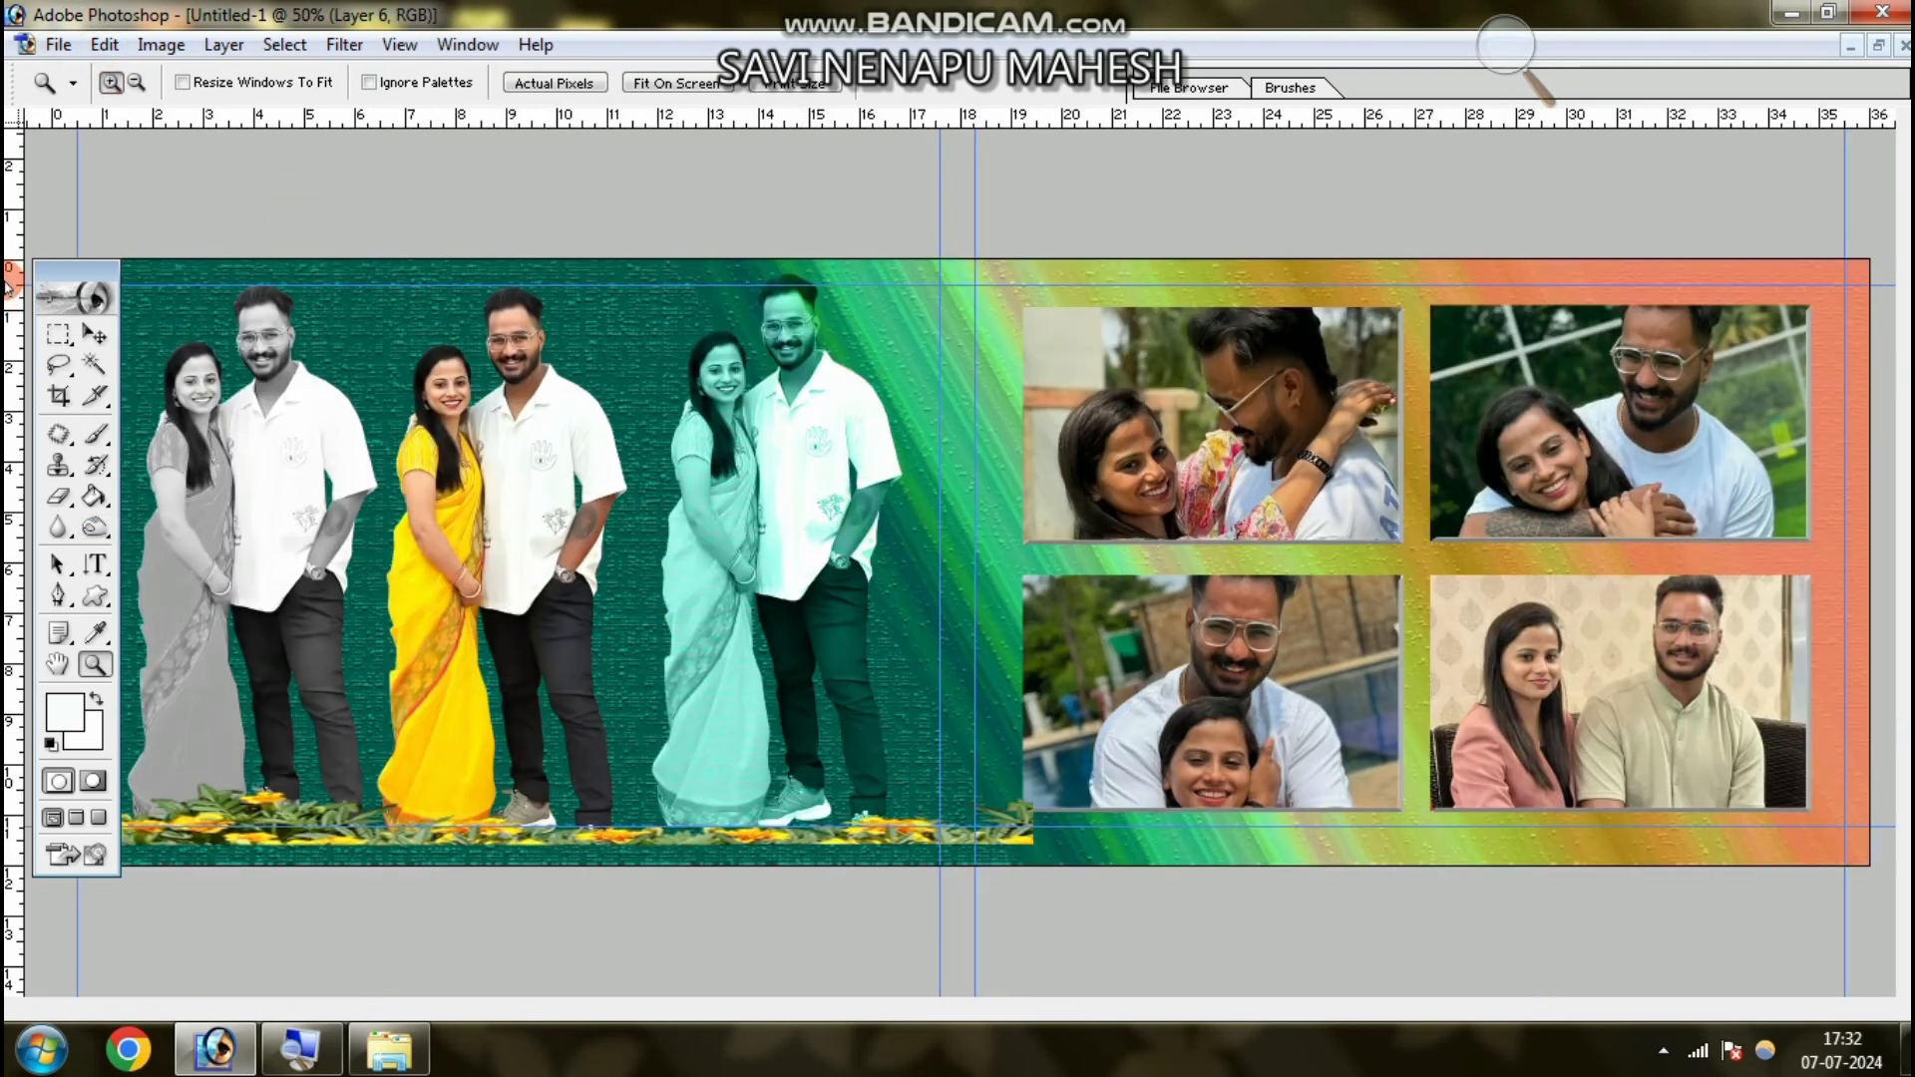
- Shift the grey, full-colour and turquoise couple cut-outs slightly left to free space beside the photo frames
left_click(97, 335)
right_click(264, 489)
left_click(299, 496)
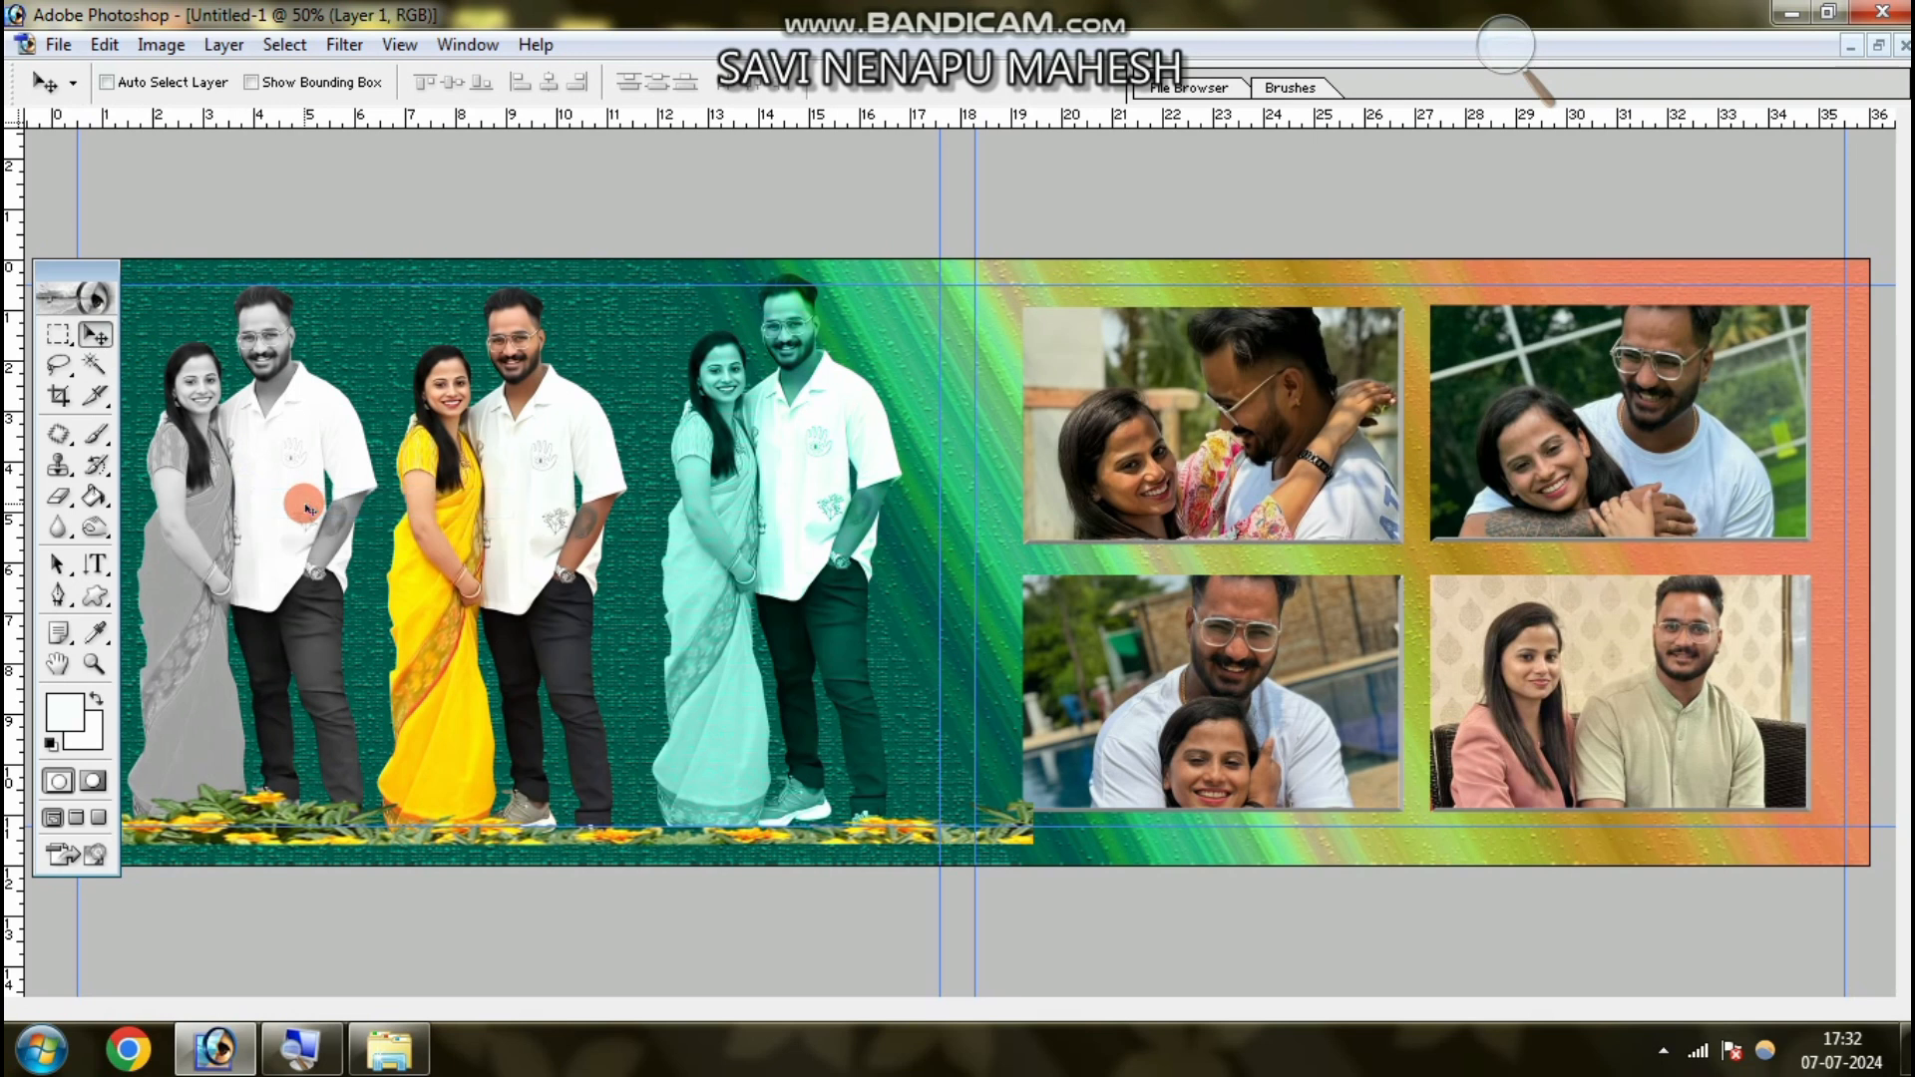
left_click_drag(304, 511, 271, 506)
right_click(543, 489)
left_click(578, 502)
mouse_move(736, 522)
left_mouse_down()
mouse_move(695, 521)
mouse_move(766, 531)
mouse_move(724, 521)
left_mouse_up()
right_click(695, 522)
left_click(743, 525)
- Activate the Background layer, show the layer list and add a new empty layer directly above the Background
right_click(911, 602)
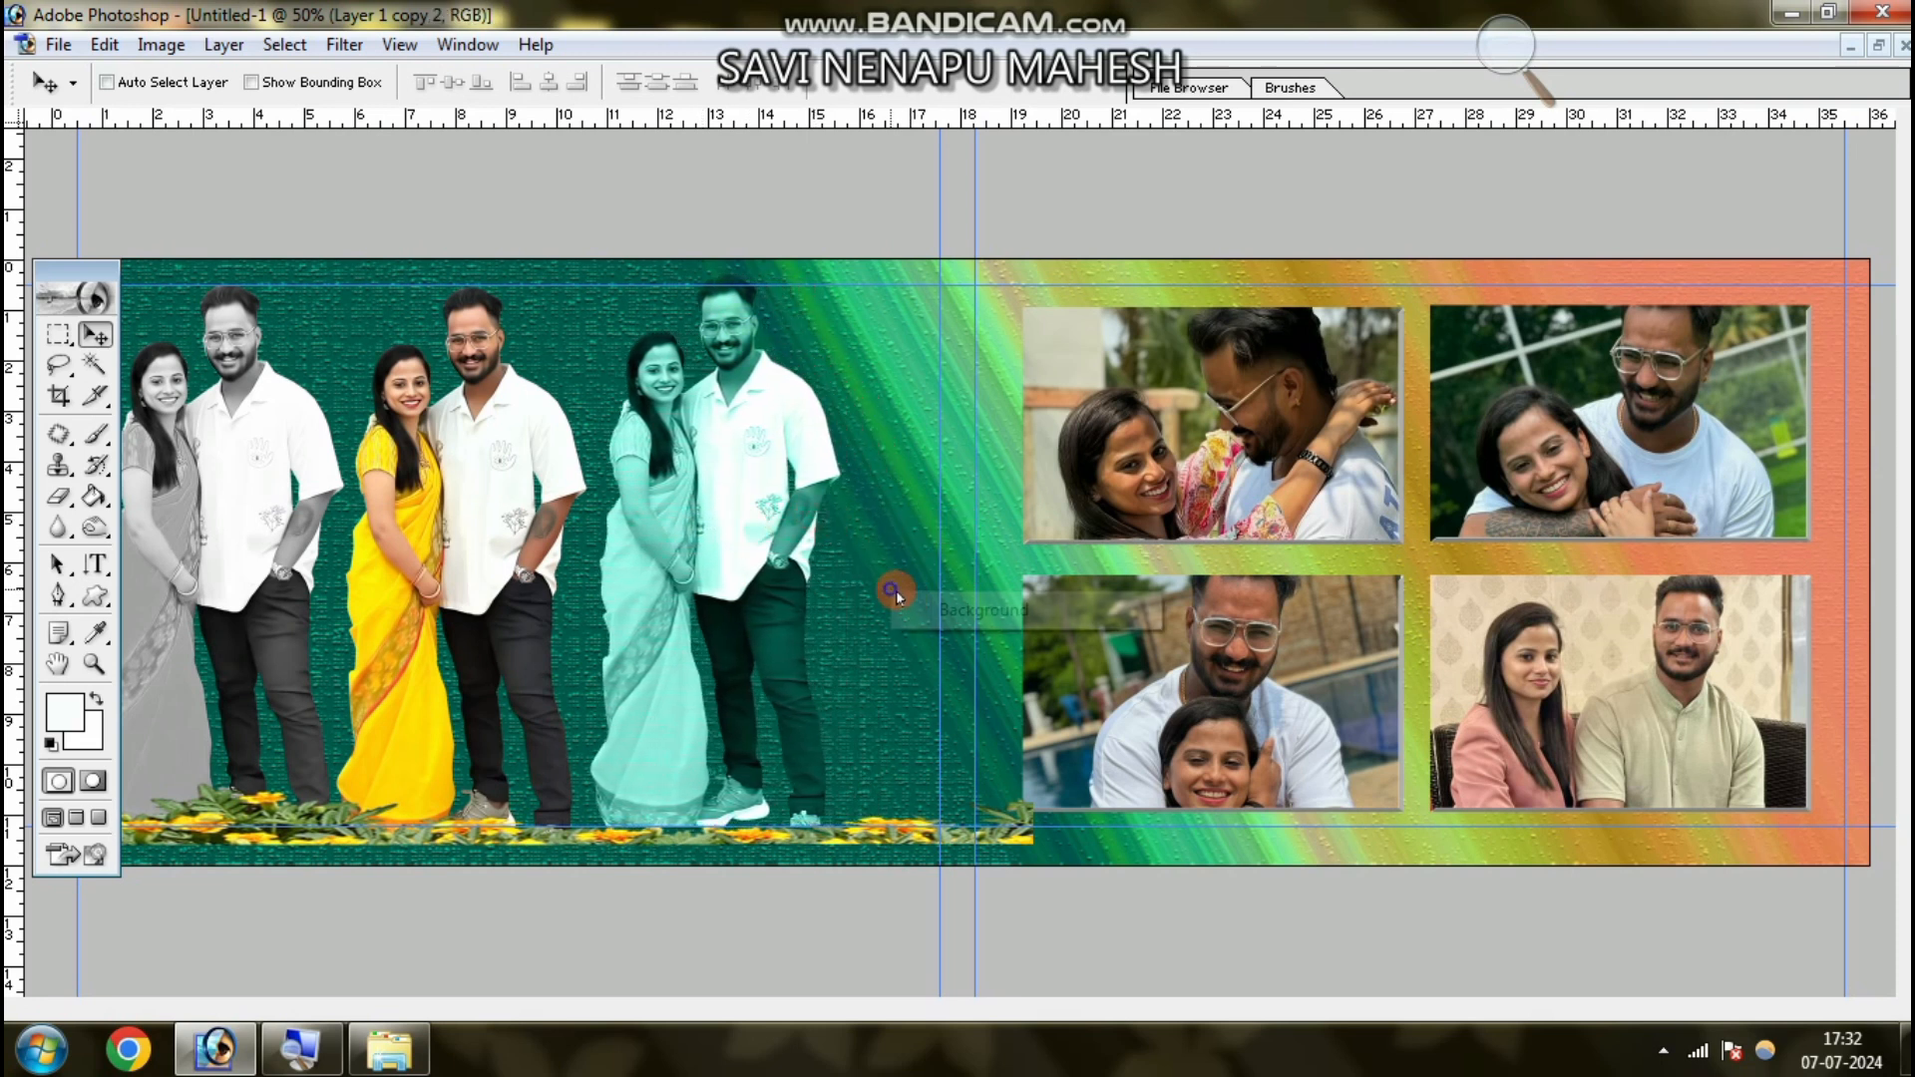
left_click(957, 608)
left_click(464, 44)
left_click(582, 550)
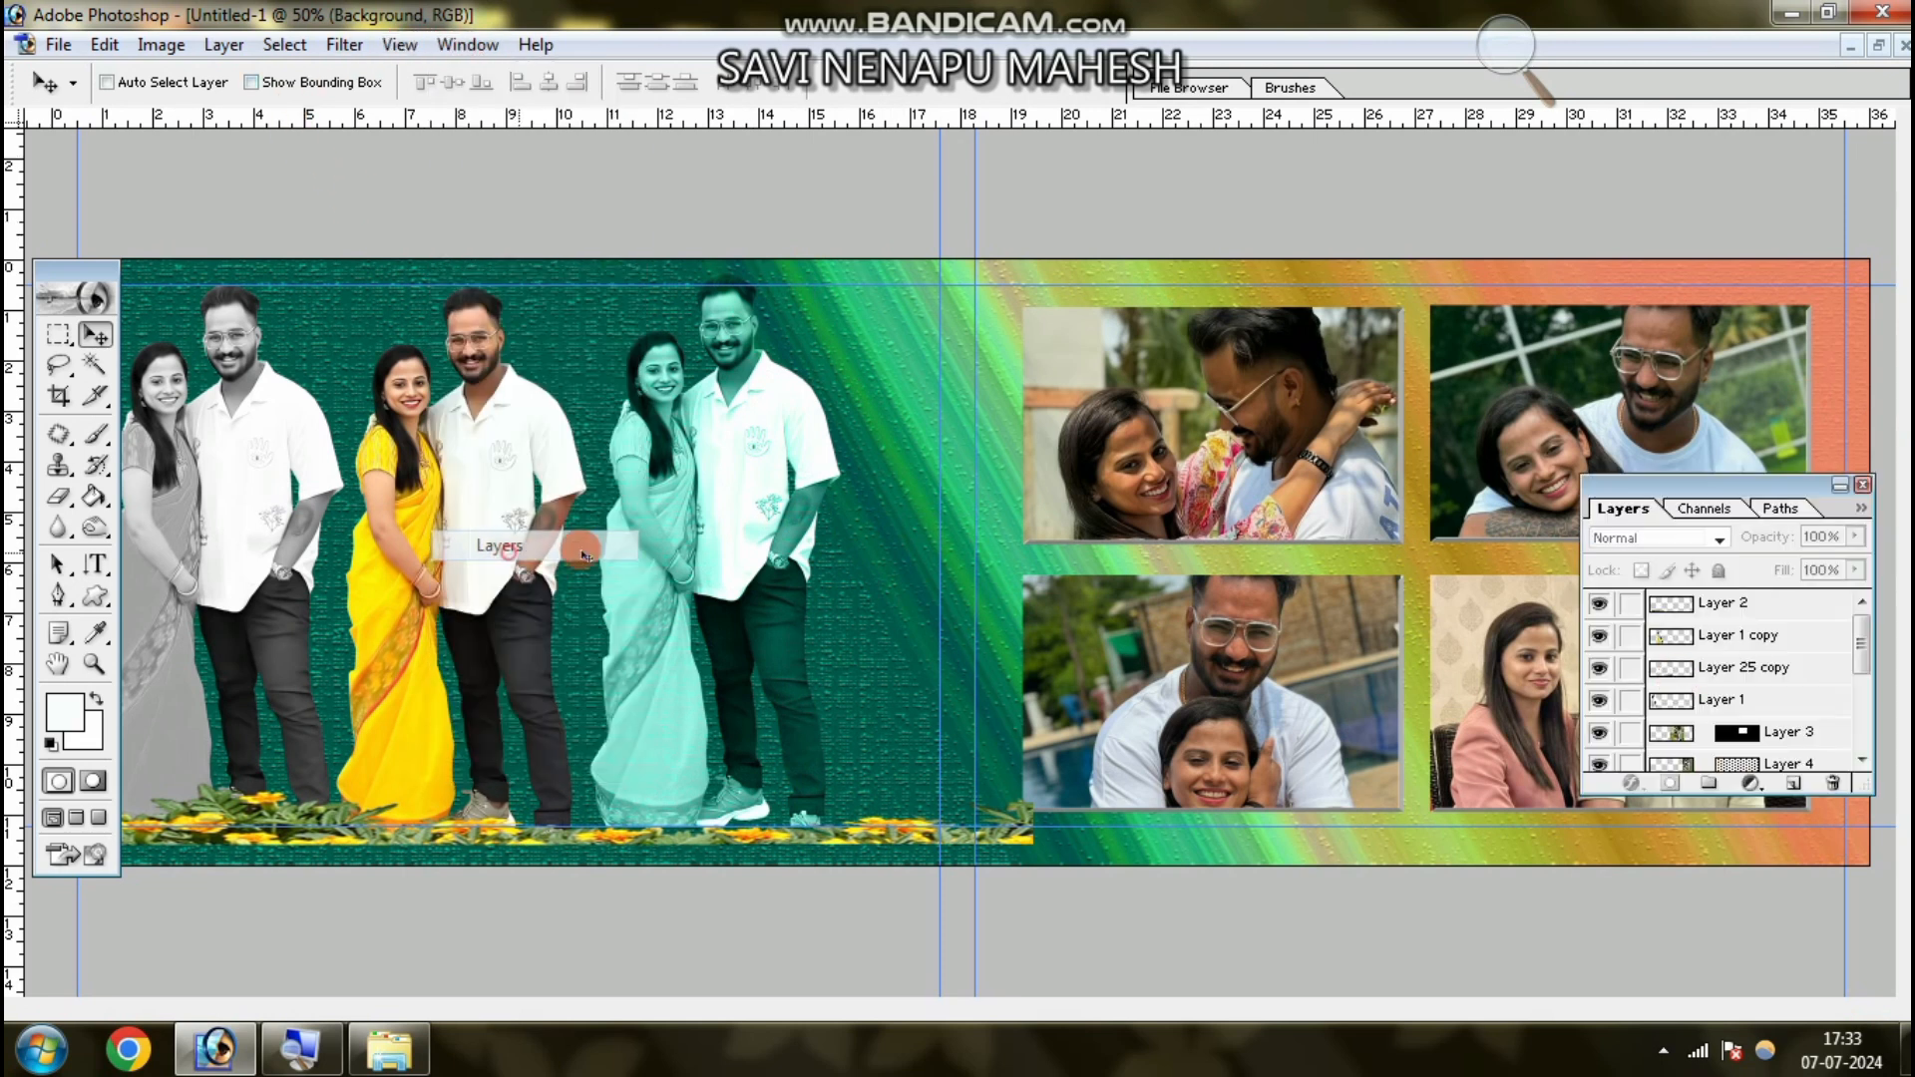
left_click_drag(1861, 638, 1861, 733)
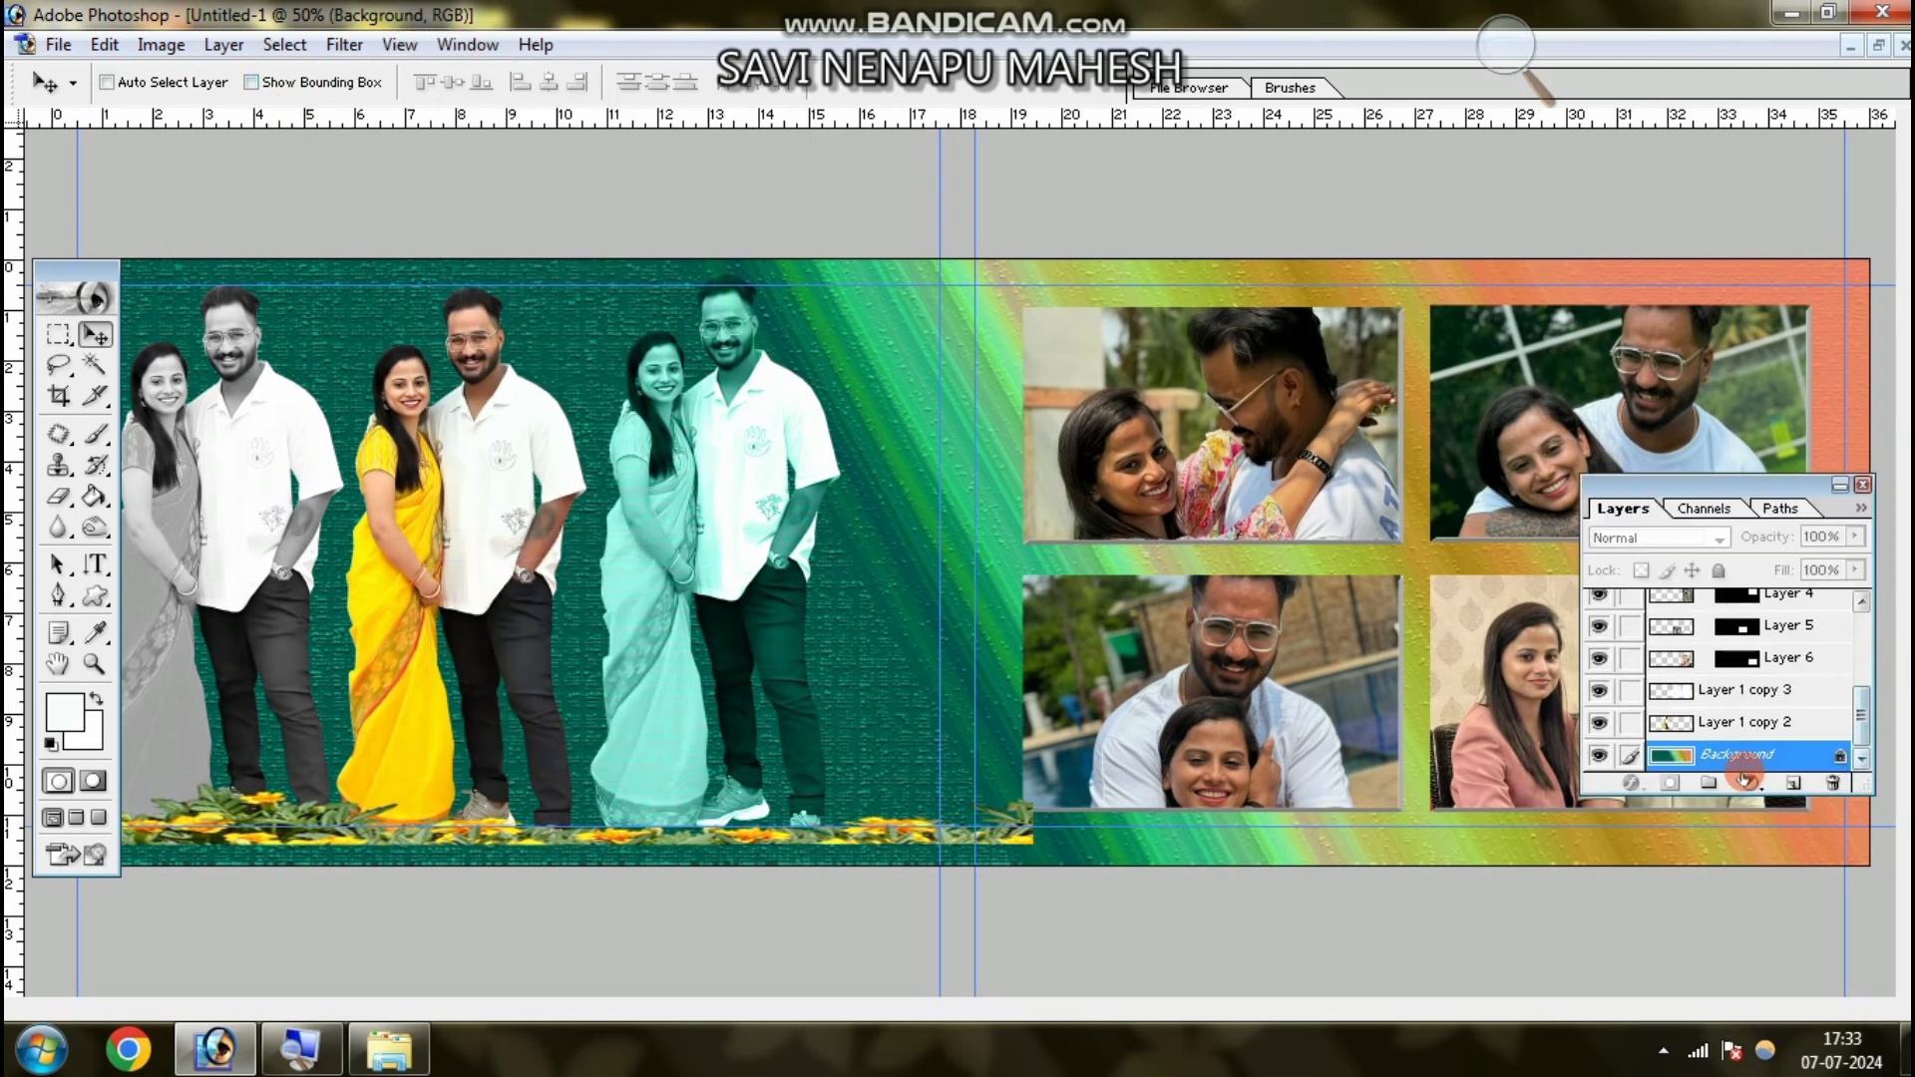
left_click(1795, 785)
- Add the vertical text WEDDING in white Arial Bold, 93.19 pt, beside the turquoise couple
left_click(107, 525)
left_click_drag(100, 570, 217, 593)
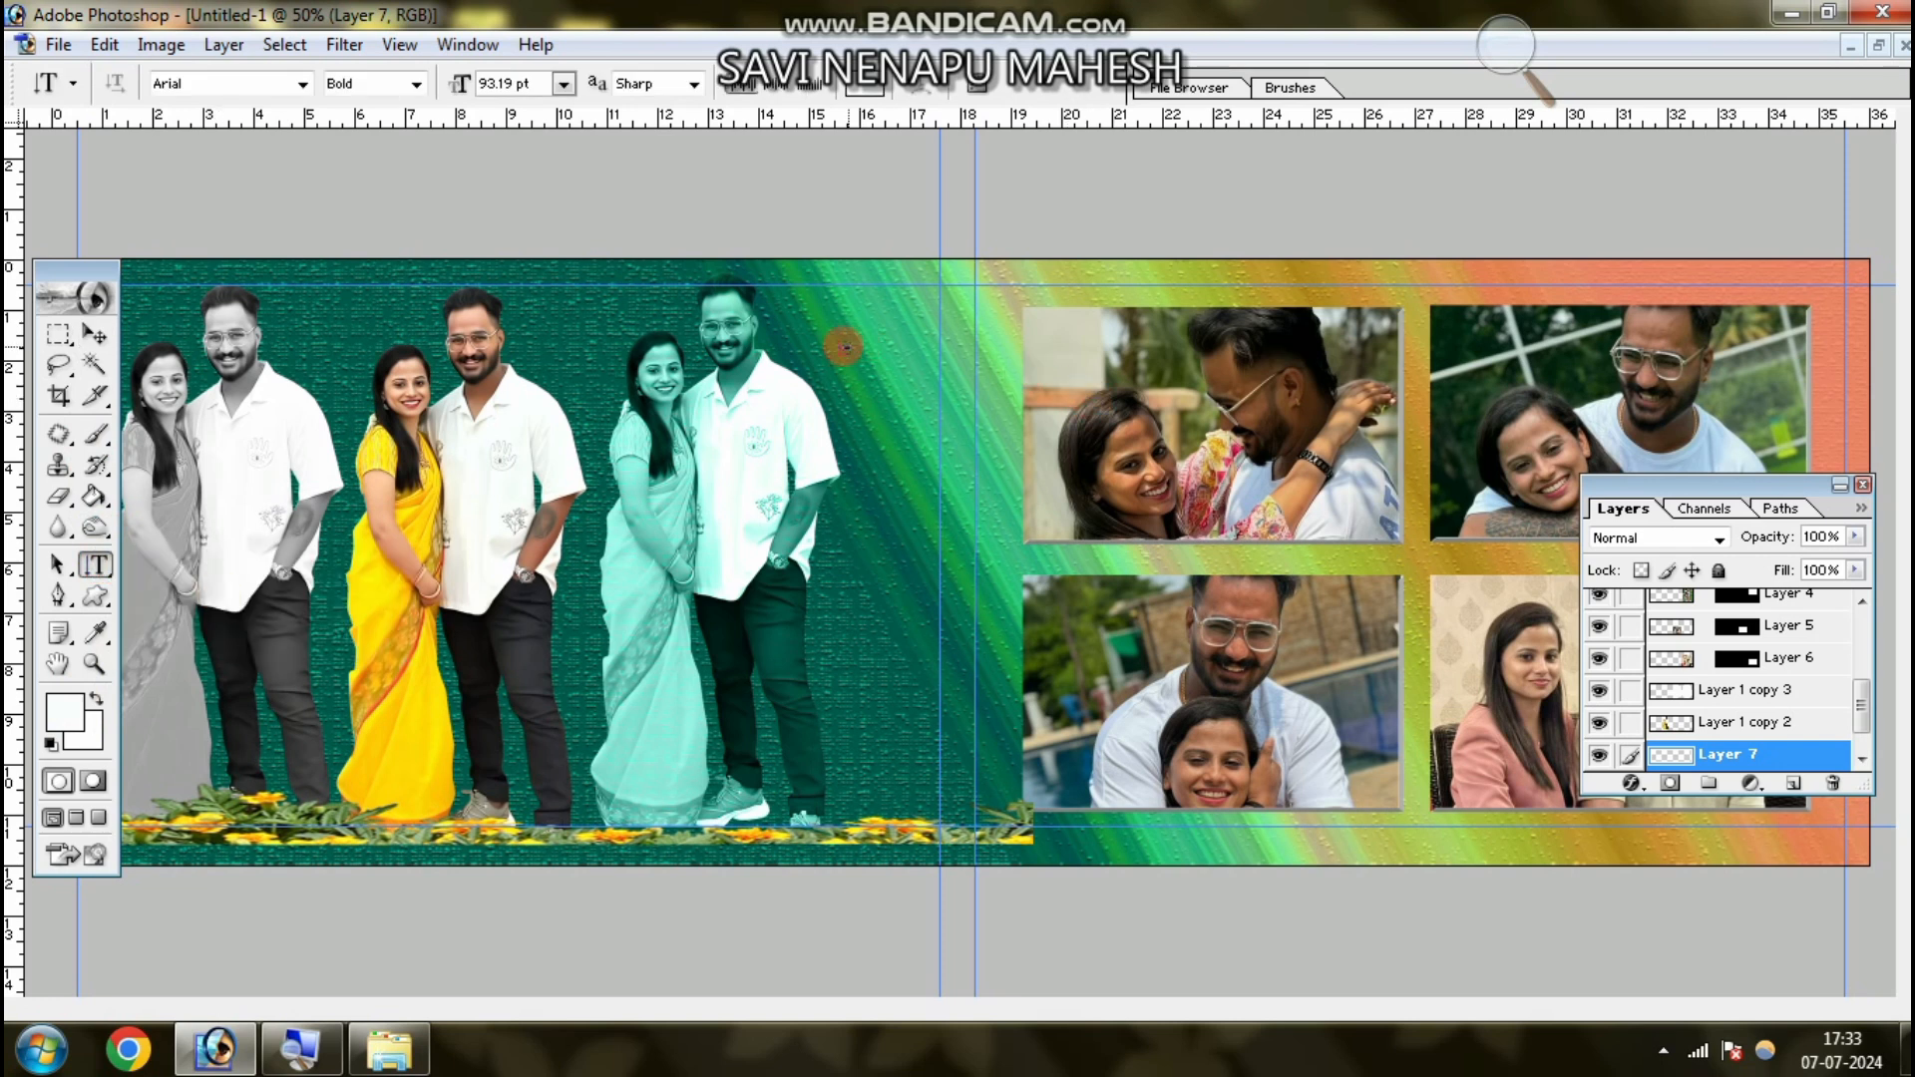
left_click(64, 712)
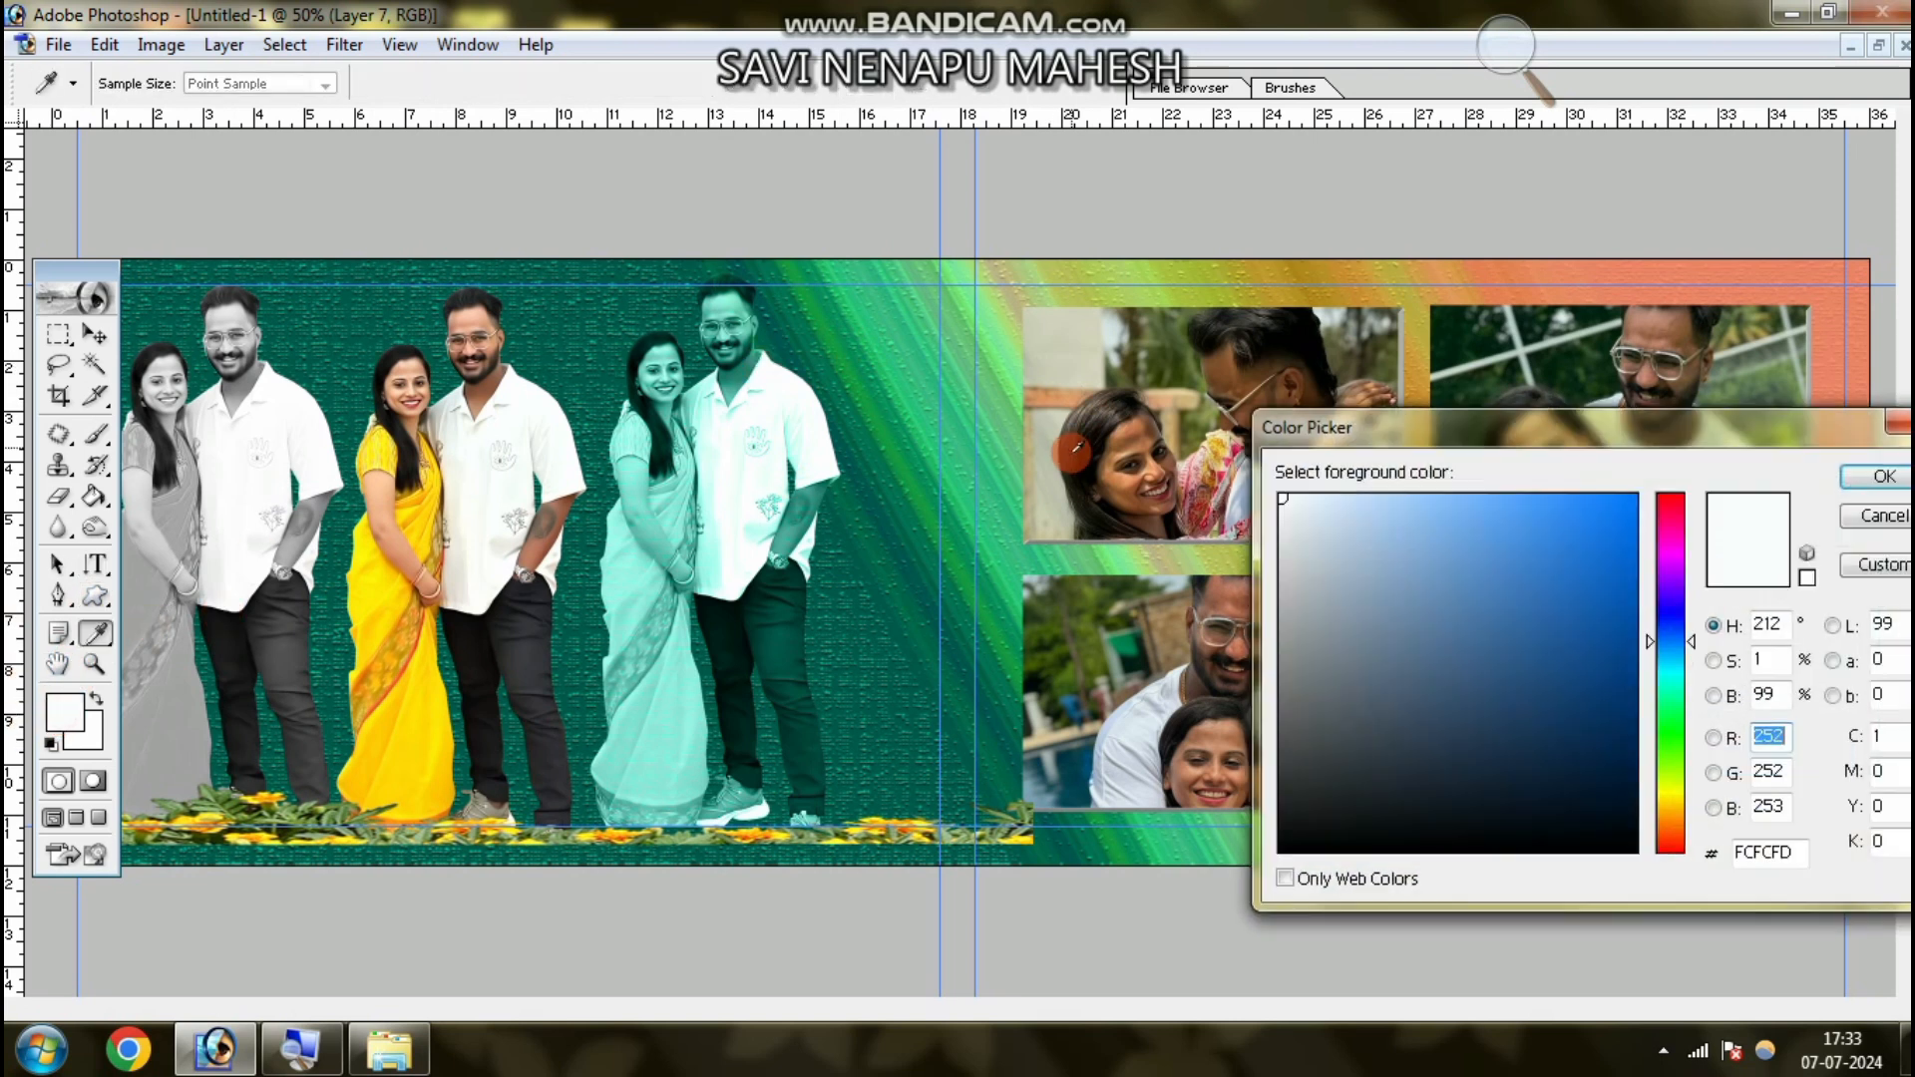
left_click(1881, 476)
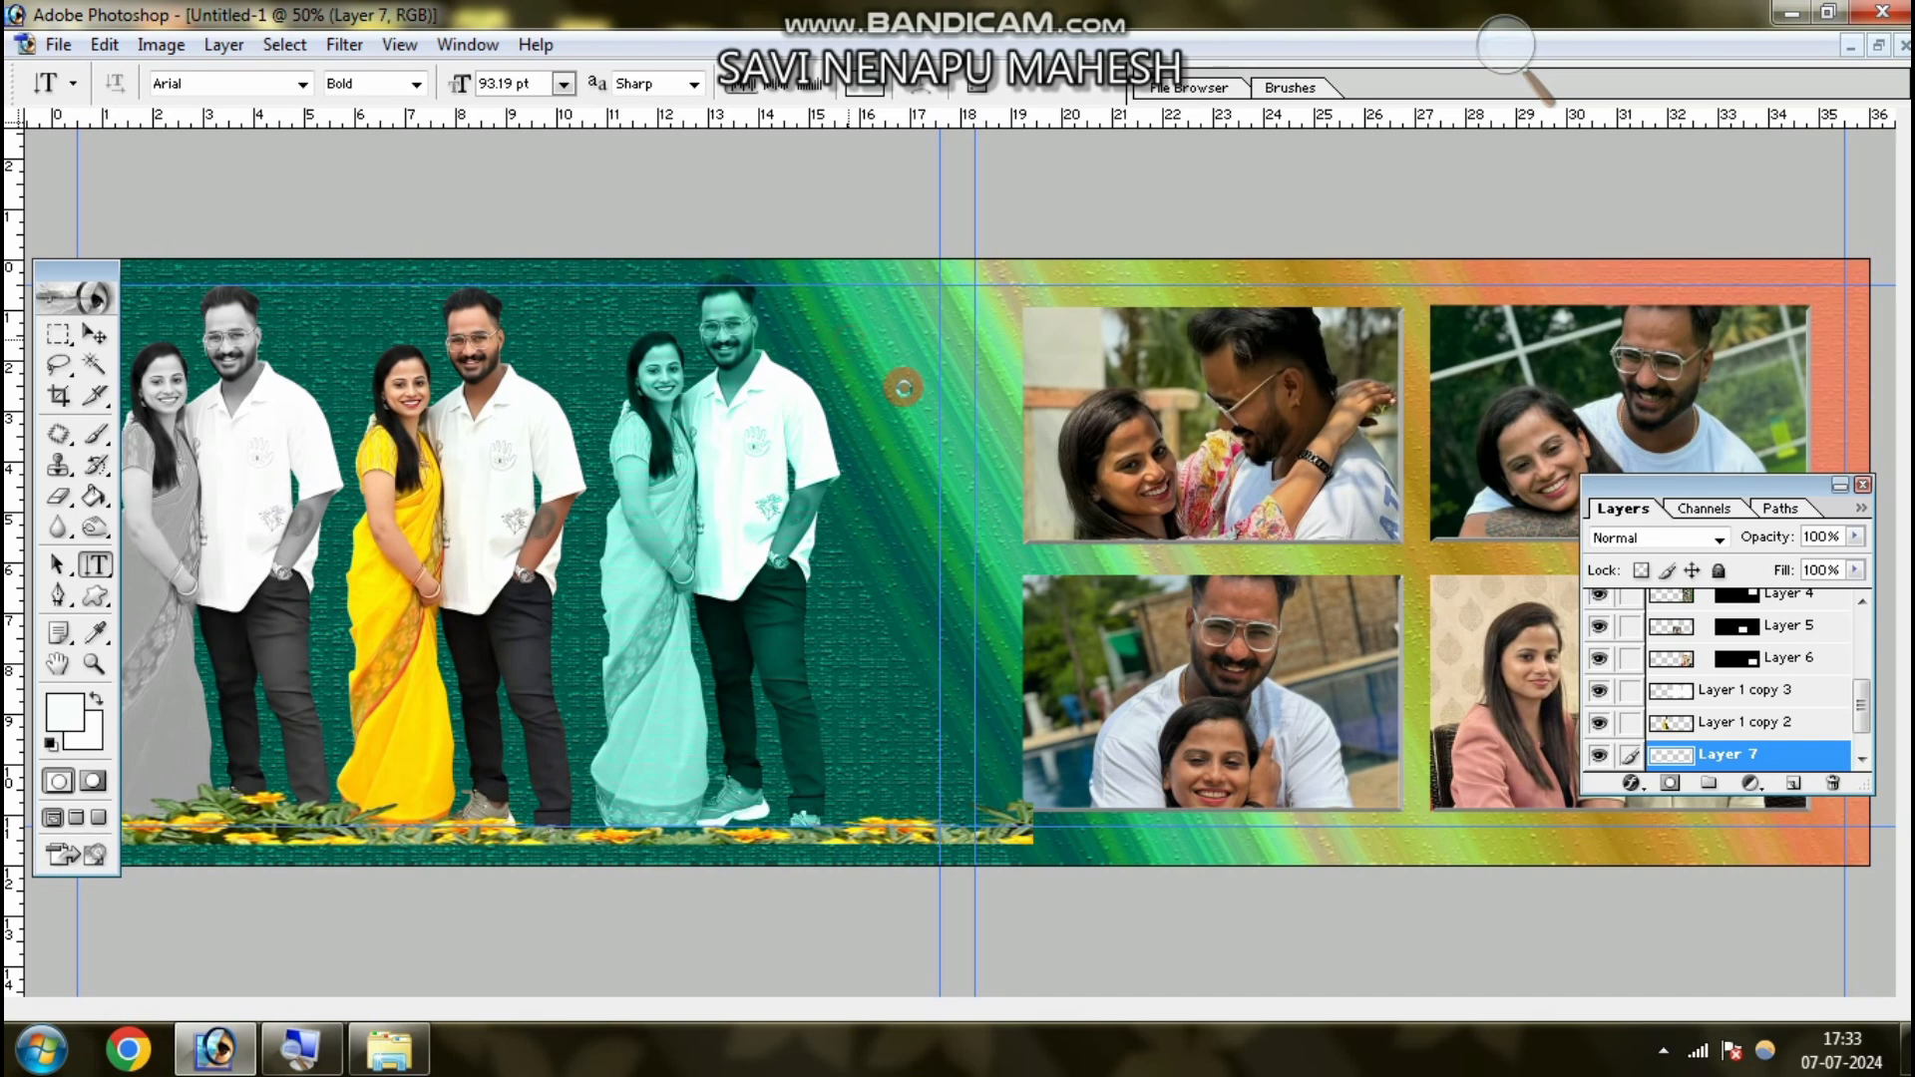
left_click(975, 448)
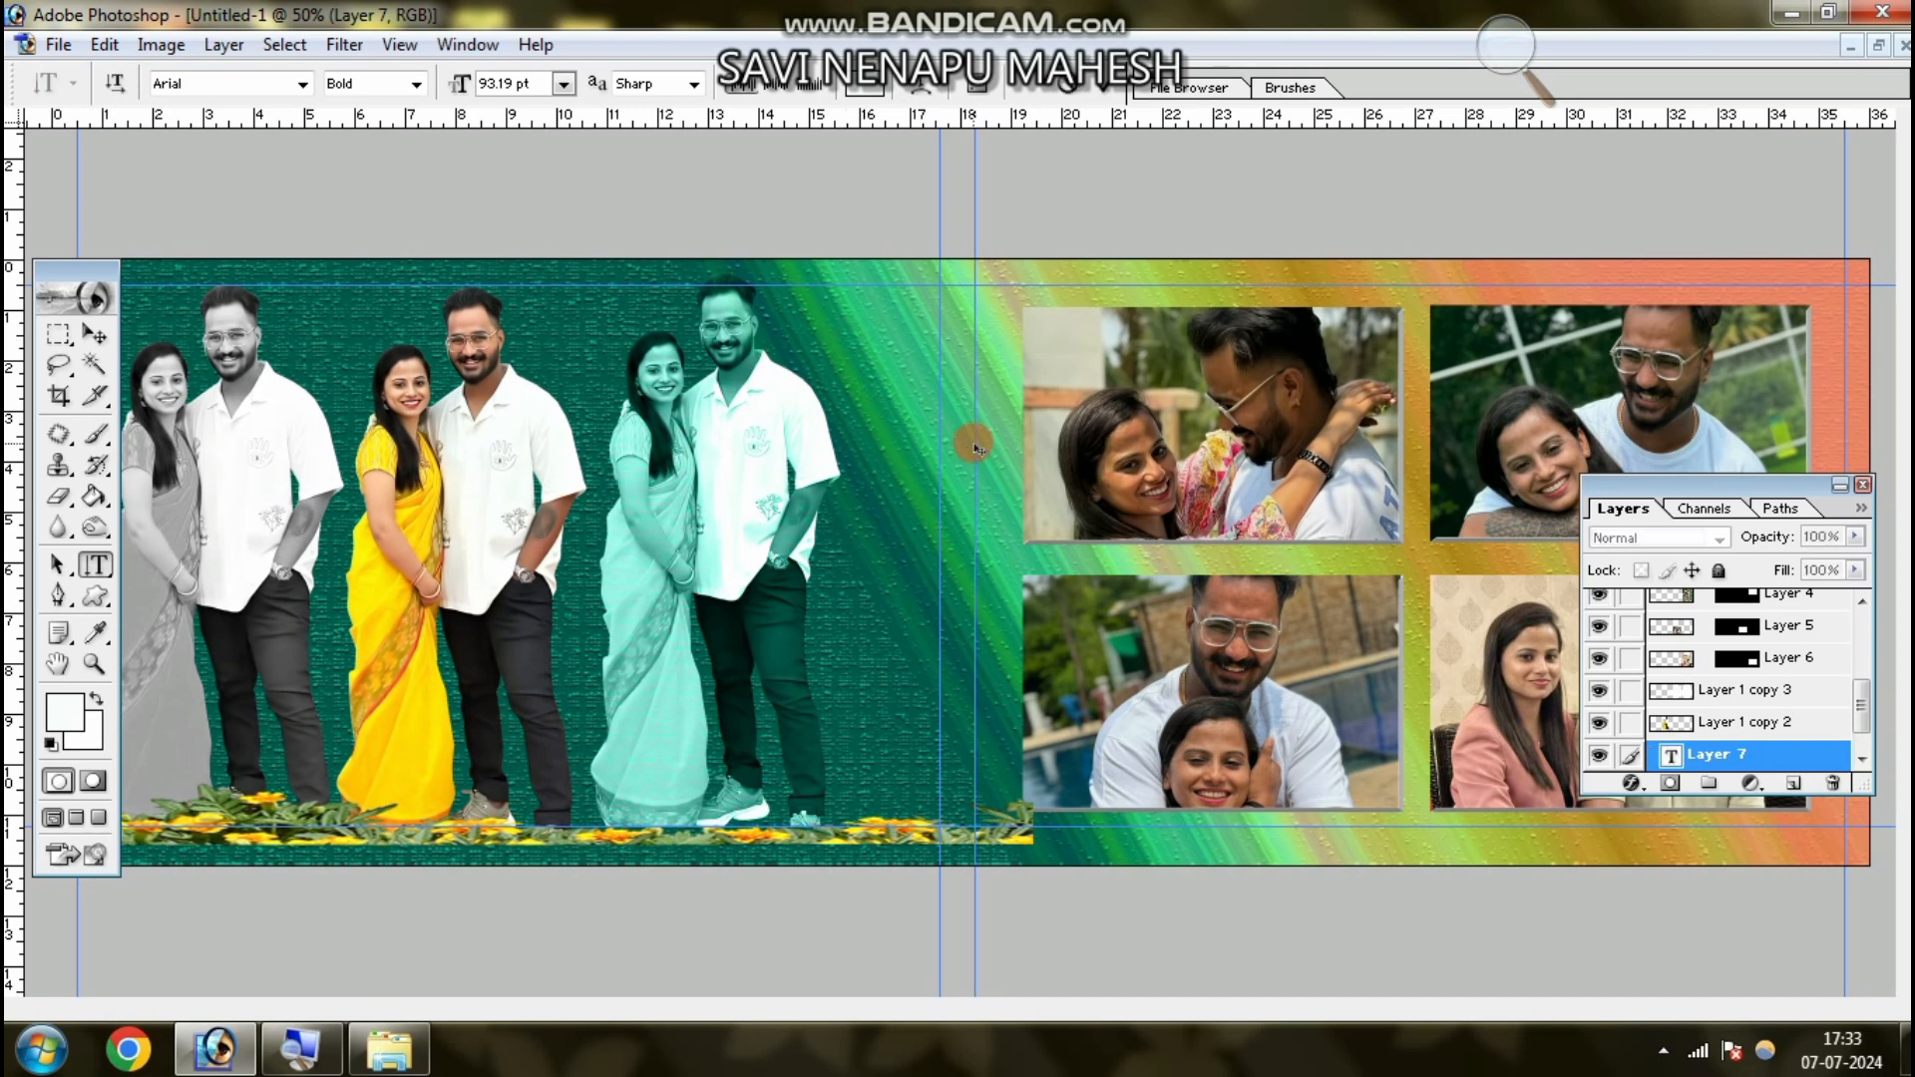
type("W")
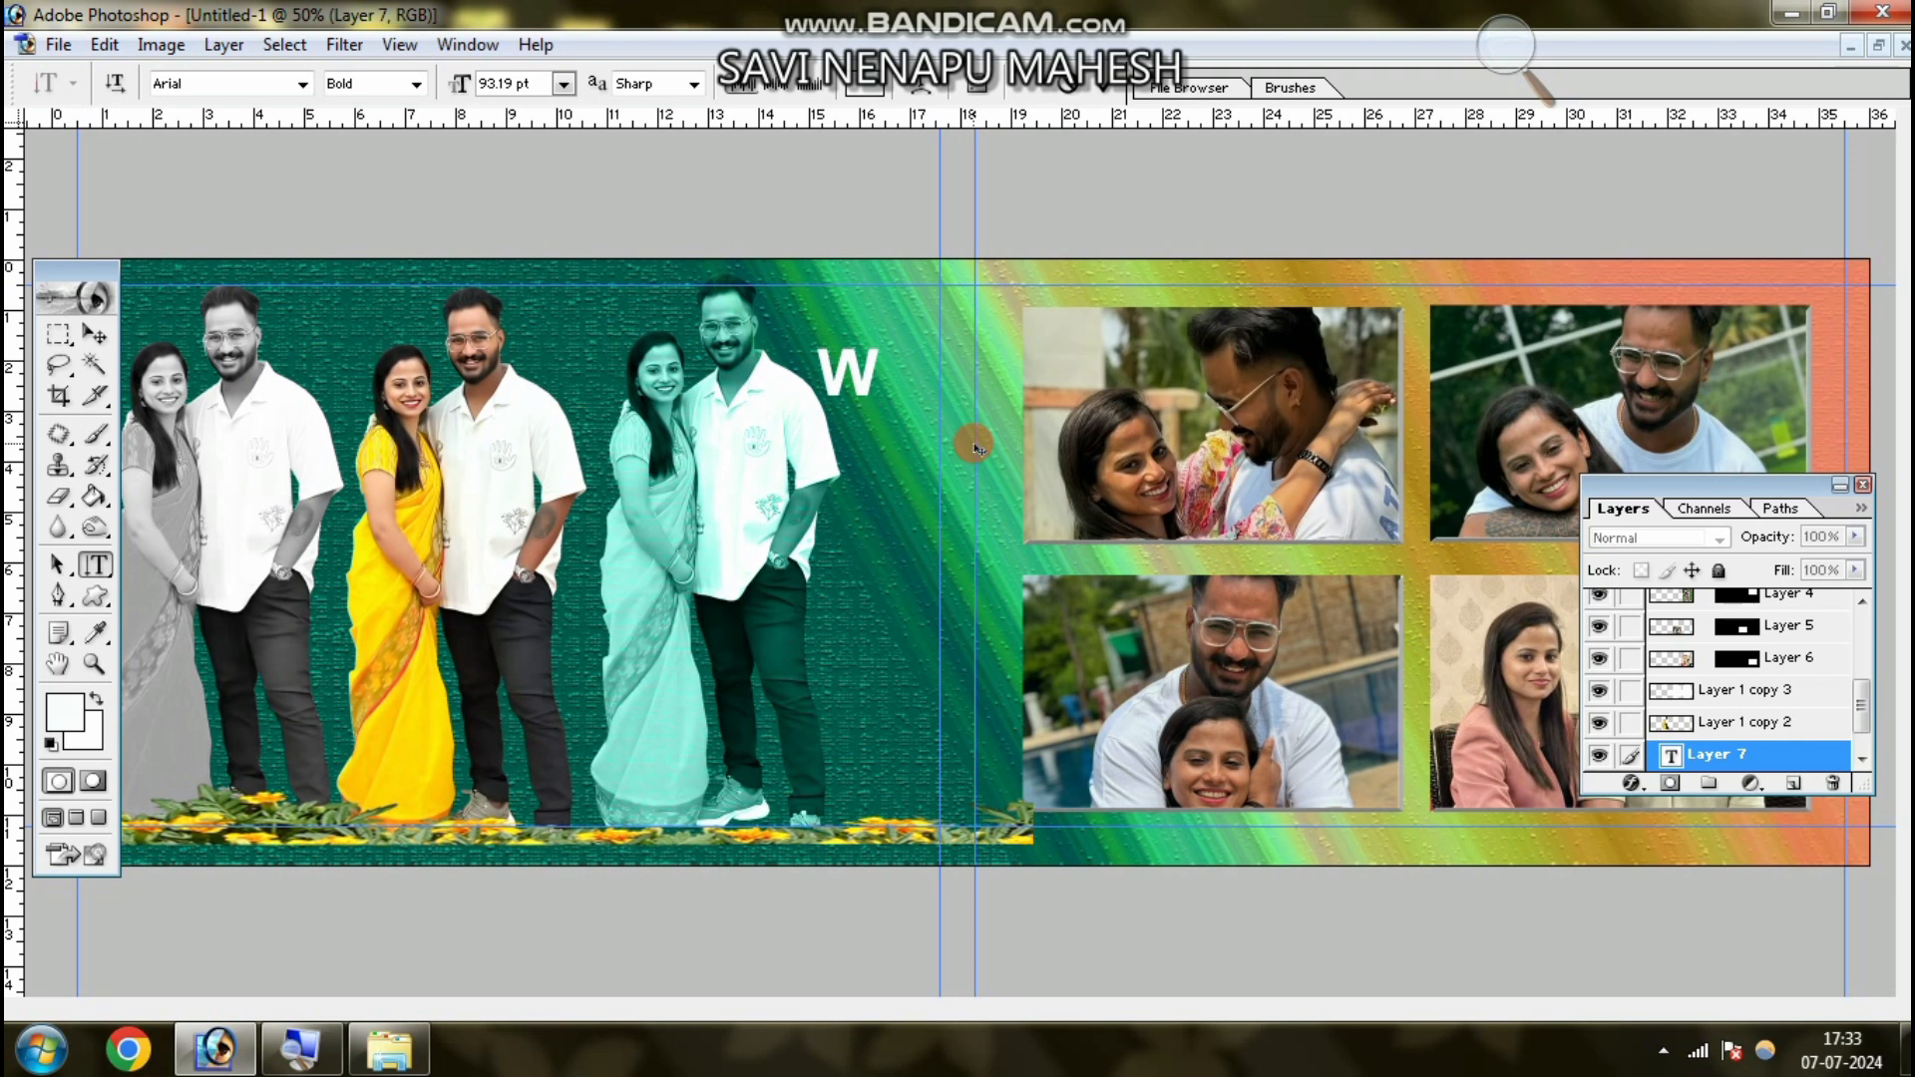
type("ED")
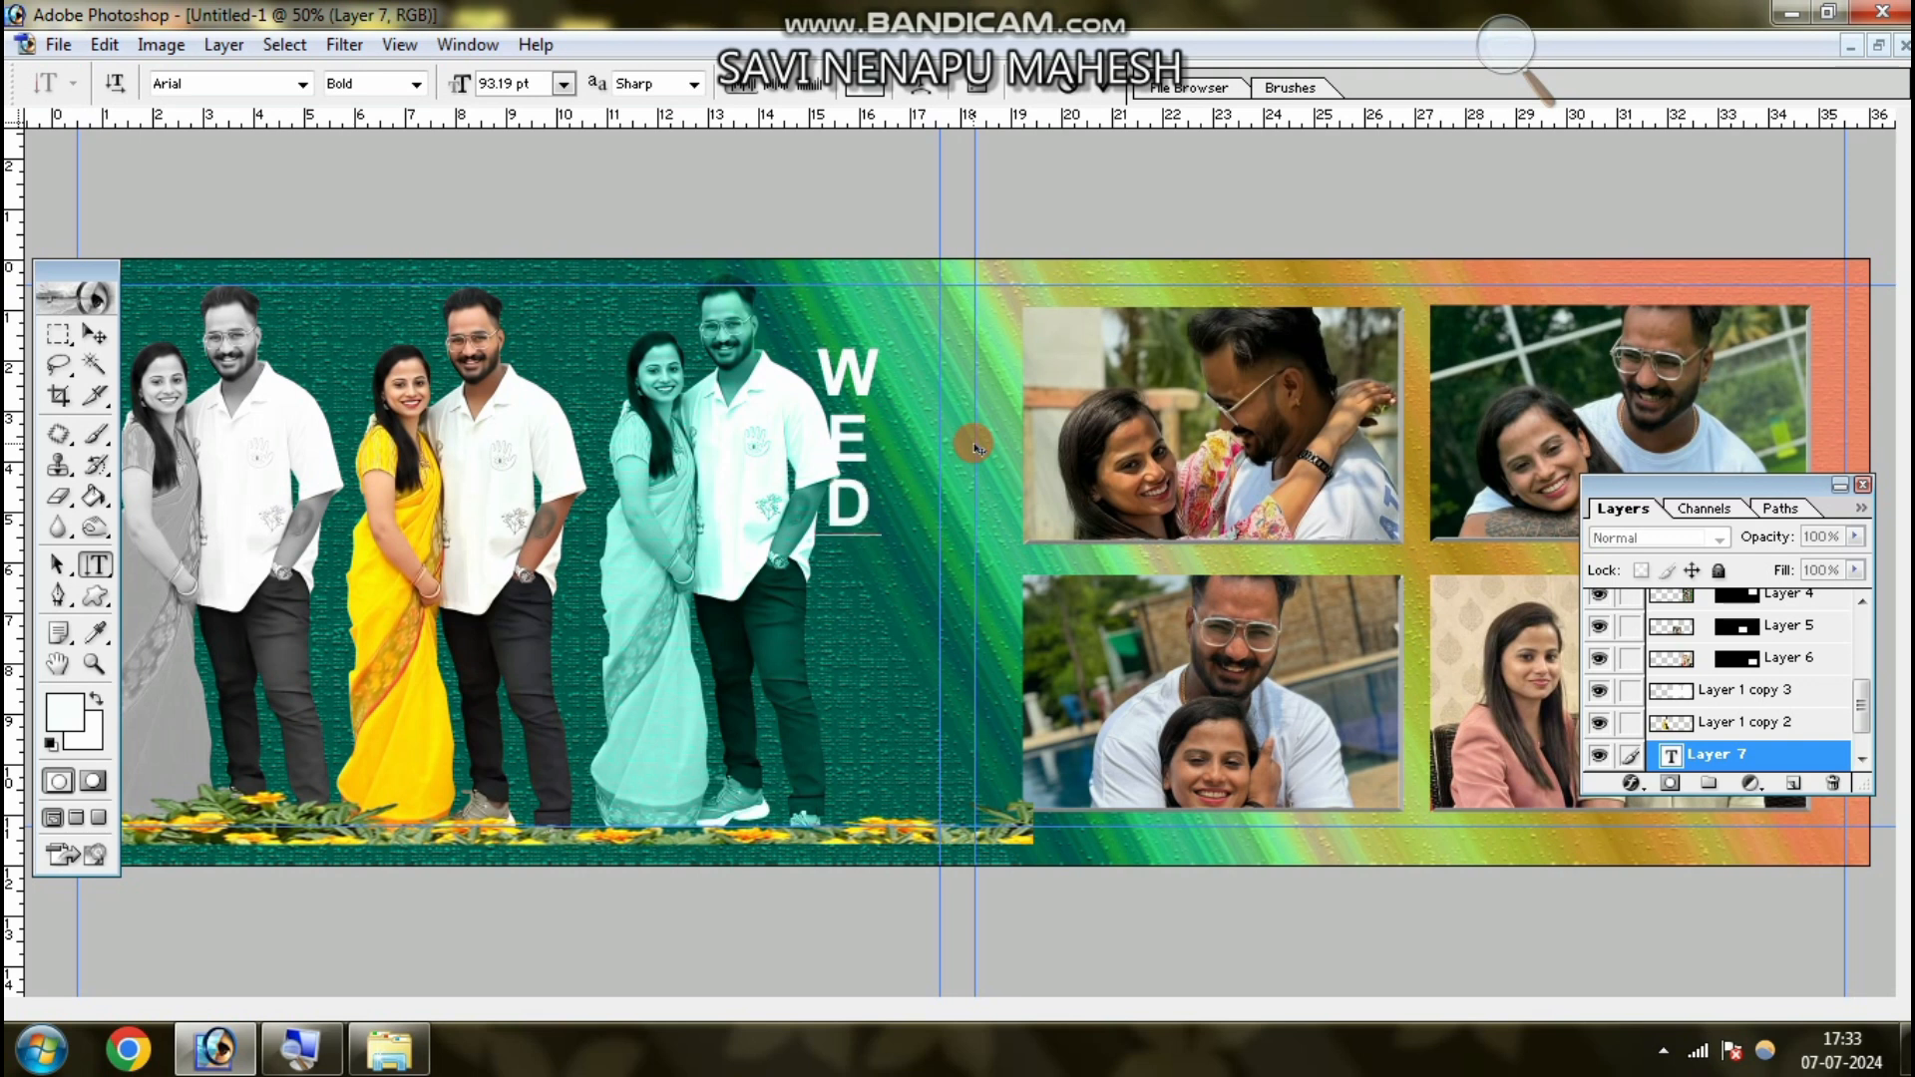
type("DING")
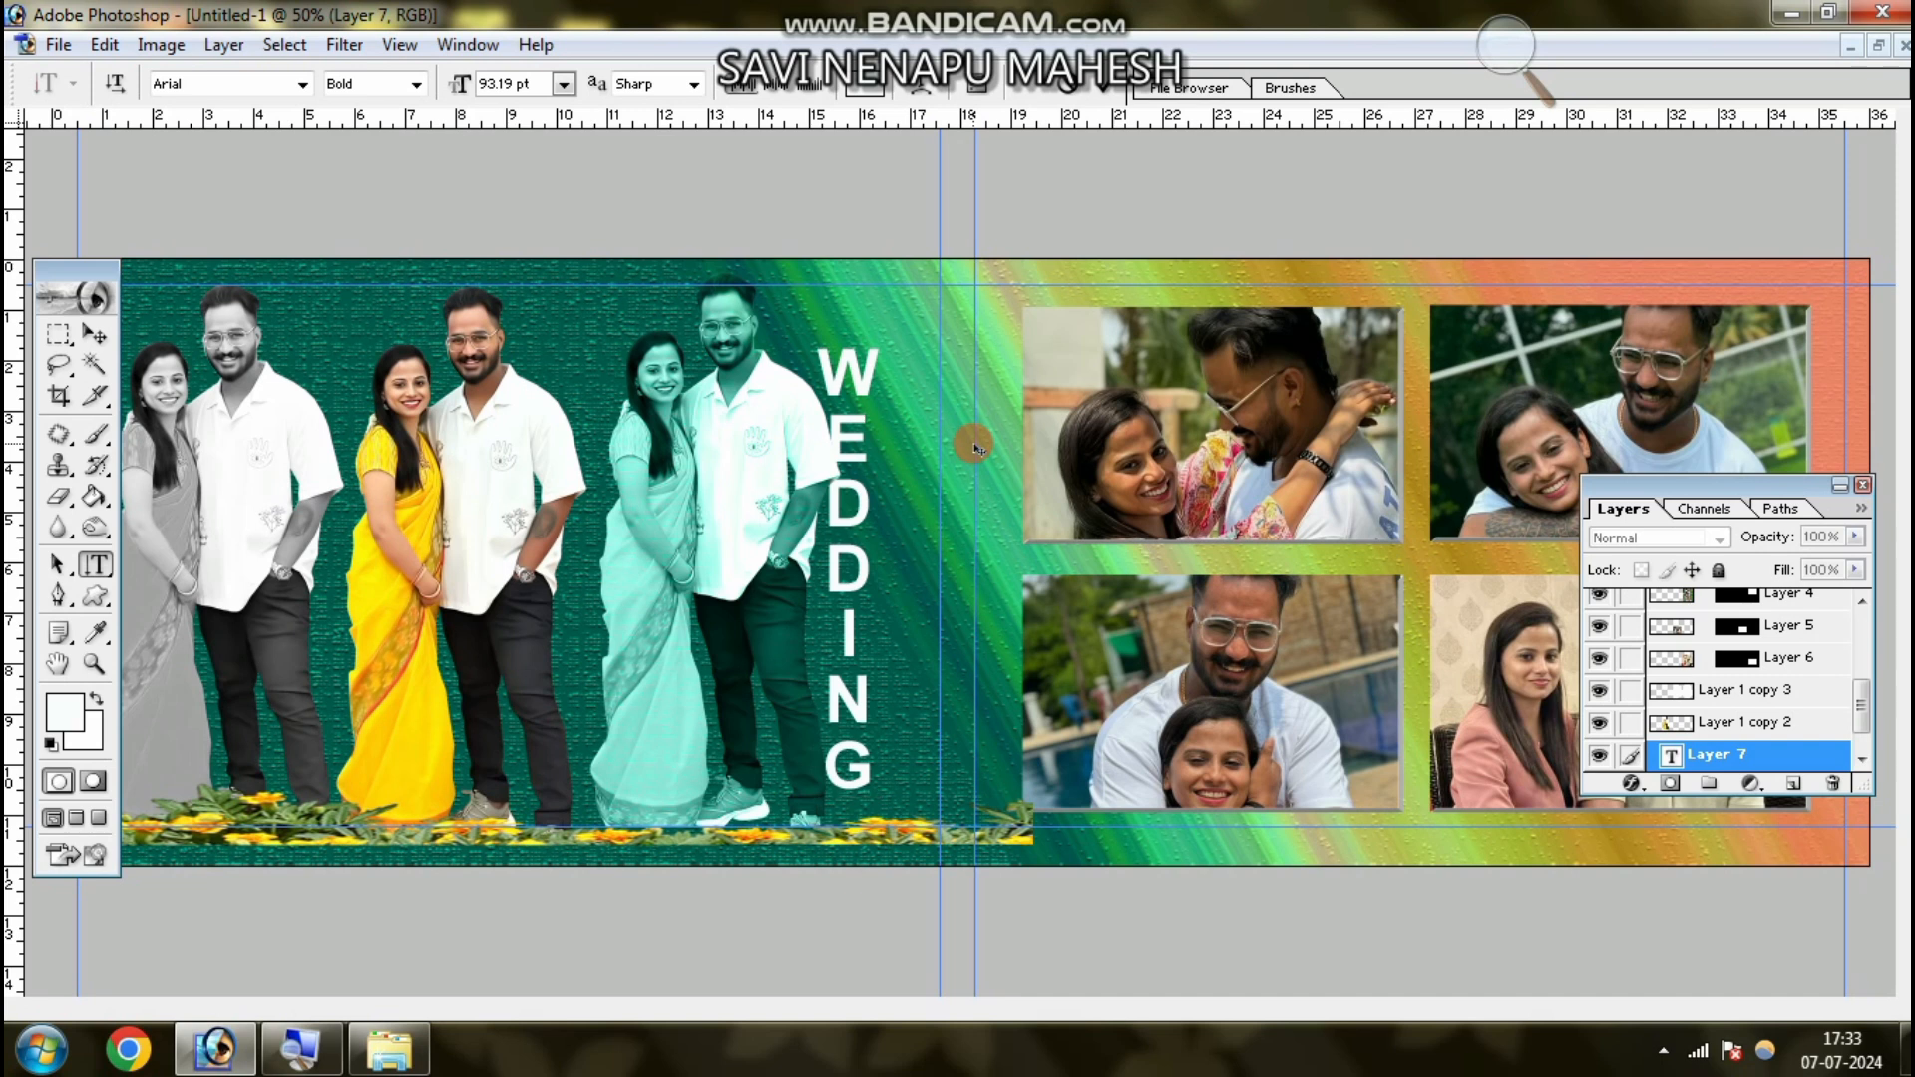
- Move the WEDDING text right into the gap before the photo frames and nudge the turquoise couple cut-out slightly
left_click(95, 334)
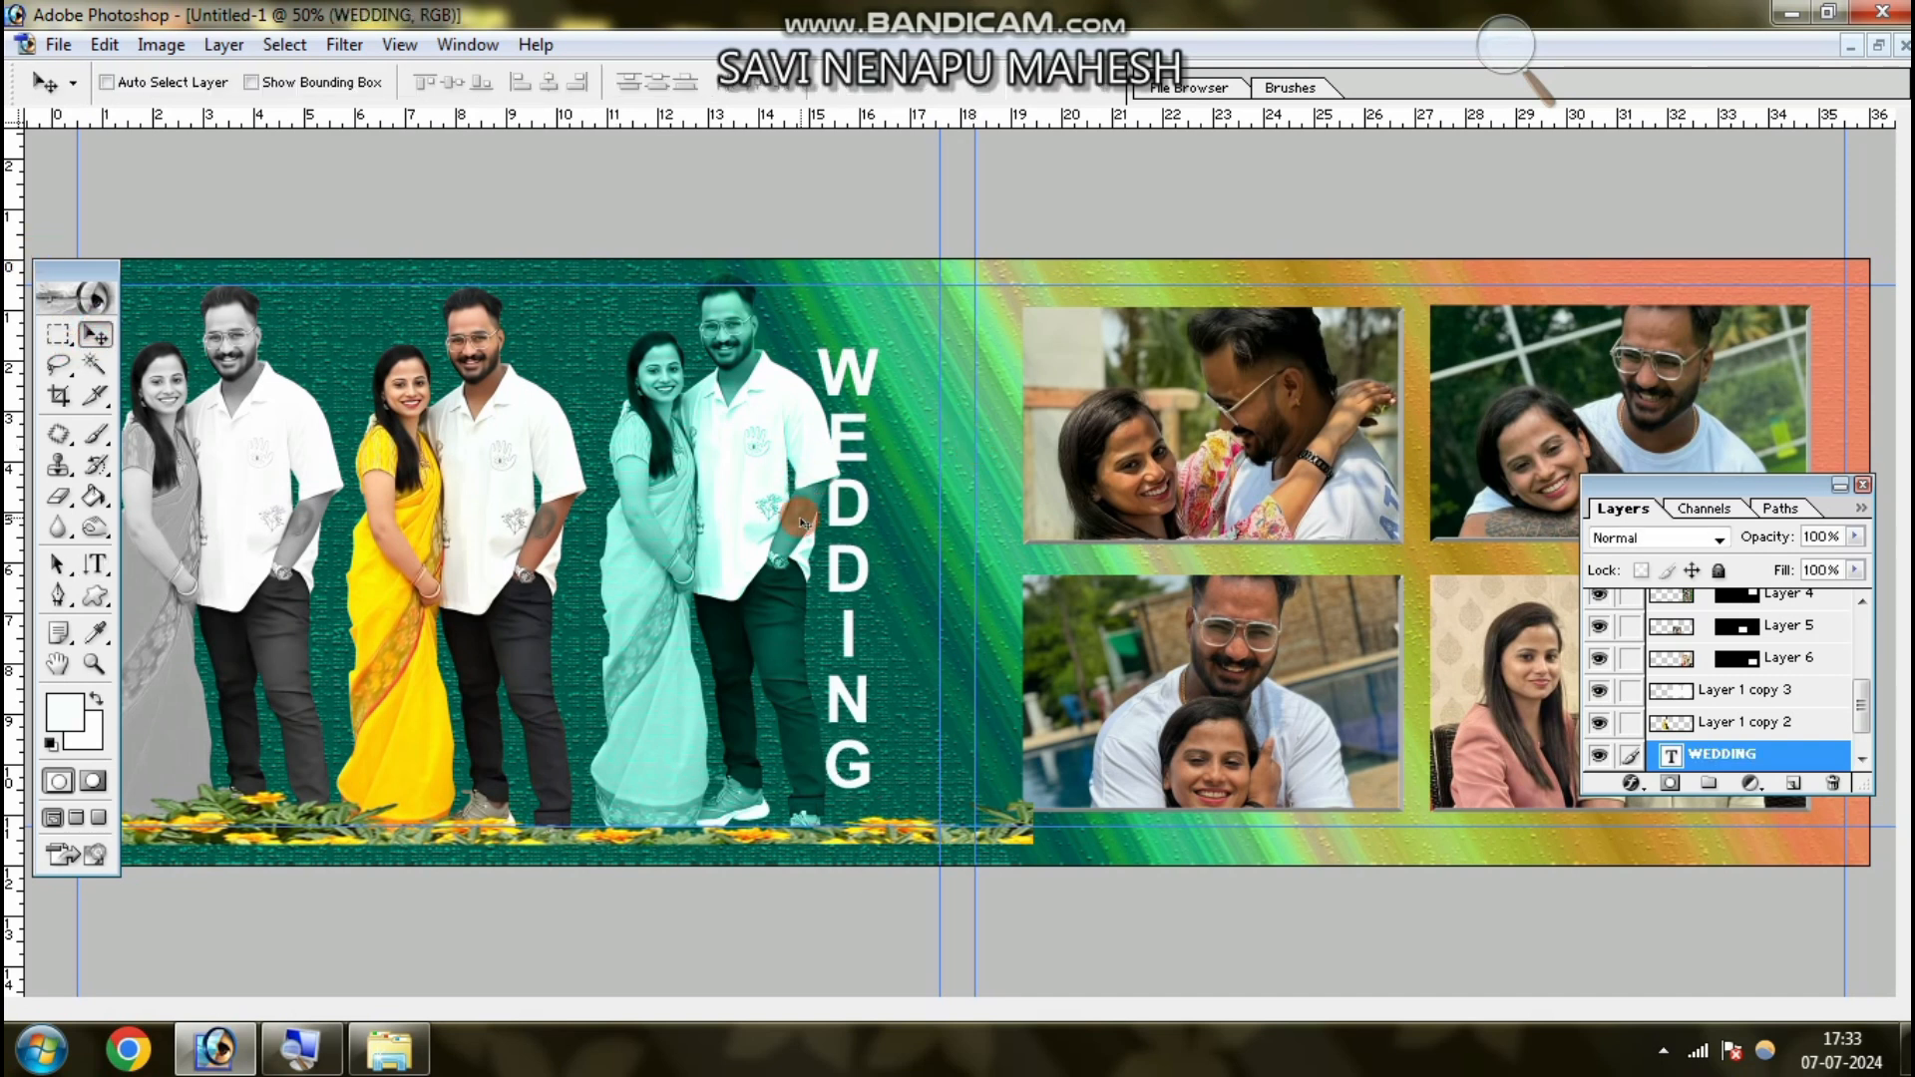
left_click_drag(848, 518, 875, 576)
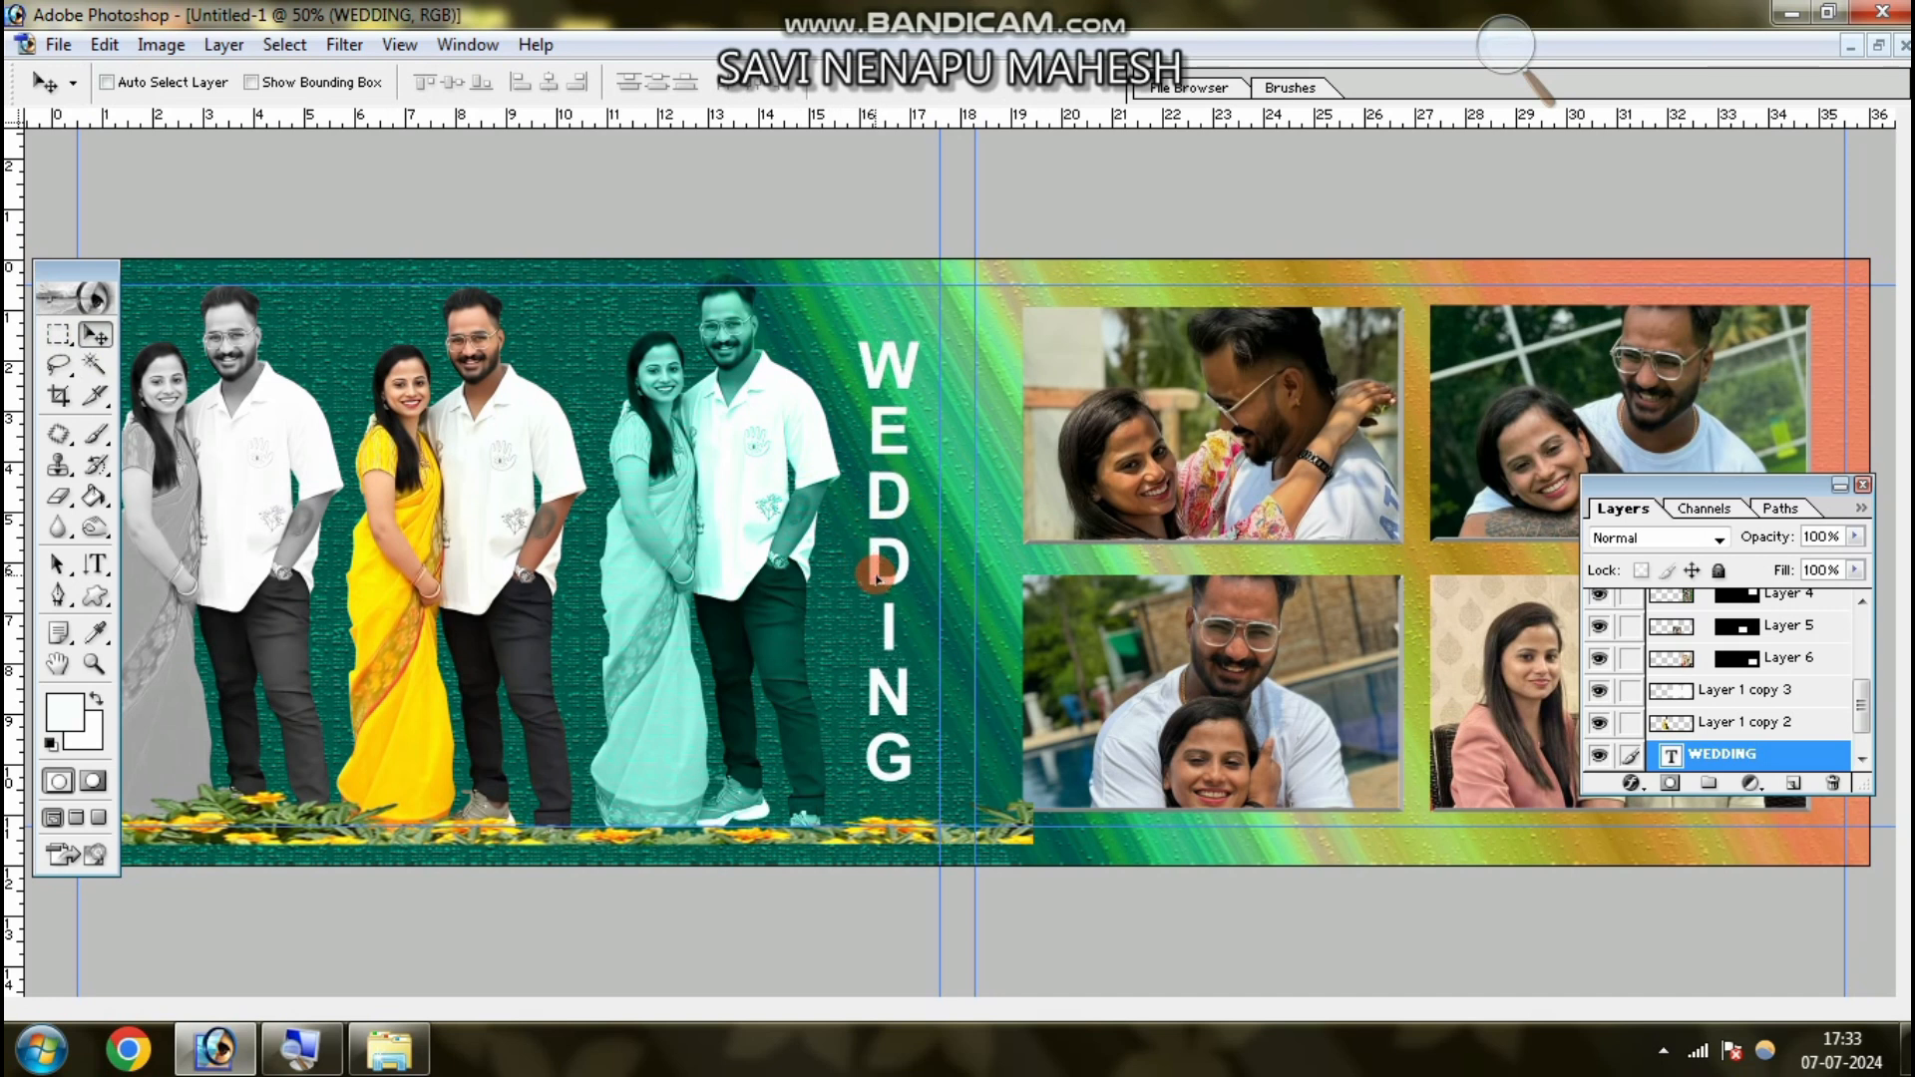
left_click_drag(712, 475, 712, 485)
- Save the layered album layout to the Desktop as Untitled-1 in Photoshop (PSD) format
left_click(95, 663)
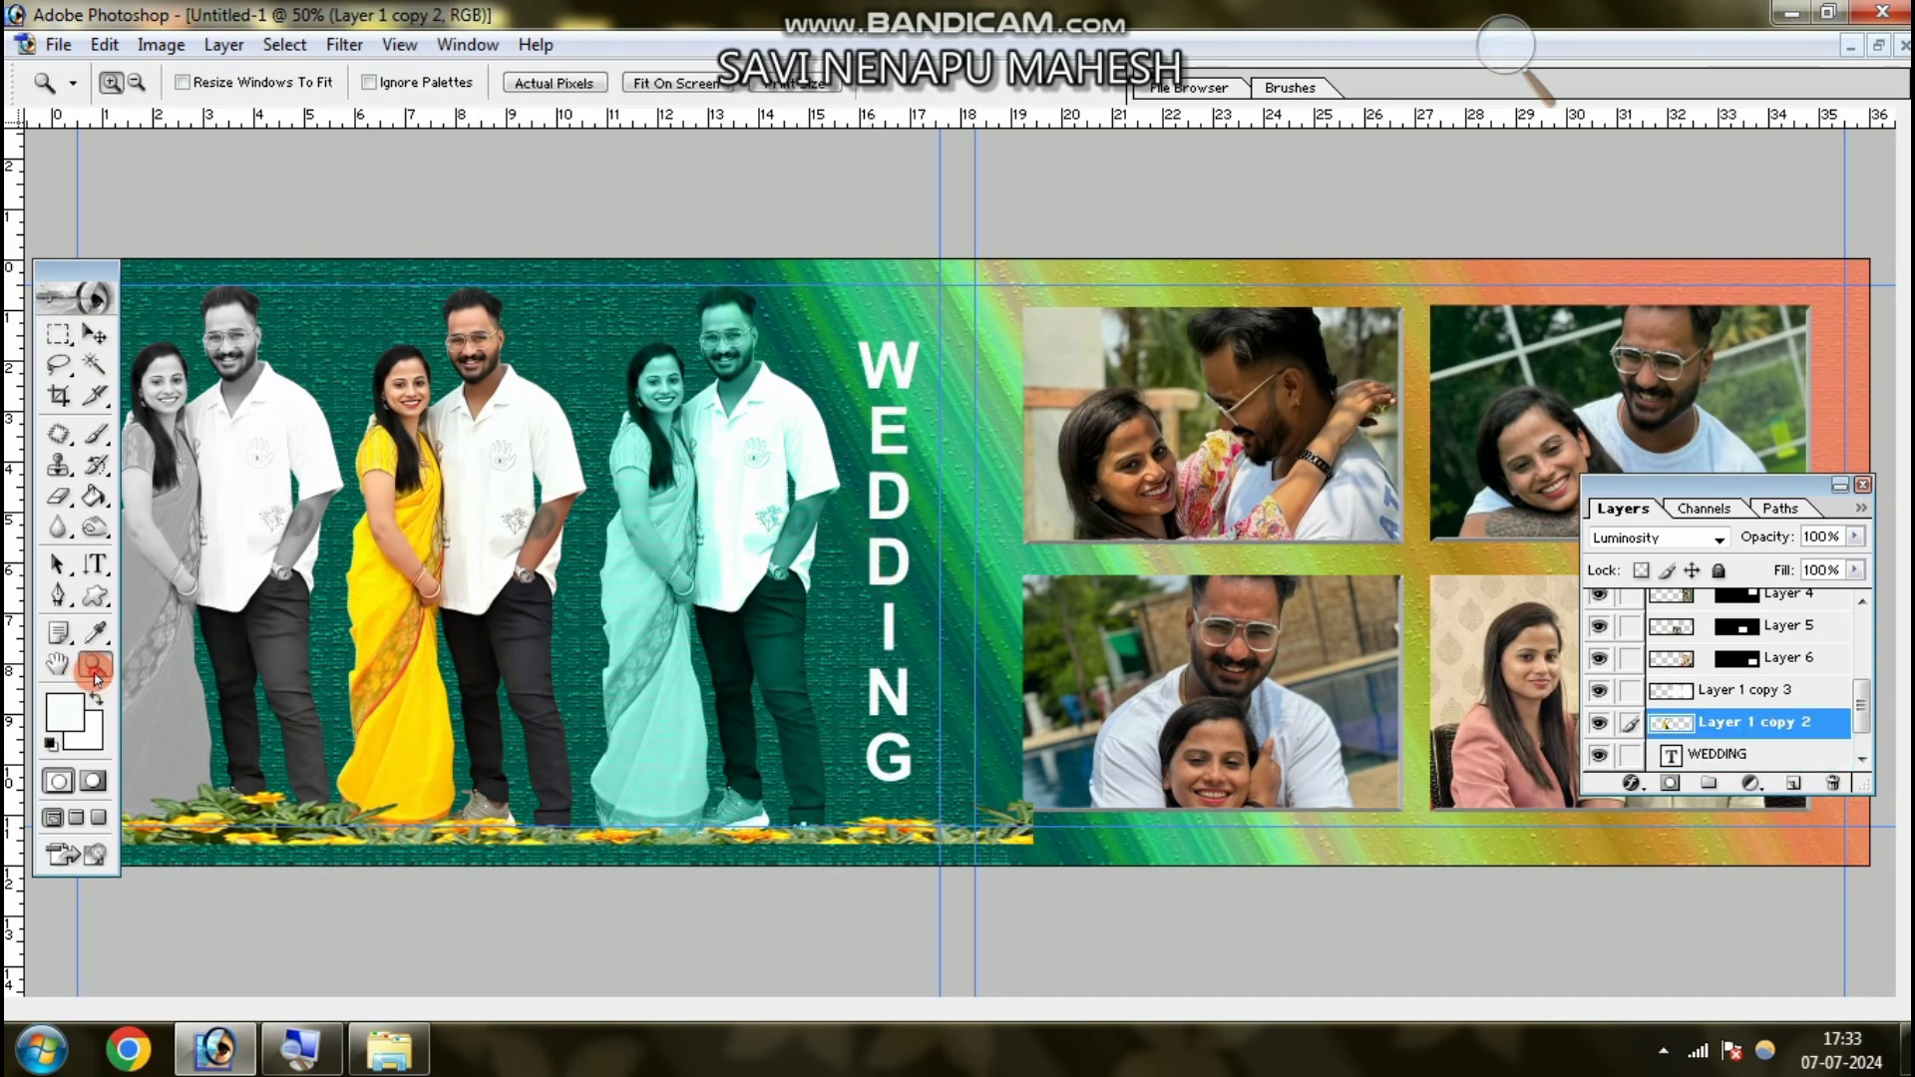
left_click(137, 81)
left_click(967, 547)
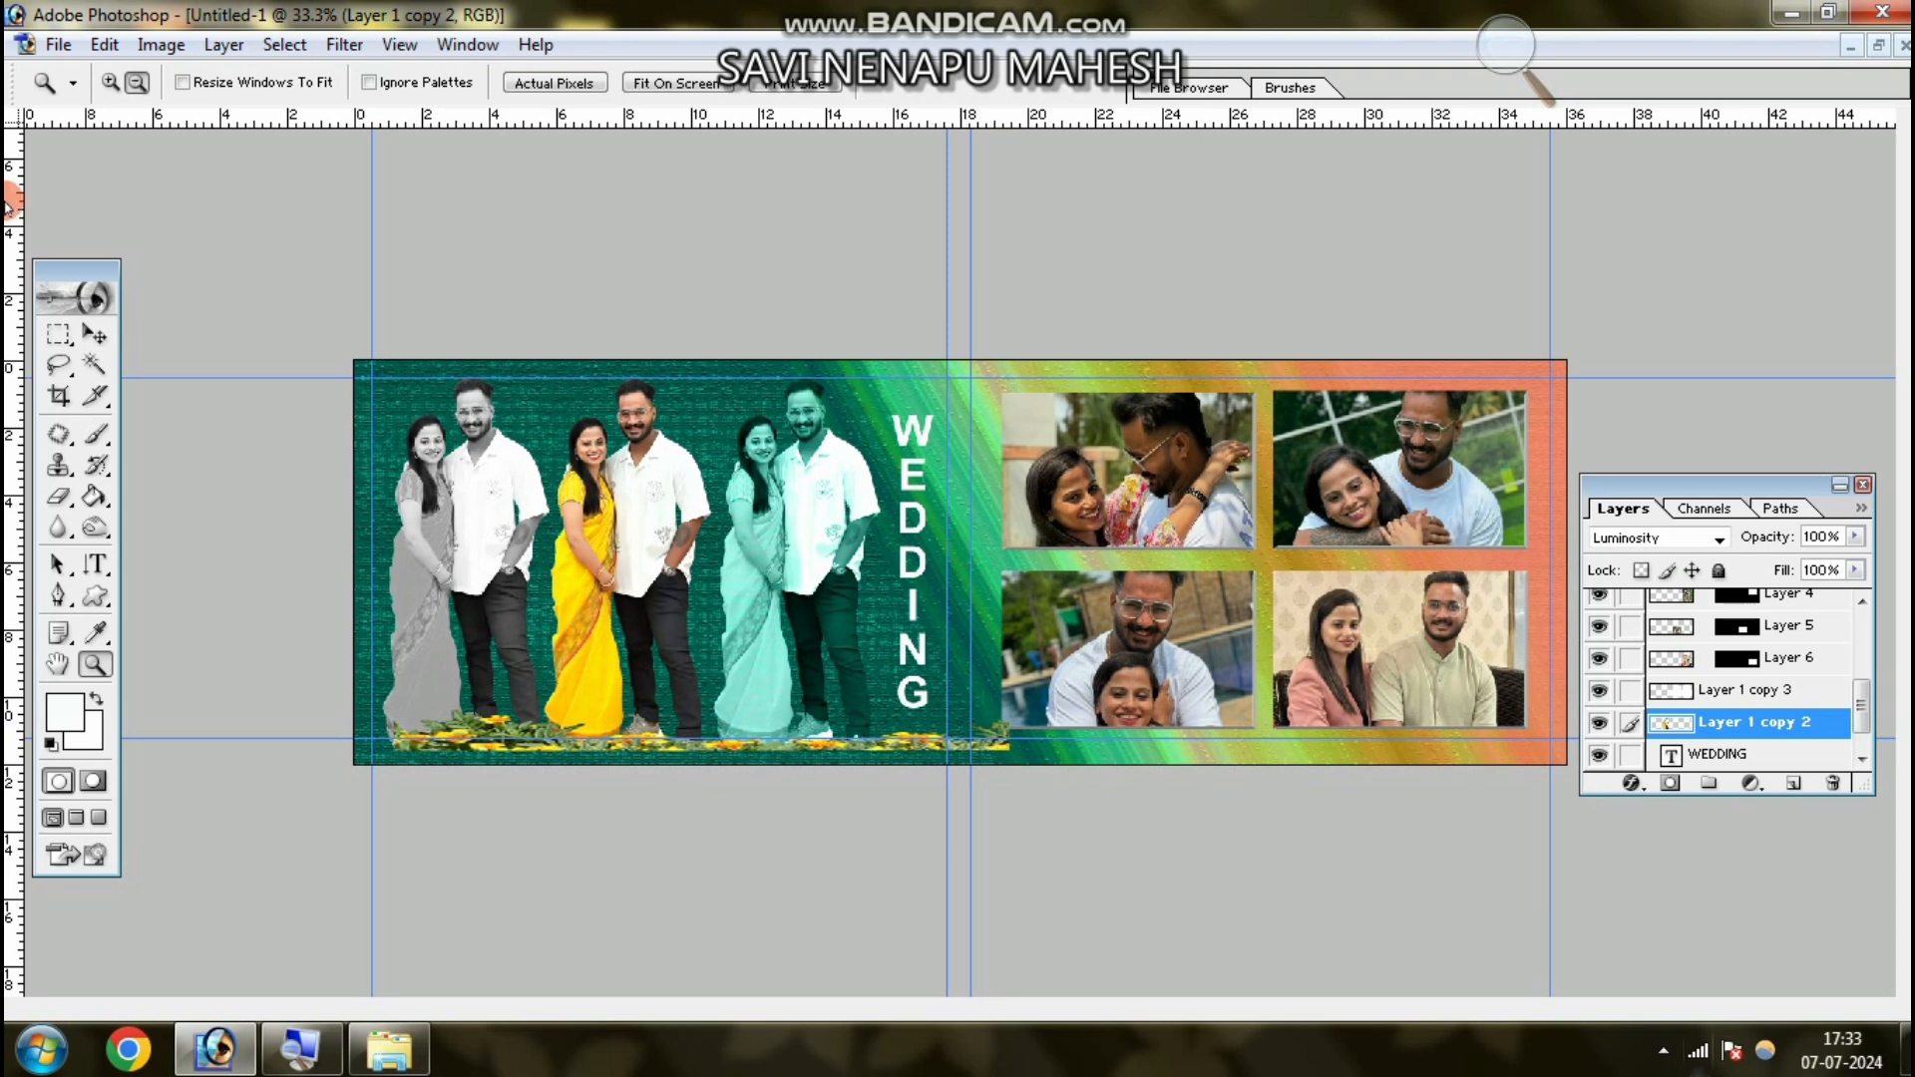
left_click(58, 44)
left_click(109, 317)
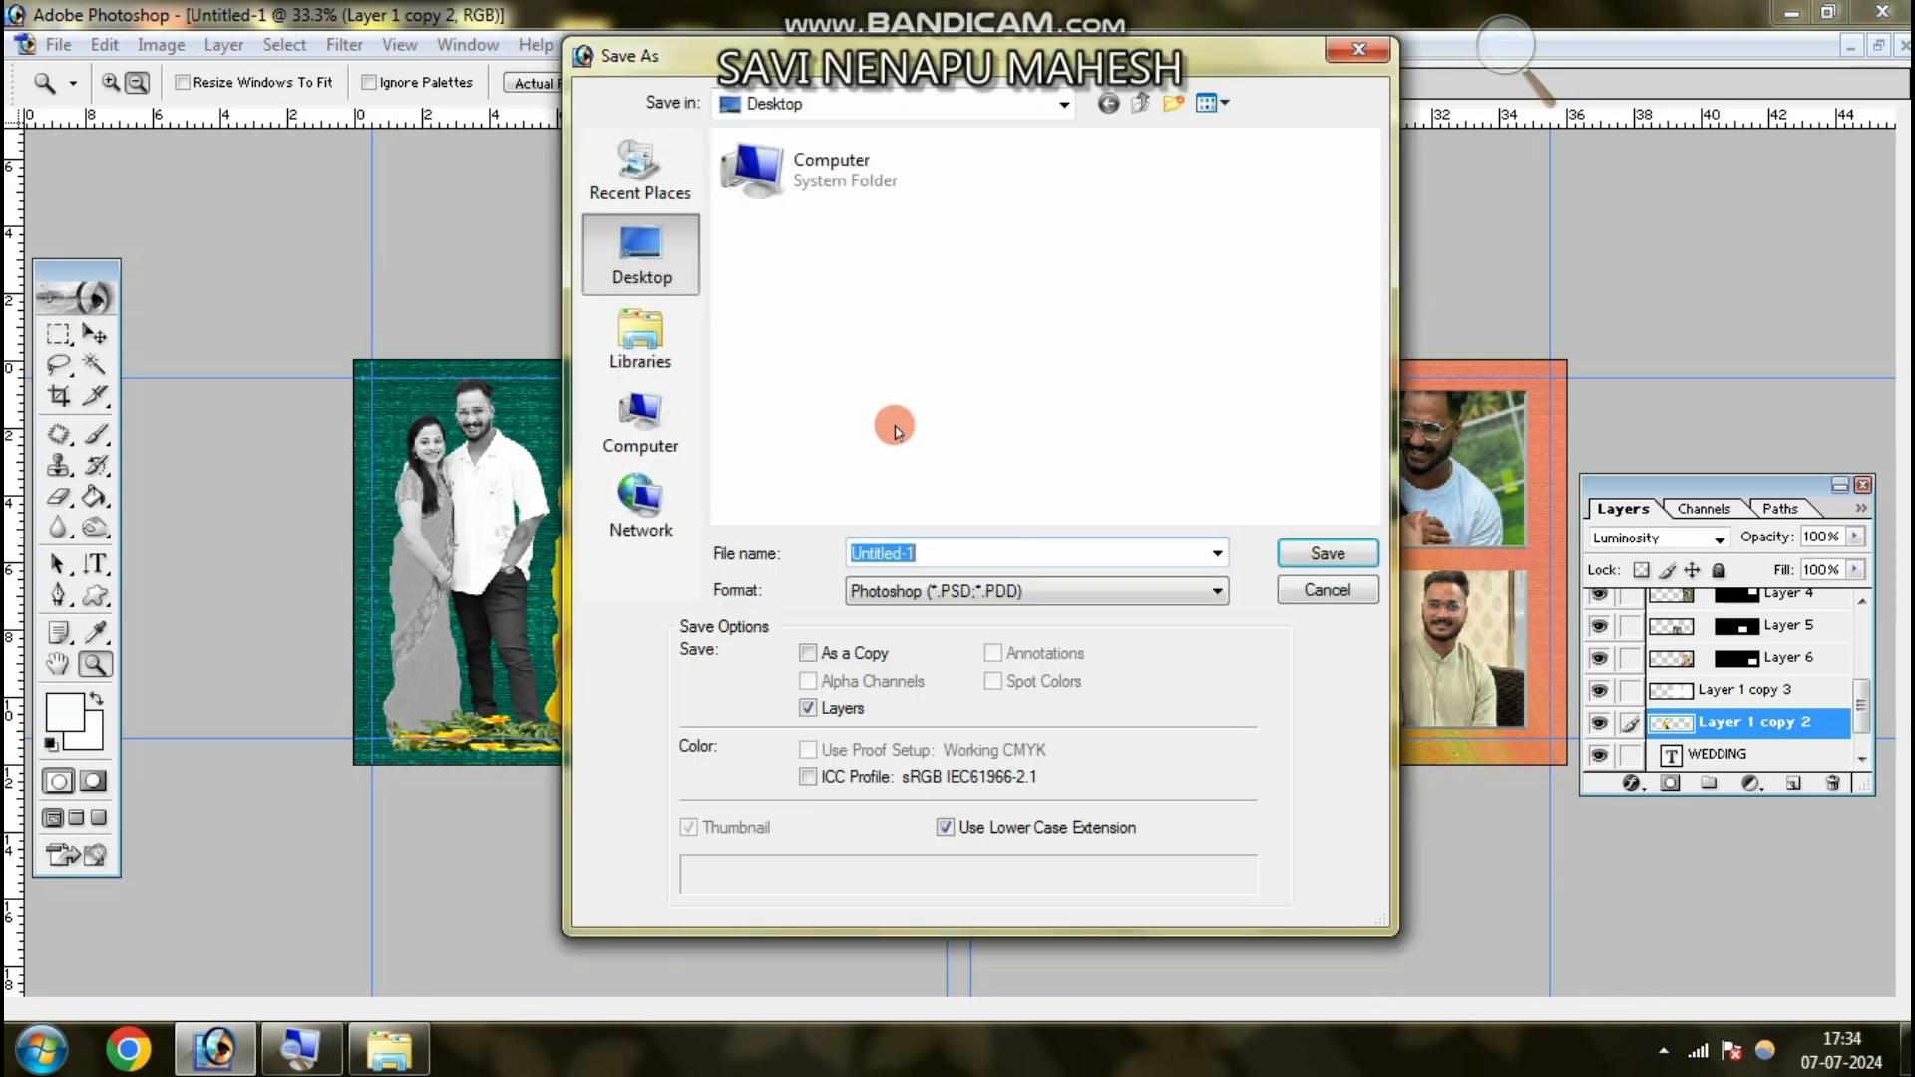
left_click(927, 590)
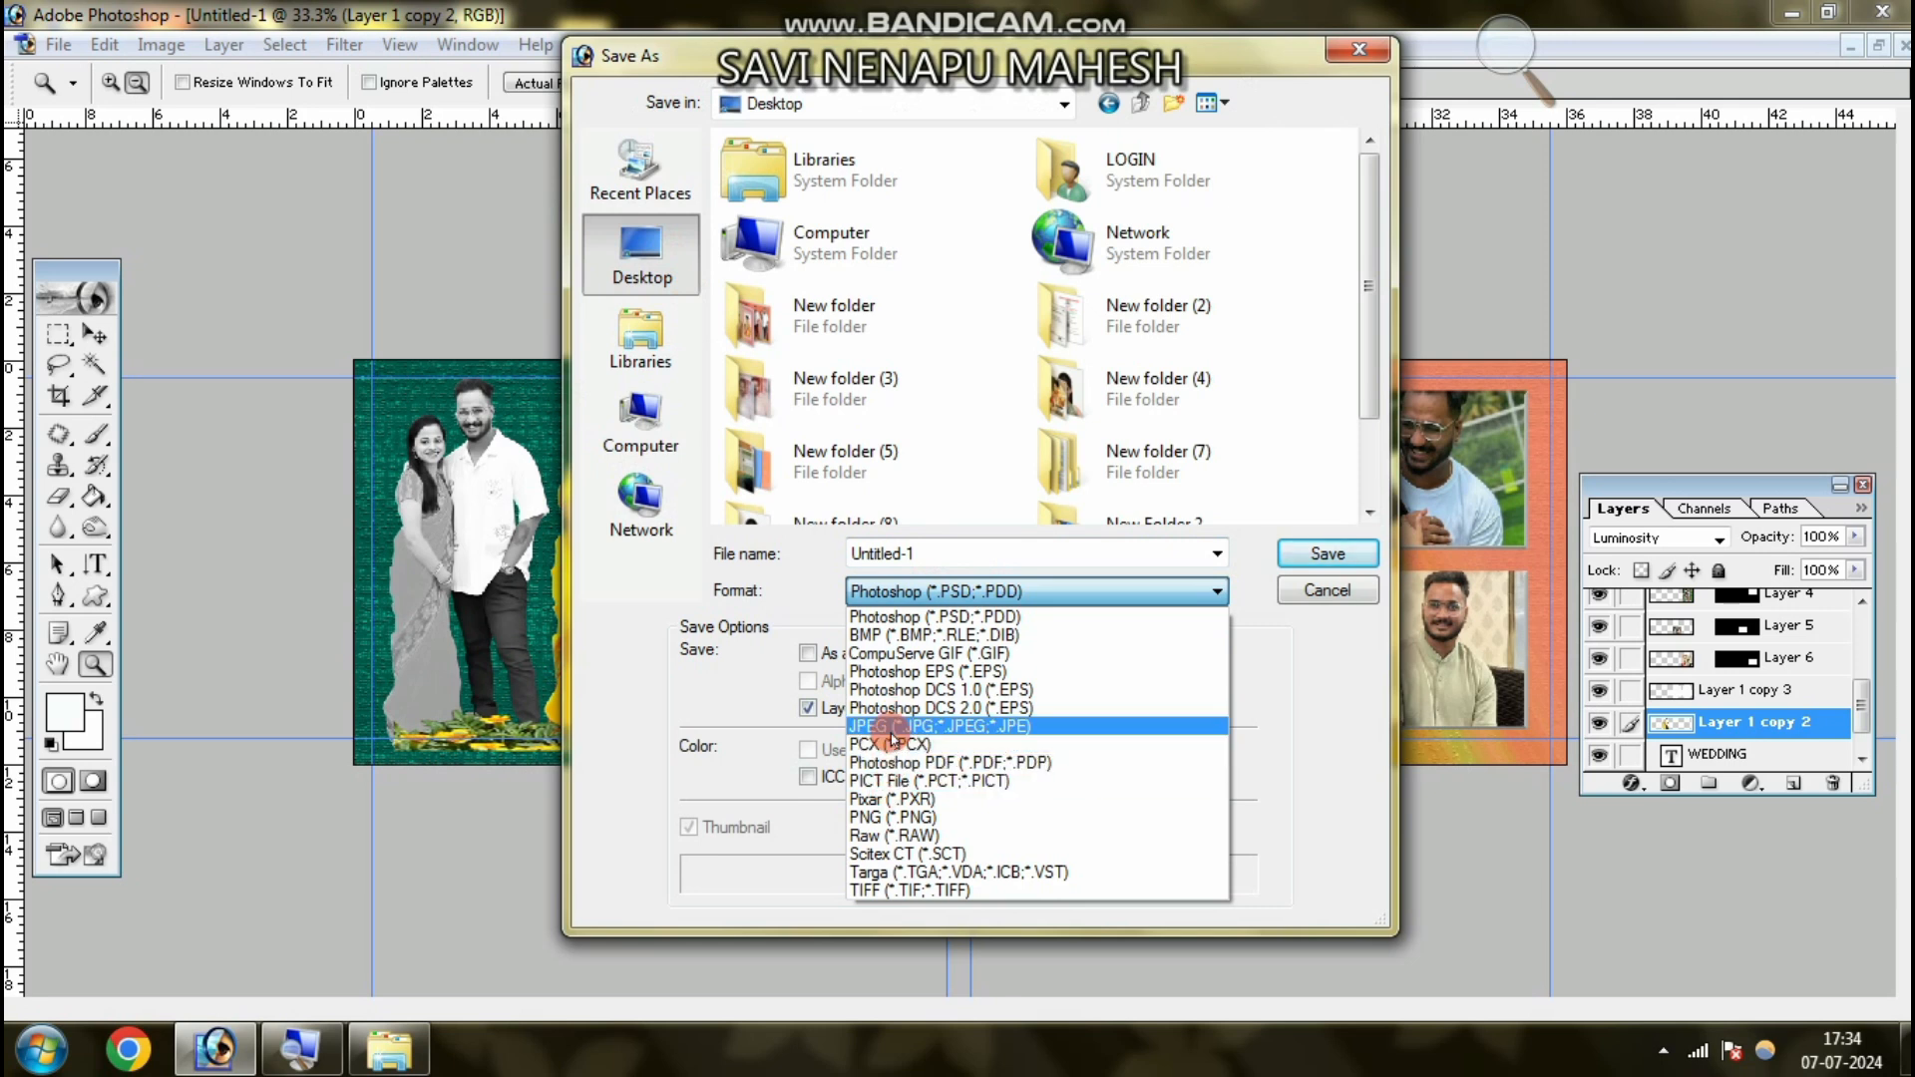
left_click(924, 618)
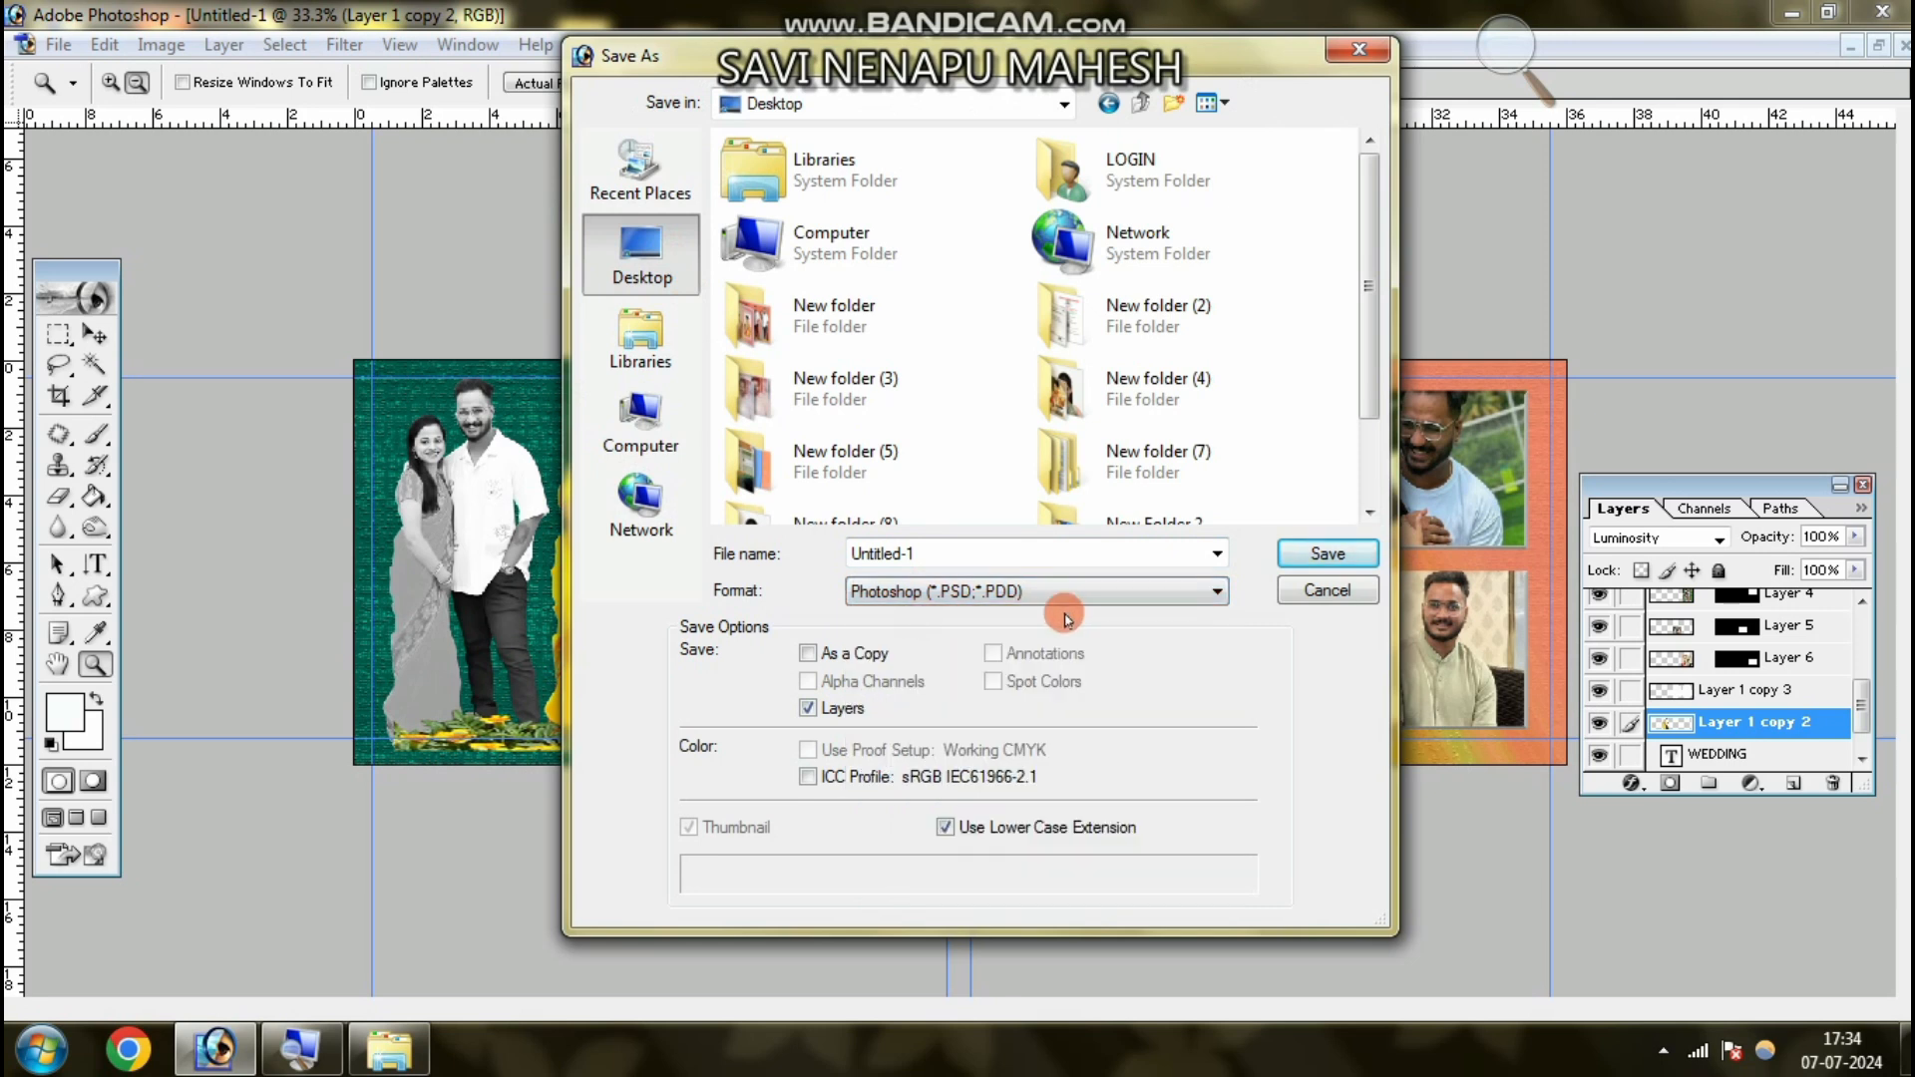
left_click(1321, 558)
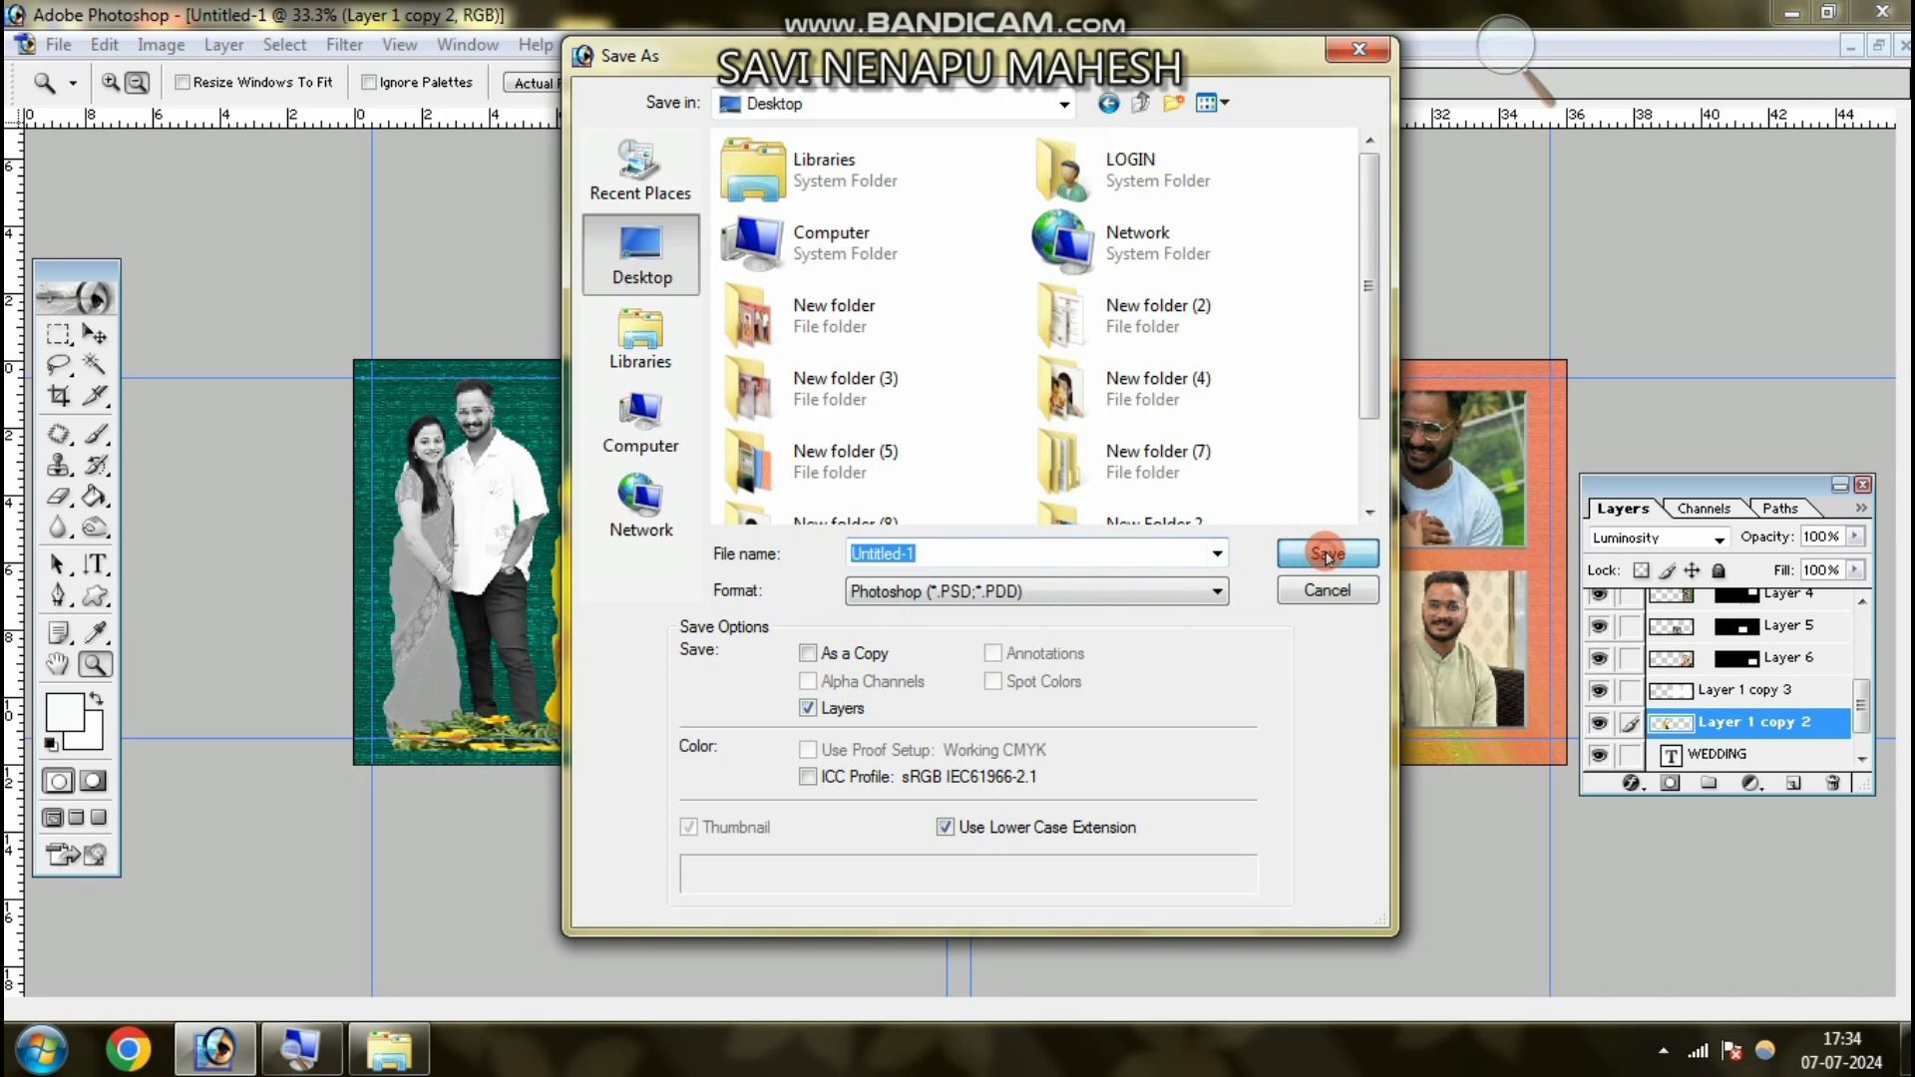